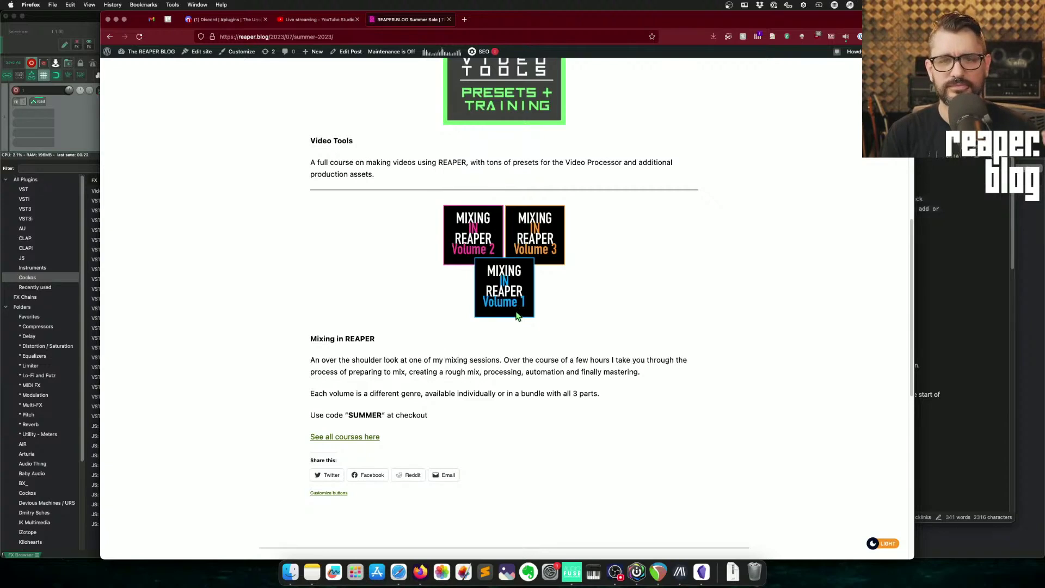
{"action": "scroll", "coordinate": [517, 316], "scroll_direction": "up", "scroll_amount": 1}
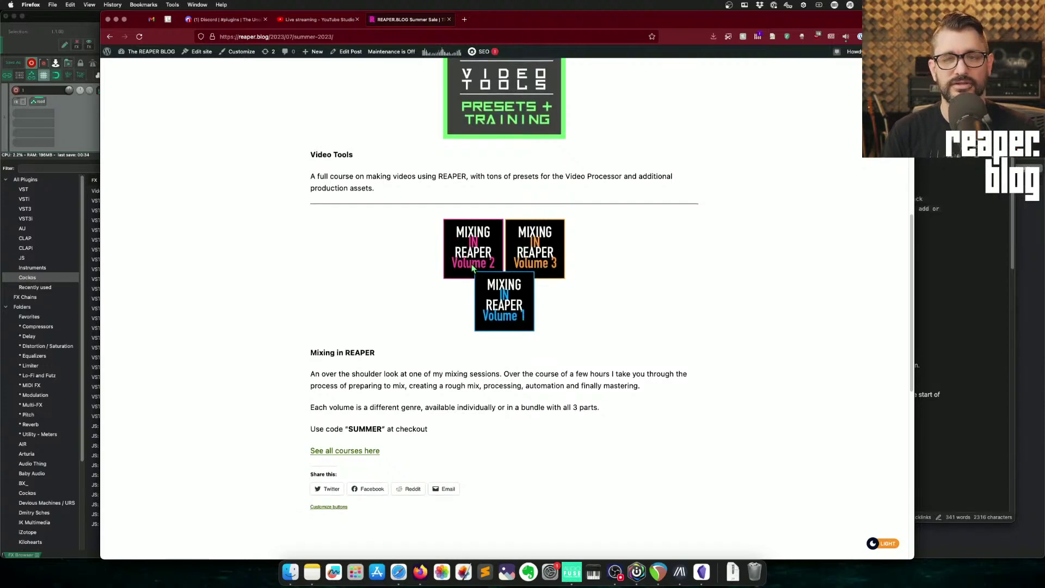
{"action": "scroll", "coordinate": [468, 262], "scroll_direction": "up", "scroll_amount": 3}
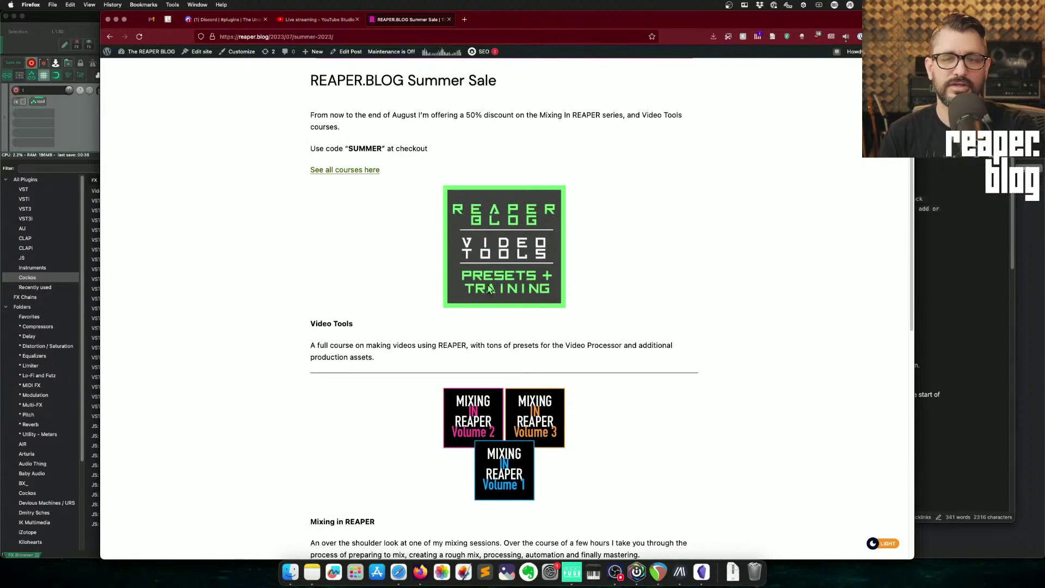
{"action": "scroll", "coordinate": [406, 163], "scroll_direction": "up", "scroll_amount": 2}
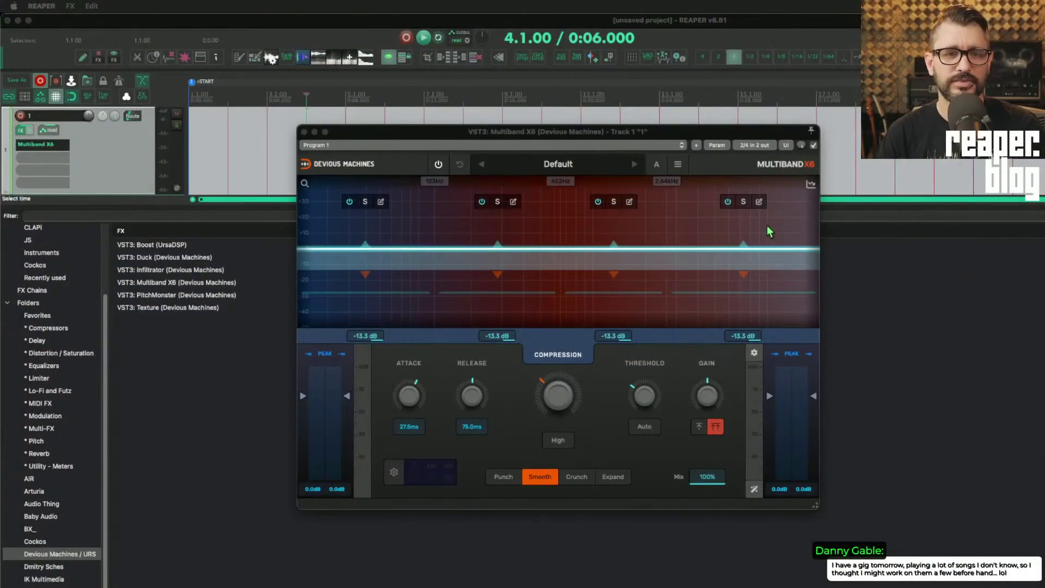
- Split the second band with a new crossover at 292 Hz, and move the two crossovers above it to 1.04 kHz and 5.69 kHz
{"action": "left_click_drag", "start_coordinate": [539, 138], "coordinate": [544, 147]}
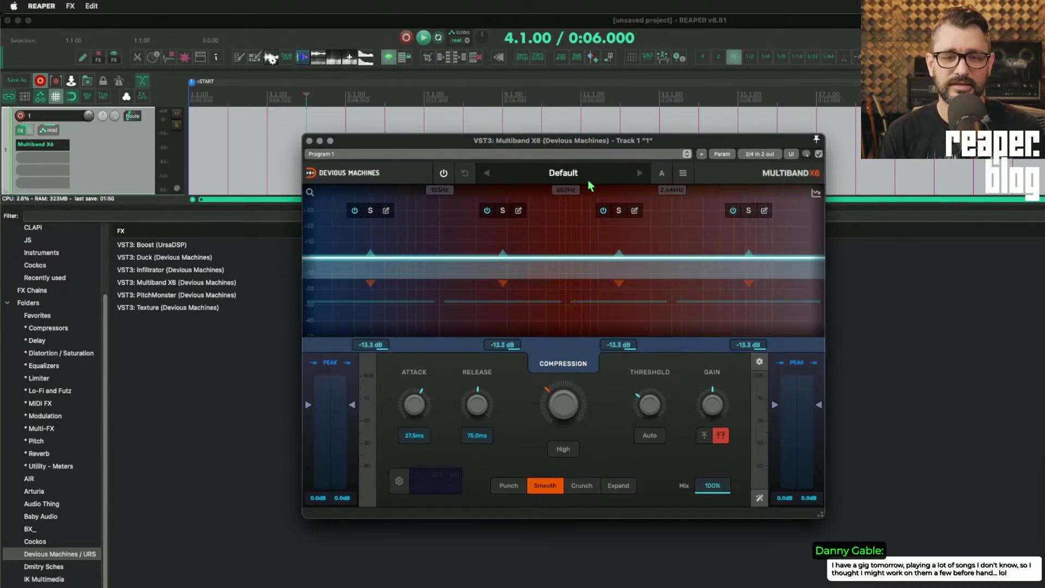
{"action": "left_click", "coordinate": [481, 235]}
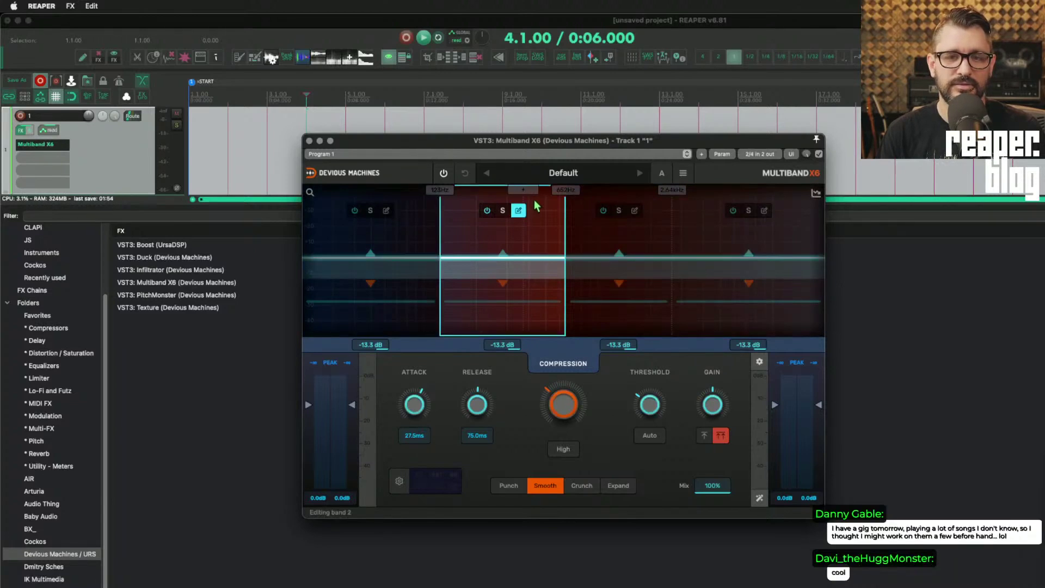
{"action": "left_click", "coordinate": [523, 190]}
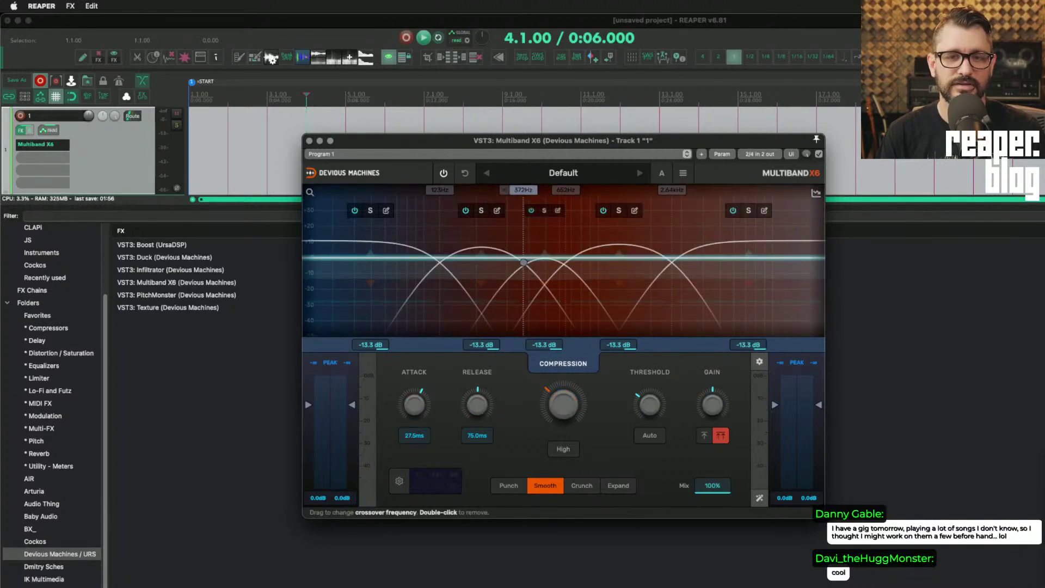
{"action": "left_click_drag", "start_coordinate": [523, 262], "coordinate": [505, 262]}
{"action": "left_click", "coordinate": [560, 189]}
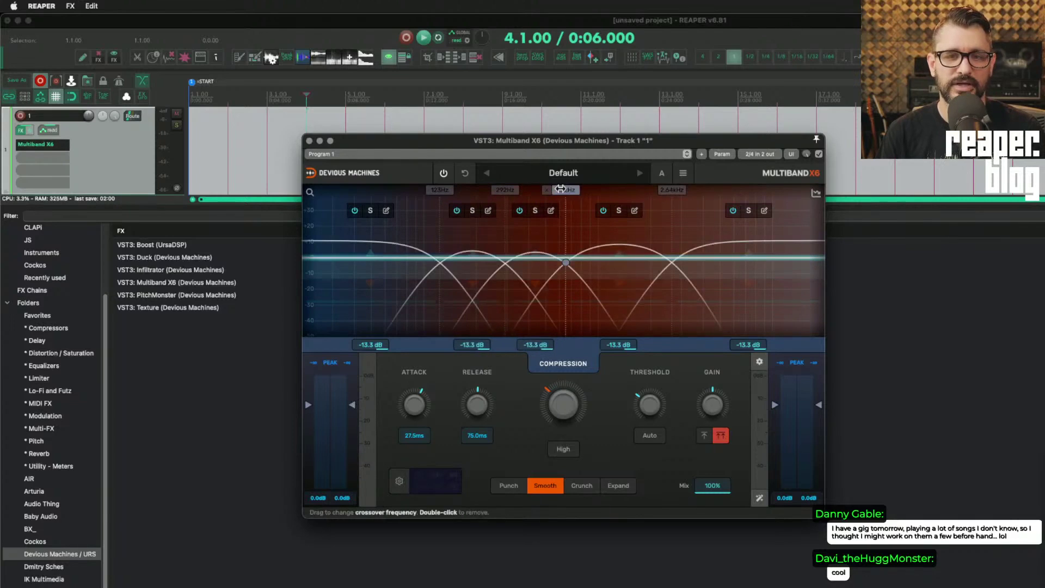
{"action": "left_click_drag", "start_coordinate": [560, 189], "coordinate": [601, 190]}
{"action": "left_click_drag", "start_coordinate": [672, 190], "coordinate": [730, 190]}
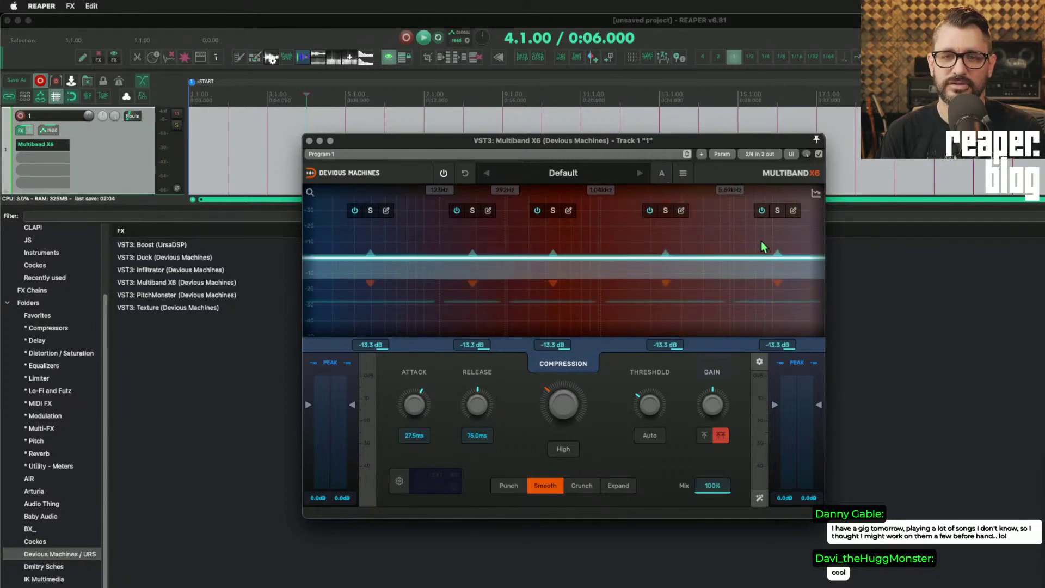
- Select the highest band, try the Expand and Smooth compressor modes, and choose Punch
{"action": "left_click", "coordinate": [764, 233]}
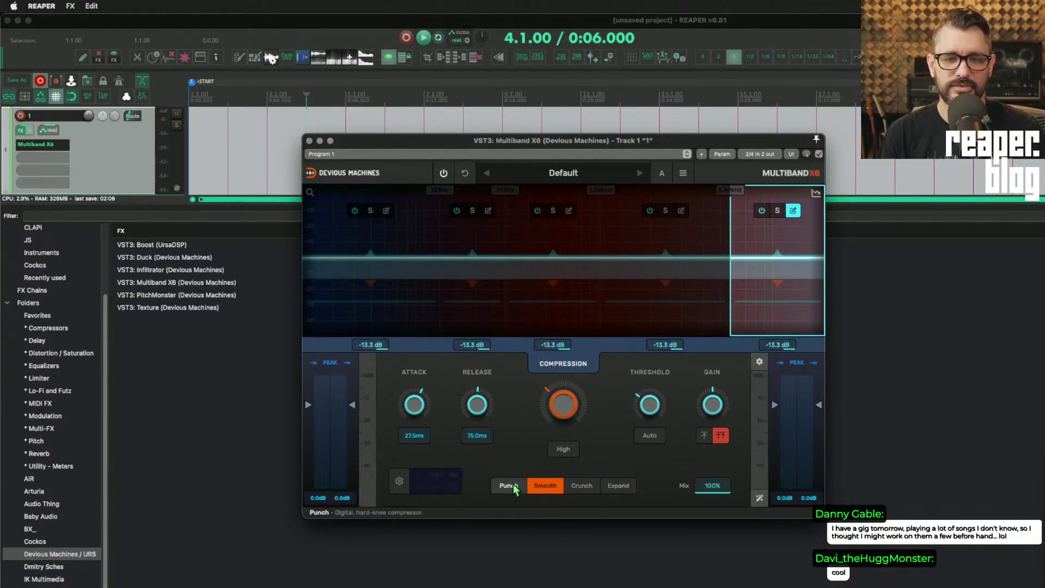
{"action": "left_click", "coordinate": [618, 486]}
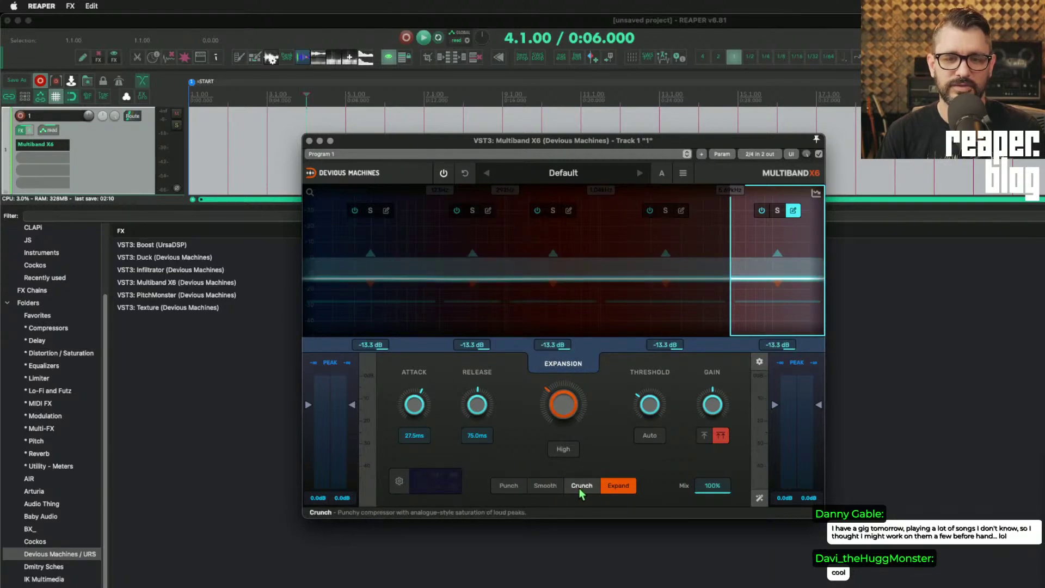
{"action": "left_click", "coordinate": [545, 486]}
{"action": "left_click", "coordinate": [509, 486]}
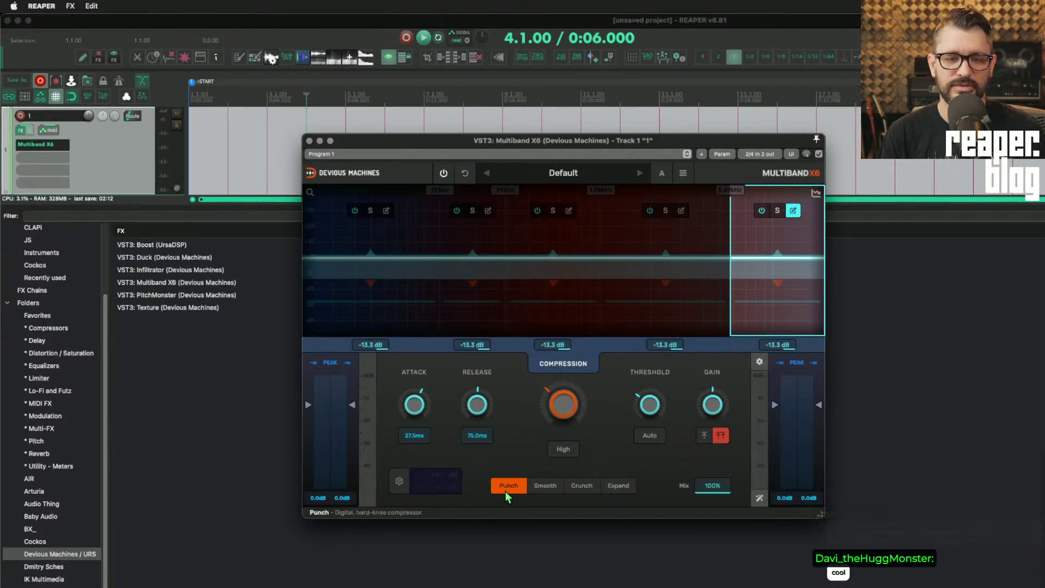
- View the stereo, sidechain and advanced settings, close them, and set the fourth band's threshold to -47.9 dB
{"action": "left_click", "coordinate": [399, 481]}
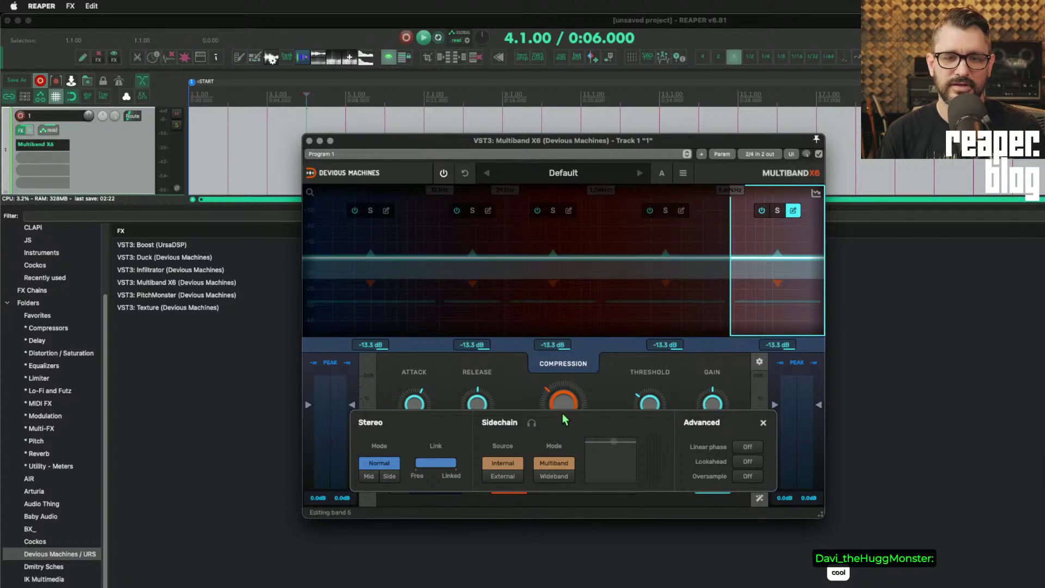
{"action": "left_click", "coordinate": [653, 375]}
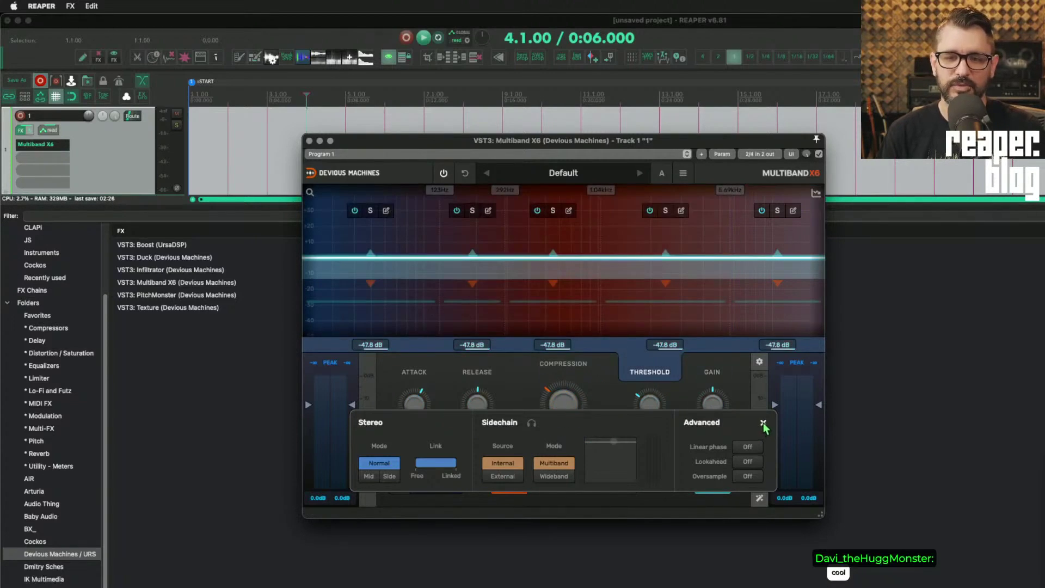
{"action": "left_click", "coordinate": [764, 423]}
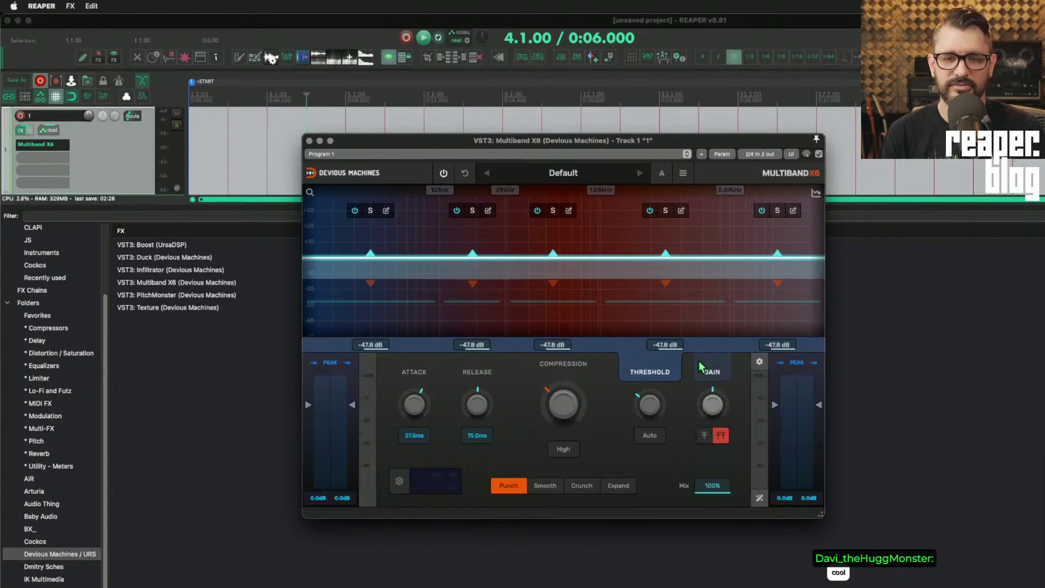
{"action": "mouse_move", "coordinate": [656, 302]}
{"action": "left_mouse_down"}
{"action": "mouse_move", "coordinate": [645, 308]}
{"action": "mouse_move", "coordinate": [637, 283]}
{"action": "mouse_move", "coordinate": [637, 302]}
{"action": "left_mouse_up"}
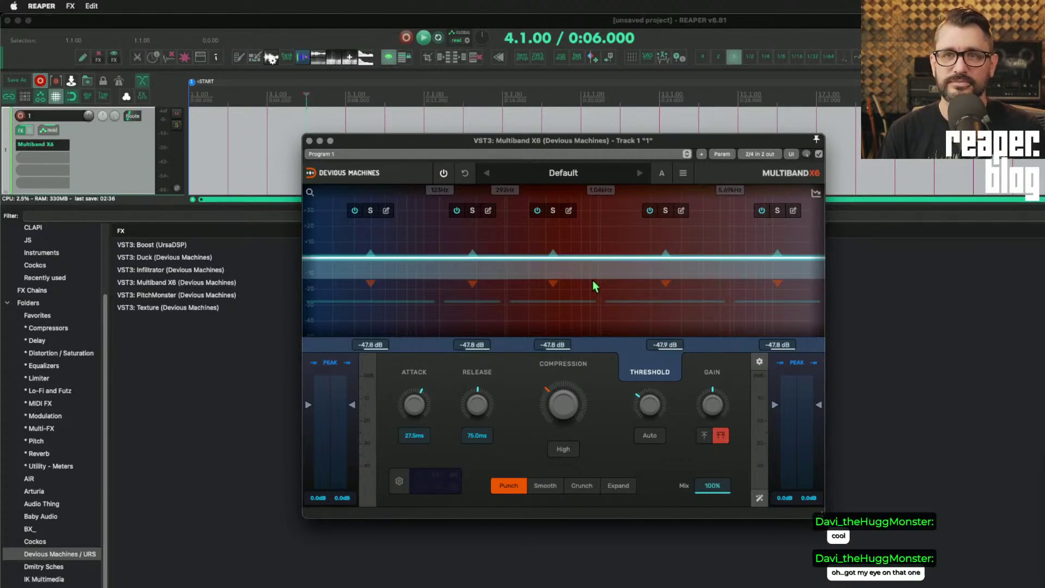
- Enlarge the Multiband X6 plug-in window and reposition it over the arrangement
{"action": "left_click_drag", "start_coordinate": [534, 146], "coordinate": [518, 105]}
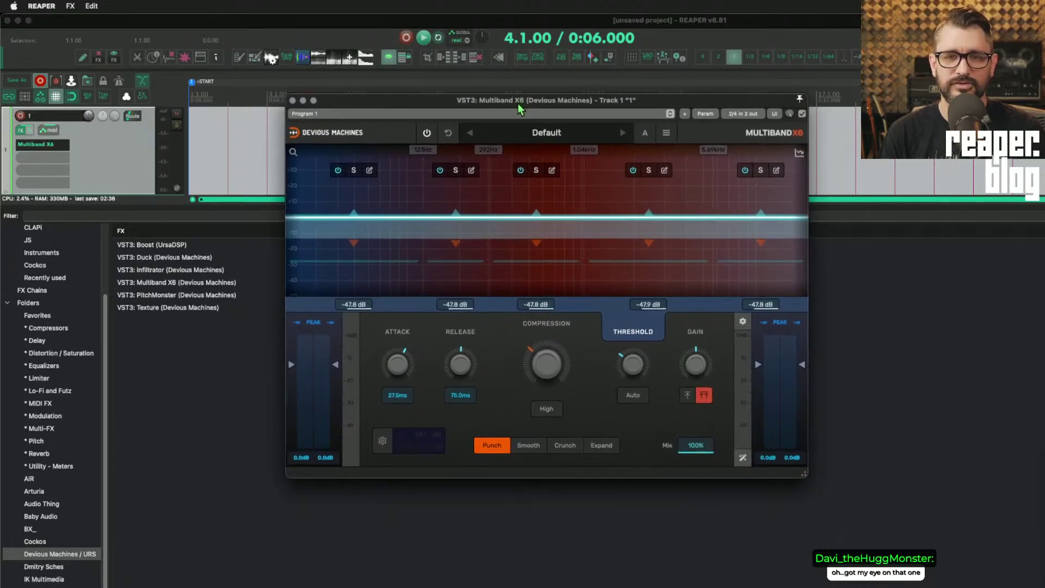
{"action": "left_click_drag", "start_coordinate": [804, 474], "coordinate": [795, 449]}
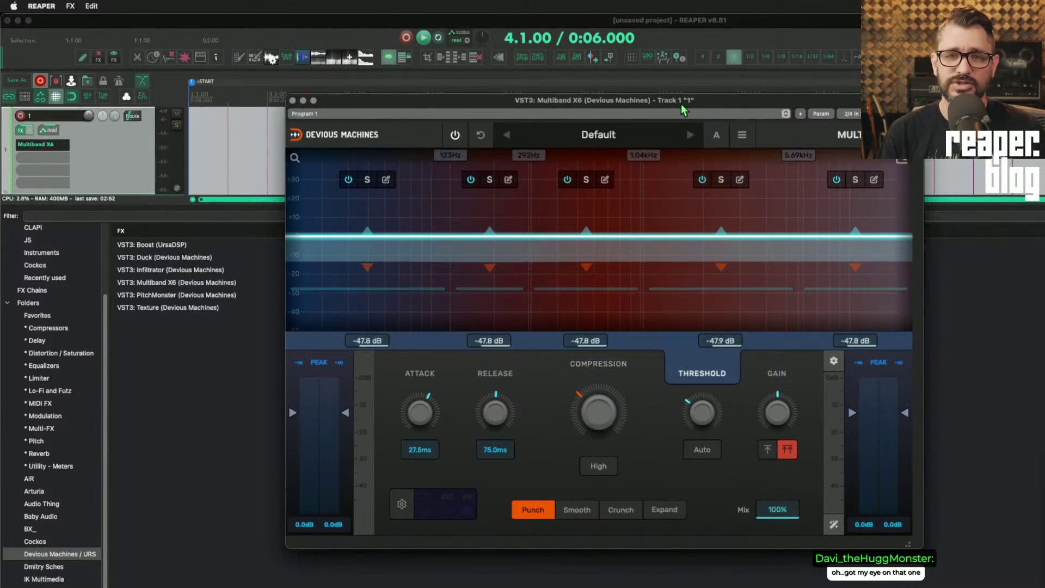
{"action": "left_click_drag", "start_coordinate": [681, 105], "coordinate": [626, 77]}
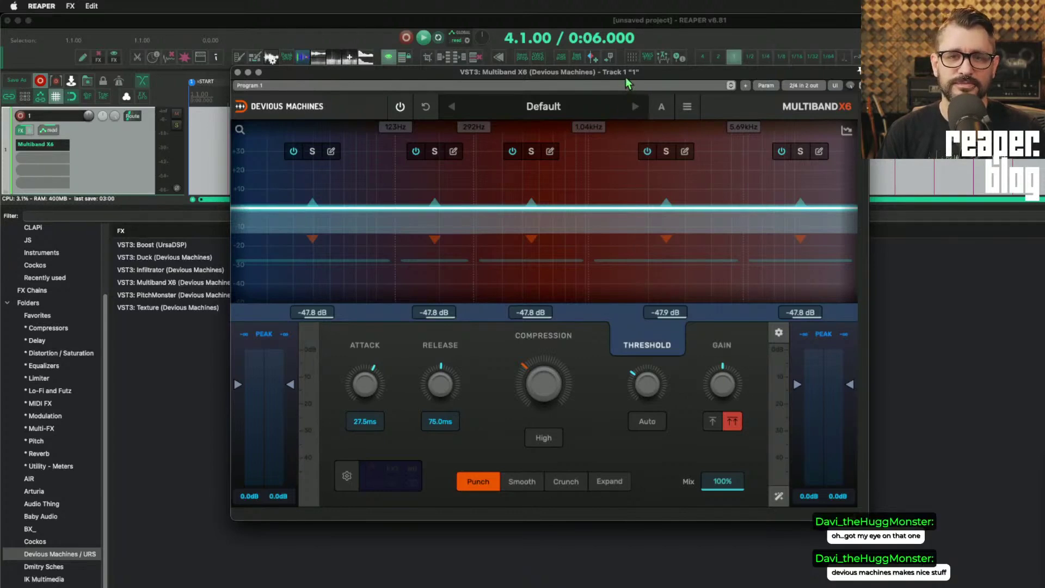
{"action": "left_click_drag", "start_coordinate": [625, 77], "coordinate": [623, 83]}
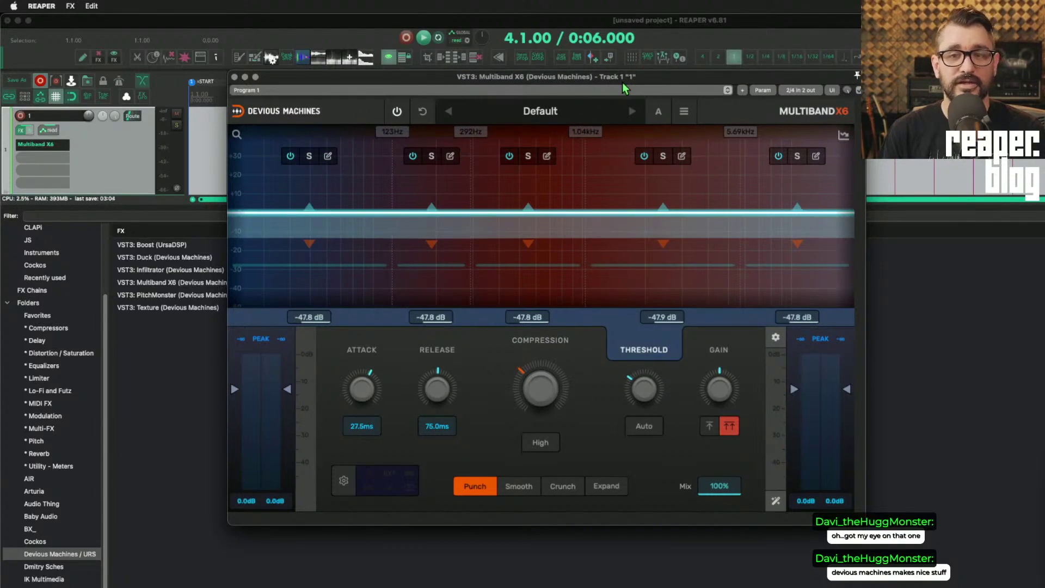
{"action": "left_click_drag", "start_coordinate": [622, 82], "coordinate": [622, 82]}
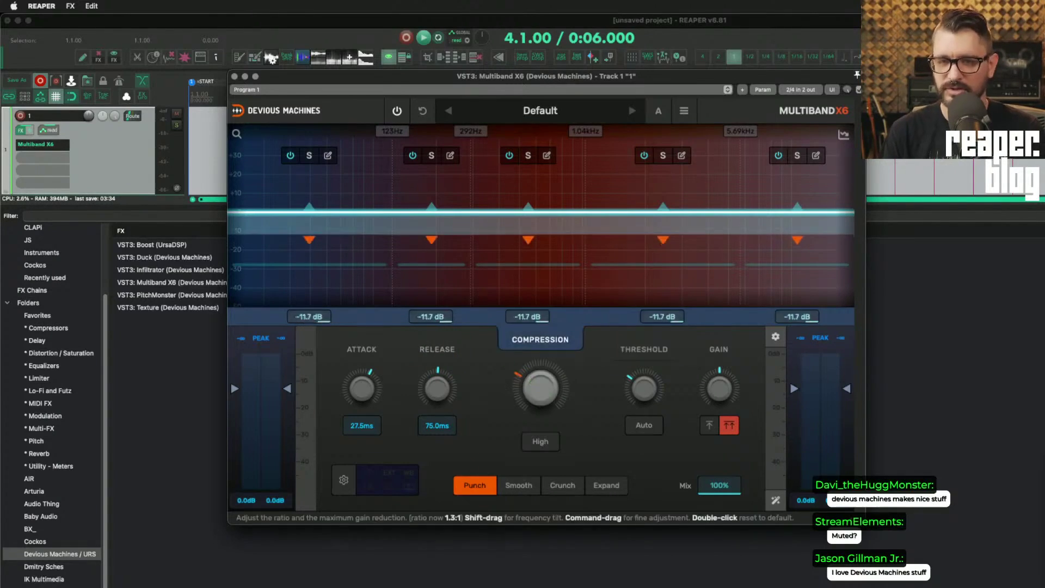
- Set the compression of all bands to -11.7 dB and raise their gain to +5.3 dB
{"action": "left_click_drag", "start_coordinate": [540, 388], "coordinate": [535, 366]}
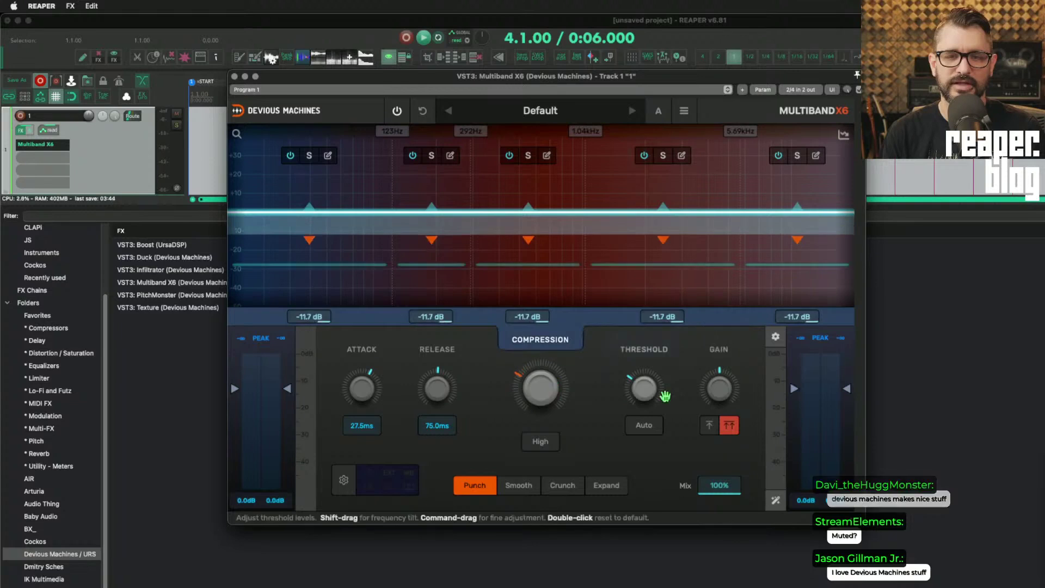
{"action": "left_click", "coordinate": [723, 349]}
{"action": "mouse_move", "coordinate": [719, 388]}
{"action": "left_mouse_down"}
{"action": "mouse_move", "coordinate": [719, 414]}
{"action": "mouse_move", "coordinate": [719, 381]}
{"action": "left_mouse_up"}
- Raise the threshold of all bands to about -34.7 dB, and start and cancel the automatic threshold detection
{"action": "mouse_move", "coordinate": [649, 379]}
{"action": "left_mouse_down"}
{"action": "mouse_move", "coordinate": [649, 354]}
{"action": "mouse_move", "coordinate": [643, 392]}
{"action": "left_mouse_up"}
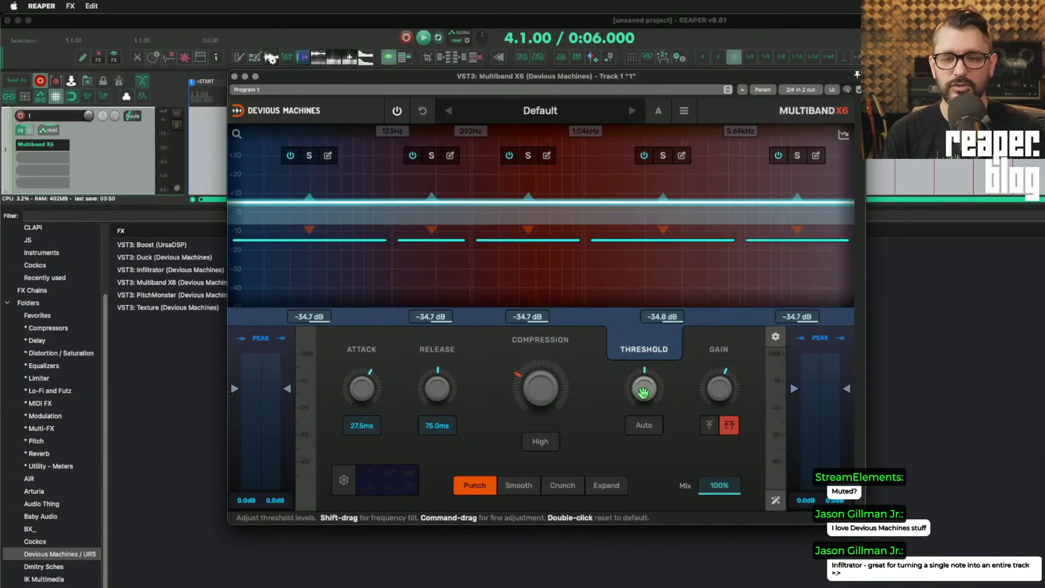
{"action": "left_click", "coordinate": [649, 431]}
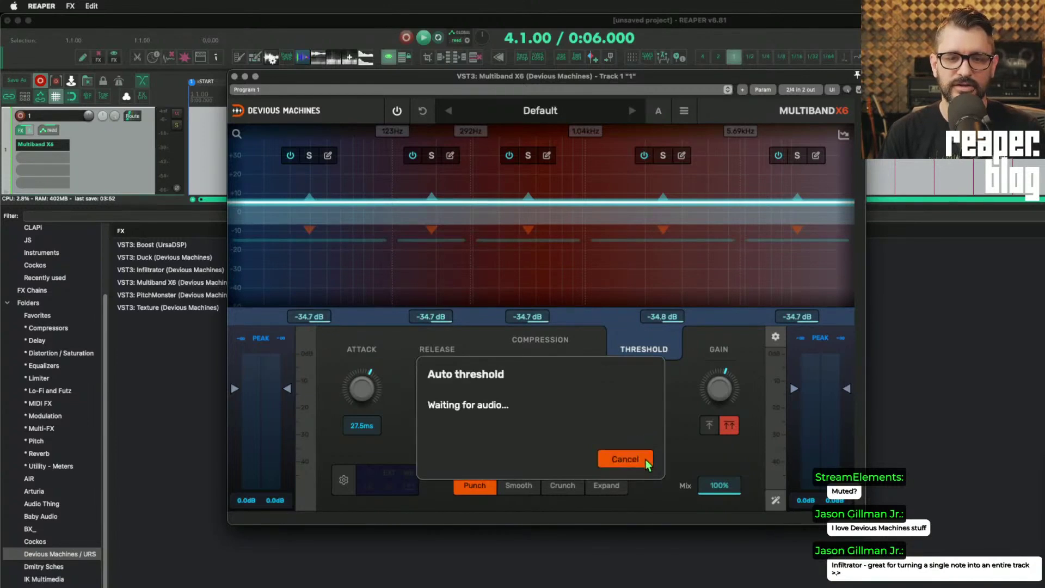
{"action": "left_click", "coordinate": [643, 456]}
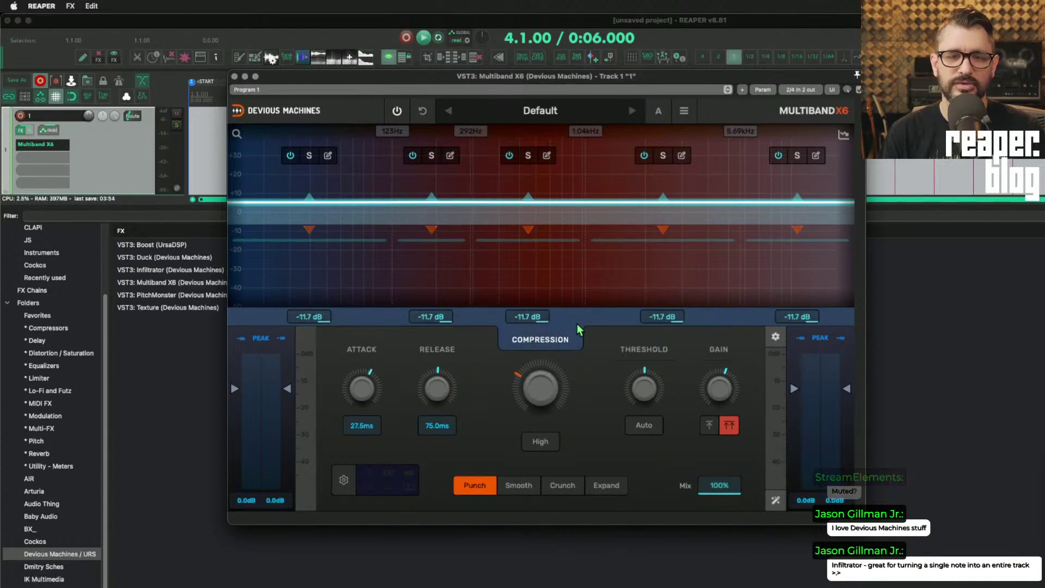
- Adjust the fourth band on its own: increase its compression, set its threshold to -35.9 dB and lower its gain to +1.1 dB
{"action": "left_click", "coordinate": [719, 388]}
{"action": "left_click_drag", "start_coordinate": [663, 196], "coordinate": [663, 200]}
{"action": "left_click", "coordinate": [681, 156]}
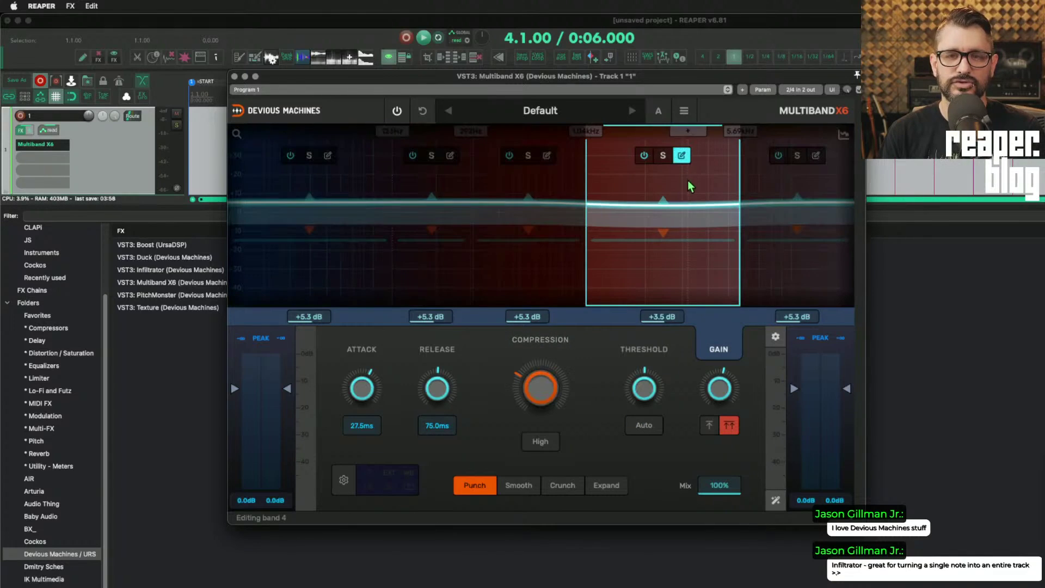
{"action": "left_click_drag", "start_coordinate": [542, 376], "coordinate": [543, 362]}
{"action": "left_click_drag", "start_coordinate": [655, 385], "coordinate": [655, 385]}
{"action": "left_click_drag", "start_coordinate": [720, 385], "coordinate": [720, 389]}
- Select and release the third band, and increase the overall compression to -15.8 dB, with the fourth band at -22.3 dB
{"action": "left_click", "coordinate": [552, 283]}
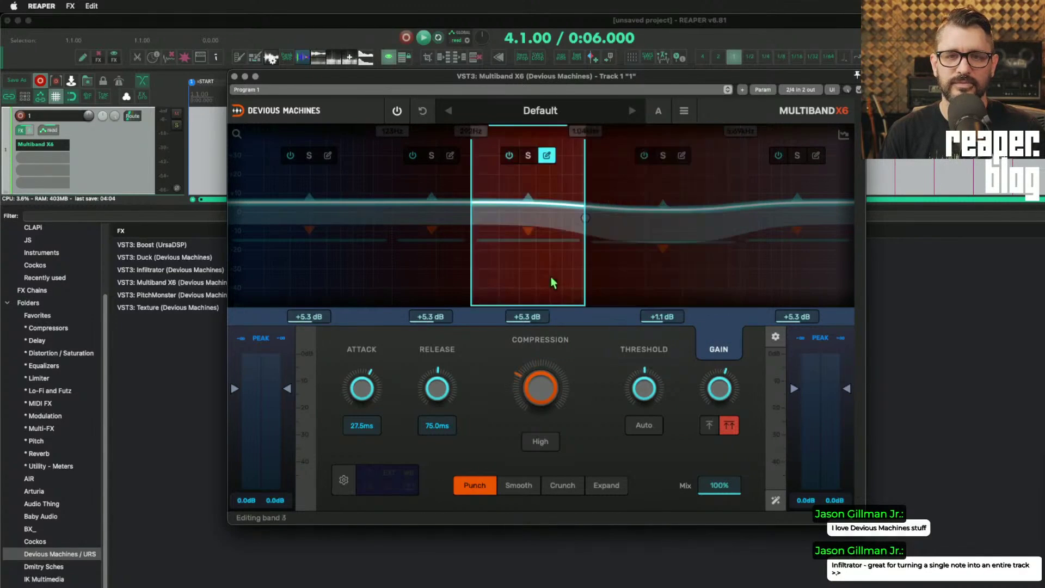
{"action": "left_click", "coordinate": [577, 338]}
{"action": "left_click", "coordinate": [613, 349]}
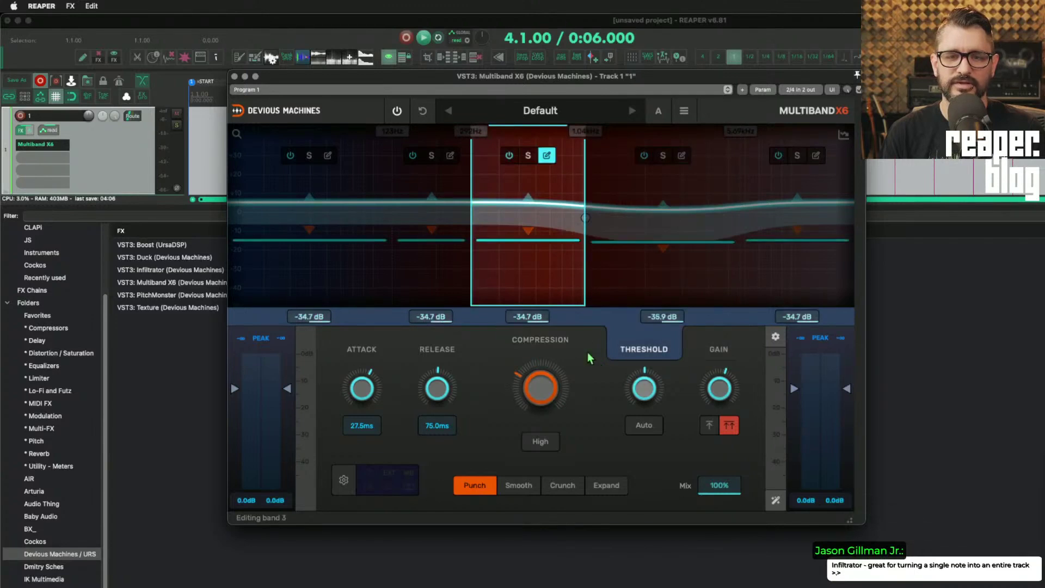
{"action": "left_click", "coordinate": [546, 178]}
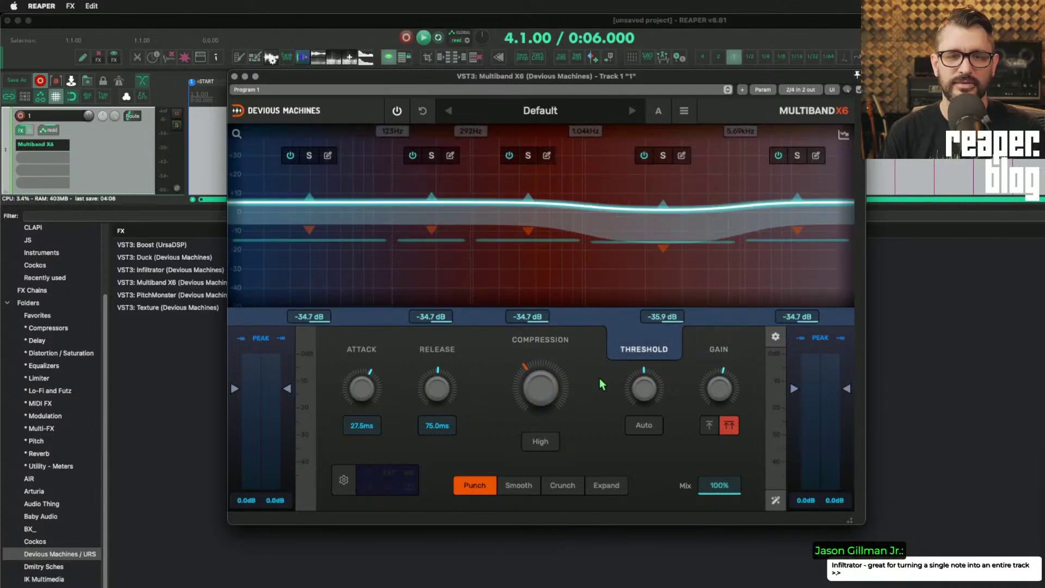
{"action": "mouse_move", "coordinate": [541, 388]}
{"action": "left_mouse_down"}
{"action": "mouse_move", "coordinate": [540, 366]}
{"action": "mouse_move", "coordinate": [541, 410]}
{"action": "mouse_move", "coordinate": [540, 379]}
{"action": "left_mouse_up"}
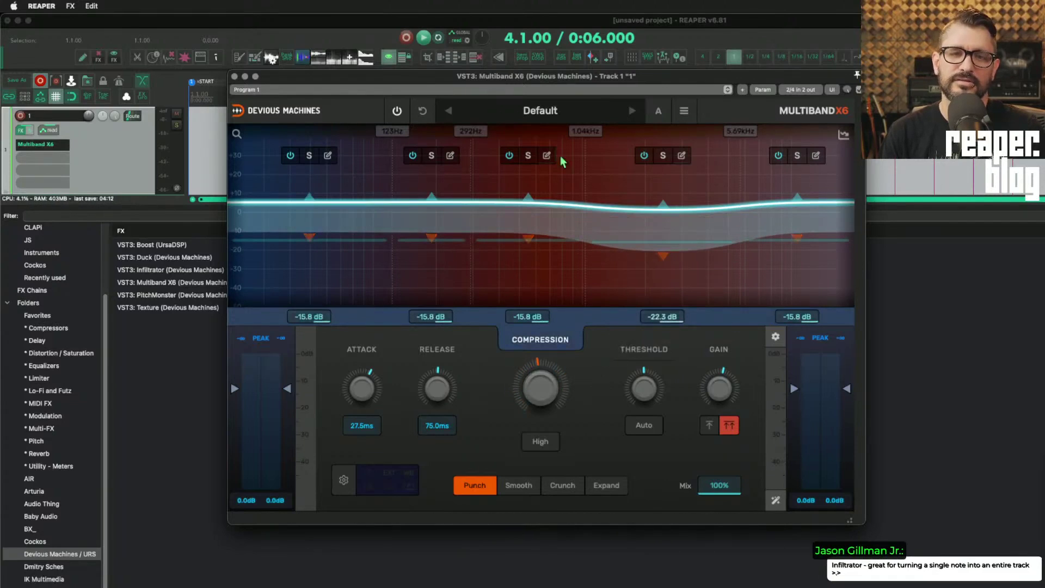
- Reposition the plug-in window and shorten the attack to 5.72 ms and the release to 30.8 ms for all bands
{"action": "left_click_drag", "start_coordinate": [546, 84], "coordinate": [620, 99]}
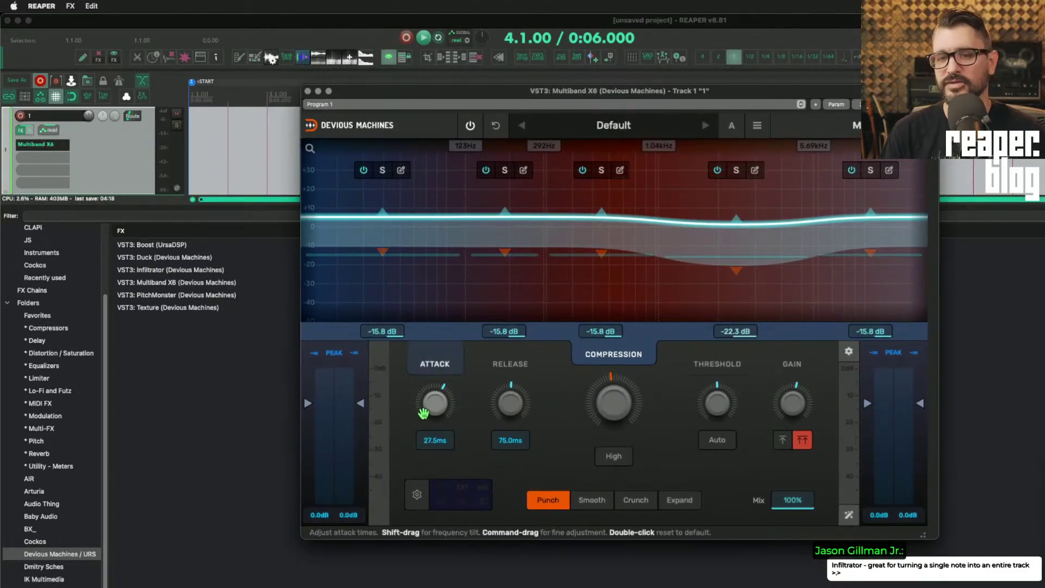
{"action": "left_click_drag", "start_coordinate": [423, 413], "coordinate": [424, 438]}
{"action": "left_click_drag", "start_coordinate": [512, 402], "coordinate": [512, 415]}
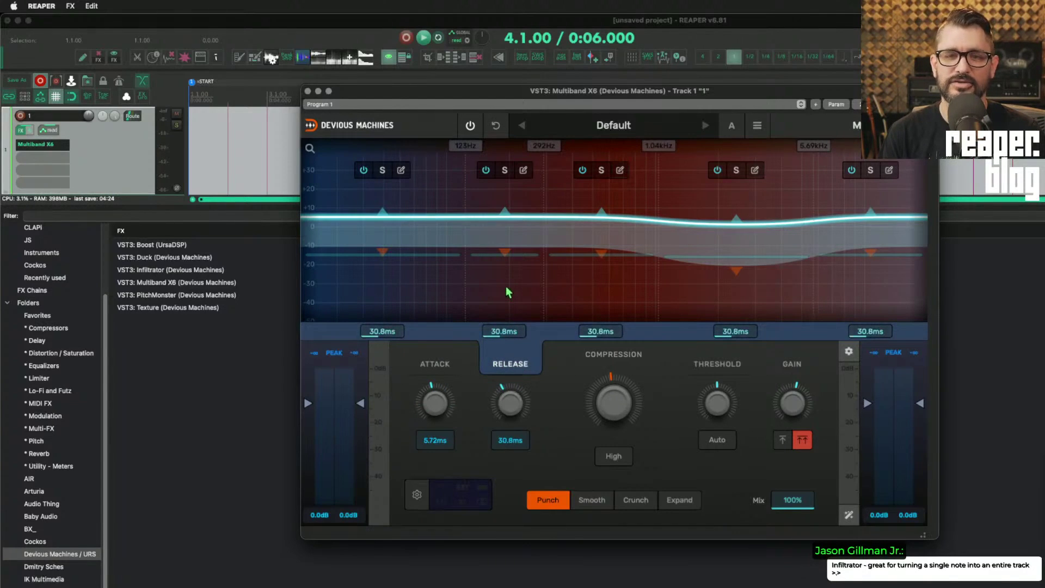
- Set the overall compression to -12.7 dB, with the fourth band at -19.2 dB, and choose the Smooth mode
{"action": "left_click_drag", "start_coordinate": [586, 422], "coordinate": [585, 439]}
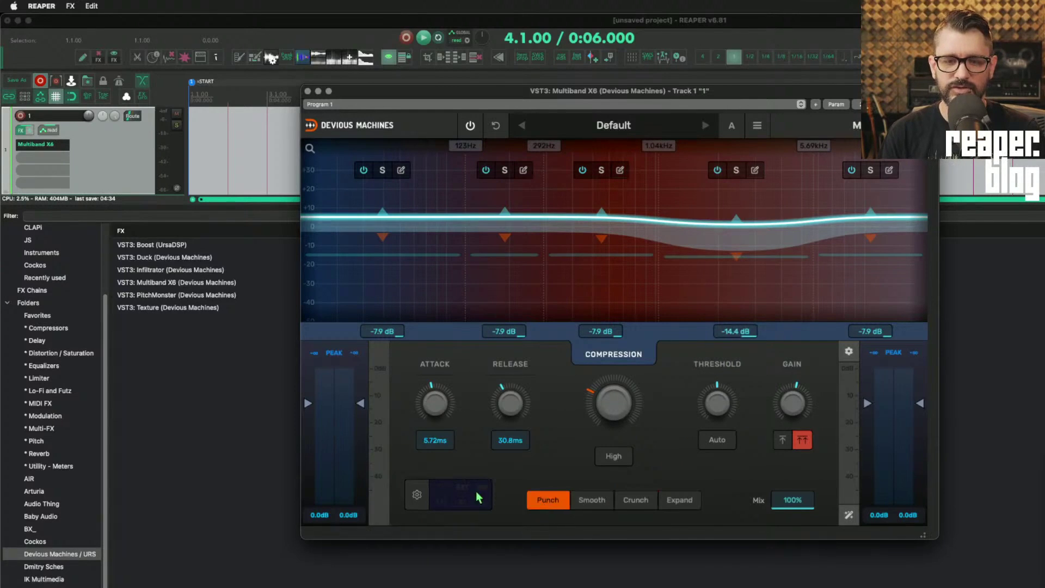
{"action": "mouse_move", "coordinate": [617, 408]}
{"action": "left_mouse_down"}
{"action": "mouse_move", "coordinate": [616, 379]}
{"action": "mouse_move", "coordinate": [616, 437]}
{"action": "mouse_move", "coordinate": [616, 416]}
{"action": "left_mouse_up"}
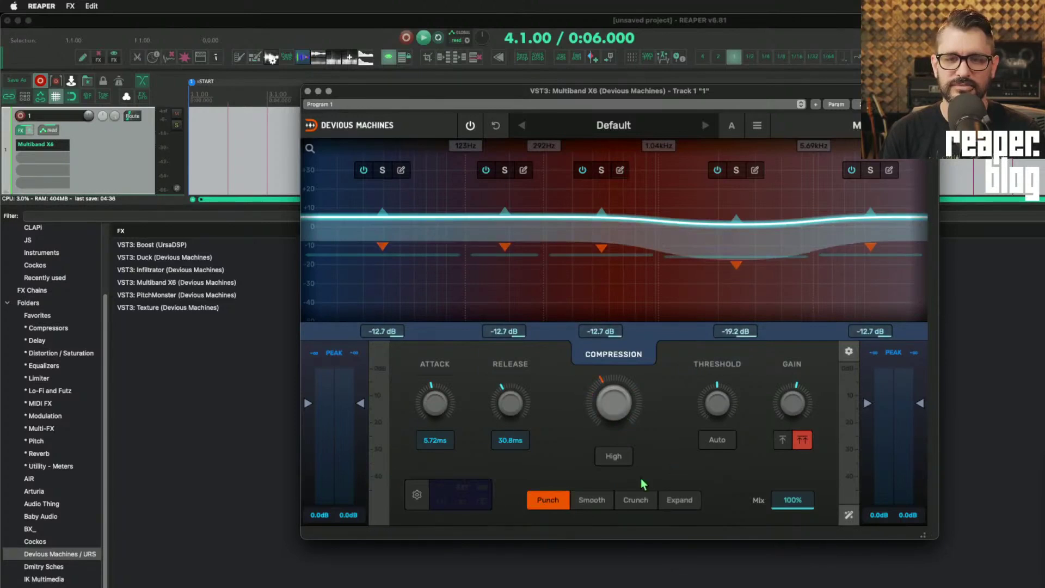
{"action": "left_click", "coordinate": [591, 500]}
- Set the overall threshold to -32.1 dB and the gain to +3.9 dB, keeping the mix at 100%
{"action": "left_click_drag", "start_coordinate": [717, 402], "coordinate": [718, 406]}
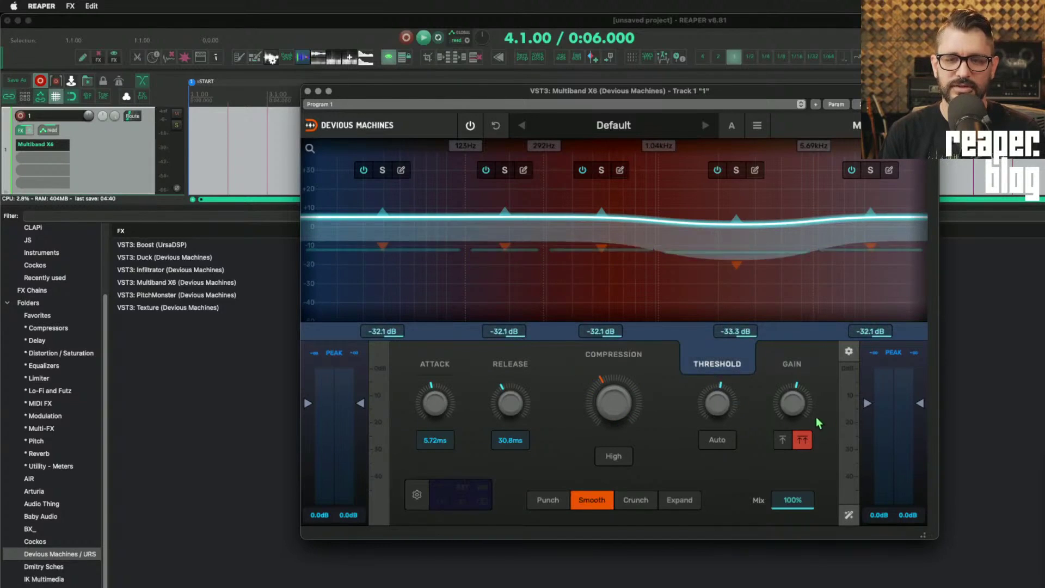
{"action": "mouse_move", "coordinate": [793, 404]}
{"action": "left_mouse_down"}
{"action": "mouse_move", "coordinate": [793, 430]}
{"action": "mouse_move", "coordinate": [792, 408]}
{"action": "left_mouse_up"}
{"action": "left_click_drag", "start_coordinate": [781, 493], "coordinate": [780, 494]}
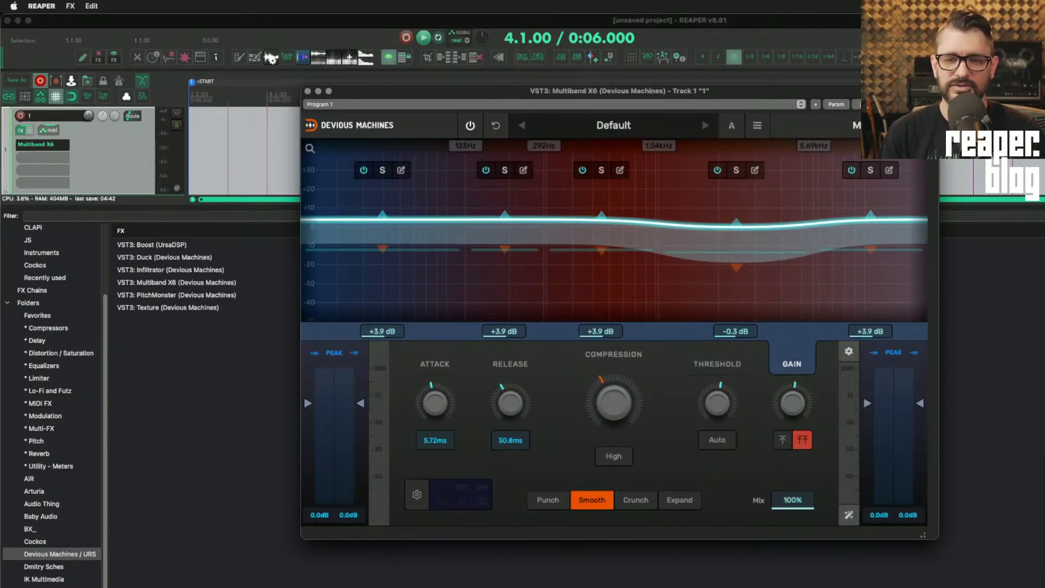
- Select and release the third band, and look through the plug-in's A/B control and options menu
{"action": "left_click", "coordinate": [638, 306]}
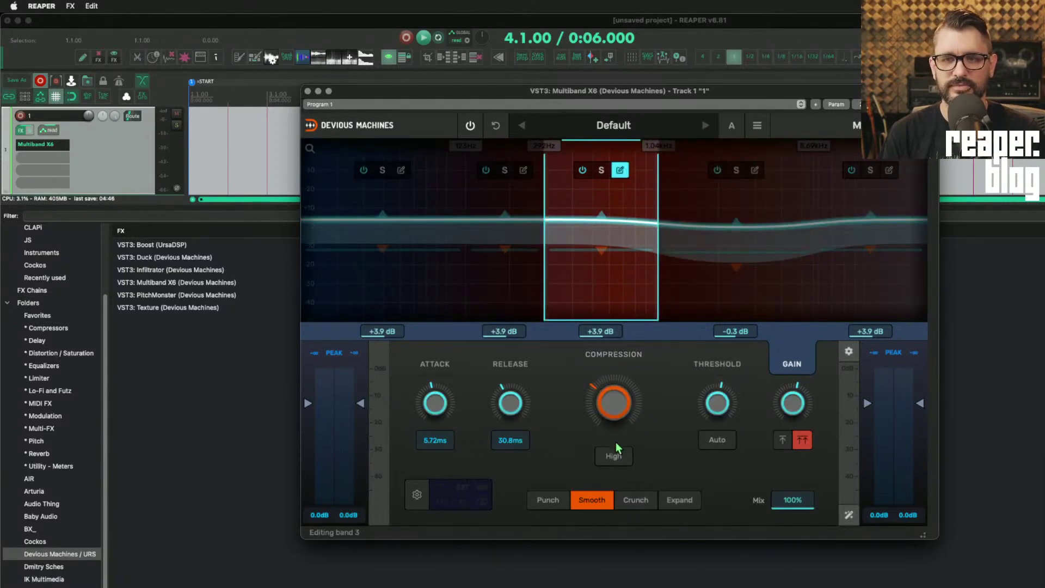
{"action": "left_click", "coordinate": [632, 219]}
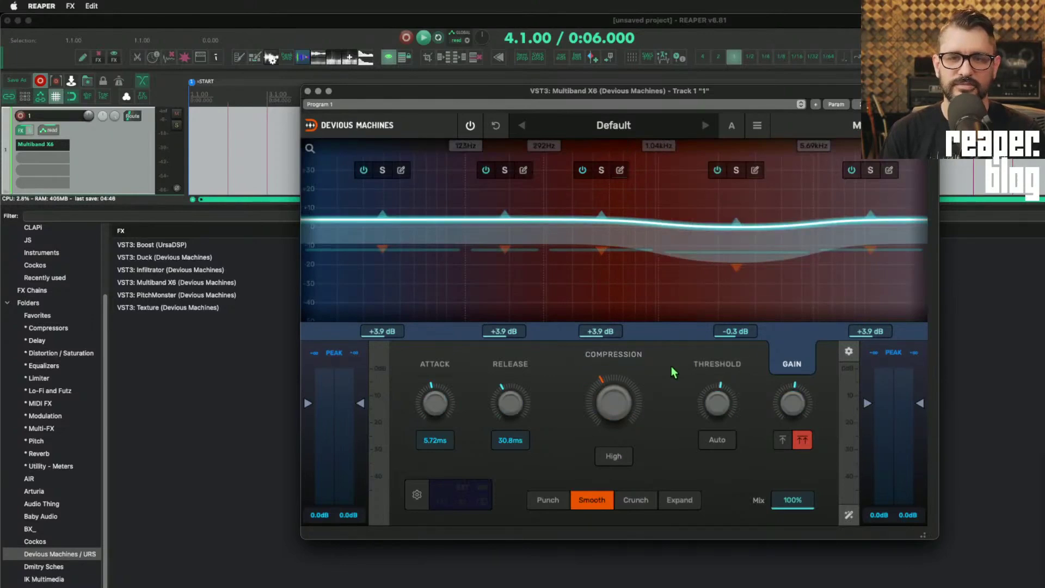
{"action": "left_click", "coordinate": [733, 129]}
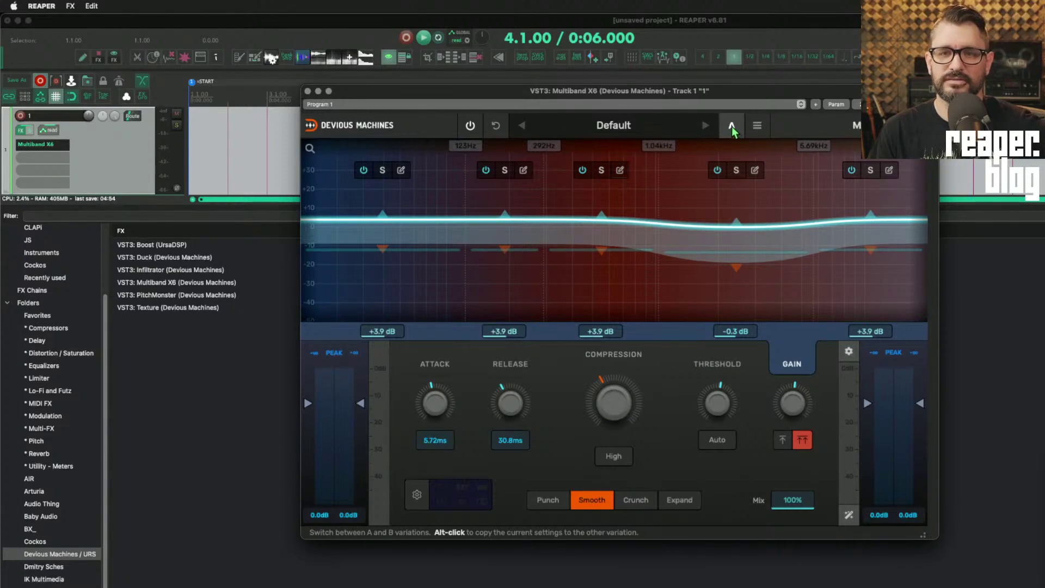
{"action": "left_click", "coordinate": [757, 126]}
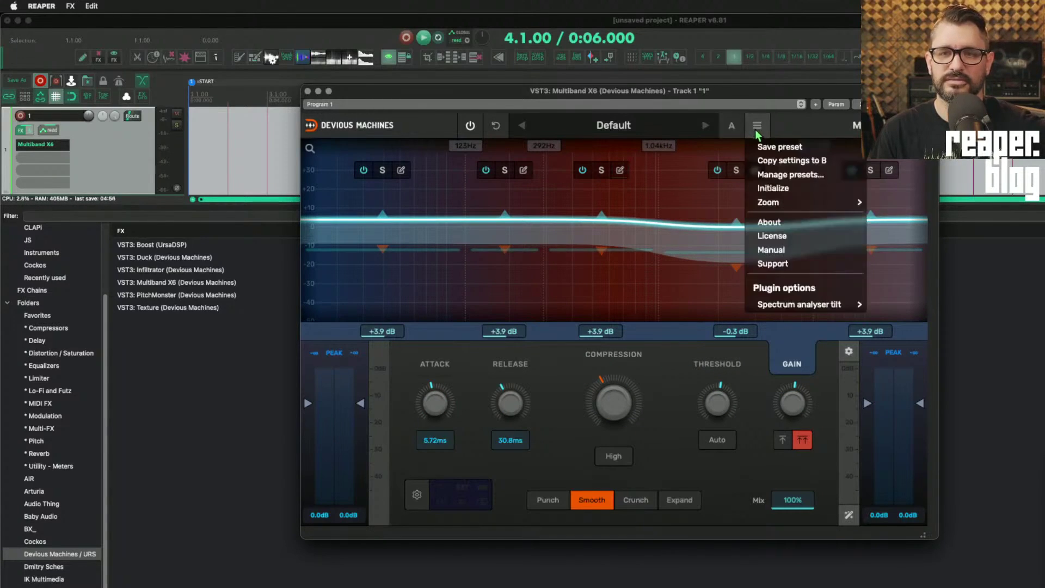
{"action": "left_click", "coordinate": [812, 128]}
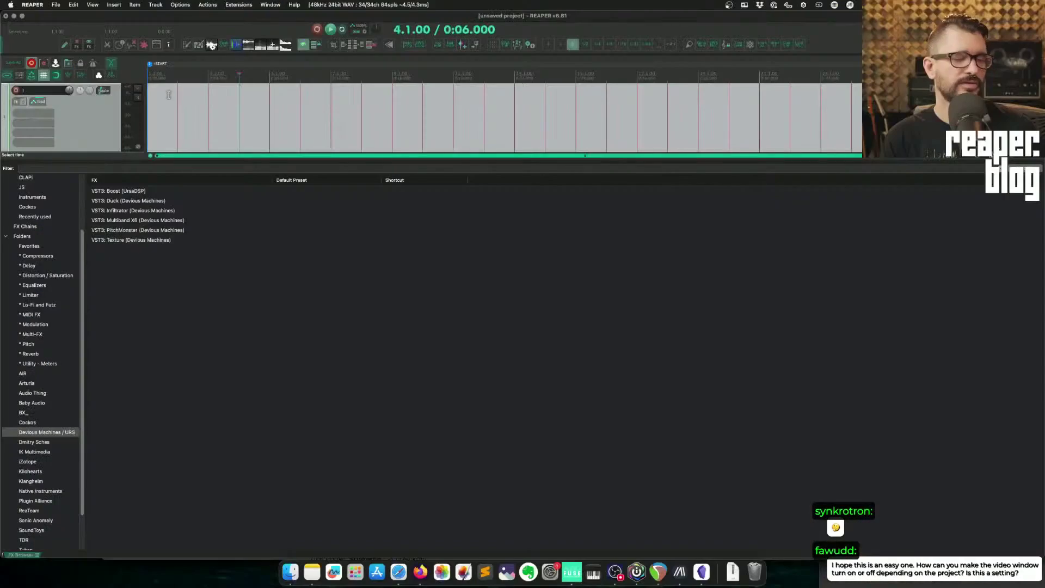
- Show the floating Video Window and reposition it over the FX browser area, below the arrange view
{"action": "left_click", "coordinate": [173, 110]}
{"action": "key", "text": "super+shift+v"}
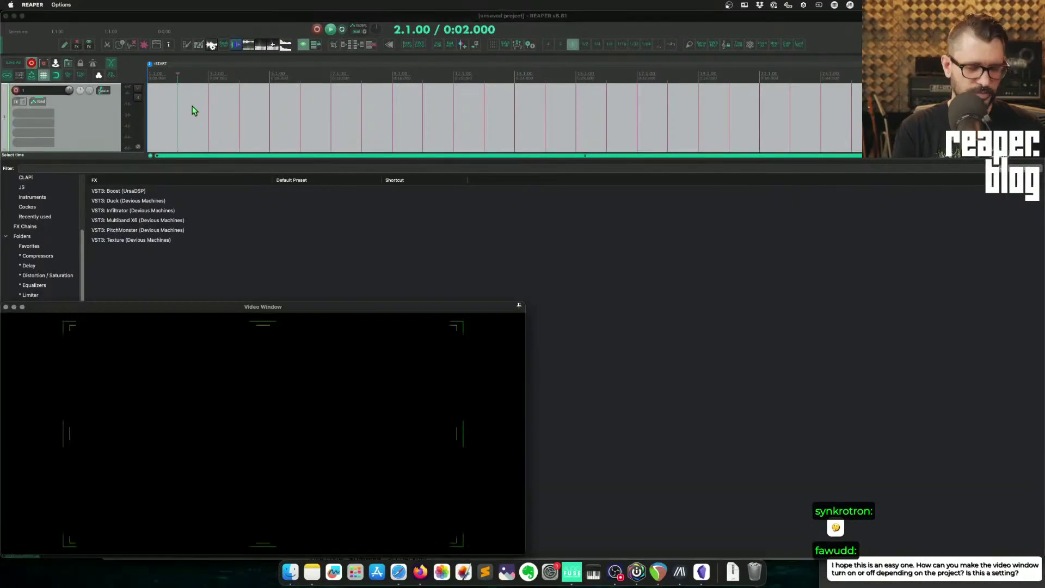
{"action": "left_click_drag", "start_coordinate": [248, 305], "coordinate": [644, 200]}
{"action": "left_click", "coordinate": [248, 133]}
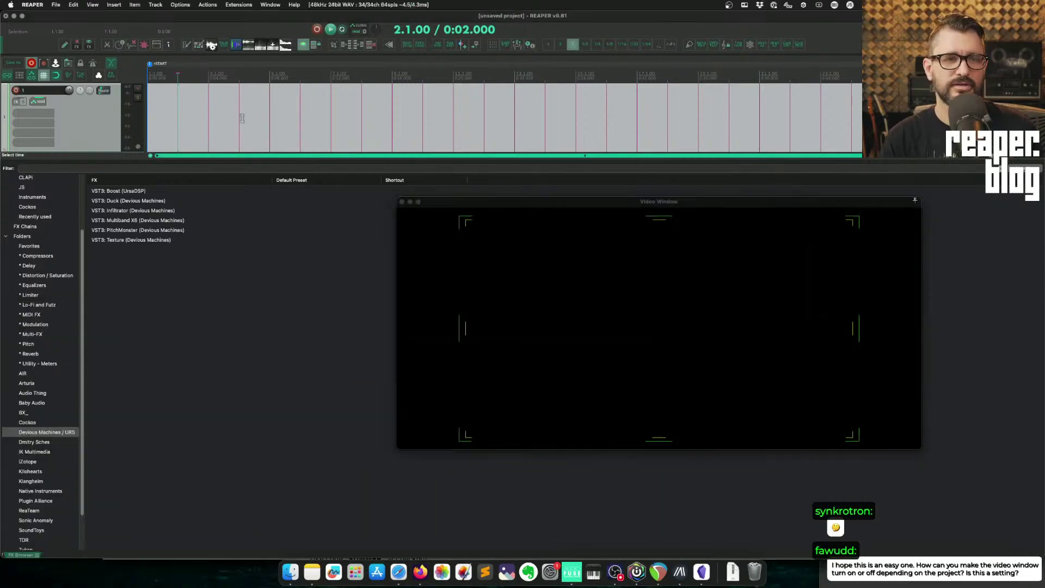
- Create a new project tab and switch to the first project and back to compare their window layouts
{"action": "left_click", "coordinate": [58, 4]}
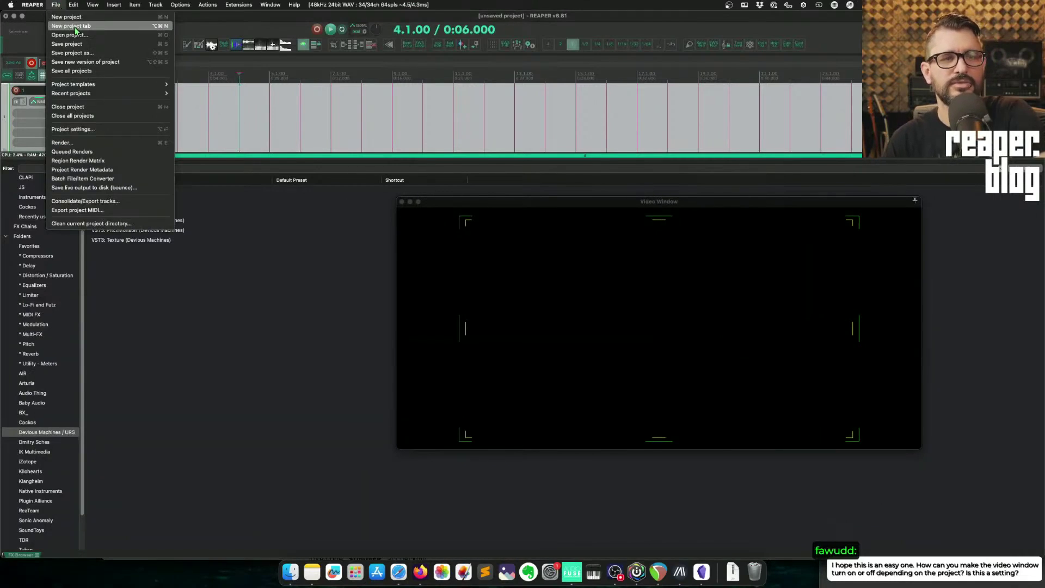
{"action": "left_click", "coordinate": [75, 27]}
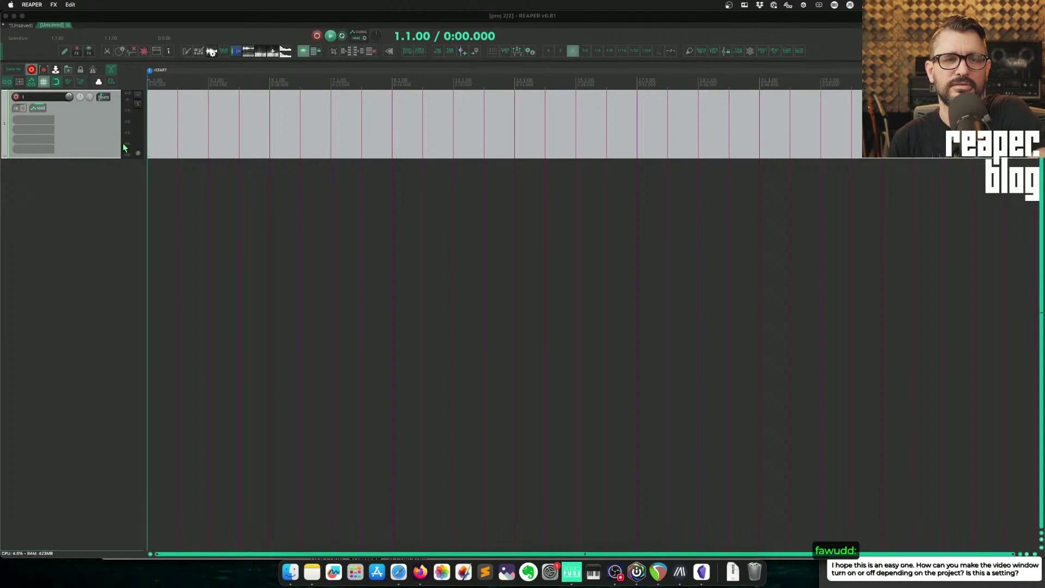
{"action": "left_click", "coordinate": [23, 26]}
{"action": "left_click", "coordinate": [52, 26]}
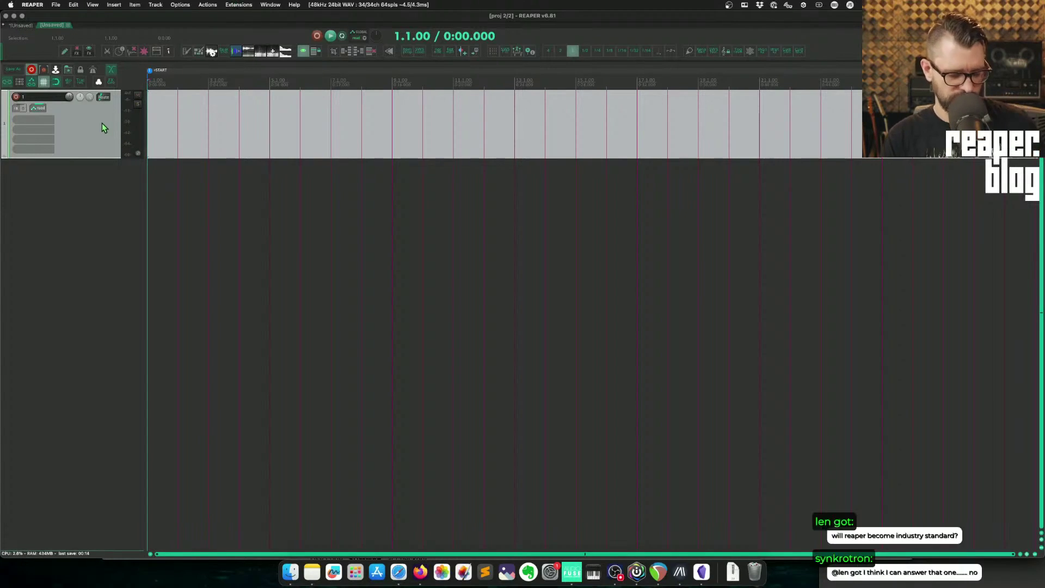
- Show the Video Window from the second project, centre it, and check it in both project tabs
{"action": "key", "text": "super+shift+v"}
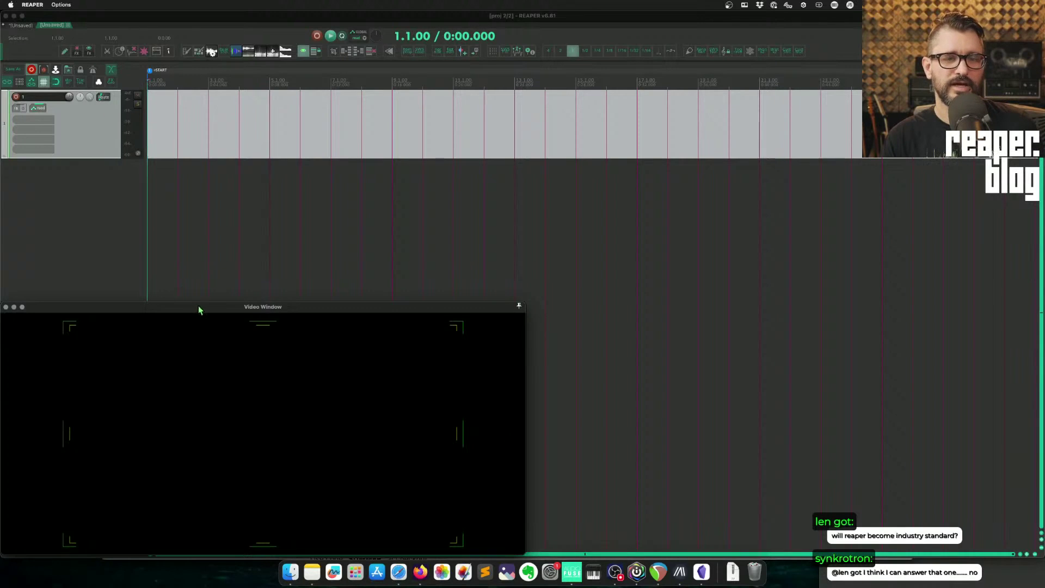
{"action": "left_click_drag", "start_coordinate": [198, 305], "coordinate": [417, 199]}
{"action": "left_click", "coordinate": [27, 25]}
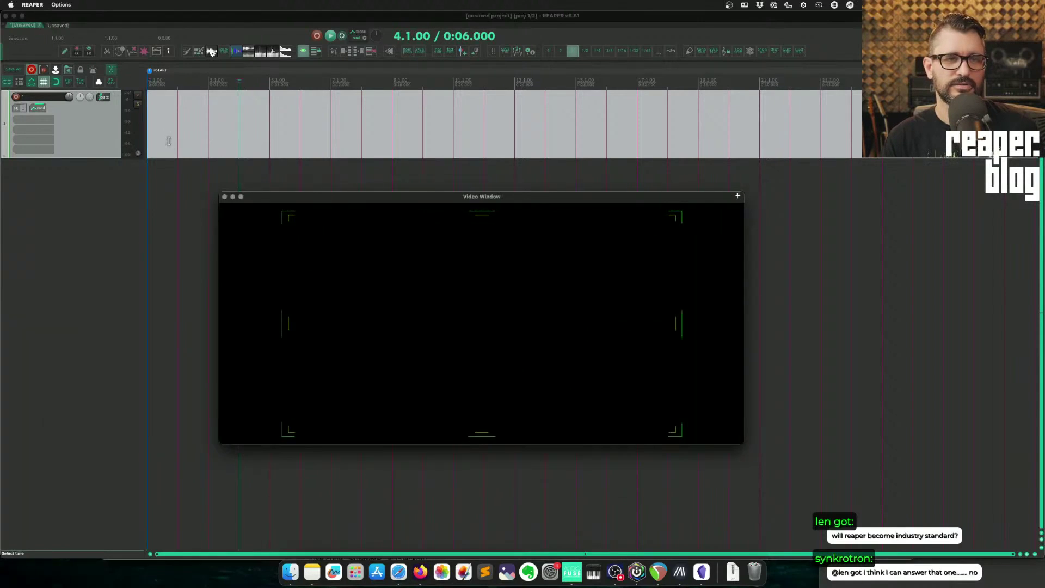
{"action": "left_click", "coordinate": [58, 26]}
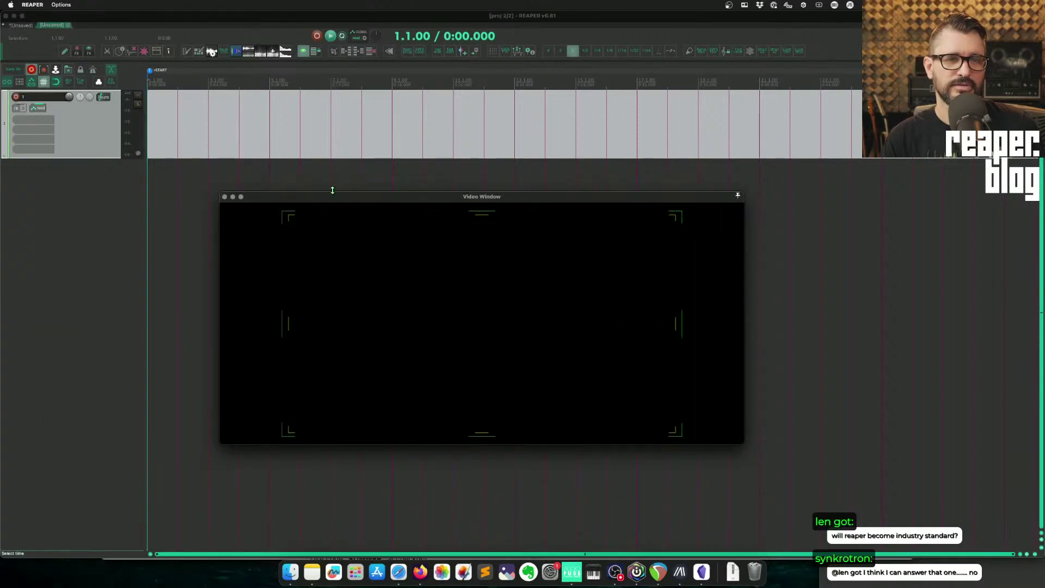
- Reposition the Video Window below the track, close it, and return to the first project tab
{"action": "left_click_drag", "start_coordinate": [334, 202], "coordinate": [324, 184]}
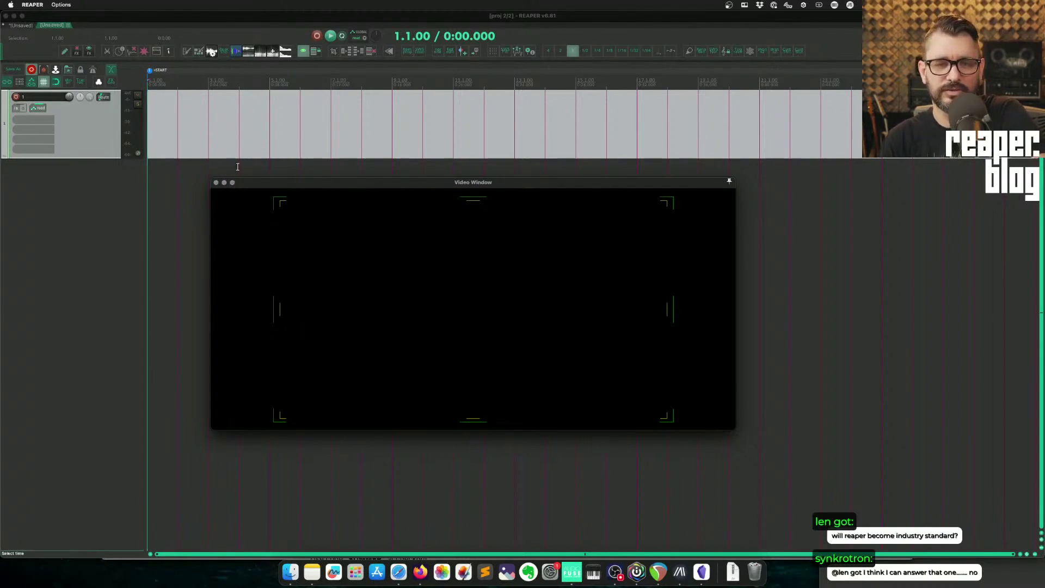
{"action": "left_click_drag", "start_coordinate": [241, 188], "coordinate": [246, 194]}
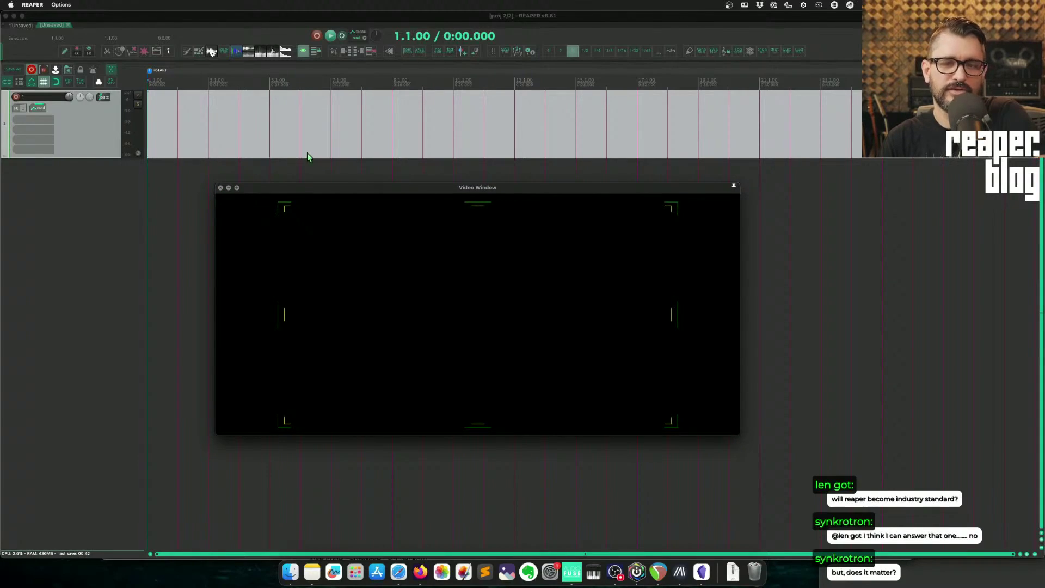
{"action": "left_click_drag", "start_coordinate": [307, 189], "coordinate": [360, 170]}
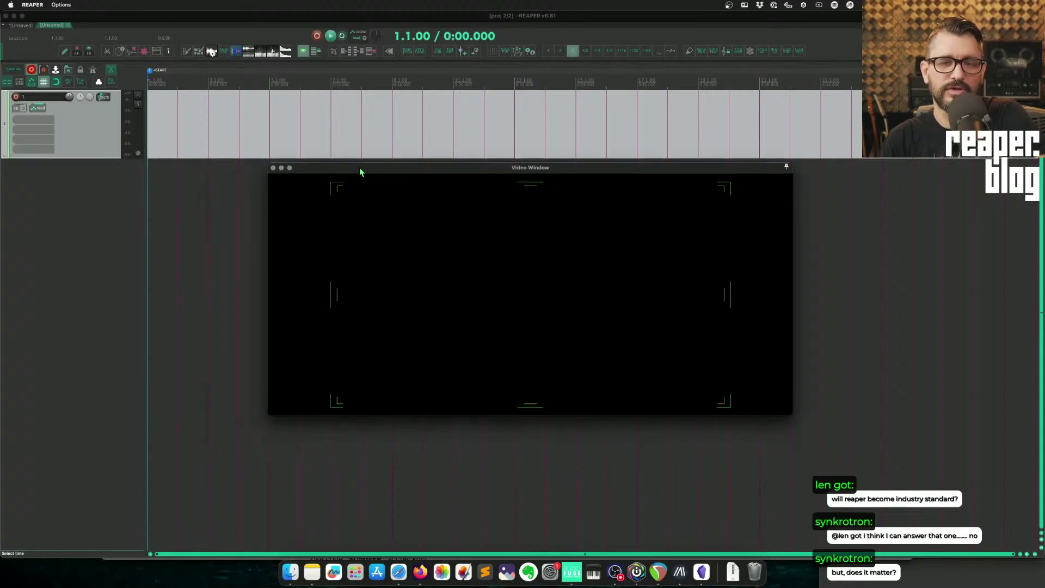
{"action": "left_click", "coordinate": [273, 168]}
{"action": "left_click", "coordinate": [23, 27]}
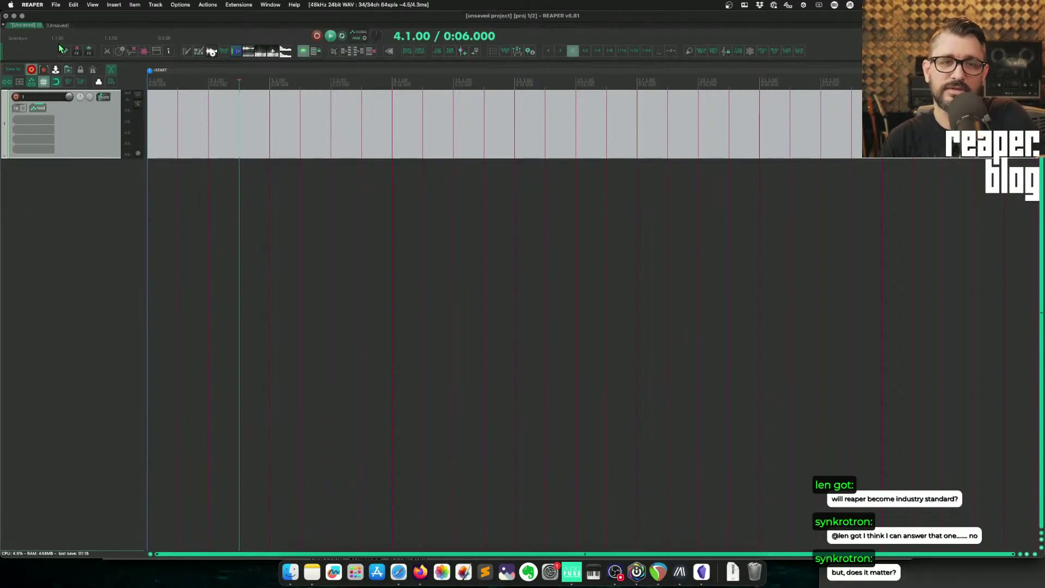
- Deselect and reselect track 1, and return the edit cursor to the project start
{"action": "left_click", "coordinate": [106, 194]}
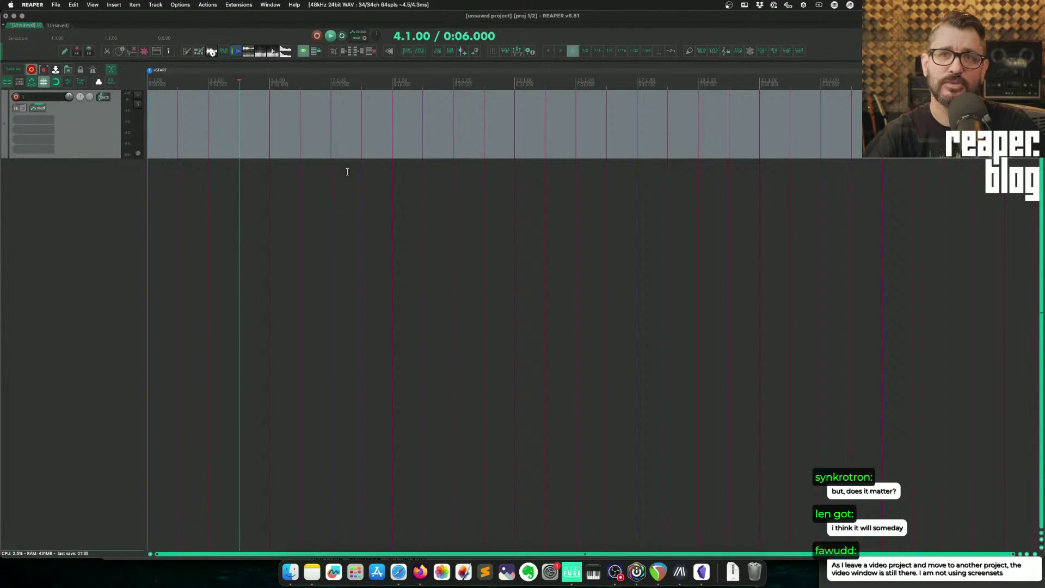
{"action": "left_click", "coordinate": [347, 141]}
{"action": "left_click", "coordinate": [313, 117]}
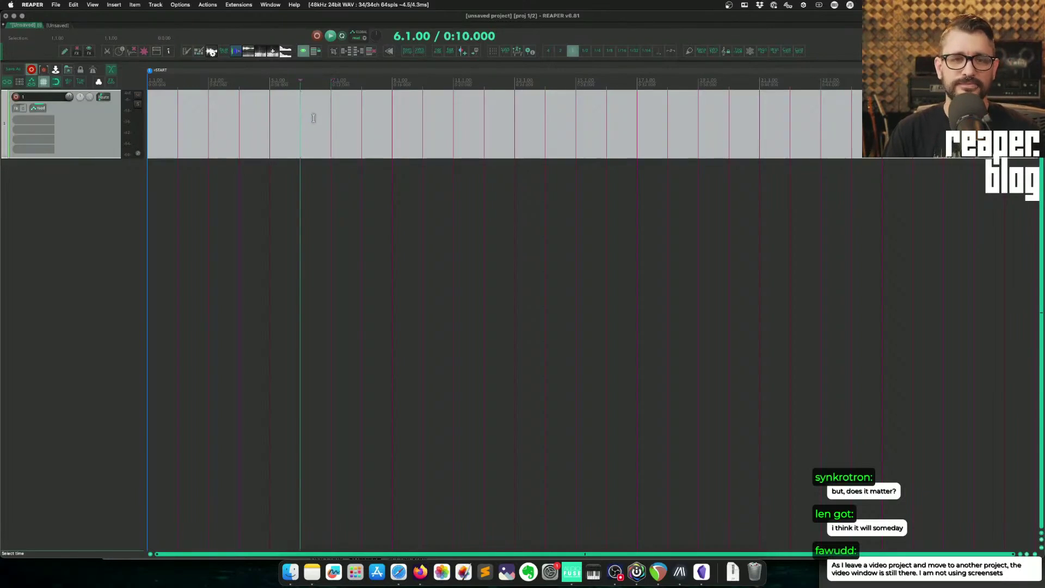
{"action": "key", "text": "Home"}
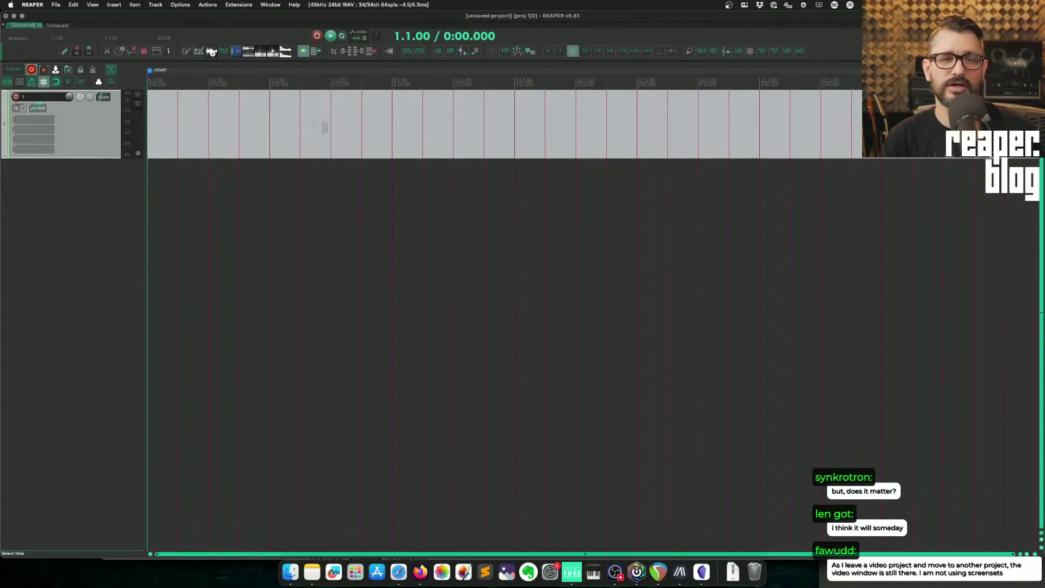
- Switch through the saved screensets: mixer with FX browser, mixer only, plain arrange view, and docked video layout
{"action": "key", "text": "F8"}
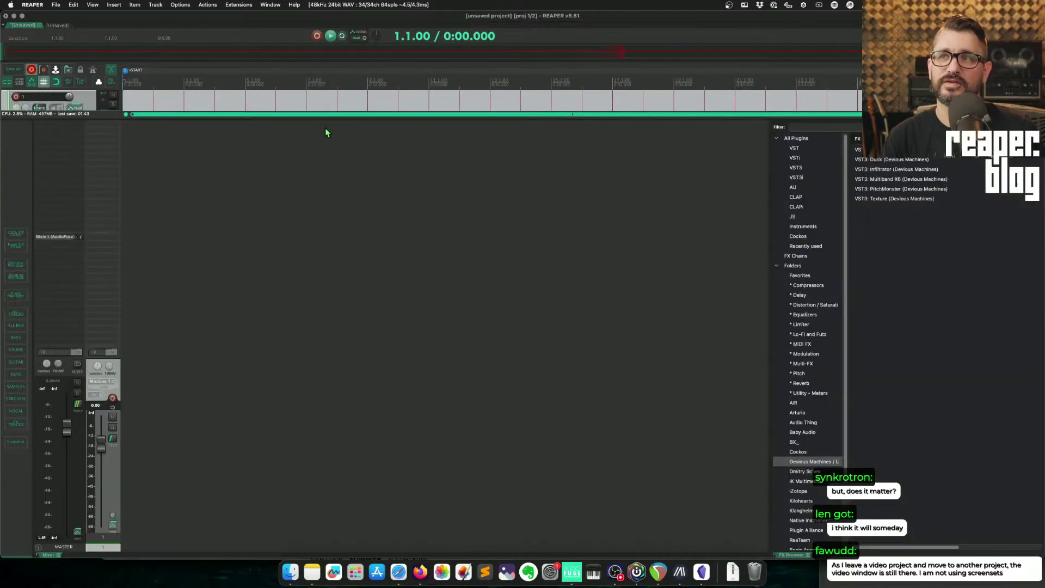
{"action": "type", "text": "3"}
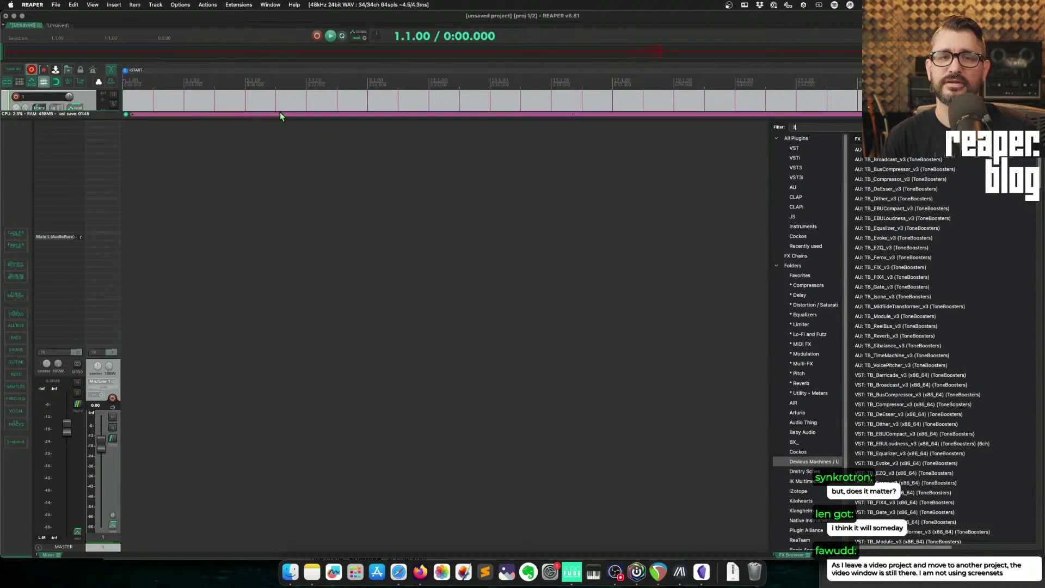
{"action": "type", "text": "3"}
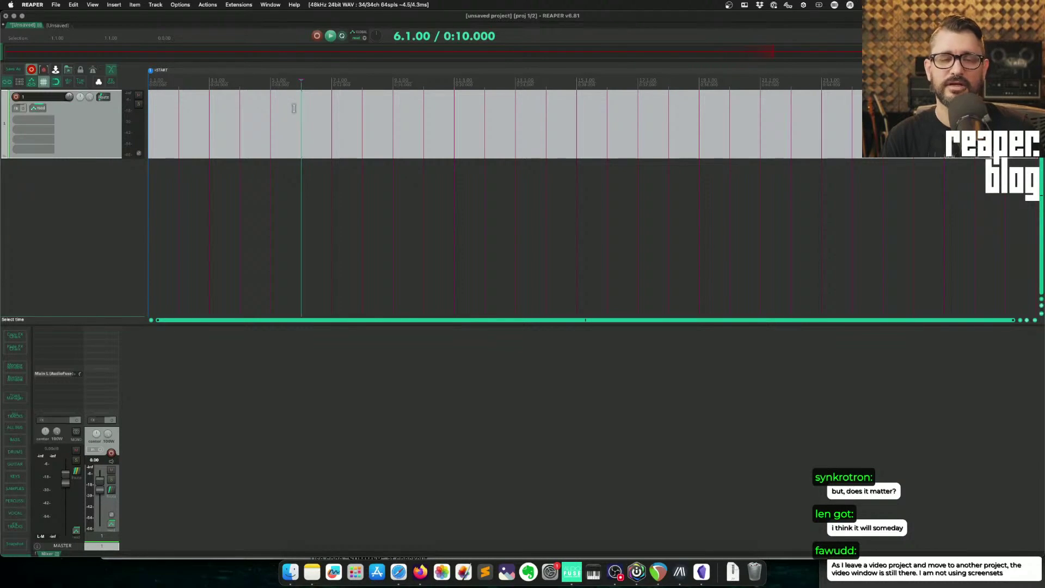
{"action": "type", "text": "1"}
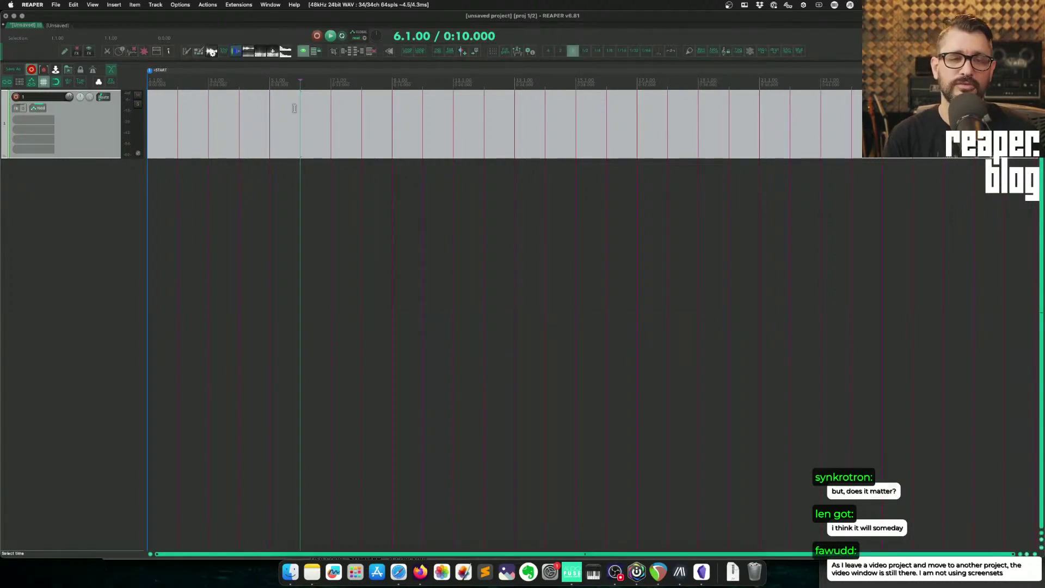
{"action": "type", "text": "2"}
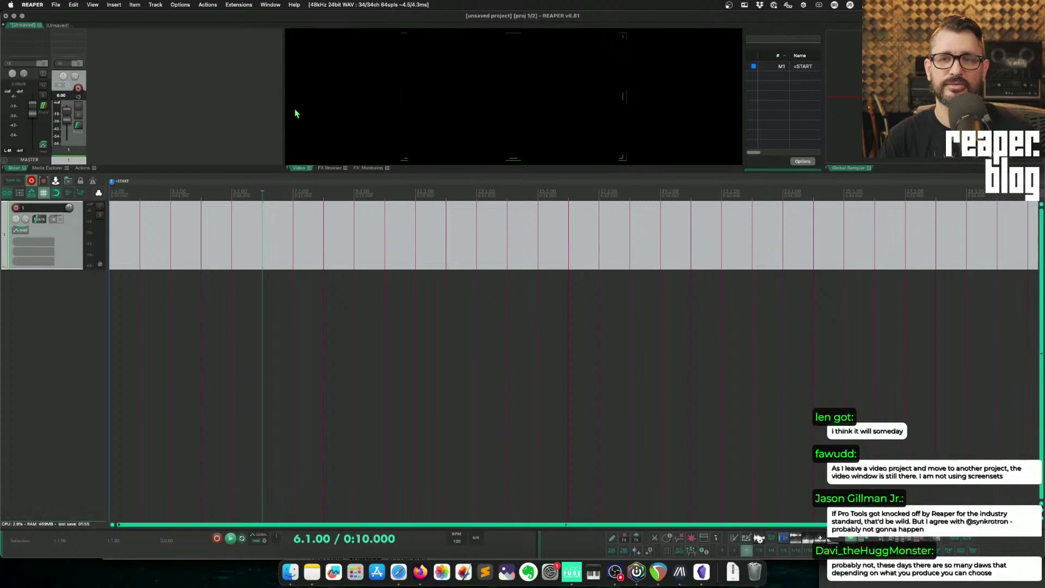
- Set the edit cursor to 7.1.00 and load the mixer screenset, with the FX Browser docked beside the mixer
{"action": "left_click", "coordinate": [307, 237]}
{"action": "key", "text": "F7"}
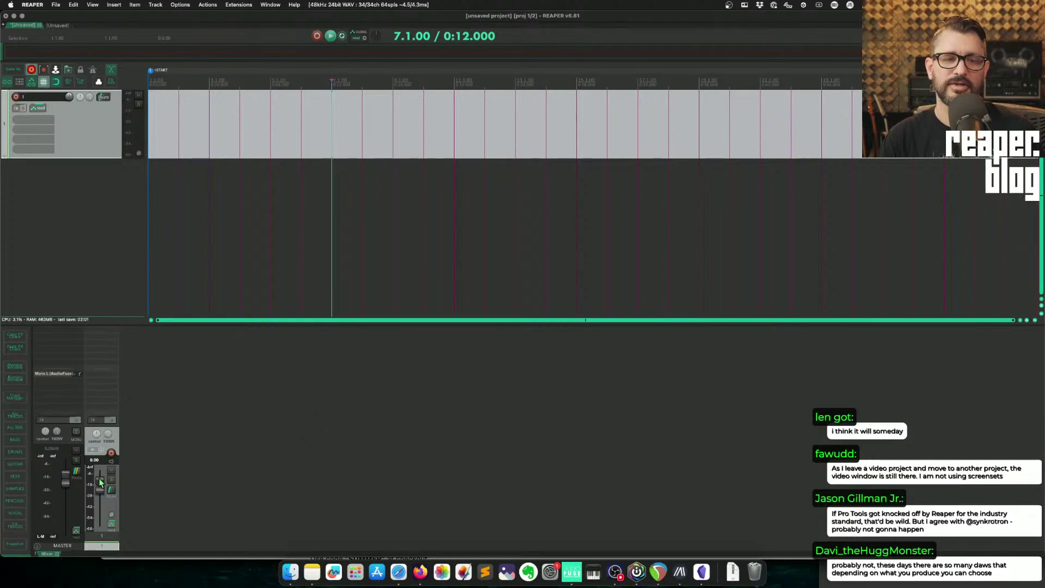
{"action": "double_click", "coordinate": [103, 353]}
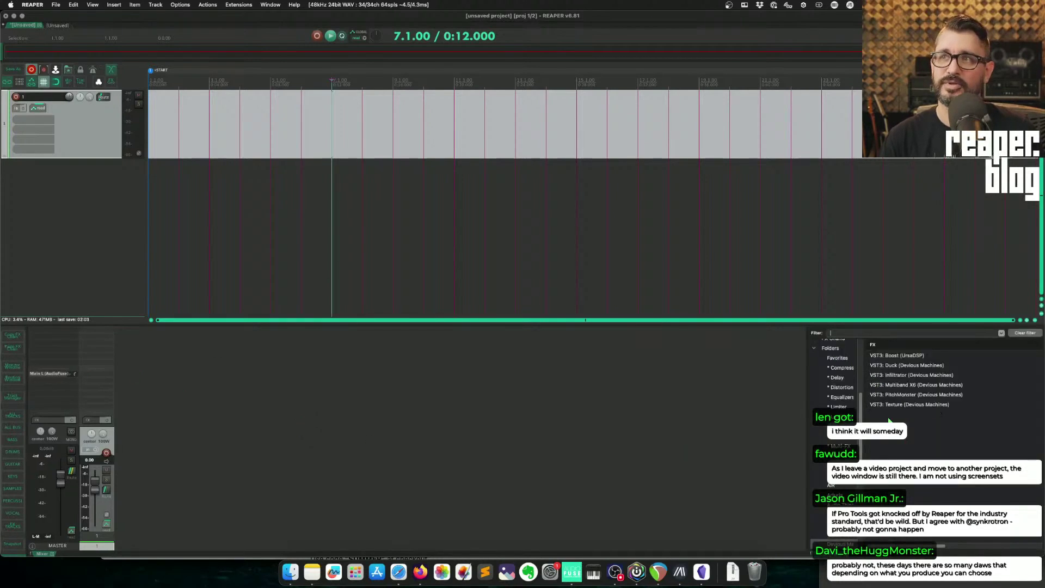
{"action": "left_click", "coordinate": [608, 409]}
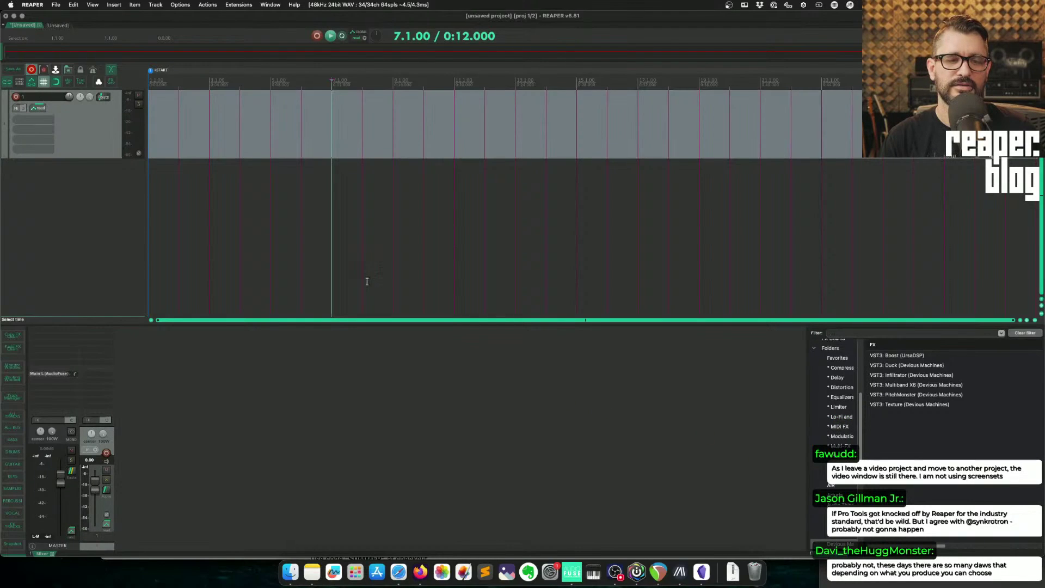
- Show the Media Explorer in a widened docker beside the mixer, and move the edit cursor to 10.1.00
{"action": "key", "text": "alt+super+x"}
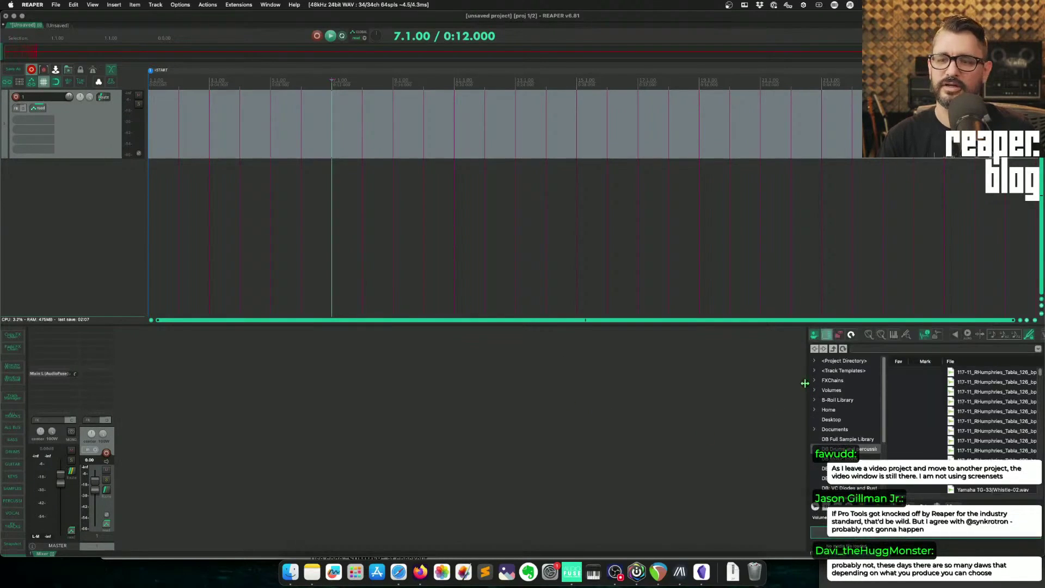
{"action": "left_click_drag", "start_coordinate": [807, 384], "coordinate": [783, 387]}
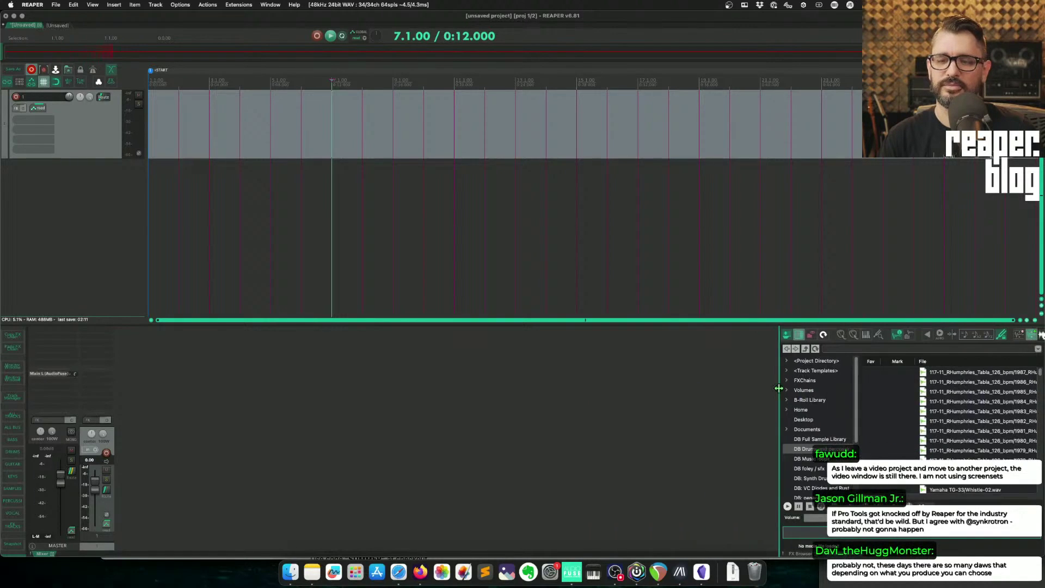
{"action": "key", "text": "Right"}
{"action": "key", "text": "Right"}
{"action": "key", "text": "Right"}
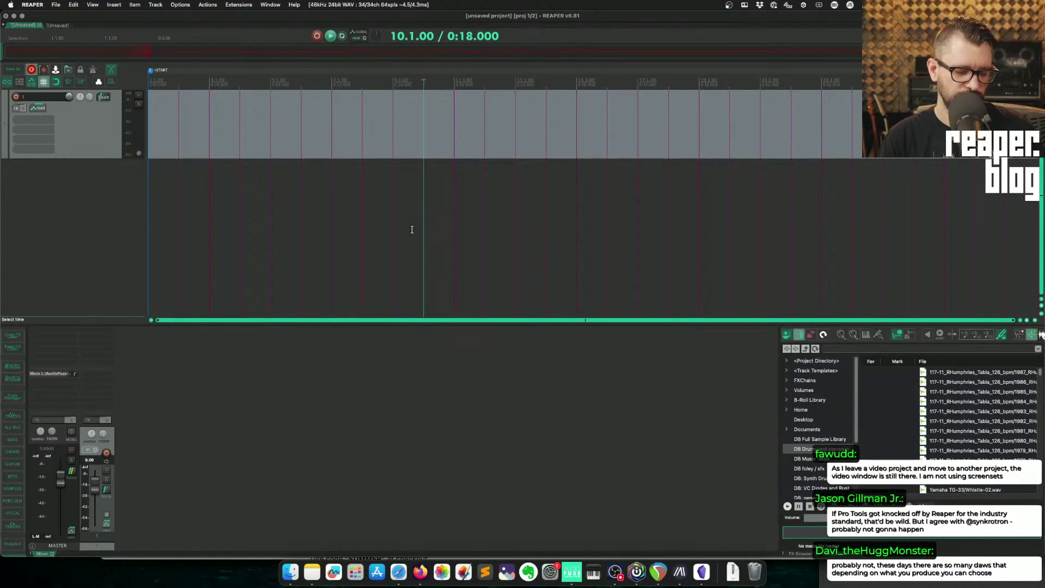
- Load the video screenset and view its docked FX Browser, Monitoring FX, Video and Media Explorer
{"action": "key", "text": "F7"}
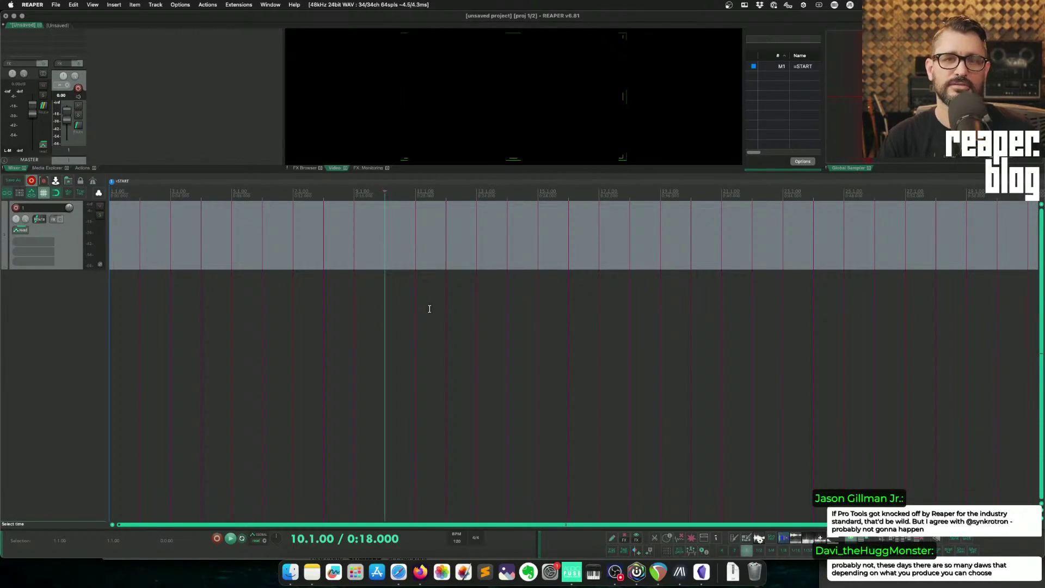
{"action": "left_click", "coordinate": [306, 169]}
{"action": "left_click", "coordinate": [367, 170]}
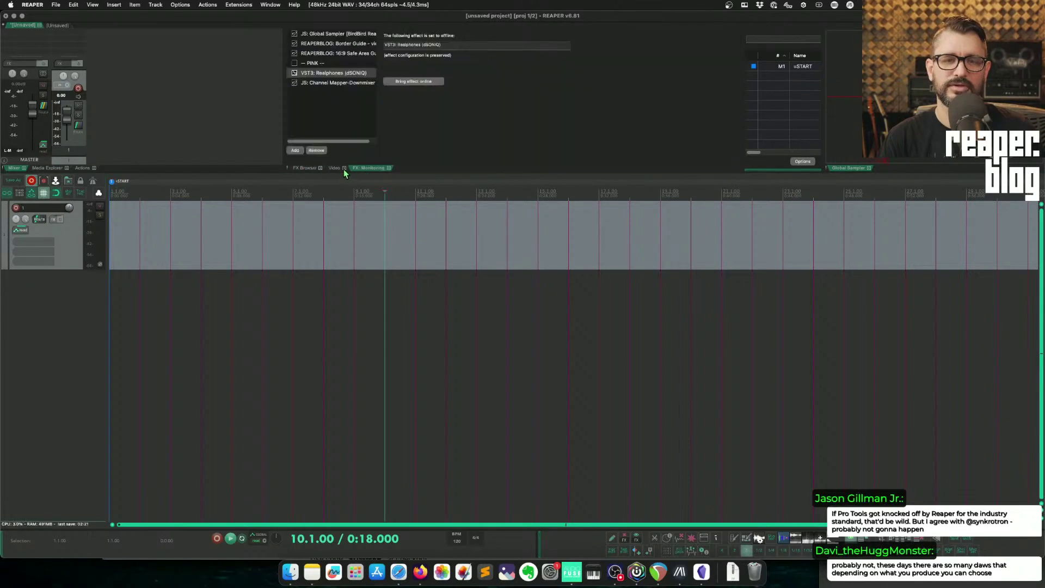
{"action": "left_click", "coordinate": [336, 169]}
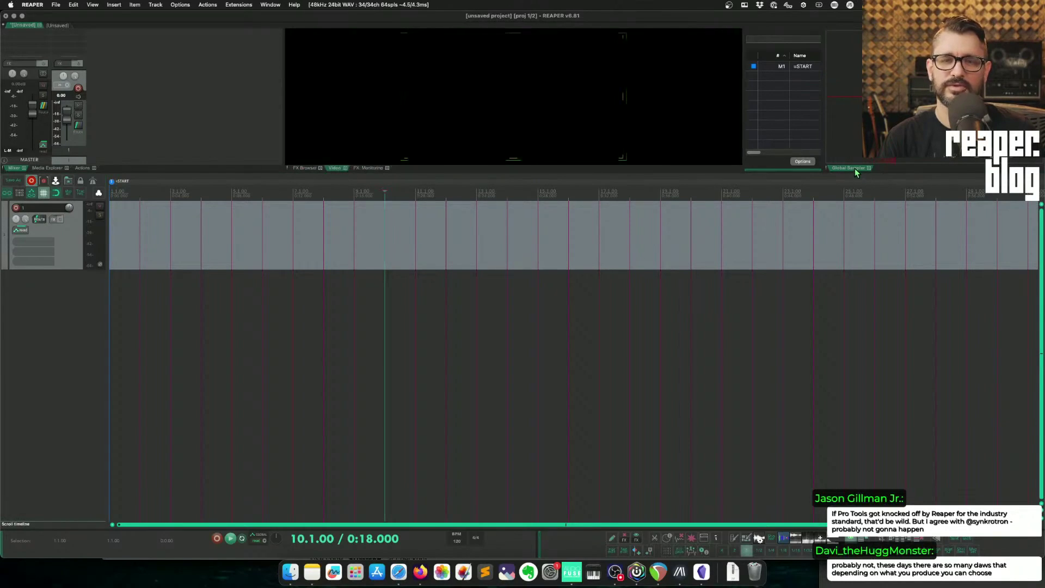
{"action": "left_click", "coordinate": [58, 170]}
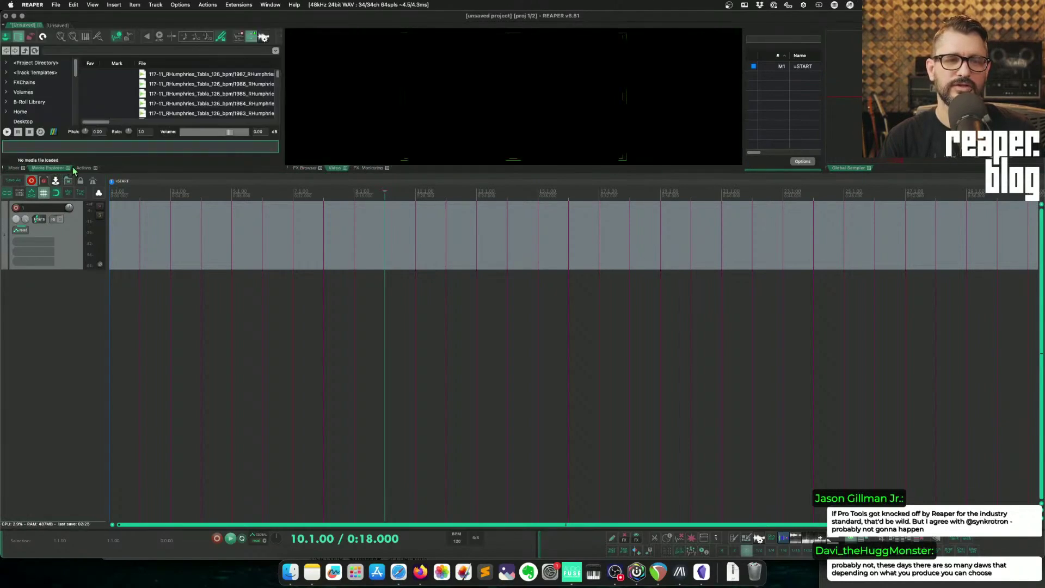
- Bring the docked Actions list and then the docked Mixer to the front of the video layout's docker
{"action": "left_click", "coordinate": [82, 169]}
{"action": "left_click", "coordinate": [15, 170]}
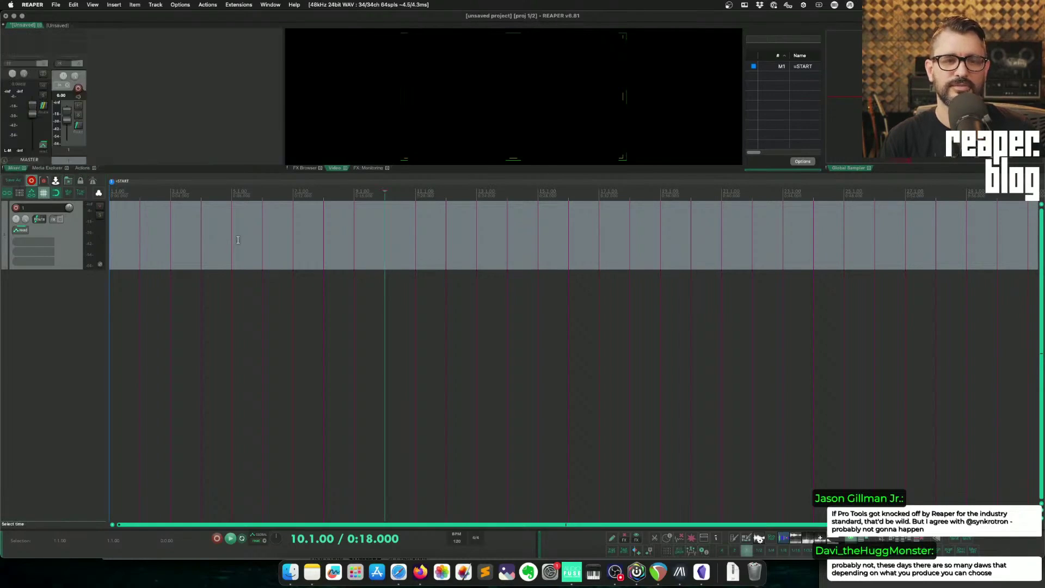
- Set the edit cursor to 5.1.00 and load the mixer screenset, followed by the plain arrange screenset
{"action": "left_click", "coordinate": [239, 236]}
{"action": "key", "text": "F7"}
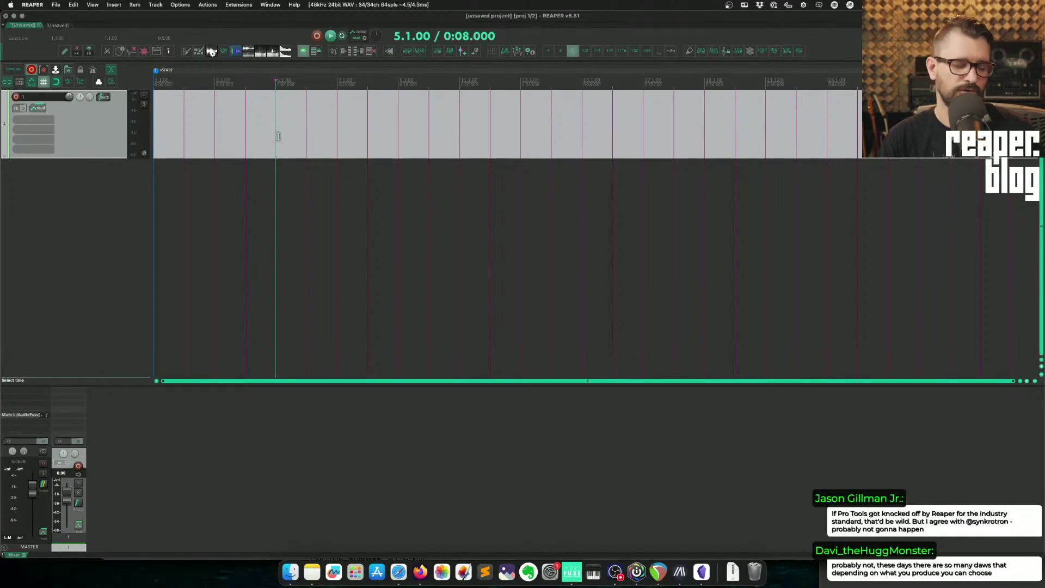
{"action": "key", "text": "F8"}
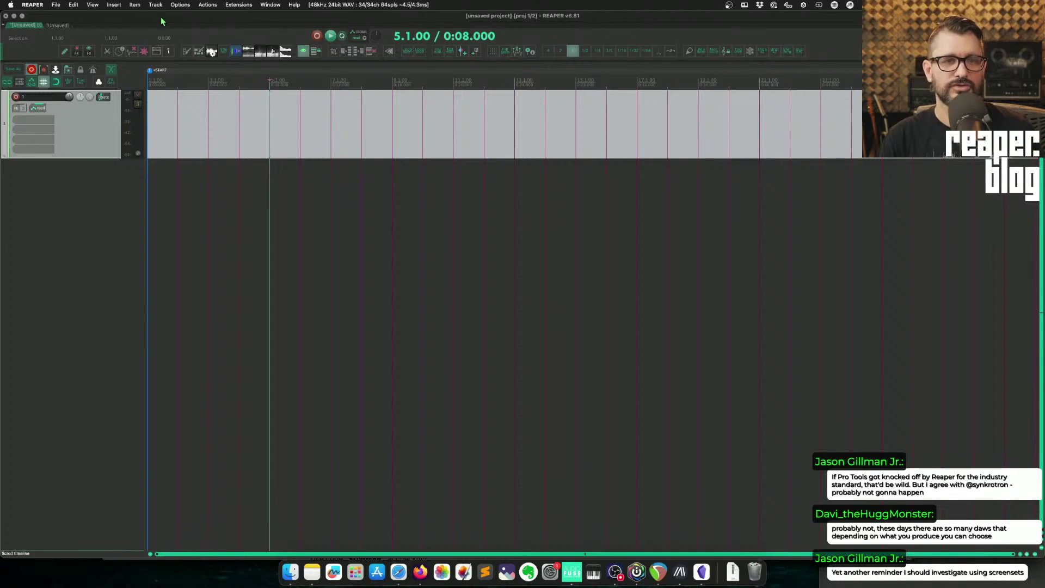
- Open the Screensets/Layouts window and place it over the arrange view beside the track panel
{"action": "left_click", "coordinate": [93, 4]}
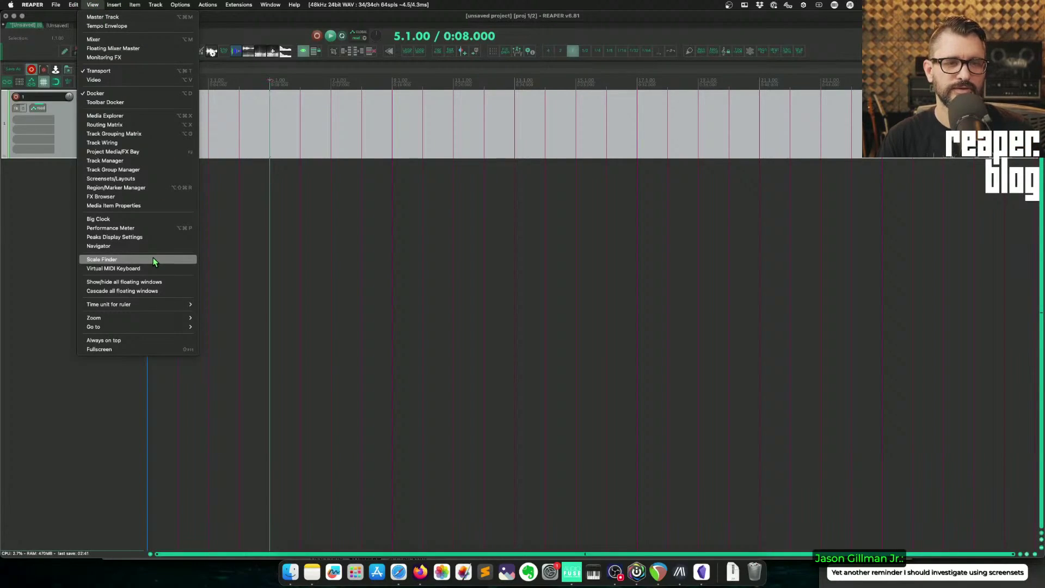
{"action": "left_click", "coordinate": [155, 178]}
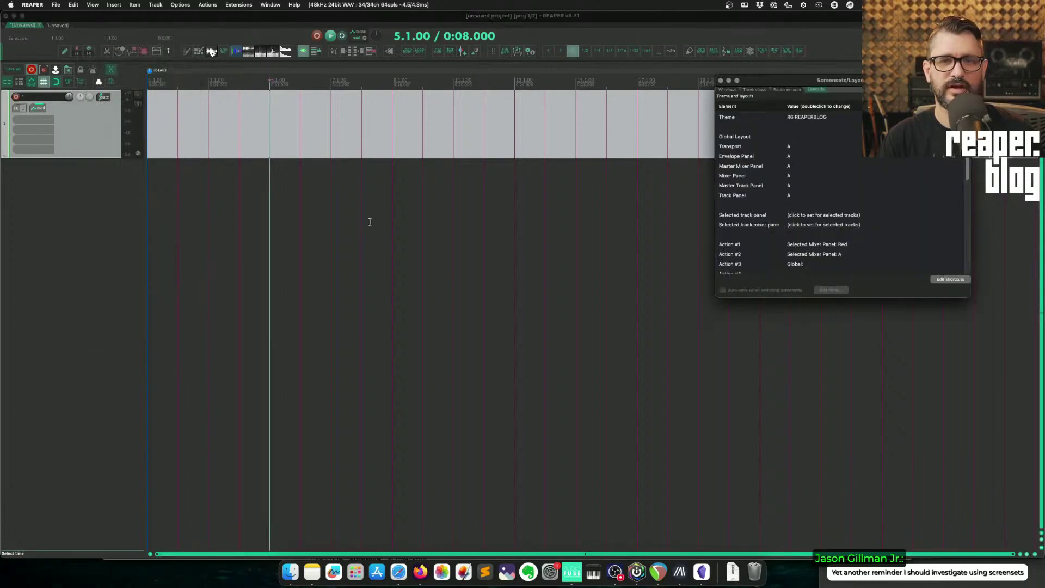
{"action": "left_click_drag", "start_coordinate": [774, 83], "coordinate": [297, 140]}
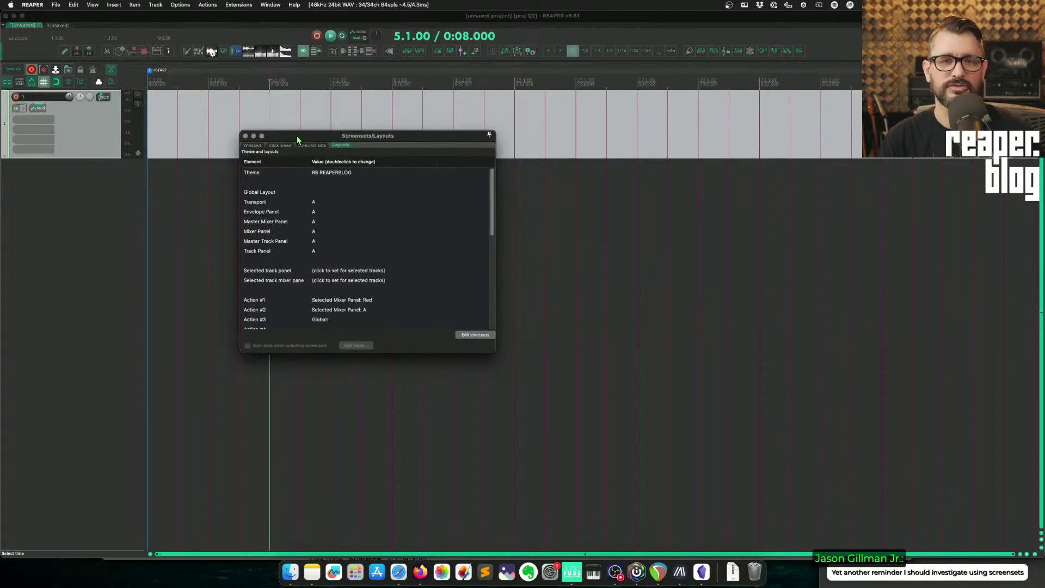
{"action": "left_click", "coordinate": [93, 5]}
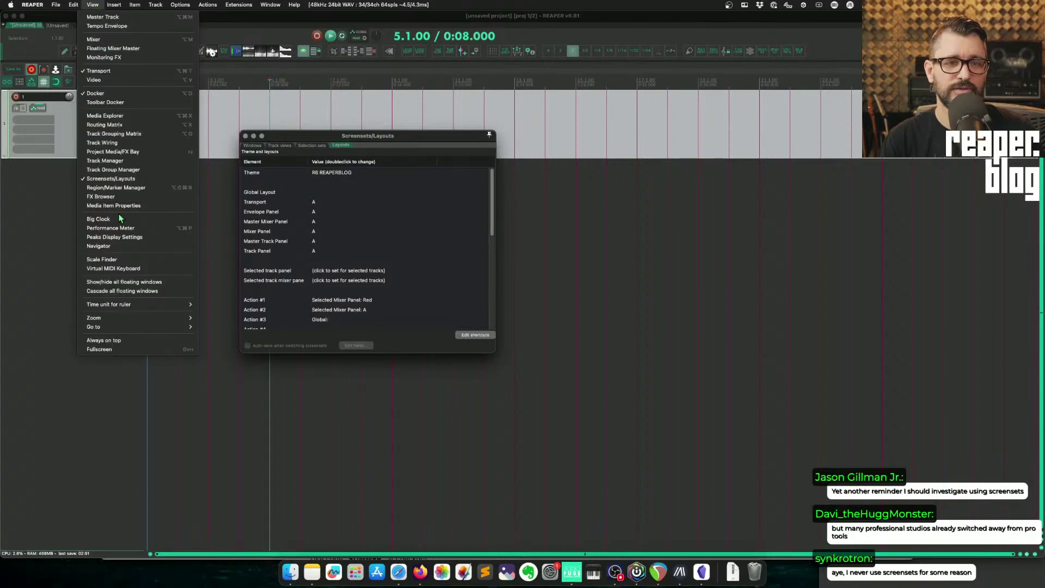
{"action": "left_click", "coordinate": [339, 142]}
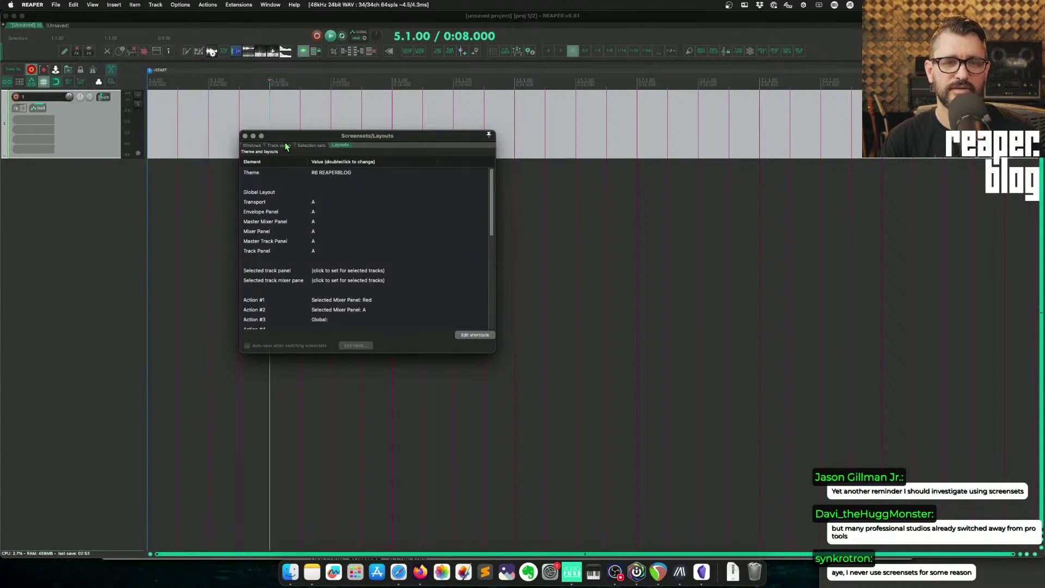
- Examine the saved window screensets and their load and save keys, highlight video workflow, and close the window
{"action": "left_click", "coordinate": [252, 145]}
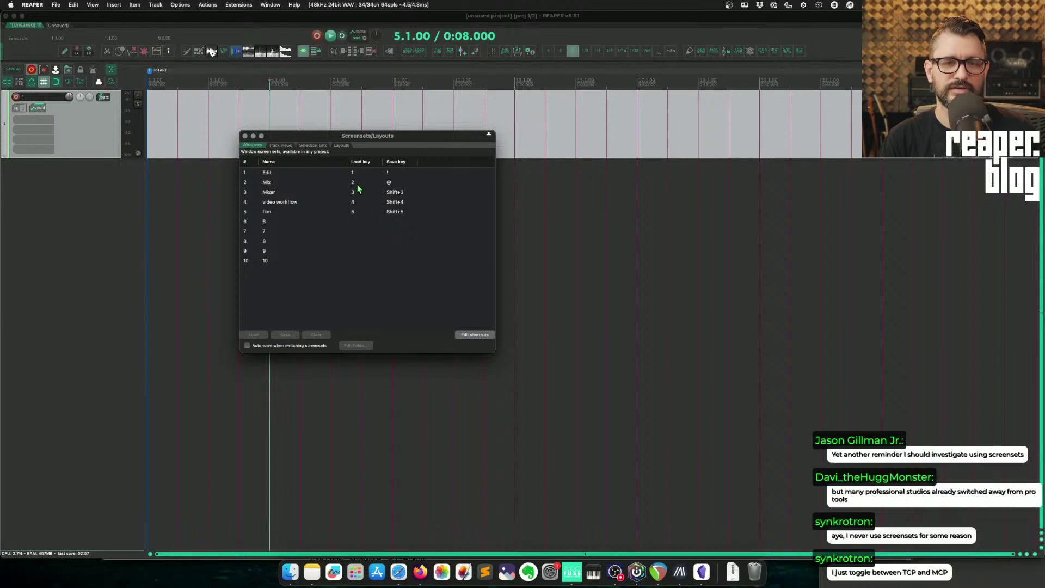
{"action": "left_click", "coordinate": [327, 201]}
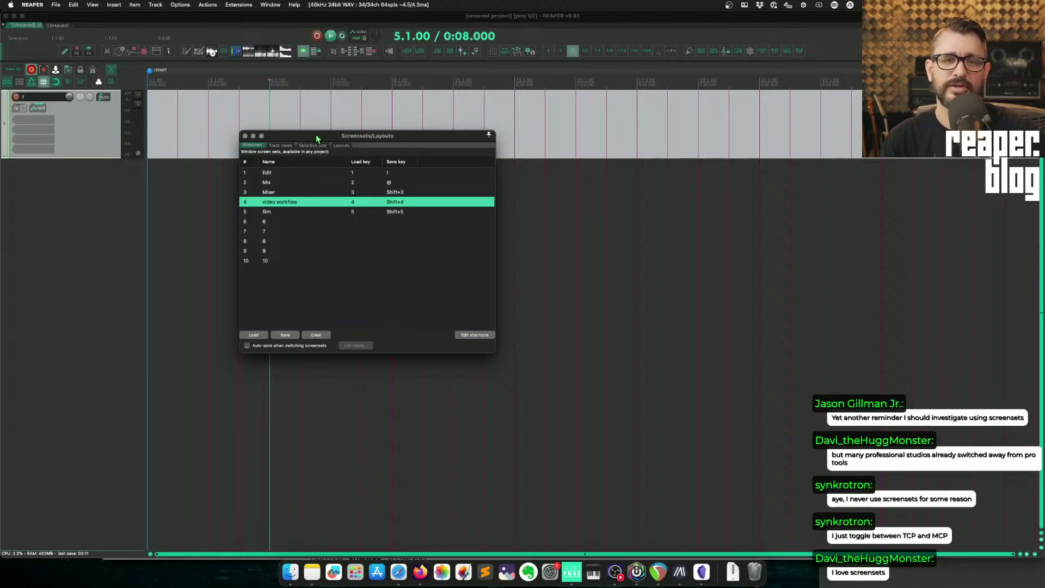
{"action": "left_click_drag", "start_coordinate": [239, 135], "coordinate": [260, 138]}
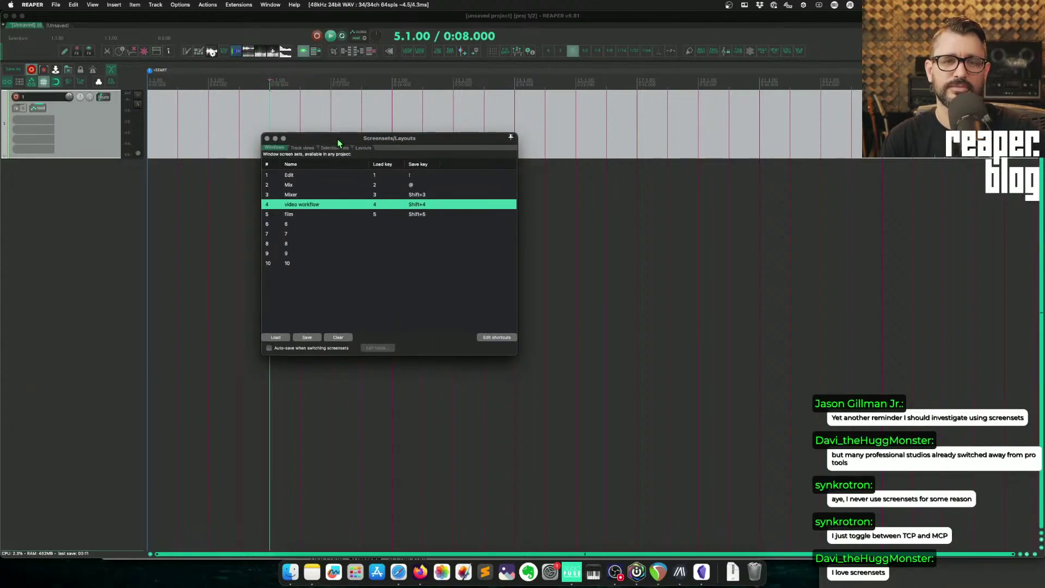
{"action": "left_click", "coordinate": [266, 138]}
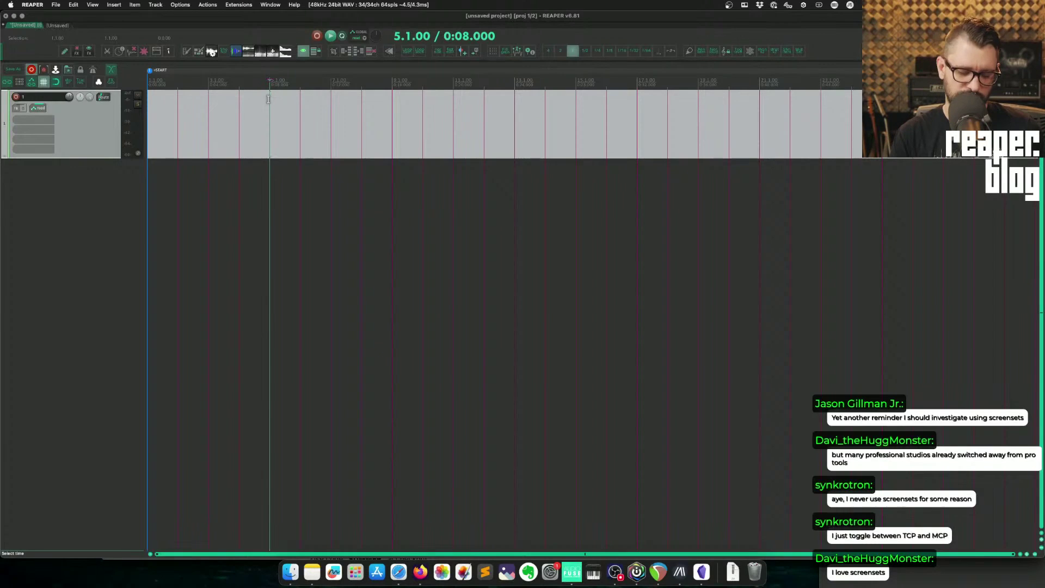
- Filter the Actions list by "startup" and select SWS/S&M: Set project startup action
{"action": "key", "text": "question"}
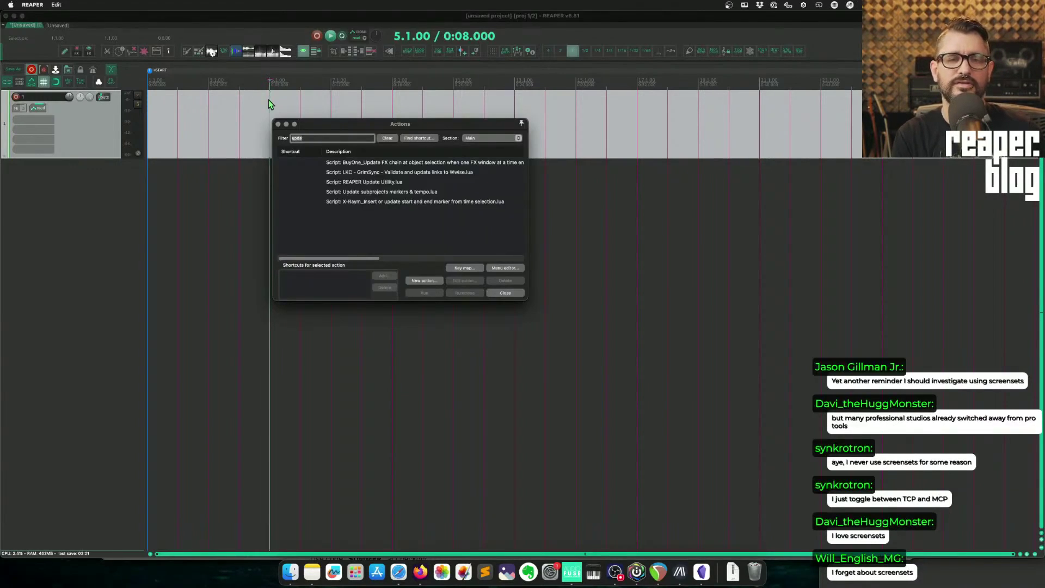
{"action": "type", "text": "star"}
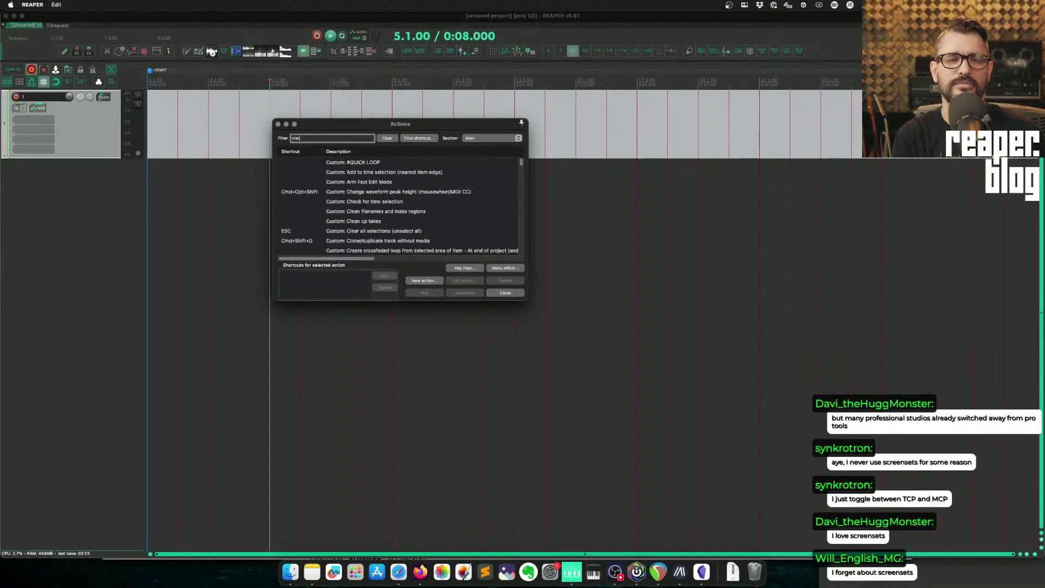
{"action": "type", "text": "tup"}
{"action": "left_click", "coordinate": [412, 241]}
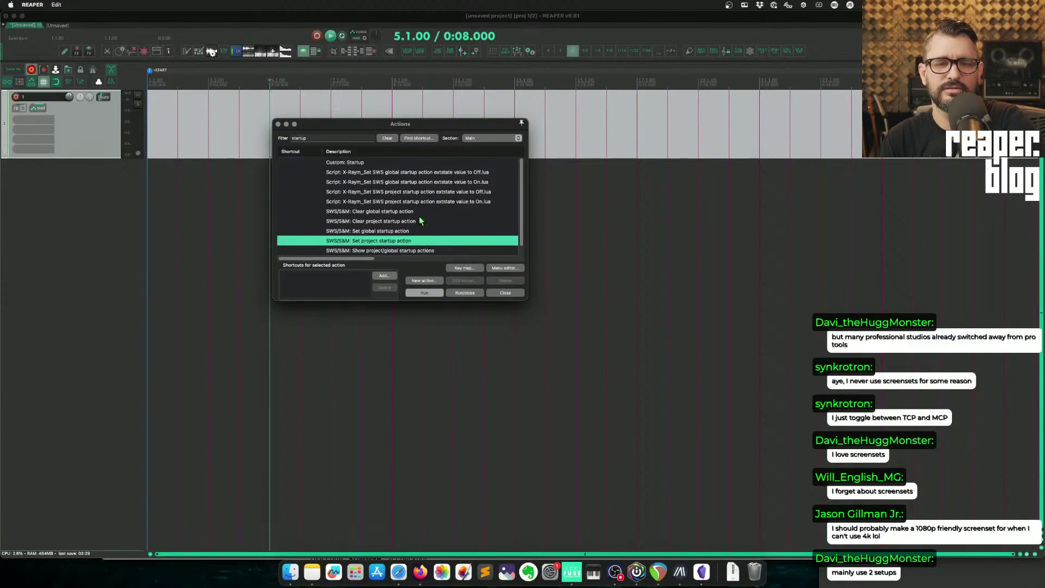
- Open the custom action Startup for editing, examine its component actions, and leave without changes
{"action": "double_click", "coordinate": [452, 162]}
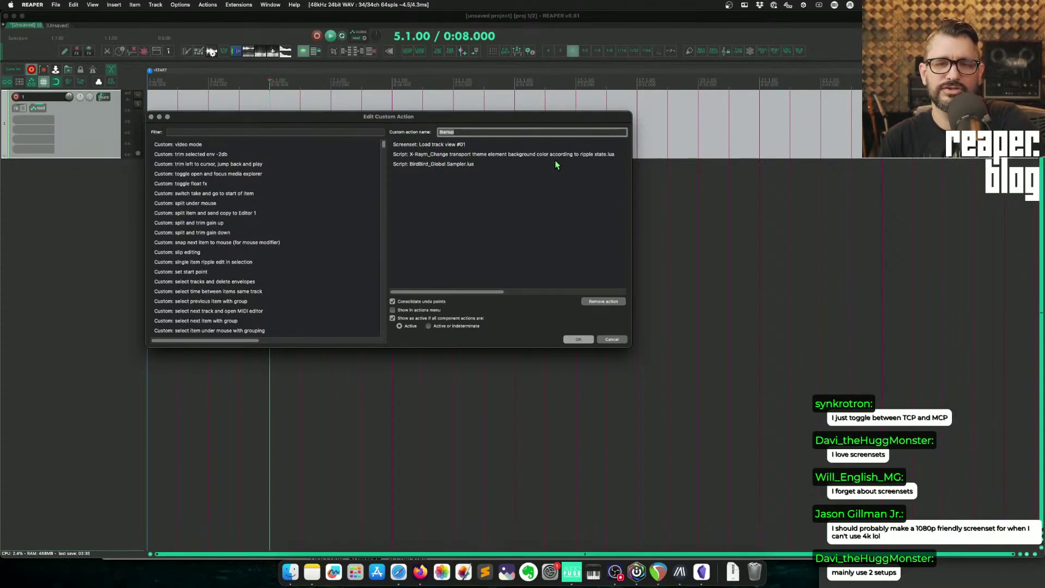
{"action": "left_click", "coordinate": [599, 154]}
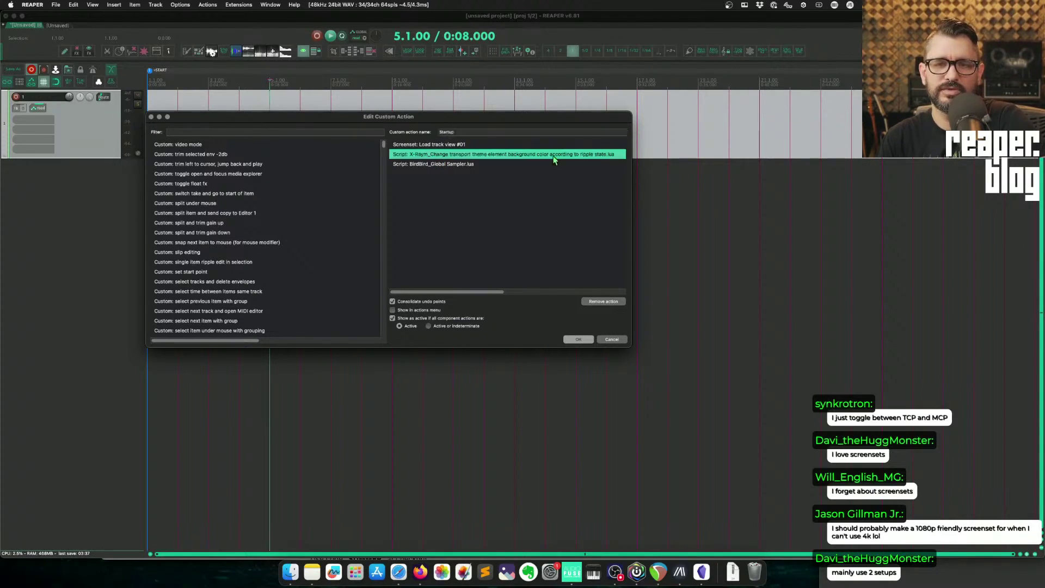
{"action": "left_click", "coordinate": [471, 165]}
{"action": "left_click", "coordinate": [485, 194]}
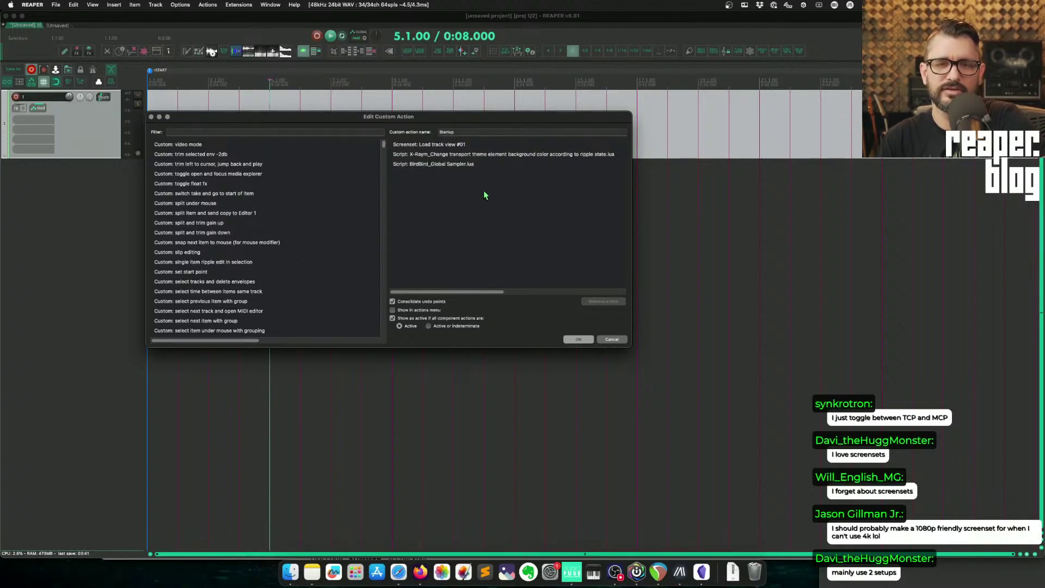
{"action": "left_click", "coordinate": [612, 340]}
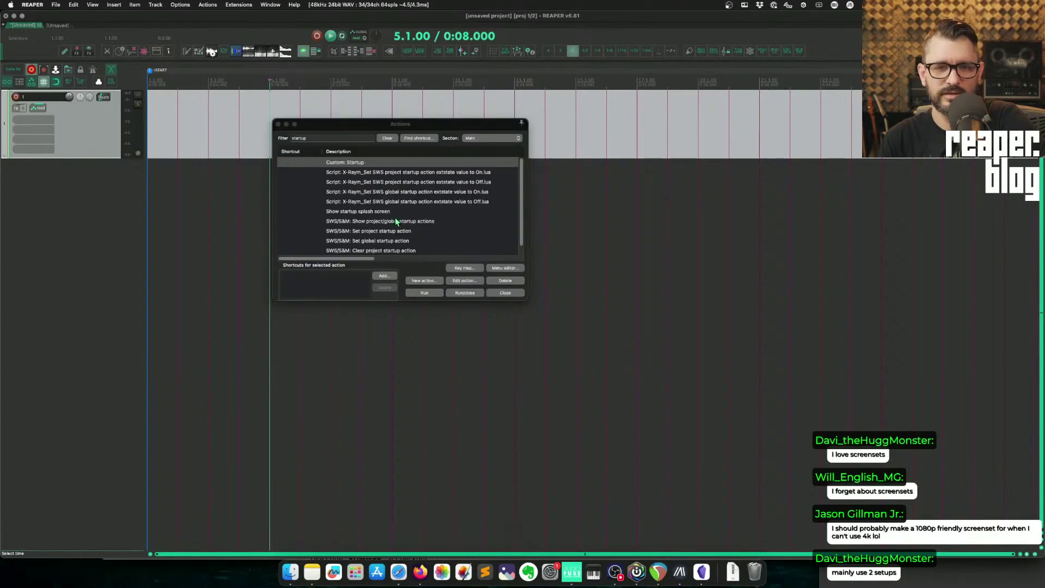
- Run SWS/S&M: Show project/global startup actions, read which project and global startup actions are defined, and dismiss the report
{"action": "scroll", "coordinate": [388, 244], "scroll_direction": "down", "scroll_amount": 1}
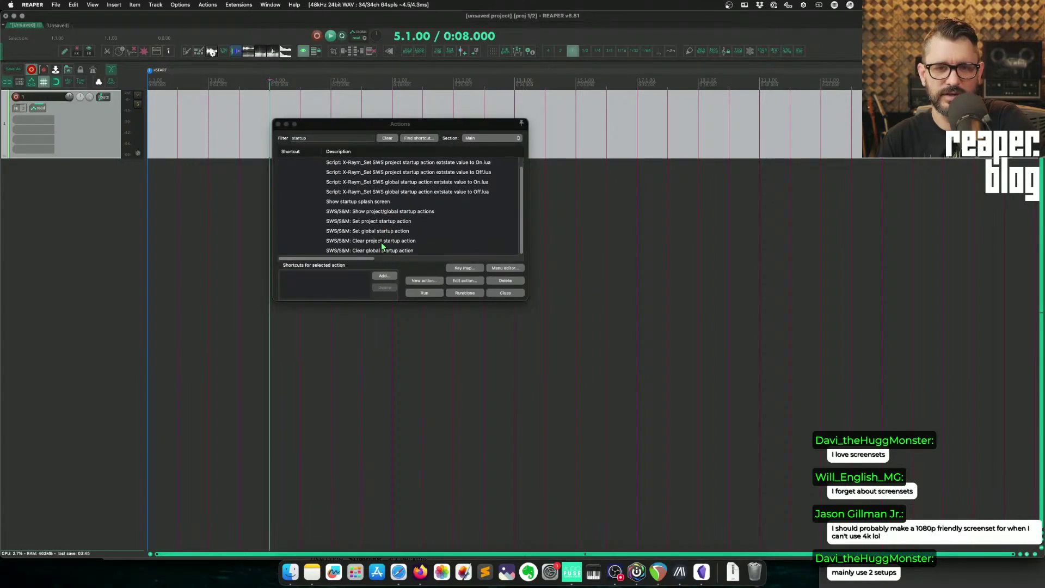
{"action": "left_click", "coordinate": [373, 213]}
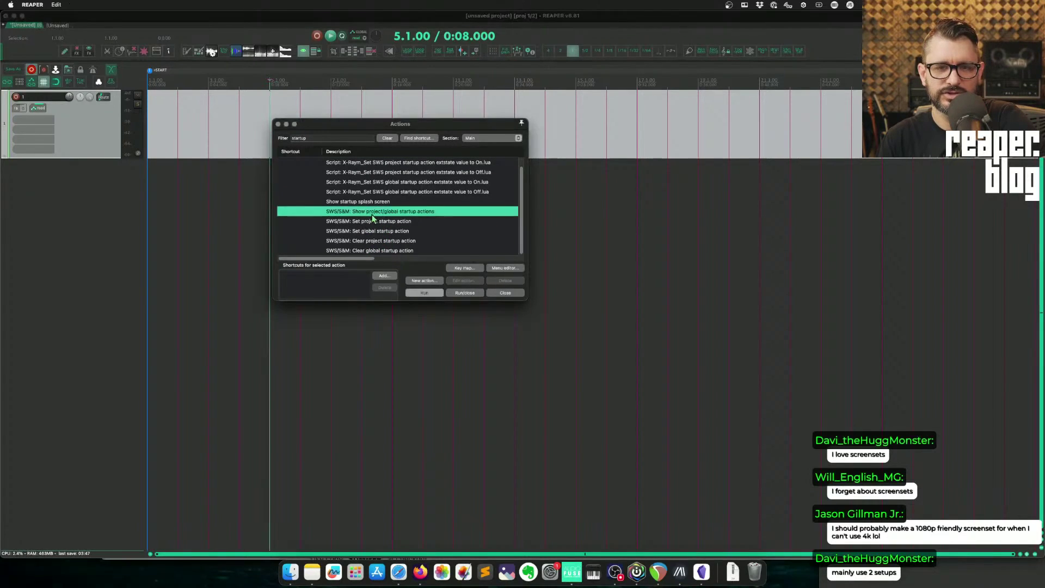
{"action": "left_click", "coordinate": [425, 293]}
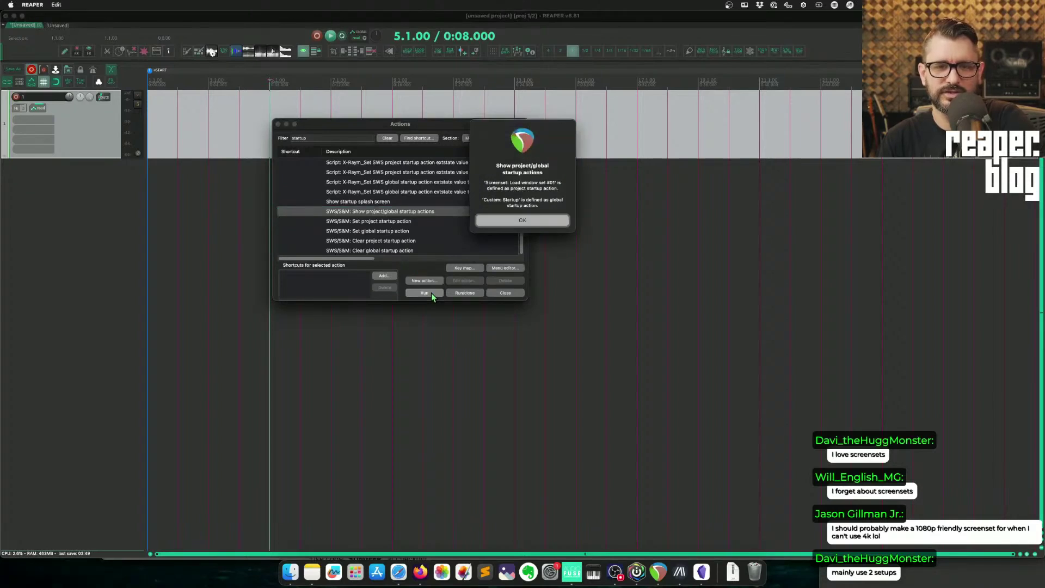
{"action": "left_click_drag", "start_coordinate": [496, 184], "coordinate": [570, 190]}
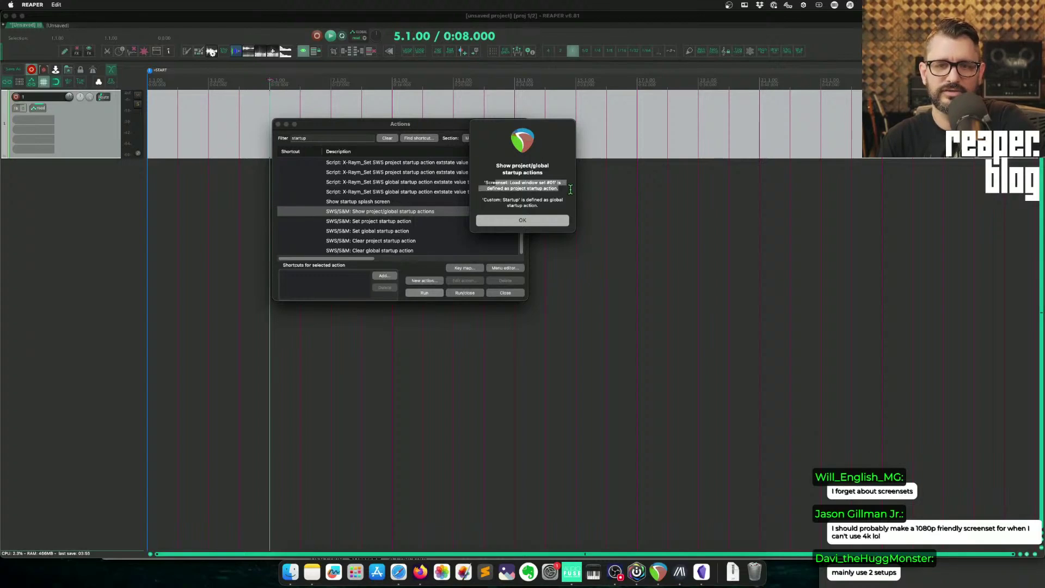
{"action": "left_click_drag", "start_coordinate": [483, 199], "coordinate": [563, 207]}
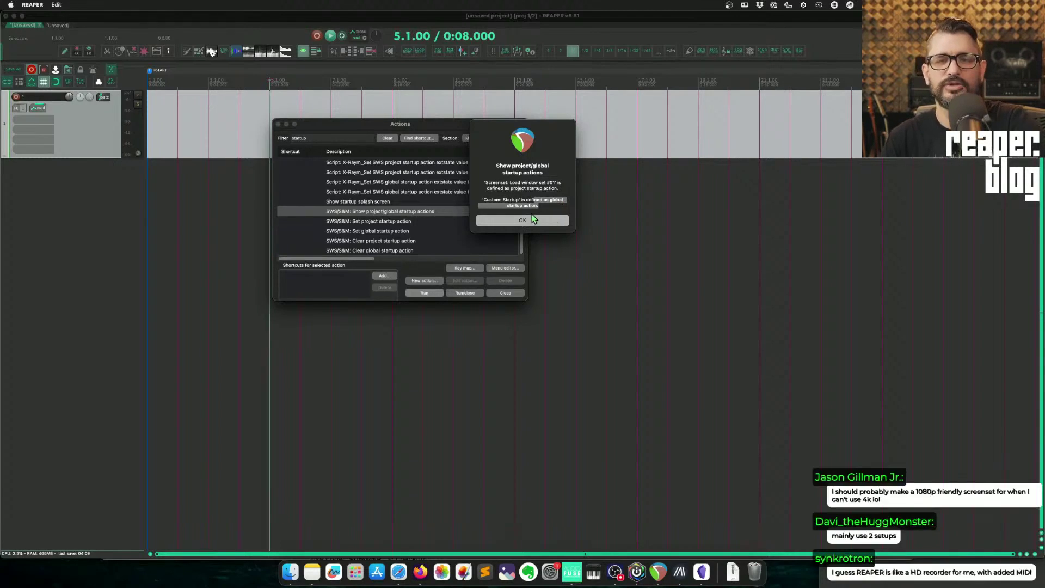
{"action": "left_click", "coordinate": [541, 185]}
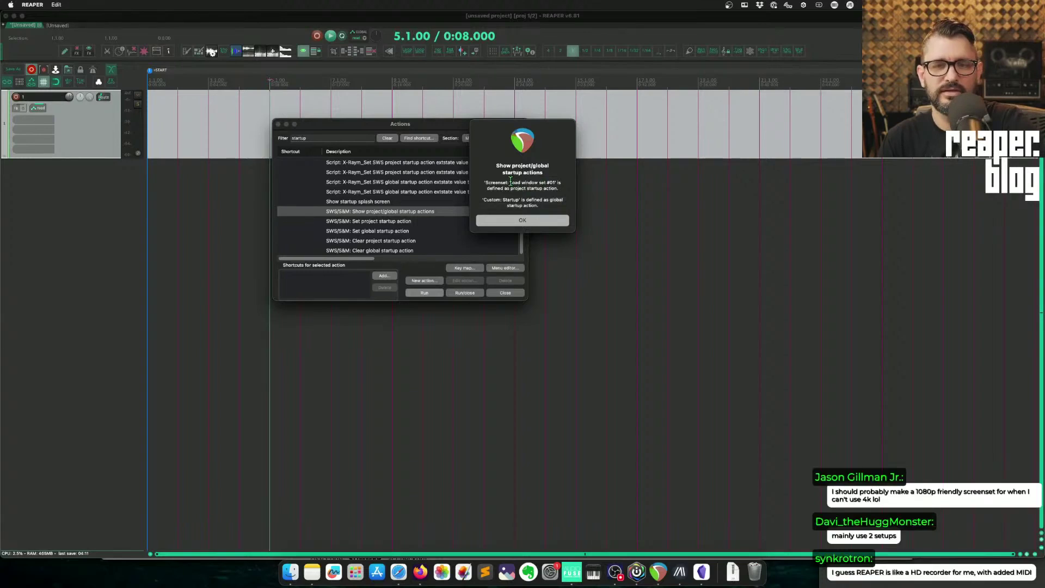
{"action": "left_click_drag", "start_coordinate": [561, 188], "coordinate": [521, 188]}
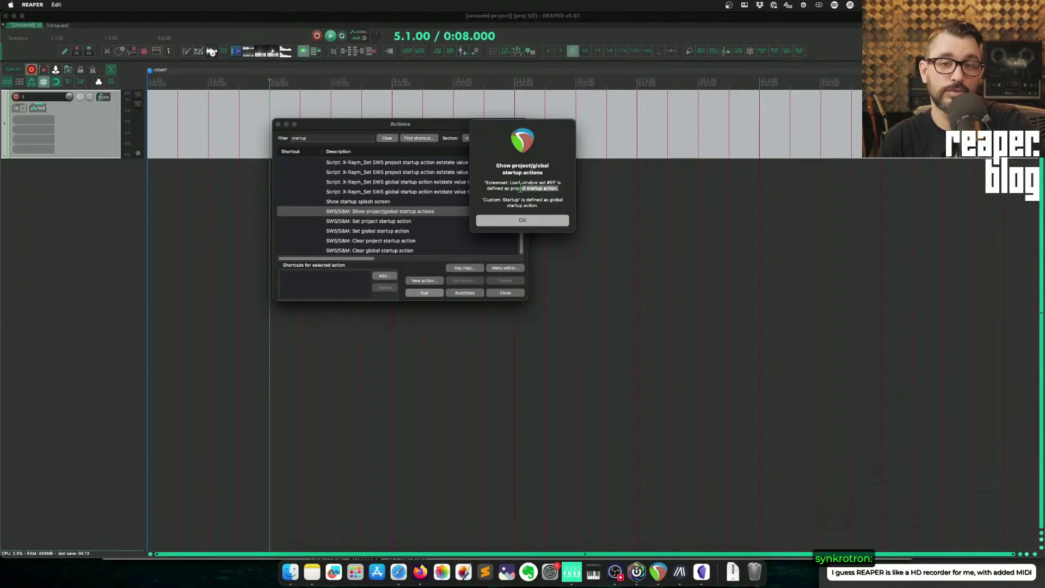
{"action": "left_click", "coordinate": [522, 190]}
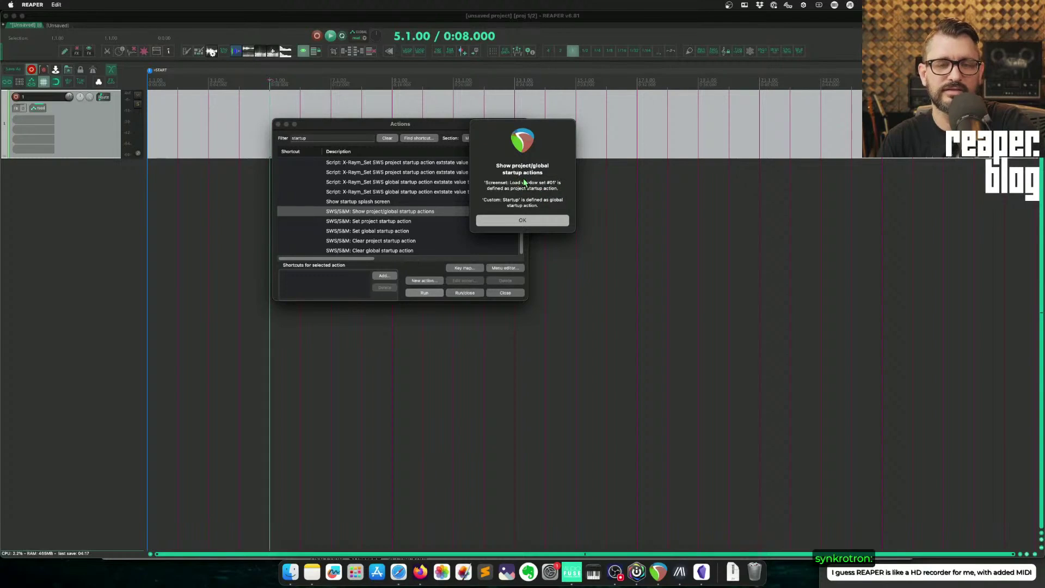
{"action": "left_click", "coordinate": [530, 220]}
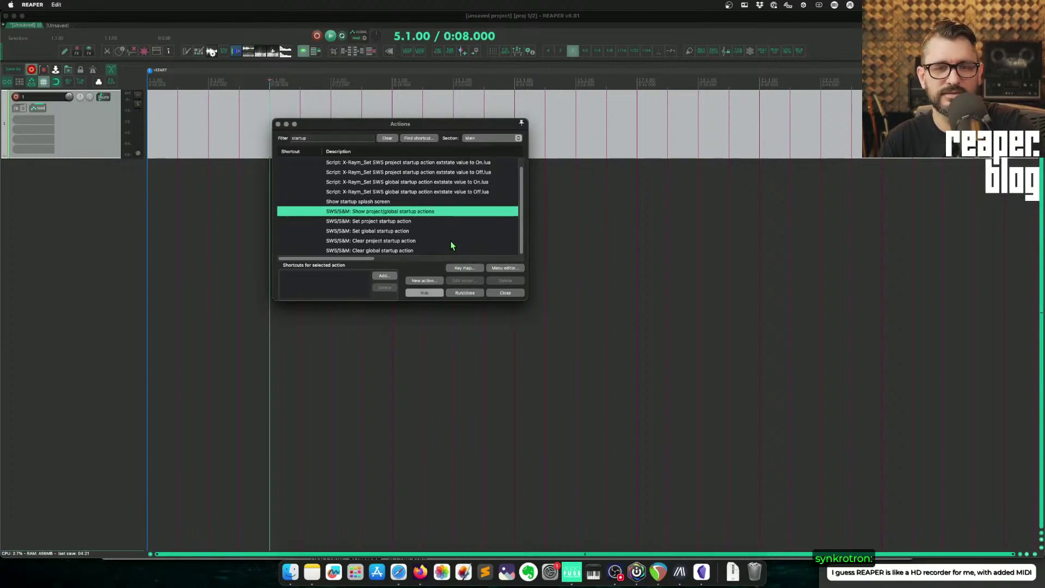
{"action": "scroll", "coordinate": [450, 245], "scroll_direction": "up", "scroll_amount": 1}
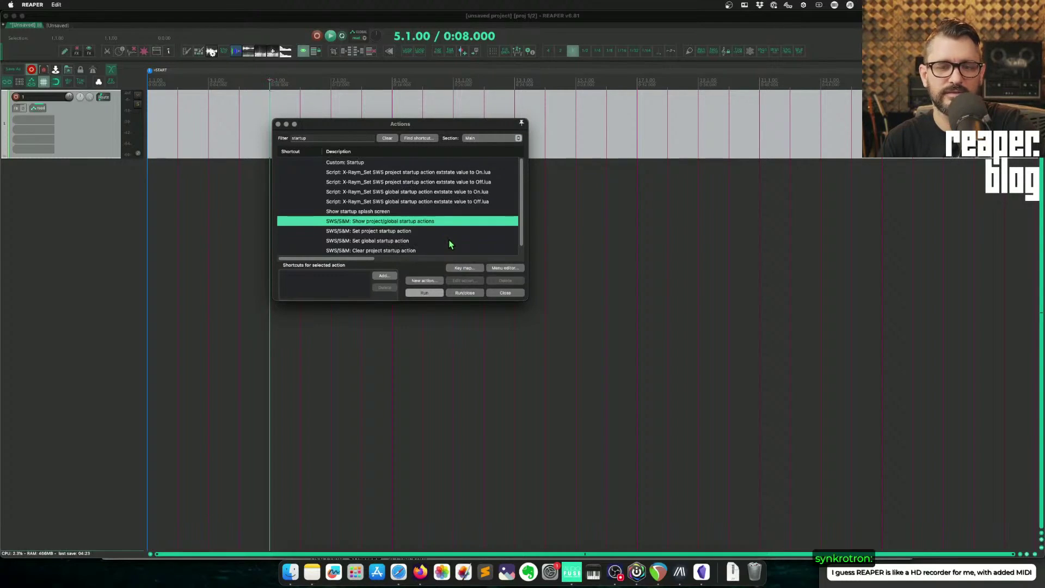
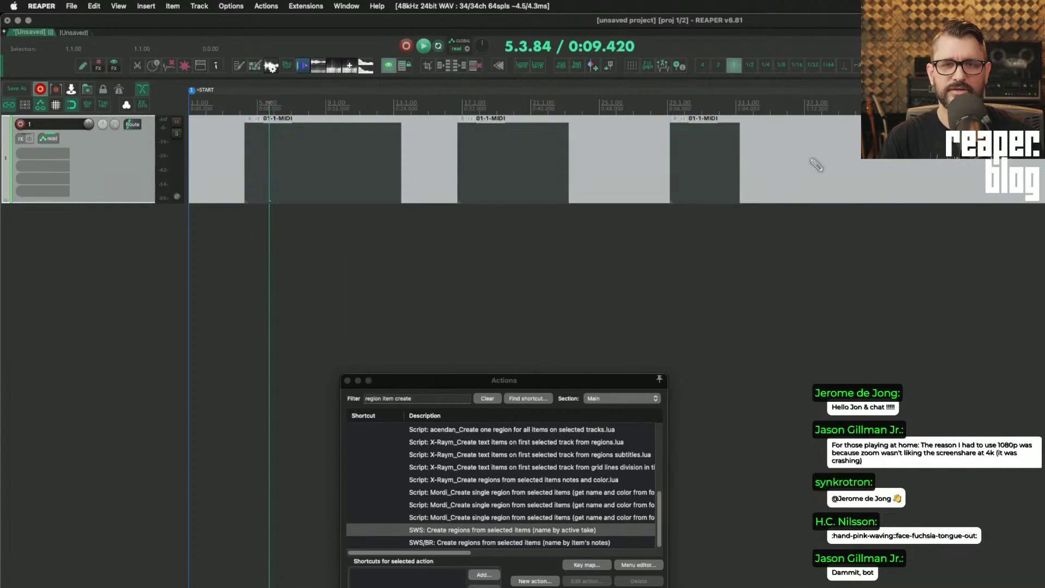
- Draw four more empty MIDI items of varying lengths on track 1, after the existing three
{"action": "left_click_drag", "start_coordinate": [826, 162], "coordinate": [900, 162]}
{"action": "left_click_drag", "start_coordinate": [946, 162], "coordinate": [1044, 163]}
{"action": "scroll", "coordinate": [1031, 208], "scroll_direction": "down", "scroll_amount": 4}
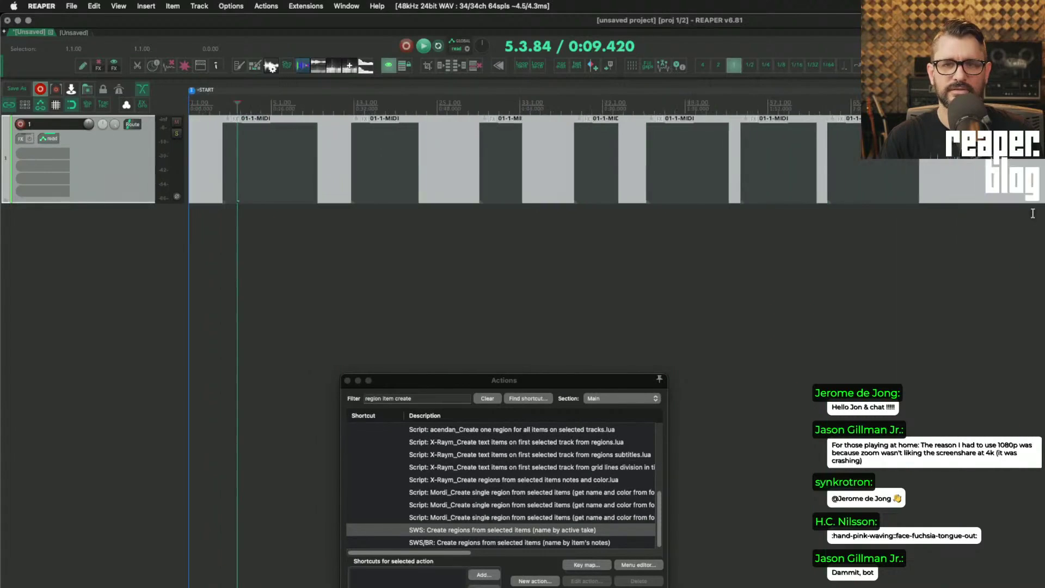
- Select all MIDI items on track 1 and run SWS: Create regions from selected items (name by active take)
{"action": "left_click_drag", "start_coordinate": [195, 153], "coordinate": [990, 180]}
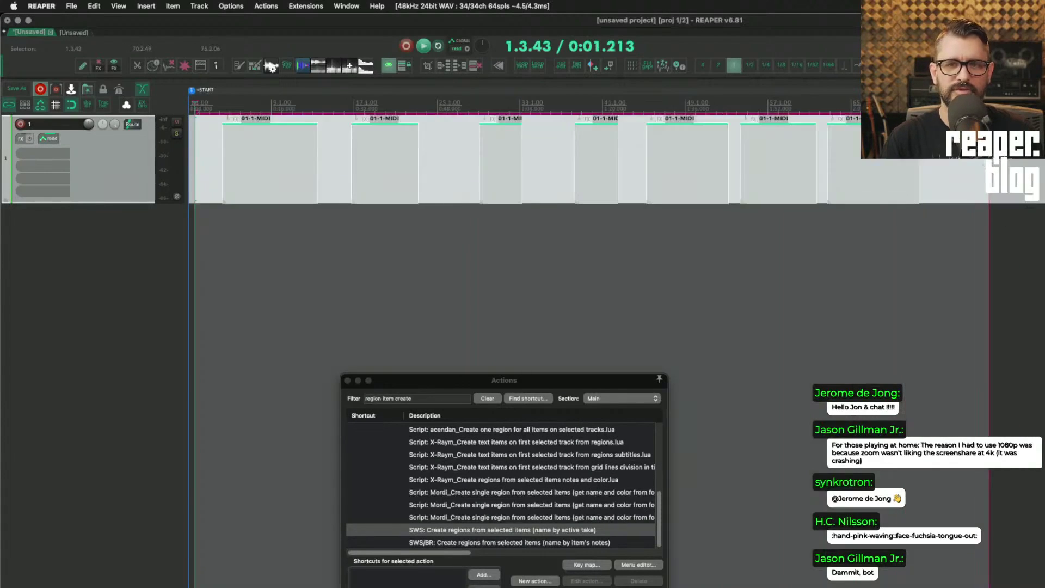
{"action": "left_click", "coordinate": [535, 587]}
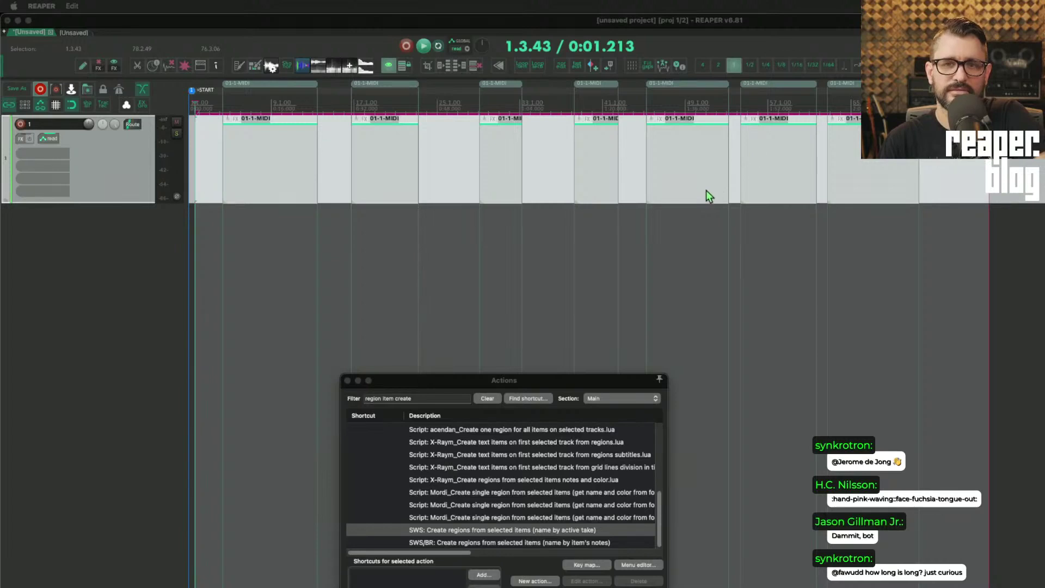
{"action": "left_click_drag", "start_coordinate": [578, 380], "coordinate": [606, 292]}
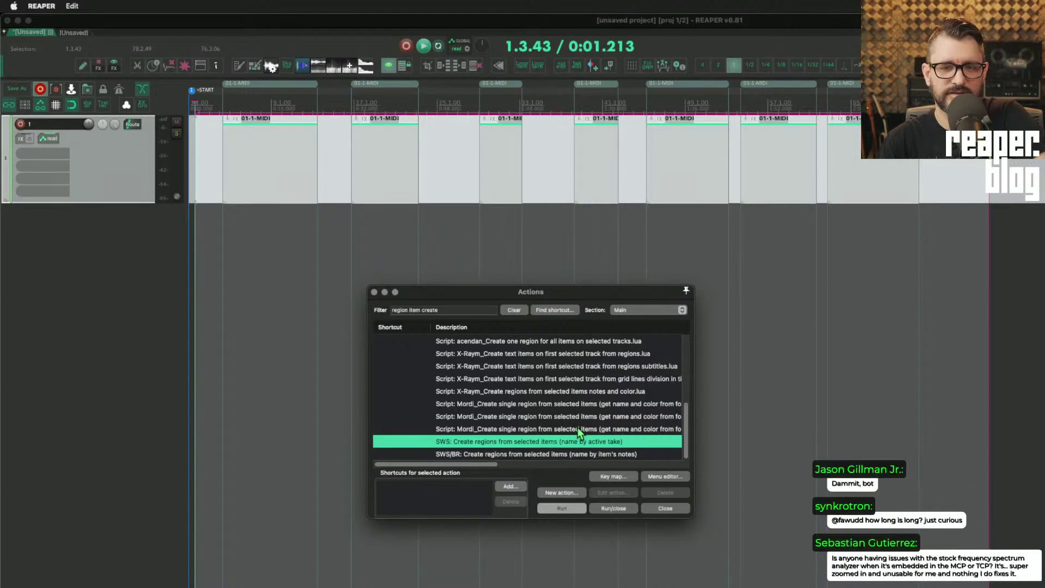
{"action": "left_click_drag", "start_coordinate": [536, 293], "coordinate": [516, 168]}
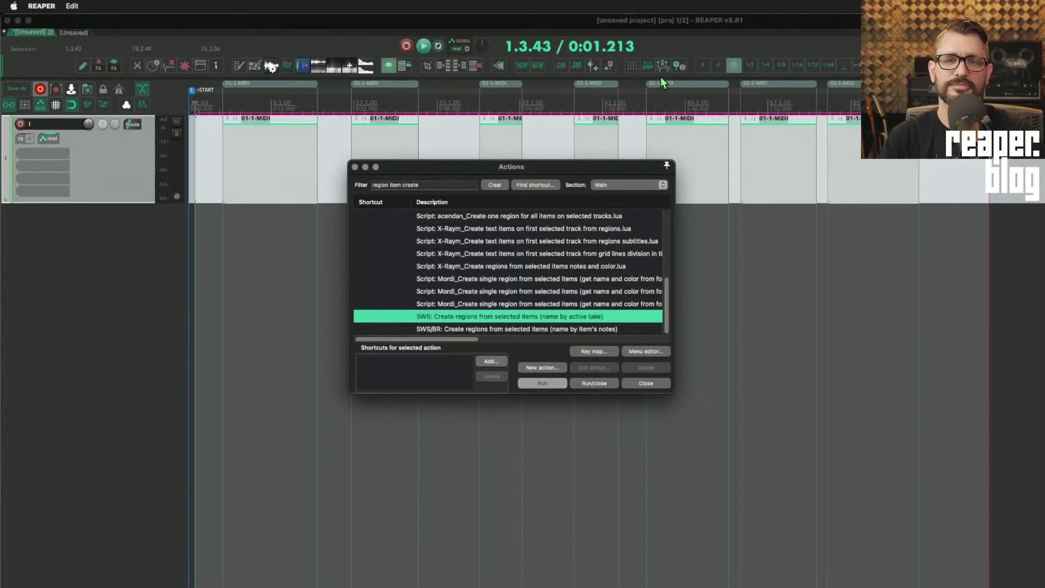
- Delete all the MIDI items on track 1 and return the edit cursor to the project start
{"action": "left_click_drag", "start_coordinate": [540, 168], "coordinate": [572, 260]}
{"action": "left_click", "coordinate": [106, 164]}
{"action": "key", "text": "Delete"}
{"action": "key", "text": "Home"}
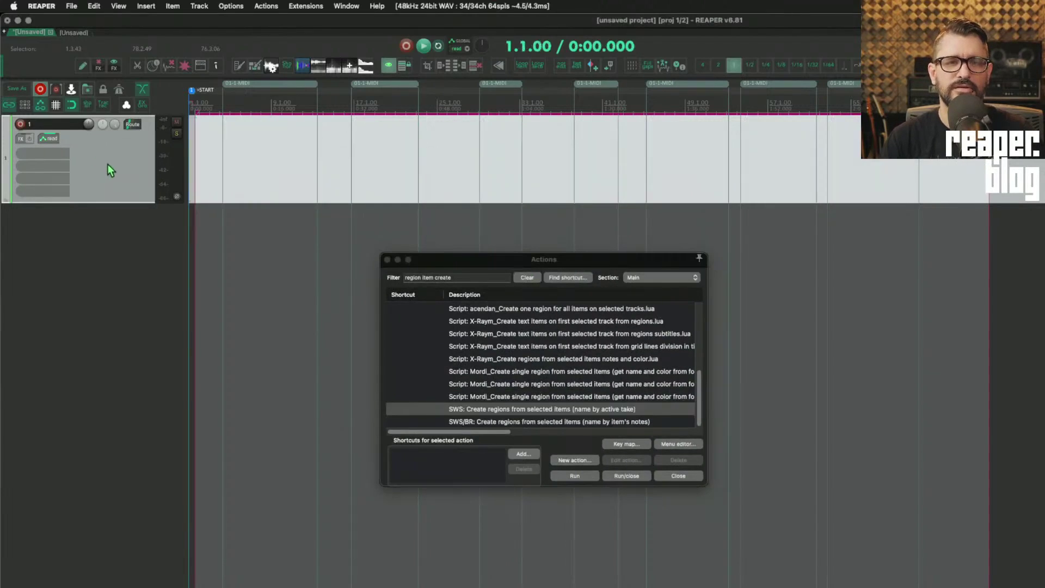
- Add JS: Frequency Spectrum Analyzer Meter to track 1, show its embedded UI in the TCP, and close the FX and Actions windows
{"action": "left_click", "coordinate": [103, 251]}
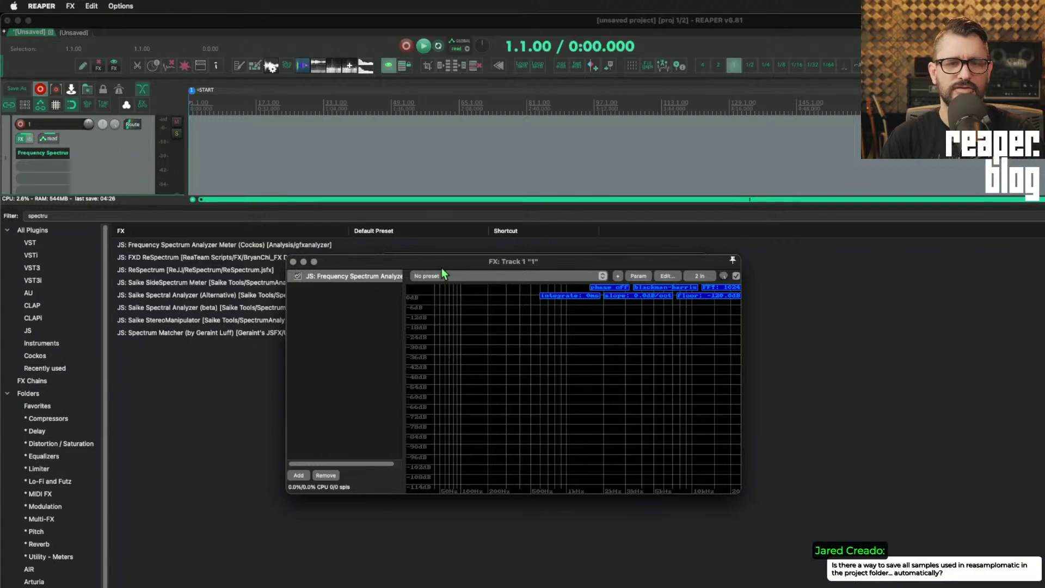
{"action": "left_click_drag", "start_coordinate": [443, 268], "coordinate": [556, 220]}
{"action": "scroll", "coordinate": [155, 188], "scroll_direction": "down", "scroll_amount": 2}
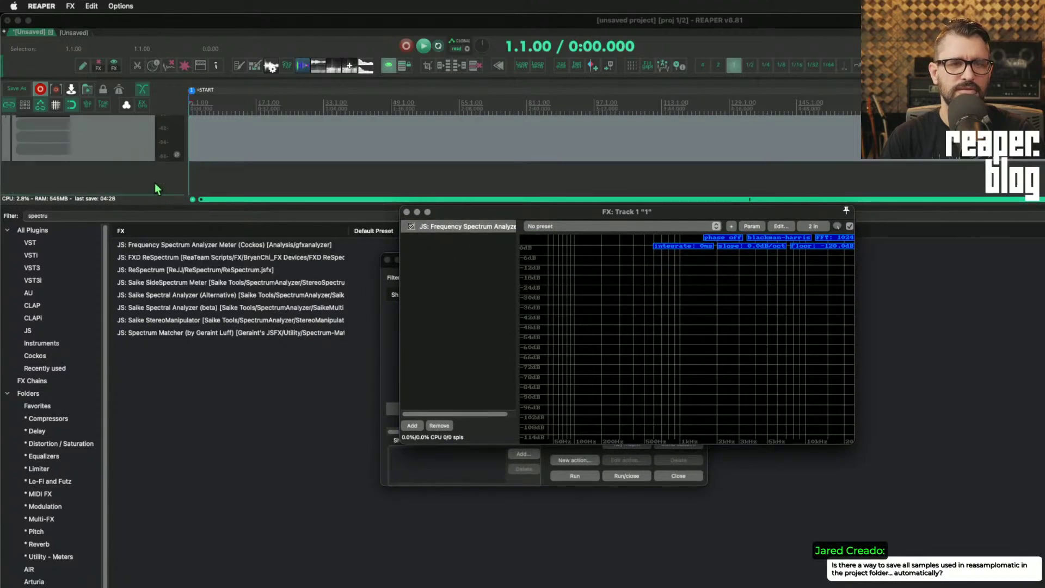
{"action": "right_click", "coordinate": [463, 224]}
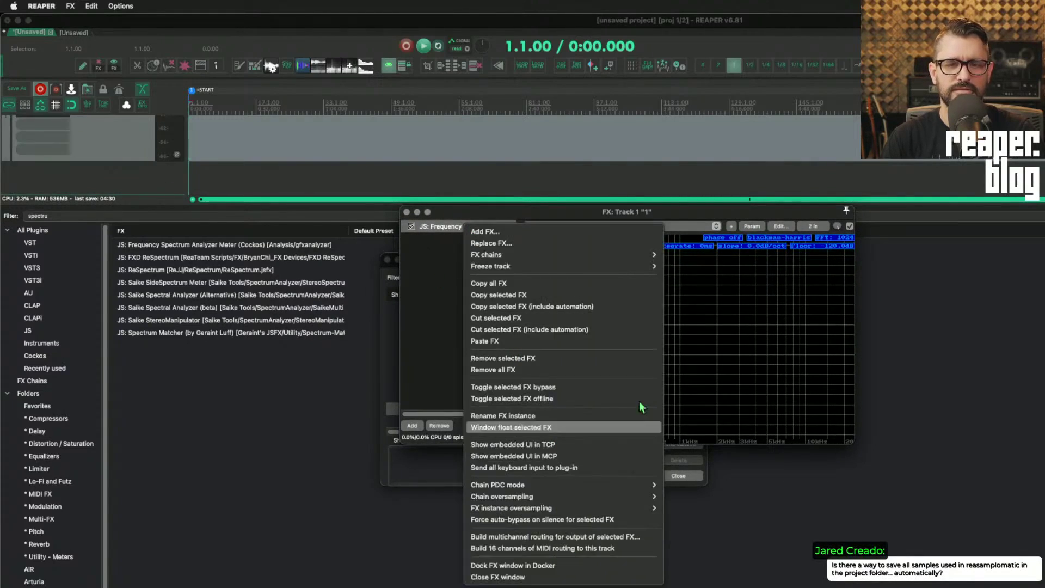
{"action": "left_click", "coordinate": [607, 447]}
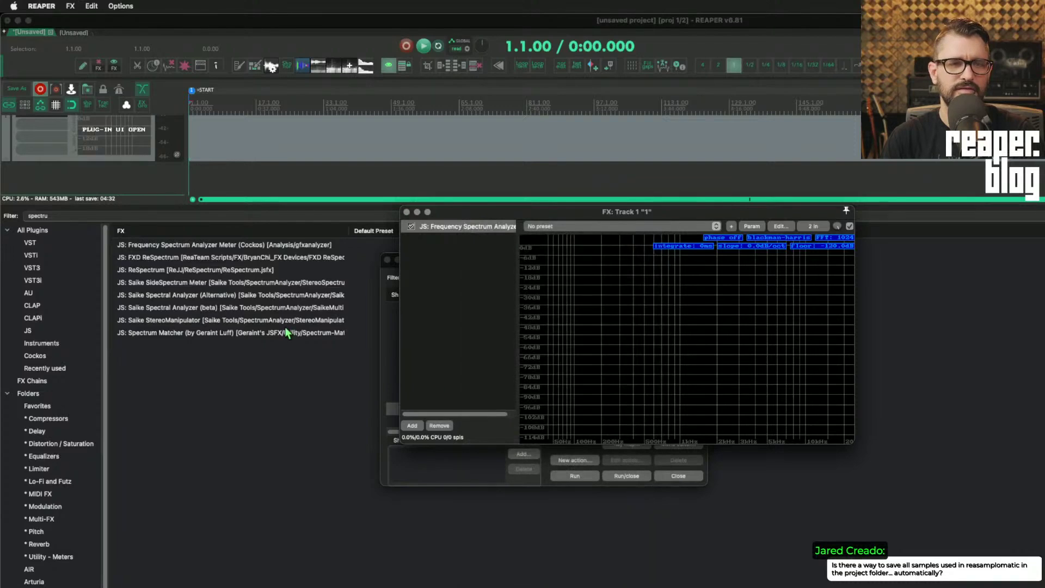
{"action": "left_click", "coordinate": [407, 211]}
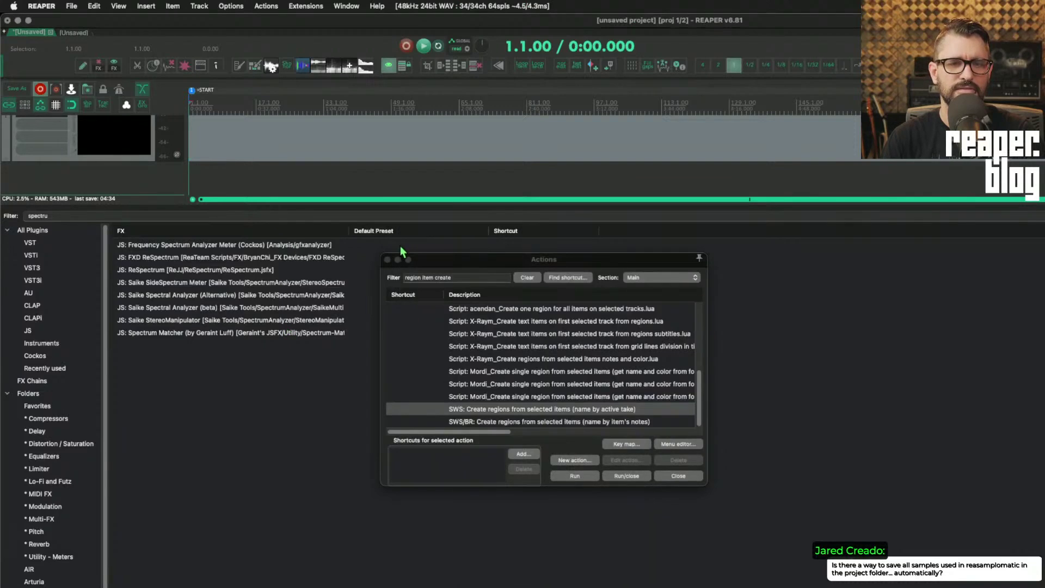
{"action": "left_click", "coordinate": [388, 260]}
- Browse the Media Explorer sample databases, insert Wood_SyncopatedAccent-B.wav on track 1, and play it through the embedded analyzer
{"action": "left_click", "coordinate": [220, 146]}
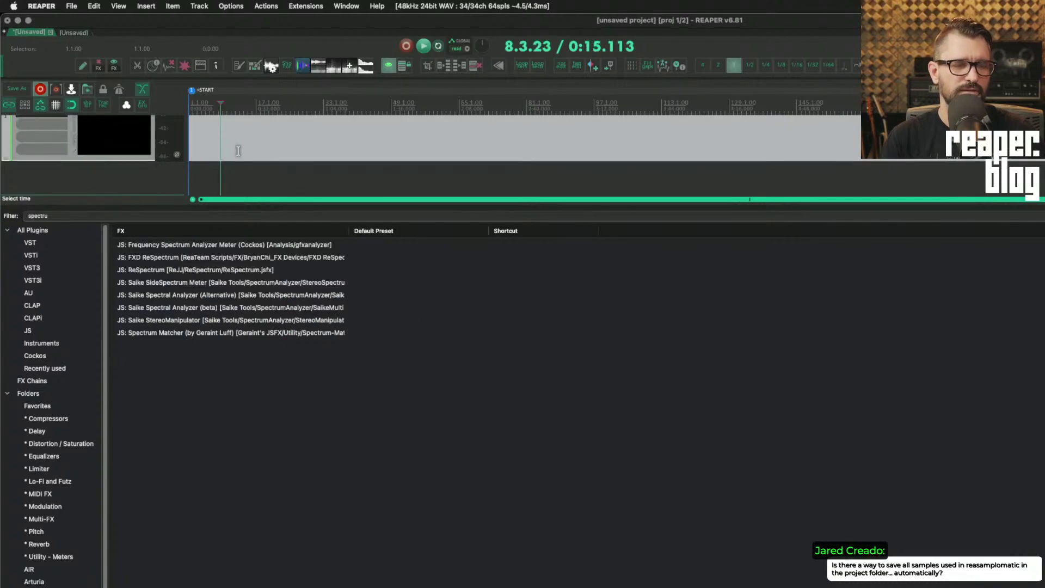
{"action": "key", "text": "alt+super+x"}
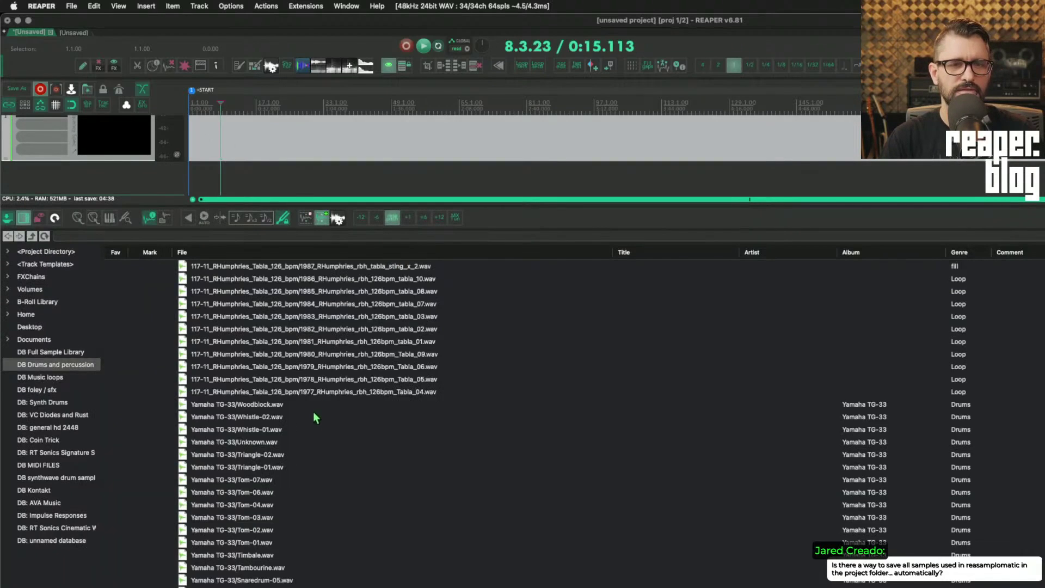
{"action": "scroll", "coordinate": [299, 498], "scroll_direction": "down", "scroll_amount": 10}
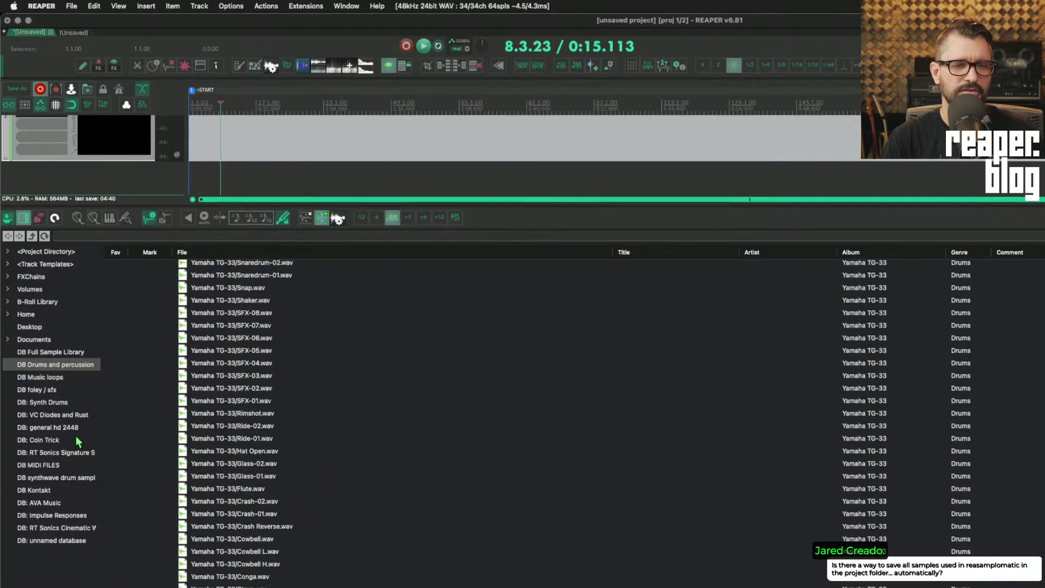
{"action": "left_click", "coordinate": [71, 353]}
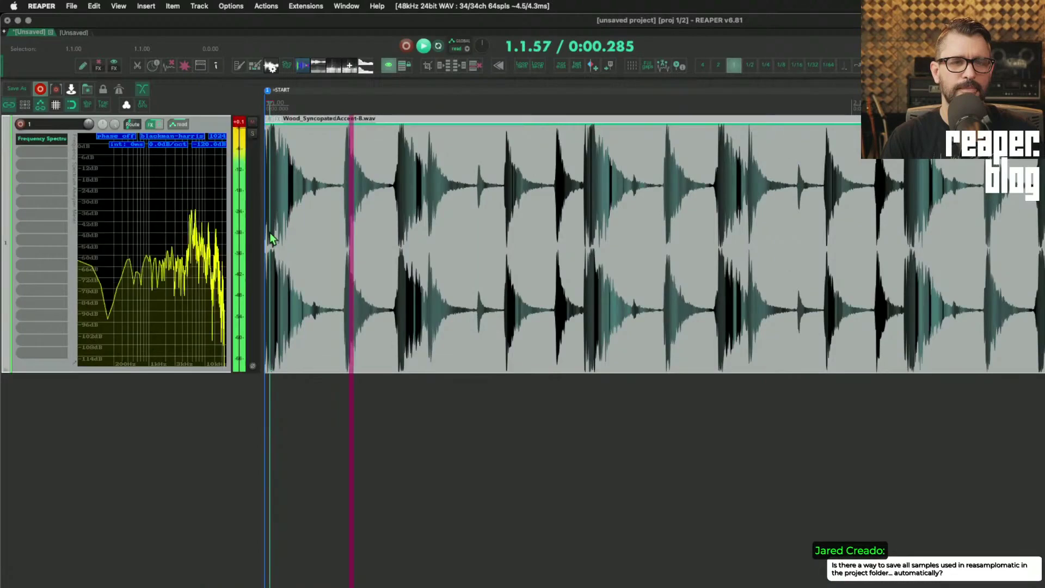
{"action": "left_click", "coordinate": [241, 372]}
{"action": "left_click", "coordinate": [203, 375]}
{"action": "left_click", "coordinate": [186, 386]}
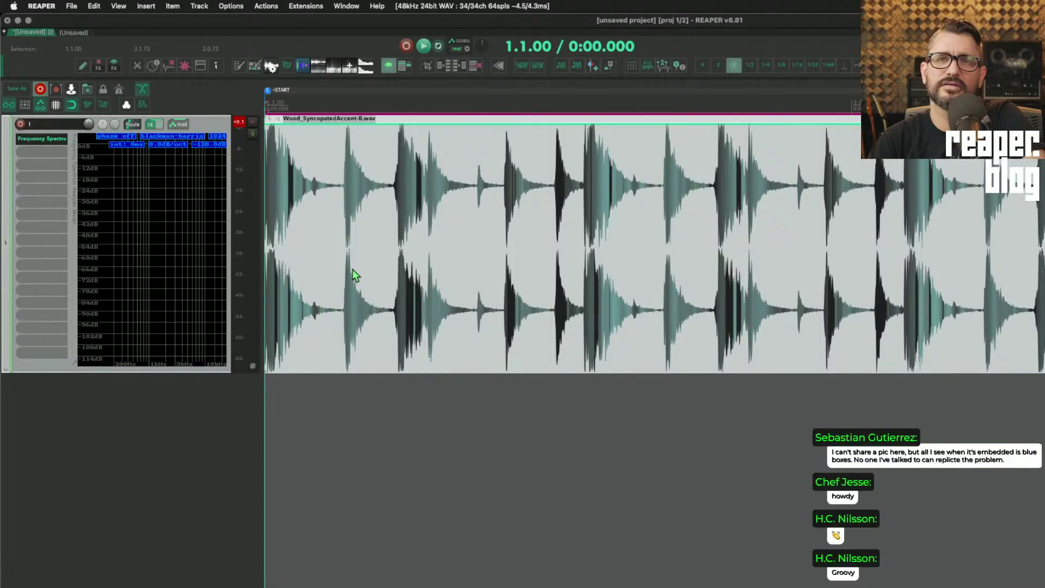
- Open and close track 1's FX chain window to check how the embedded analyzer display reacts
{"action": "right_click", "coordinate": [205, 125]}
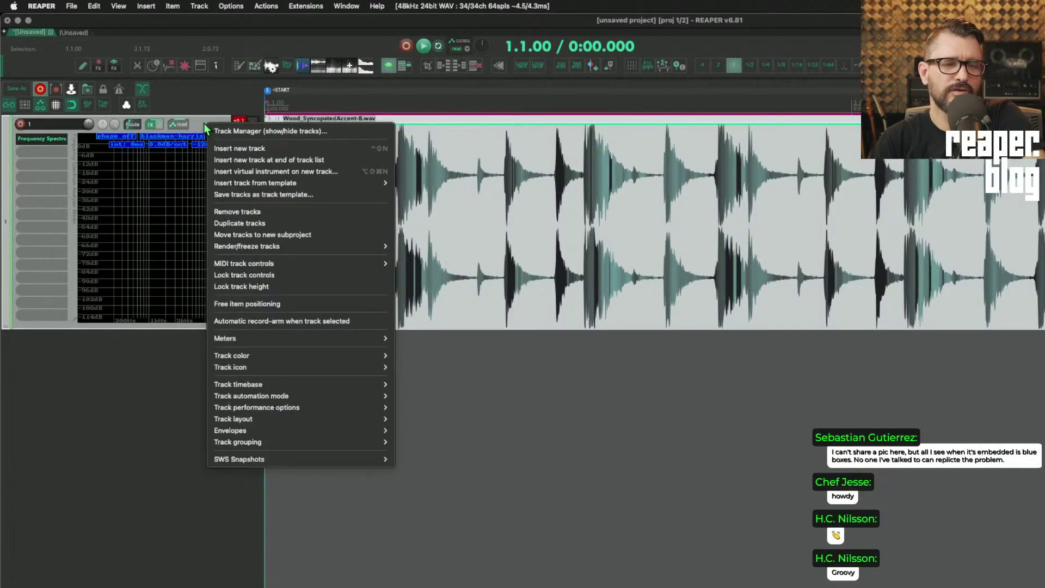
{"action": "left_click", "coordinate": [204, 124]}
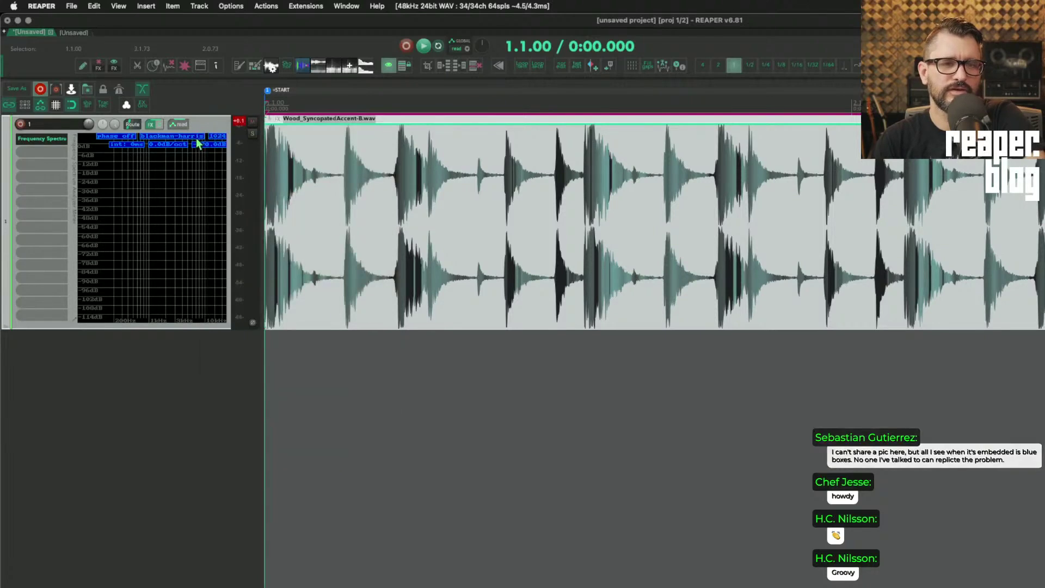
{"action": "left_click", "coordinate": [152, 125]}
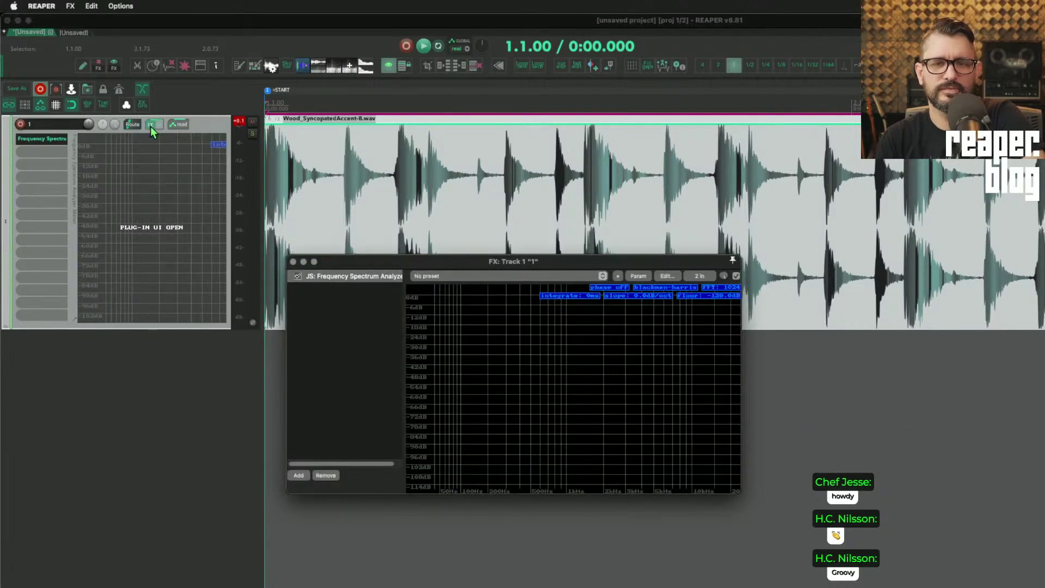
{"action": "left_click", "coordinate": [151, 126]}
{"action": "left_click", "coordinate": [321, 294]}
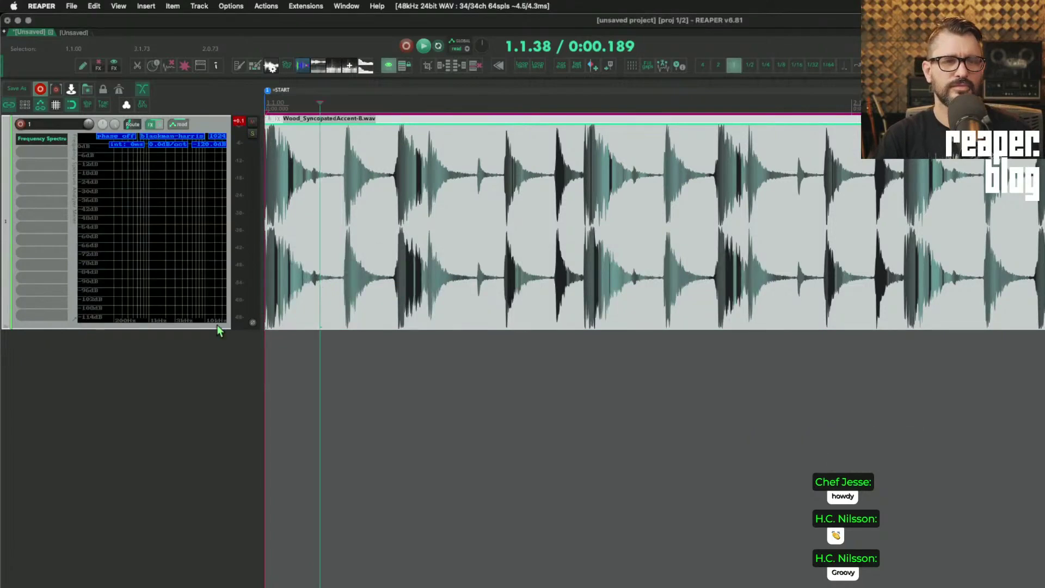
- Resize track 1's control panel to try the embedded analyzer at different sizes, and remove the analyzer from the track panel
{"action": "left_click_drag", "start_coordinate": [226, 328], "coordinate": [228, 211]}
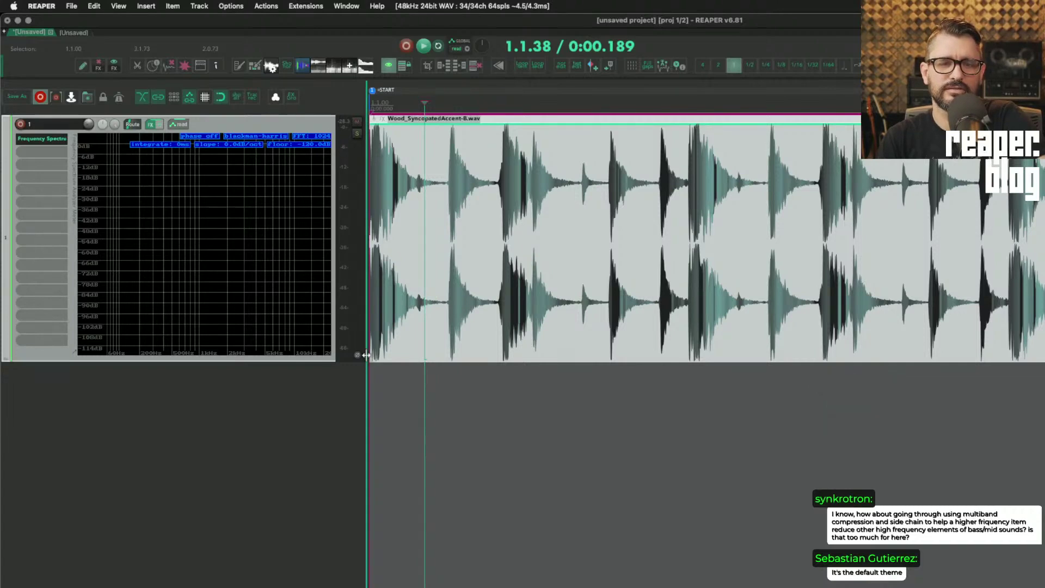
{"action": "left_click_drag", "start_coordinate": [368, 381], "coordinate": [243, 360]}
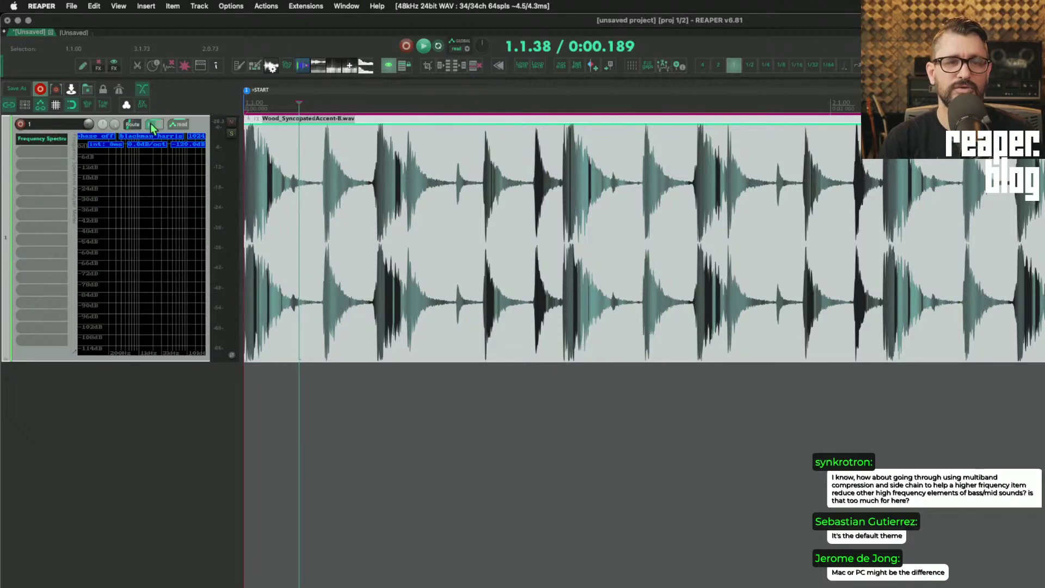
{"action": "right_click", "coordinate": [204, 126]}
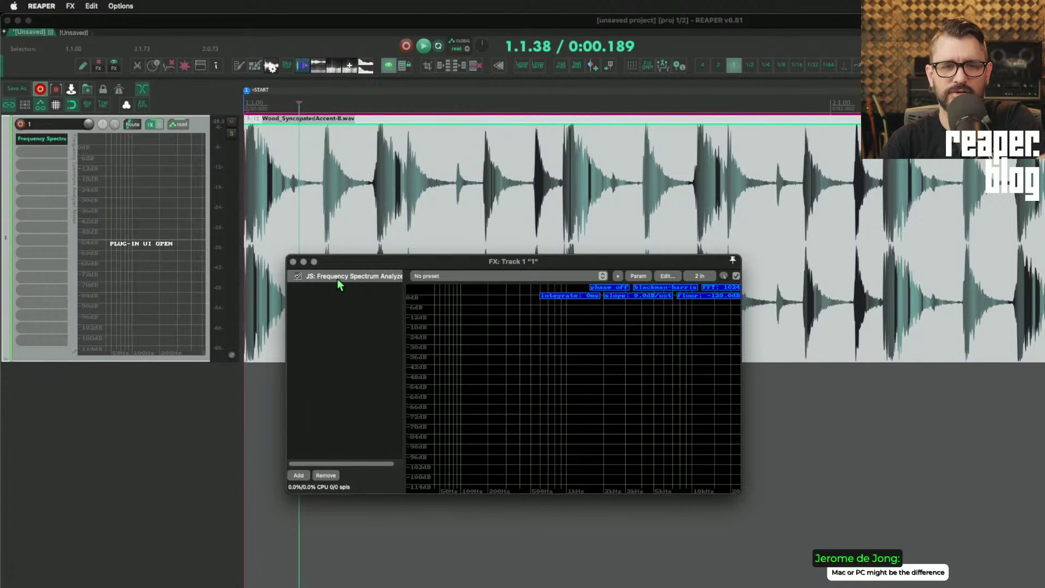
{"action": "right_click", "coordinate": [337, 279]}
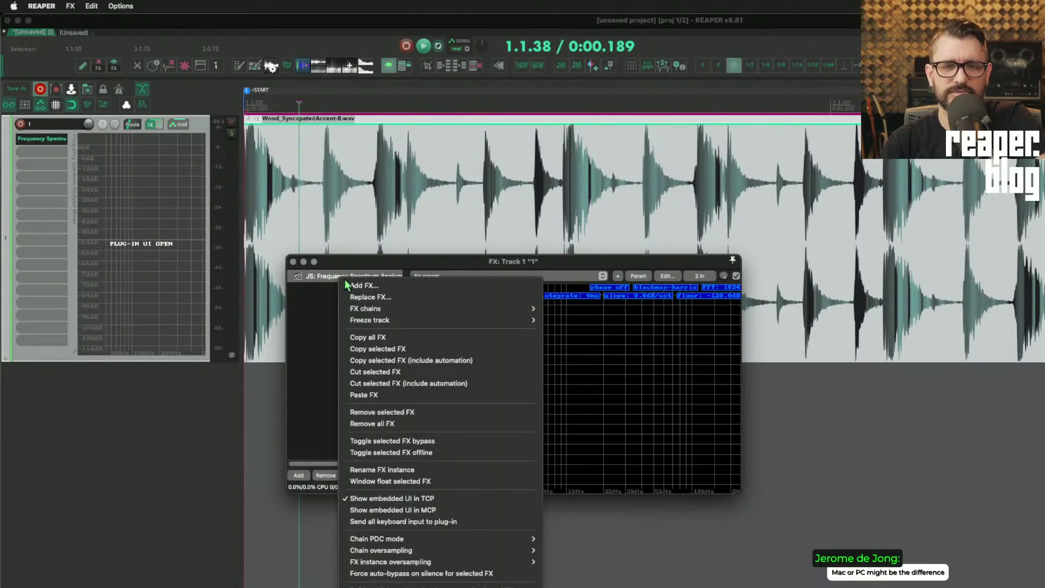
{"action": "left_click", "coordinate": [422, 497]}
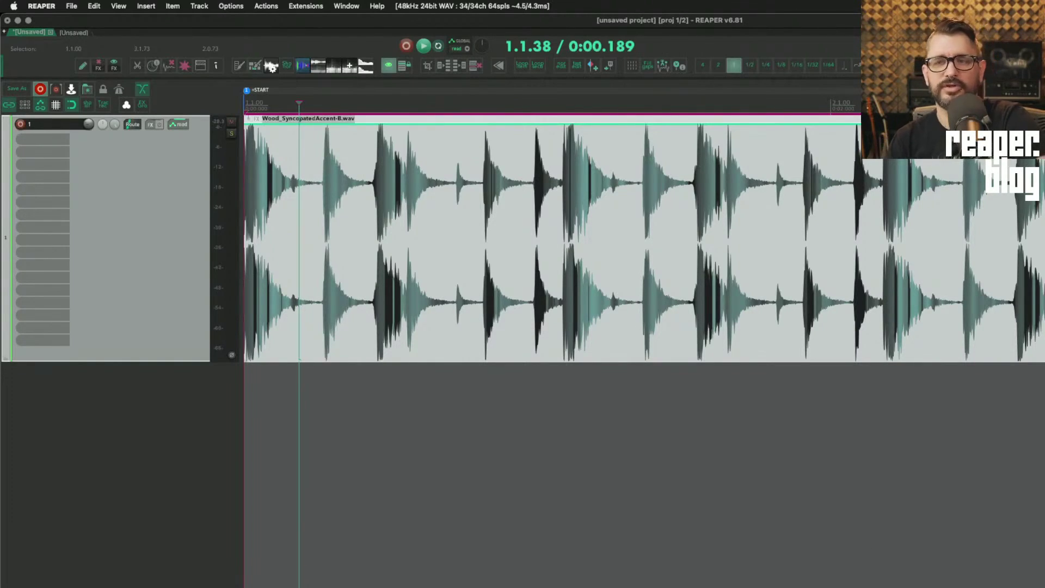
- Zoom out the arrangement horizontally to show more of the tambourine loop and reduce track 1's height
{"action": "left_click", "coordinate": [507, 252]}
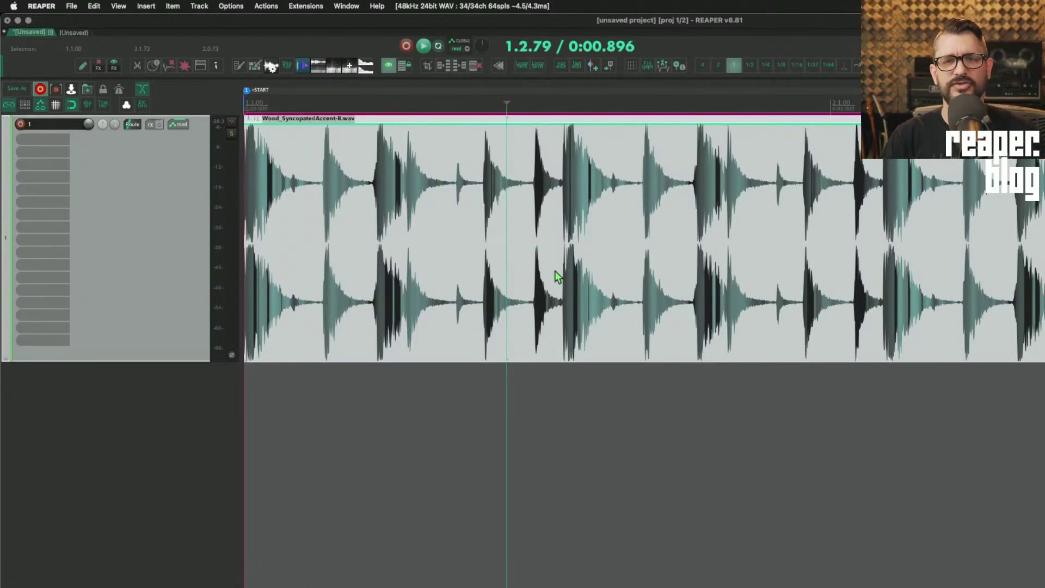
{"action": "scroll", "coordinate": [554, 270], "scroll_direction": "down", "scroll_amount": 3}
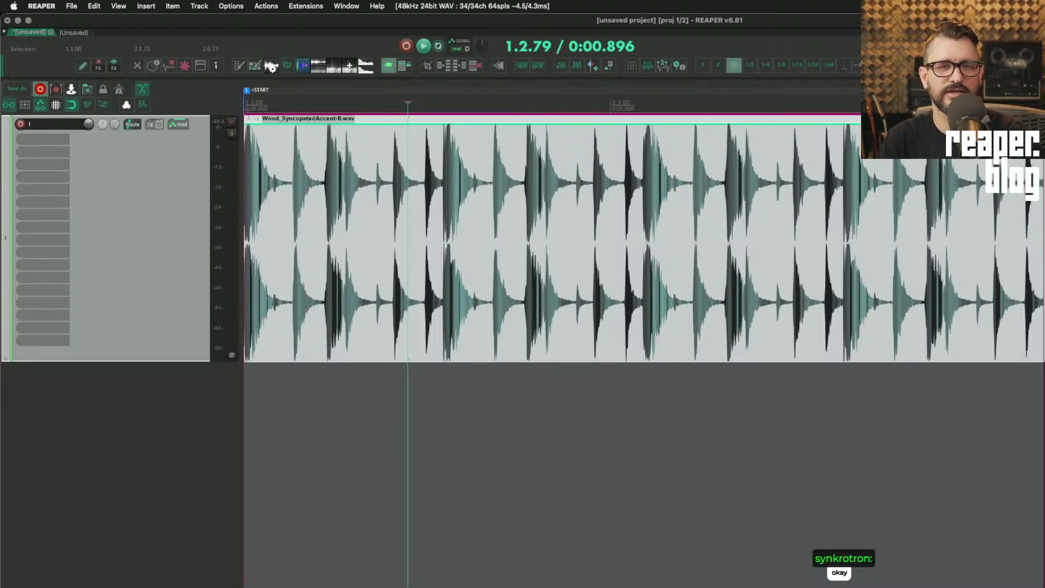
{"action": "left_click_drag", "start_coordinate": [204, 361], "coordinate": [207, 290]}
{"action": "left_click", "coordinate": [446, 197]}
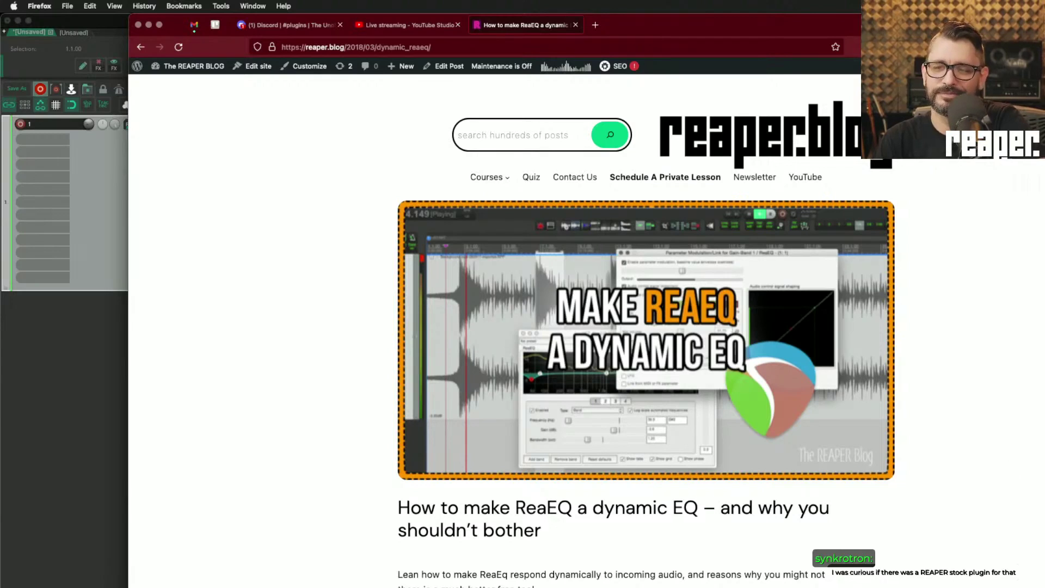
- In Firefox, find the TDR Nova link at the end of the dynamic ReaEQ article and open it in a new tab
{"action": "scroll", "coordinate": [710, 339], "scroll_direction": "down", "scroll_amount": 3}
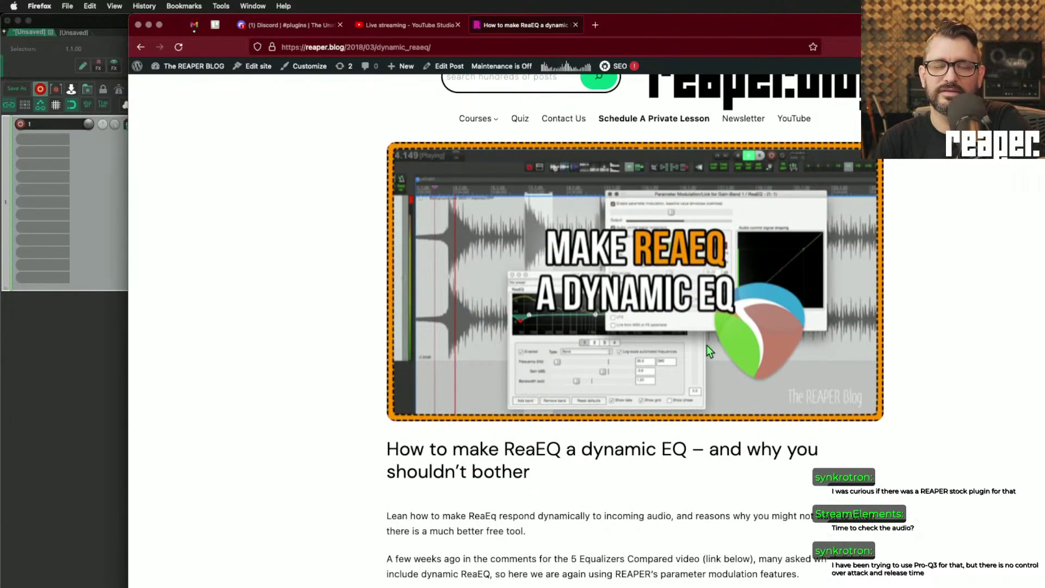
{"action": "scroll", "coordinate": [714, 348], "scroll_direction": "down", "scroll_amount": 10}
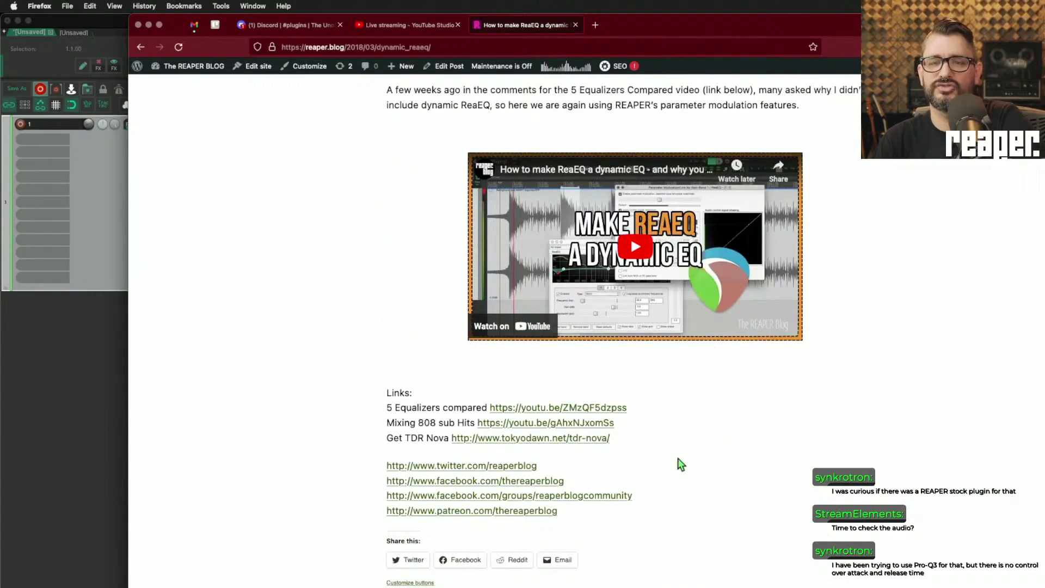
{"action": "left_click", "coordinate": [590, 439], "text": "super"}
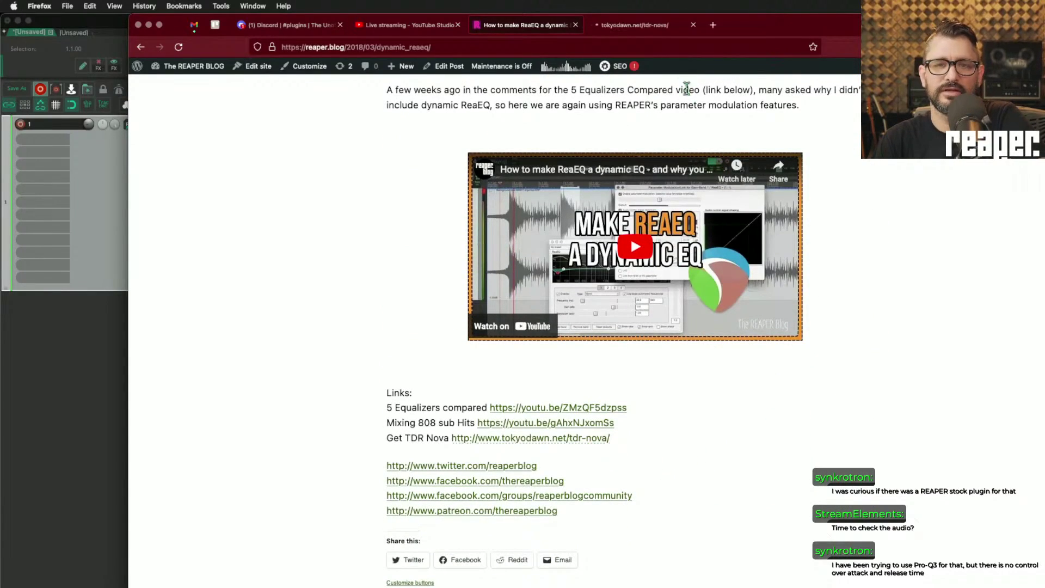
{"action": "left_click", "coordinate": [648, 33]}
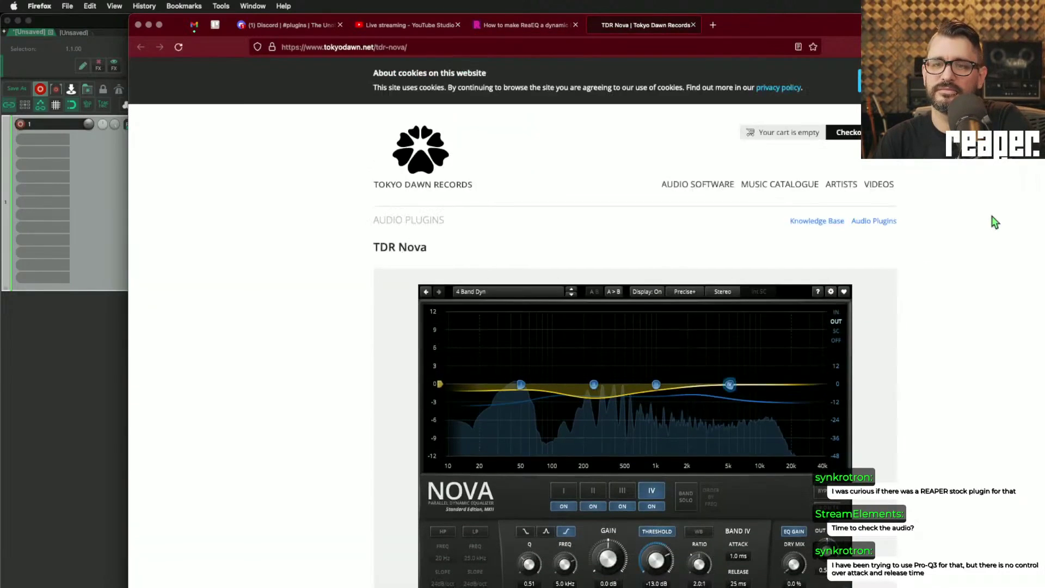
{"action": "left_click_drag", "start_coordinate": [947, 25], "coordinate": [887, 25]}
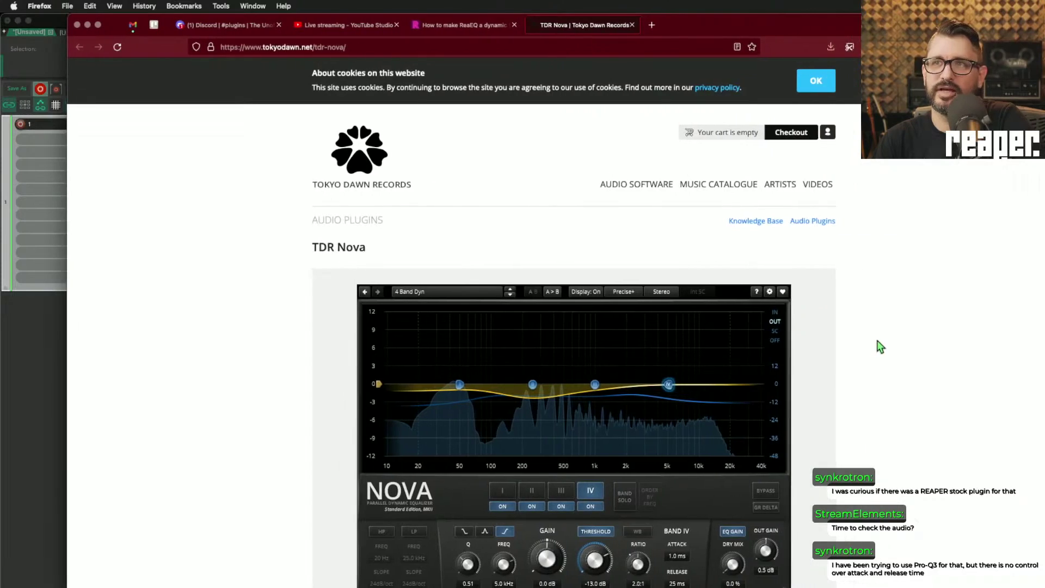
- Examine the TDR Nova page's description, feature list and free download options
{"action": "scroll", "coordinate": [873, 344], "scroll_direction": "down", "scroll_amount": 3}
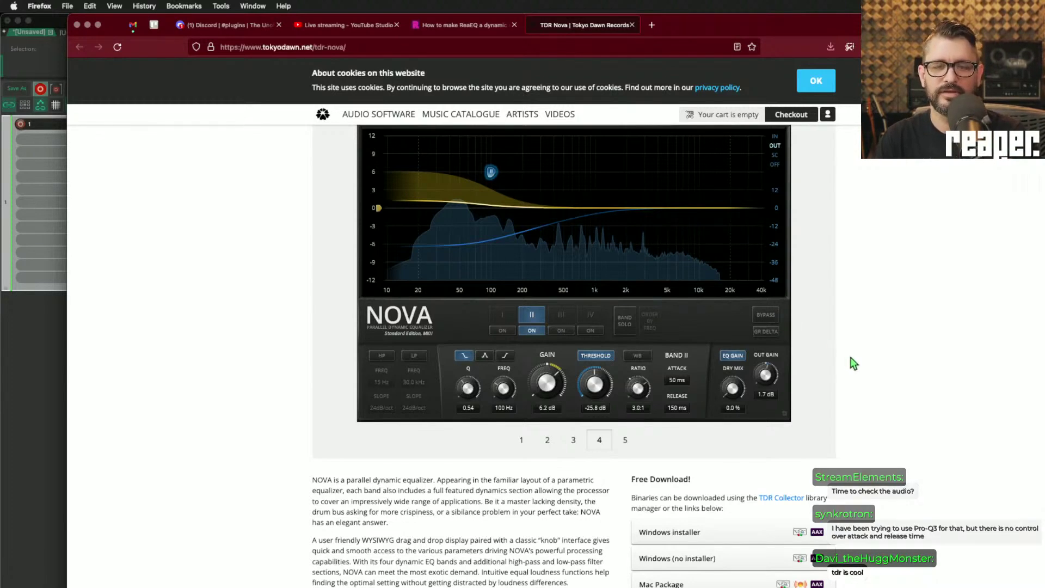
{"action": "scroll", "coordinate": [852, 365], "scroll_direction": "down", "scroll_amount": 3}
{"action": "scroll", "coordinate": [852, 365], "scroll_direction": "down", "scroll_amount": 3}
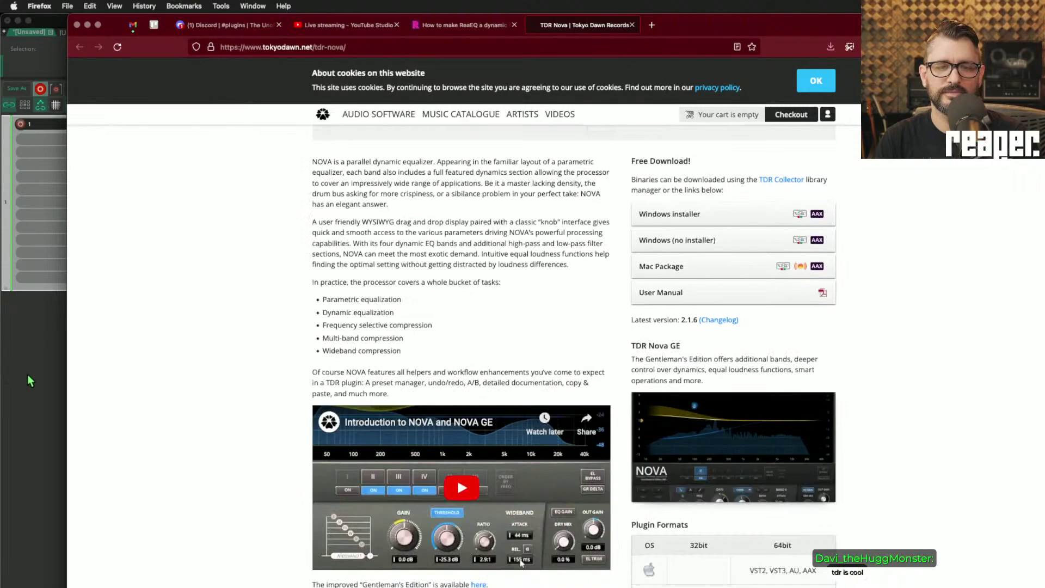
{"action": "scroll", "coordinate": [311, 302], "scroll_direction": "up", "scroll_amount": 6}
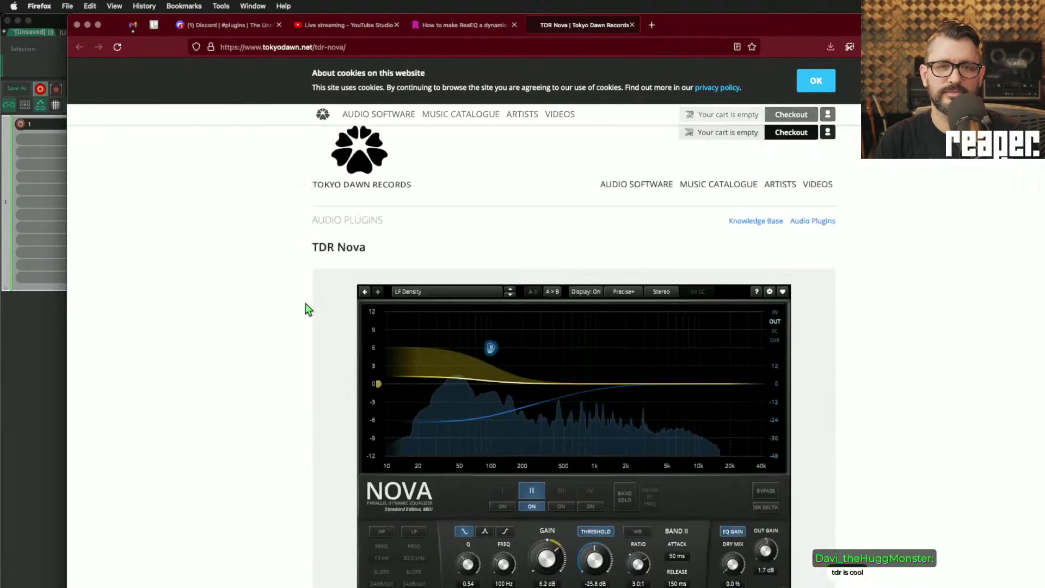
- Switch back to REAPER, search DB Music loops for "string pad", and insert 128 stringpad.wav on a new track below track 1
{"action": "left_click", "coordinate": [30, 376]}
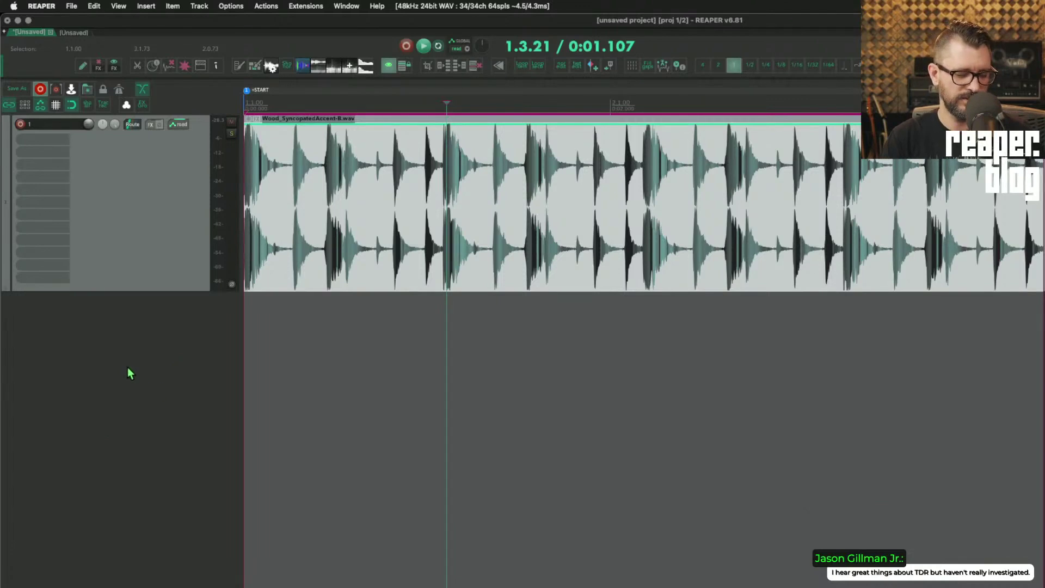
{"action": "key", "text": "super+alt+x"}
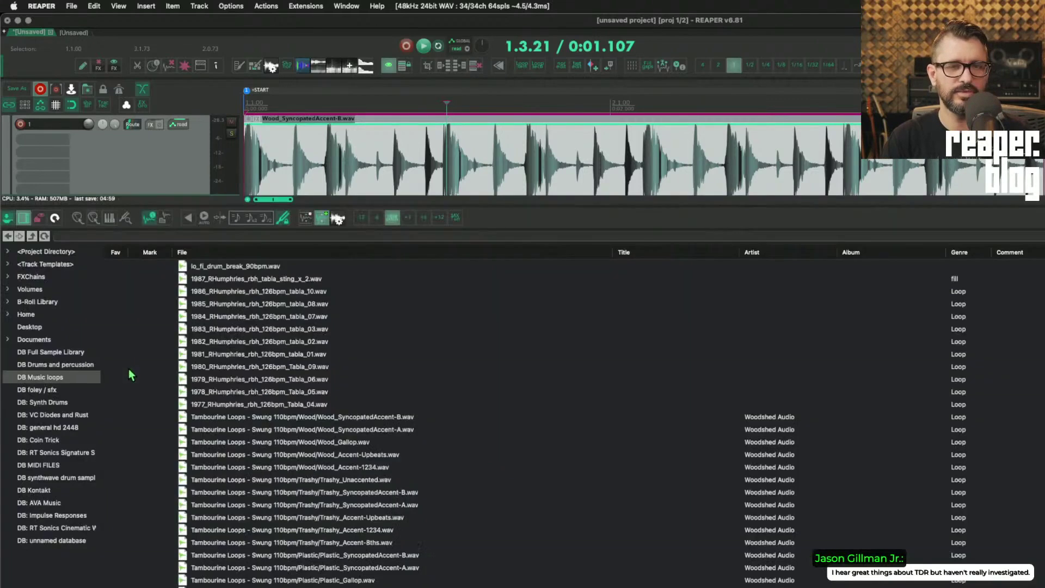
{"action": "left_click", "coordinate": [138, 236]}
{"action": "type", "text": "string pad"}
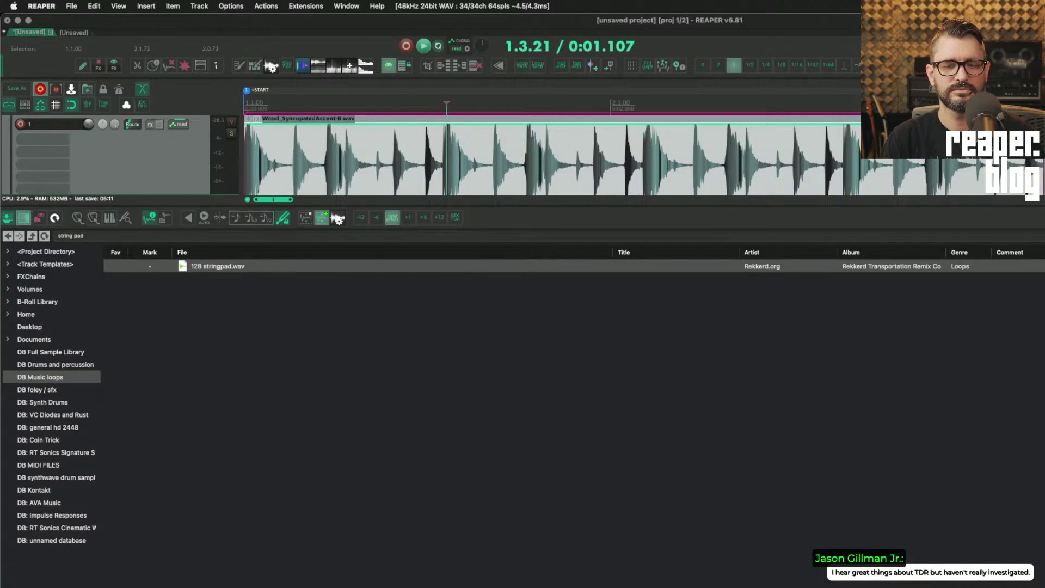
{"action": "left_click_drag", "start_coordinate": [217, 473], "coordinate": [197, 305]}
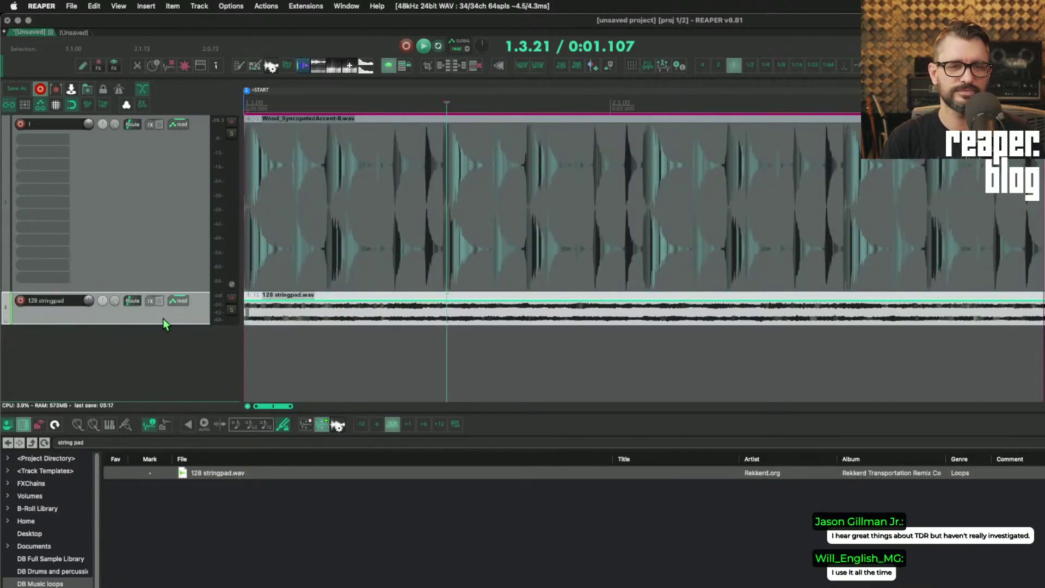
- Play the wood percussion loop and the string pad together from the project start
{"action": "left_click", "coordinate": [308, 233]}
{"action": "key", "text": "Home"}
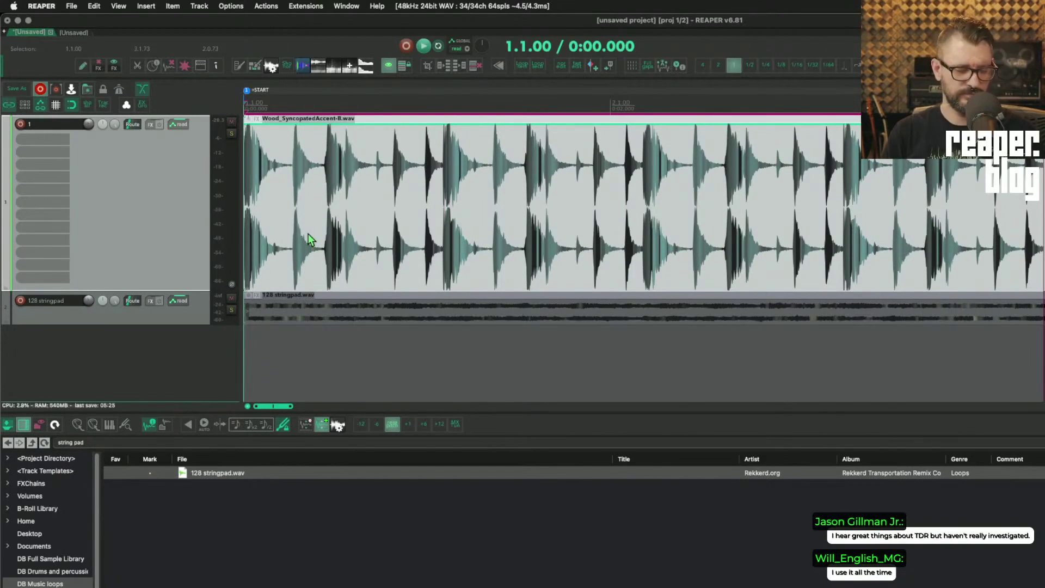
{"action": "key", "text": "space"}
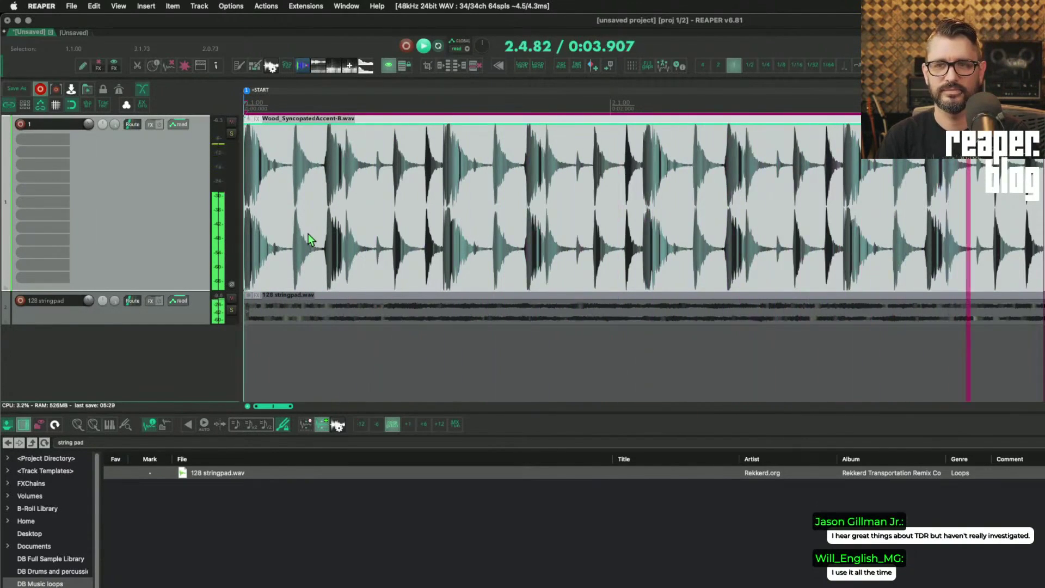
{"action": "key", "text": "space"}
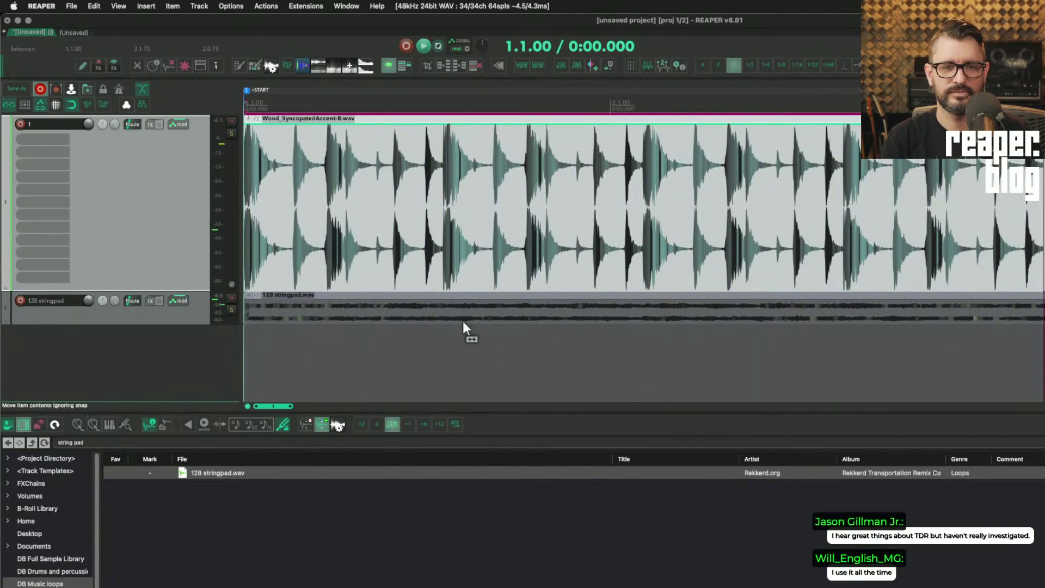
- Show the grid lines and time-stretch the Wood_SyncopatedAccent-B.wav item to end at the start of bar 3
{"action": "scroll", "coordinate": [464, 322], "scroll_direction": "down", "scroll_amount": 4}
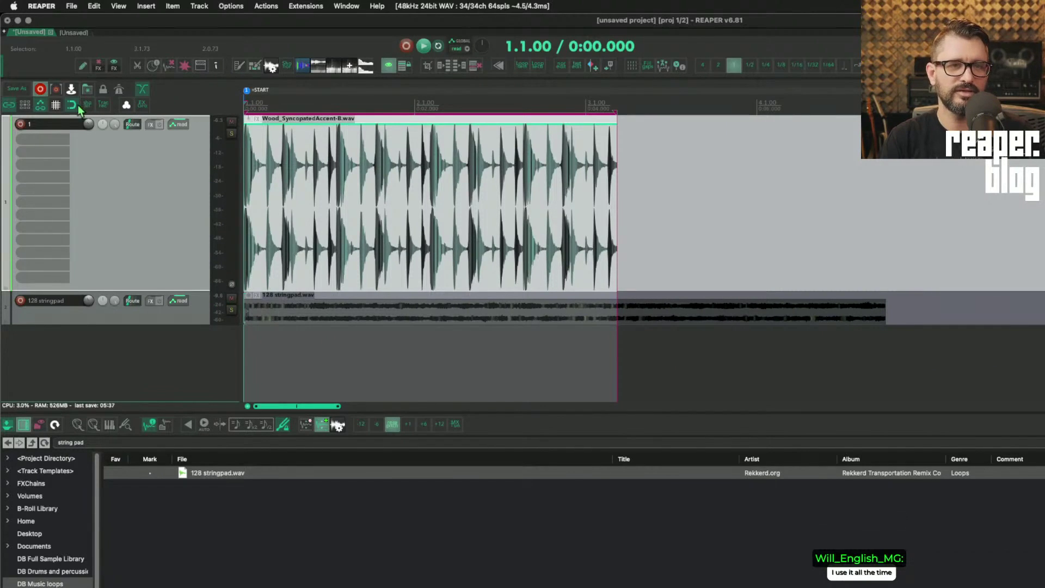
{"action": "left_click", "coordinate": [56, 105]}
{"action": "left_click", "coordinate": [690, 205]}
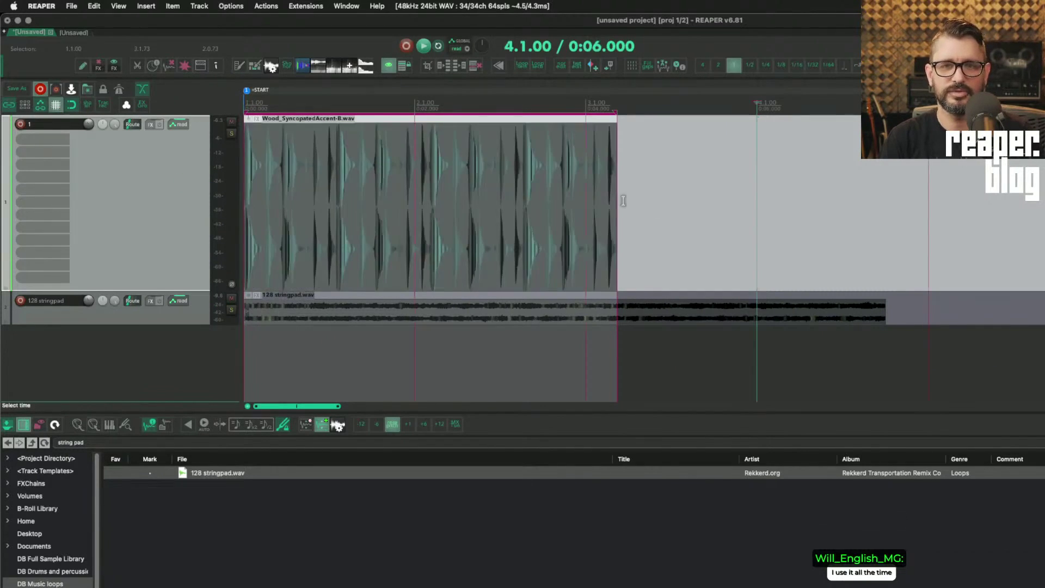
{"action": "left_click", "coordinate": [613, 203]}
{"action": "left_click_drag", "start_coordinate": [614, 203], "coordinate": [586, 209]}
- Time-stretch the 128 stringpad.wav item to end at the start of bar 5 and clear the time selection
{"action": "left_click", "coordinate": [809, 305]}
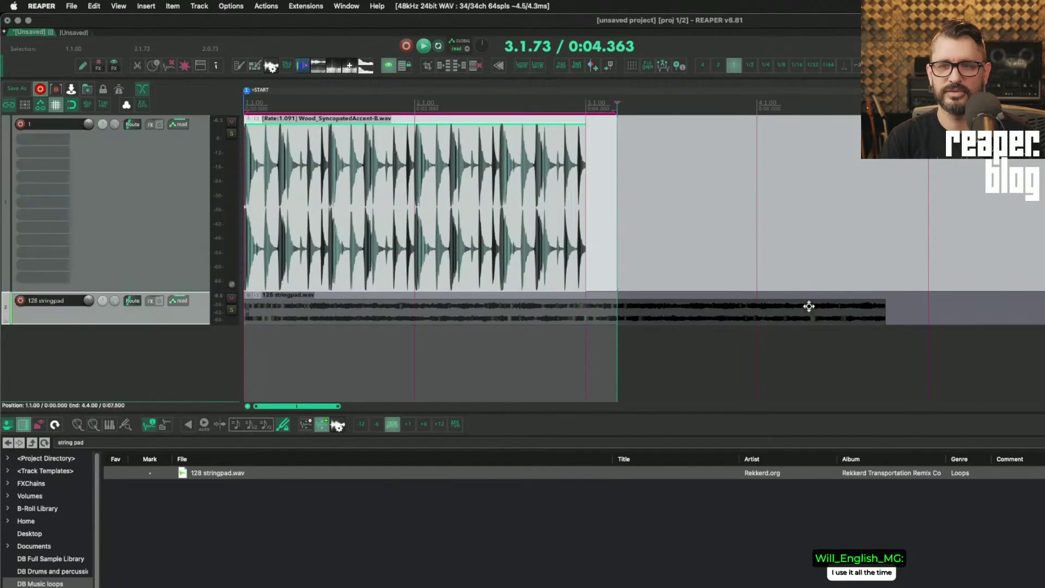
{"action": "left_click_drag", "start_coordinate": [886, 315], "coordinate": [928, 318]}
{"action": "left_click", "coordinate": [694, 233]}
- Duplicate the wood loop directly after itself and set the time selection across all four bars, checking it with playback
{"action": "left_click", "coordinate": [482, 211]}
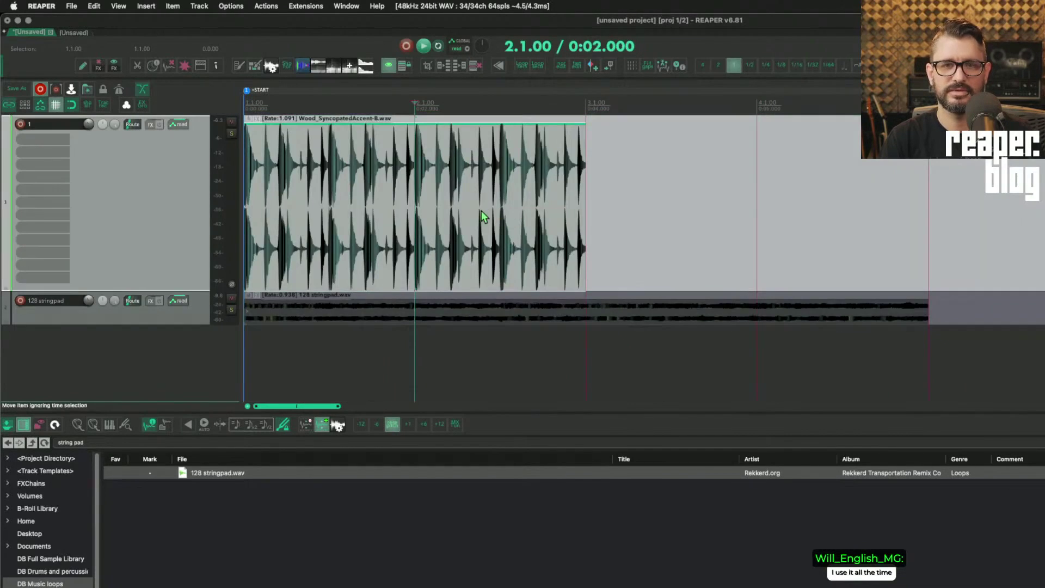
{"action": "key", "text": "super+d"}
{"action": "scroll", "coordinate": [701, 269], "scroll_direction": "down", "scroll_amount": 1}
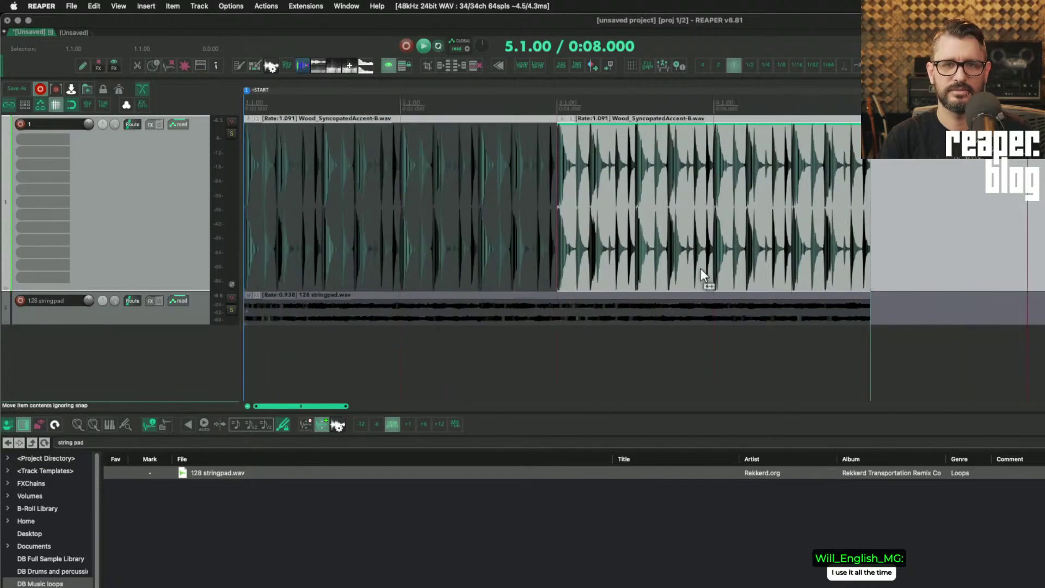
{"action": "left_click_drag", "start_coordinate": [878, 366], "coordinate": [152, 125]}
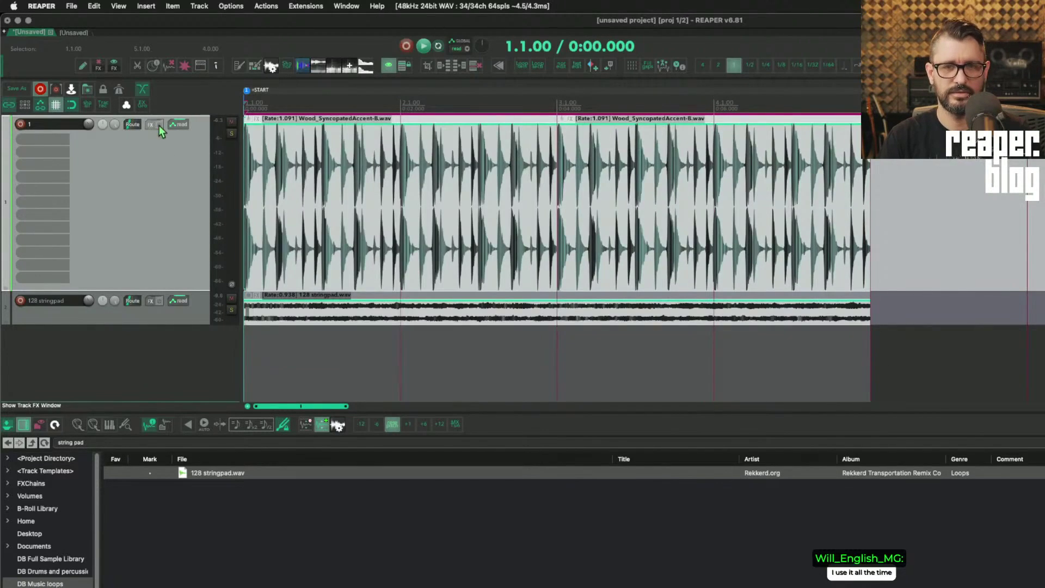
{"action": "key", "text": "space"}
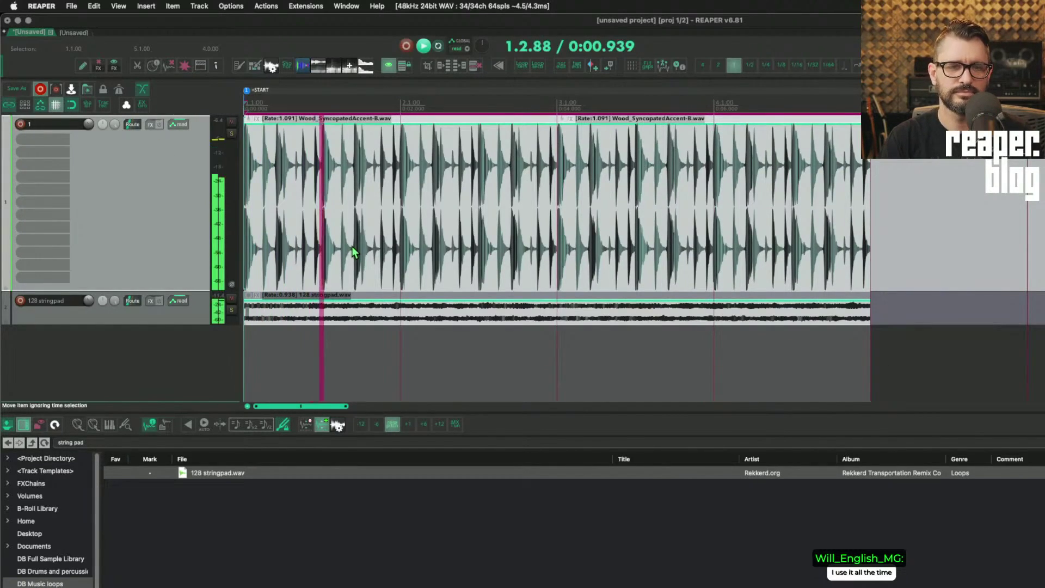
{"action": "key", "text": "space"}
- Insert Multiband X6 on the 128 stringpad track and create a send from track 1 to its channels 3/4
{"action": "left_click", "coordinate": [139, 321]}
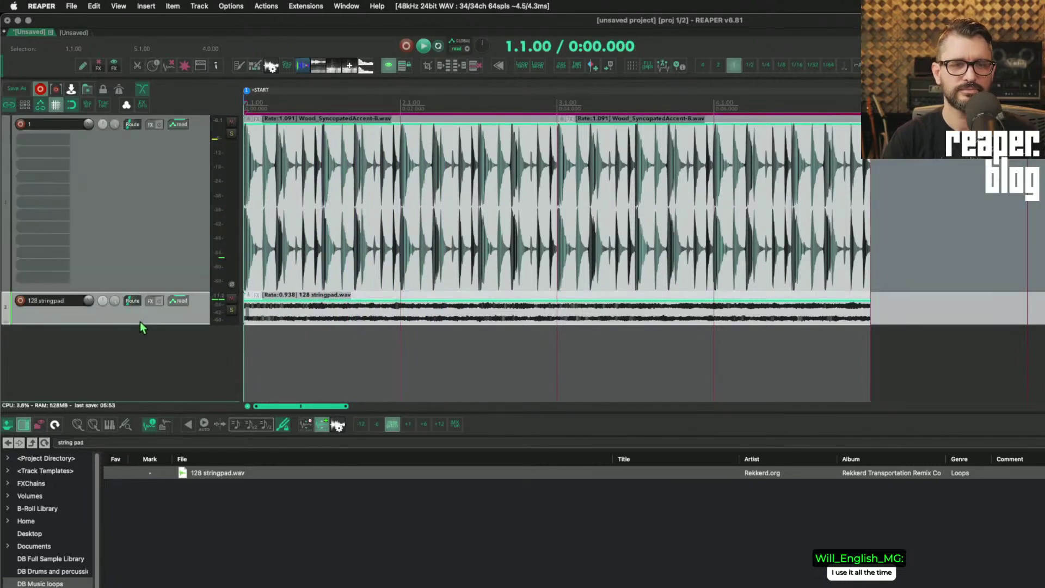
{"action": "left_click", "coordinate": [148, 301]}
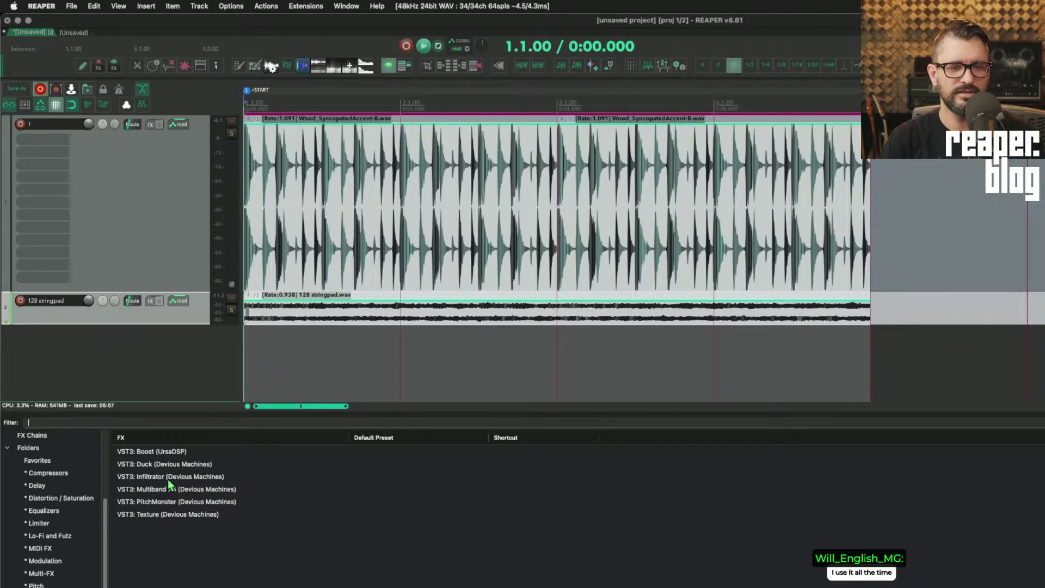
{"action": "left_click_drag", "start_coordinate": [172, 490], "coordinate": [174, 319]}
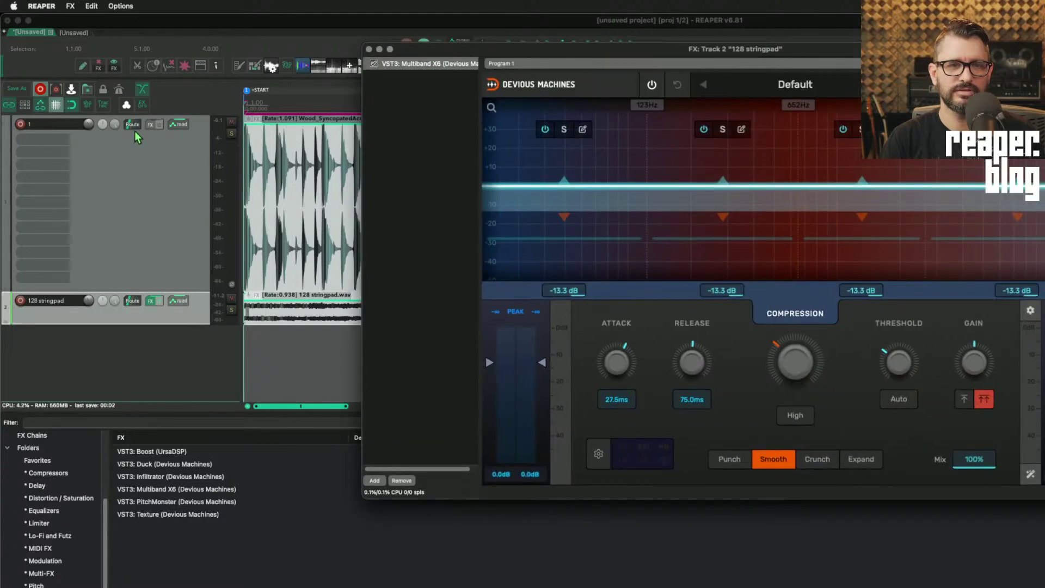
{"action": "left_click_drag", "start_coordinate": [391, 111], "coordinate": [601, 157]}
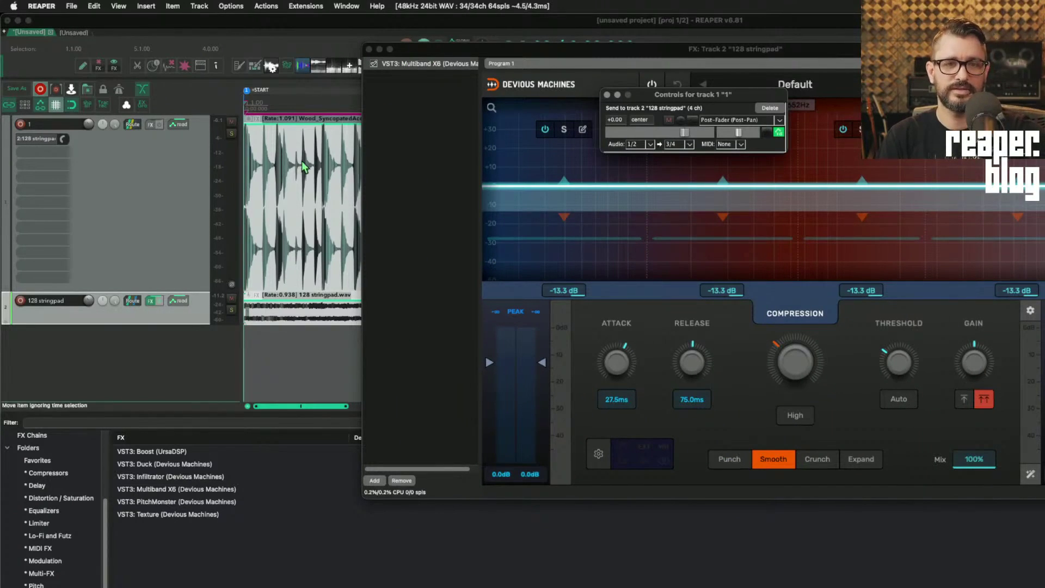
{"action": "left_click", "coordinate": [607, 95]}
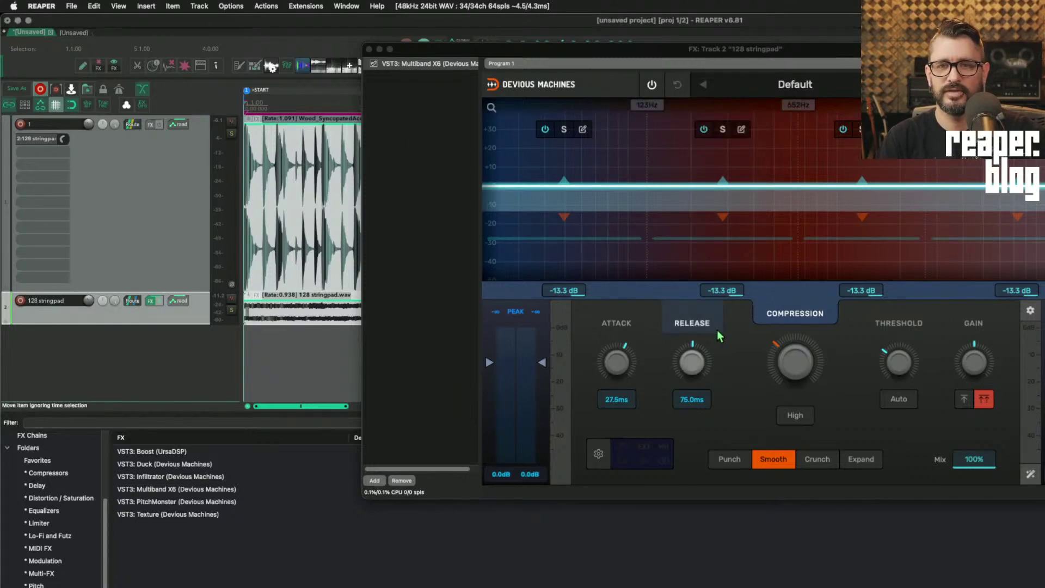
- Set the Multiband X6 sidechain source to External with band 4 selected for editing, and start playback
{"action": "left_click", "coordinate": [525, 366]}
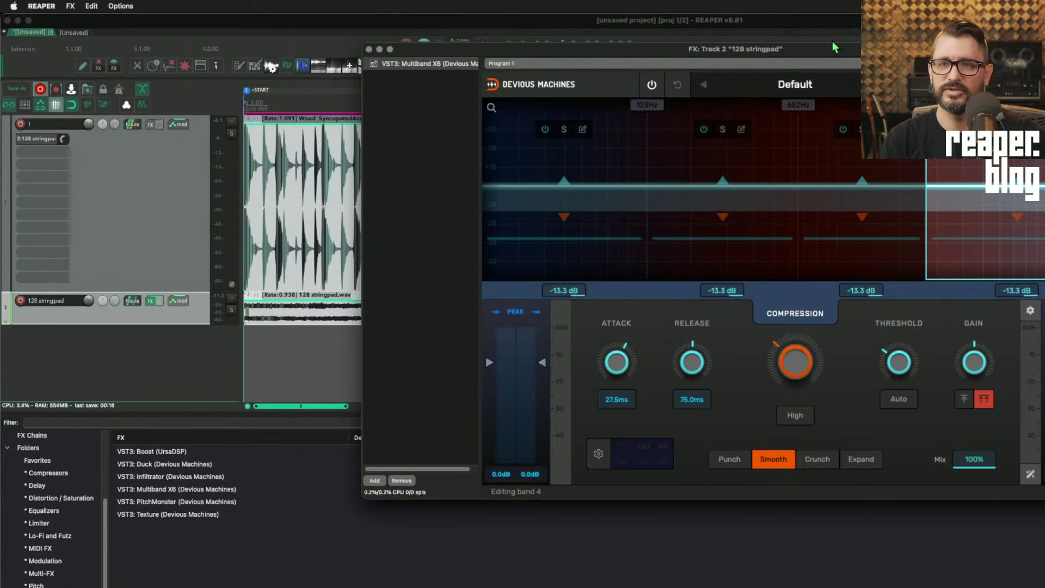
{"action": "left_click_drag", "start_coordinate": [836, 56], "coordinate": [569, 60]}
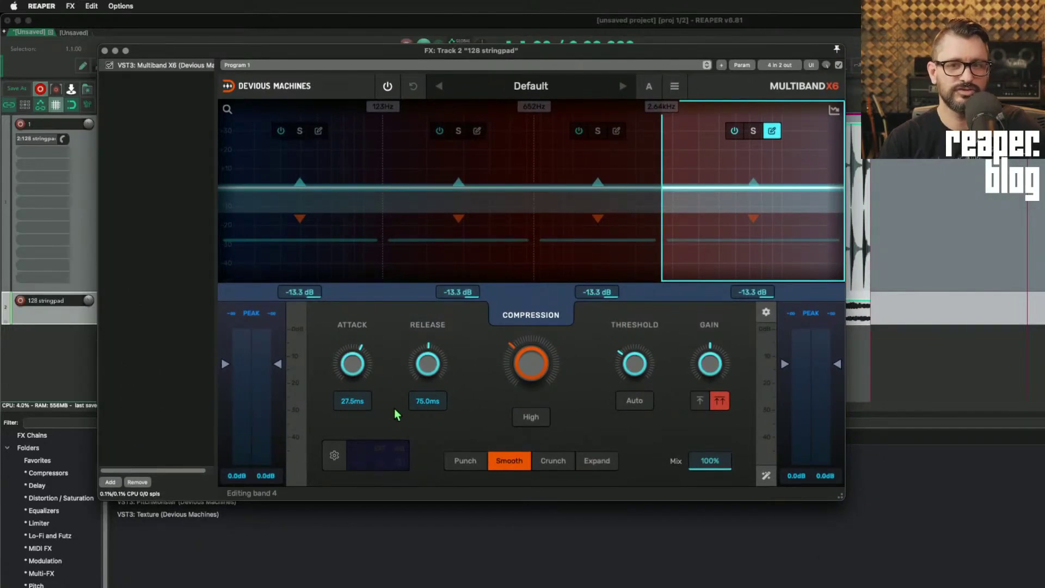
{"action": "left_click", "coordinate": [336, 455]}
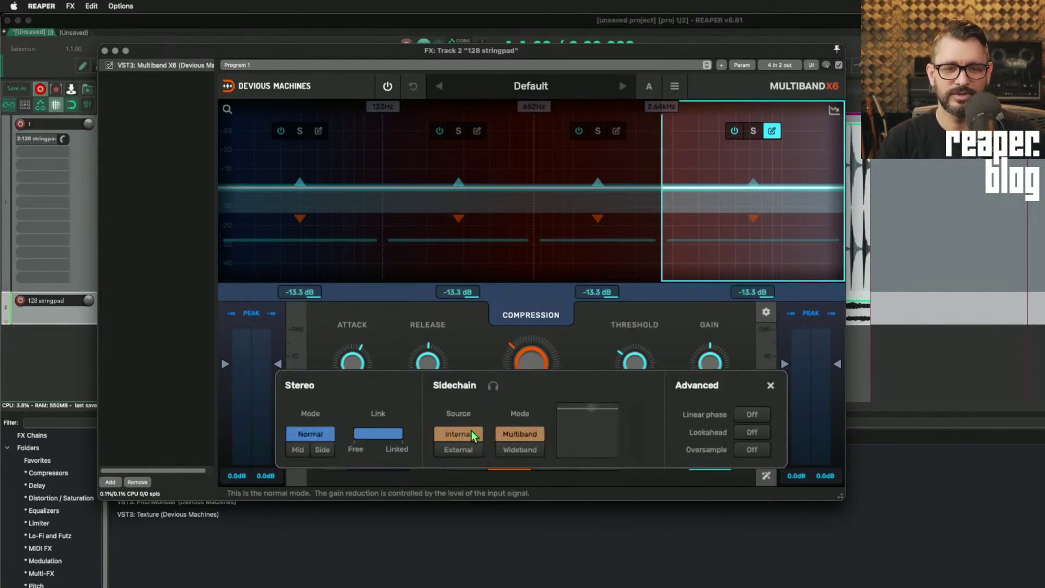
{"action": "left_click", "coordinate": [468, 450]}
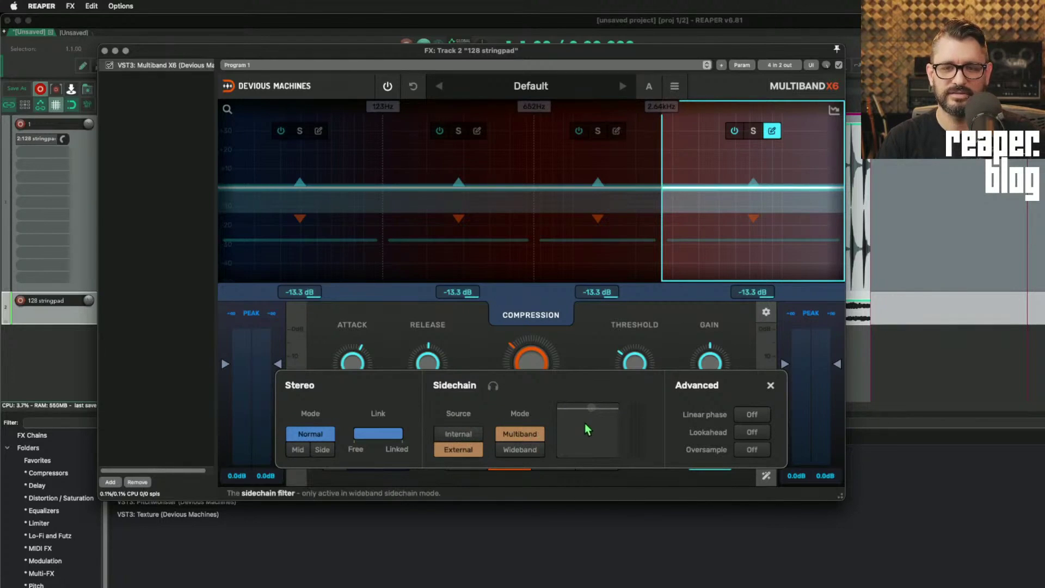
{"action": "left_click_drag", "start_coordinate": [542, 53], "coordinate": [540, 151]}
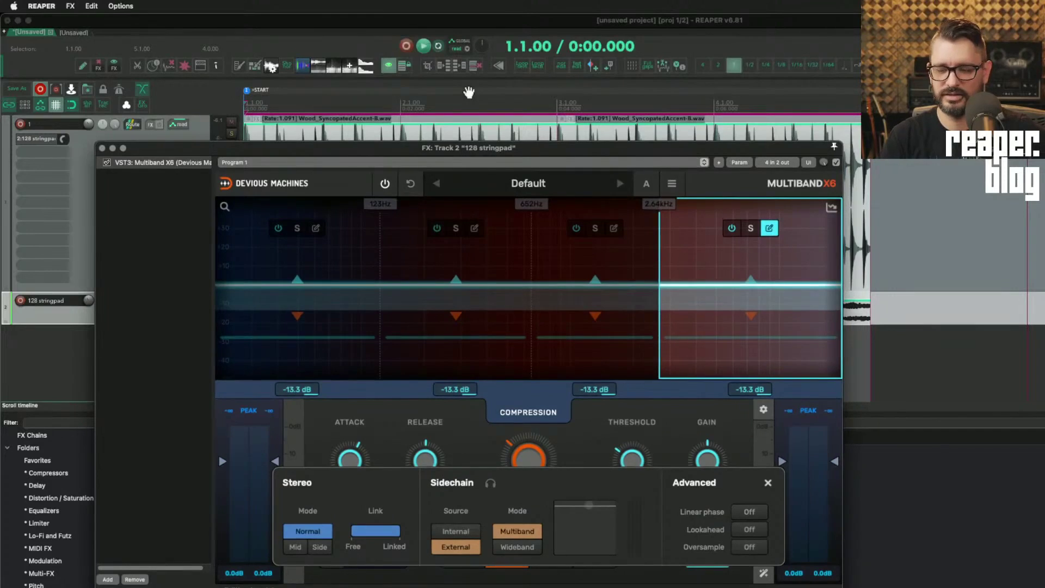
{"action": "key", "text": "space"}
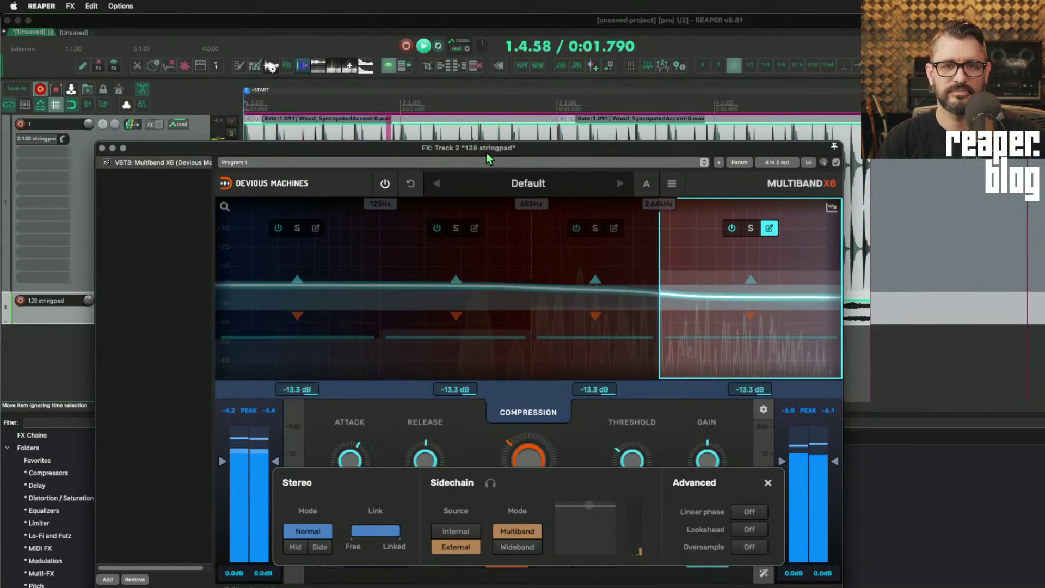
{"action": "left_click_drag", "start_coordinate": [487, 155], "coordinate": [482, 109]}
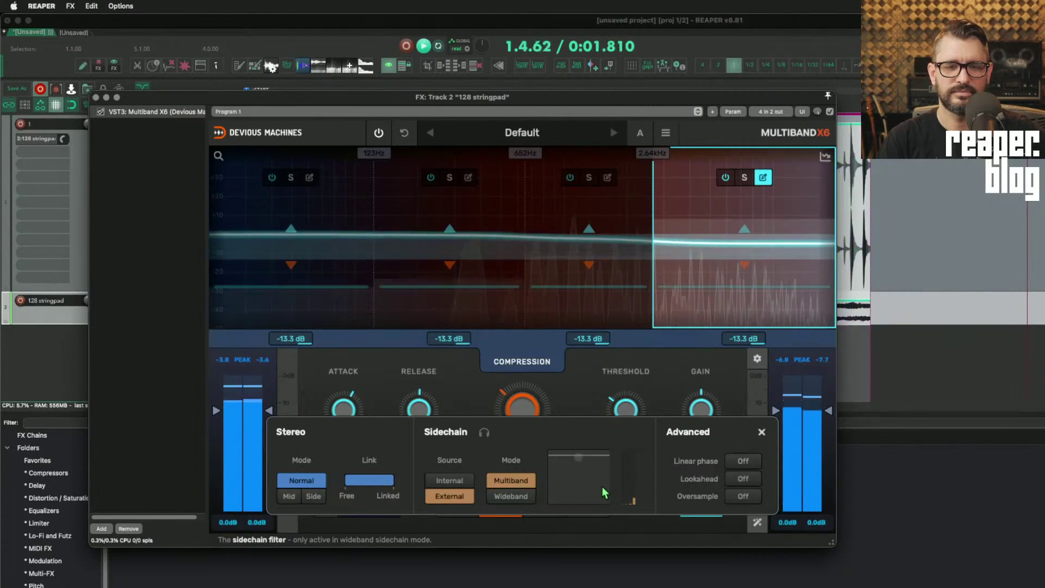
- Try the Wideband sidechain mode with a higher sidechain filter frequency, and return to Multiband mode
{"action": "left_click", "coordinate": [521, 496]}
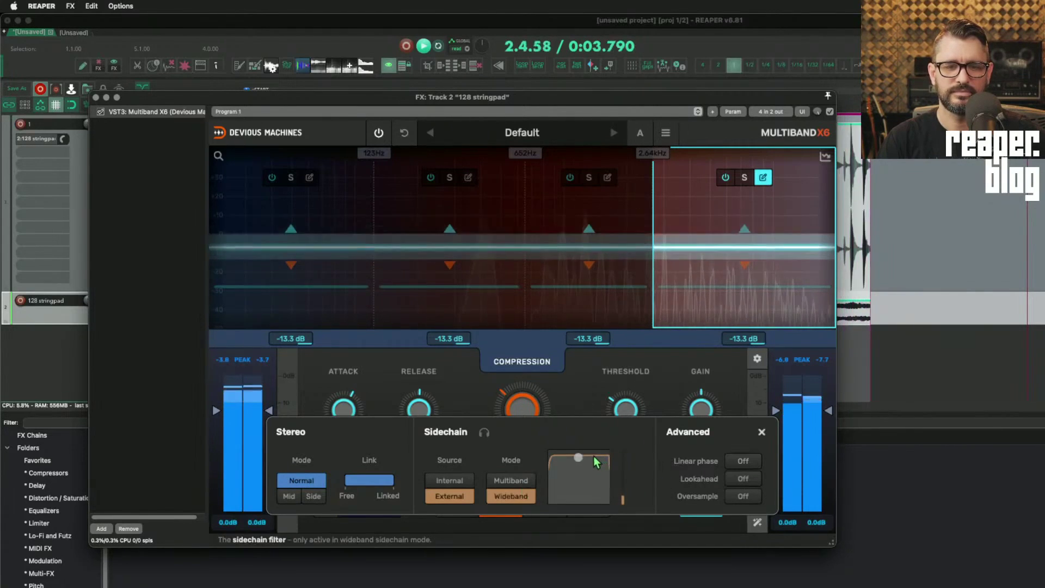
{"action": "mouse_move", "coordinate": [578, 458]}
{"action": "left_mouse_down"}
{"action": "mouse_move", "coordinate": [578, 477]}
{"action": "mouse_move", "coordinate": [605, 478]}
{"action": "left_mouse_up"}
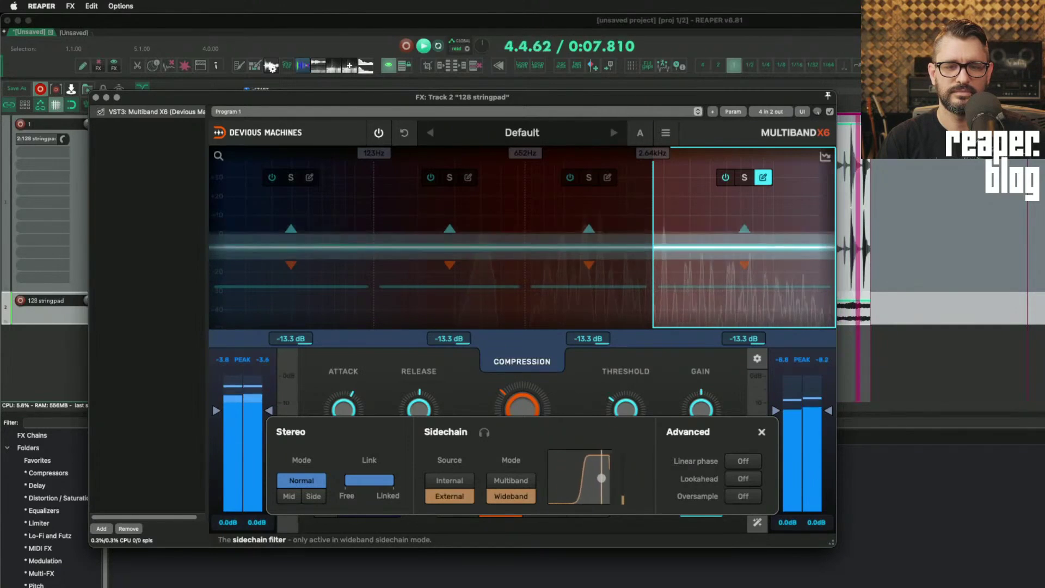
{"action": "left_click", "coordinate": [517, 480]}
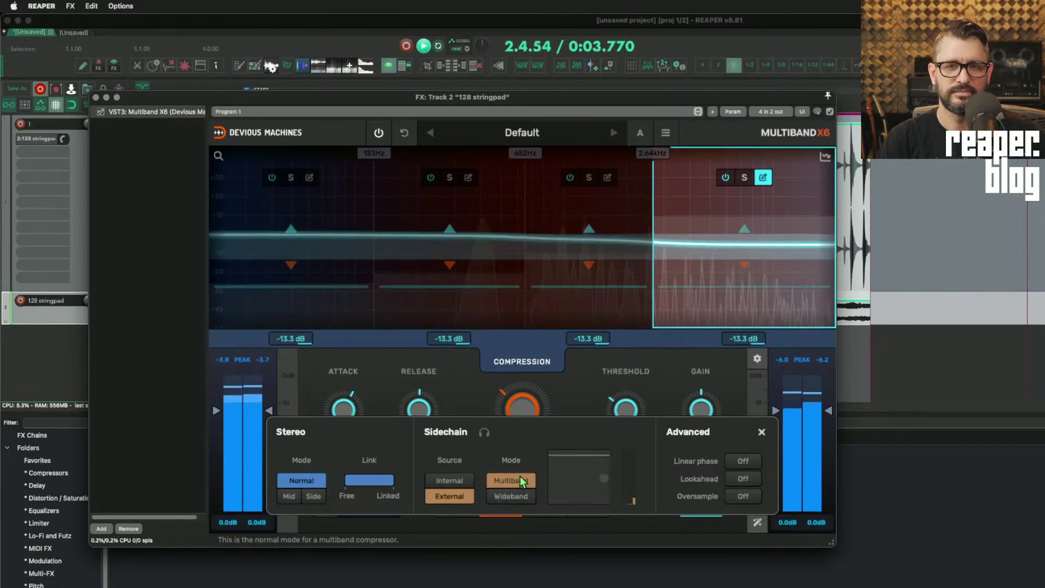
- Lower the highest band's threshold to -69.4 dB and set its compression to -29.6 dB
{"action": "left_click", "coordinate": [717, 367]}
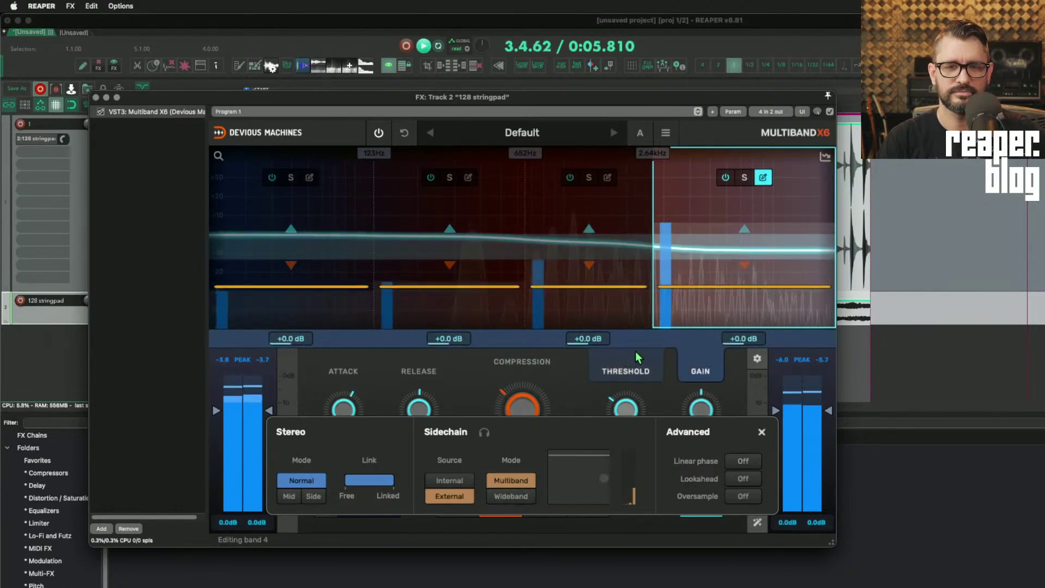
{"action": "left_click", "coordinate": [712, 298]}
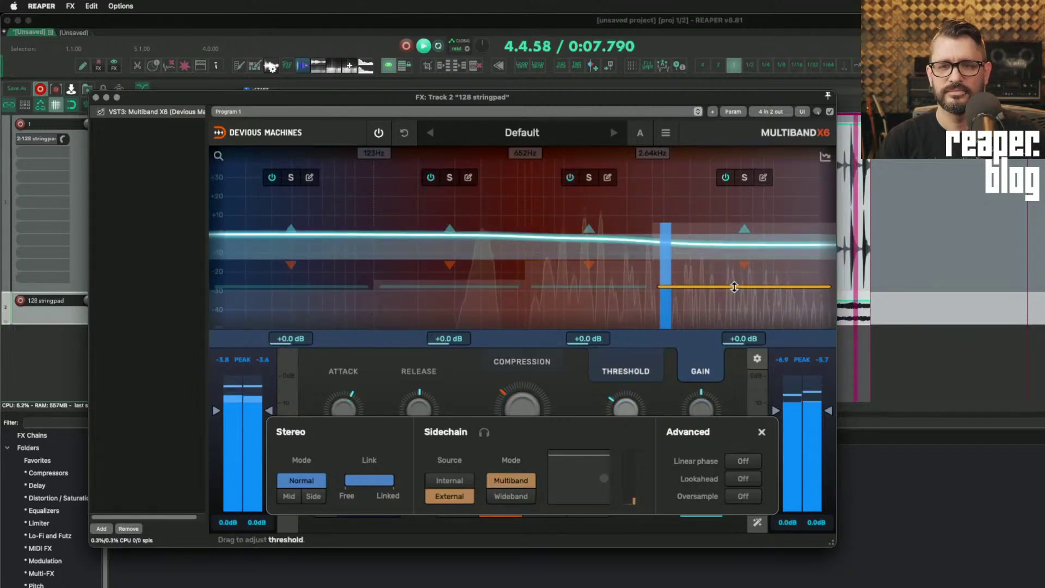
{"action": "left_click_drag", "start_coordinate": [734, 286], "coordinate": [734, 327]}
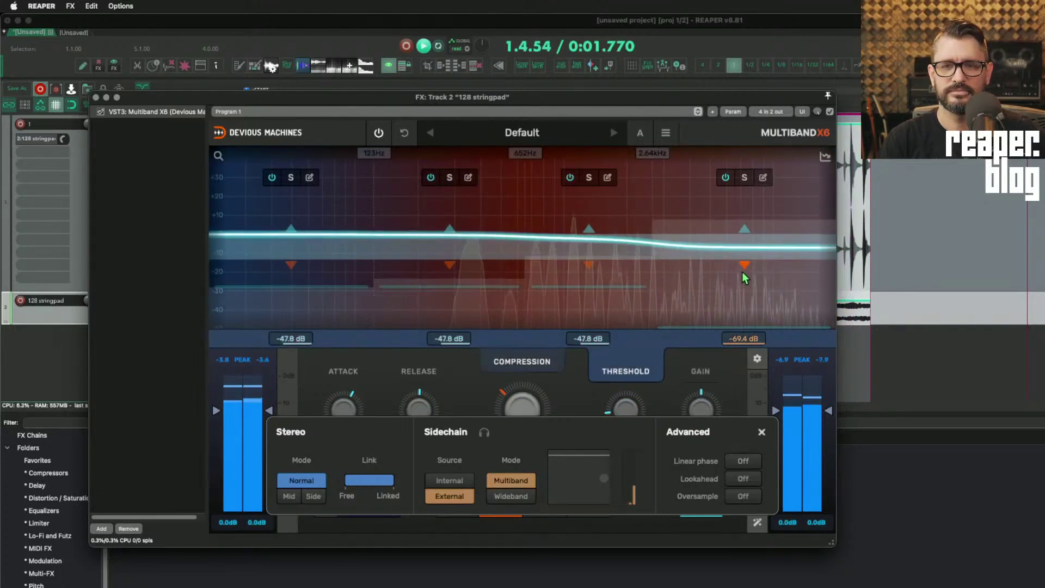
{"action": "left_click_drag", "start_coordinate": [745, 266], "coordinate": [745, 295]}
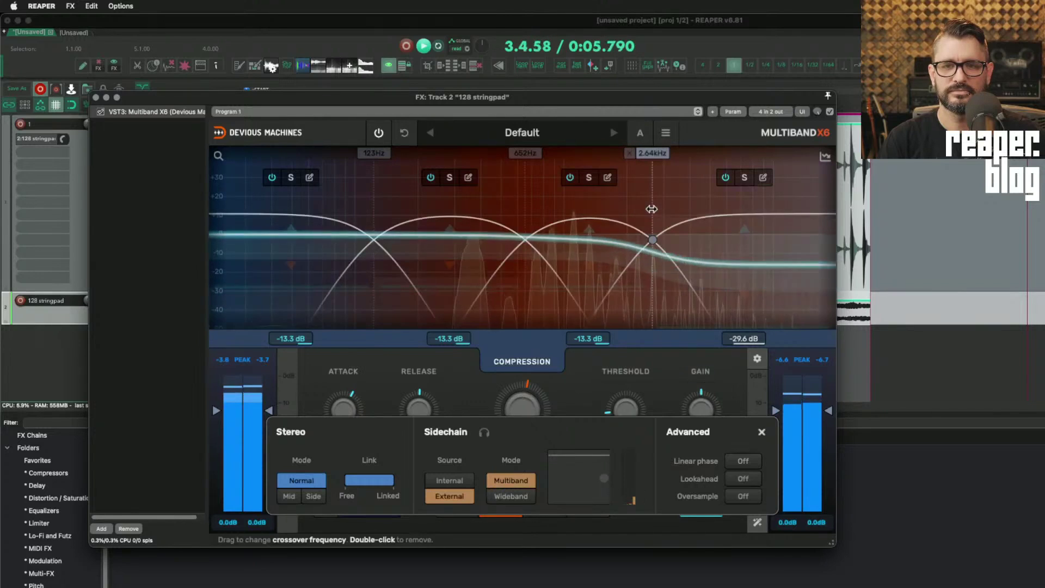
- Move the highest crossover to 3.25 kHz and raise the top band's threshold to -27.1 dB, closing the sidechain settings
{"action": "left_click_drag", "start_coordinate": [652, 240], "coordinate": [671, 239]}
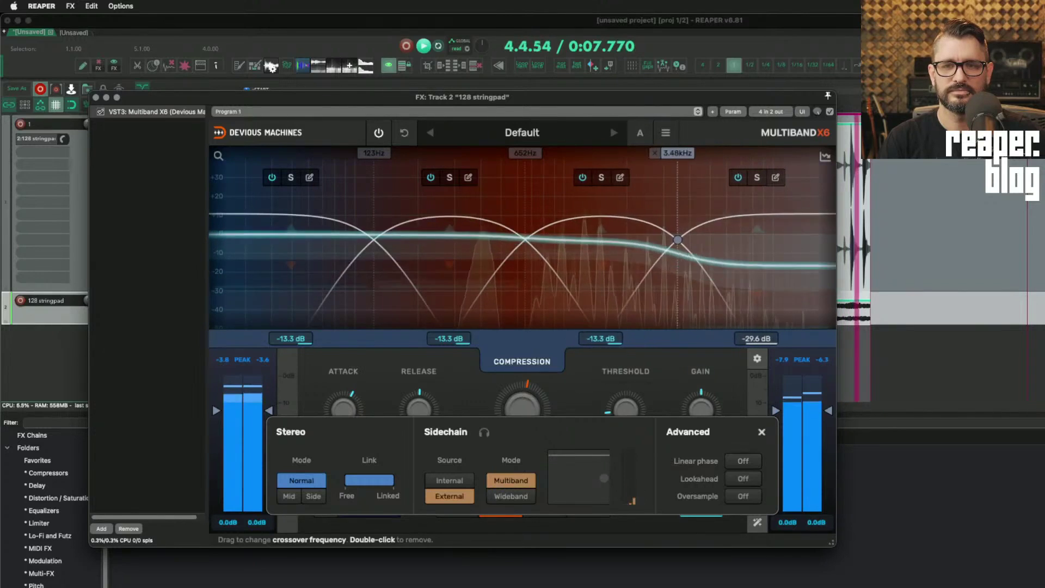
{"action": "left_click_drag", "start_coordinate": [777, 328], "coordinate": [777, 275]}
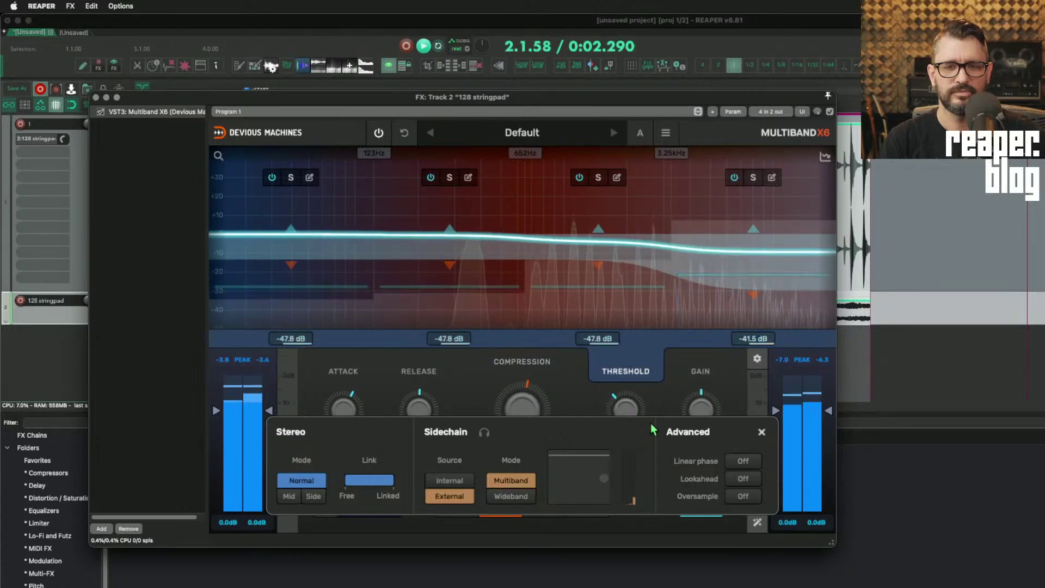
{"action": "left_click", "coordinate": [761, 431]}
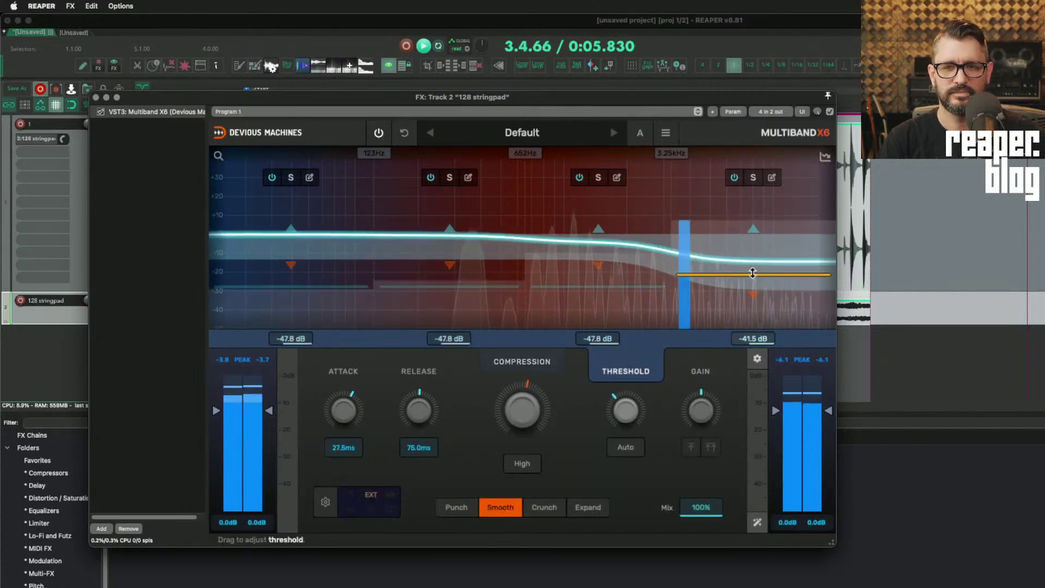
{"action": "left_click_drag", "start_coordinate": [752, 274], "coordinate": [754, 247]}
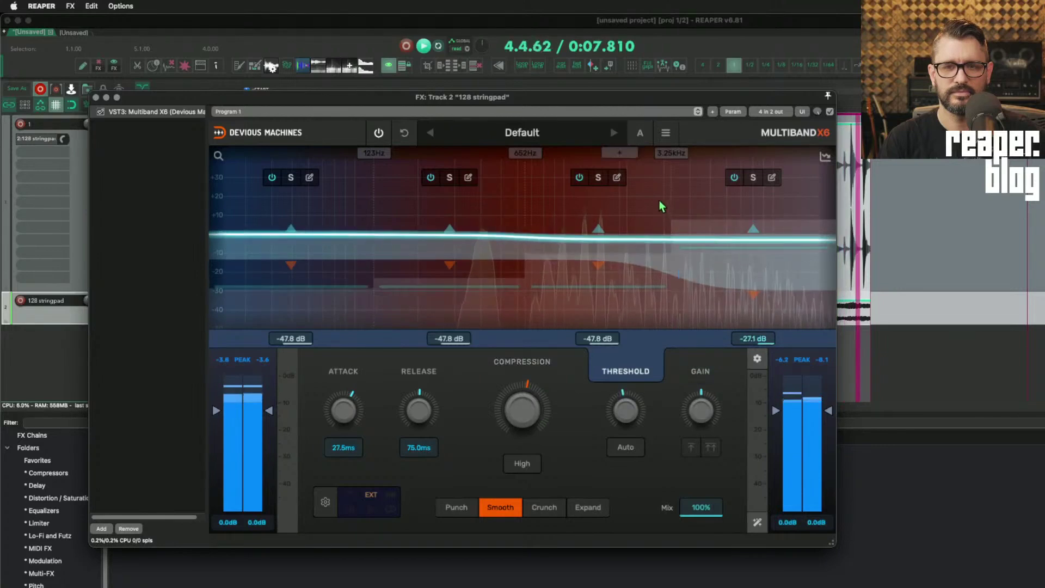
- Lower the highest crossover to 1.48 kHz, and delete both it and the 652 Hz crossover
{"action": "left_click_drag", "start_coordinate": [671, 239], "coordinate": [599, 239]}
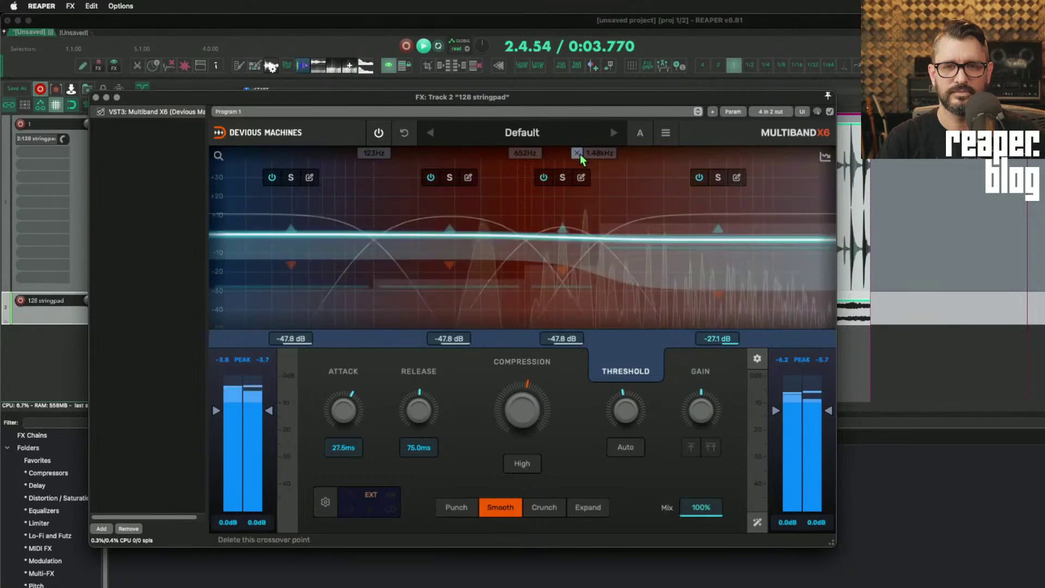
{"action": "left_click", "coordinate": [578, 153]}
{"action": "left_click", "coordinate": [501, 153]}
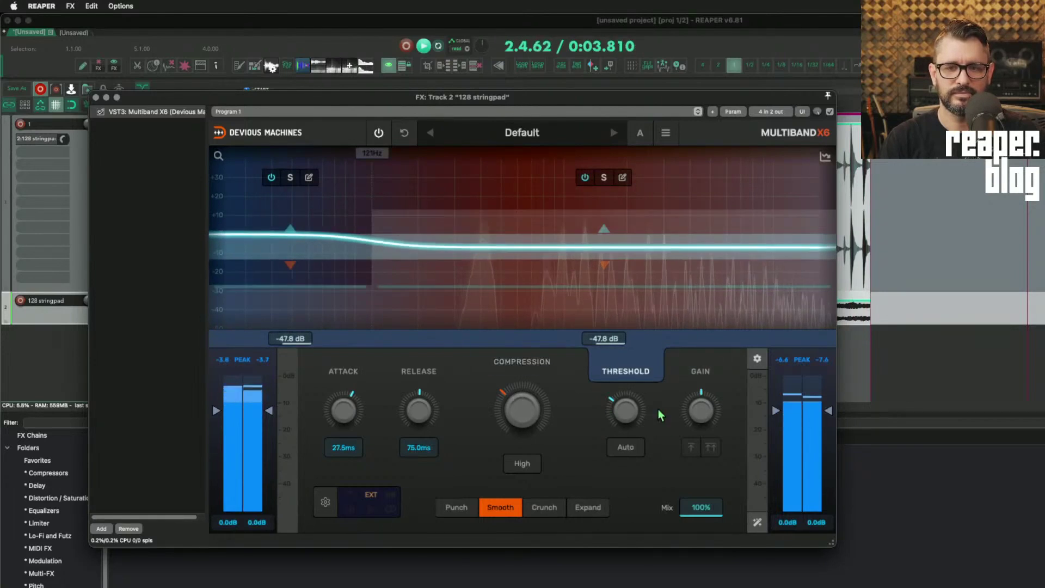
- Set both bands' threshold to -49.8 dB and their gain to +2.5 dB while the loop plays
{"action": "left_click_drag", "start_coordinate": [660, 414], "coordinate": [660, 438]}
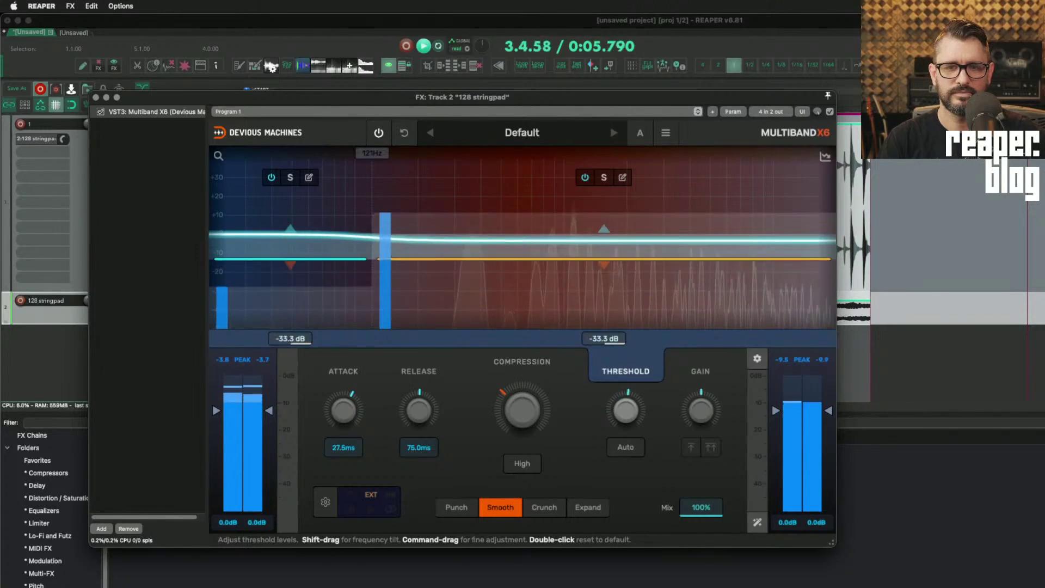
{"action": "left_click_drag", "start_coordinate": [626, 412], "coordinate": [626, 415]}
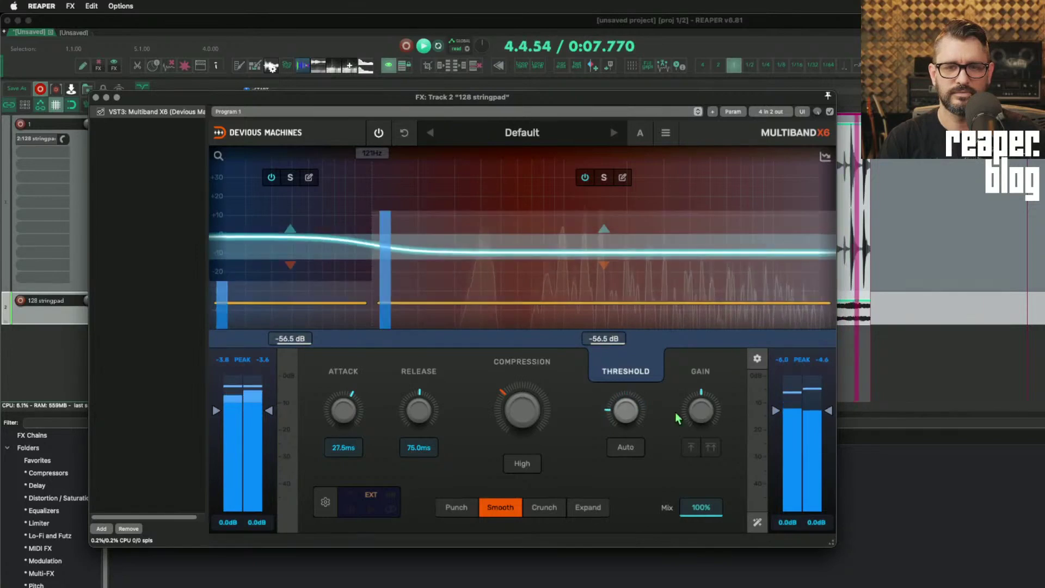
{"action": "mouse_move", "coordinate": [695, 410]}
{"action": "left_mouse_down"}
{"action": "mouse_move", "coordinate": [695, 433]}
{"action": "mouse_move", "coordinate": [697, 406]}
{"action": "left_mouse_up"}
{"action": "left_click_drag", "start_coordinate": [626, 412], "coordinate": [626, 396]}
- Isolate the upper band for editing, lower its threshold to -70.0 dB and set its gain to +0.5 dB
{"action": "left_click", "coordinate": [627, 318]}
{"action": "key", "text": "space"}
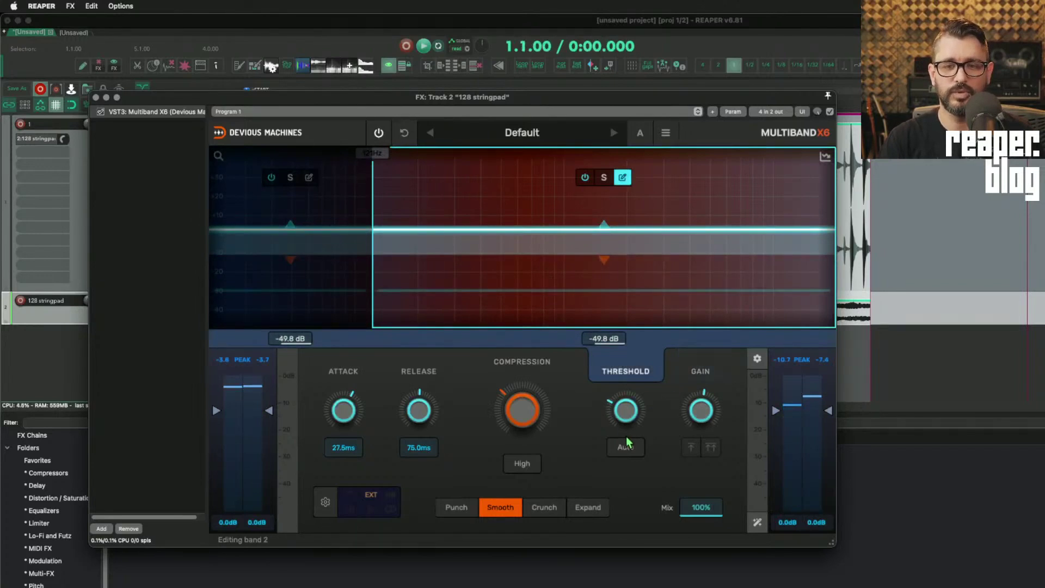
{"action": "key", "text": "space"}
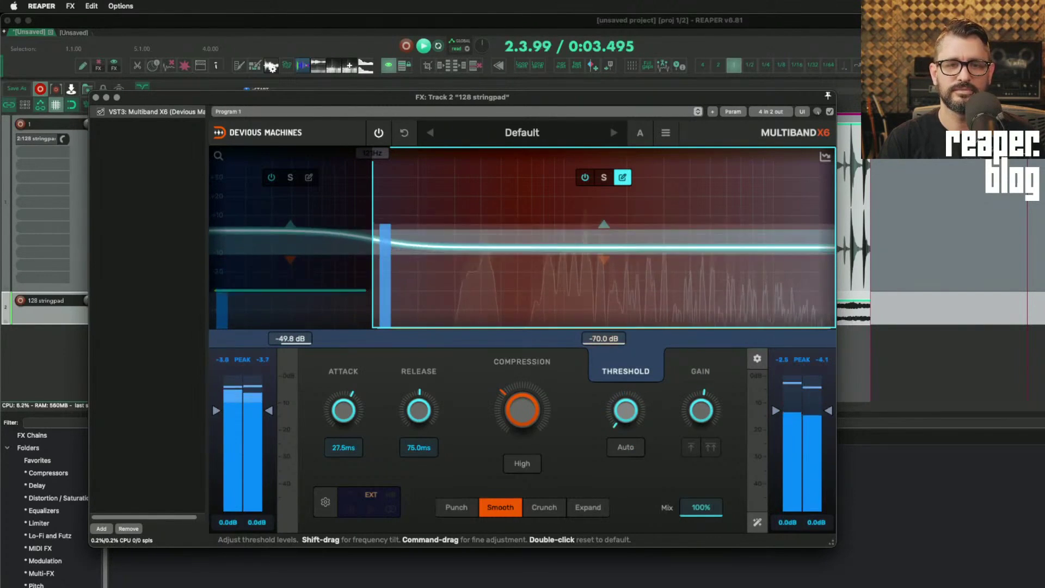
{"action": "left_click_drag", "start_coordinate": [703, 396], "coordinate": [701, 404]}
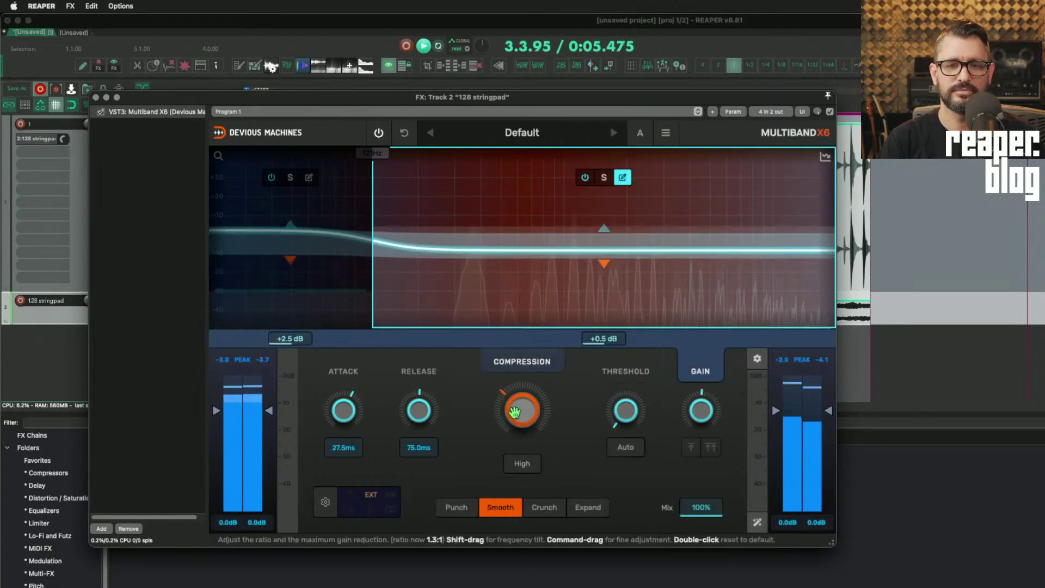
- Move the crossover up to 887 Hz, set the upper band's compression to -13.5 dB, and stop playback
{"action": "left_click_drag", "start_coordinate": [518, 412], "coordinate": [518, 367]}
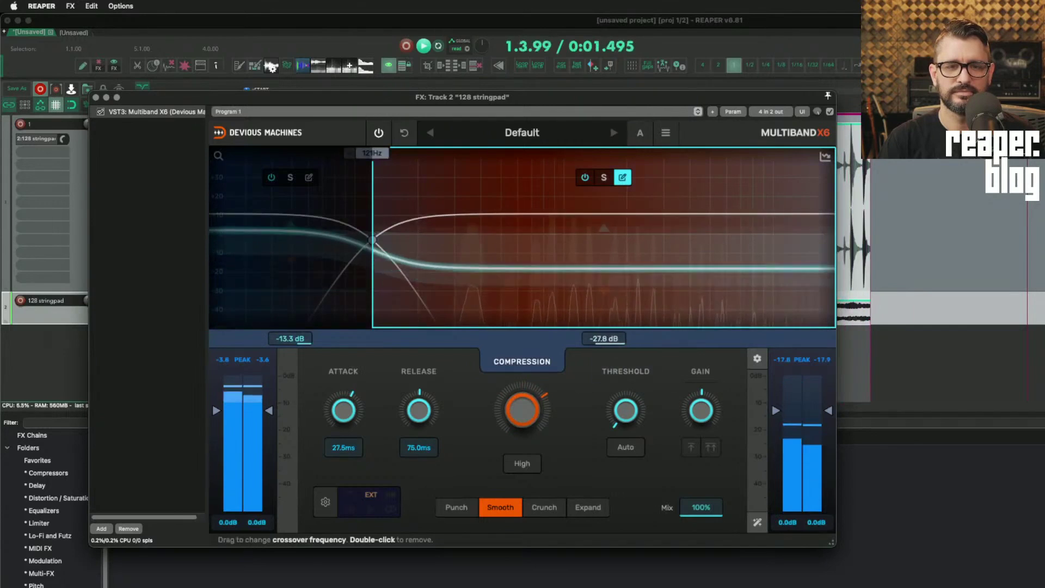
{"action": "left_click_drag", "start_coordinate": [373, 240], "coordinate": [554, 240]}
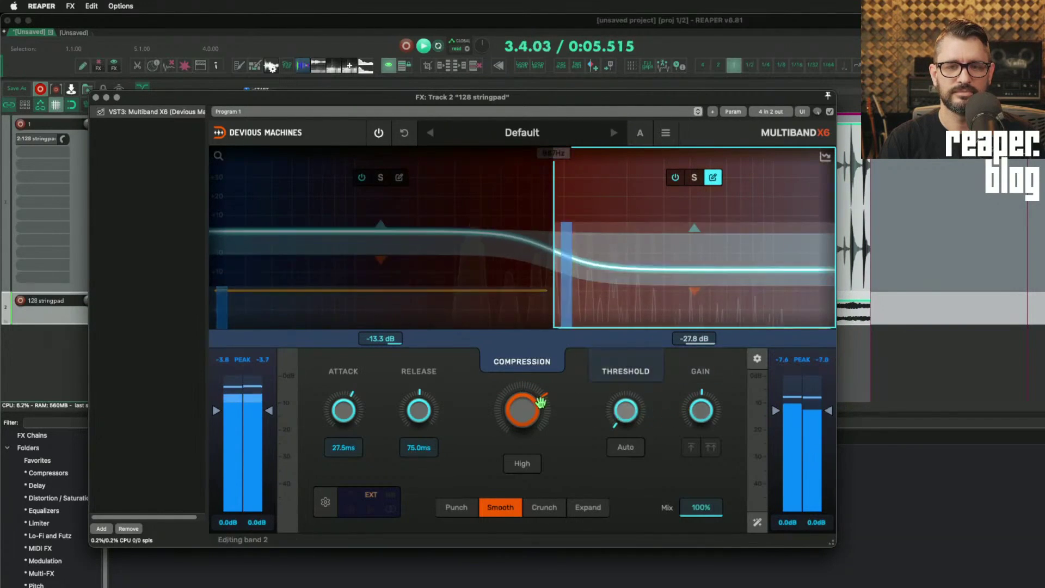
{"action": "left_click_drag", "start_coordinate": [530, 407], "coordinate": [531, 451]}
{"action": "key", "text": "space"}
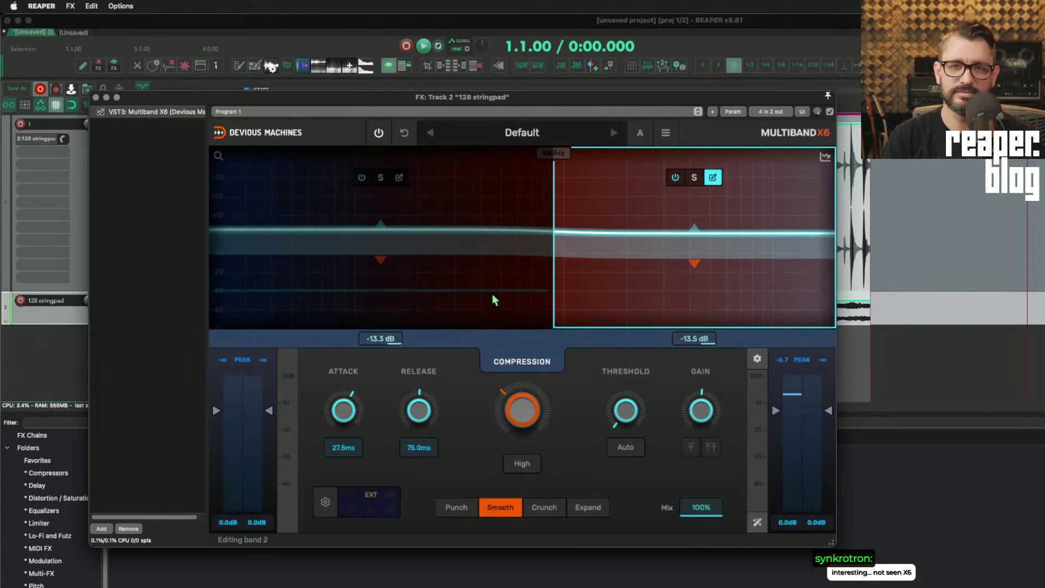
- Return from upper-band editing to editing all bands and move the effect window clear of the track controls
{"action": "left_click_drag", "start_coordinate": [466, 102], "coordinate": [546, 176]}
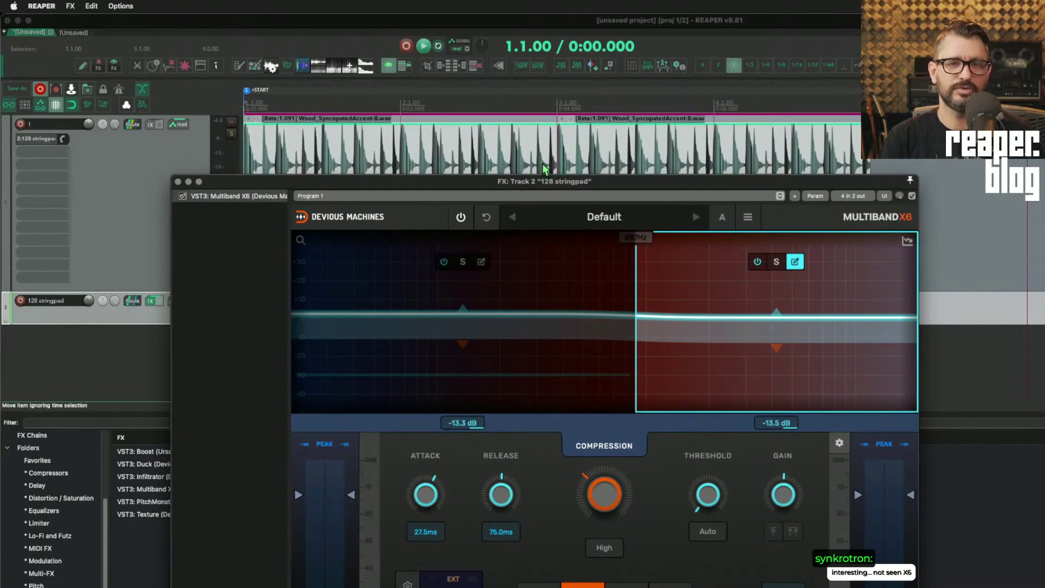
{"action": "left_click", "coordinate": [757, 351]}
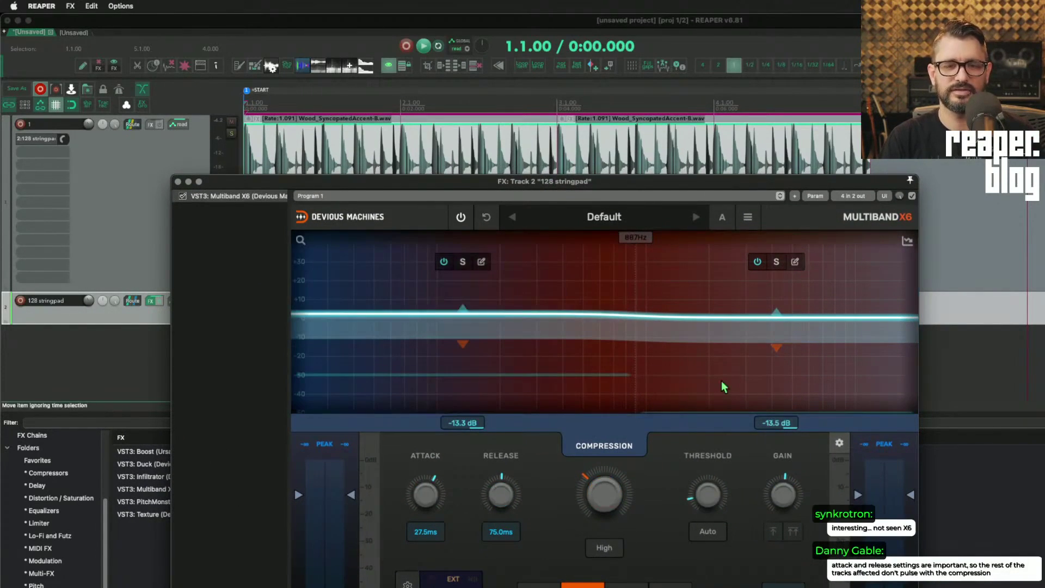
{"action": "left_click_drag", "start_coordinate": [674, 181], "coordinate": [747, 89]}
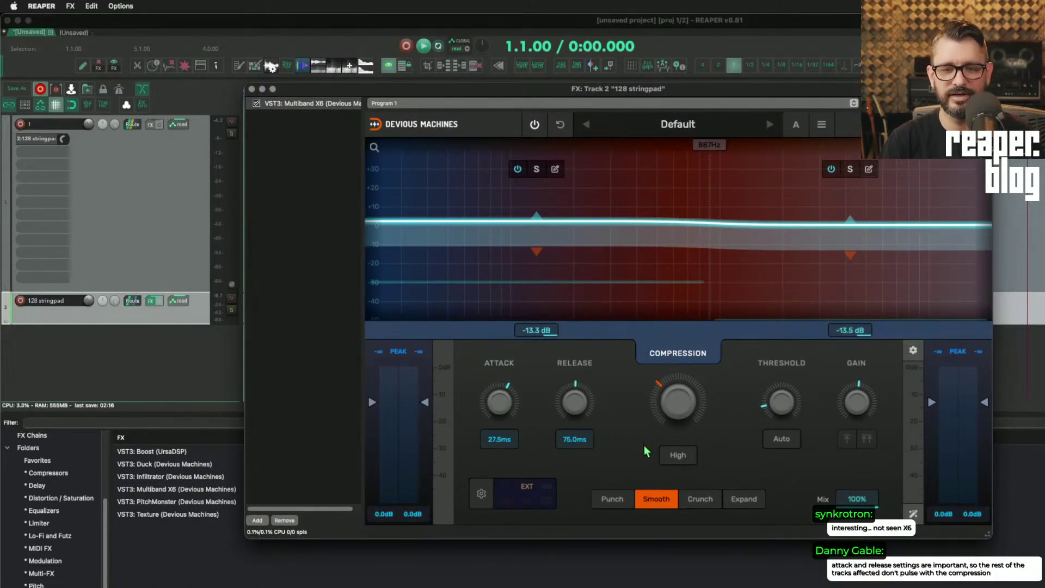
- Play the loop and set both bands' attack to 54 µs and release to 8.68 ms
{"action": "key", "text": "space"}
{"action": "left_click_drag", "start_coordinate": [502, 406], "coordinate": [502, 482]}
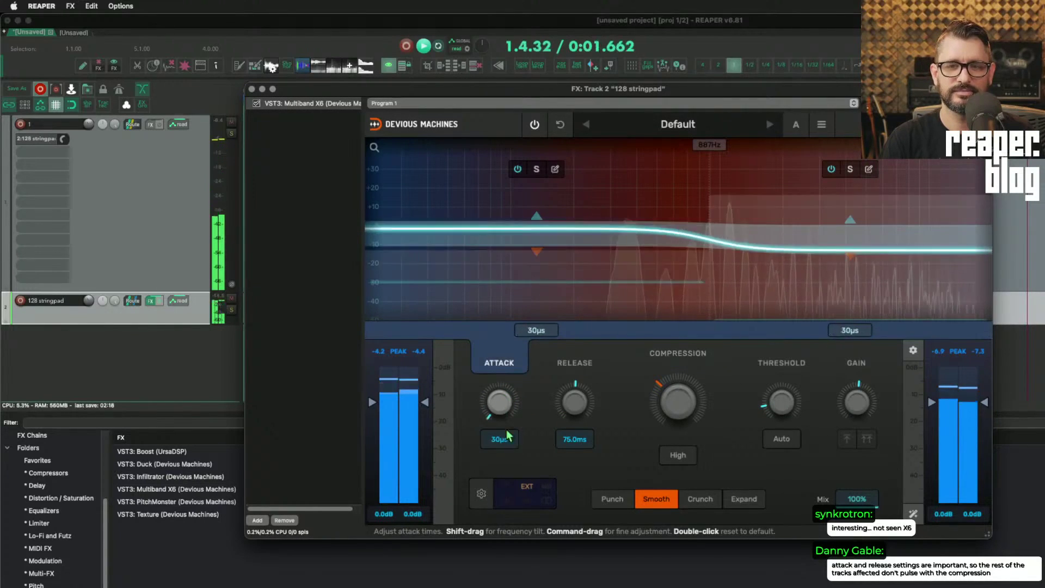
{"action": "mouse_move", "coordinate": [575, 399]}
{"action": "left_mouse_down"}
{"action": "mouse_move", "coordinate": [575, 468]}
{"action": "mouse_move", "coordinate": [587, 370]}
{"action": "mouse_move", "coordinate": [577, 412]}
{"action": "left_mouse_up"}
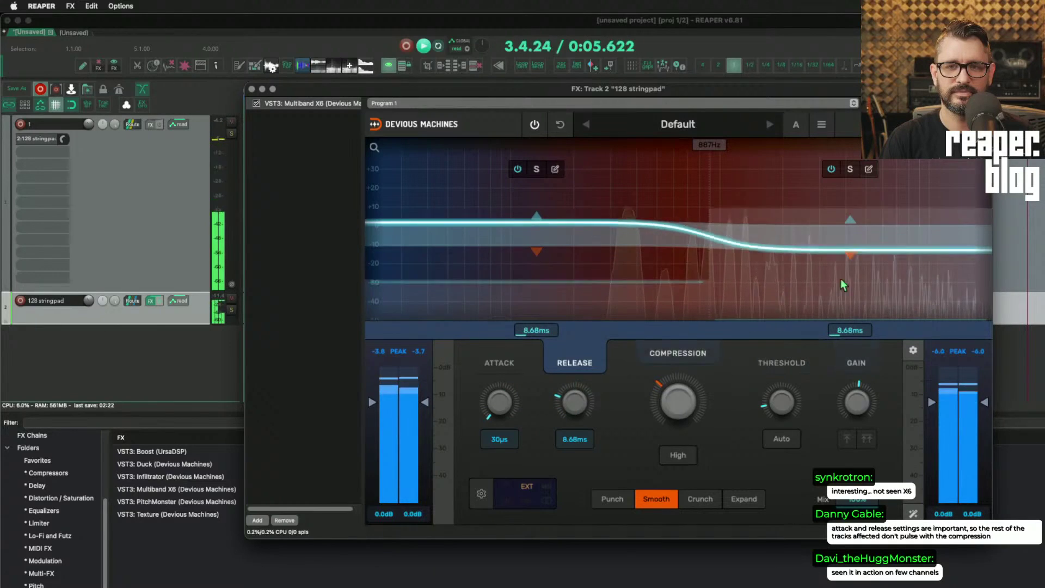
{"action": "left_click_drag", "start_coordinate": [499, 401], "coordinate": [500, 396]}
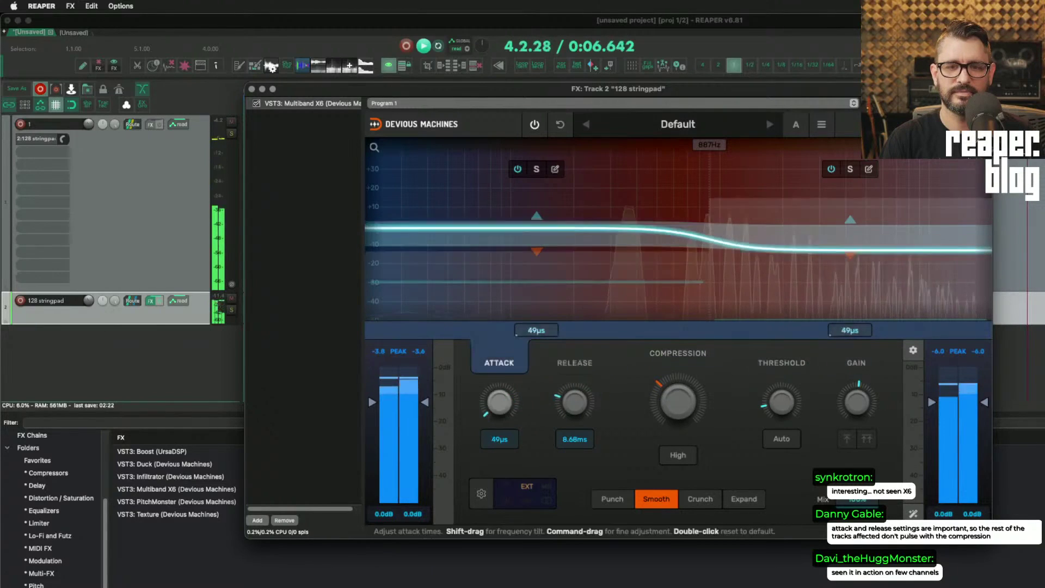
- Isolate the upper band and set its attack to 30 µs and its release to 8.98 ms
{"action": "left_click", "coordinate": [762, 266]}
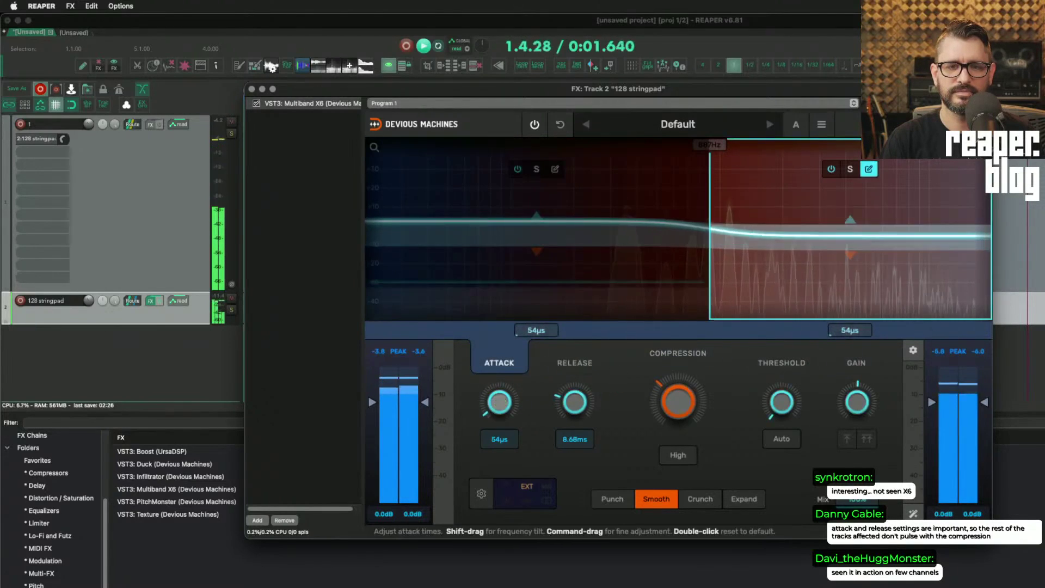
{"action": "mouse_move", "coordinate": [499, 402]}
{"action": "left_mouse_down"}
{"action": "mouse_move", "coordinate": [499, 381]}
{"action": "mouse_move", "coordinate": [499, 409]}
{"action": "left_mouse_up"}
{"action": "left_click_drag", "start_coordinate": [576, 402], "coordinate": [575, 405]}
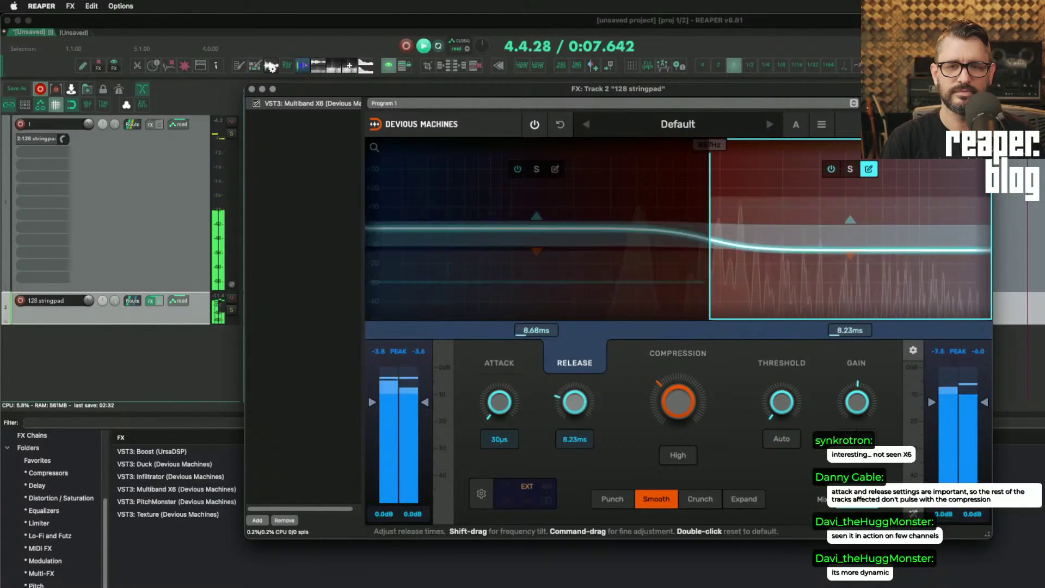
- Audition the Crunch and Punch compressor modes, switch the compressor to Expand, and stop playback
{"action": "left_click", "coordinate": [699, 501]}
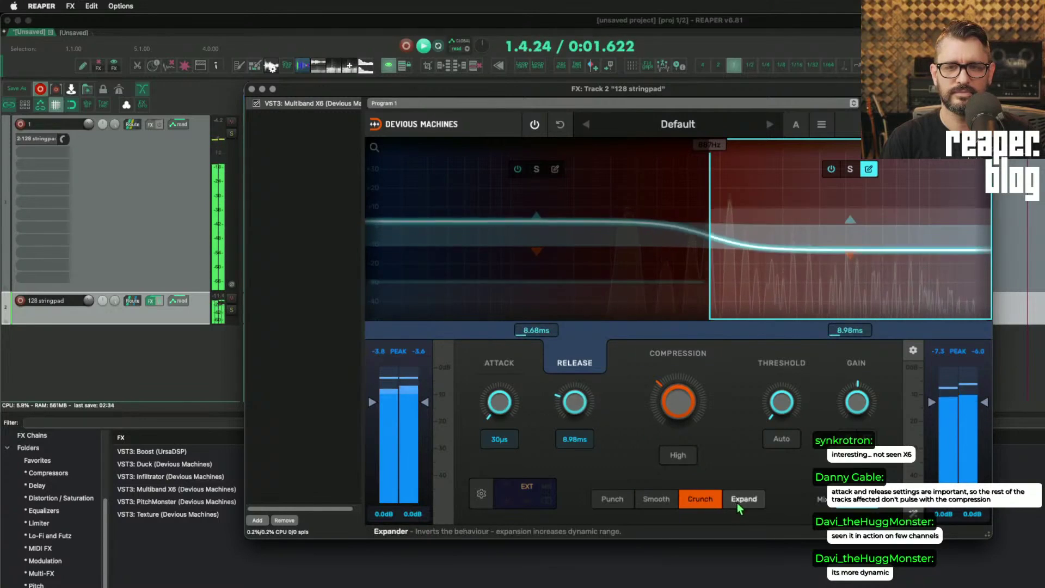
{"action": "left_click", "coordinate": [737, 502]}
{"action": "left_click", "coordinate": [614, 498]}
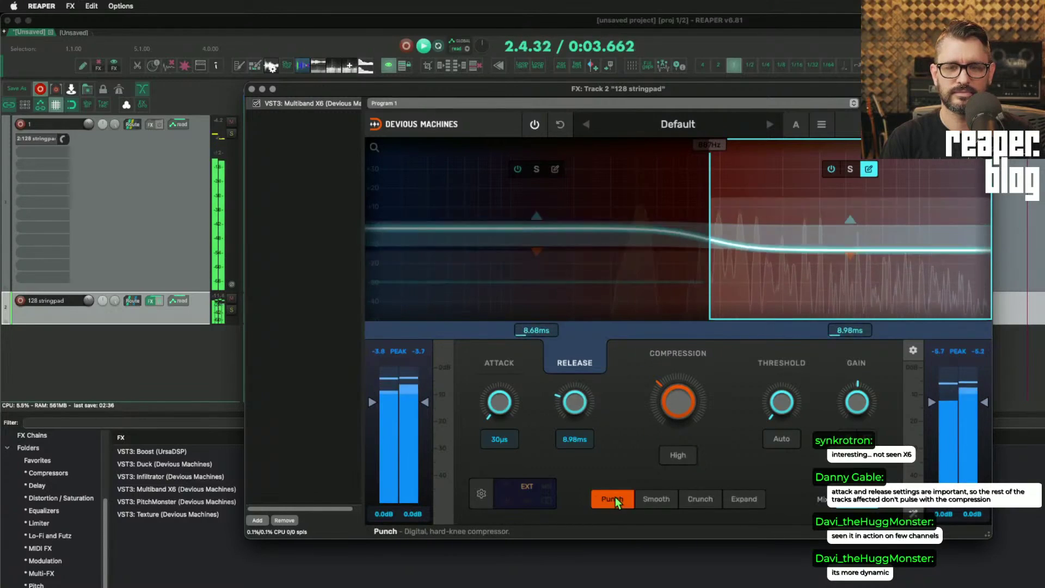
{"action": "left_click", "coordinate": [735, 501]}
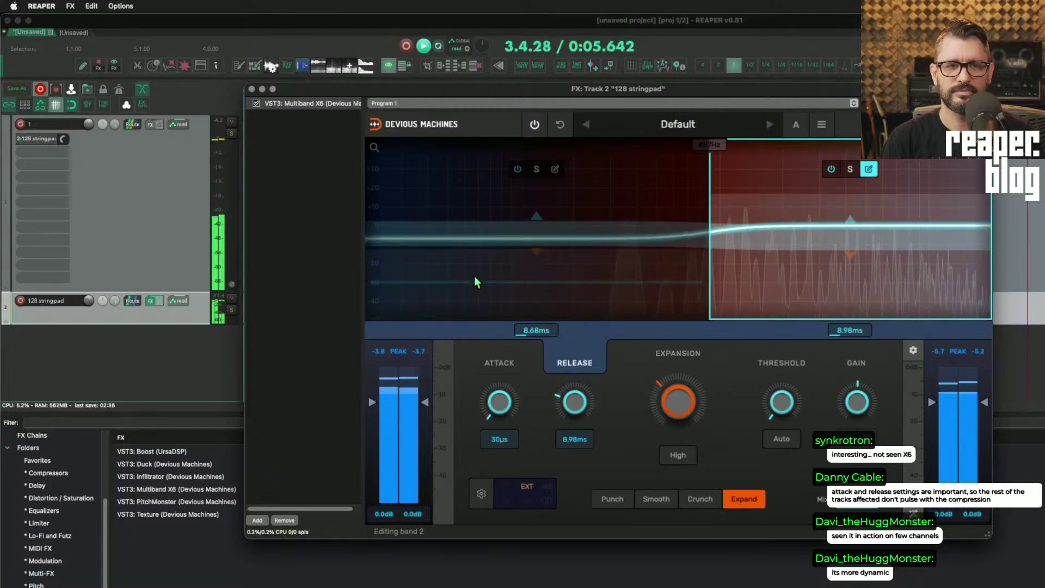
{"action": "key", "text": "space"}
- Play the loop and set the upper band's expansion to -31.2 dB, attack to 637 µs and threshold to -32.8 dB
{"action": "left_click", "coordinate": [155, 189]}
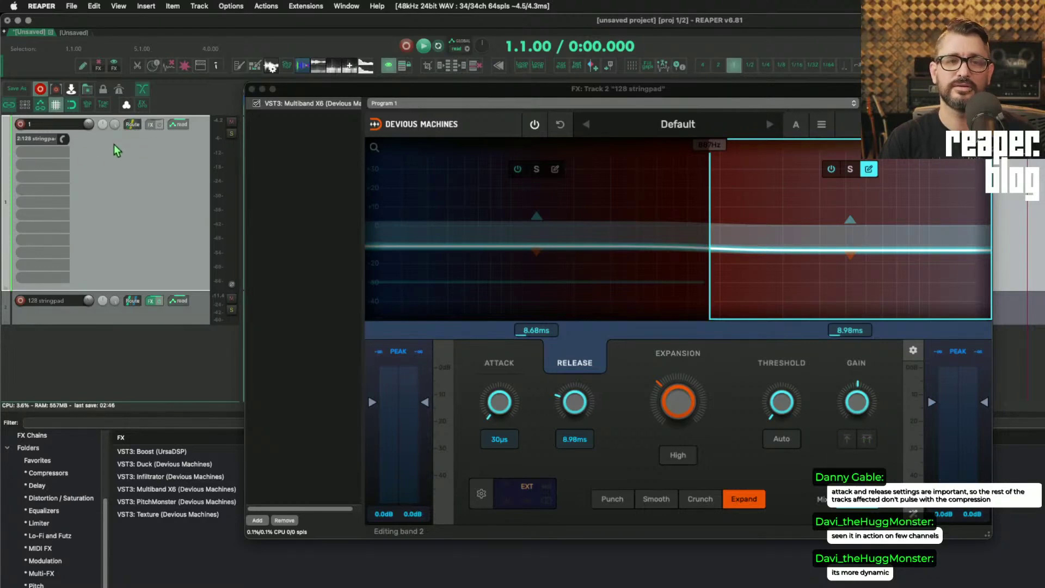
{"action": "left_click_drag", "start_coordinate": [440, 92], "coordinate": [382, 84]}
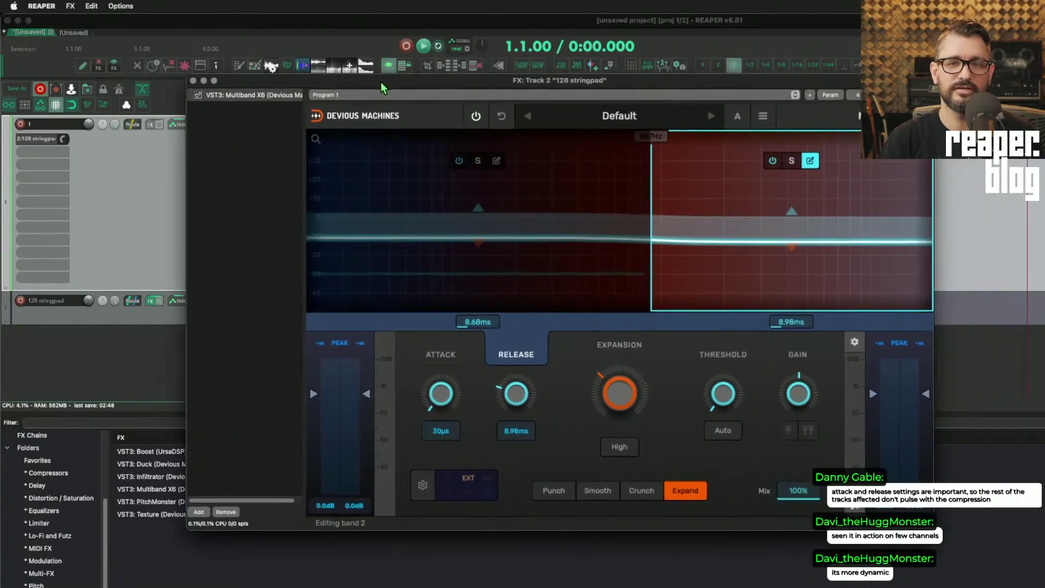
{"action": "key", "text": "space"}
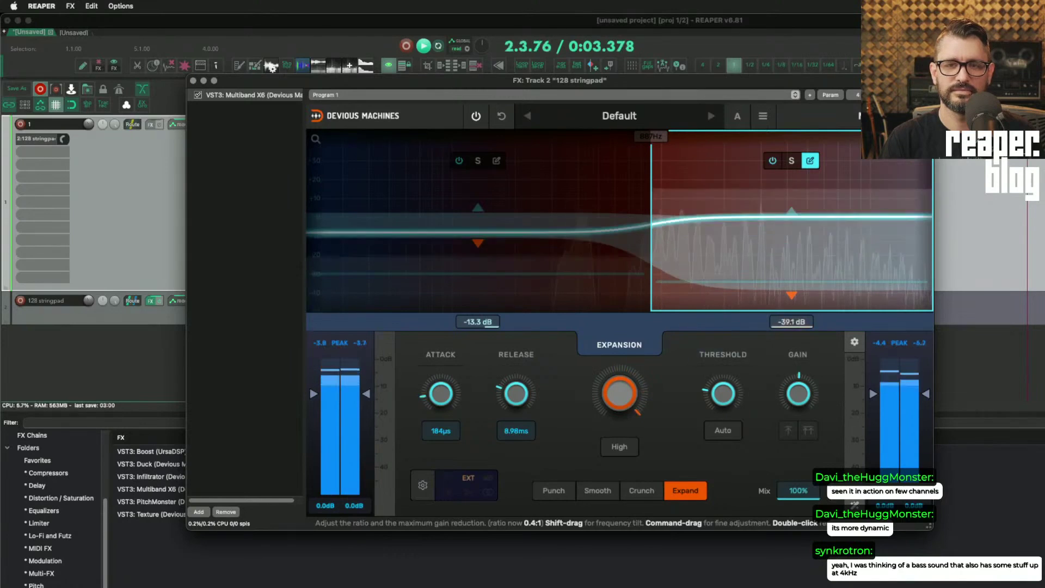
{"action": "left_click_drag", "start_coordinate": [622, 396], "coordinate": [623, 400]}
{"action": "left_click_drag", "start_coordinate": [442, 396], "coordinate": [442, 393]}
{"action": "mouse_move", "coordinate": [652, 401]}
{"action": "left_mouse_down"}
{"action": "mouse_move", "coordinate": [652, 443]}
{"action": "mouse_move", "coordinate": [651, 407]}
{"action": "left_mouse_up"}
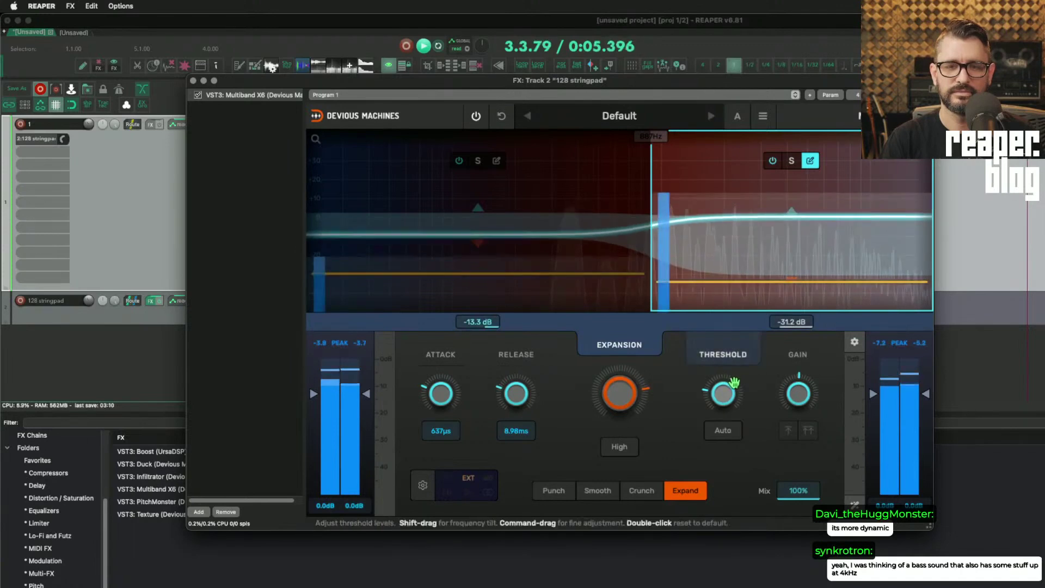
{"action": "left_click_drag", "start_coordinate": [732, 383], "coordinate": [733, 373]}
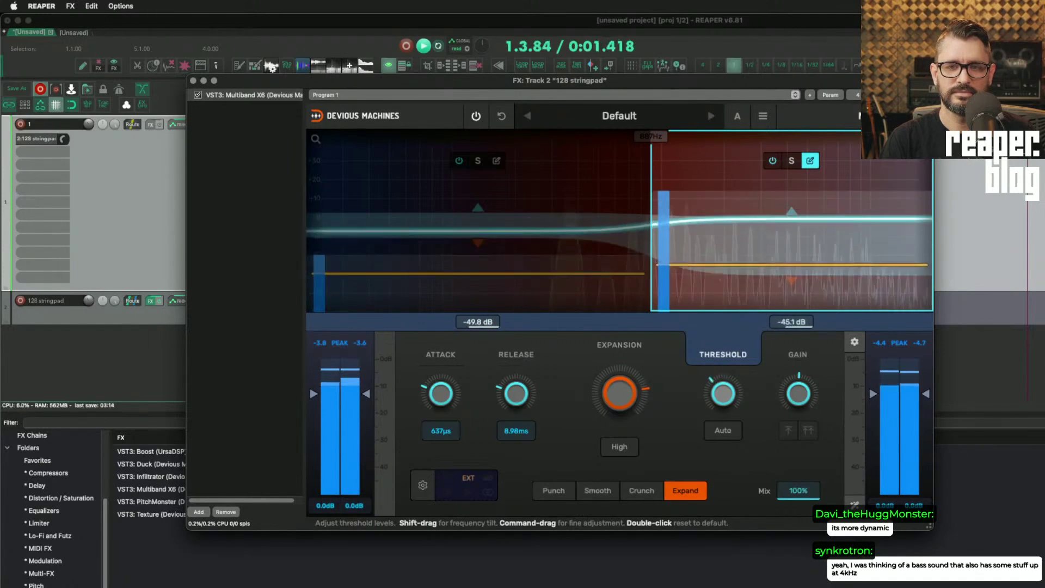
{"action": "left_click_drag", "start_coordinate": [720, 402], "coordinate": [720, 348]}
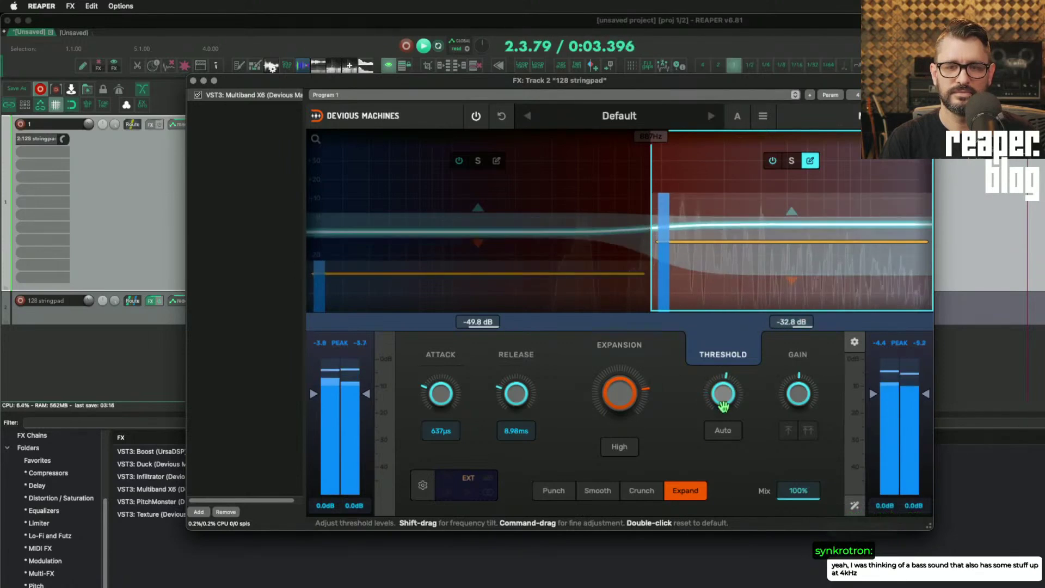
- Try the Wideband mode for the external sidechain with an adjusted filter, then go back to Multiband and close the settings
{"action": "left_click", "coordinate": [423, 486]}
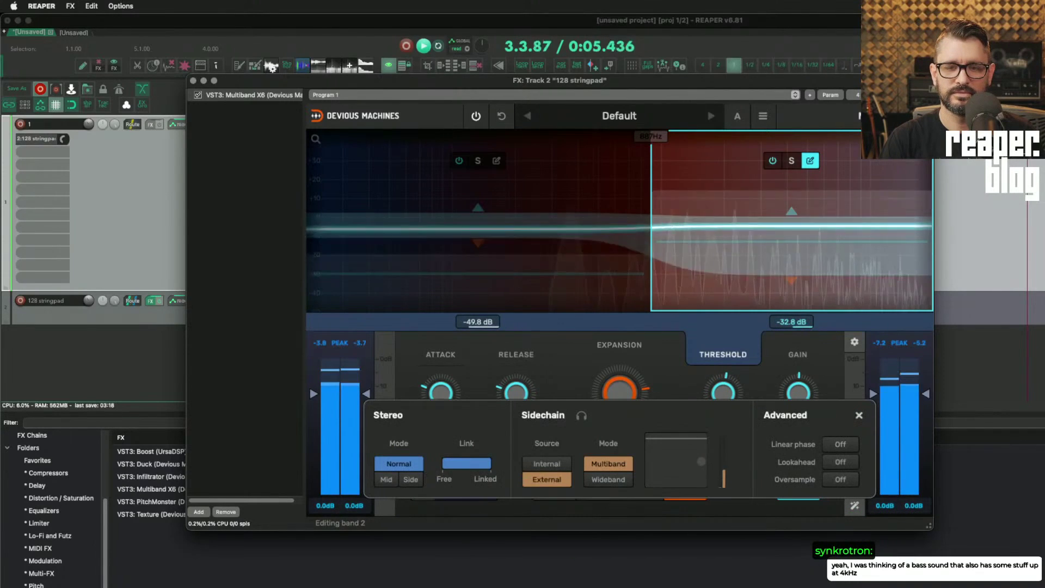
{"action": "left_click", "coordinate": [566, 475]}
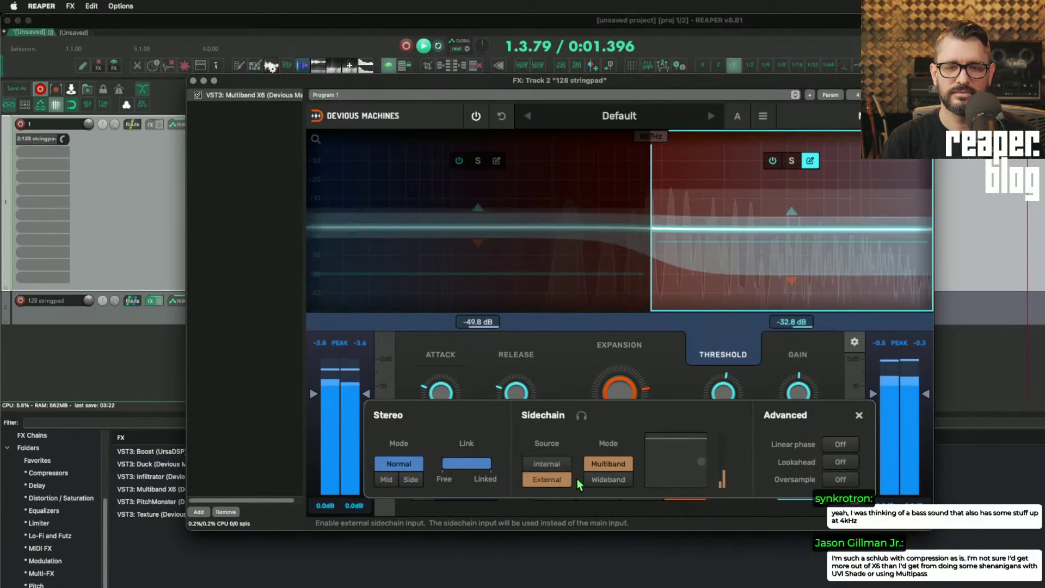
{"action": "left_click", "coordinate": [600, 481]}
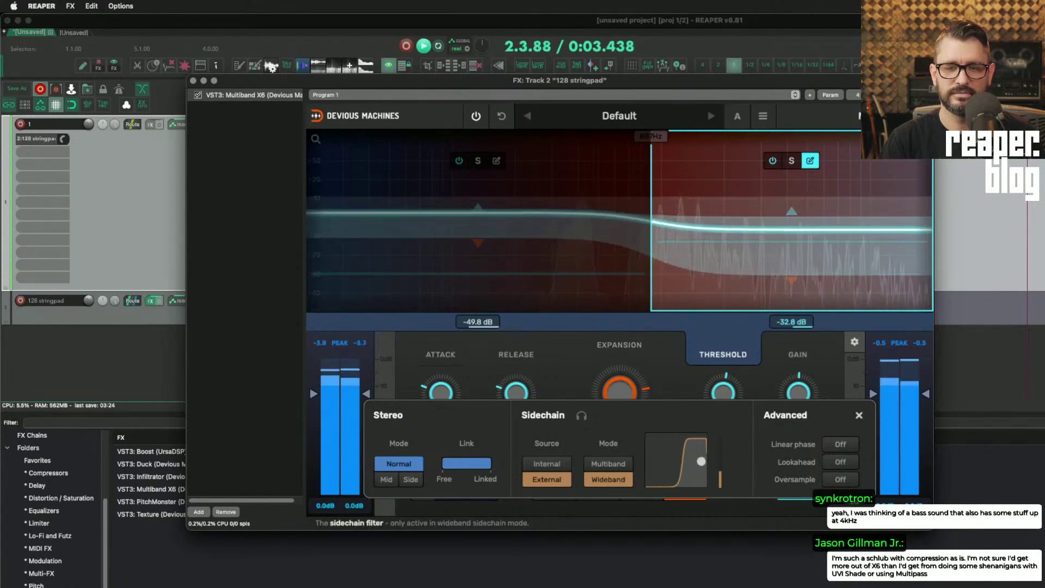
{"action": "mouse_move", "coordinate": [701, 461]}
{"action": "left_mouse_down"}
{"action": "mouse_move", "coordinate": [650, 459]}
{"action": "mouse_move", "coordinate": [662, 439]}
{"action": "mouse_move", "coordinate": [703, 453]}
{"action": "mouse_move", "coordinate": [699, 468]}
{"action": "left_mouse_up"}
{"action": "left_click", "coordinate": [617, 464]}
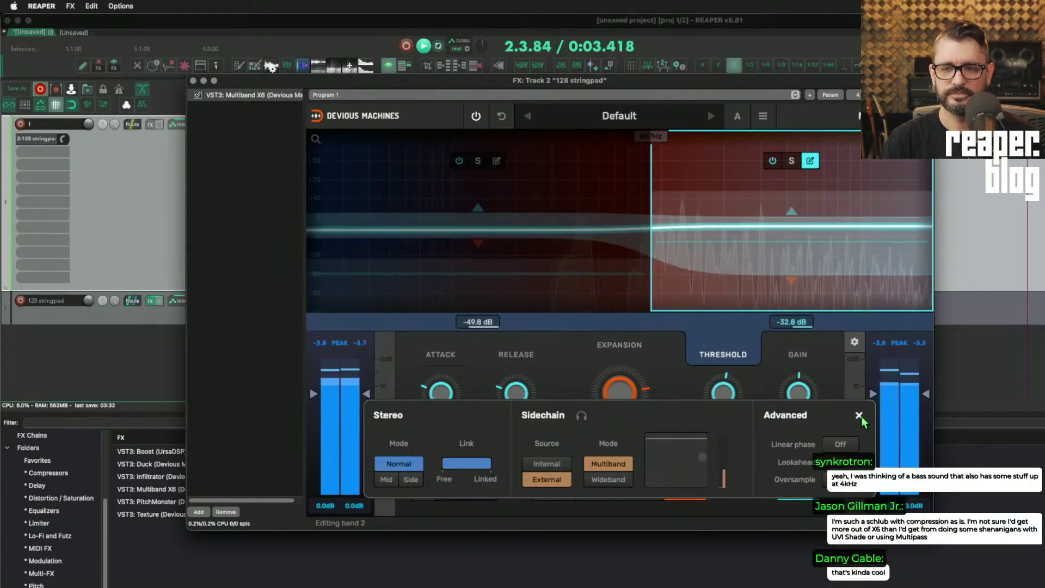
{"action": "left_click", "coordinate": [859, 415]}
- Stop playback, then set the upper band's expansion to -21.1 dB and its threshold to -24.9 dB
{"action": "key", "text": "space"}
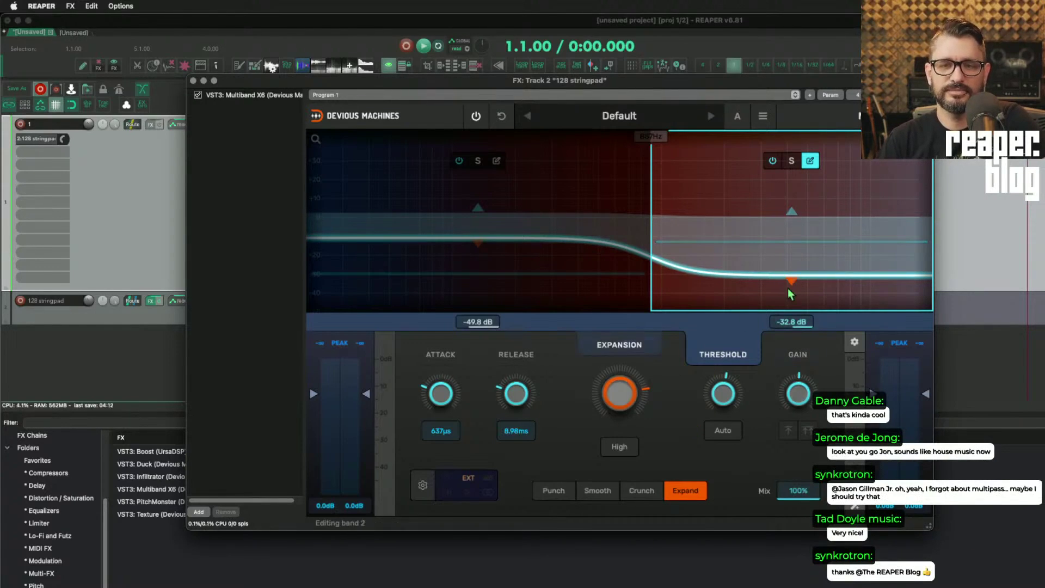
{"action": "left_click_drag", "start_coordinate": [789, 280], "coordinate": [764, 268]}
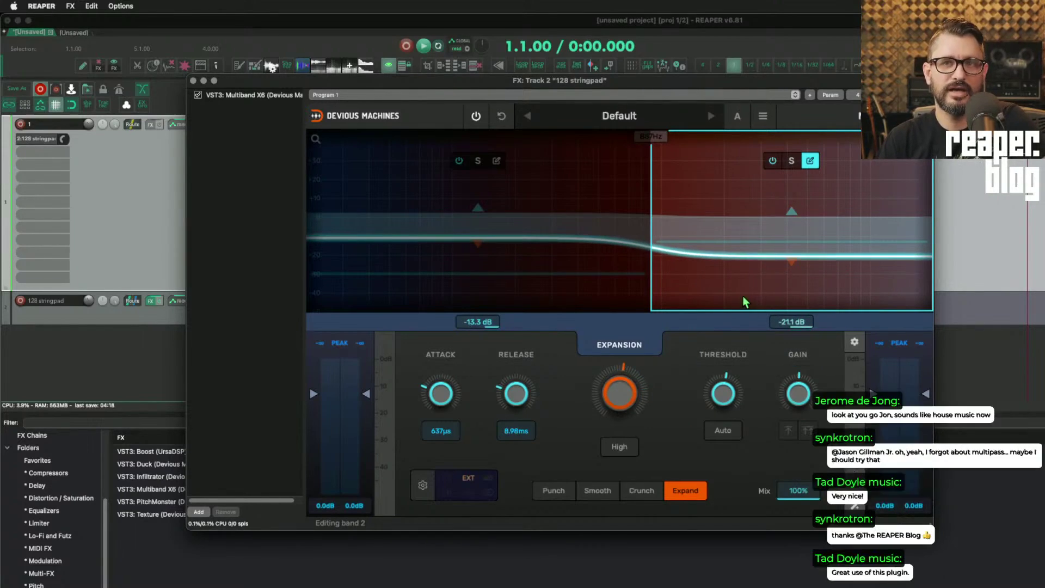
{"action": "left_click_drag", "start_coordinate": [806, 242], "coordinate": [807, 226]}
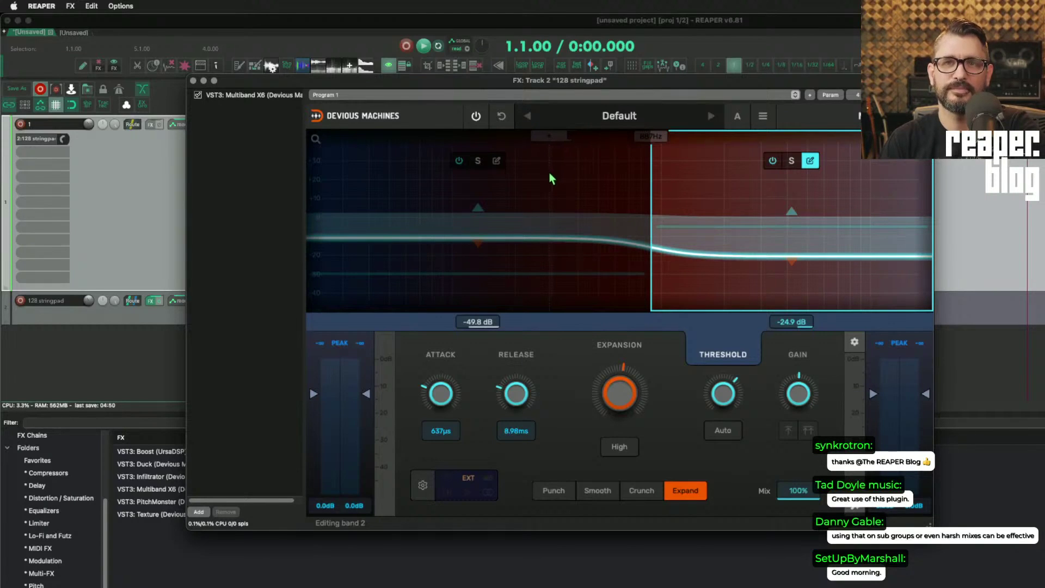
- Switch to Firefox, open the AVA Music Group virtual instruments page and view the UNITY Modern Trailer Synth product page
{"action": "type", "text": "ava"}
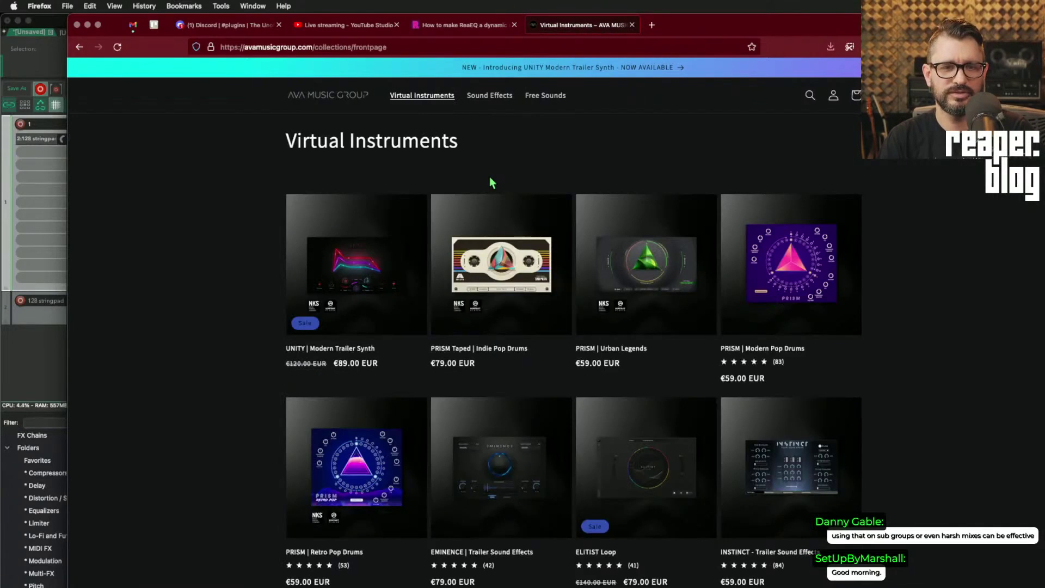
{"action": "left_click", "coordinate": [342, 256]}
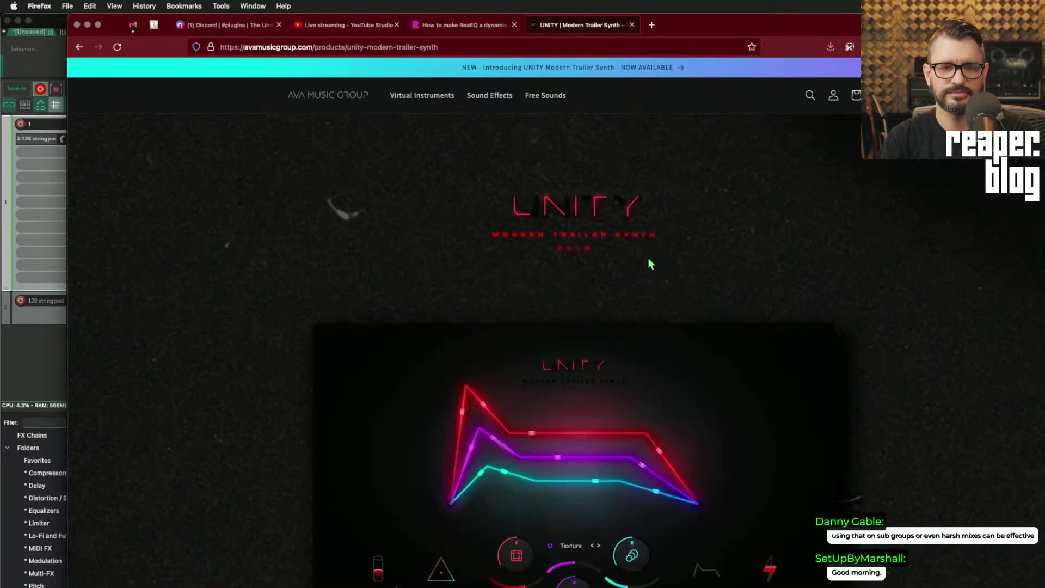
{"action": "scroll", "coordinate": [830, 321], "scroll_direction": "down", "scroll_amount": 4}
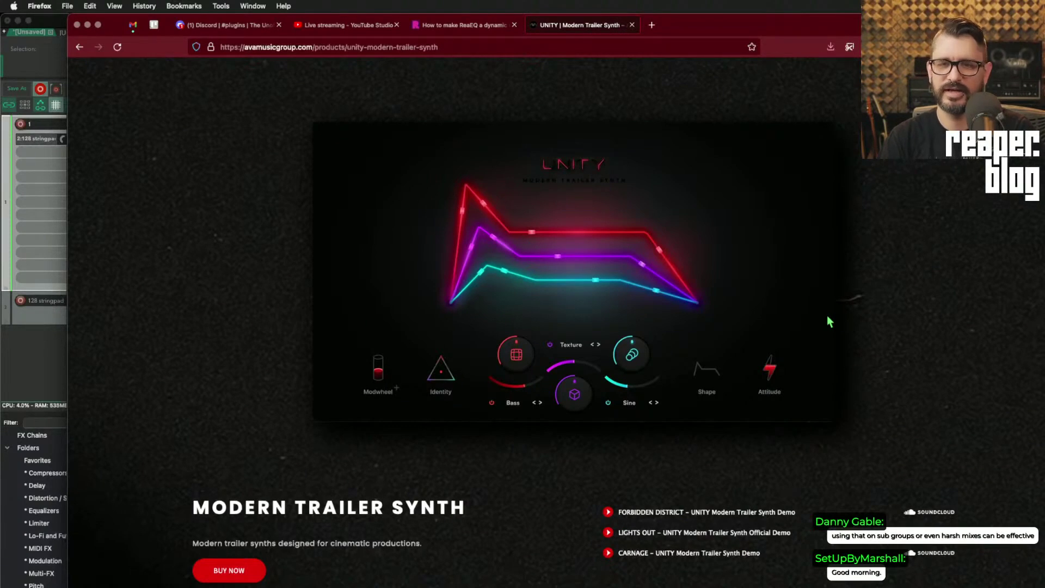
- Look over the UNITY Modern Trailer Synth product page, including its demo tracks, walkthrough video and sound engine overview
{"action": "scroll", "coordinate": [827, 320], "scroll_direction": "down", "scroll_amount": 5}
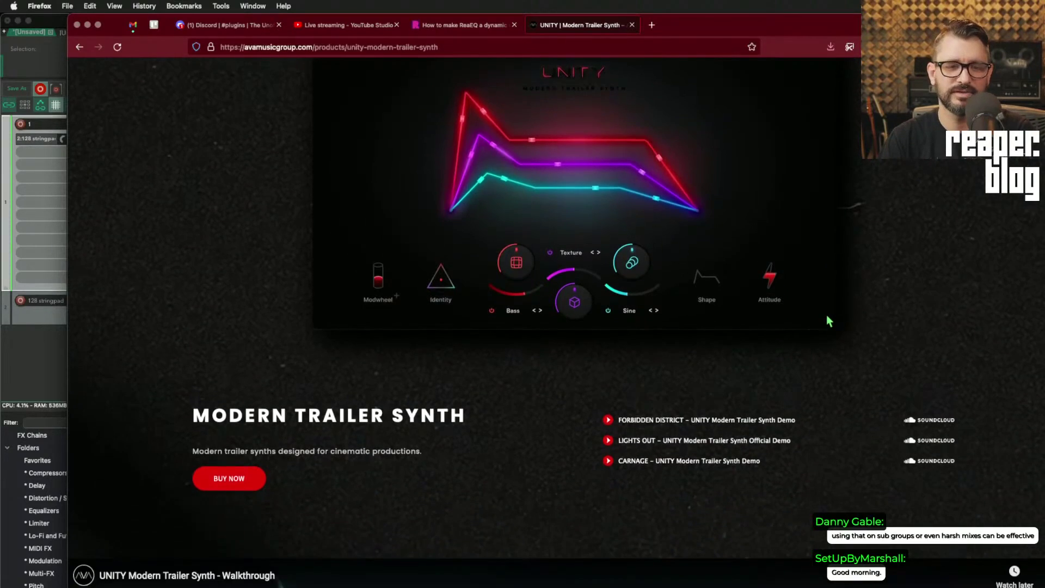
{"action": "scroll", "coordinate": [827, 322], "scroll_direction": "down", "scroll_amount": 10}
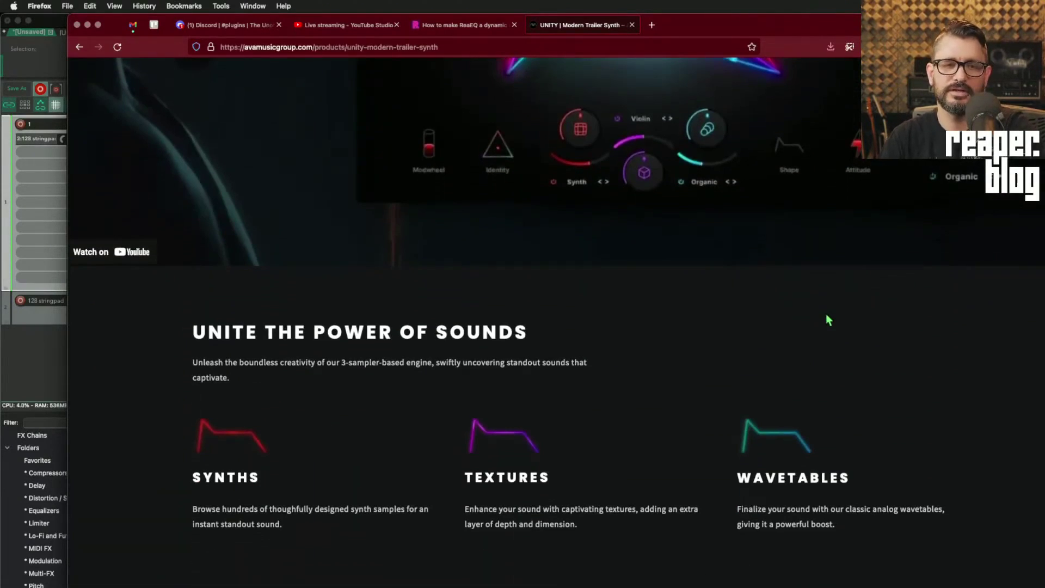
{"action": "scroll", "coordinate": [828, 320], "scroll_direction": "up", "scroll_amount": 6}
{"action": "scroll", "coordinate": [827, 319], "scroll_direction": "up", "scroll_amount": 2}
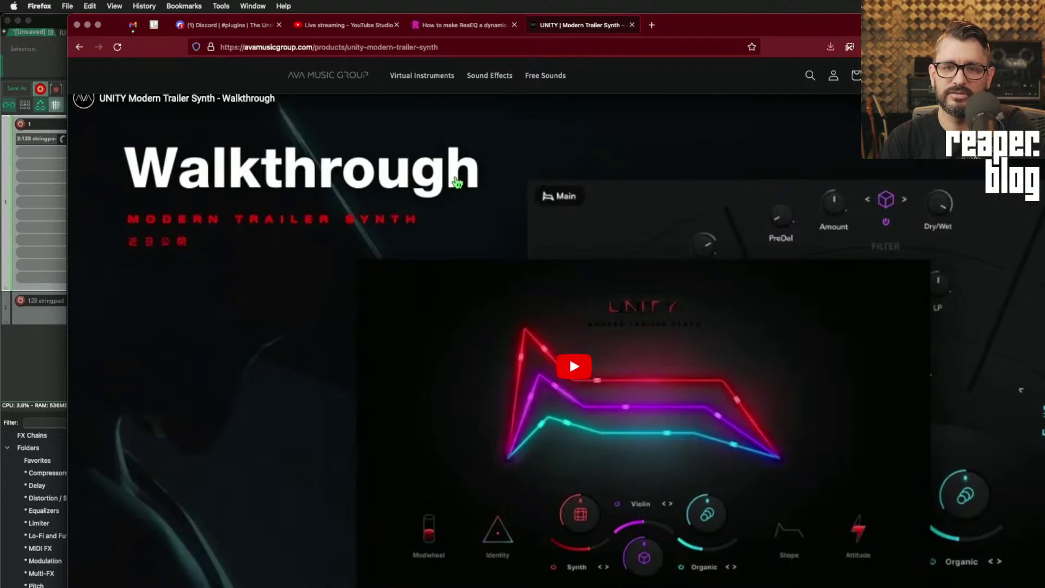
{"action": "scroll", "coordinate": [489, 357], "scroll_direction": "up", "scroll_amount": 5}
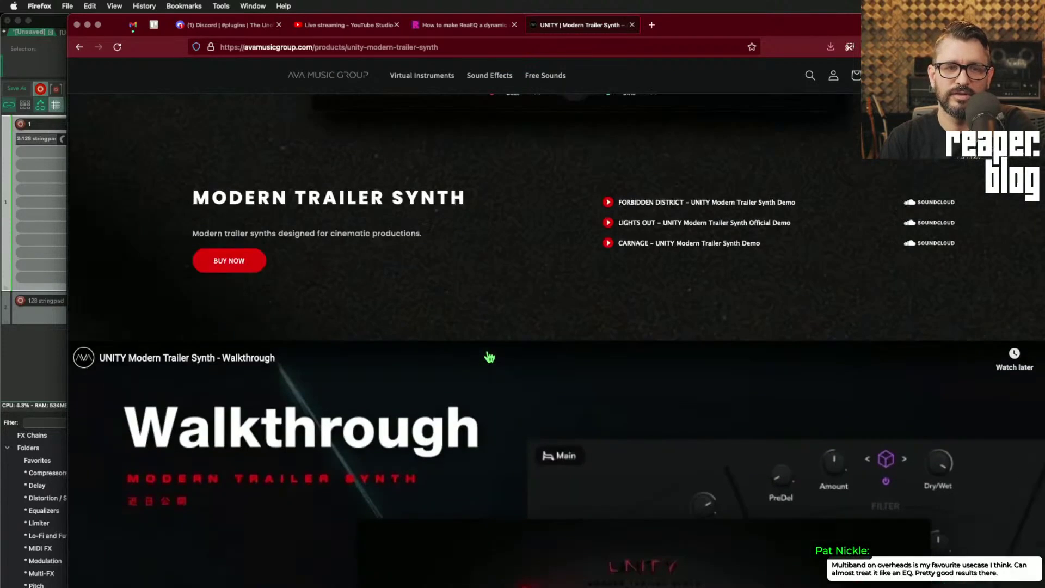
{"action": "scroll", "coordinate": [489, 357], "scroll_direction": "up", "scroll_amount": 10}
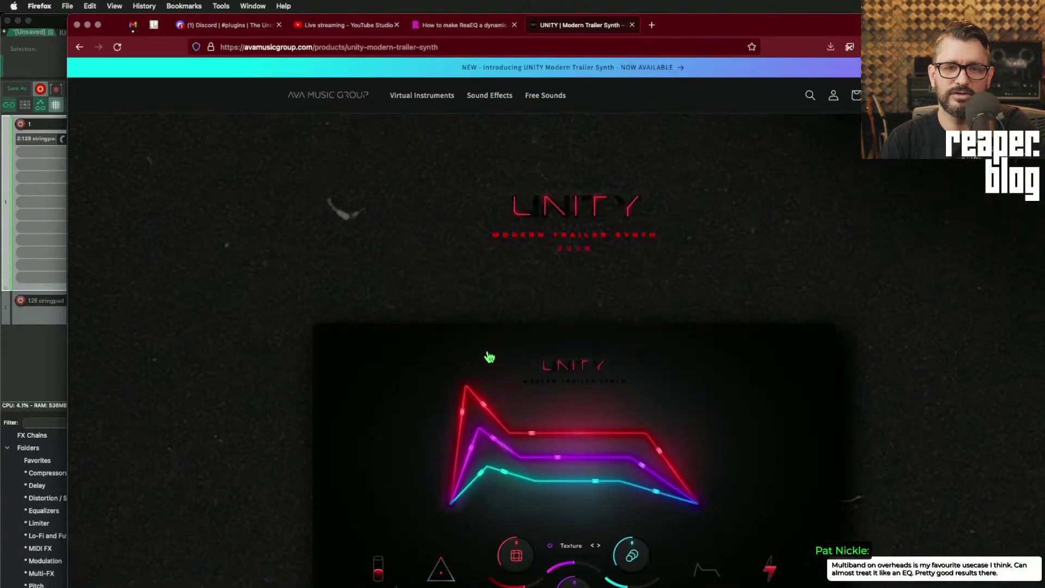
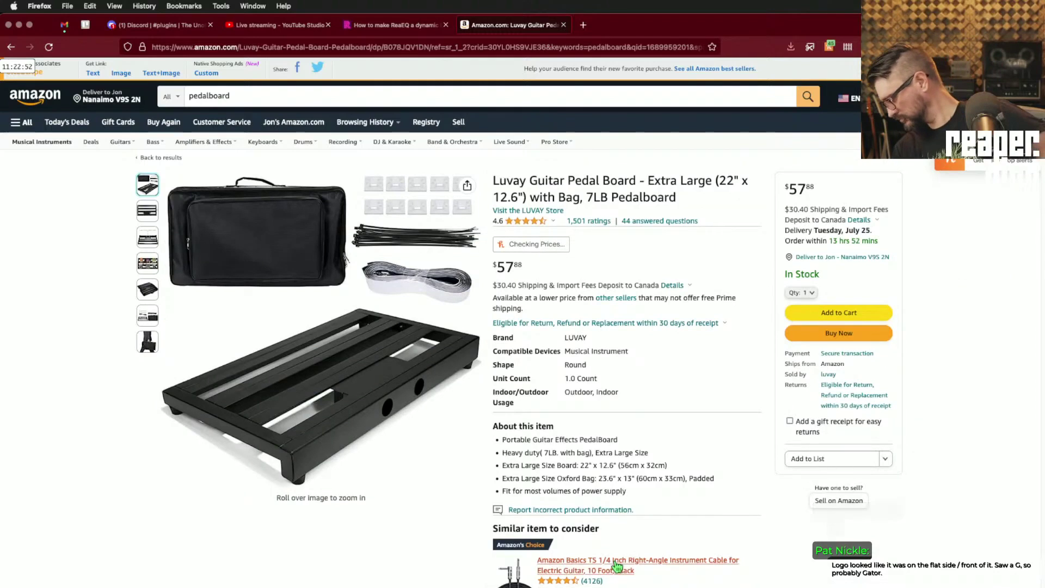
- Look through the Luvay Guitar Pedal Board's product images on Amazon and return to the pedalboard search results
{"action": "right_click", "coordinate": [617, 567]}
{"action": "left_click", "coordinate": [1002, 551]}
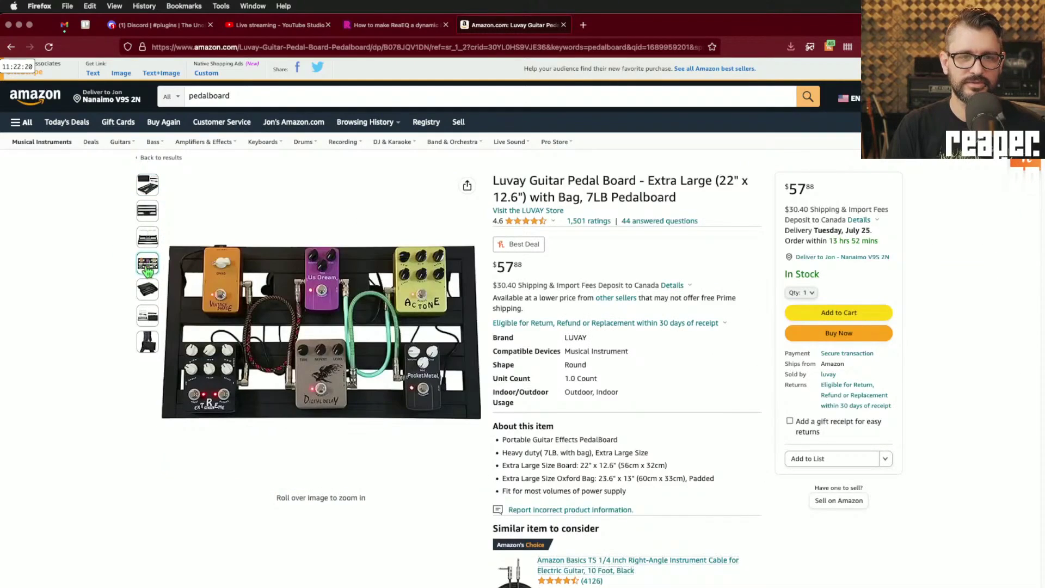
{"action": "mouse_move", "coordinate": [148, 344]}
{"action": "key", "text": "super+Left"}
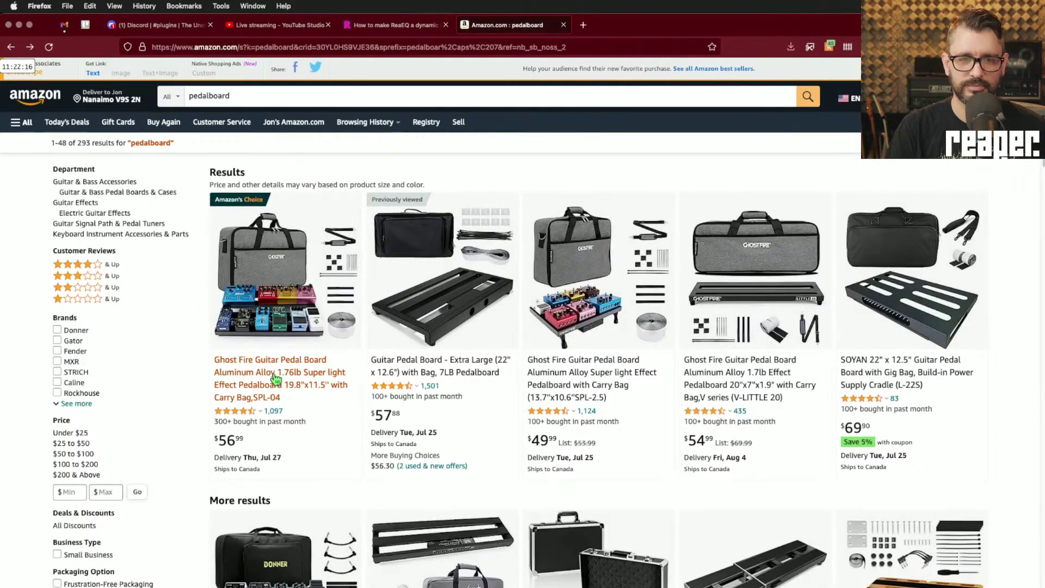
- Find the D'Addario XPND Pedal Board in the search results, open its listing and look through its product images
{"action": "scroll", "coordinate": [305, 380], "scroll_direction": "down", "scroll_amount": 2}
{"action": "scroll", "coordinate": [312, 380], "scroll_direction": "down", "scroll_amount": 3}
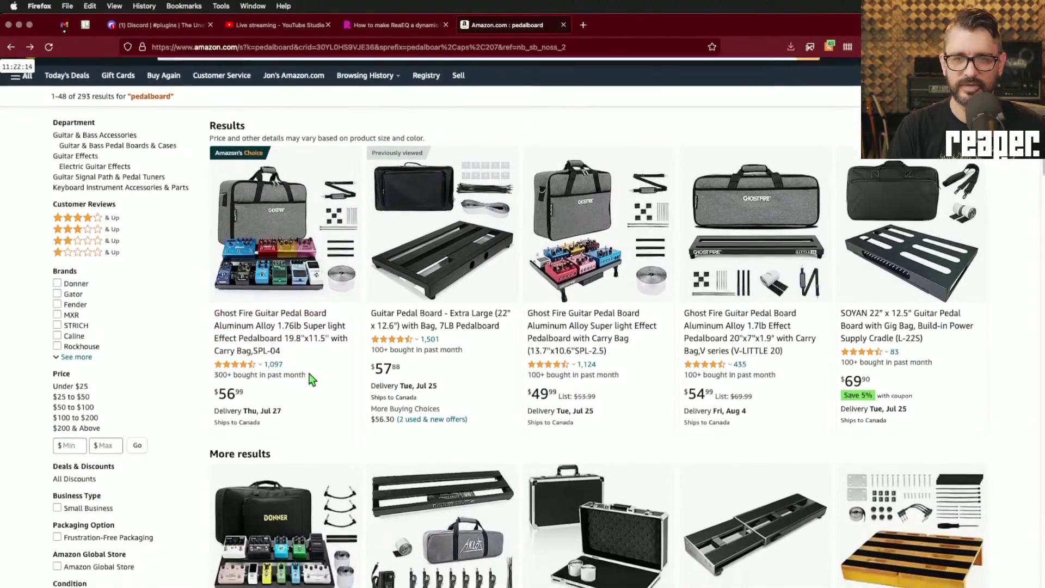
{"action": "scroll", "coordinate": [311, 380], "scroll_direction": "down", "scroll_amount": 5}
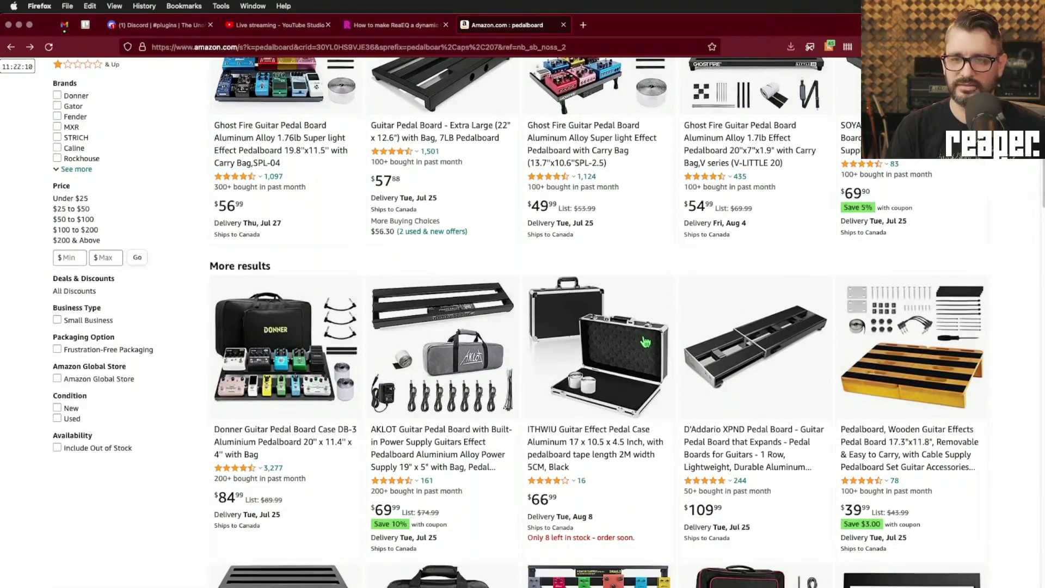
{"action": "left_click", "coordinate": [745, 355]}
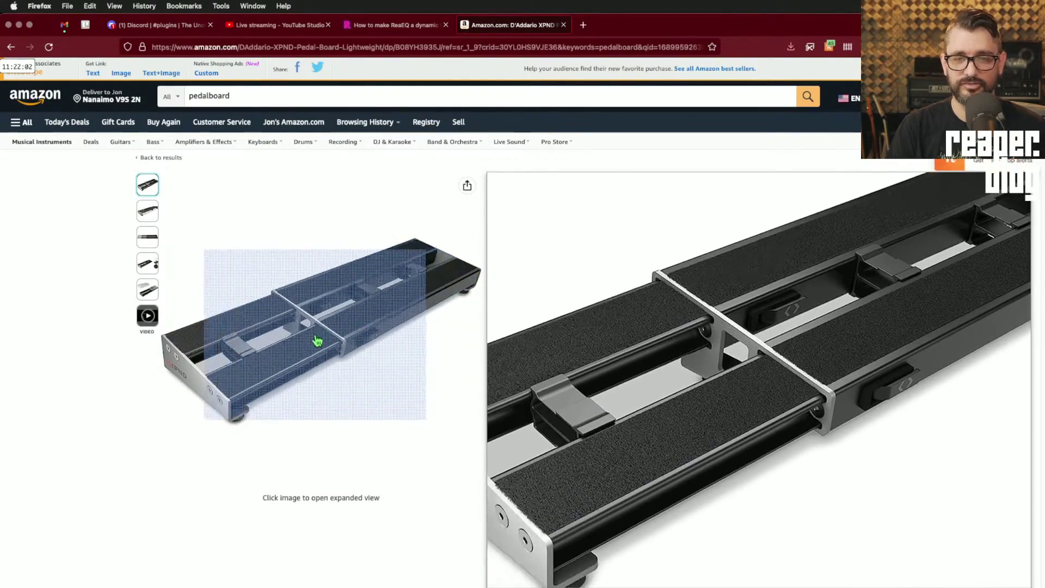
{"action": "mouse_move", "coordinate": [150, 219]}
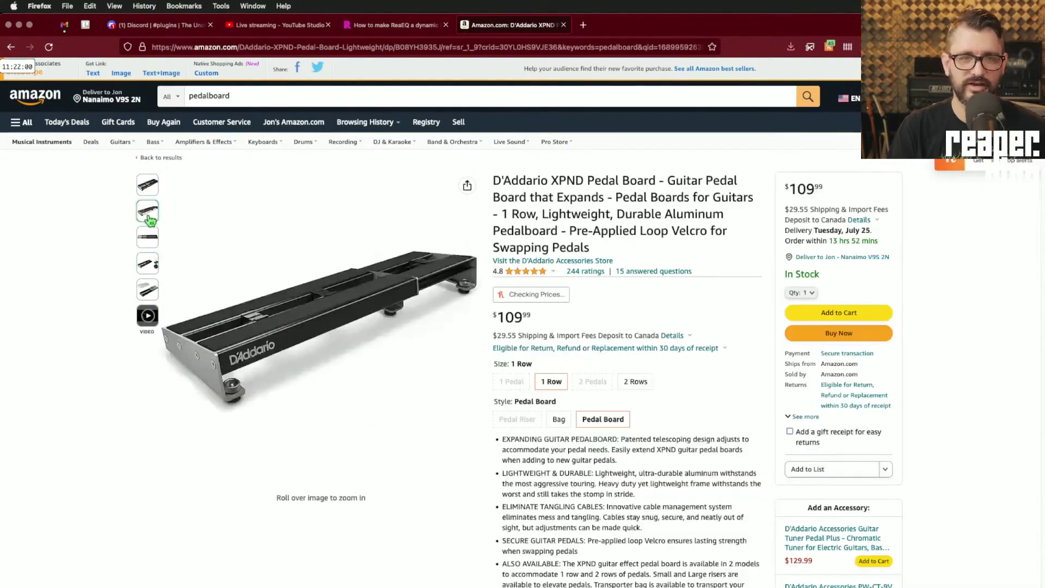
{"action": "mouse_move", "coordinate": [149, 240]}
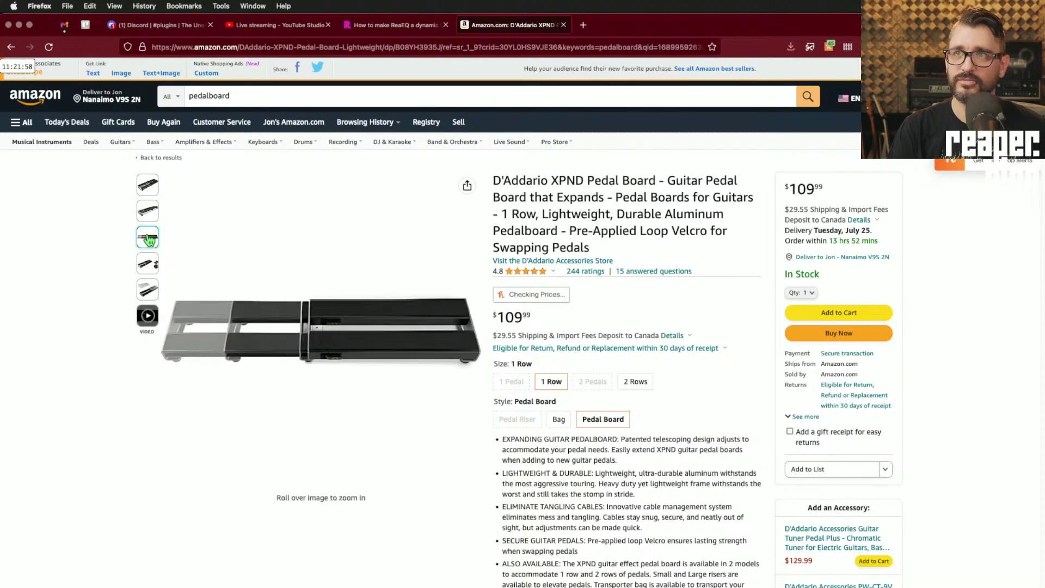
{"action": "mouse_move", "coordinate": [148, 263]}
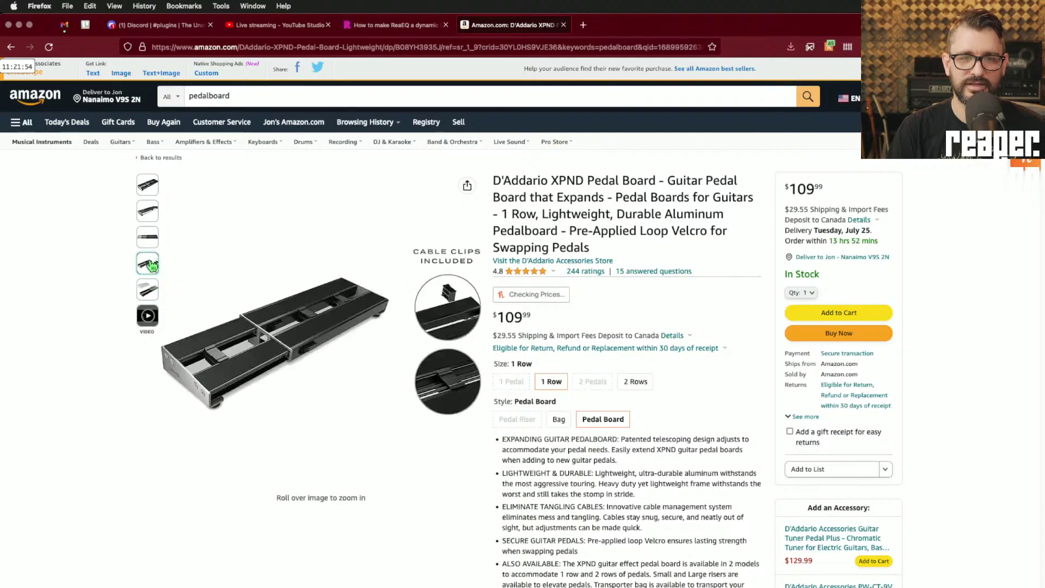
{"action": "mouse_move", "coordinate": [207, 290]}
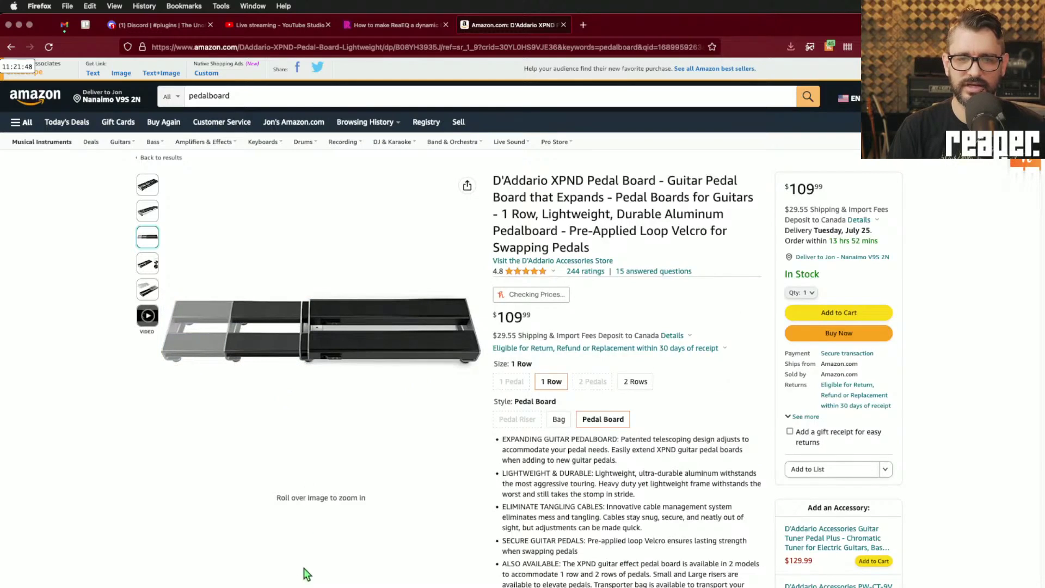
- Choose the 2 Rows size of the D'Addario XPND, examine its images including the enlarged view, and return to the search results
{"action": "left_click", "coordinate": [637, 386]}
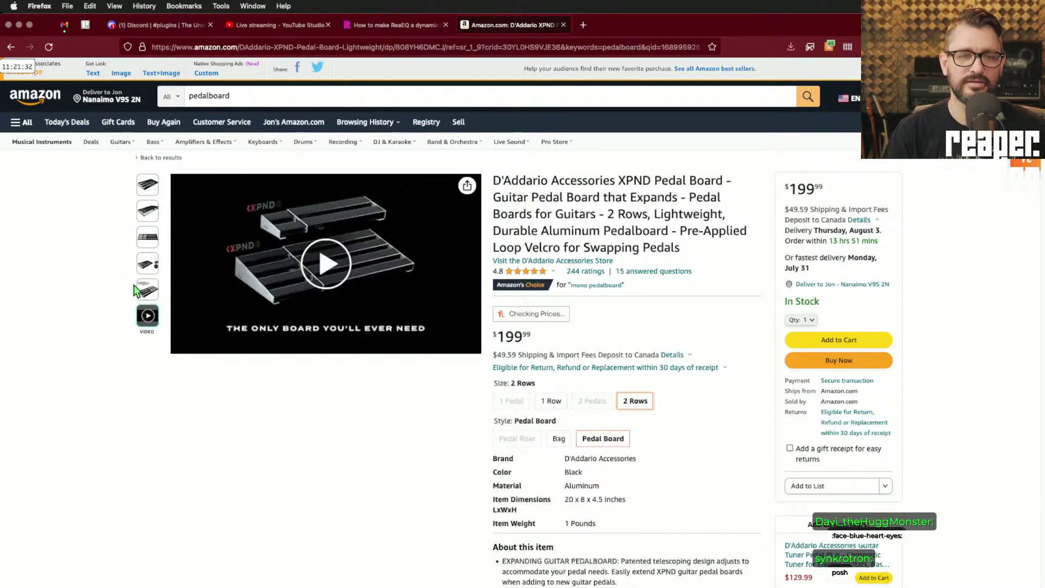
{"action": "mouse_move", "coordinate": [155, 294]}
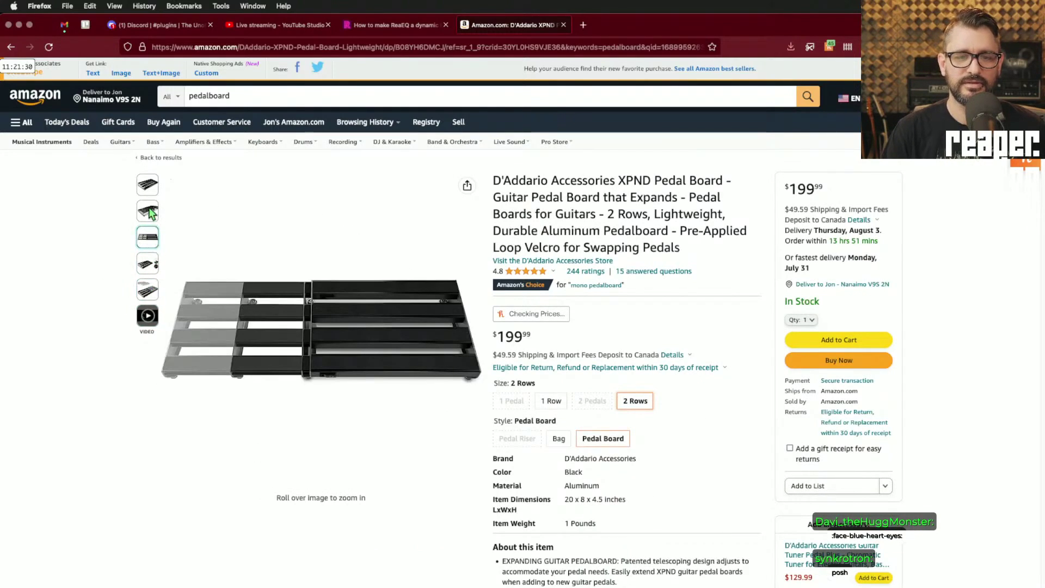
{"action": "mouse_move", "coordinate": [155, 188]}
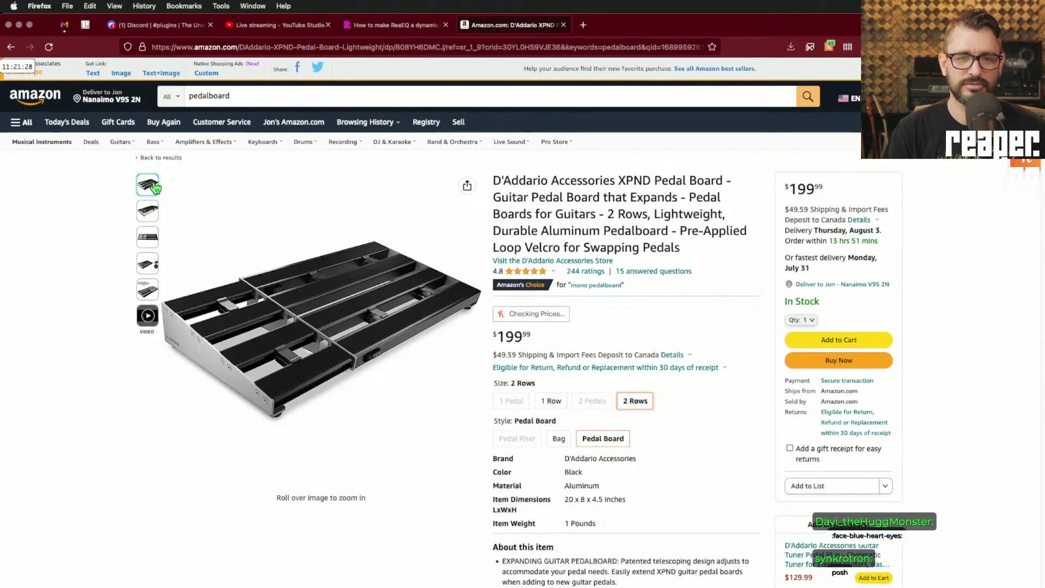
{"action": "mouse_move", "coordinate": [303, 334]}
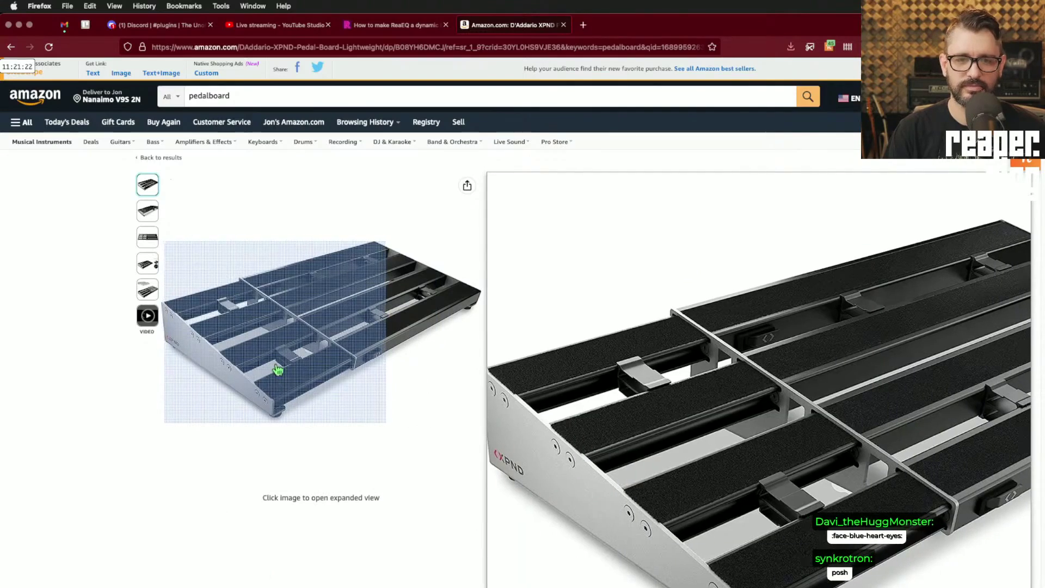
{"action": "left_click", "coordinate": [276, 368]}
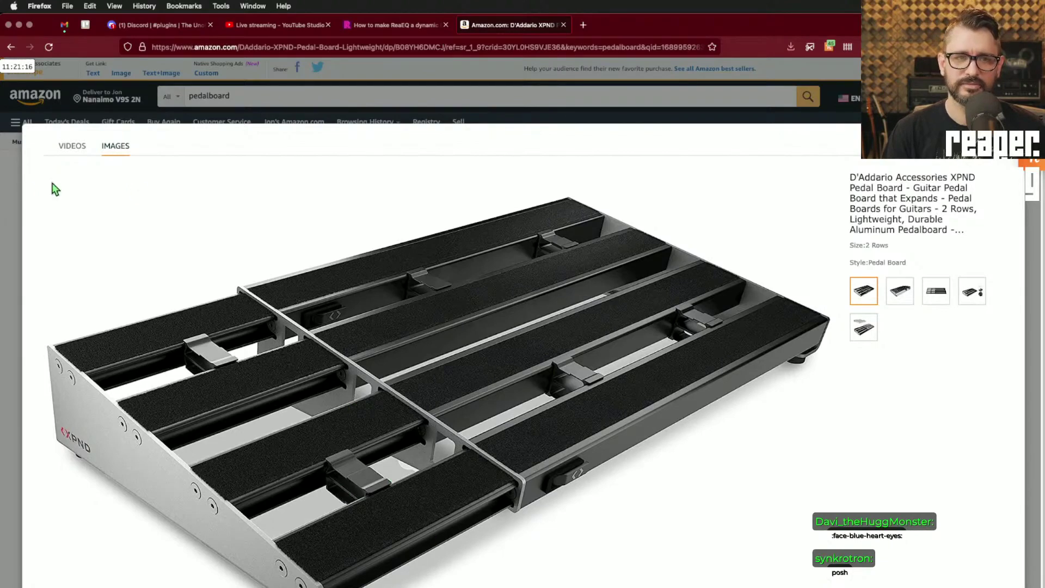
{"action": "left_click", "coordinate": [15, 184]}
{"action": "key", "text": "super+Left"}
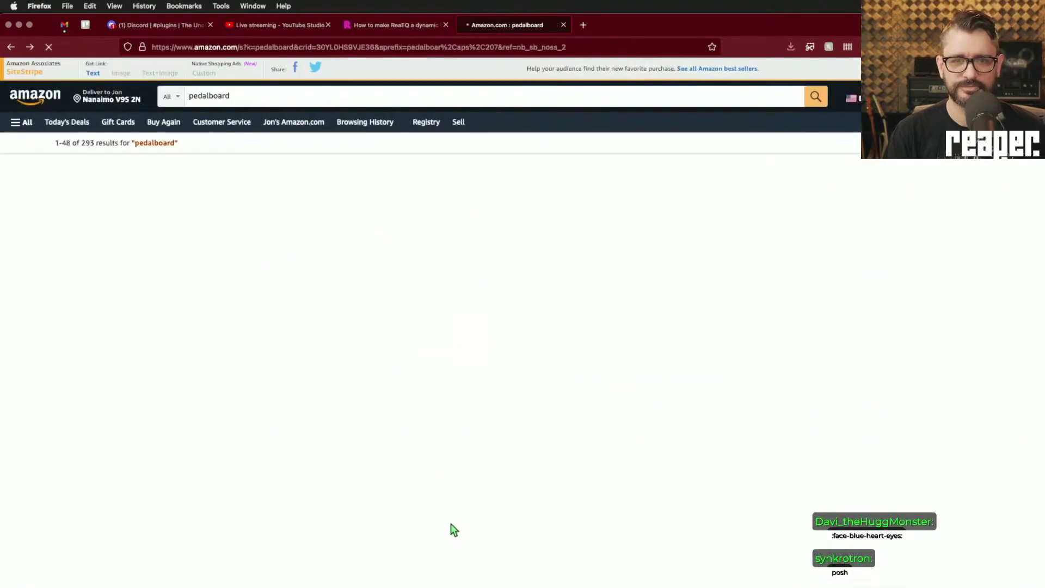
- Find the Saycker Pedalboard further down the search results, open its listing and view its product images and details
{"action": "scroll", "coordinate": [523, 561], "scroll_direction": "down", "scroll_amount": 3}
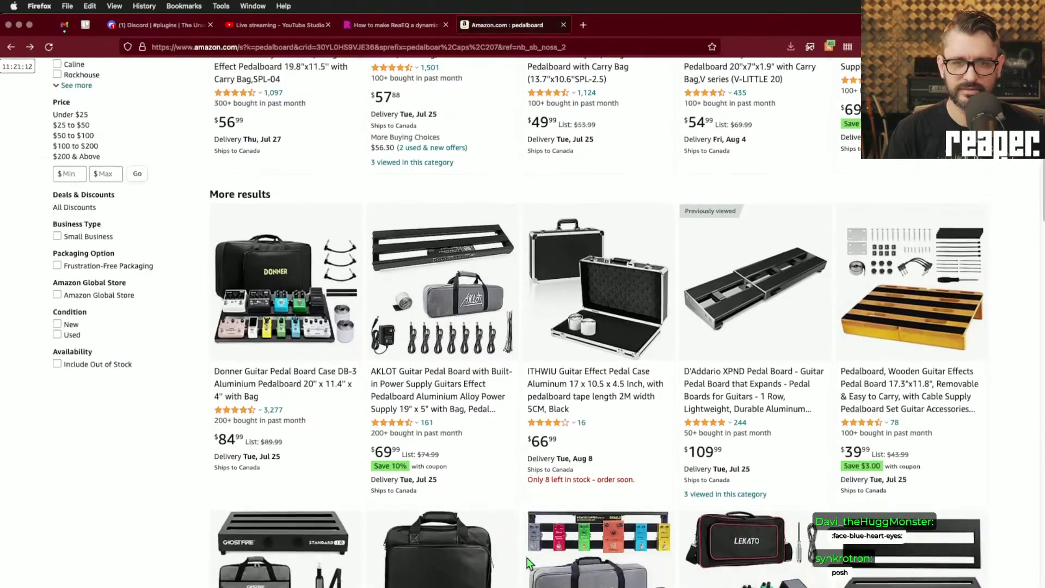
{"action": "scroll", "coordinate": [527, 564], "scroll_direction": "down", "scroll_amount": 10}
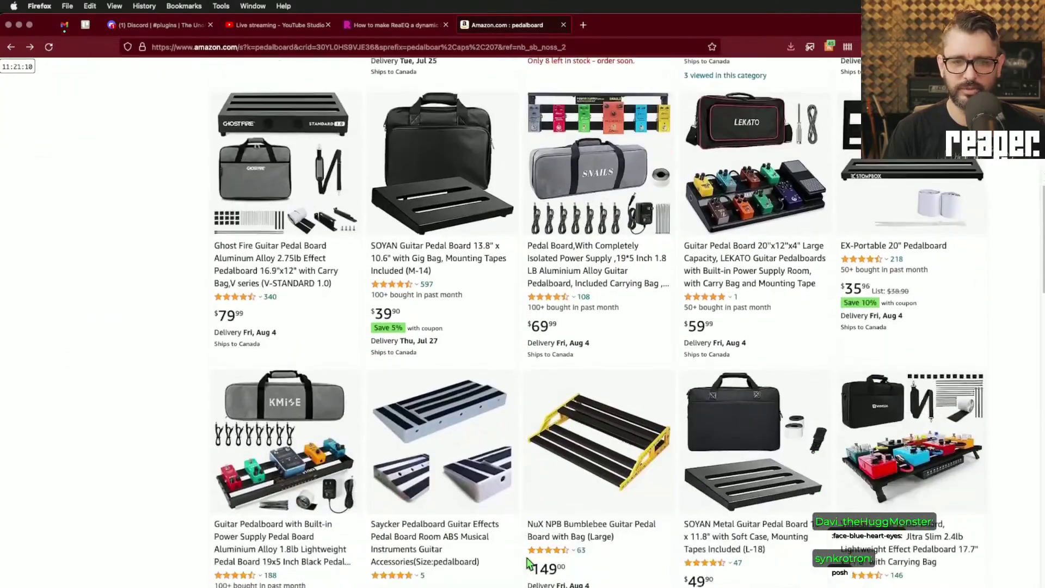
{"action": "scroll", "coordinate": [527, 563], "scroll_direction": "down", "scroll_amount": 4}
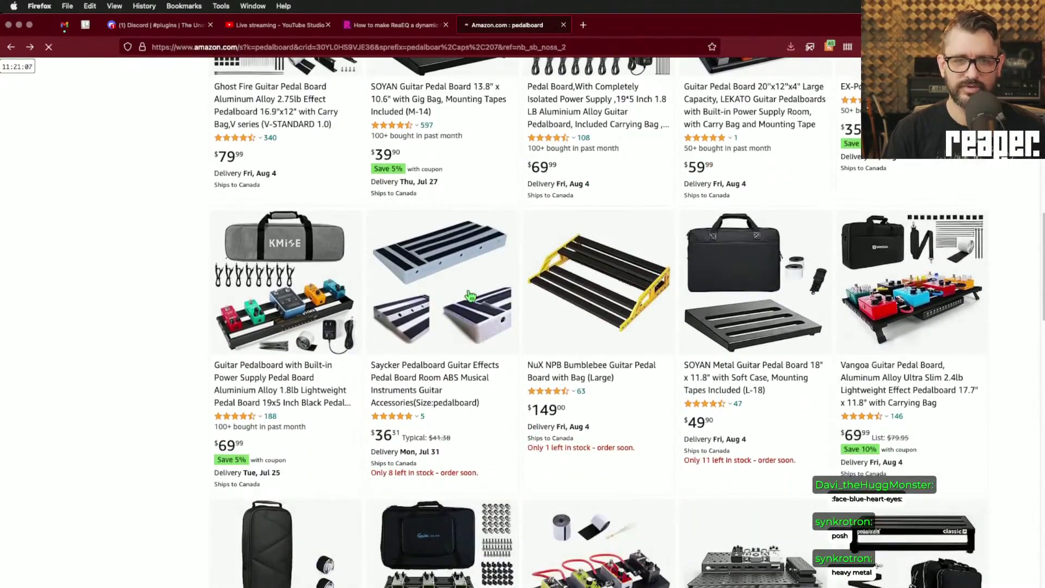
{"action": "left_click", "coordinate": [470, 296]}
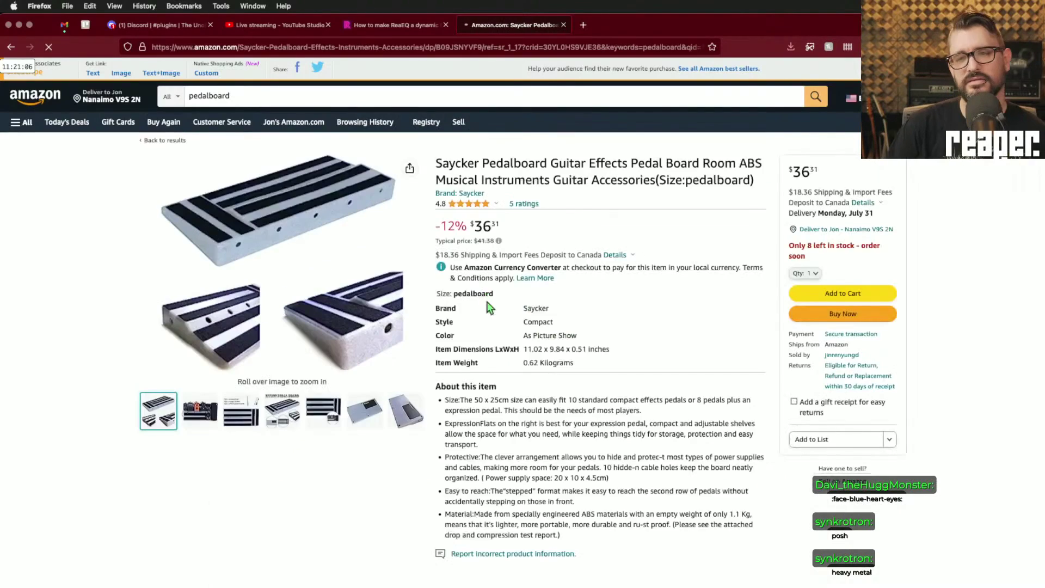
{"action": "mouse_move", "coordinate": [392, 223]}
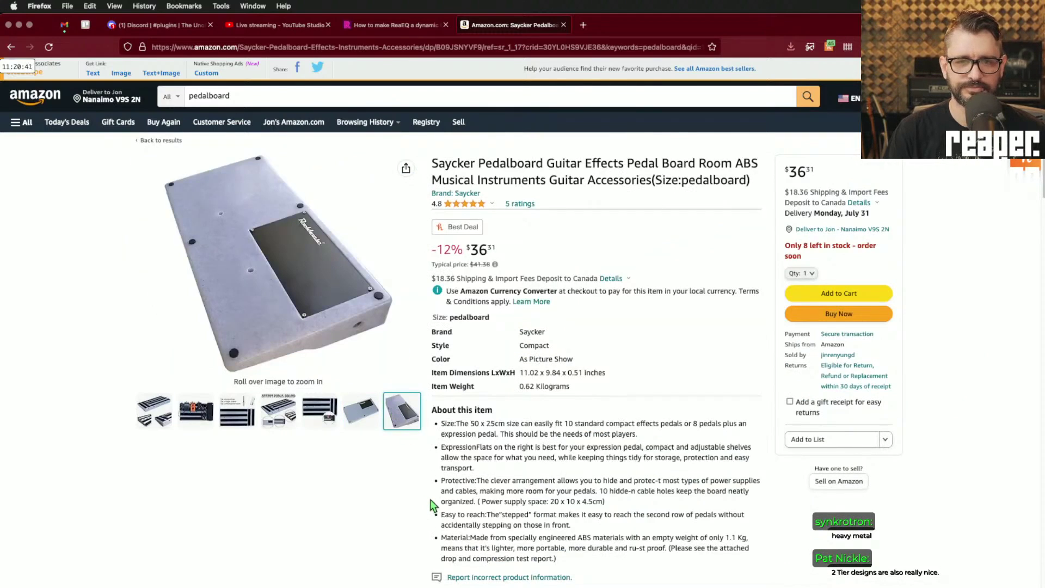
{"action": "scroll", "coordinate": [432, 505], "scroll_direction": "down", "scroll_amount": 2}
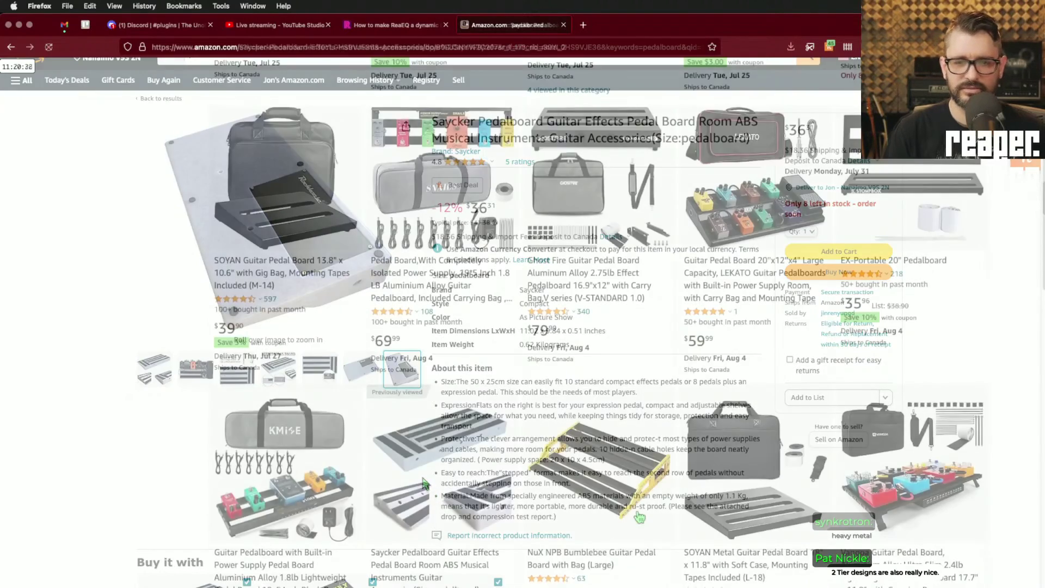
- View the NuX NPB Bumblebee pedalboard up close, then look through the Holeyboard 123 Complete Pedalboard's product images
{"action": "left_click", "coordinate": [649, 513]}
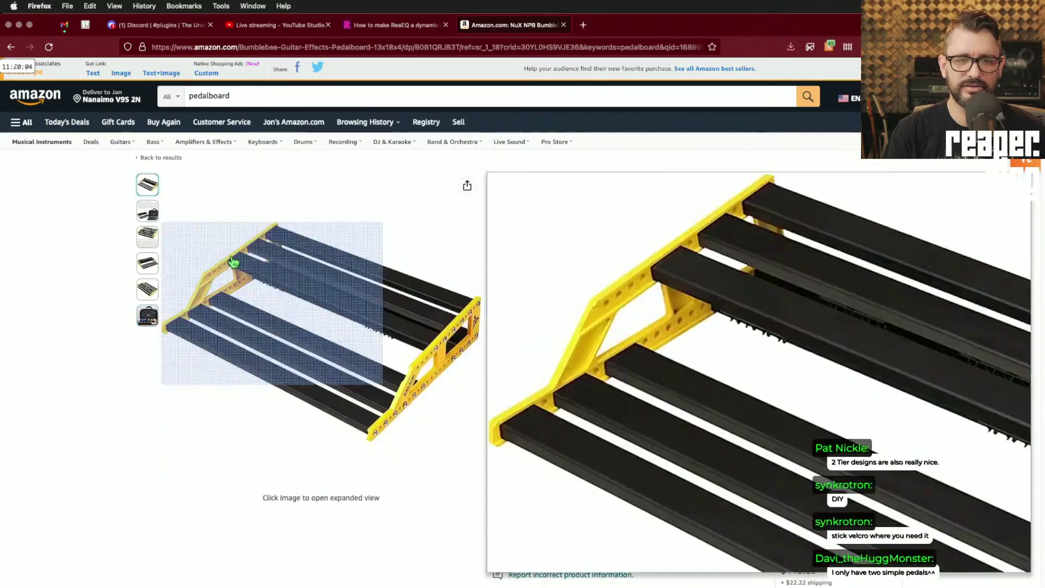
{"action": "key", "text": "super+Left"}
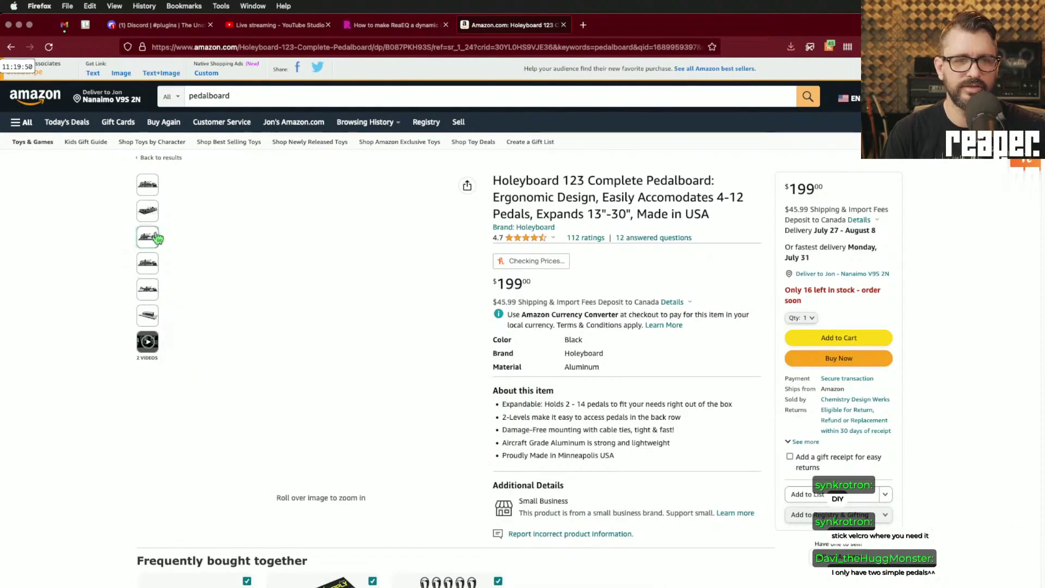
{"action": "mouse_move", "coordinate": [155, 237]}
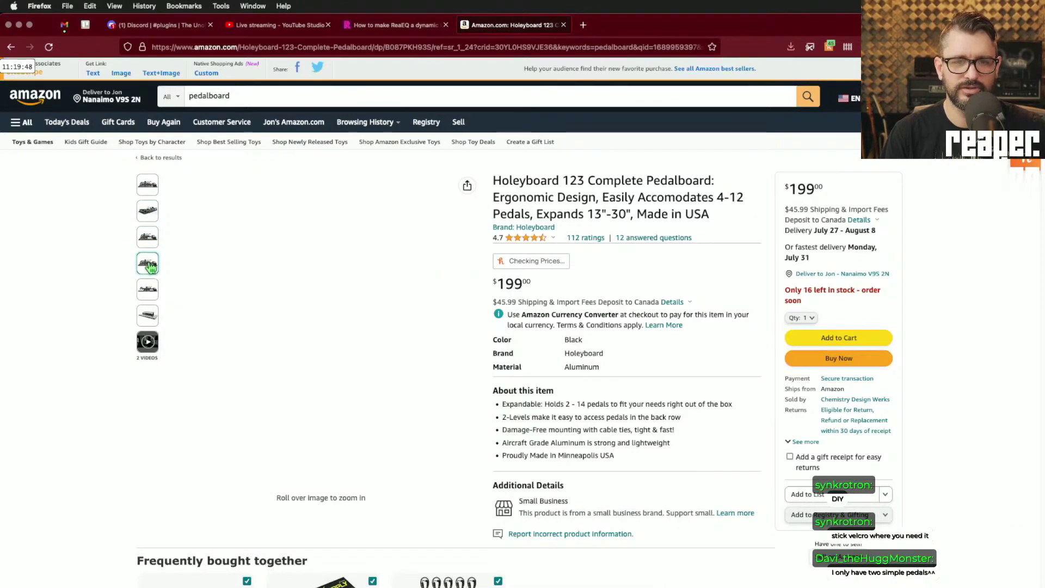
{"action": "mouse_move", "coordinate": [148, 316]}
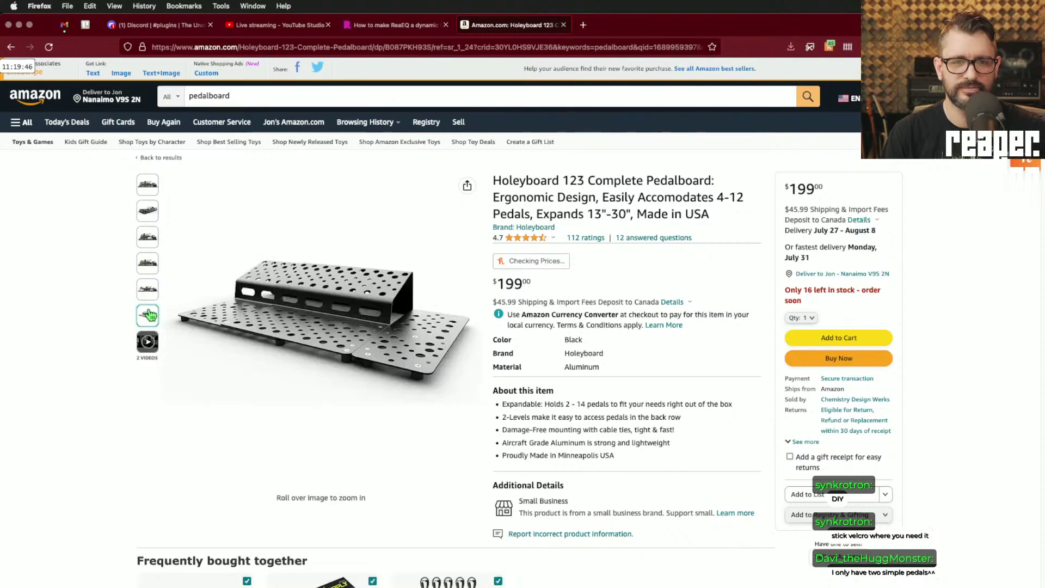
{"action": "mouse_move", "coordinate": [361, 377]}
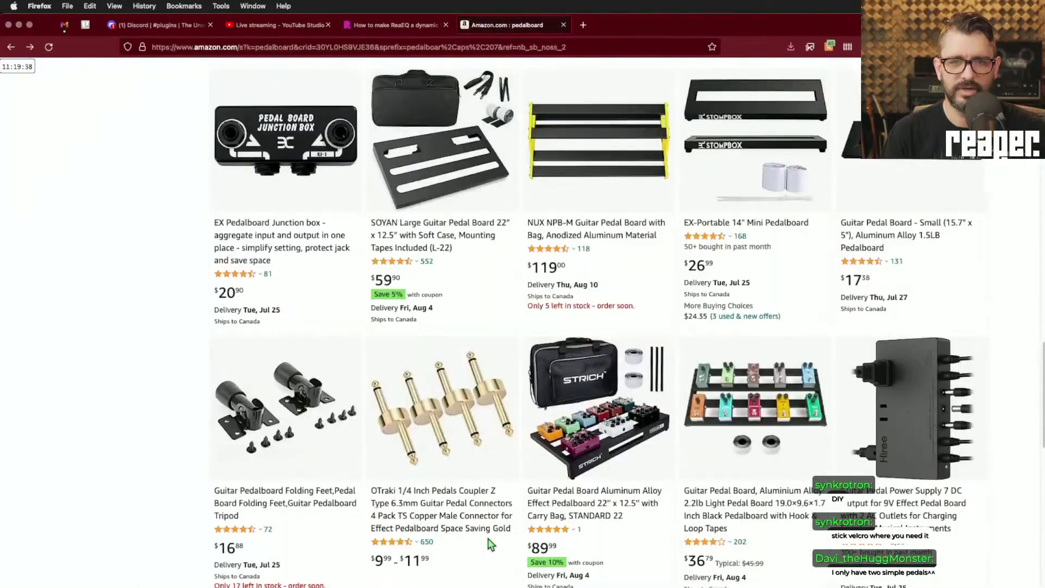
- Browse the remaining pedalboard search results and go back to the beginning of the list
{"action": "scroll", "coordinate": [490, 544], "scroll_direction": "down", "scroll_amount": 1}
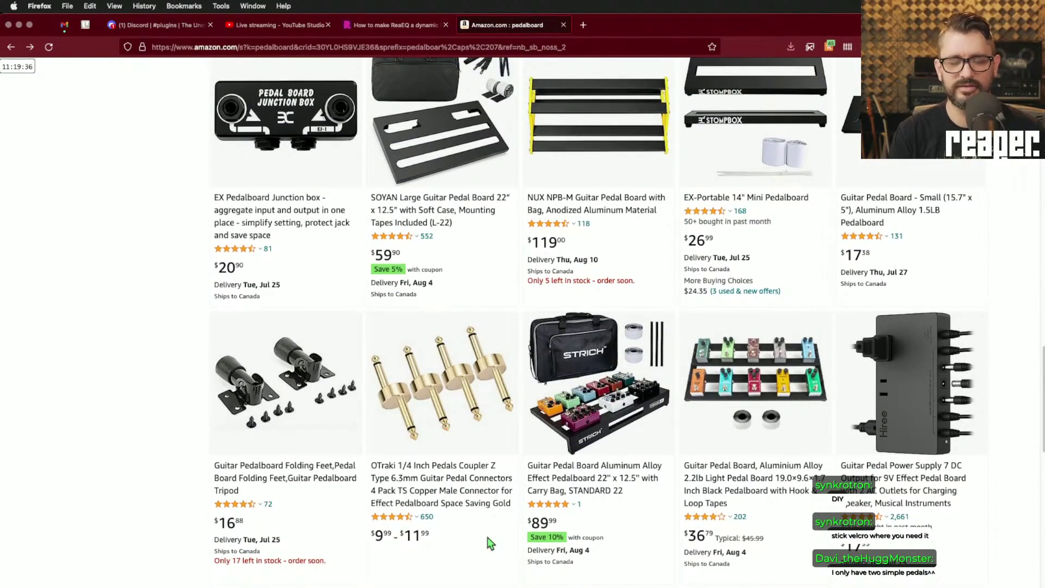
{"action": "scroll", "coordinate": [490, 544], "scroll_direction": "up", "scroll_amount": 10}
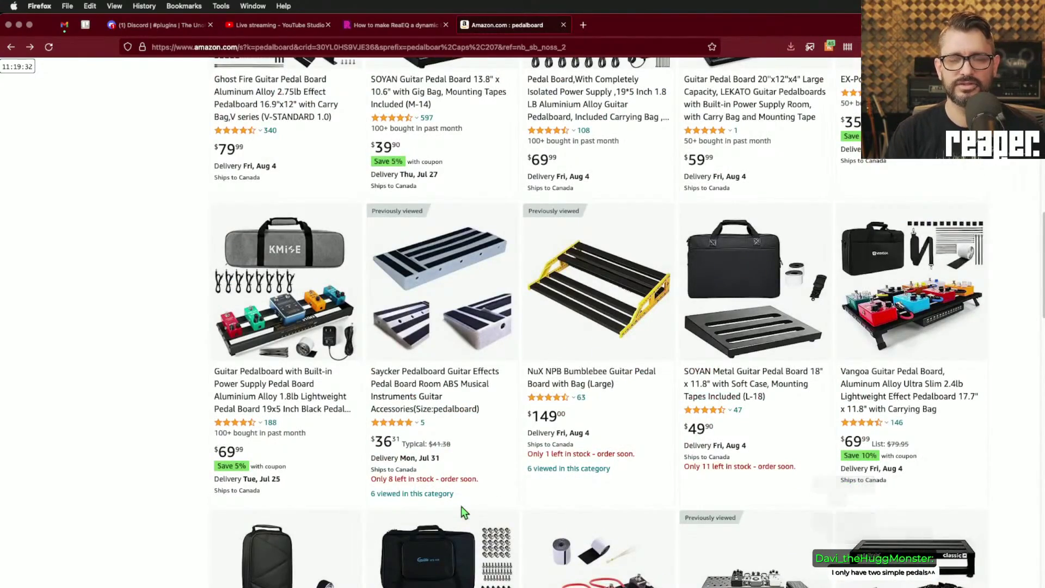
{"action": "scroll", "coordinate": [462, 512], "scroll_direction": "up", "scroll_amount": 6}
{"action": "scroll", "coordinate": [450, 495], "scroll_direction": "up", "scroll_amount": 8}
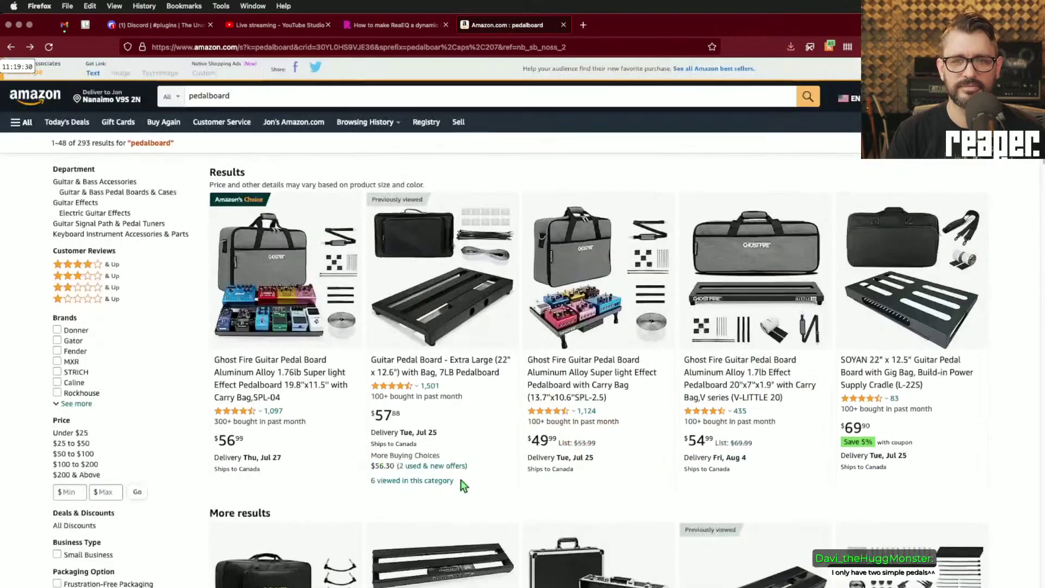
- Search Amazon for "under bed bin"
{"action": "left_click", "coordinate": [362, 96]}
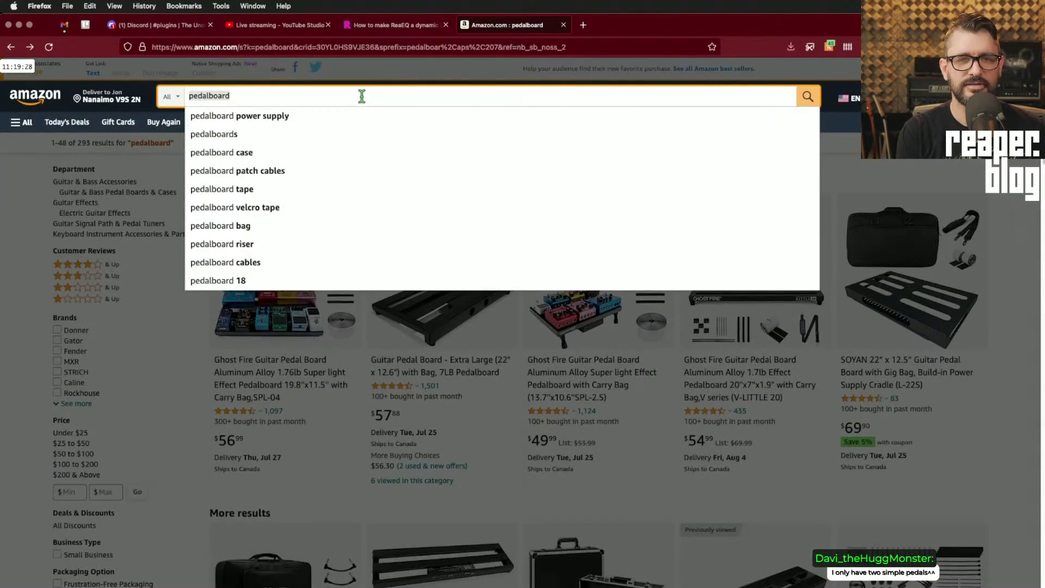
{"action": "type", "text": "under bed"}
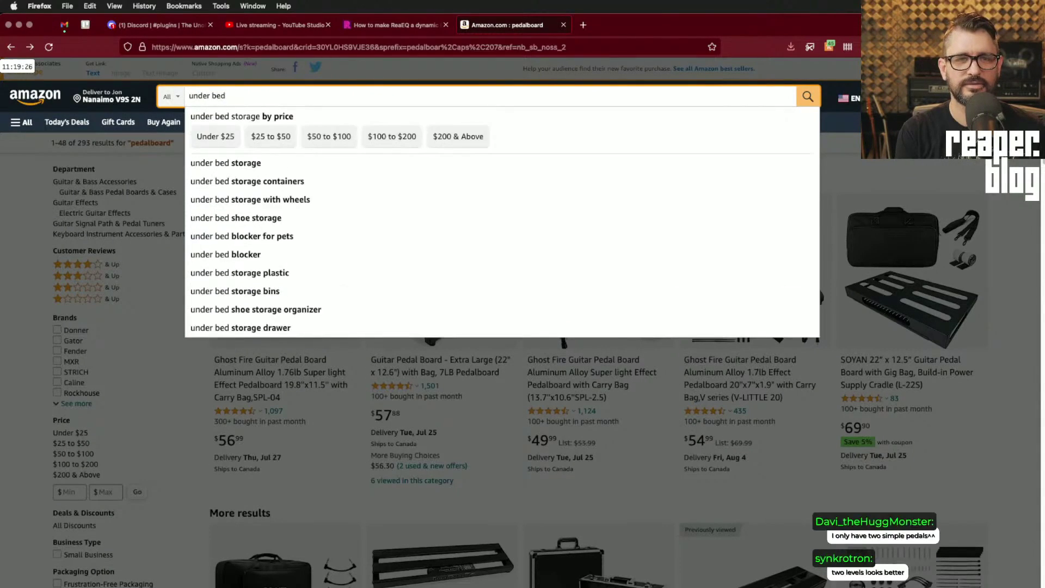
{"action": "type", "text": " bin"}
{"action": "key", "text": "Return"}
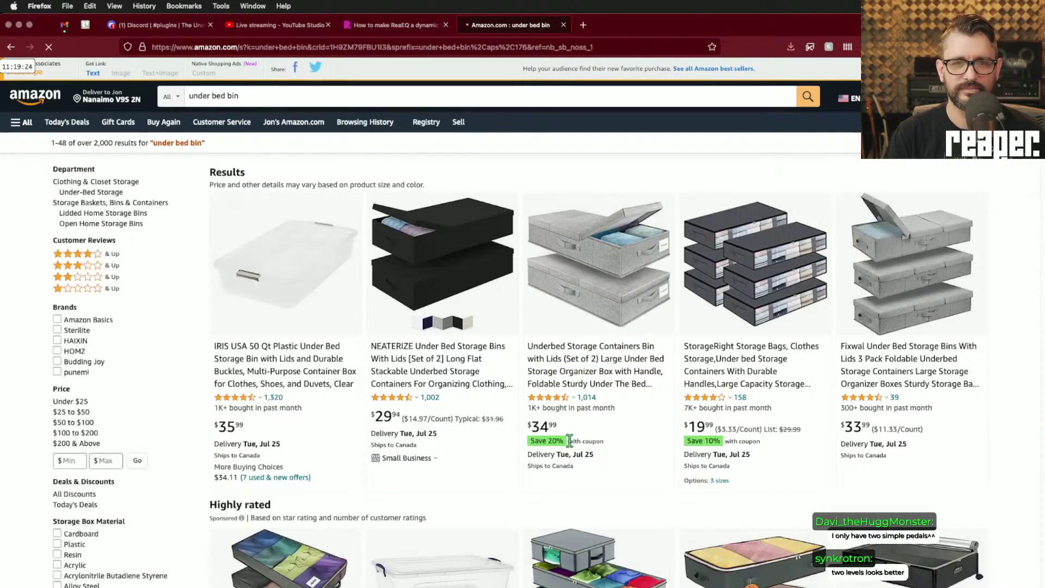
- Look through the under-bed storage bin results down to the end of the page and return to the first ones
{"action": "scroll", "coordinate": [570, 475], "scroll_direction": "down", "scroll_amount": 3}
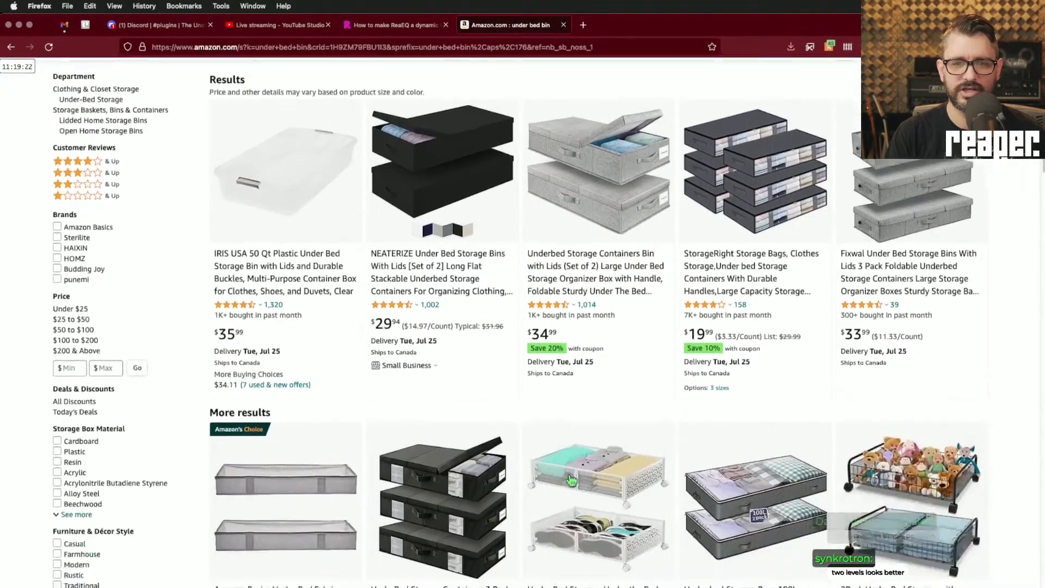
{"action": "scroll", "coordinate": [569, 479], "scroll_direction": "down", "scroll_amount": 15}
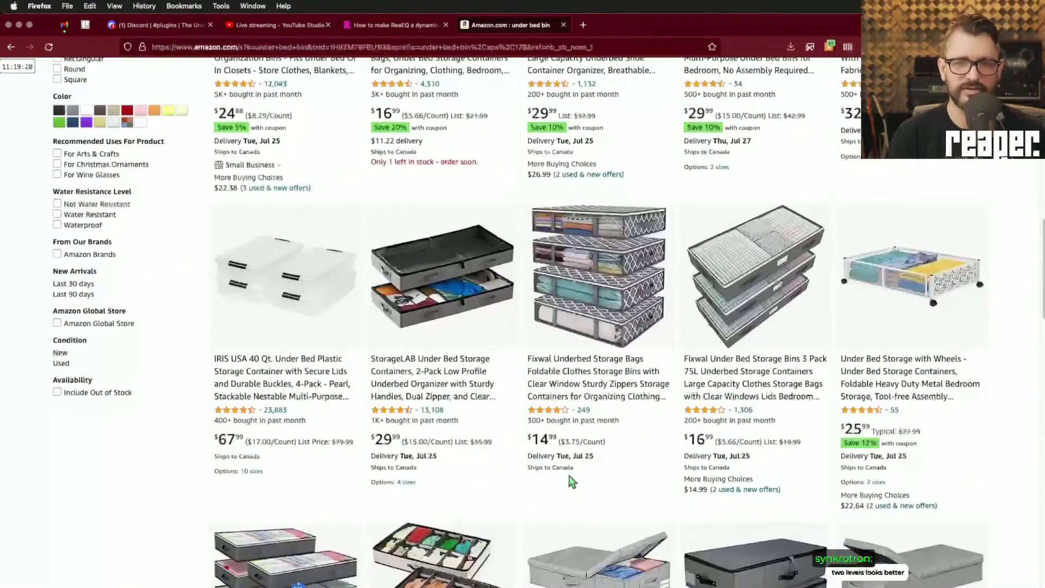
{"action": "scroll", "coordinate": [572, 481], "scroll_direction": "down", "scroll_amount": 15}
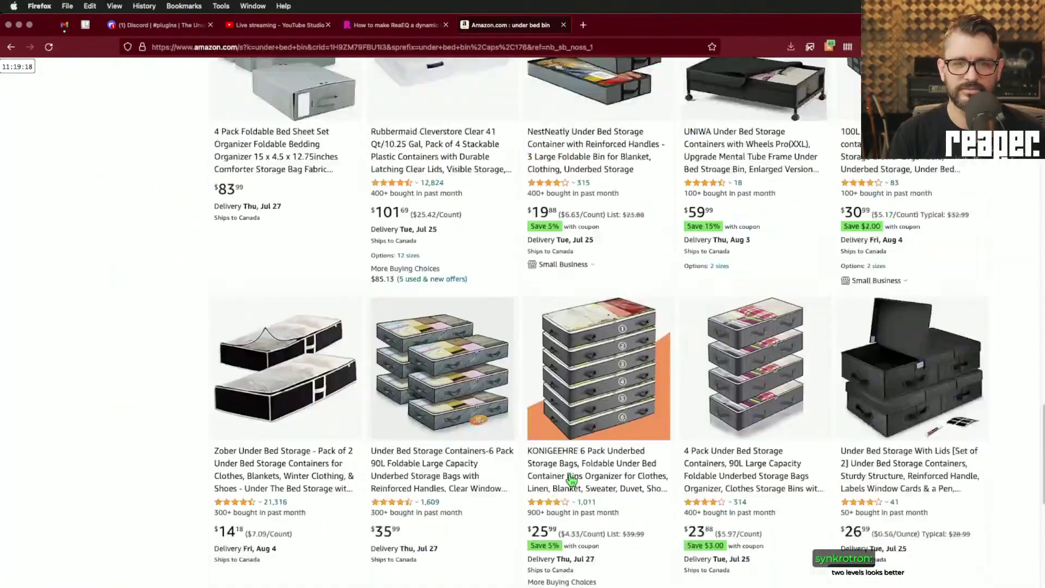
{"action": "scroll", "coordinate": [572, 480], "scroll_direction": "down", "scroll_amount": 4}
{"action": "scroll", "coordinate": [570, 475], "scroll_direction": "down", "scroll_amount": 20}
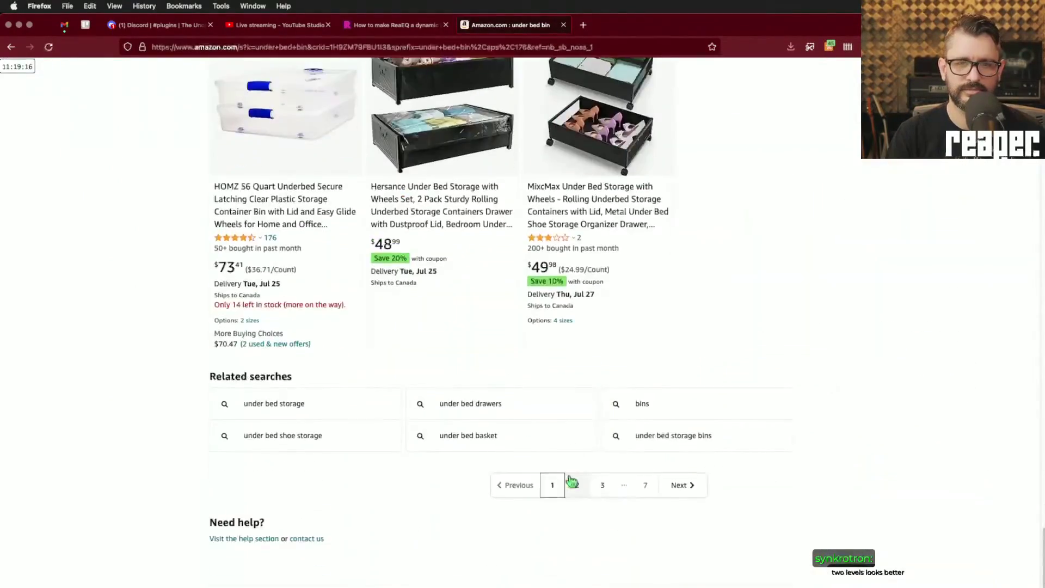
{"action": "scroll", "coordinate": [571, 479], "scroll_direction": "up", "scroll_amount": 20}
{"action": "scroll", "coordinate": [570, 479], "scroll_direction": "up", "scroll_amount": 20}
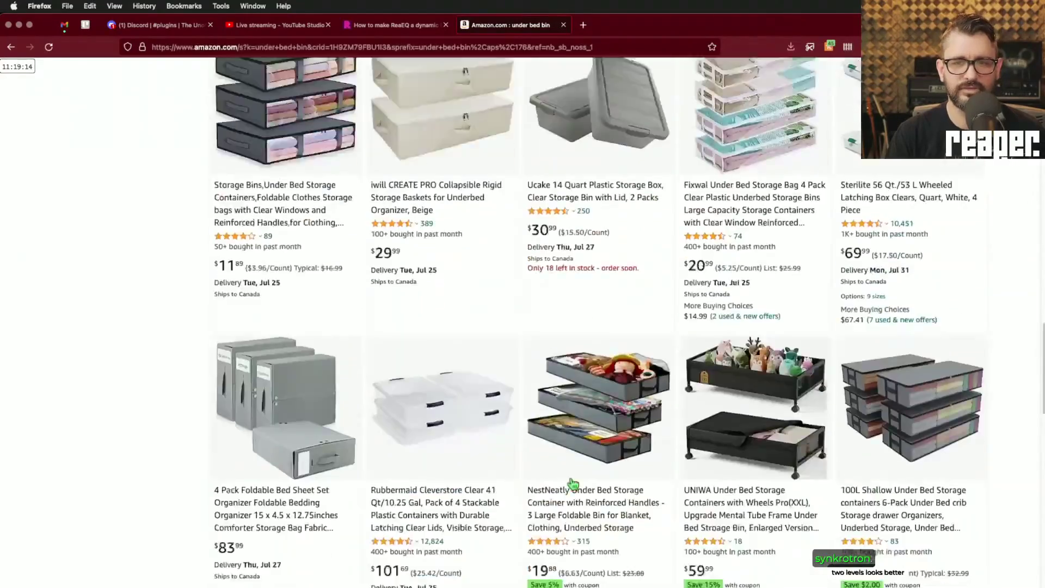
{"action": "scroll", "coordinate": [487, 436], "scroll_direction": "up", "scroll_amount": 15}
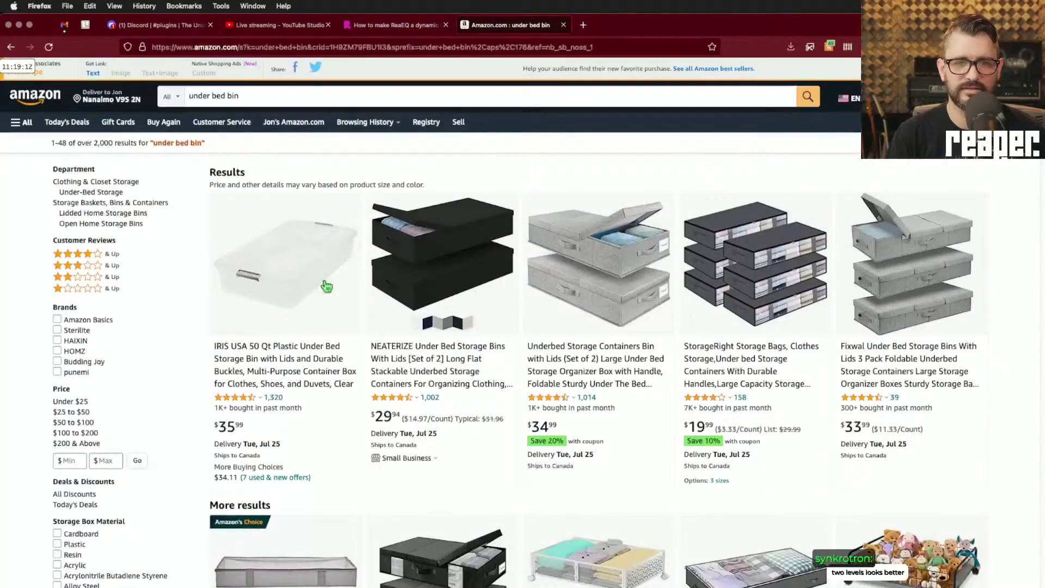
- View the IRIS USA 50 Qt Plastic Under Bed Storage Bin listing and return to the search results
{"action": "left_click", "coordinate": [305, 285]}
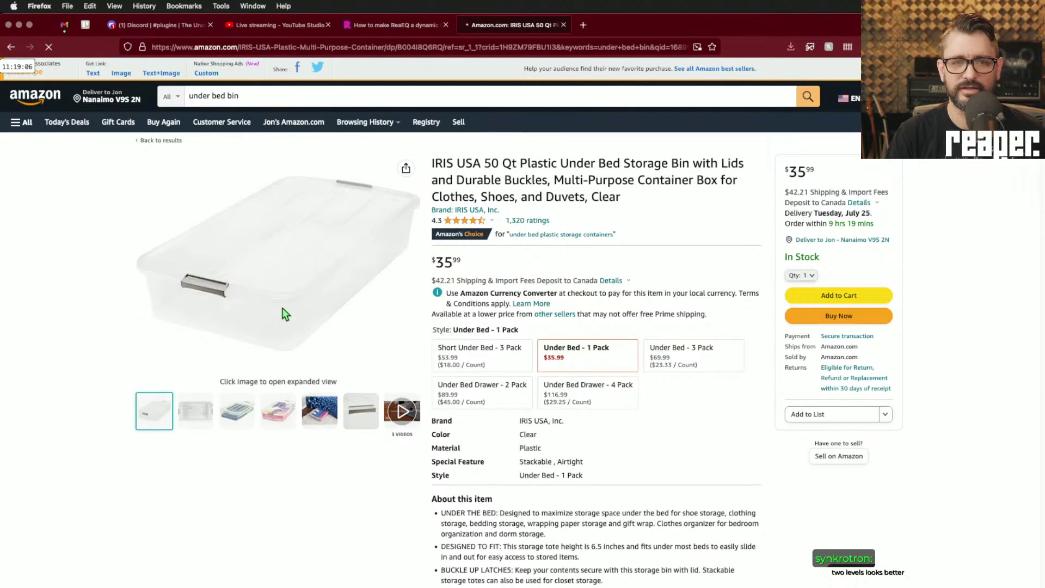
{"action": "left_click", "coordinate": [11, 47]}
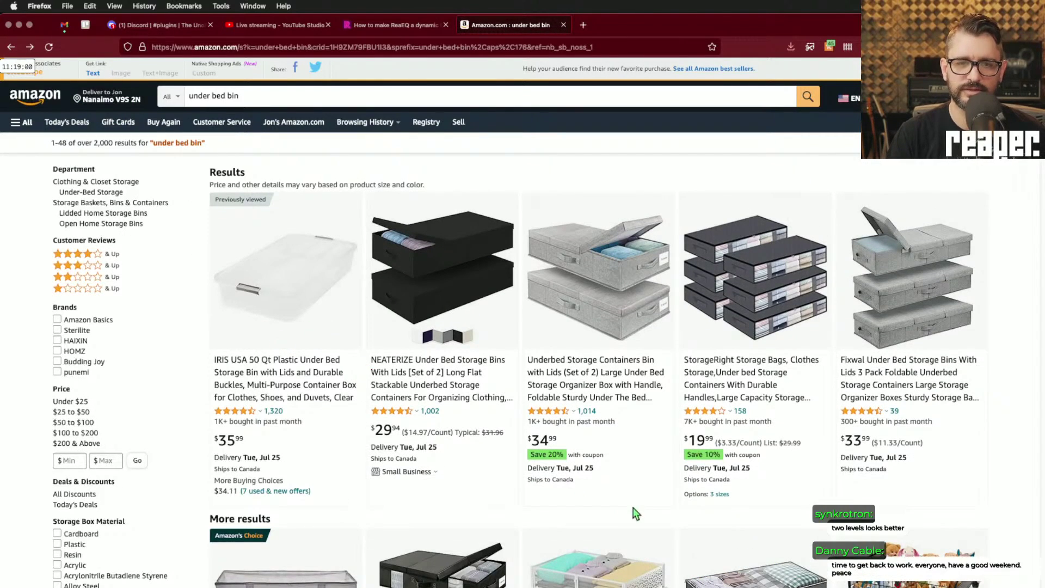
{"action": "scroll", "coordinate": [636, 513], "scroll_direction": "down", "scroll_amount": 1}
{"action": "scroll", "coordinate": [636, 513], "scroll_direction": "down", "scroll_amount": 1}
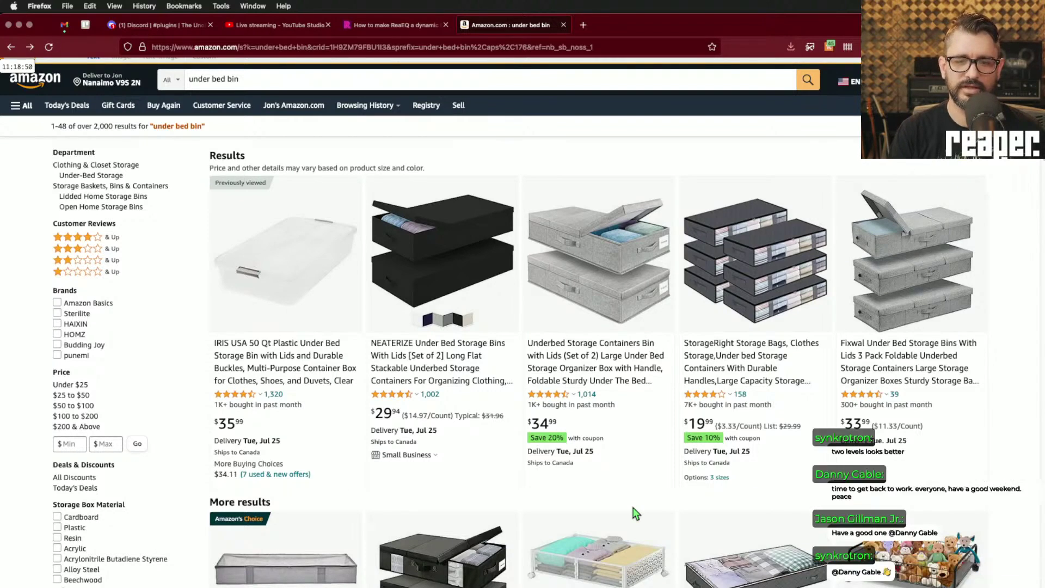
- Return to the pedalboard results, find the two-tier wooden pedal platform far down the list, and view its product images
{"action": "key", "text": "super+Left"}
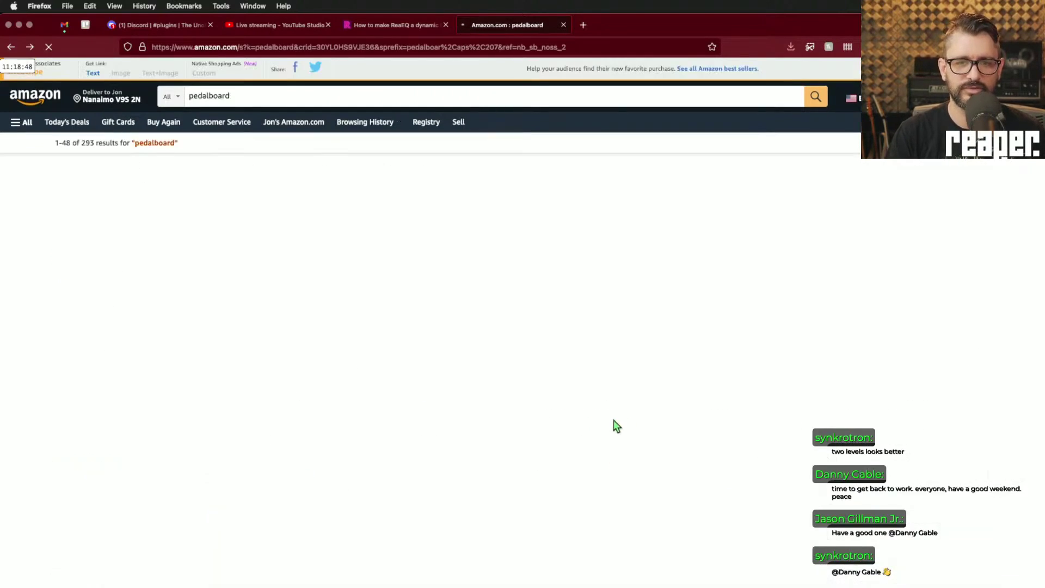
{"action": "scroll", "coordinate": [514, 423], "scroll_direction": "down", "scroll_amount": 5}
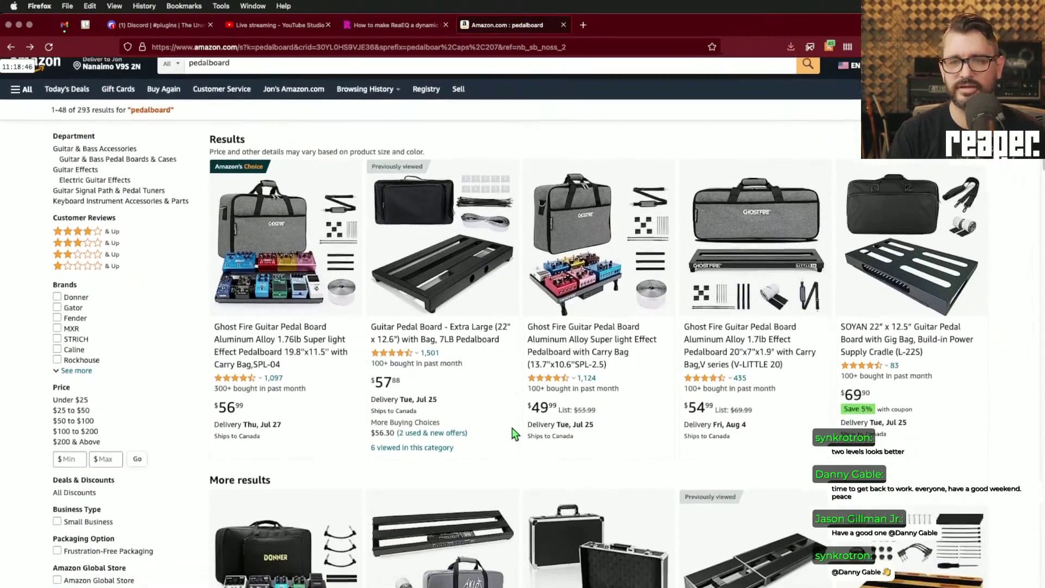
{"action": "scroll", "coordinate": [510, 425], "scroll_direction": "down", "scroll_amount": 10}
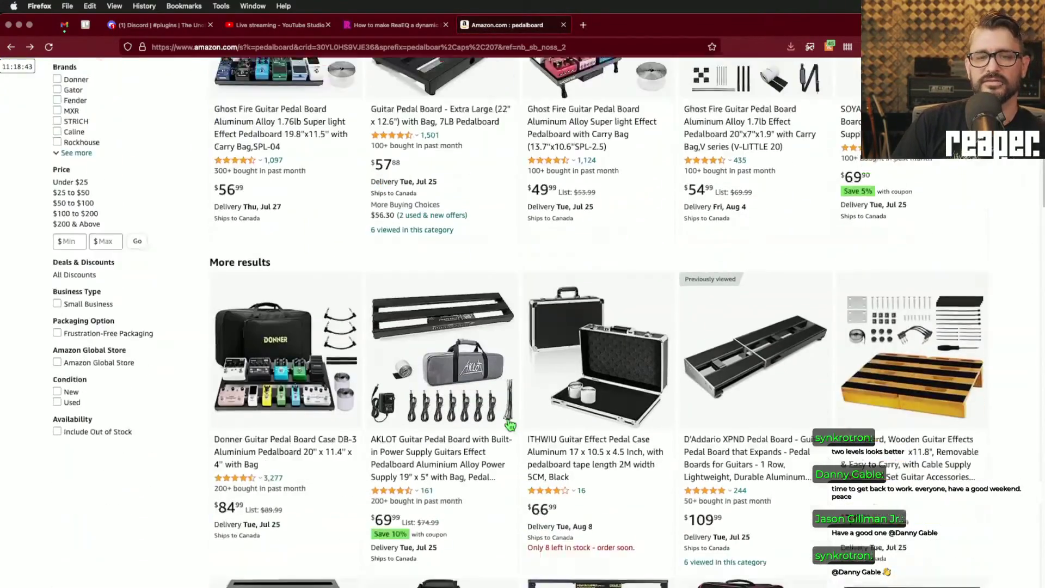
{"action": "scroll", "coordinate": [510, 425], "scroll_direction": "down", "scroll_amount": 8}
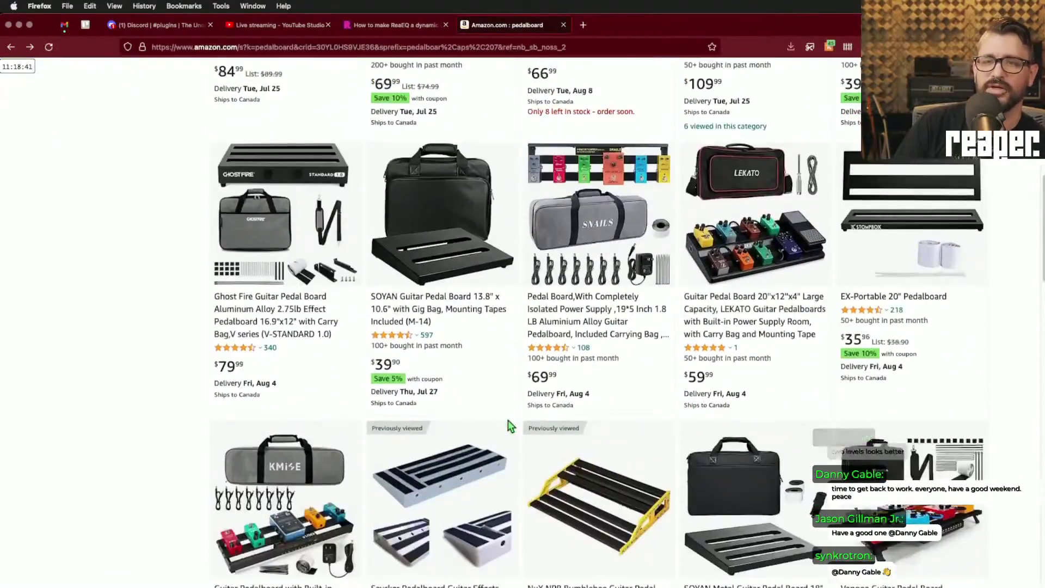
{"action": "scroll", "coordinate": [511, 427], "scroll_direction": "down", "scroll_amount": 3}
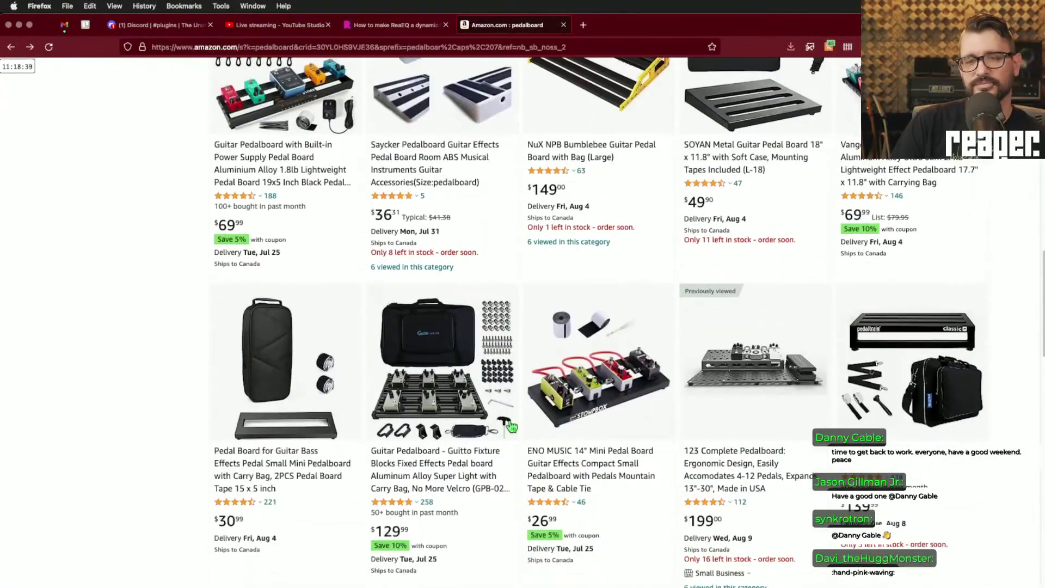
{"action": "scroll", "coordinate": [510, 427], "scroll_direction": "down", "scroll_amount": 3}
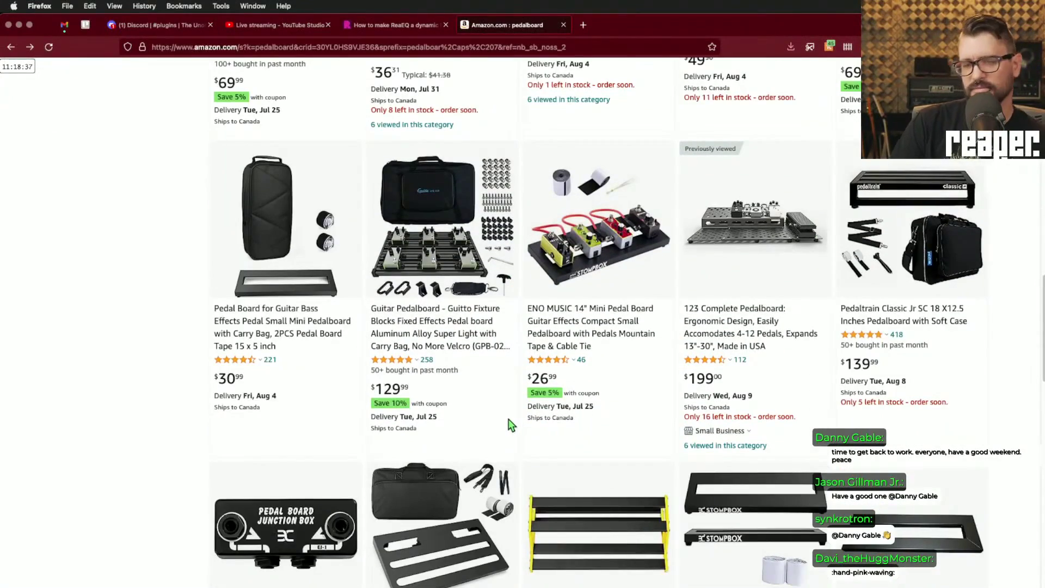
{"action": "scroll", "coordinate": [510, 425], "scroll_direction": "down", "scroll_amount": 12}
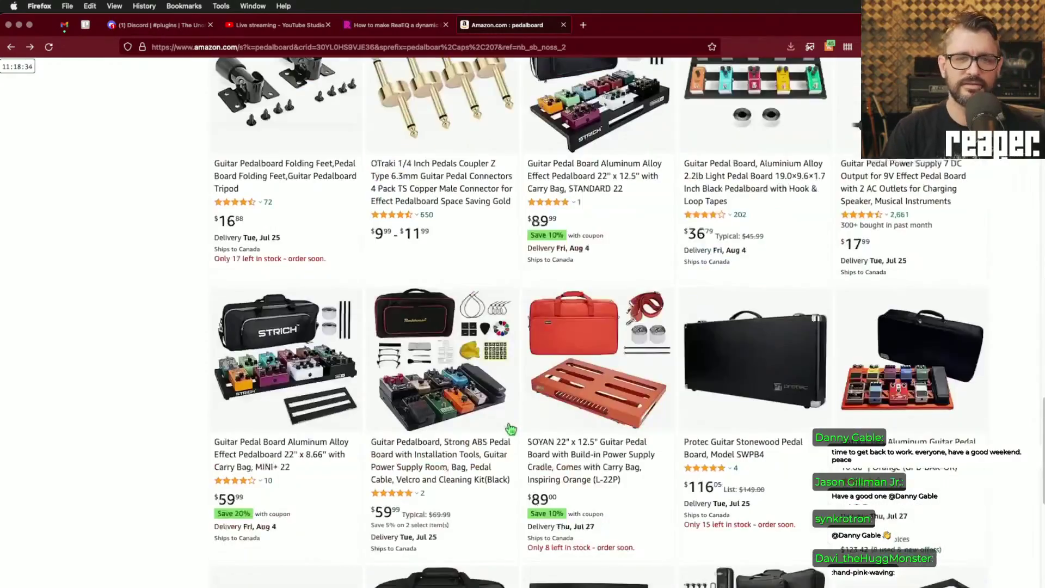
{"action": "left_click", "coordinate": [482, 460]}
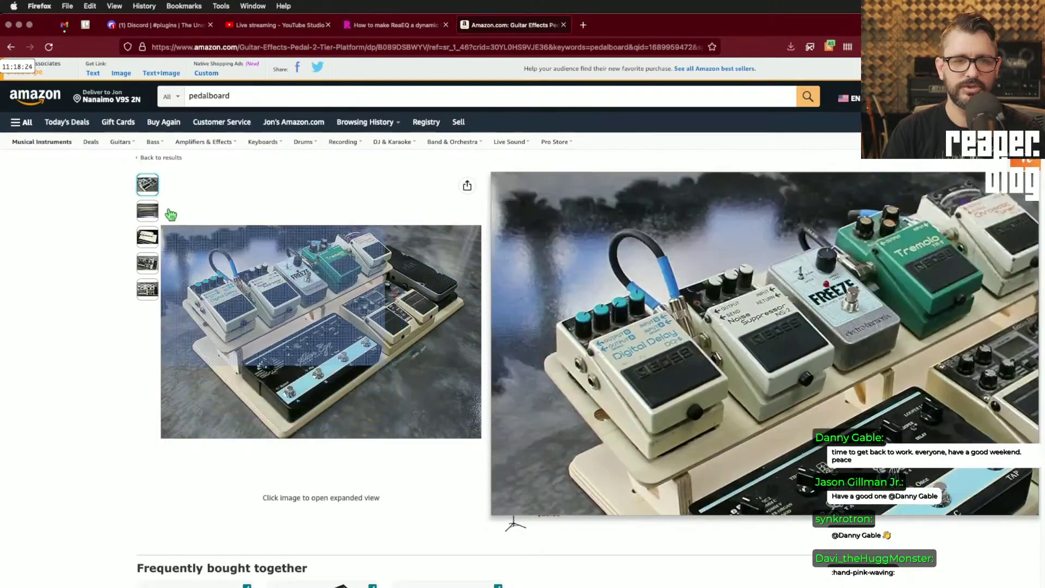
{"action": "mouse_move", "coordinate": [153, 219]}
{"action": "mouse_move", "coordinate": [148, 237]}
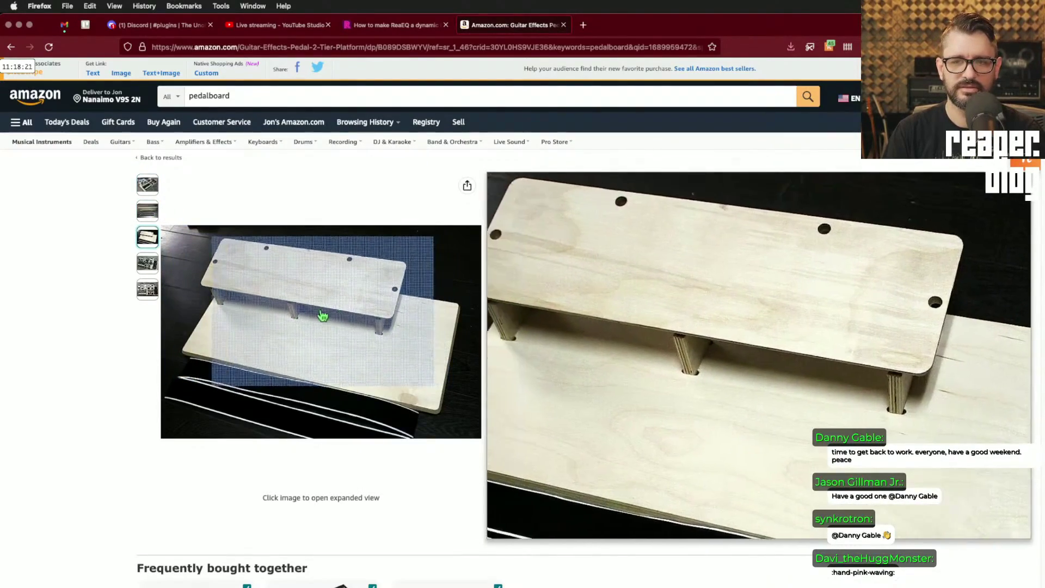
{"action": "mouse_move", "coordinate": [148, 263]}
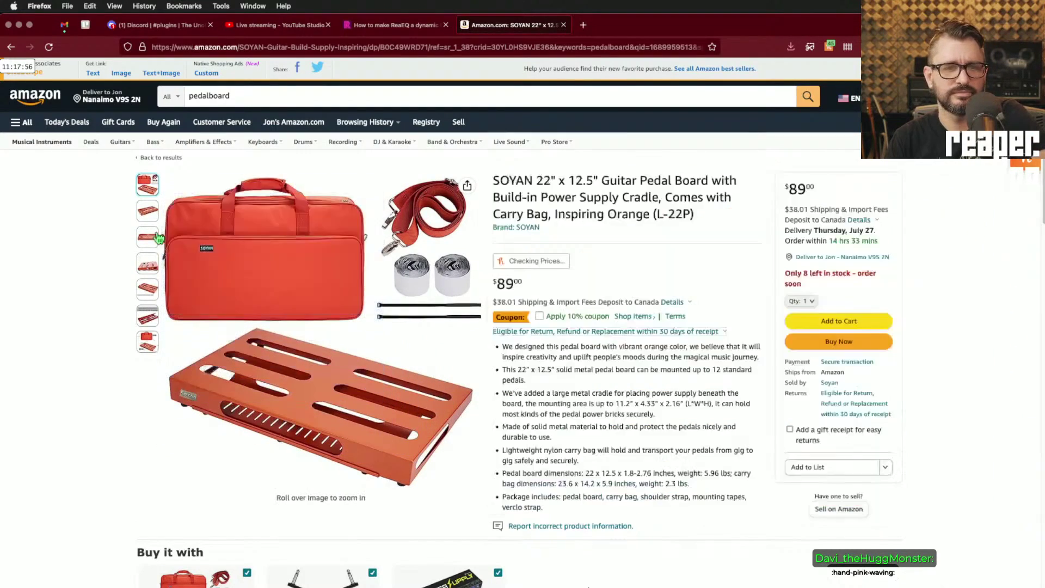
- View the product images of the orange SOYAN 22" x 12.5" pedal board (L-22P) and return to the pedalboard results
{"action": "mouse_move", "coordinate": [157, 264]}
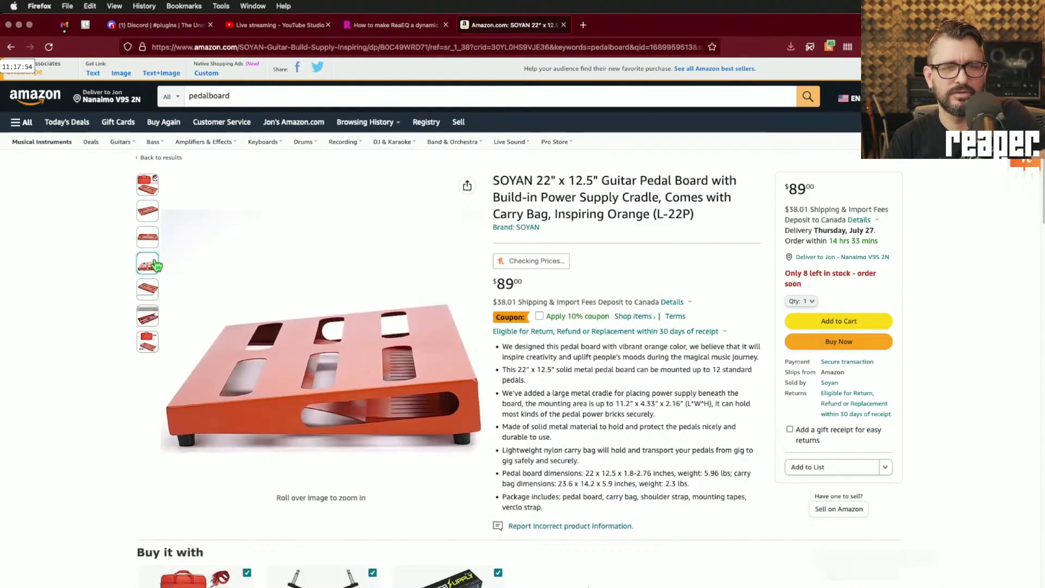
{"action": "mouse_move", "coordinate": [370, 390]}
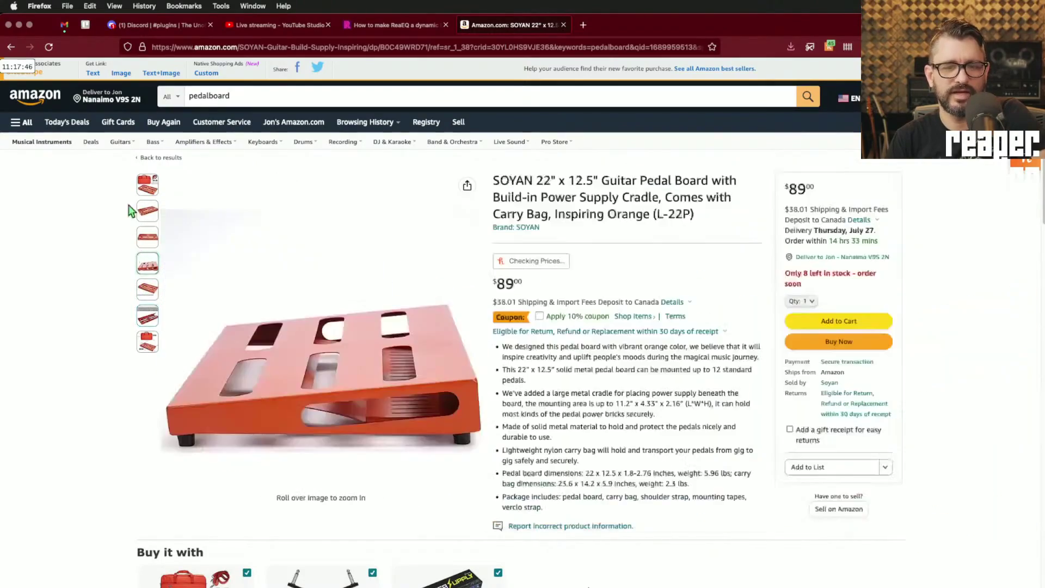
{"action": "key", "text": "super+Left"}
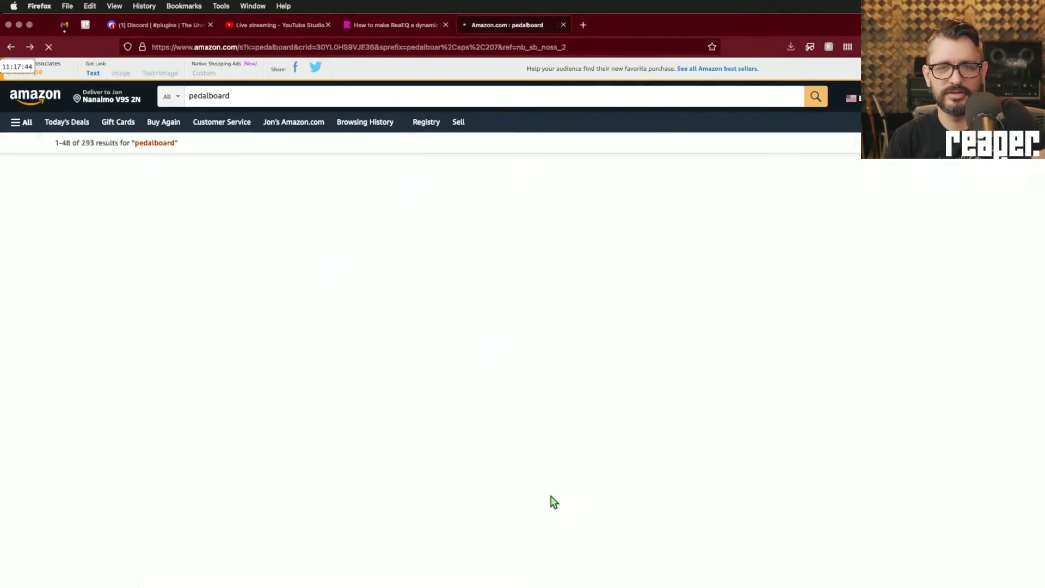
- Open the Hiree Guitar Pedal Power Supply listing, view its images and further details, and return to the search results
{"action": "scroll", "coordinate": [724, 530], "scroll_direction": "up", "scroll_amount": 5}
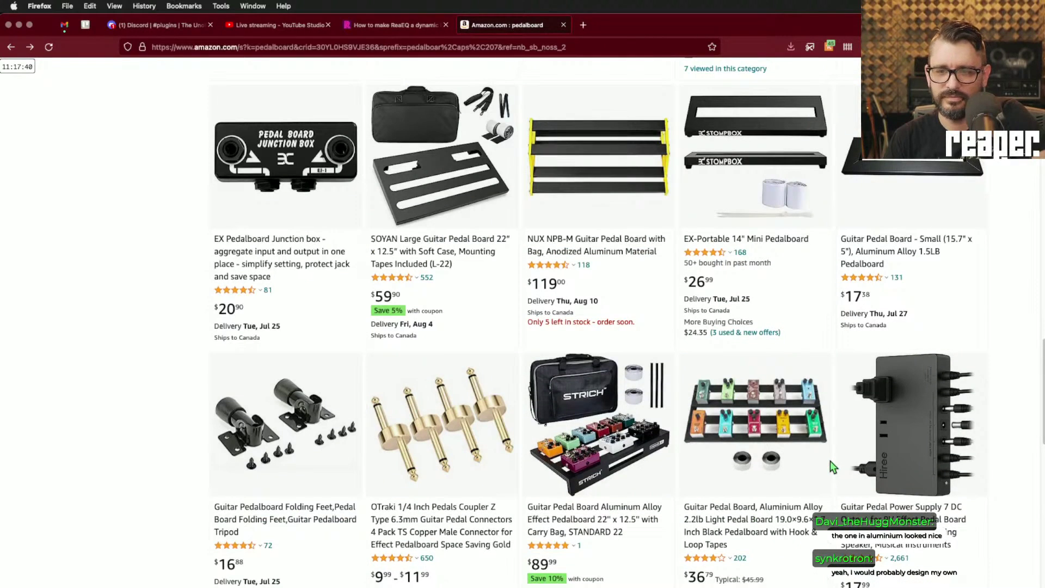
{"action": "left_click", "coordinate": [920, 442]}
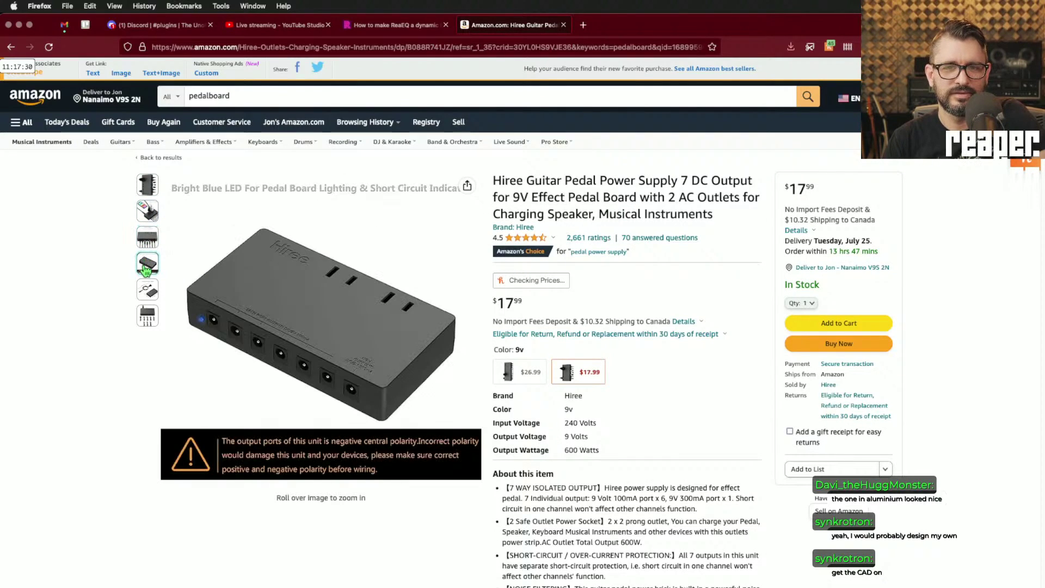
{"action": "mouse_move", "coordinate": [146, 187]}
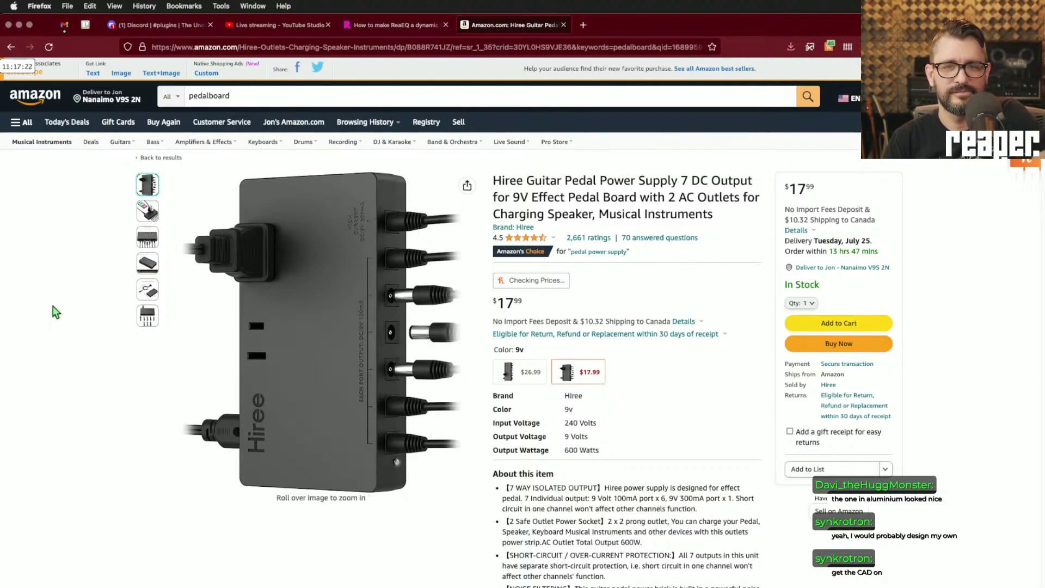
{"action": "scroll", "coordinate": [691, 345], "scroll_direction": "down", "scroll_amount": 7}
{"action": "scroll", "coordinate": [690, 344], "scroll_direction": "down", "scroll_amount": 20}
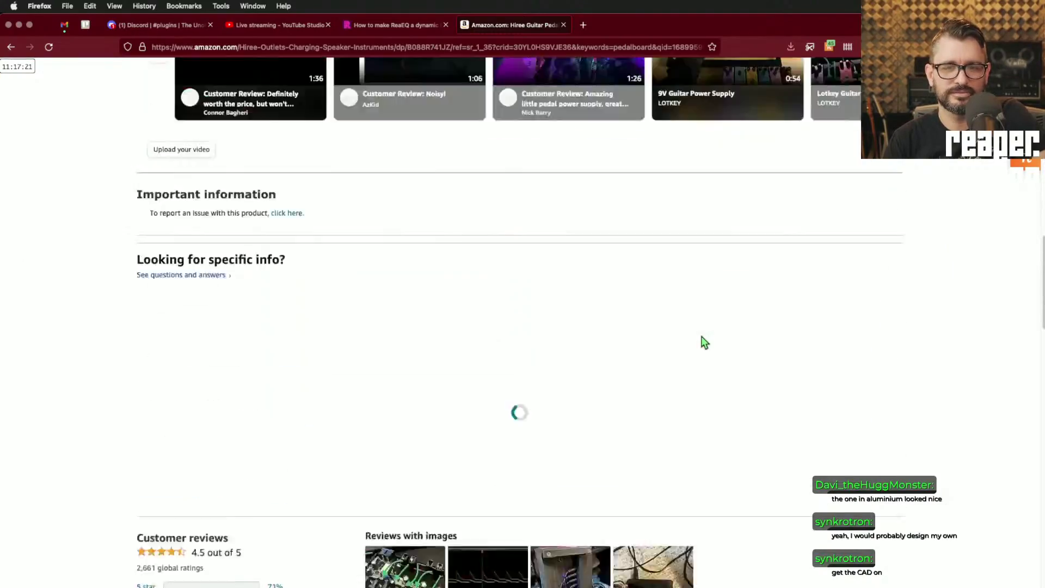
{"action": "key", "text": "super+Left"}
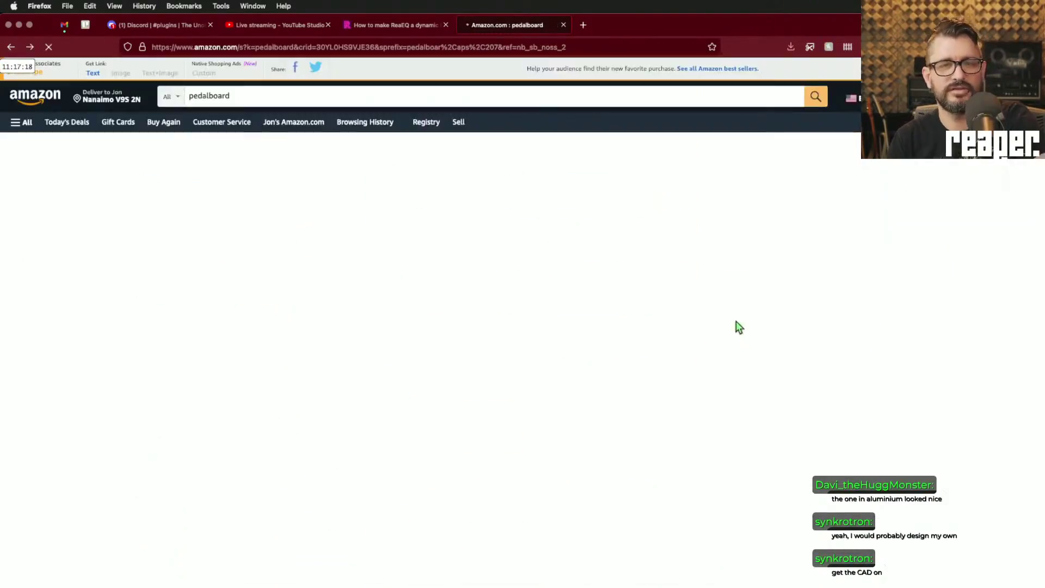
- Look through the pedalboard results again and open the Extra Large 22" x 12.6" Guitar Pedal Board listing at the beginning
{"action": "scroll", "coordinate": [622, 365], "scroll_direction": "up", "scroll_amount": 7}
{"action": "scroll", "coordinate": [623, 365], "scroll_direction": "up", "scroll_amount": 19}
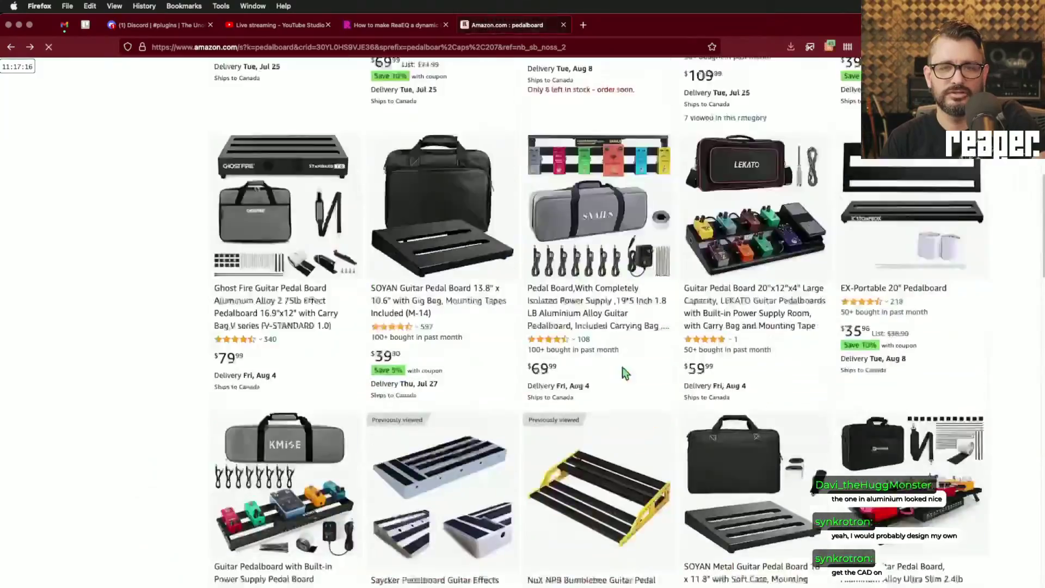
{"action": "scroll", "coordinate": [625, 372], "scroll_direction": "down", "scroll_amount": 15}
{"action": "scroll", "coordinate": [626, 378], "scroll_direction": "down", "scroll_amount": 15}
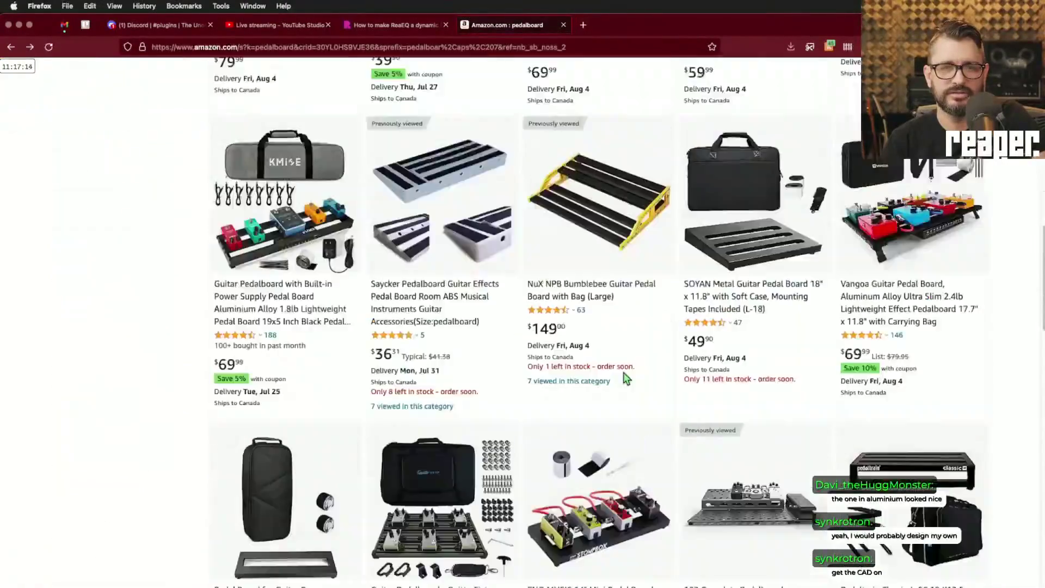
{"action": "scroll", "coordinate": [626, 377], "scroll_direction": "down", "scroll_amount": 5}
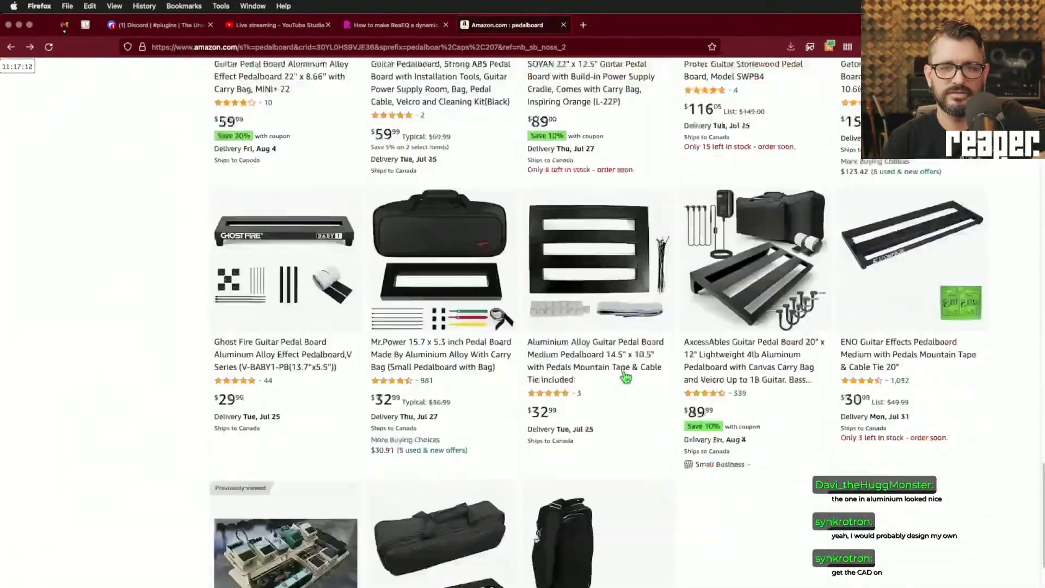
{"action": "scroll", "coordinate": [627, 378], "scroll_direction": "up", "scroll_amount": 15}
{"action": "scroll", "coordinate": [626, 375], "scroll_direction": "up", "scroll_amount": 10}
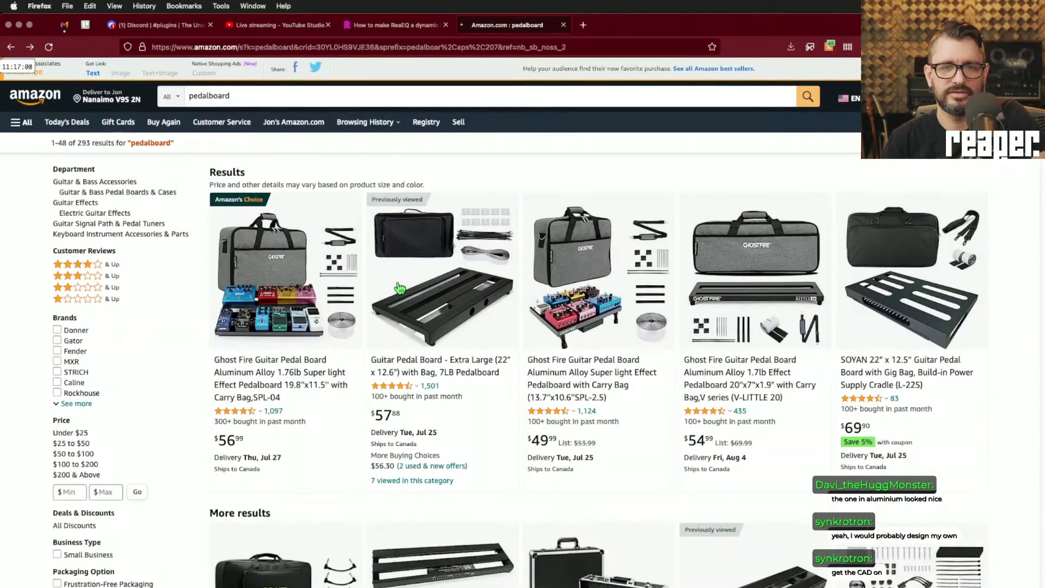
{"action": "left_click", "coordinate": [401, 288]}
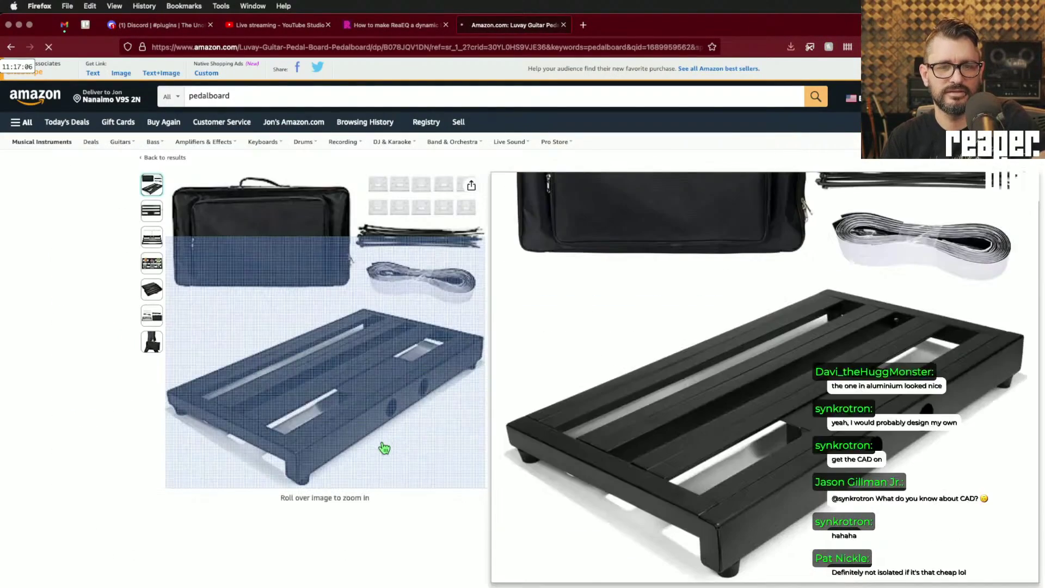
- Look further down the Luvay pedal board page, back out of the Donner DP-1 power supply page, and return to the pedalboard results
{"action": "scroll", "coordinate": [361, 462], "scroll_direction": "down", "scroll_amount": 5}
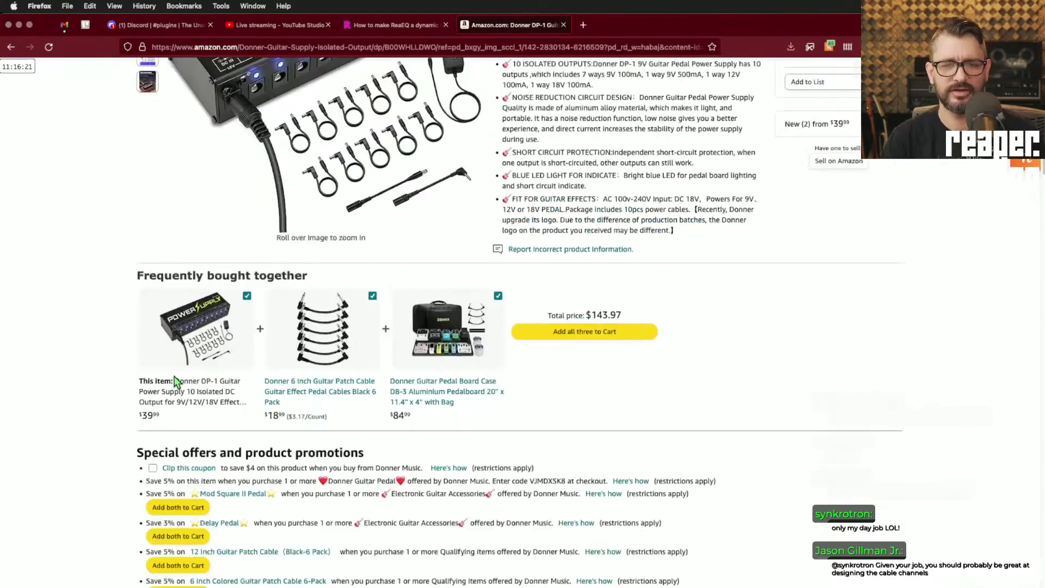
{"action": "key", "text": "super+Left"}
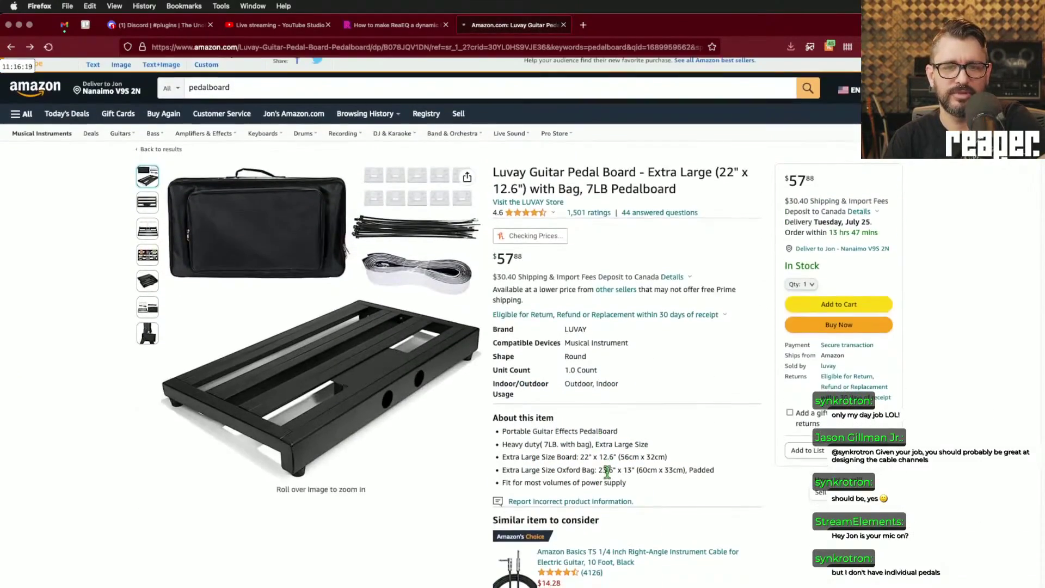
{"action": "key", "text": "super+Left"}
- Find the Hiree Guitar Pedal Power Supply far down the pedalboard results, open its listing and view its product images
{"action": "scroll", "coordinate": [664, 430], "scroll_direction": "down", "scroll_amount": 10}
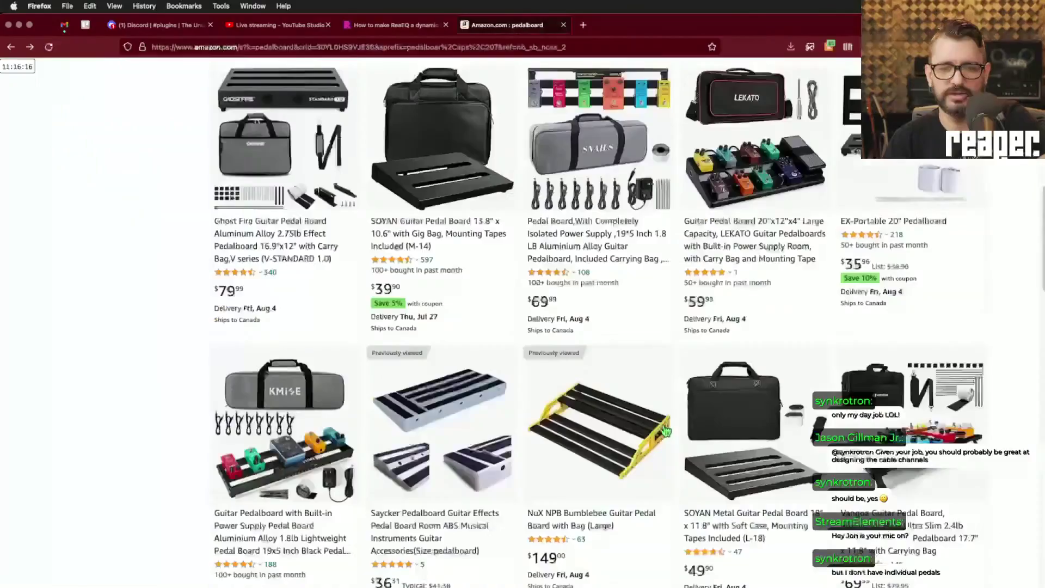
{"action": "scroll", "coordinate": [664, 430], "scroll_direction": "down", "scroll_amount": 8}
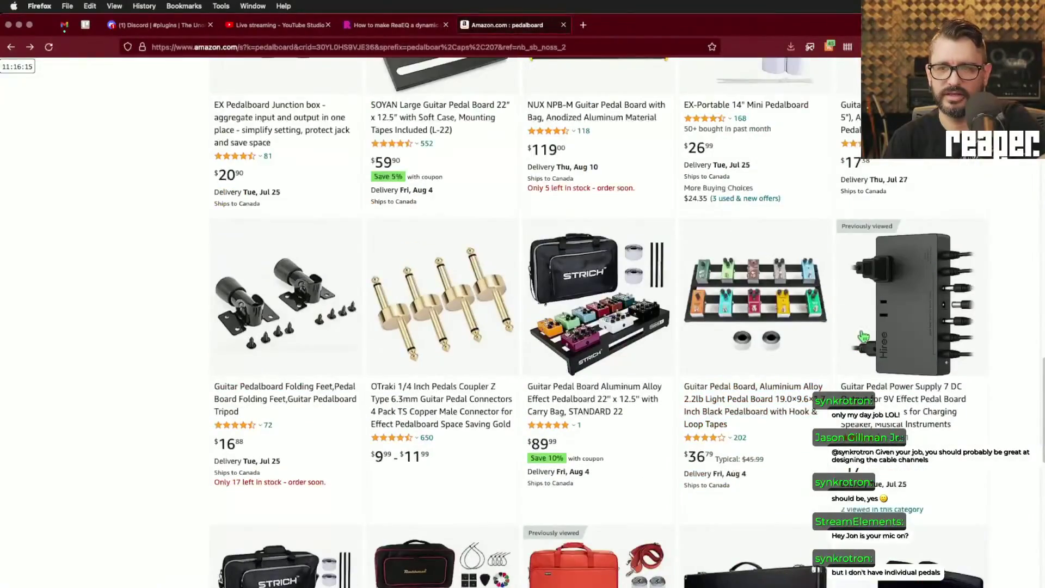
{"action": "left_click", "coordinate": [926, 396]}
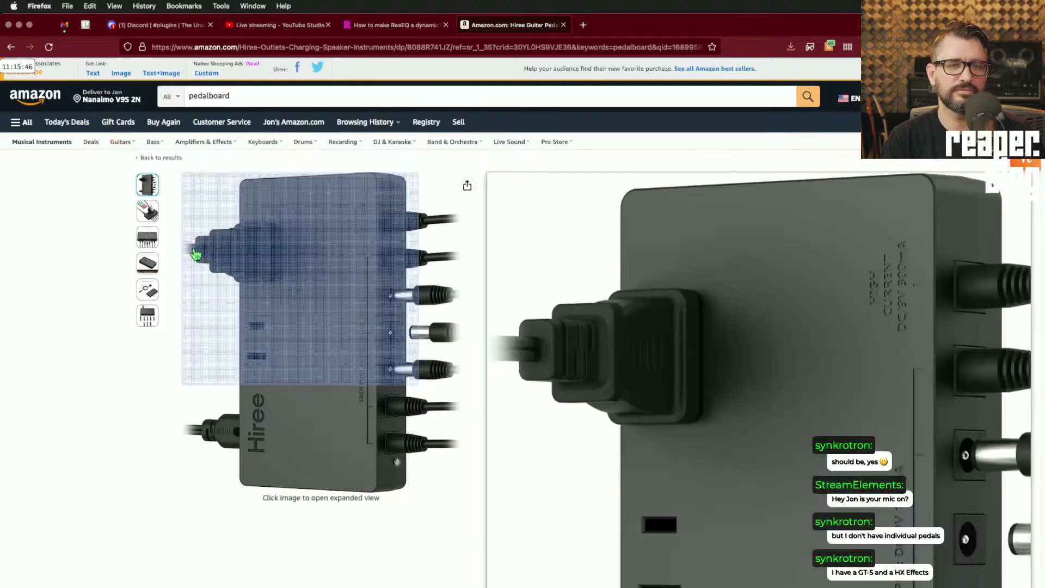
{"action": "left_click", "coordinate": [147, 215]}
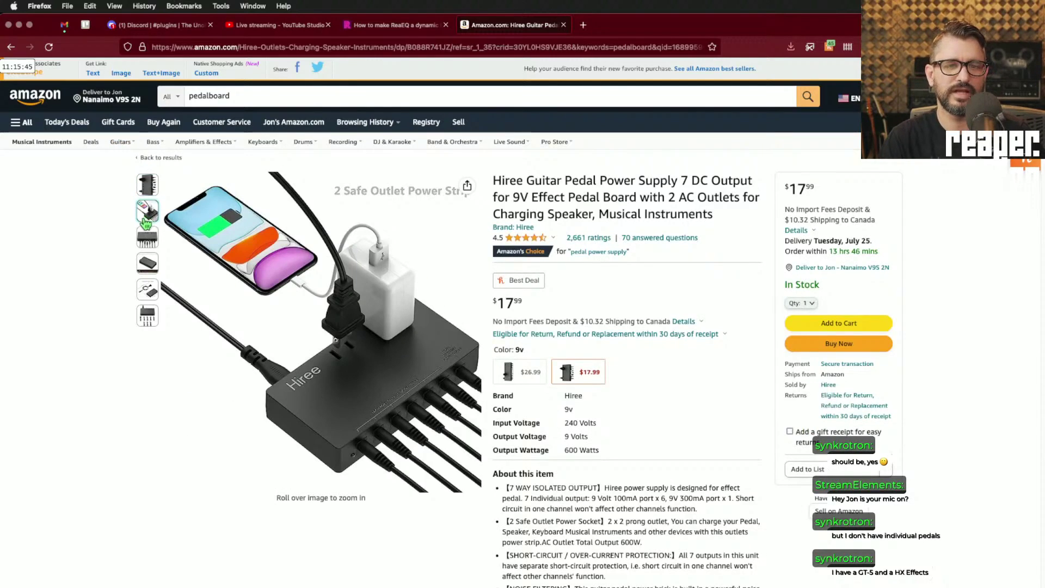
{"action": "left_click", "coordinate": [147, 239]}
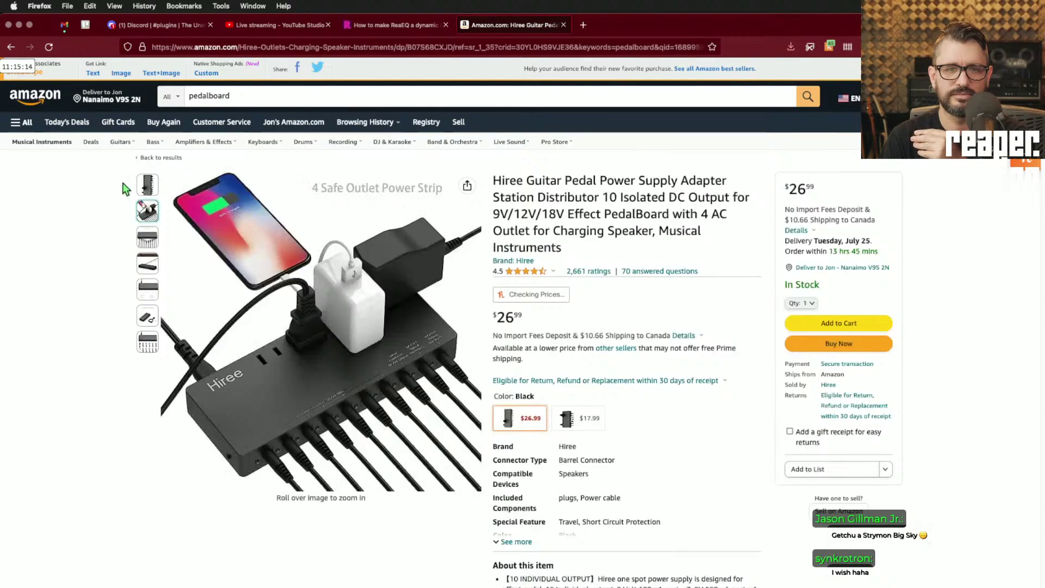
- Select the 9v version of the Hiree power supply, then examine its customer questions, reviews and product images
{"action": "left_click", "coordinate": [602, 424]}
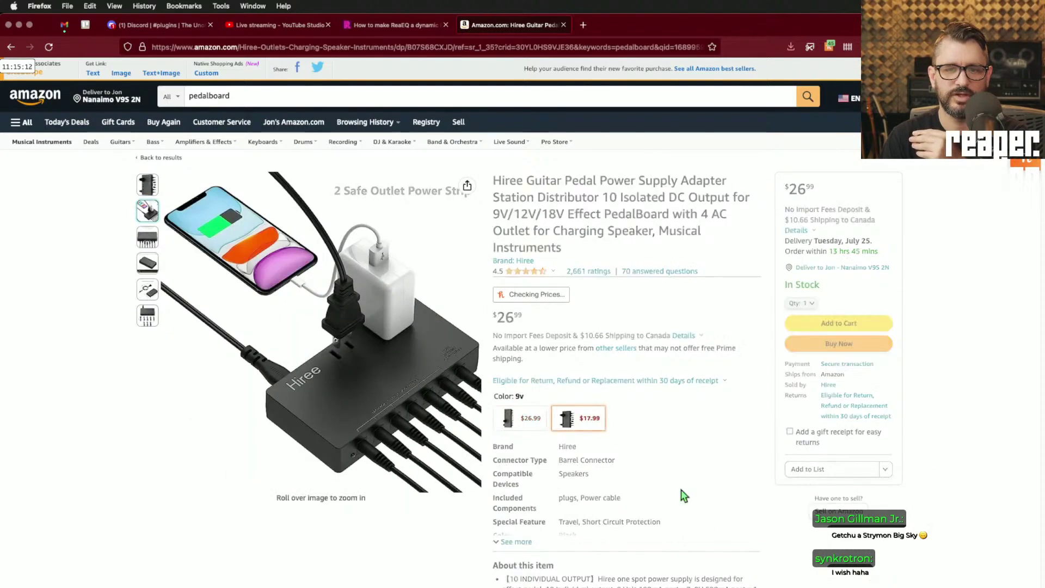
{"action": "scroll", "coordinate": [755, 579], "scroll_direction": "down", "scroll_amount": 20}
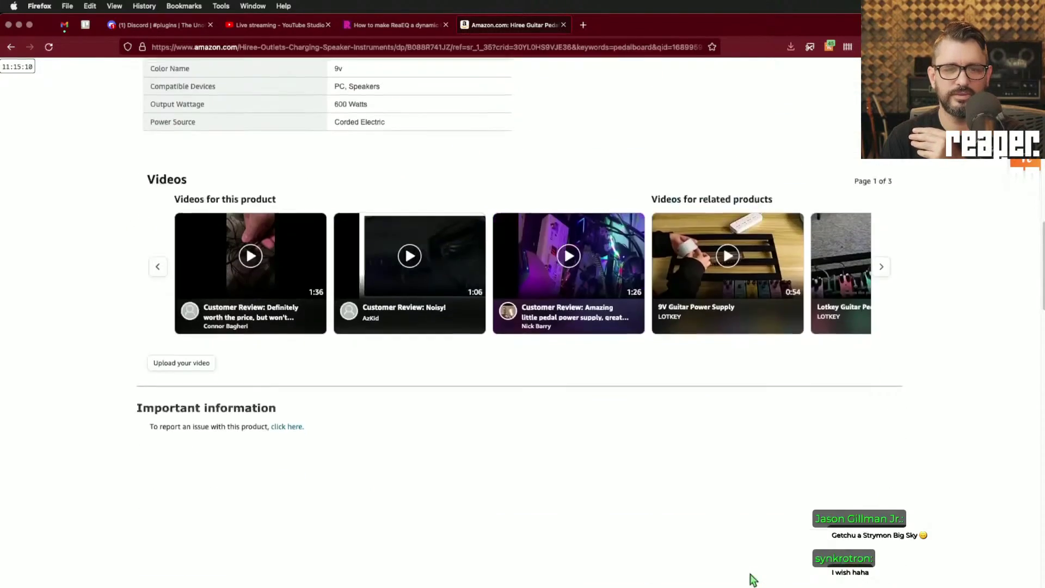
{"action": "scroll", "coordinate": [753, 579], "scroll_direction": "down", "scroll_amount": 10}
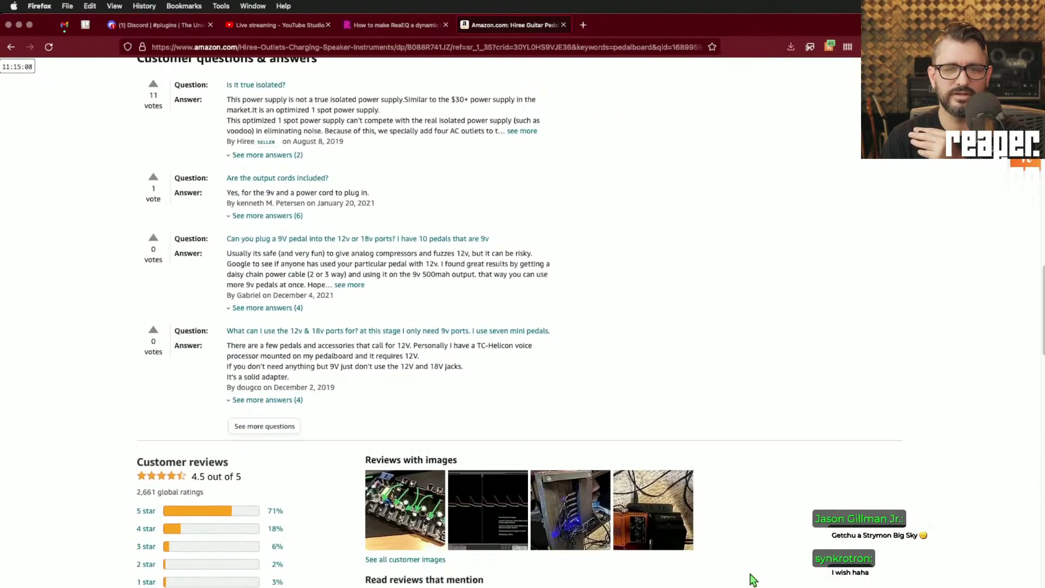
{"action": "scroll", "coordinate": [750, 574], "scroll_direction": "down", "scroll_amount": 5}
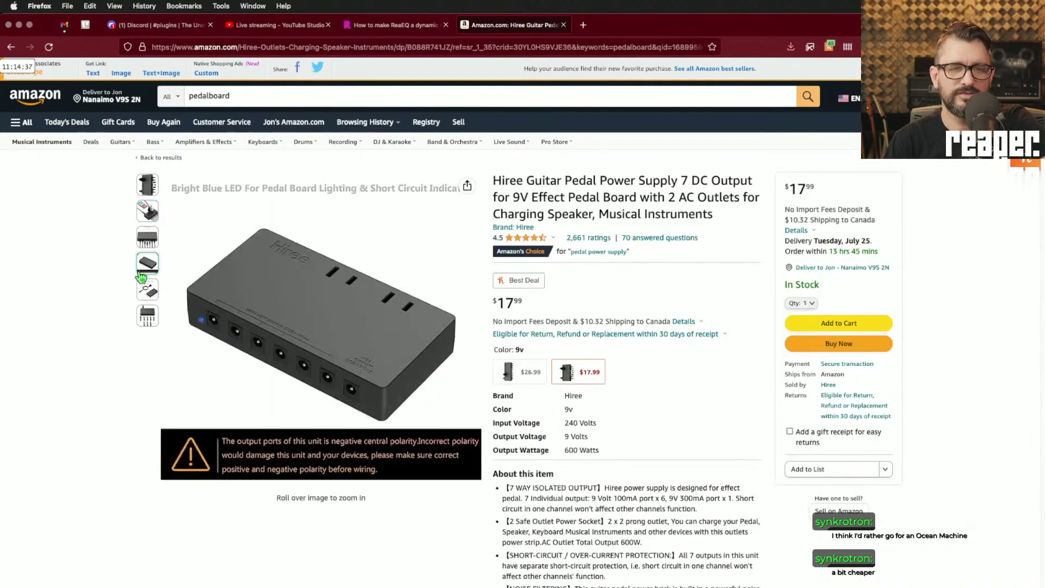
{"action": "mouse_move", "coordinate": [148, 297]}
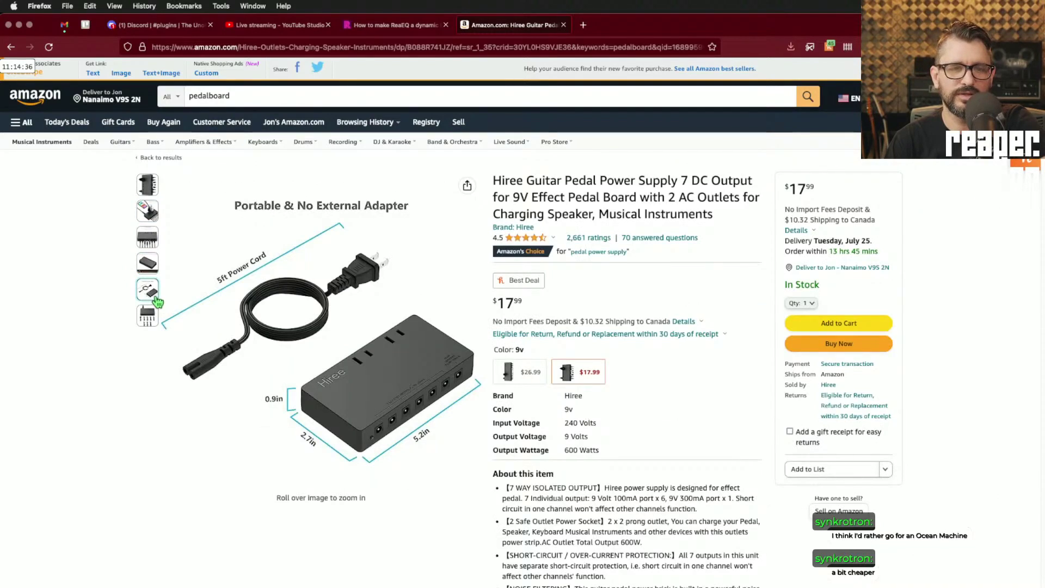
{"action": "mouse_move", "coordinate": [230, 319]}
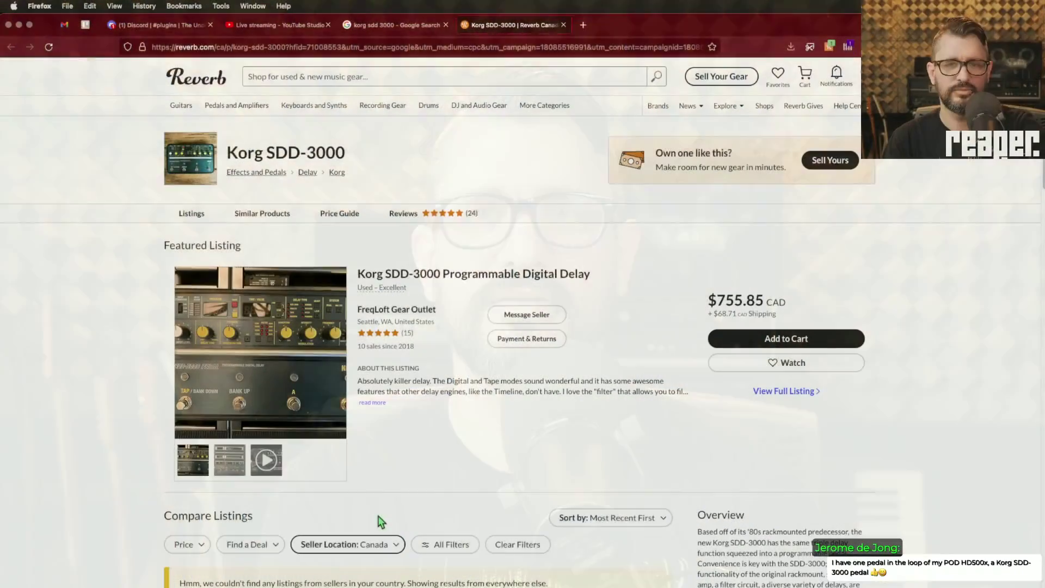
- View the featured Korg SDD-3000 photos on Reverb, then open the ToneWorks Korg AX1000G listing from the "korg pedal" results
{"action": "left_click", "coordinate": [229, 455]}
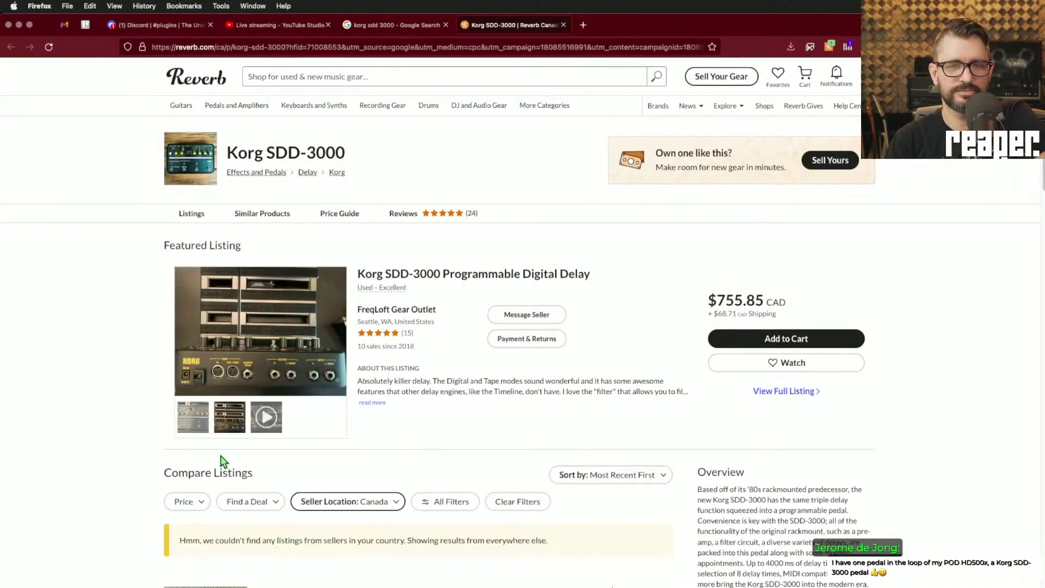
{"action": "left_click", "coordinate": [238, 381]}
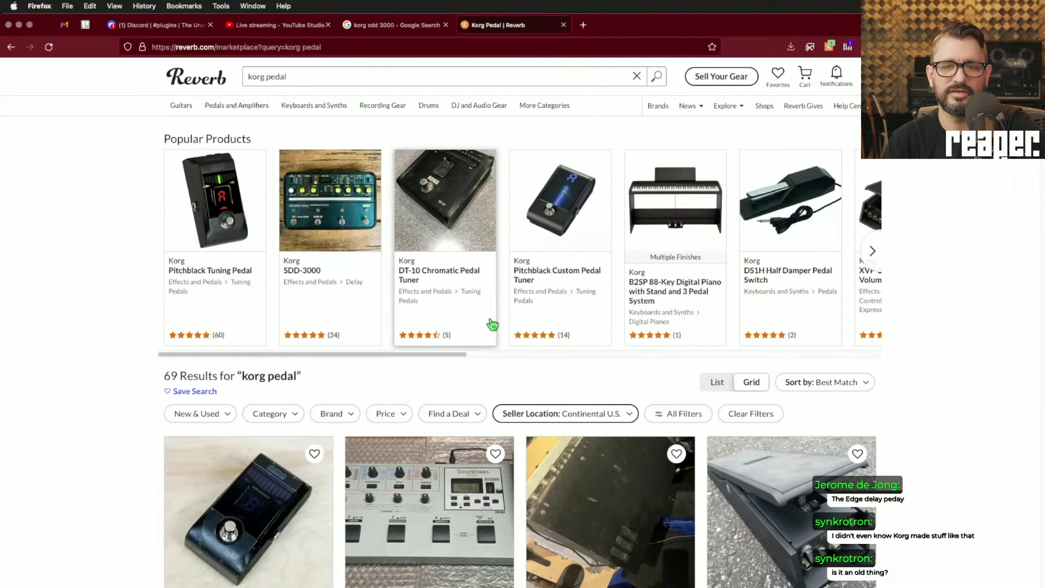
{"action": "scroll", "coordinate": [490, 332], "scroll_direction": "down", "scroll_amount": 5}
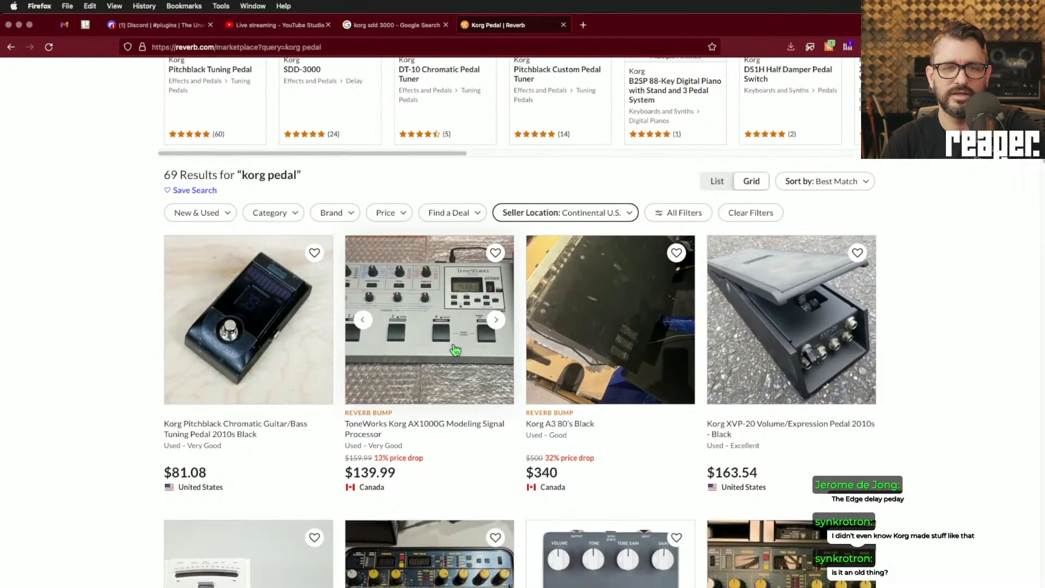
{"action": "left_click", "coordinate": [435, 306]}
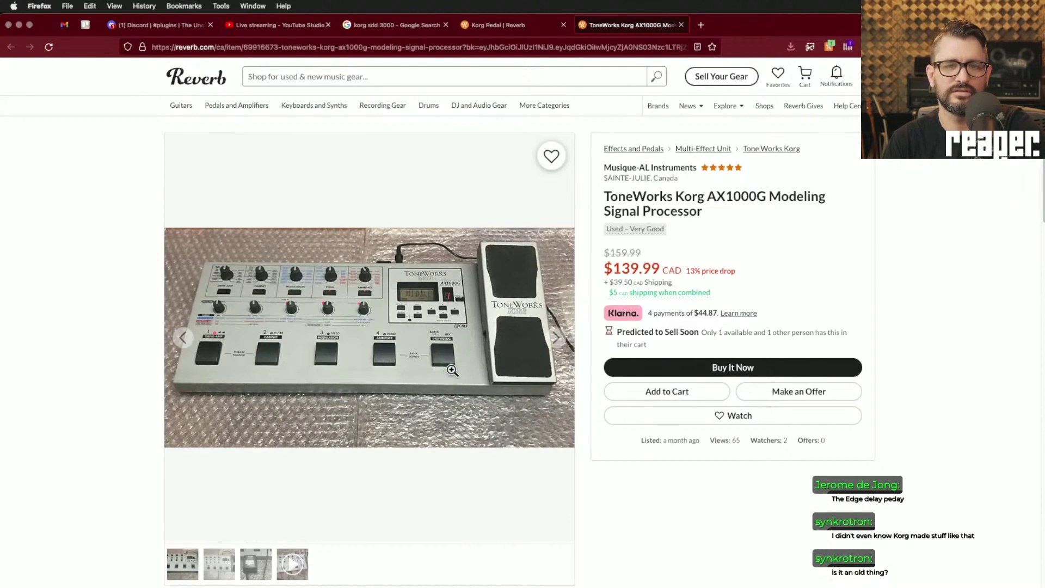
{"action": "scroll", "coordinate": [449, 370], "scroll_direction": "down", "scroll_amount": 2}
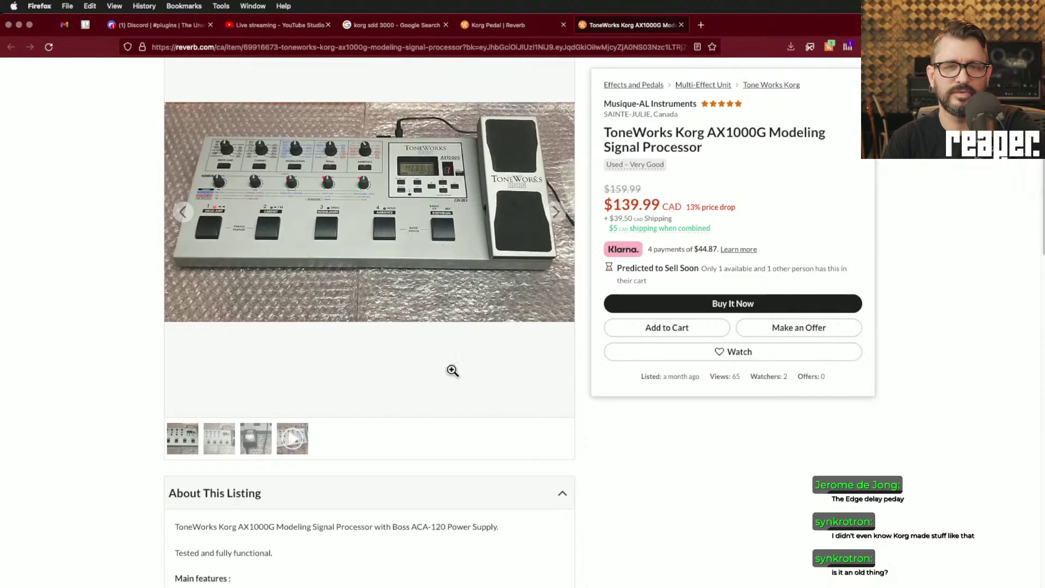
{"action": "scroll", "coordinate": [450, 369], "scroll_direction": "up", "scroll_amount": 2}
- Search Reverb for "toneworks" and close the Korg ToneWorks AX100G listing after viewing it
{"action": "left_click", "coordinate": [353, 76]}
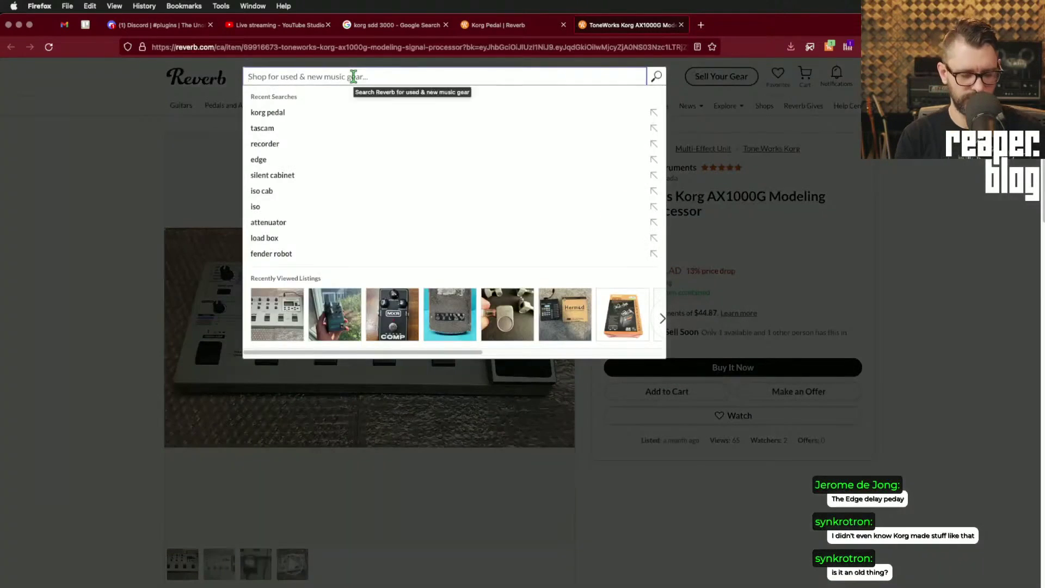
{"action": "type", "text": "tonework"}
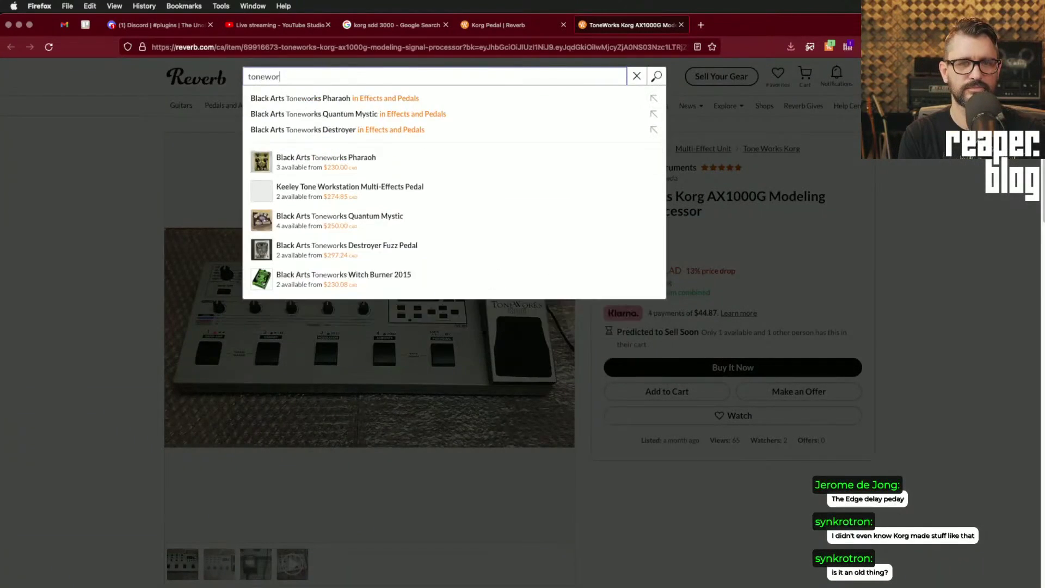
{"action": "type", "text": "s"}
{"action": "key", "text": "Return"}
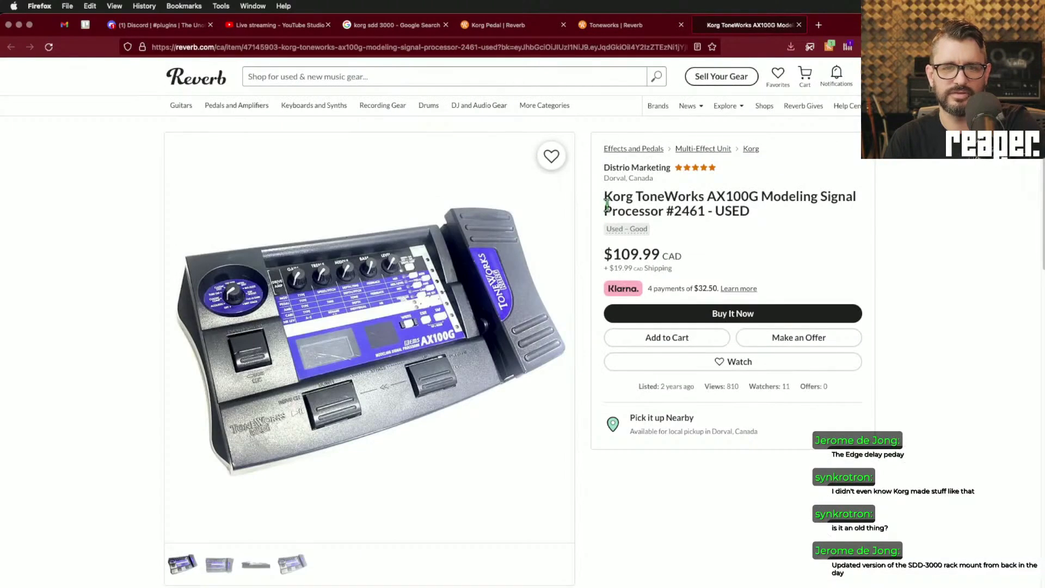
{"action": "key", "text": "super+w"}
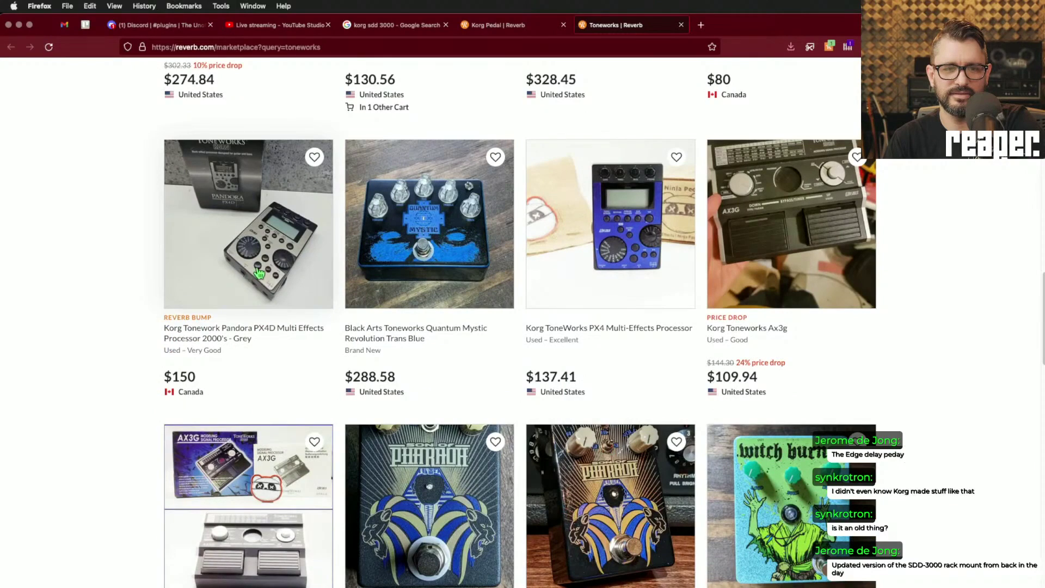
- Open the grey Korg Tonework Pandora PX4D listing from the toneworks results, view it, and return to the results
{"action": "left_click", "coordinate": [260, 272]}
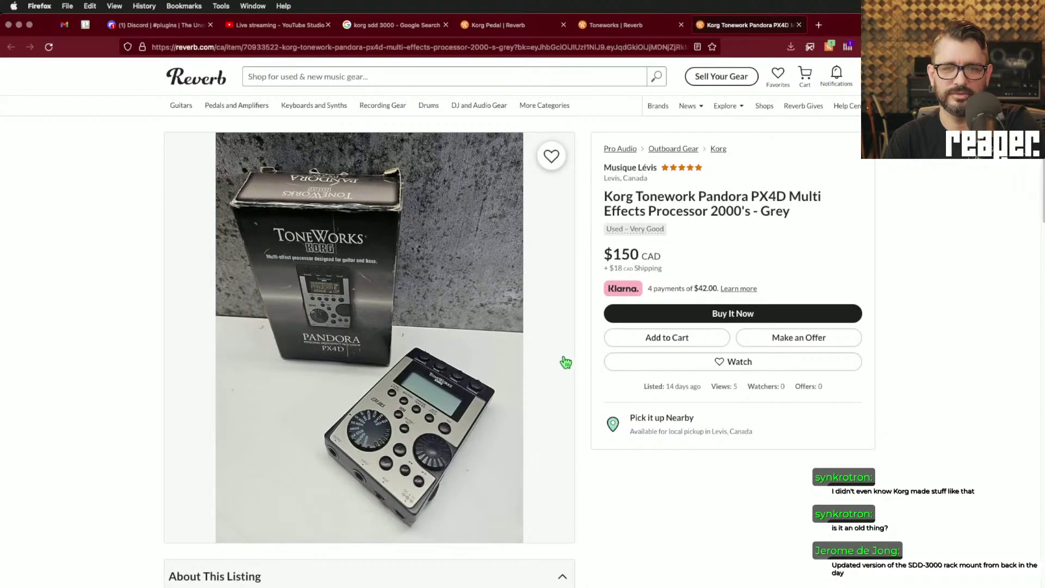
{"action": "left_click", "coordinate": [799, 24]}
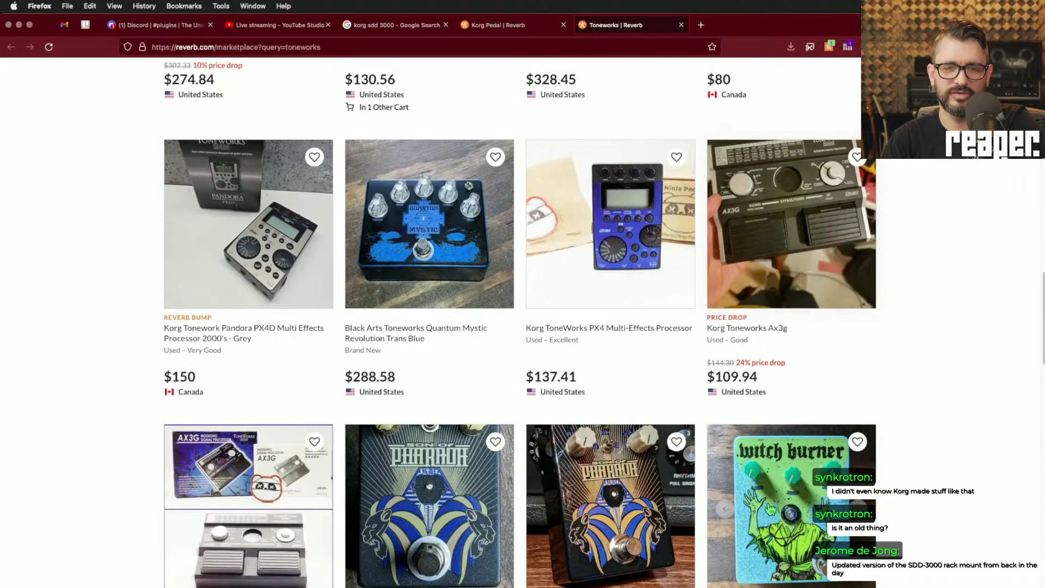
{"action": "scroll", "coordinate": [769, 508], "scroll_direction": "down", "scroll_amount": 3}
{"action": "scroll", "coordinate": [770, 508], "scroll_direction": "up", "scroll_amount": 3}
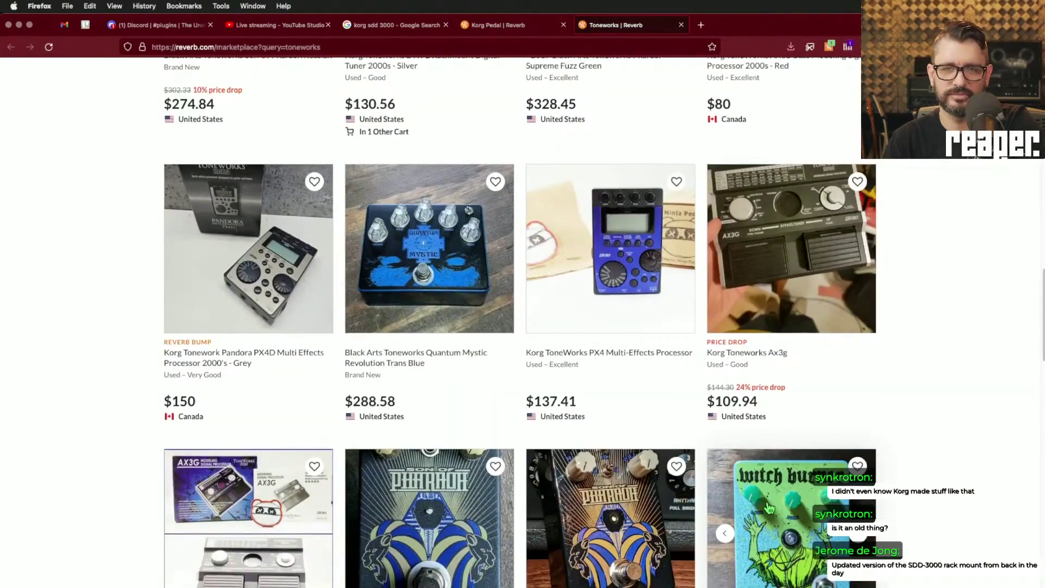
- Open the Toneworks Effect pedal listing further down the results and read its details down to the similar listings
{"action": "scroll", "coordinate": [769, 508], "scroll_direction": "down", "scroll_amount": 10}
{"action": "left_click", "coordinate": [572, 380]}
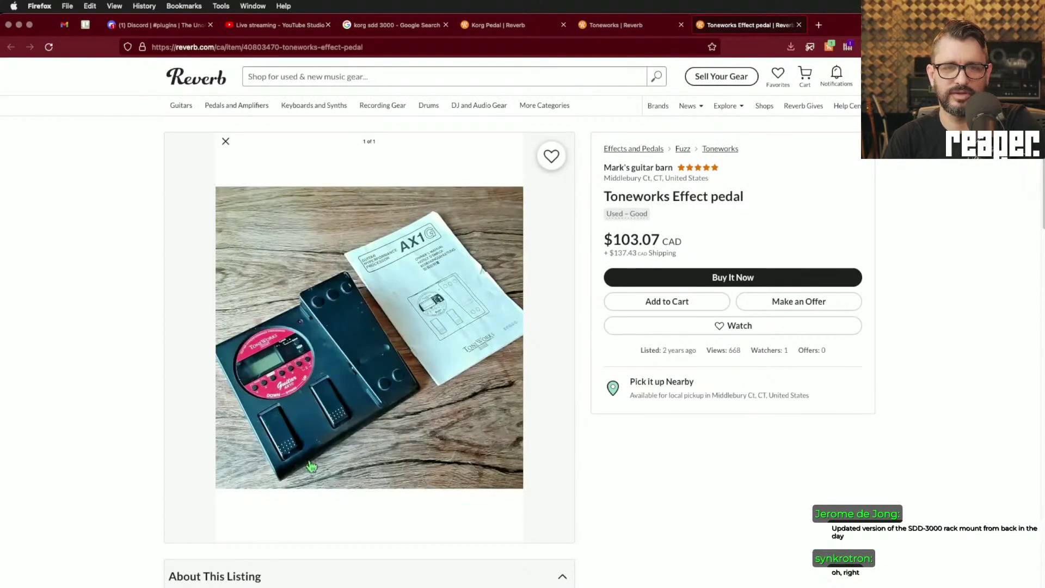
{"action": "scroll", "coordinate": [486, 518], "scroll_direction": "down", "scroll_amount": 8}
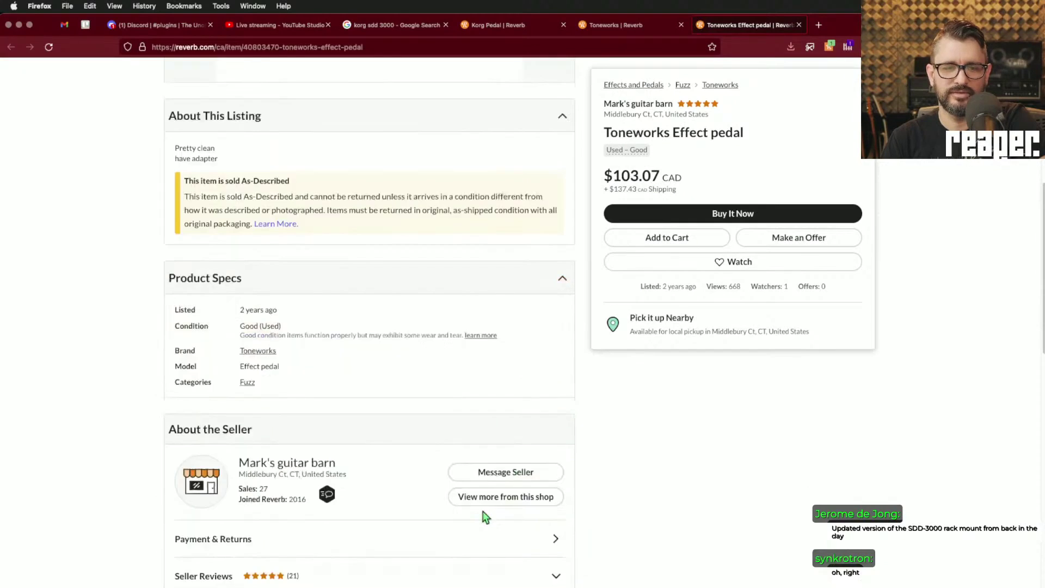
{"action": "scroll", "coordinate": [485, 517], "scroll_direction": "down", "scroll_amount": 10}
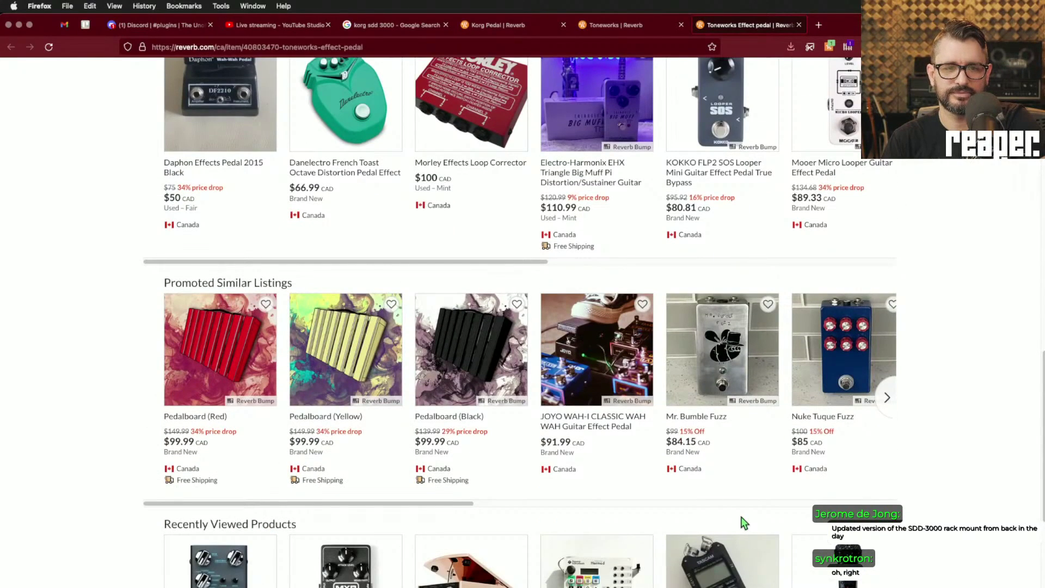
- Open the Pedalboard (Yellow) listing from the promoted similar listings and examine its three photos and description
{"action": "scroll", "coordinate": [746, 513], "scroll_direction": "down", "scroll_amount": 3}
{"action": "left_click", "coordinate": [335, 252]}
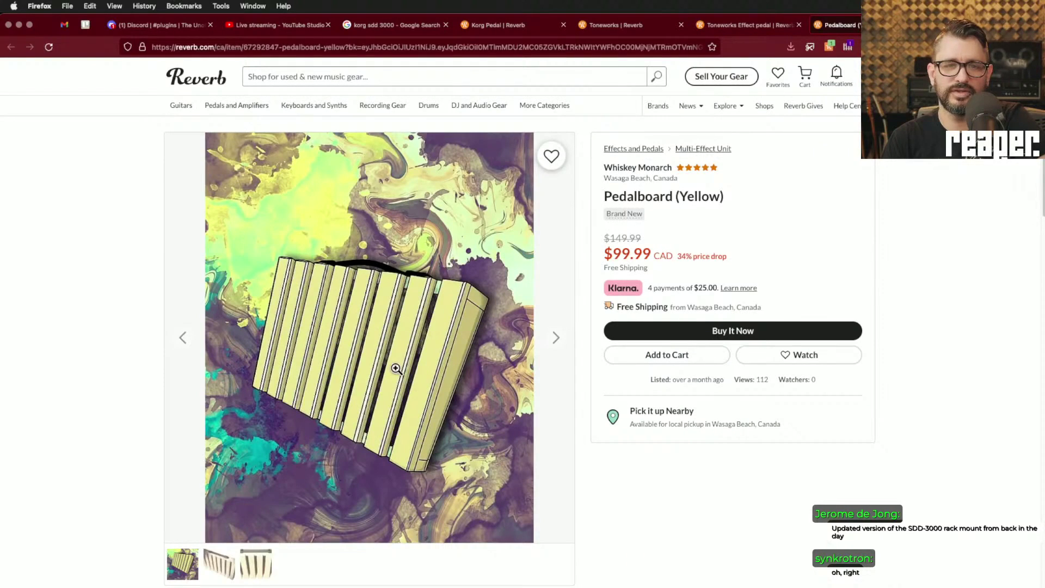
{"action": "left_click", "coordinate": [226, 572]}
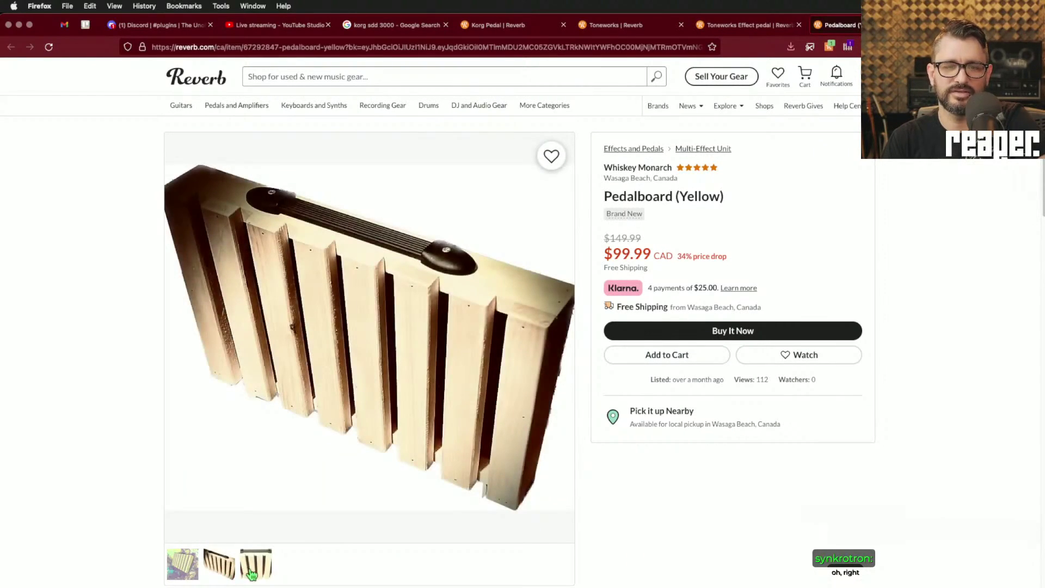
{"action": "left_click", "coordinate": [252, 571]}
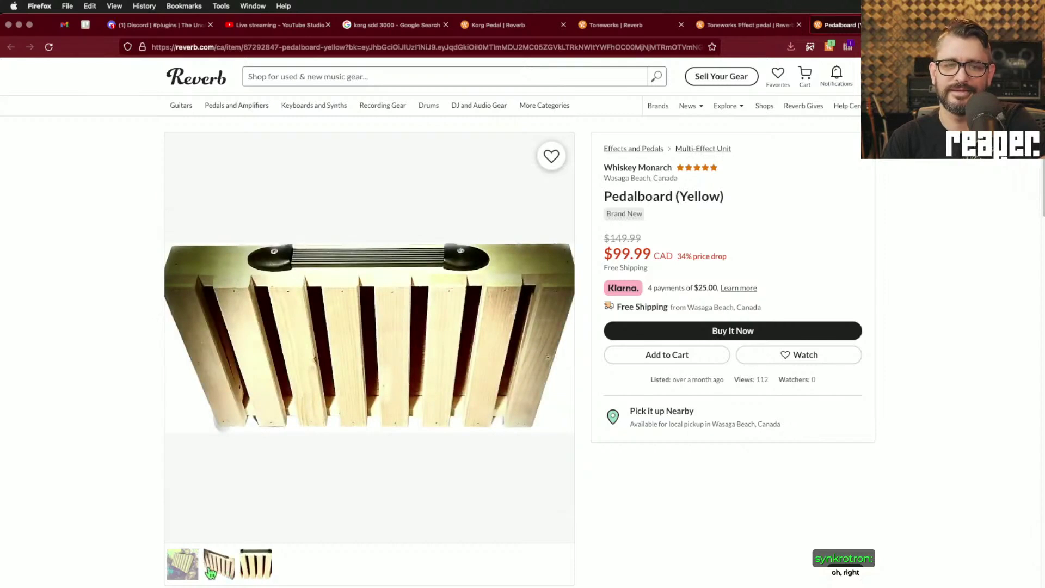
{"action": "left_click", "coordinate": [212, 571]}
{"action": "left_click", "coordinate": [195, 569]}
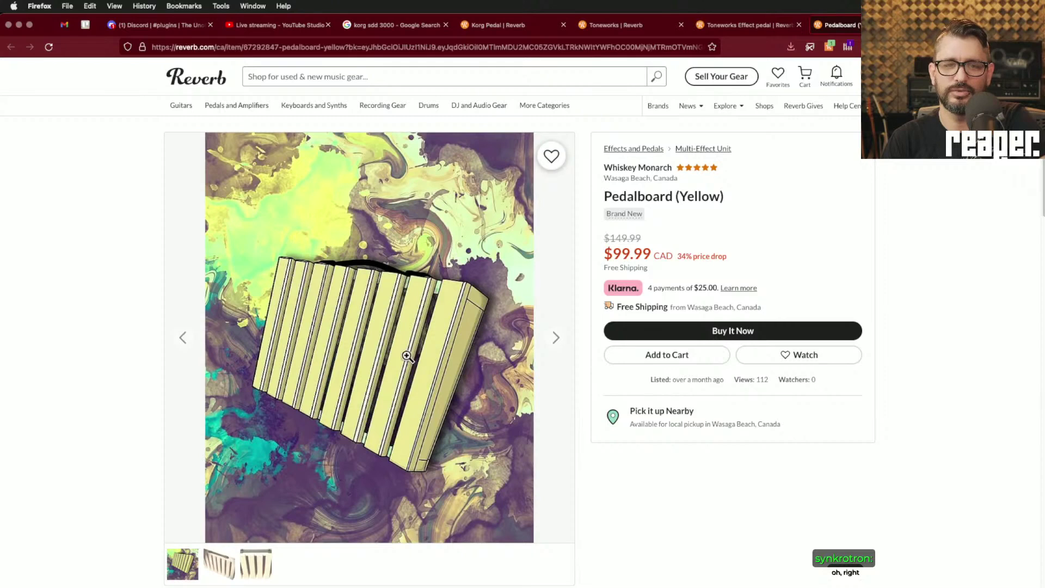
{"action": "left_click", "coordinate": [223, 571]}
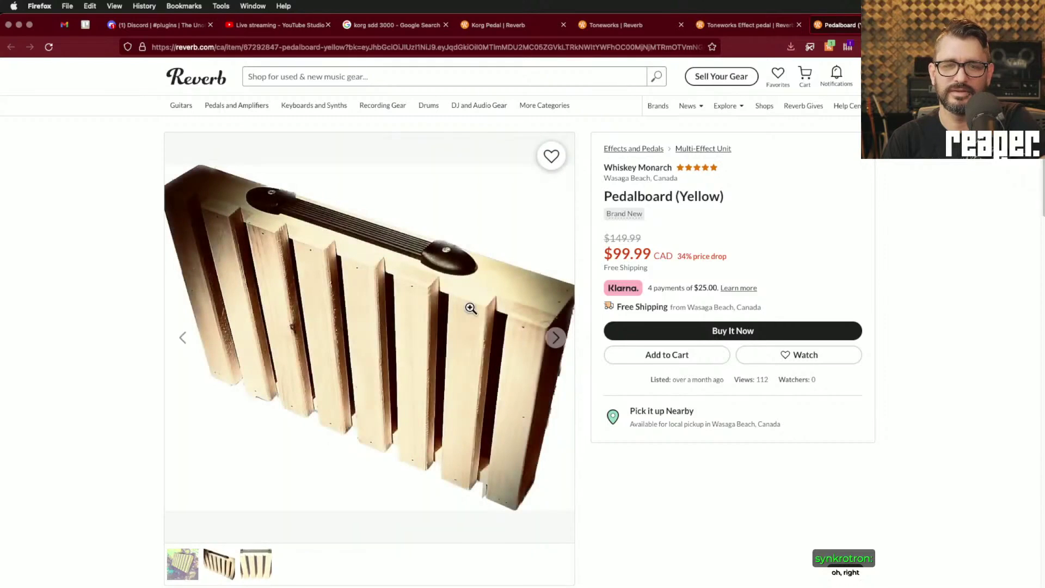
{"action": "scroll", "coordinate": [419, 433], "scroll_direction": "down", "scroll_amount": 5}
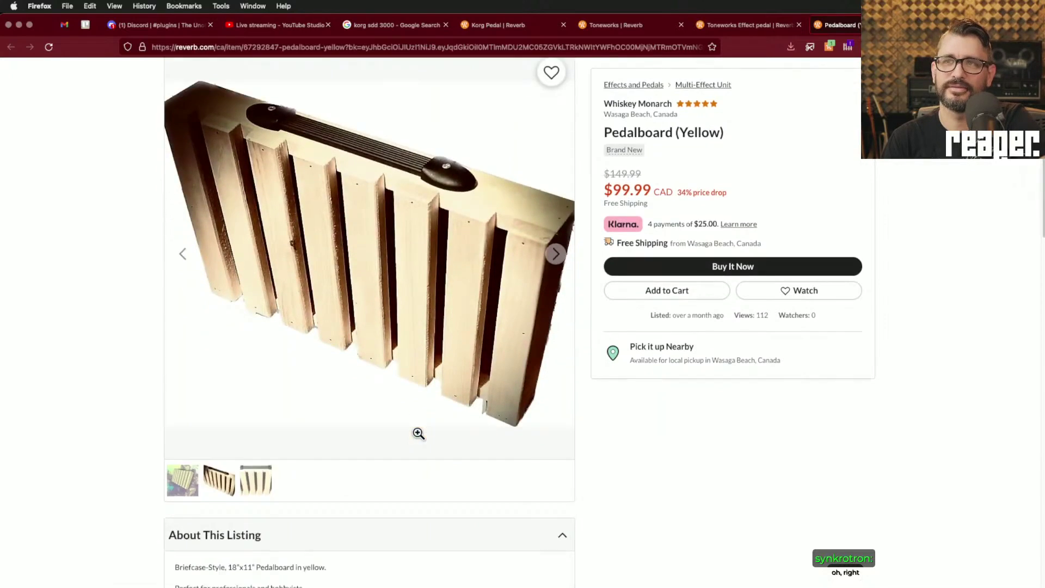
{"action": "scroll", "coordinate": [419, 438], "scroll_direction": "up", "scroll_amount": 5}
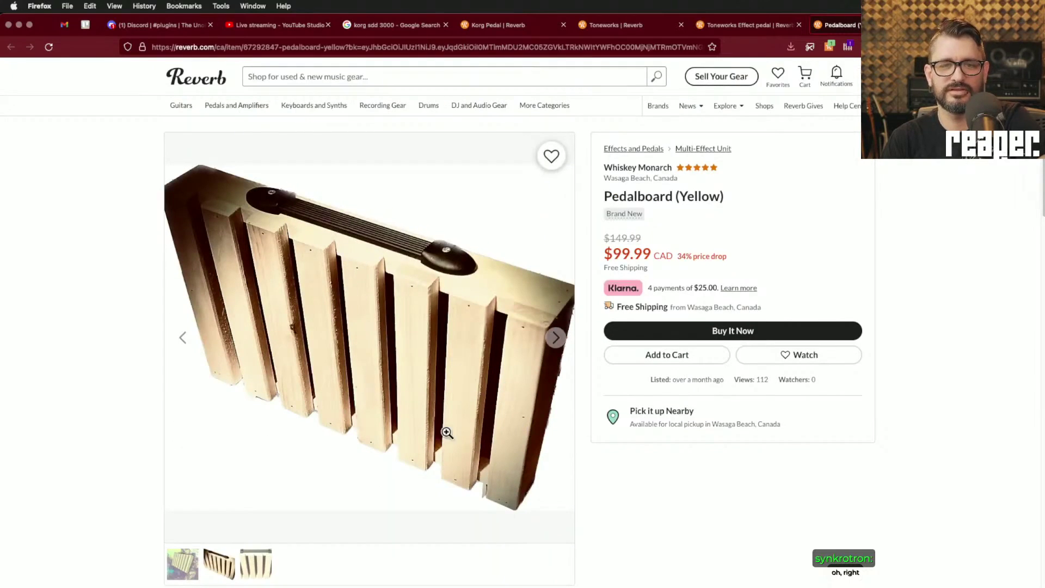
- Show the first photo of the yellow pedalboard listing again
{"action": "left_click", "coordinate": [182, 564]}
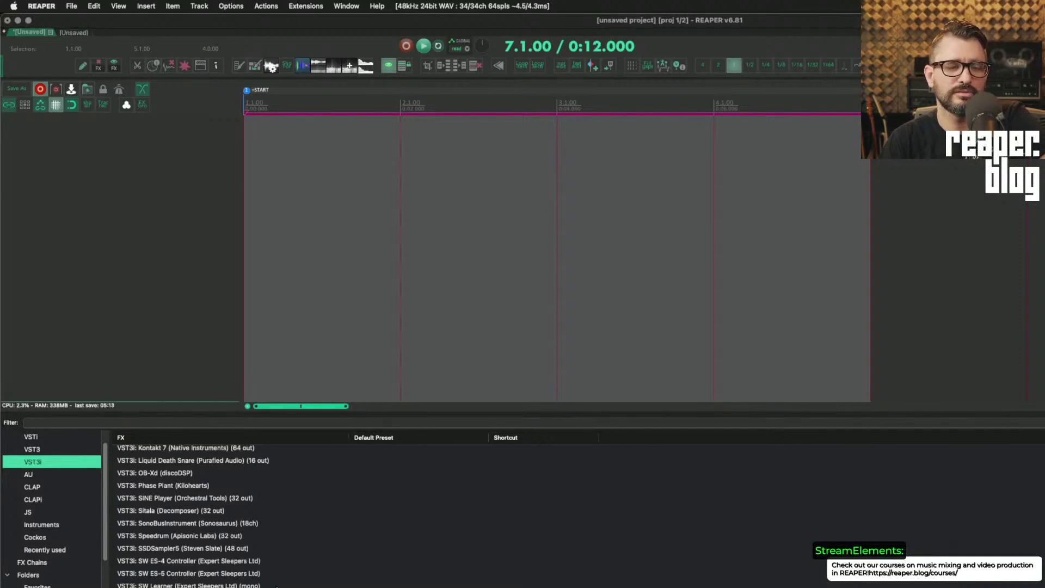
- In REAPER, add a track with the SW Trigger instrument, remove that plug-in, and select SW ES-4 Controller in the FX list
{"action": "double_click", "coordinate": [142, 297]}
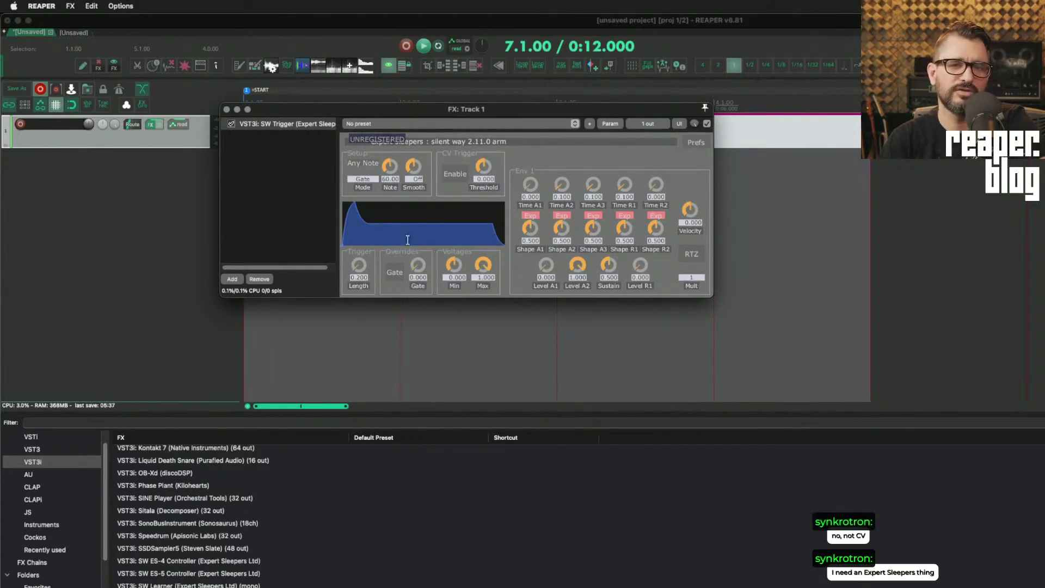
{"action": "left_click", "coordinate": [263, 279]}
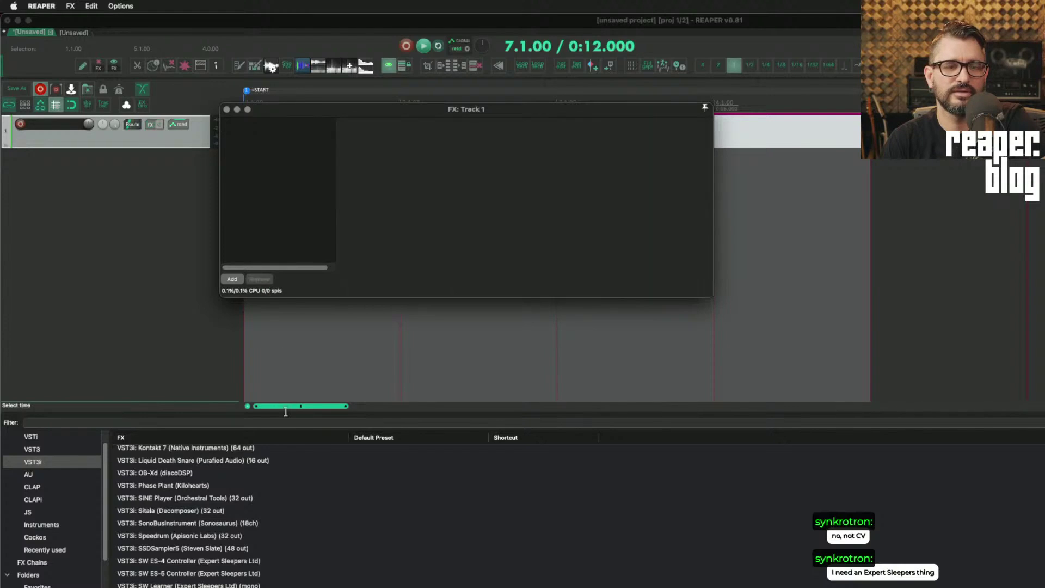
{"action": "left_click", "coordinate": [204, 561]}
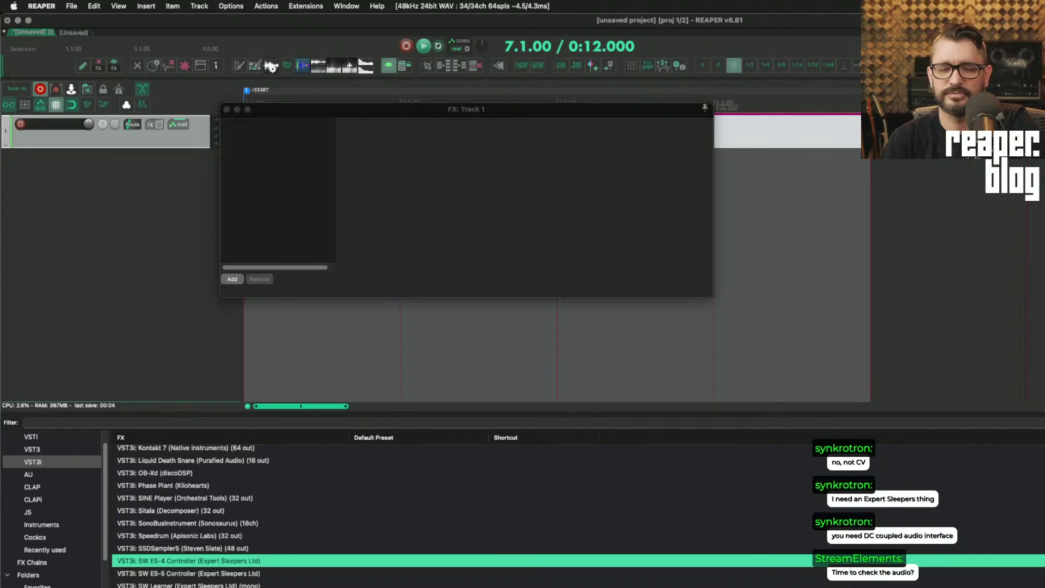
- Switch to Firefox, search Google for "audiofuse dc coupled", and look through the results
{"action": "key", "text": "super+Tab"}
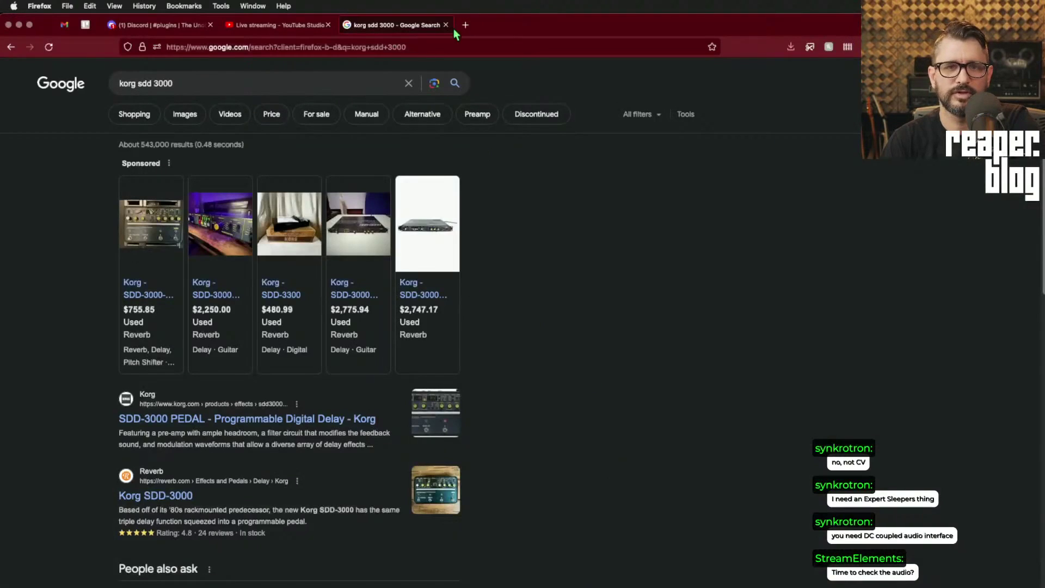
{"action": "double_click", "coordinate": [355, 82]}
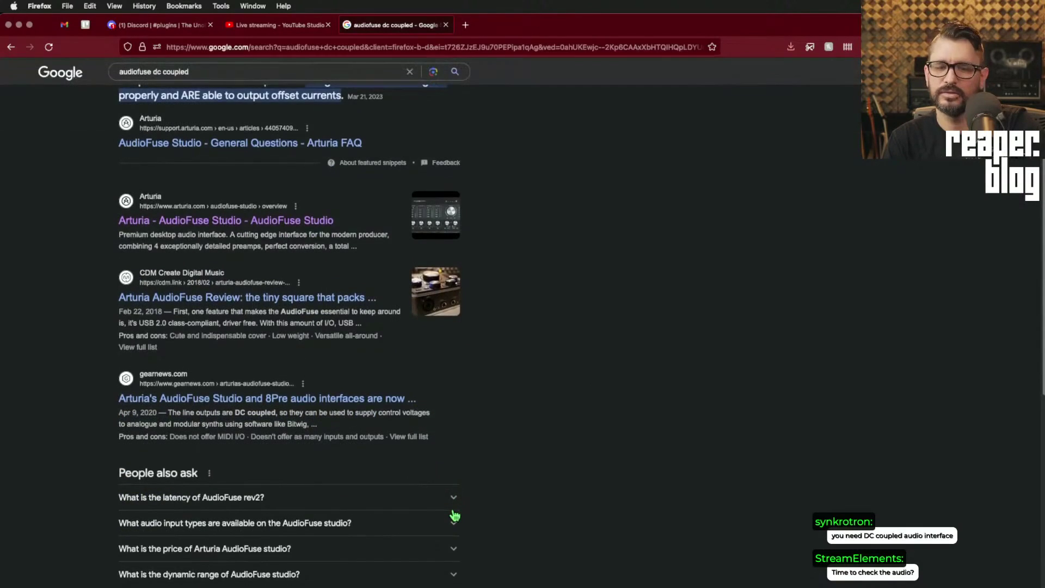
{"action": "scroll", "coordinate": [454, 515], "scroll_direction": "down", "scroll_amount": 2}
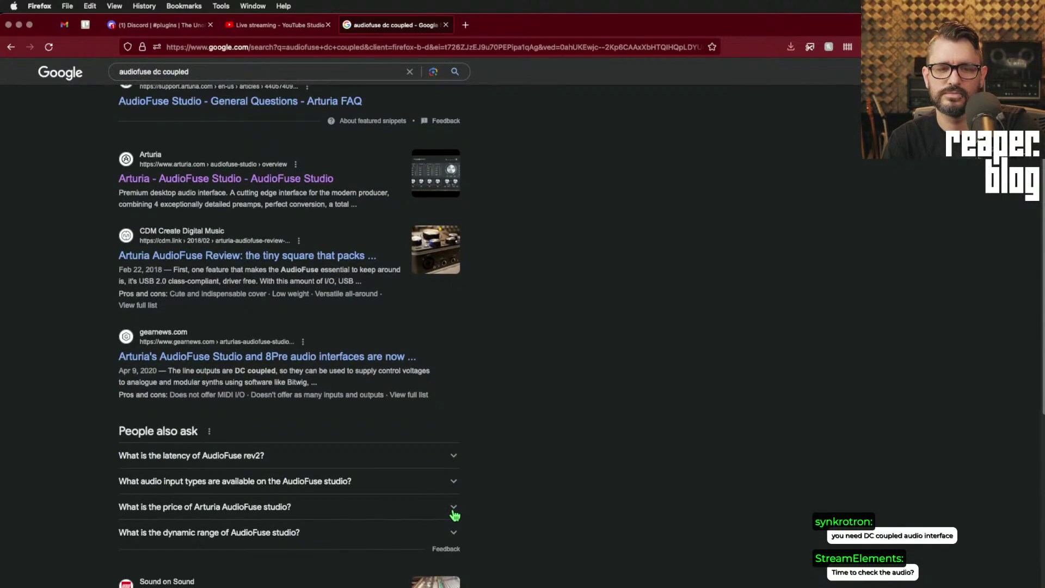
{"action": "scroll", "coordinate": [455, 514], "scroll_direction": "up", "scroll_amount": 3}
- Open Arturia's AudioFuse Studio General Questions FAQ and read the answer to "What is a DC coupled output?"
{"action": "left_click", "coordinate": [309, 244]}
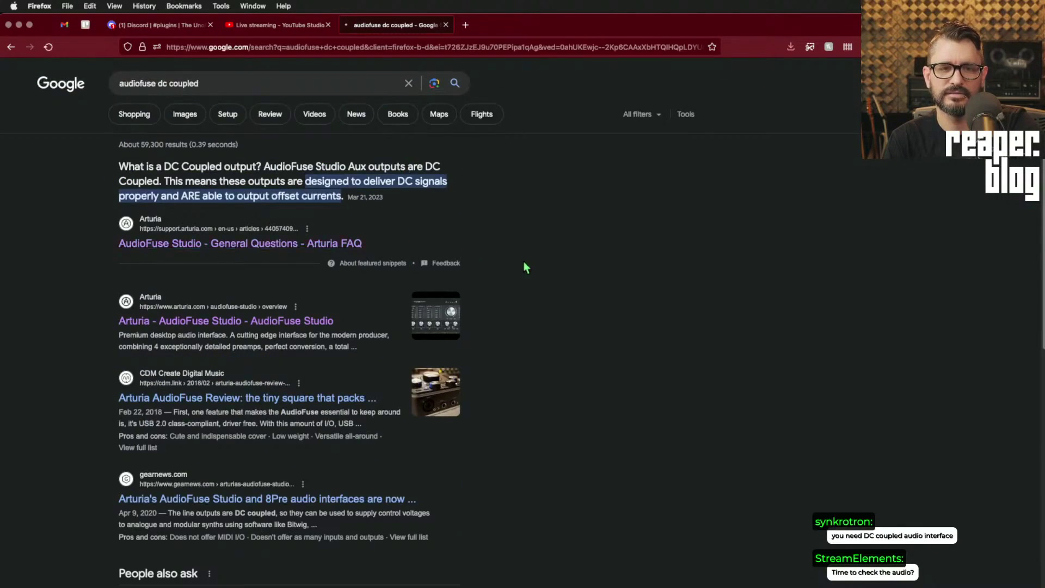
{"action": "scroll", "coordinate": [438, 343], "scroll_direction": "down", "scroll_amount": 5}
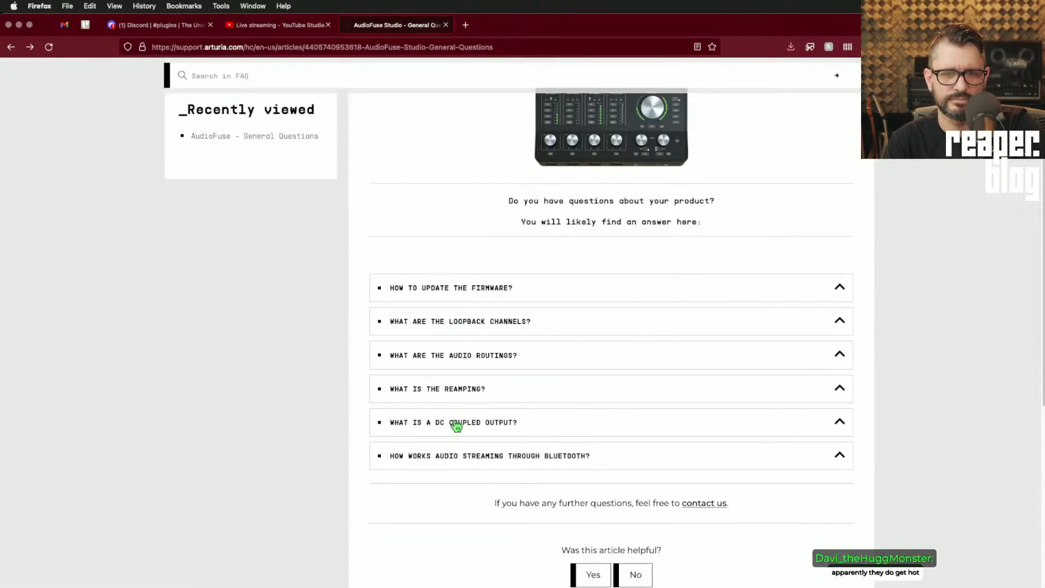
{"action": "left_click", "coordinate": [488, 430]}
{"action": "scroll", "coordinate": [695, 477], "scroll_direction": "down", "scroll_amount": 5}
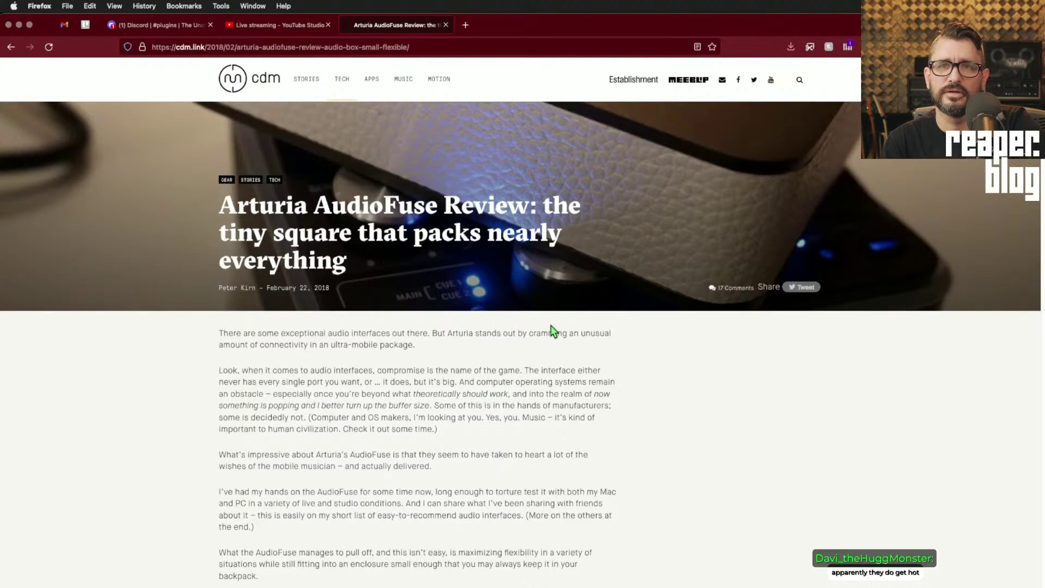
- Examine CDM's Arturia AudioFuse review, including its conclusions, the connectivity list, and the front and rear photos of the interface
{"action": "scroll", "coordinate": [638, 344], "scroll_direction": "down", "scroll_amount": 20}
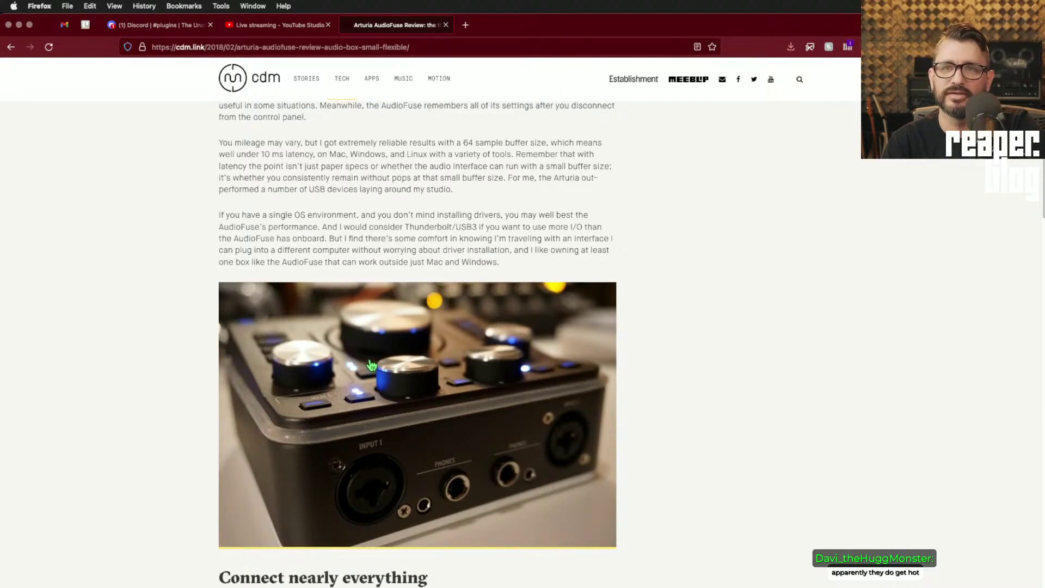
{"action": "scroll", "coordinate": [373, 366], "scroll_direction": "down", "scroll_amount": 20}
{"action": "scroll", "coordinate": [571, 439], "scroll_direction": "up", "scroll_amount": 8}
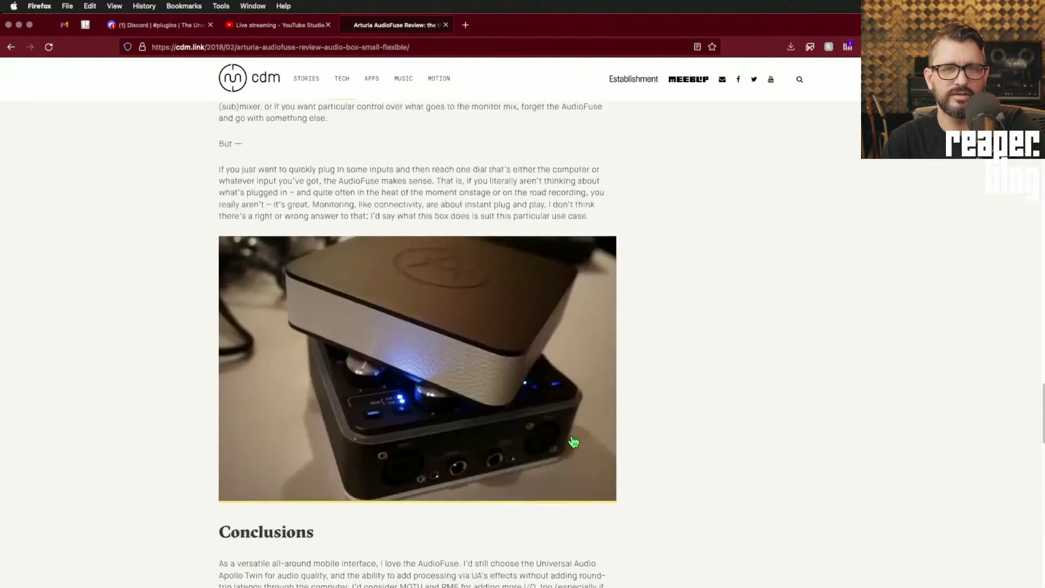
{"action": "scroll", "coordinate": [575, 442], "scroll_direction": "up", "scroll_amount": 10}
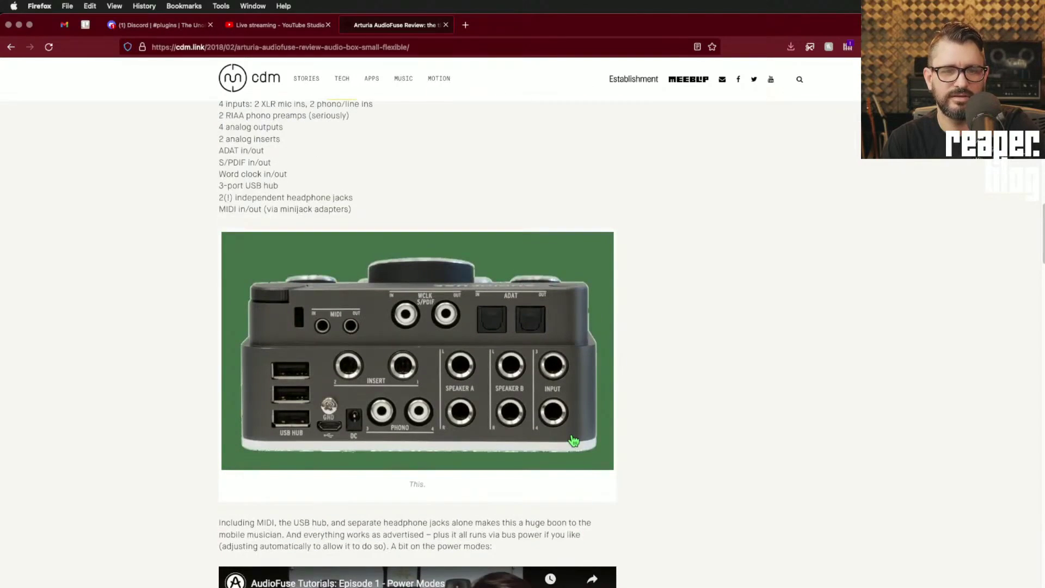
{"action": "scroll", "coordinate": [567, 439], "scroll_direction": "up", "scroll_amount": 8}
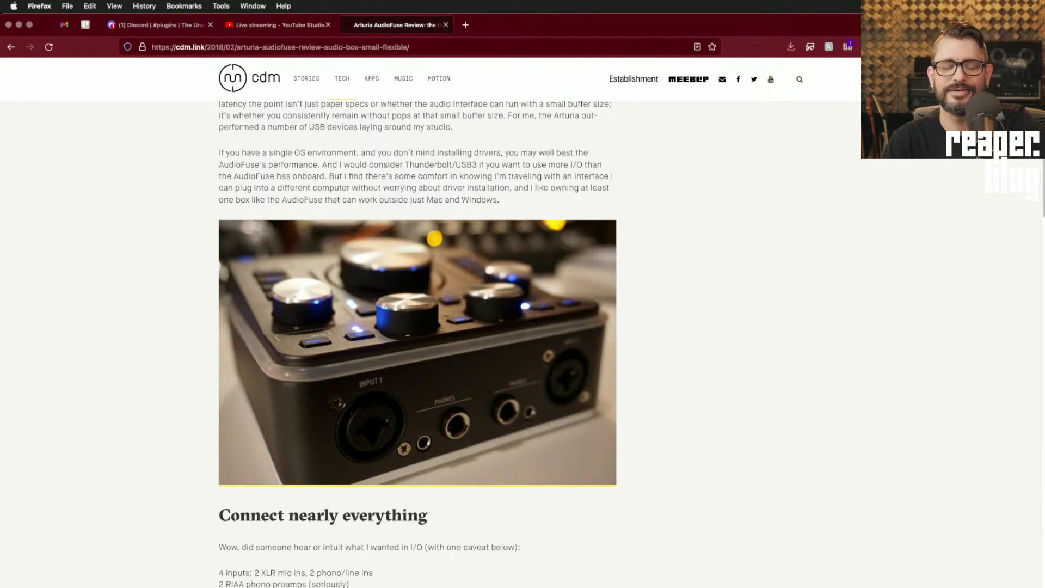
- Switch to the Firefox window and search the web for "which audio interfaces are dc coupled"
{"action": "key", "text": "super+Tab"}
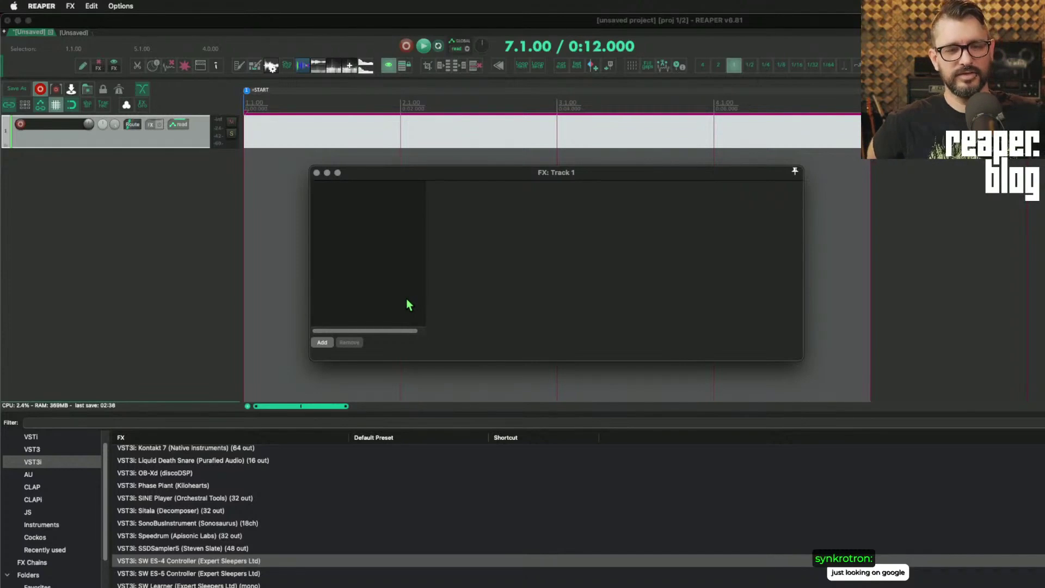
{"action": "type", "text": "whi"}
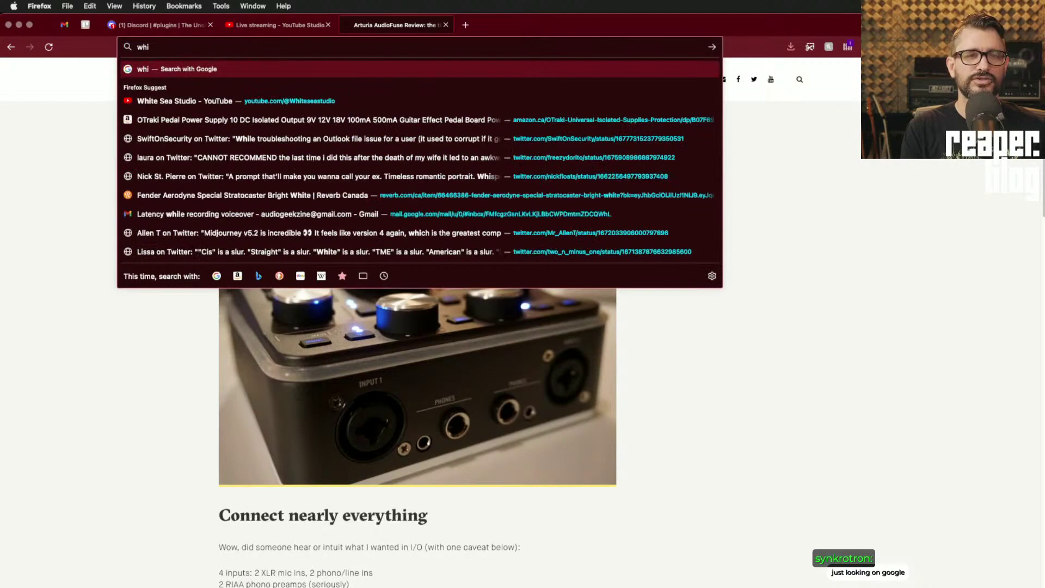
{"action": "type", "text": "ch audio thar"}
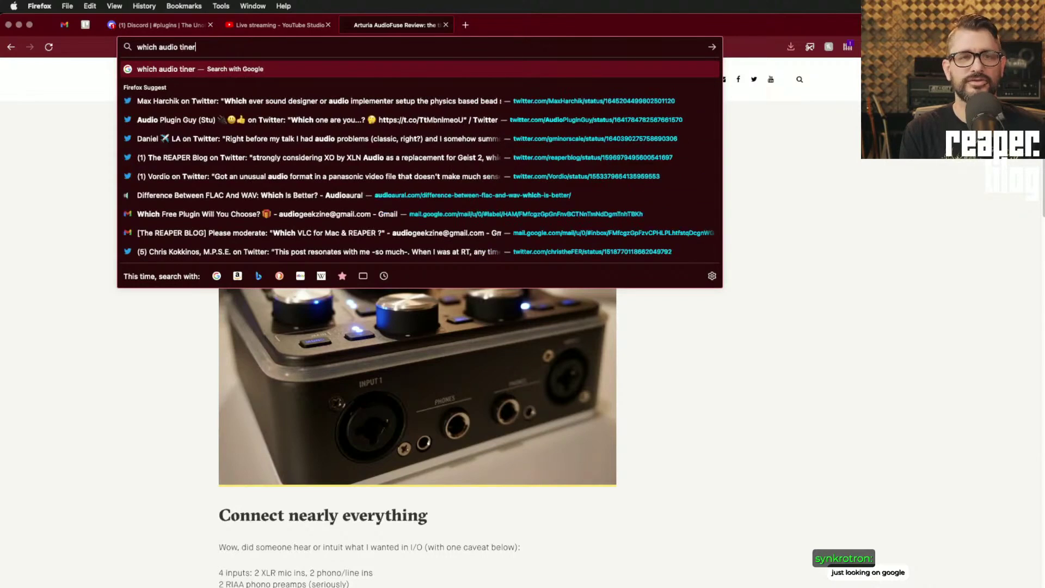
{"action": "key", "text": "BackSpace"}
{"action": "key", "text": "BackSpace"}
{"action": "key", "text": "BackSpace"}
{"action": "key", "text": "BackSpace"}
{"action": "type", "text": "int"}
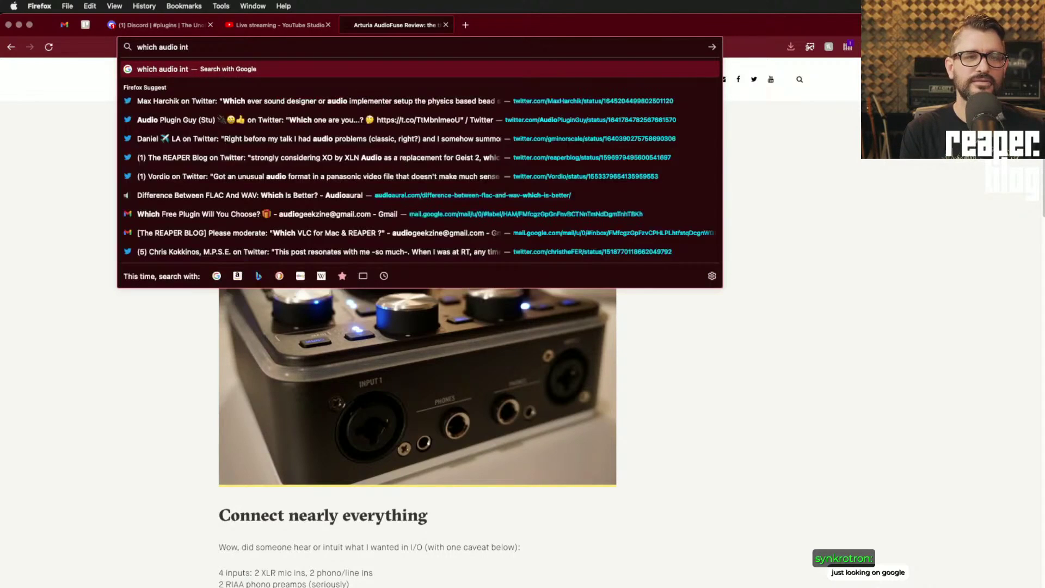
{"action": "type", "text": "erfaces are dc"}
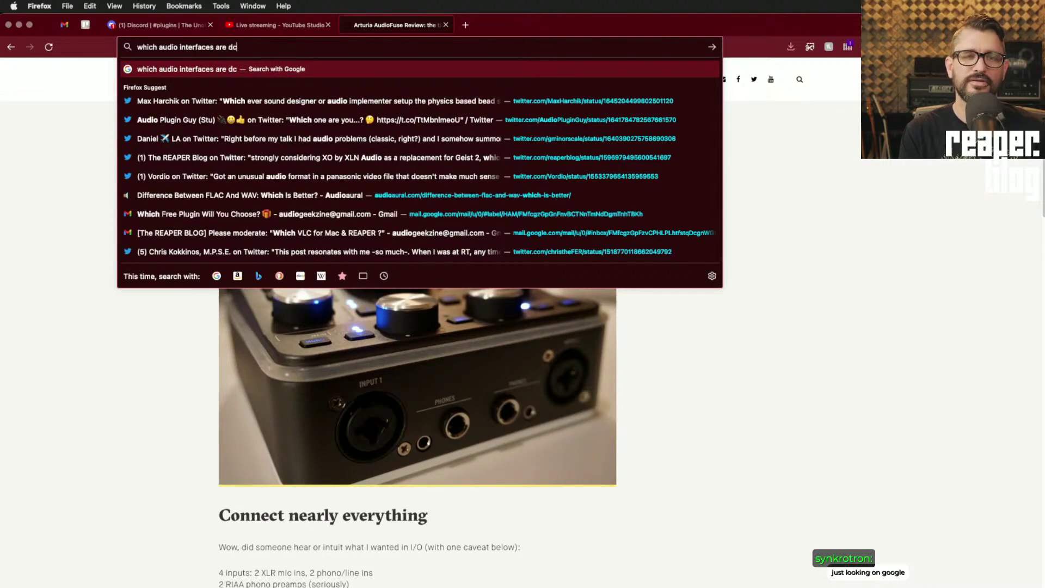
{"action": "type", "text": " coupled"}
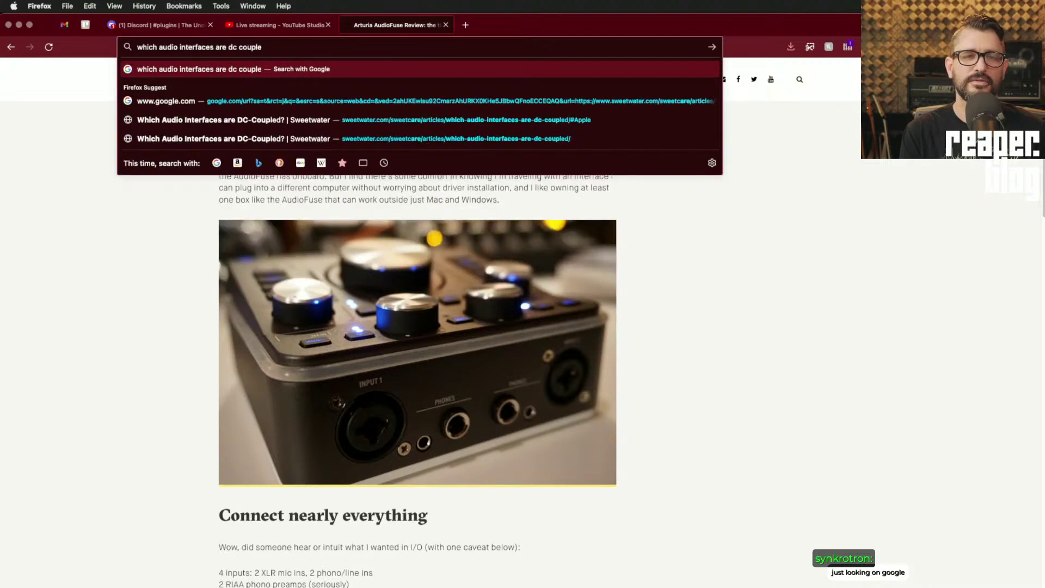
{"action": "key", "text": "Return"}
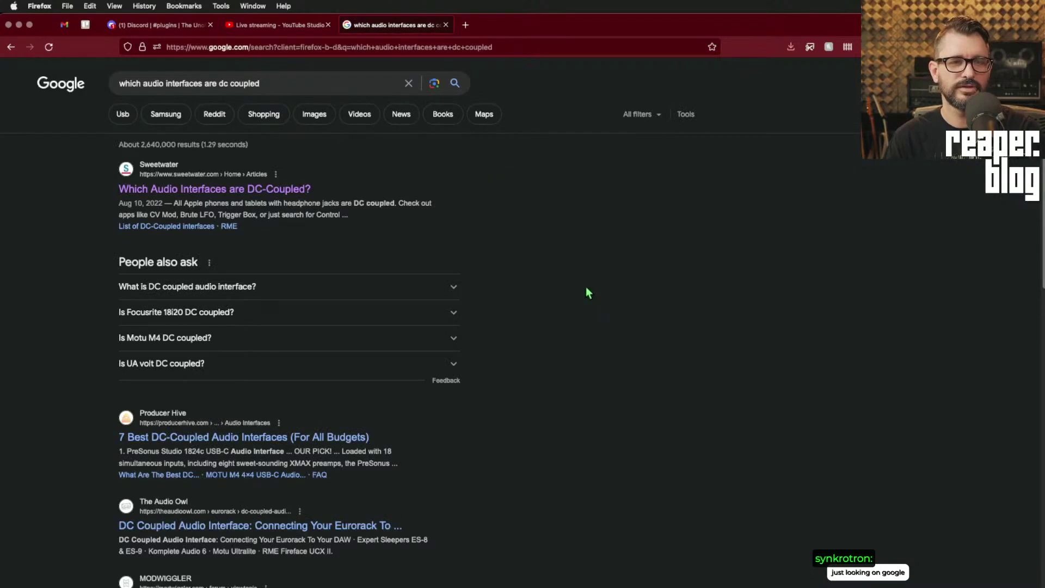
- Open the Sweetwater article "Which Audio Interfaces are DC-Coupled?" and look through its list of interfaces by manufacturer
{"action": "left_click", "coordinate": [262, 189]}
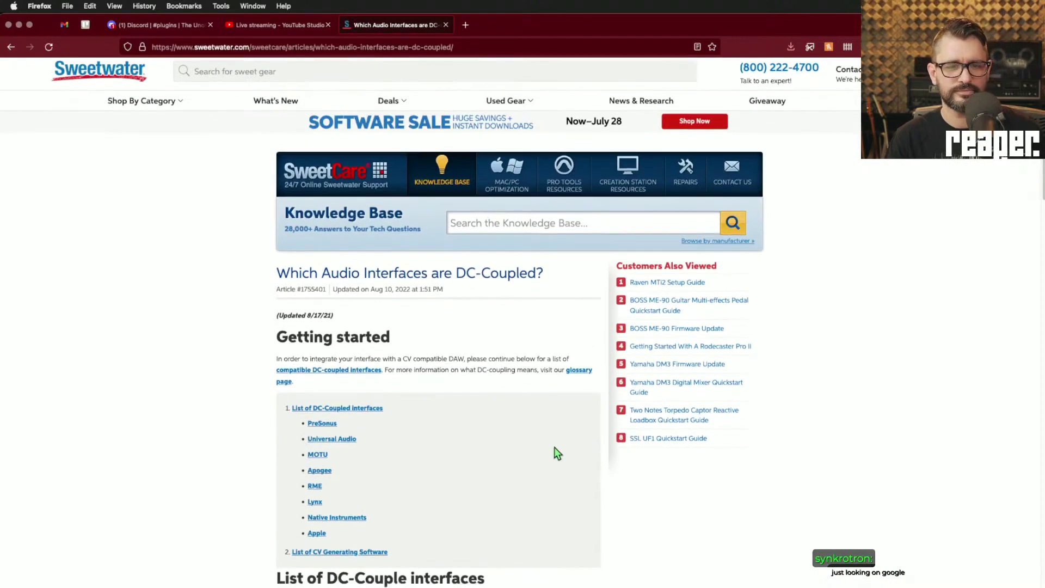
{"action": "scroll", "coordinate": [556, 451], "scroll_direction": "down", "scroll_amount": 5}
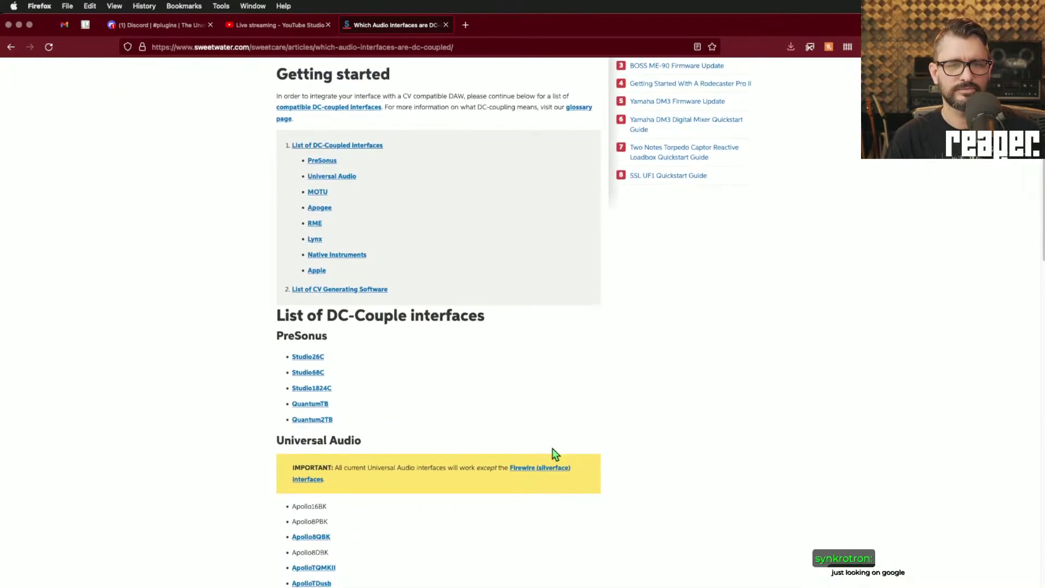
{"action": "scroll", "coordinate": [555, 455], "scroll_direction": "down", "scroll_amount": 2}
{"action": "scroll", "coordinate": [555, 455], "scroll_direction": "down", "scroll_amount": 3}
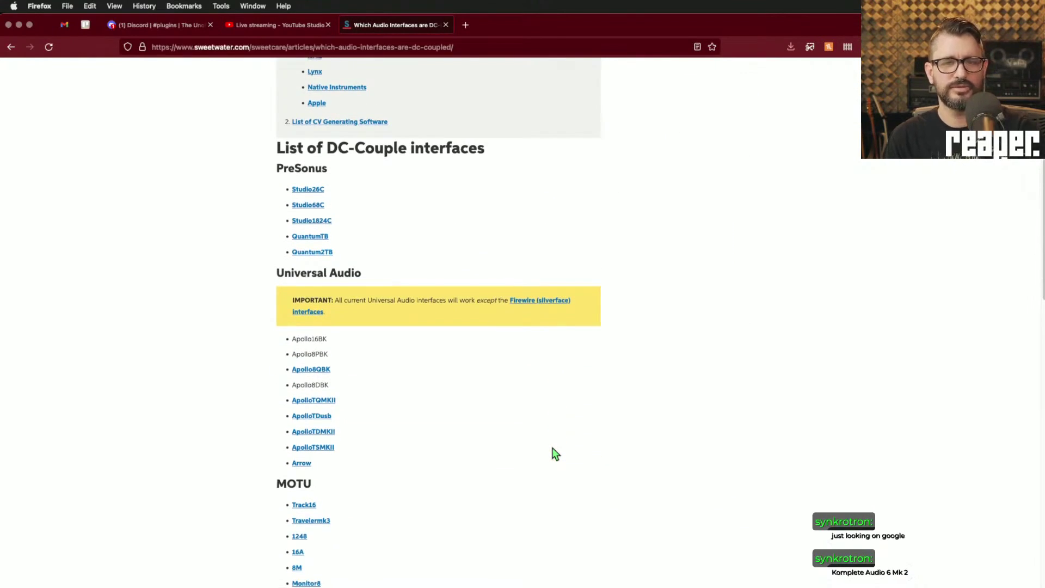
{"action": "scroll", "coordinate": [556, 454], "scroll_direction": "down", "scroll_amount": 5}
{"action": "scroll", "coordinate": [555, 454], "scroll_direction": "down", "scroll_amount": 10}
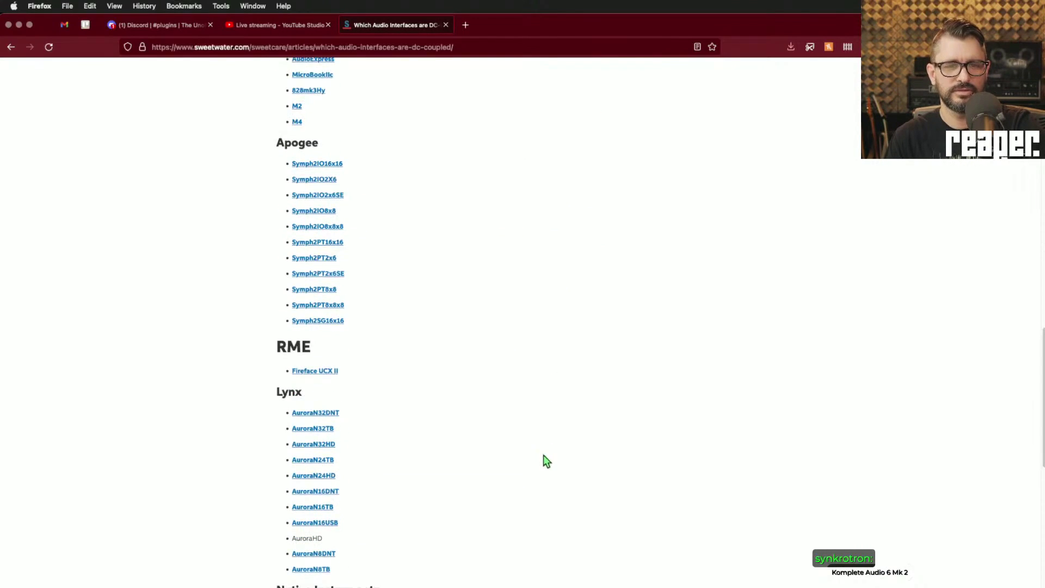
{"action": "scroll", "coordinate": [544, 459], "scroll_direction": "down", "scroll_amount": 2}
{"action": "scroll", "coordinate": [546, 460], "scroll_direction": "down", "scroll_amount": 5}
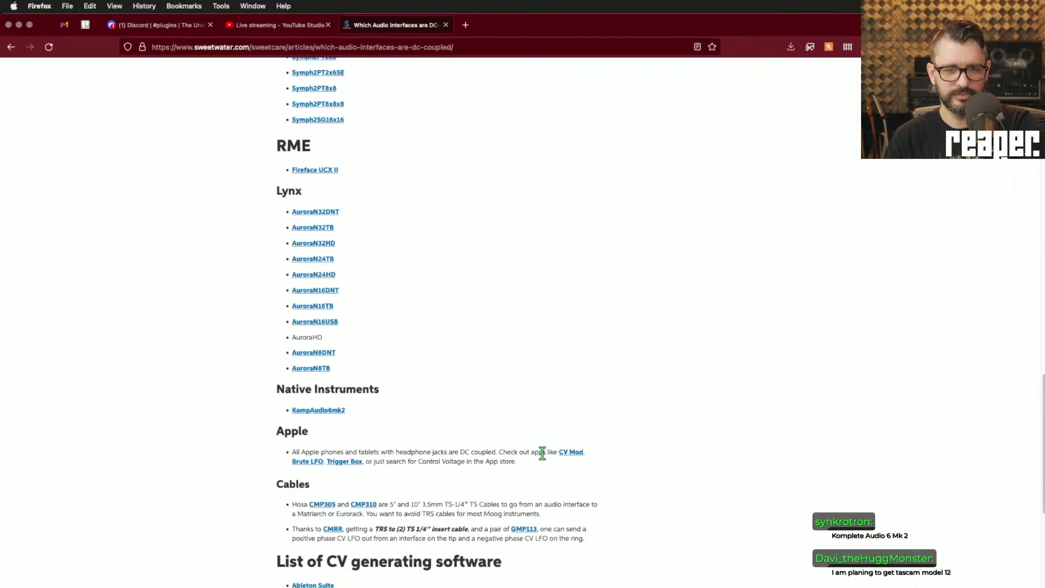
{"action": "scroll", "coordinate": [543, 453], "scroll_direction": "down", "scroll_amount": 2}
{"action": "scroll", "coordinate": [544, 460], "scroll_direction": "down", "scroll_amount": 1}
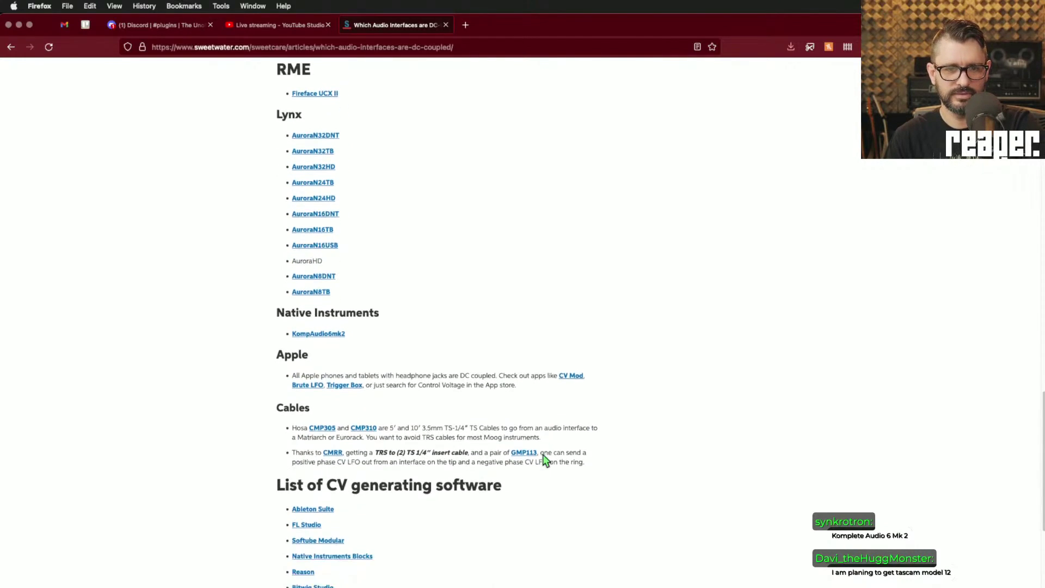
{"action": "scroll", "coordinate": [544, 461], "scroll_direction": "up", "scroll_amount": 20}
{"action": "scroll", "coordinate": [545, 460], "scroll_direction": "up", "scroll_amount": 15}
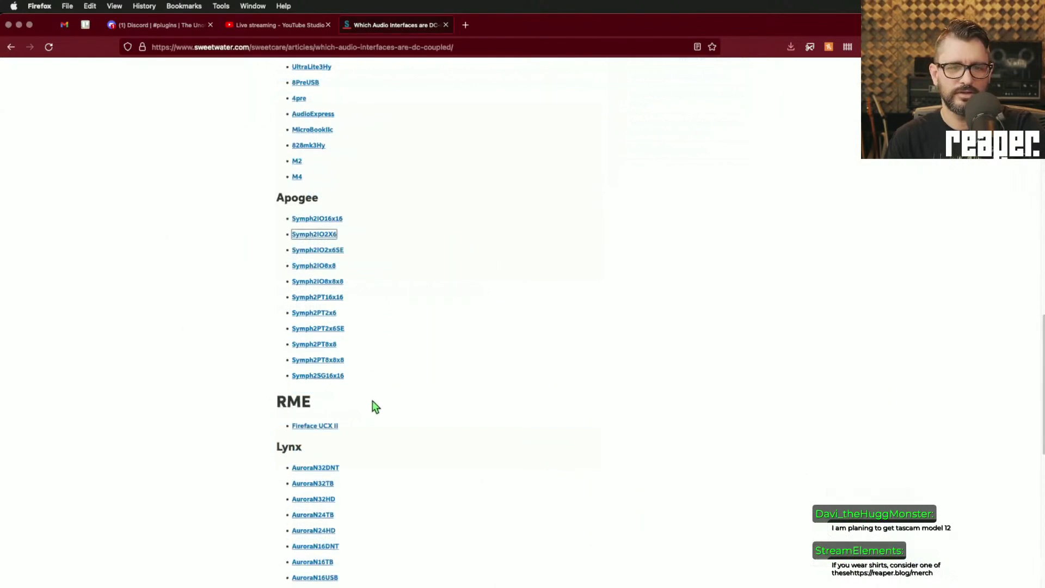
- Open the Native Instruments KompAudio6mk2 product page from the list and view its photos, including the front and rear connections
{"action": "scroll", "coordinate": [374, 406], "scroll_direction": "down", "scroll_amount": 5}
{"action": "left_click", "coordinate": [340, 537]}
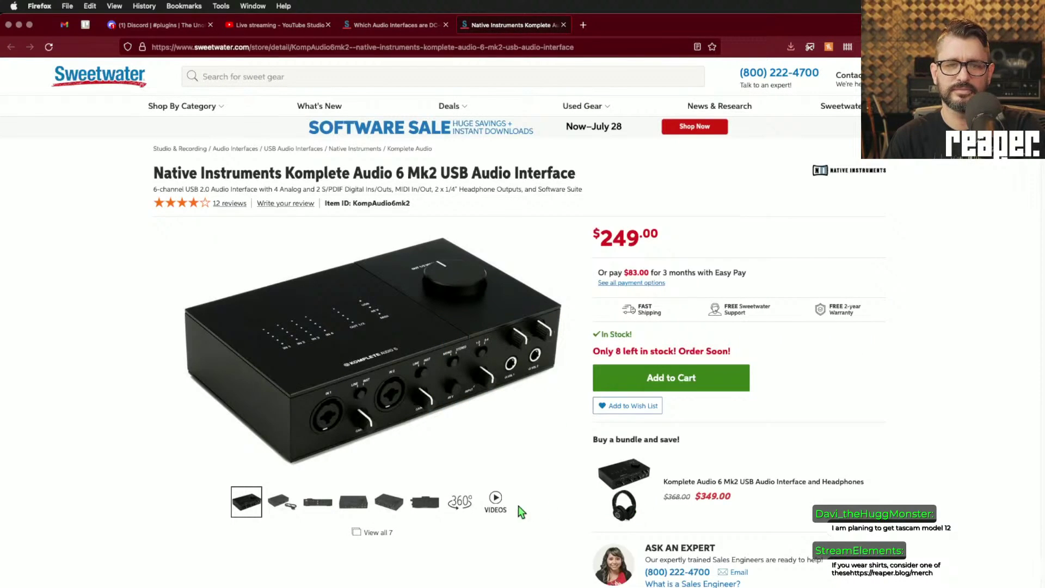
{"action": "left_click", "coordinate": [320, 505]}
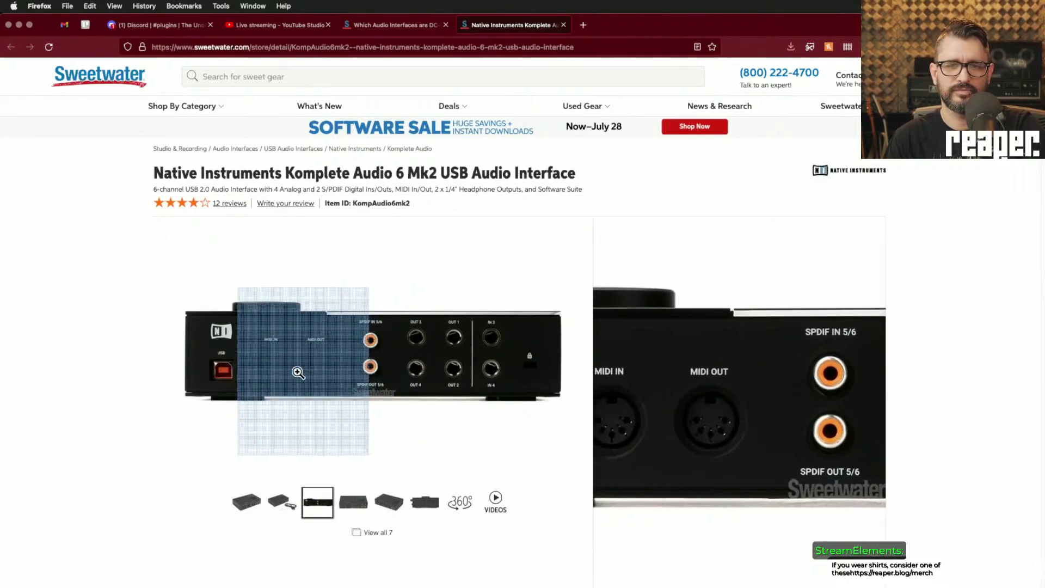
{"action": "left_click", "coordinate": [283, 512]}
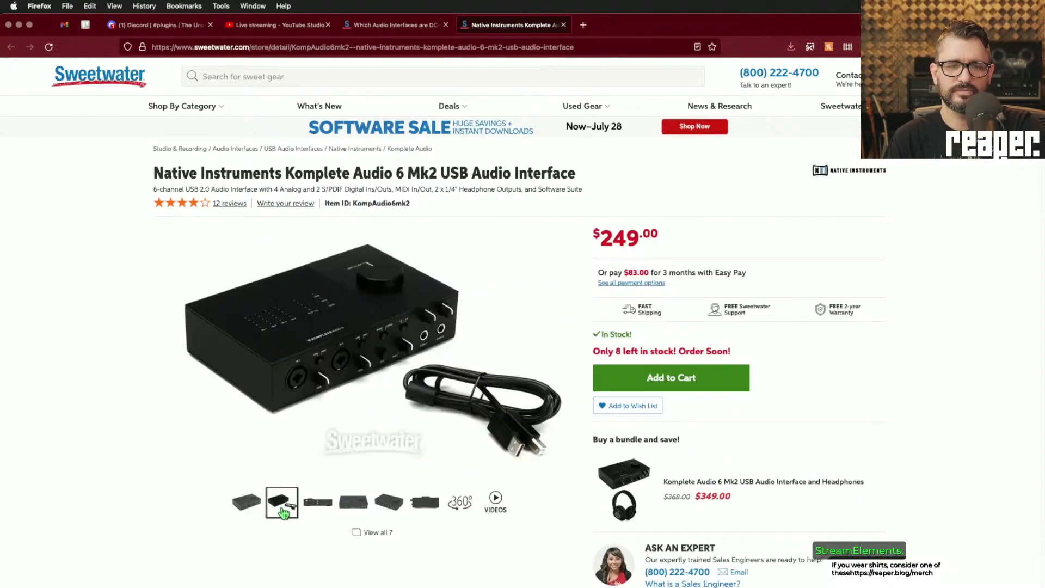
{"action": "left_click", "coordinate": [418, 513]}
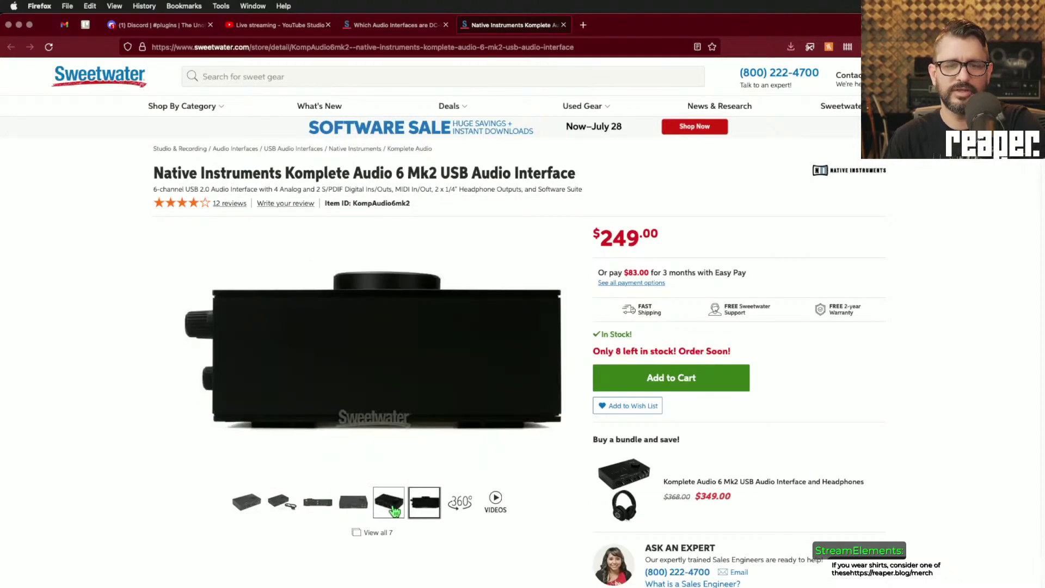
{"action": "left_click", "coordinate": [391, 511]}
{"action": "left_click", "coordinate": [363, 512]}
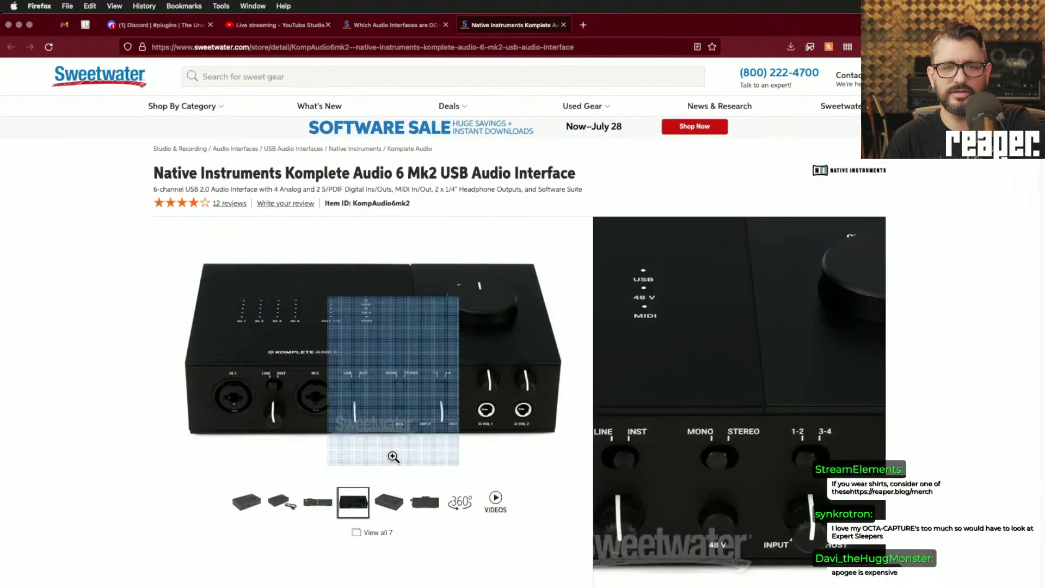
{"action": "left_click", "coordinate": [319, 506]}
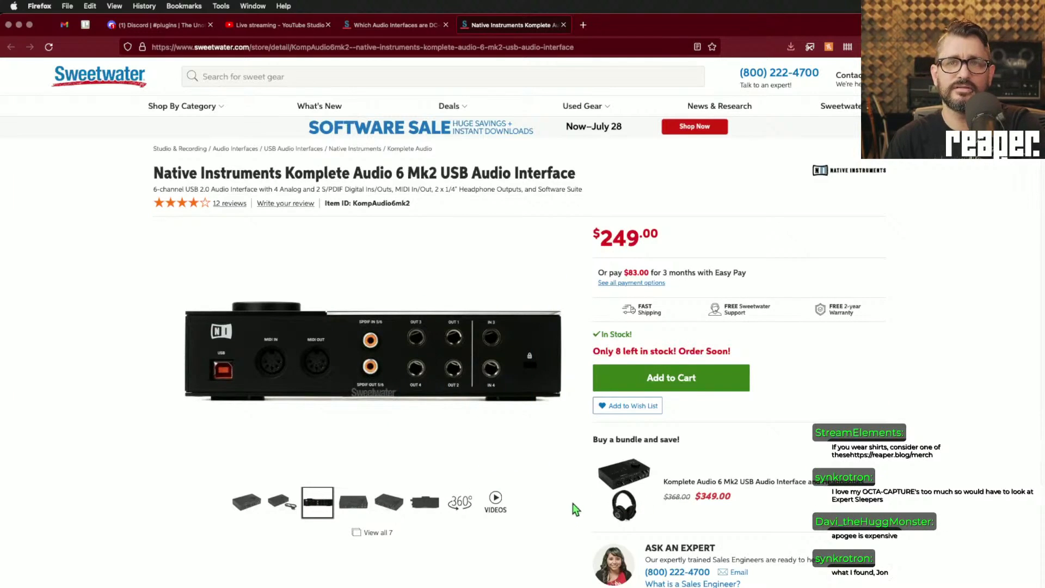
- Return to the DC-coupled list, view the MOTU 828x product photos, and check the MOTU 8PreUSB page
{"action": "left_click", "coordinate": [414, 25]}
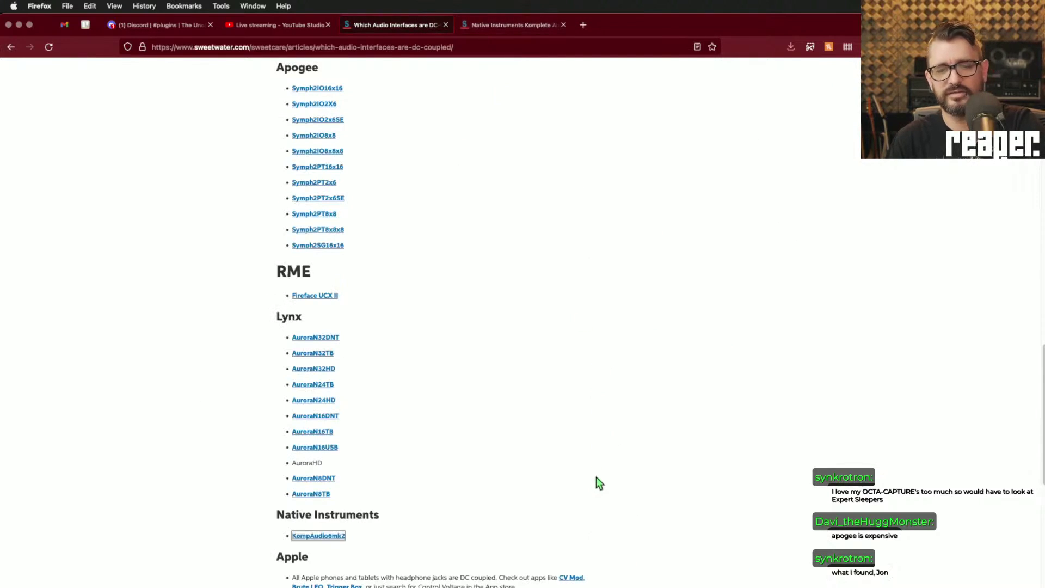
{"action": "scroll", "coordinate": [599, 479], "scroll_direction": "up", "scroll_amount": 3}
{"action": "scroll", "coordinate": [599, 478], "scroll_direction": "up", "scroll_amount": 3}
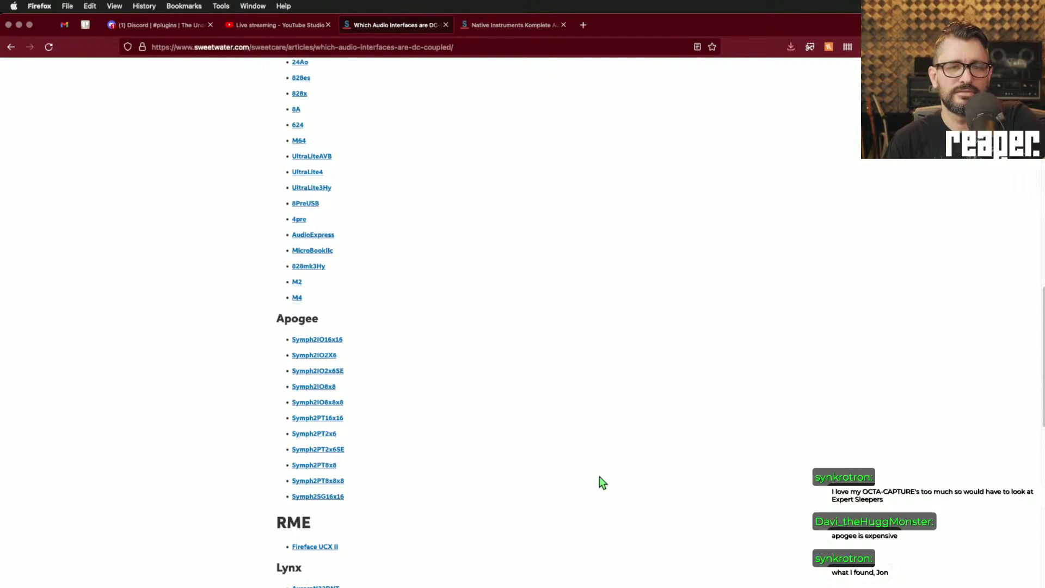
{"action": "scroll", "coordinate": [599, 477], "scroll_direction": "up", "scroll_amount": 6}
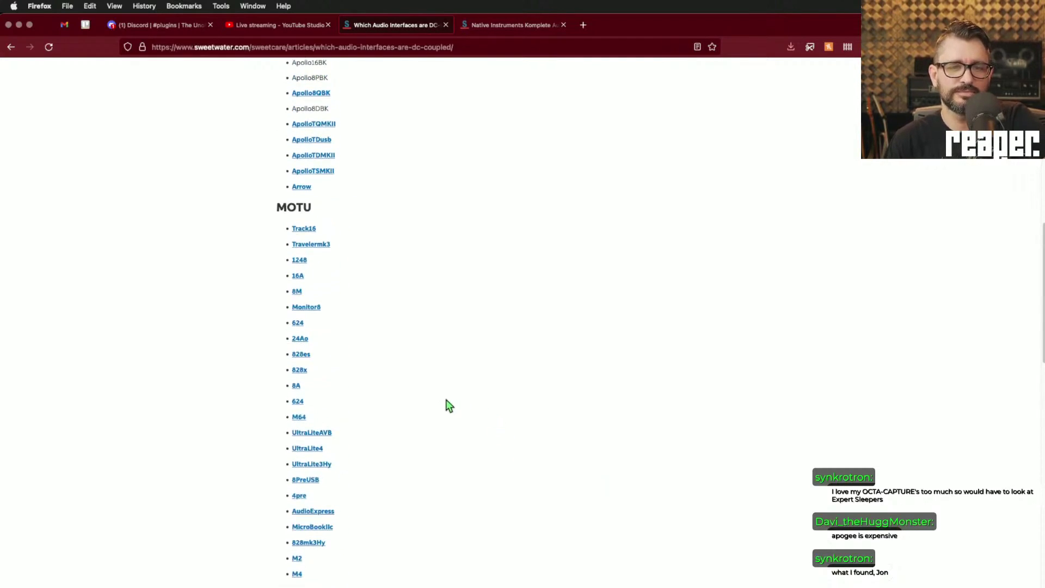
{"action": "left_click", "coordinate": [300, 370]}
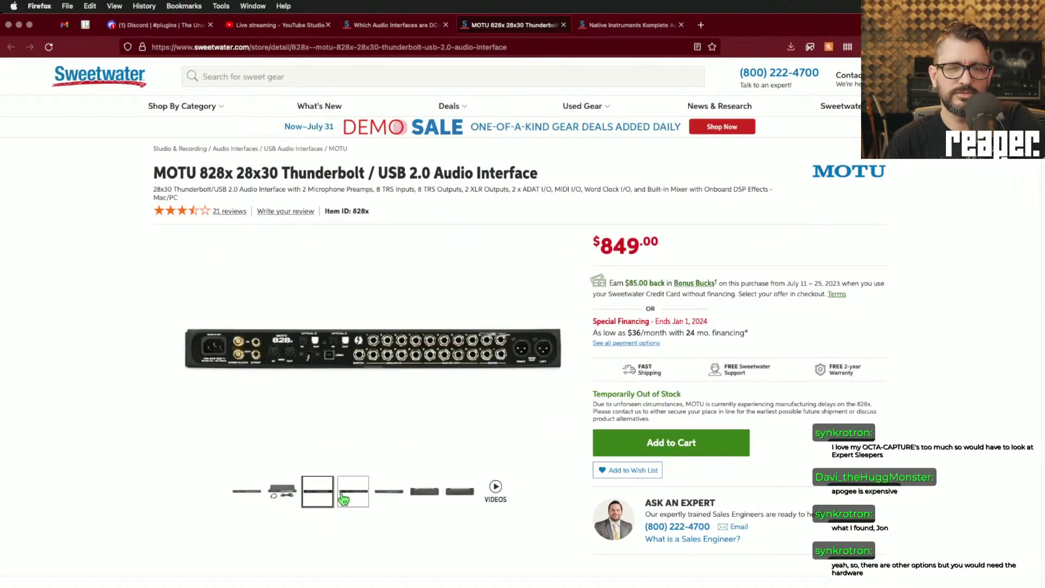
{"action": "left_click", "coordinate": [353, 496]}
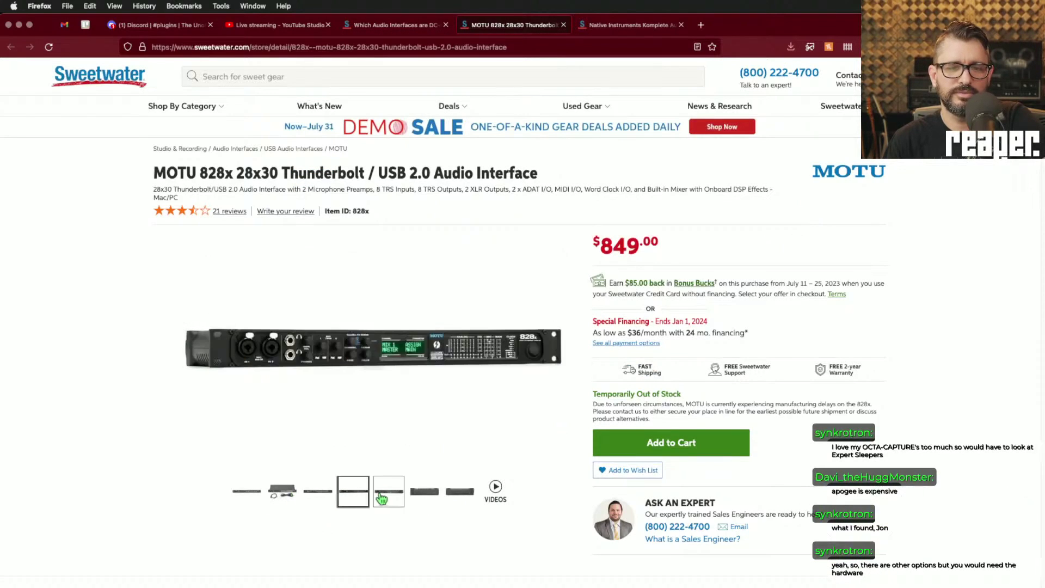
{"action": "left_click", "coordinate": [394, 498]}
{"action": "left_click", "coordinate": [425, 493]}
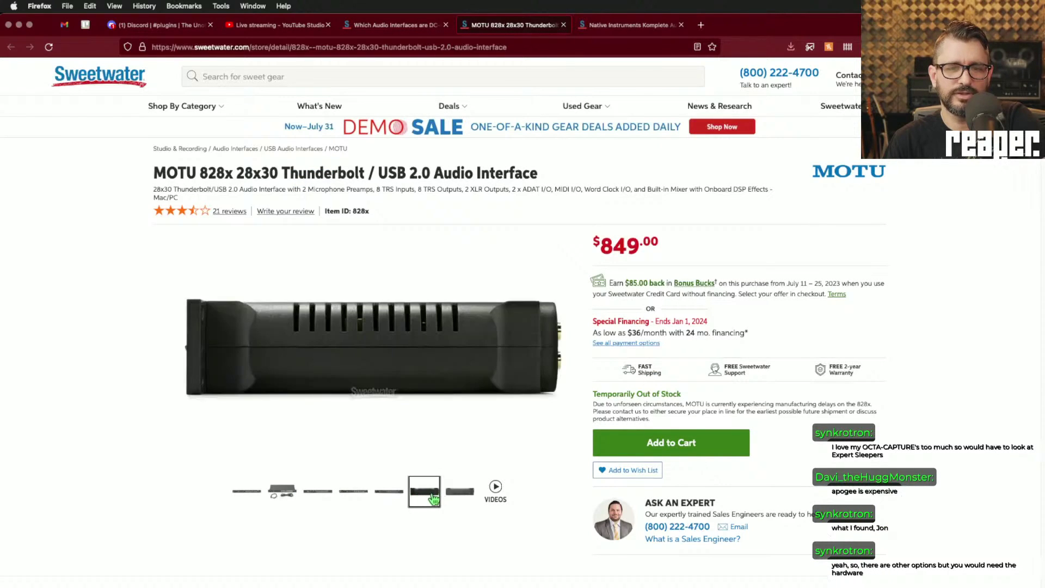
{"action": "left_click", "coordinate": [455, 497]}
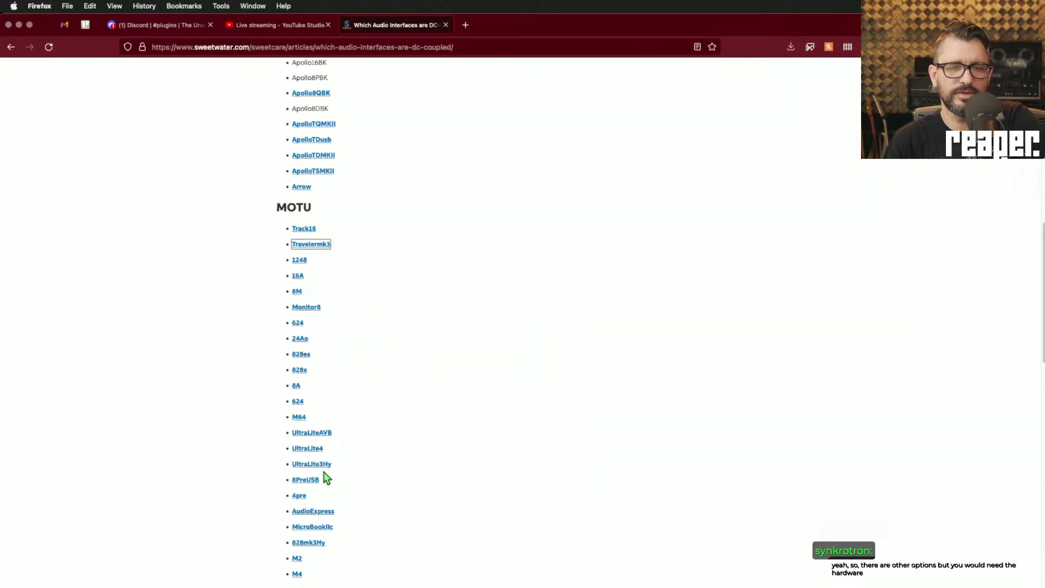
{"action": "left_click", "coordinate": [306, 480]}
{"action": "left_click", "coordinate": [517, 27]}
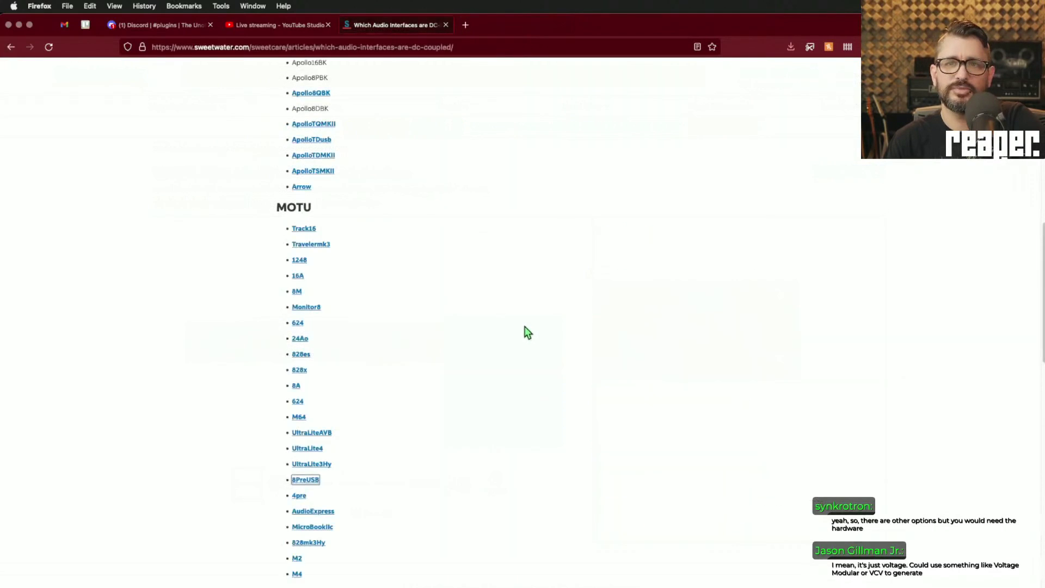
- Search the web for "es-9" and examine the Expert Sleepers ES-9 USB Audio Interface page down to its specifications
{"action": "left_click", "coordinate": [474, 48]}
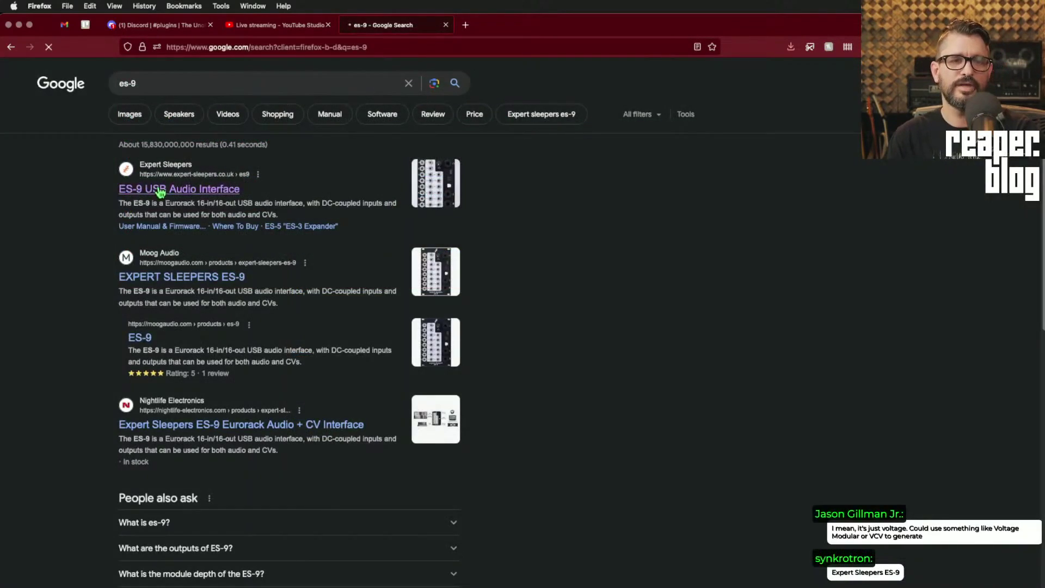
{"action": "left_click", "coordinate": [158, 188]}
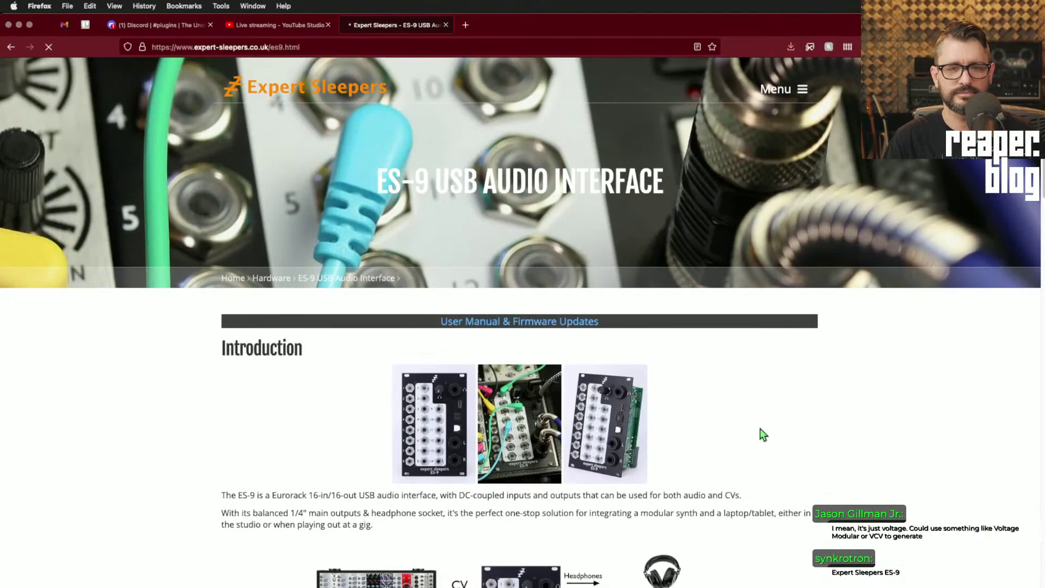
{"action": "scroll", "coordinate": [760, 429], "scroll_direction": "down", "scroll_amount": 3}
{"action": "scroll", "coordinate": [763, 434], "scroll_direction": "down", "scroll_amount": 5}
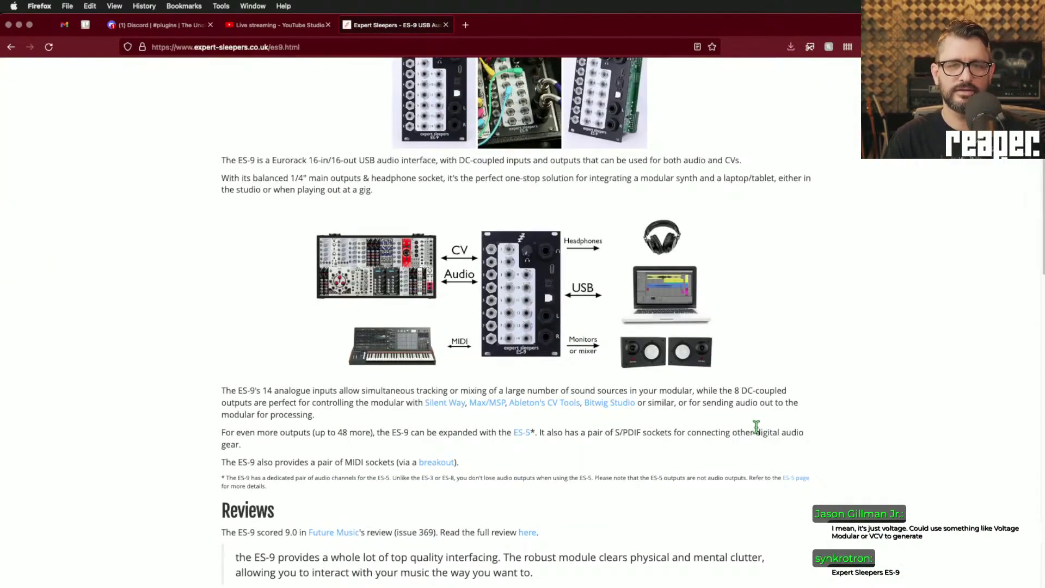
{"action": "scroll", "coordinate": [756, 427], "scroll_direction": "down", "scroll_amount": 8}
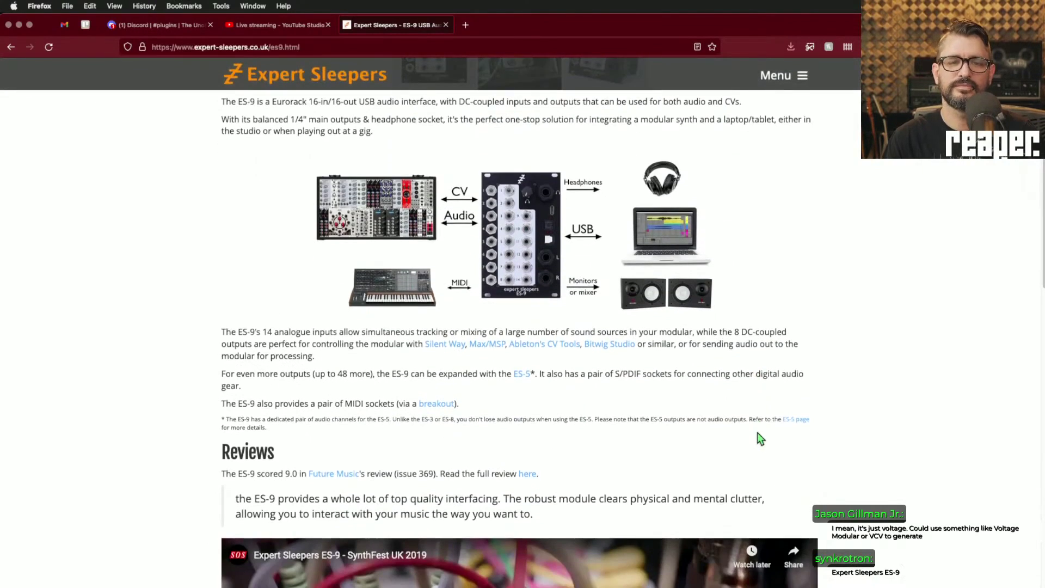
{"action": "scroll", "coordinate": [760, 439], "scroll_direction": "down", "scroll_amount": 4}
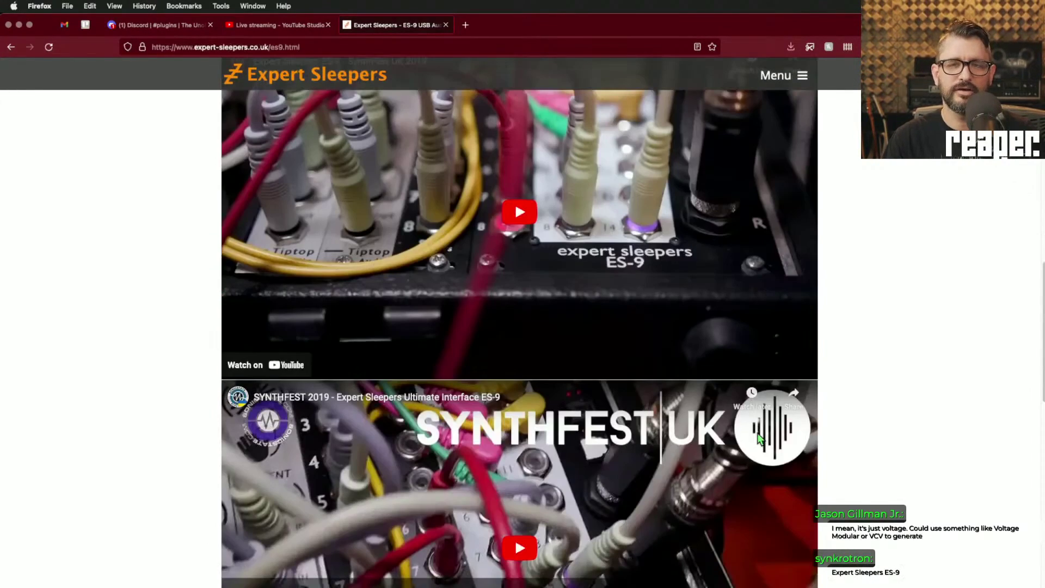
{"action": "scroll", "coordinate": [760, 440], "scroll_direction": "down", "scroll_amount": 10}
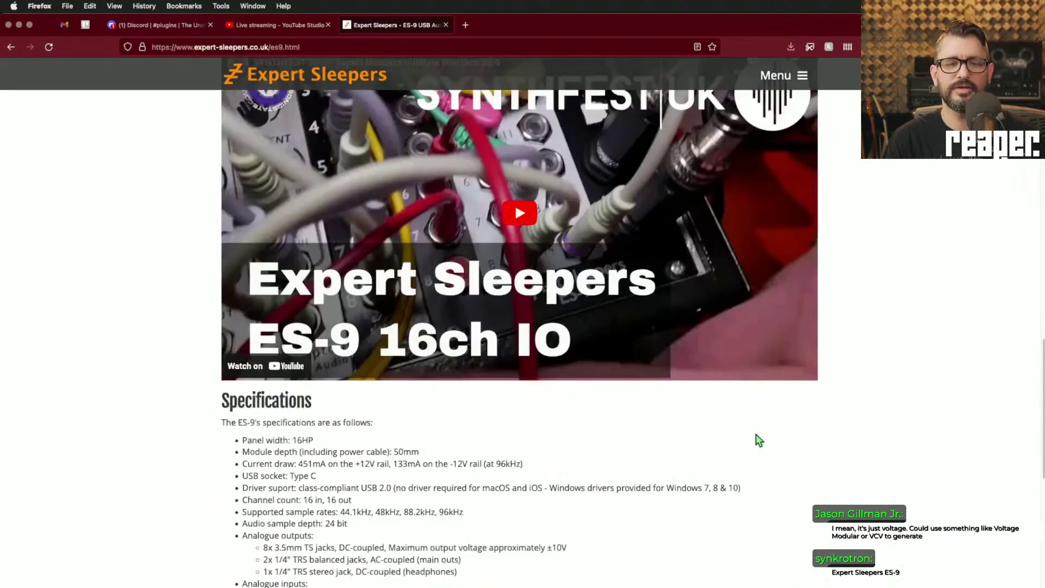
{"action": "key", "text": "Home"}
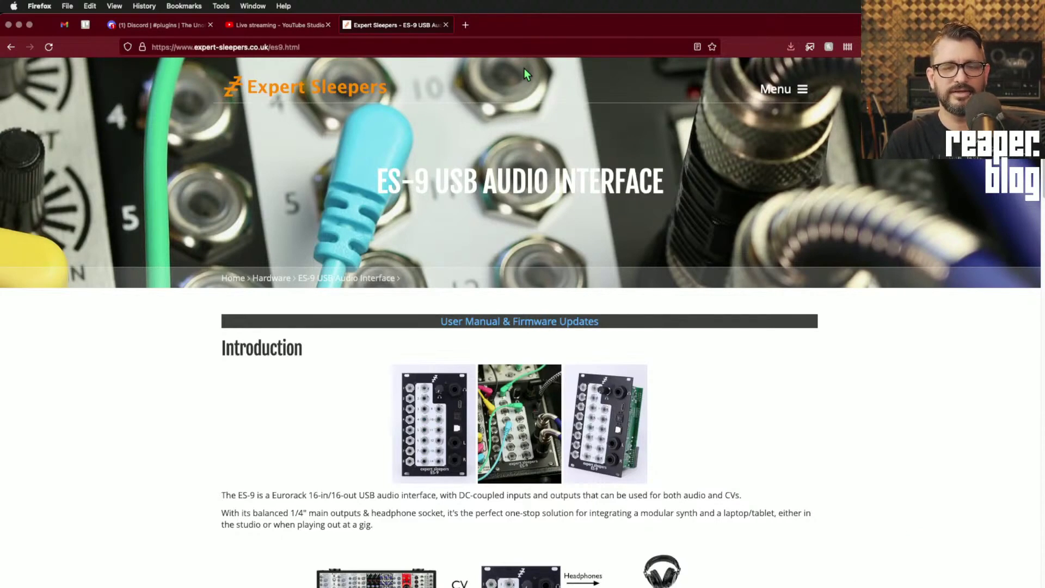
- Search the web for "element 24", open the Apogee Element Series page and look through its sections
{"action": "left_click", "coordinate": [499, 47]}
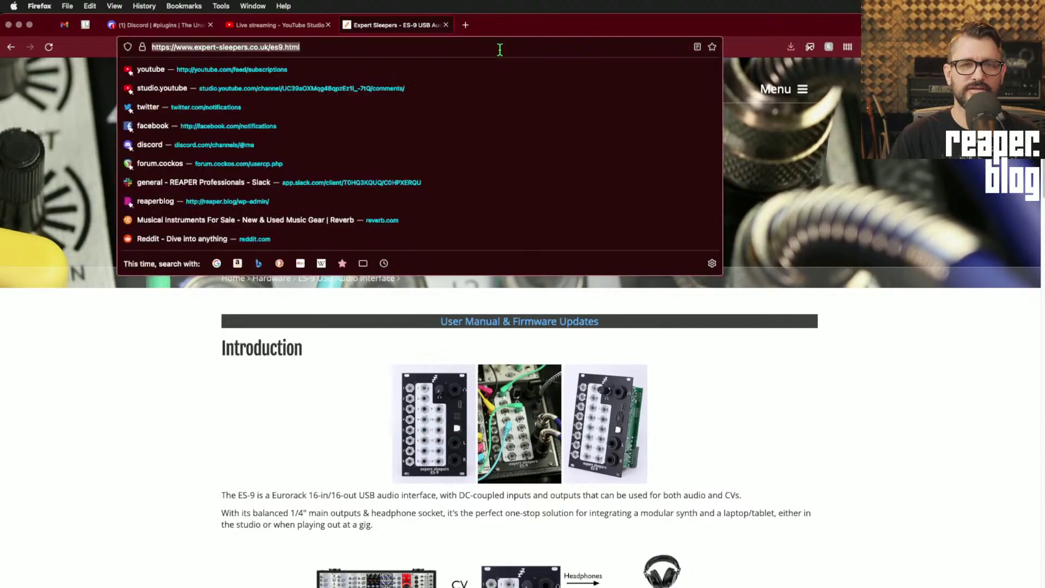
{"action": "type", "text": "element 24"}
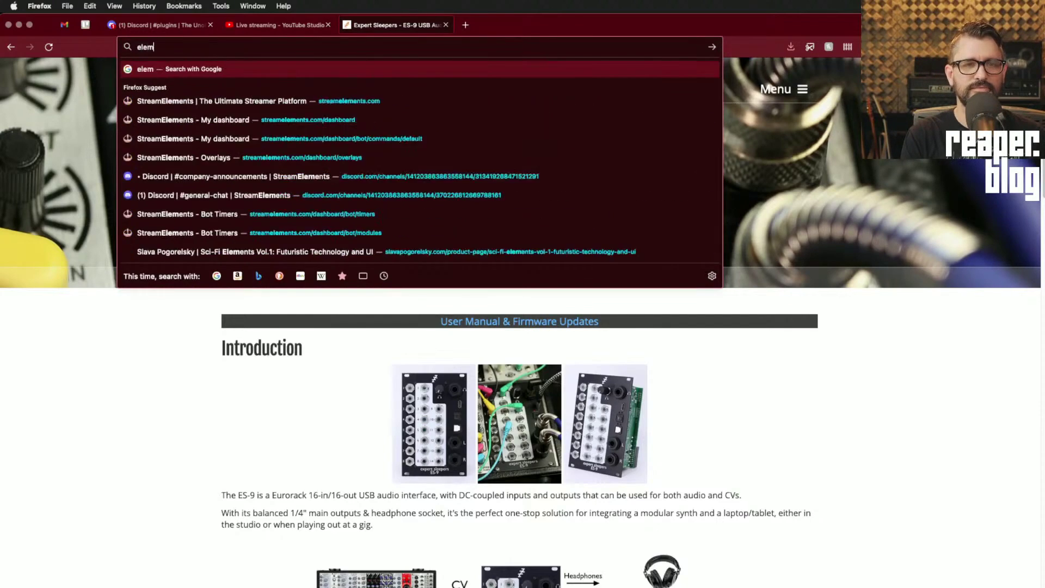
{"action": "key", "text": "Return"}
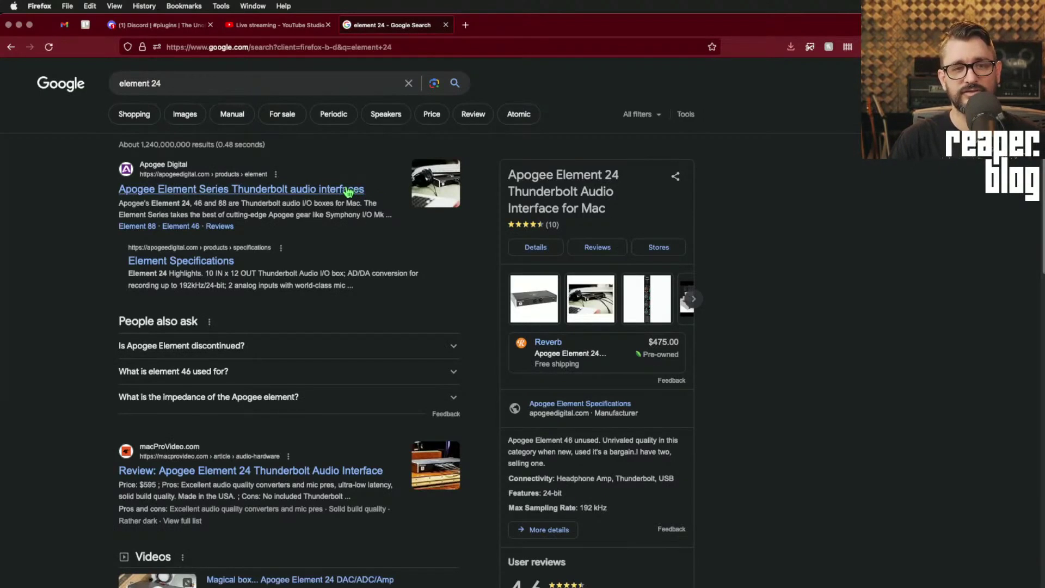
{"action": "left_click", "coordinate": [346, 190]}
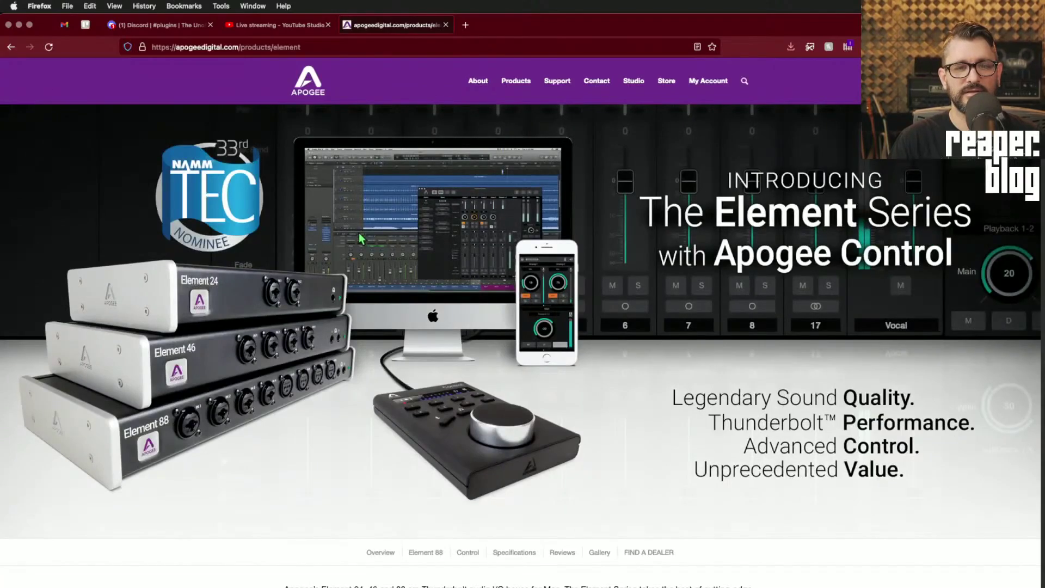
{"action": "scroll", "coordinate": [358, 233], "scroll_direction": "down", "scroll_amount": 4}
{"action": "scroll", "coordinate": [358, 233], "scroll_direction": "down", "scroll_amount": 20}
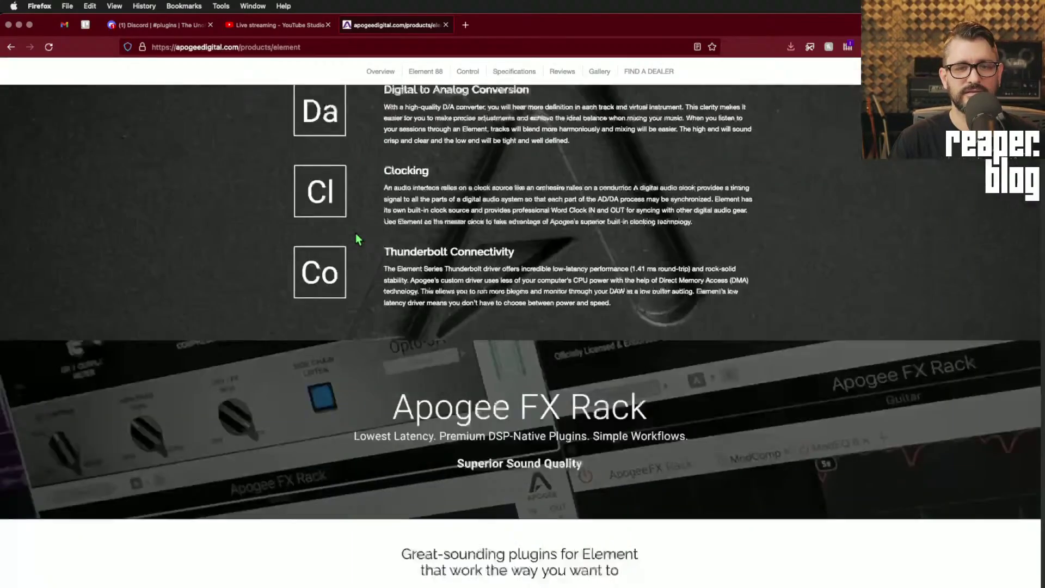
{"action": "scroll", "coordinate": [357, 237], "scroll_direction": "down", "scroll_amount": 11}
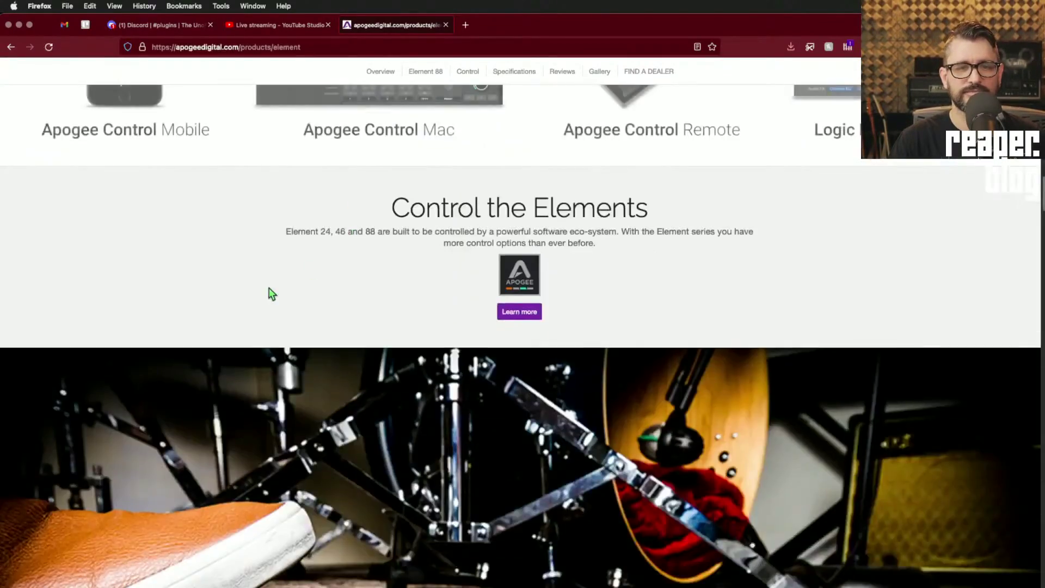
{"action": "scroll", "coordinate": [308, 474], "scroll_direction": "up", "scroll_amount": 6}
{"action": "scroll", "coordinate": [308, 479], "scroll_direction": "up", "scroll_amount": 20}
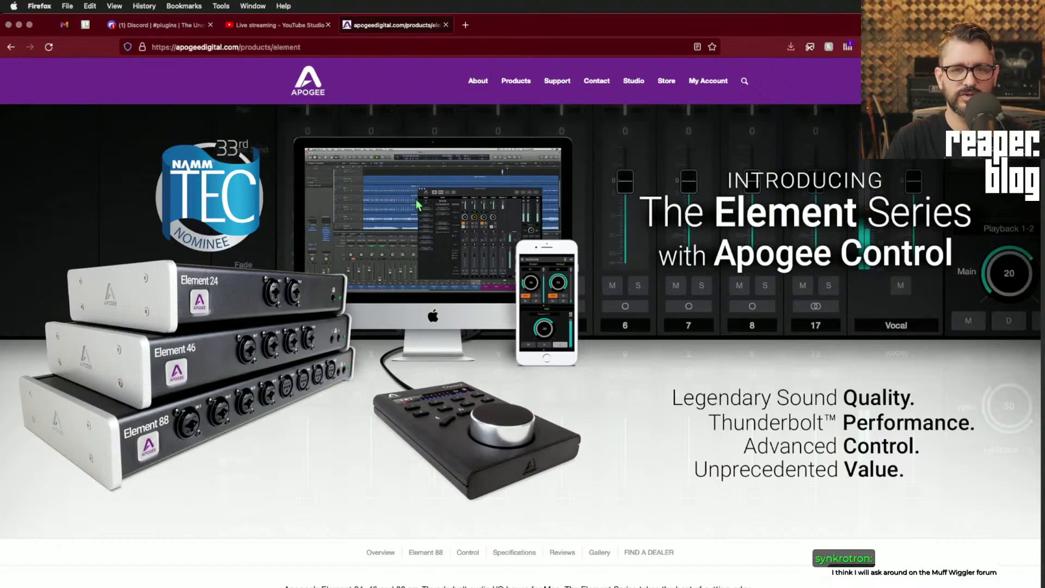
- Open the Apogee Control page from the Element Series page and read through the Mac app, hardware remote and Logic Pro X sections
{"action": "scroll", "coordinate": [464, 491], "scroll_direction": "down", "scroll_amount": 6}
{"action": "scroll", "coordinate": [464, 491], "scroll_direction": "down", "scroll_amount": 20}
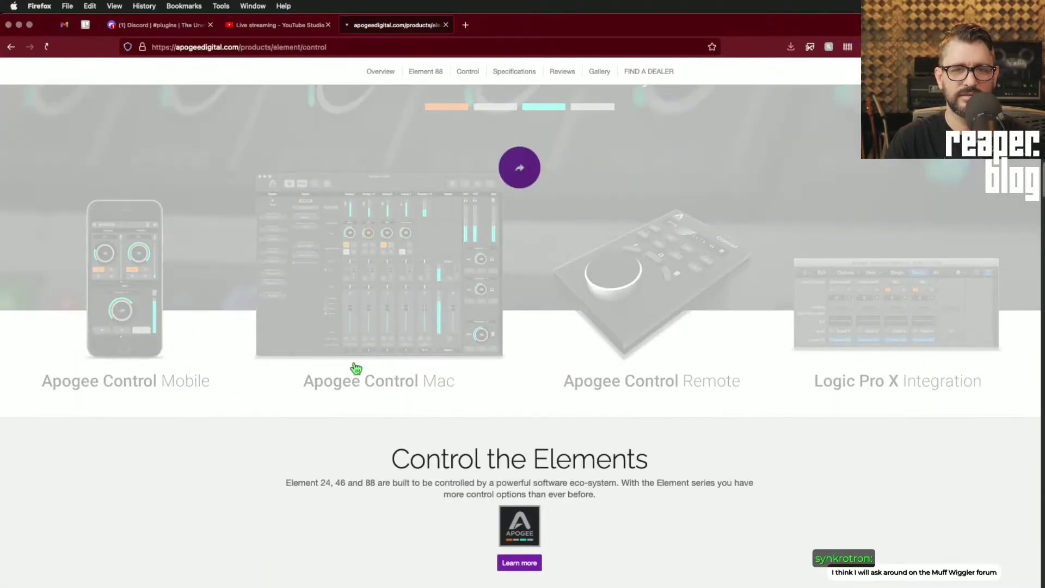
{"action": "left_click", "coordinate": [366, 397]}
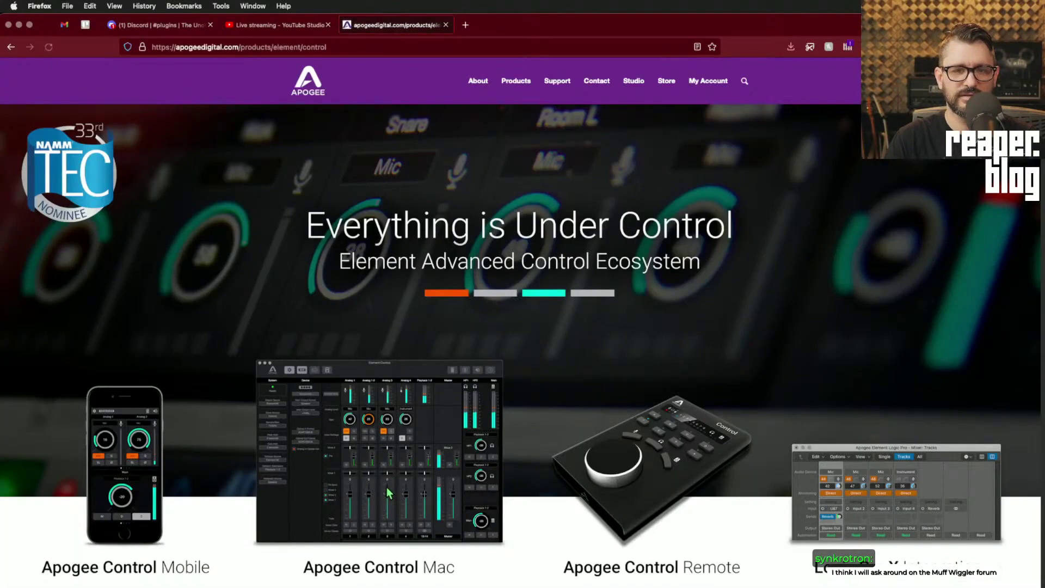
{"action": "scroll", "coordinate": [393, 226], "scroll_direction": "down", "scroll_amount": 5}
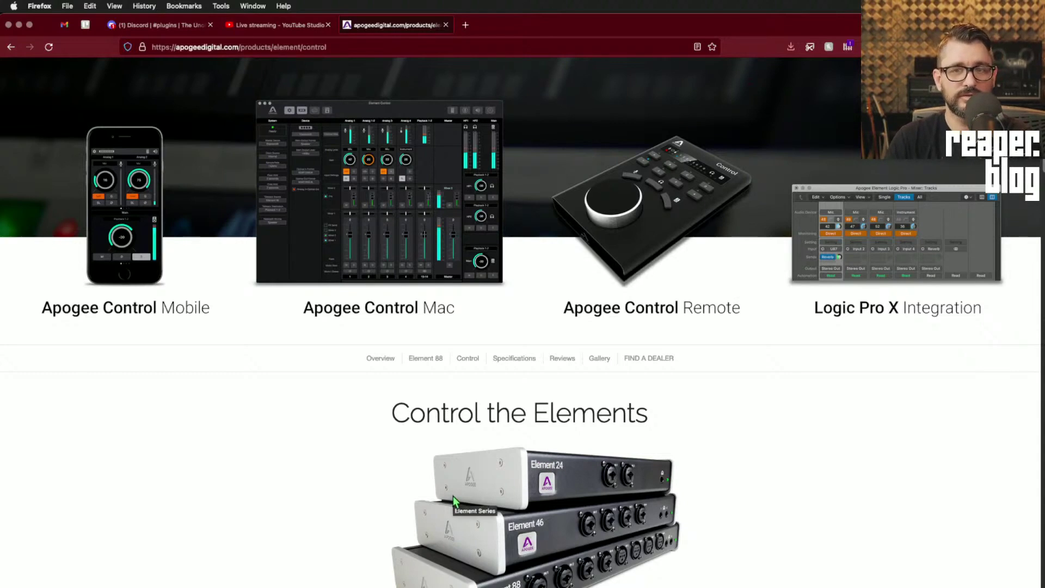
{"action": "scroll", "coordinate": [522, 491], "scroll_direction": "down", "scroll_amount": 3}
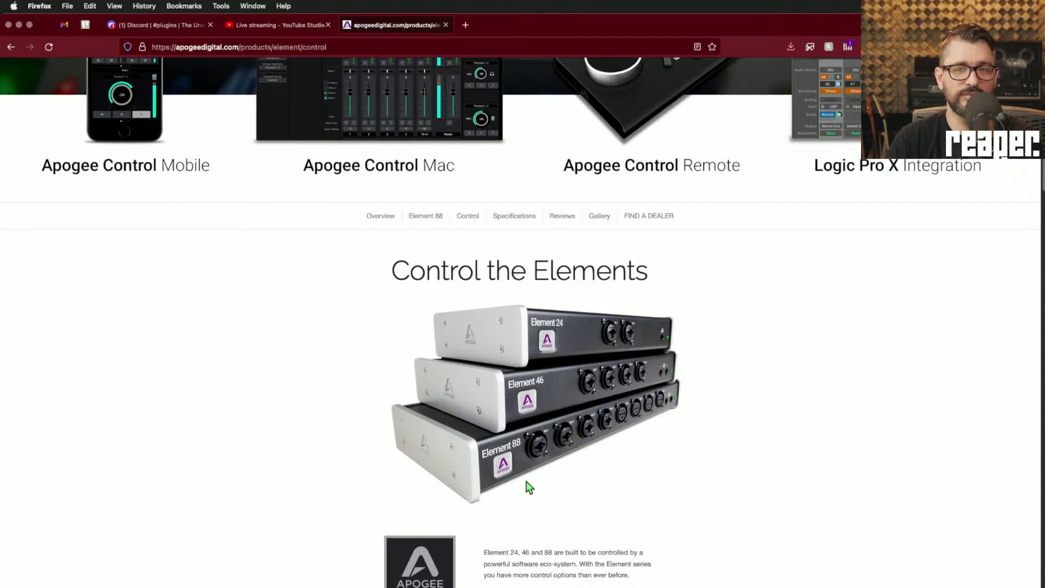
{"action": "scroll", "coordinate": [535, 495], "scroll_direction": "down", "scroll_amount": 15}
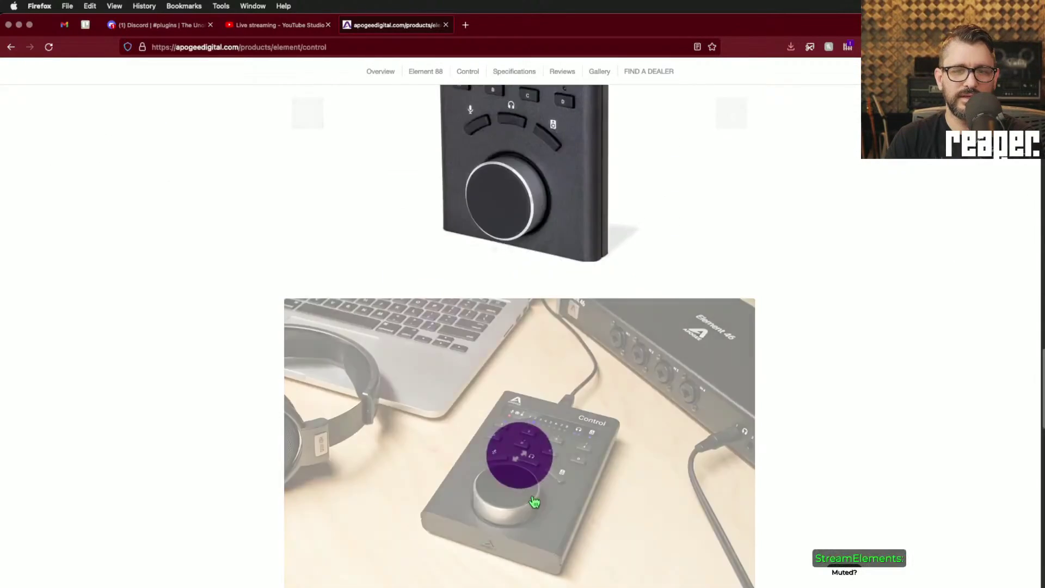
{"action": "scroll", "coordinate": [534, 502], "scroll_direction": "down", "scroll_amount": 5}
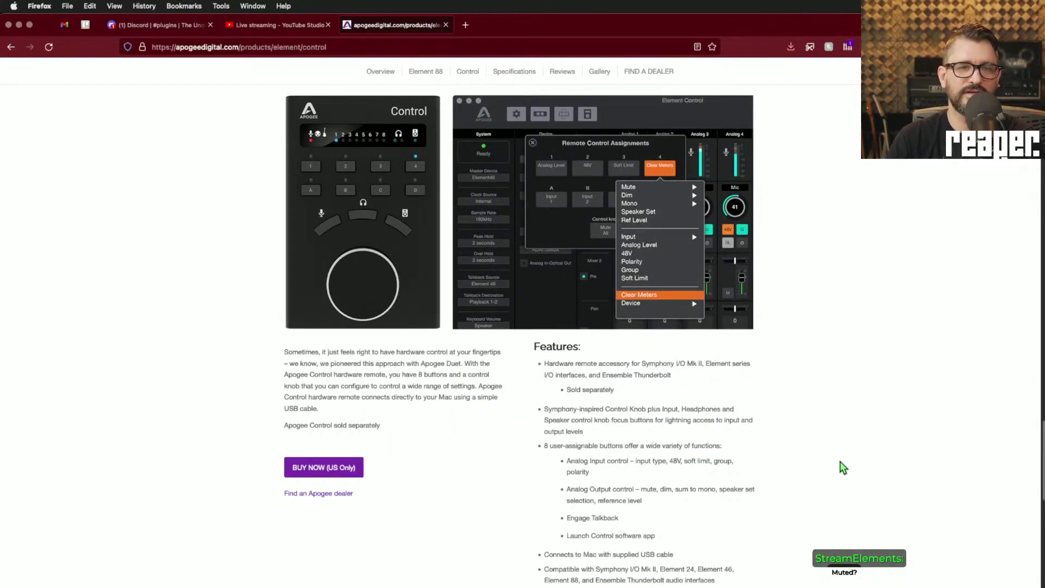
{"action": "scroll", "coordinate": [840, 462], "scroll_direction": "down", "scroll_amount": 3}
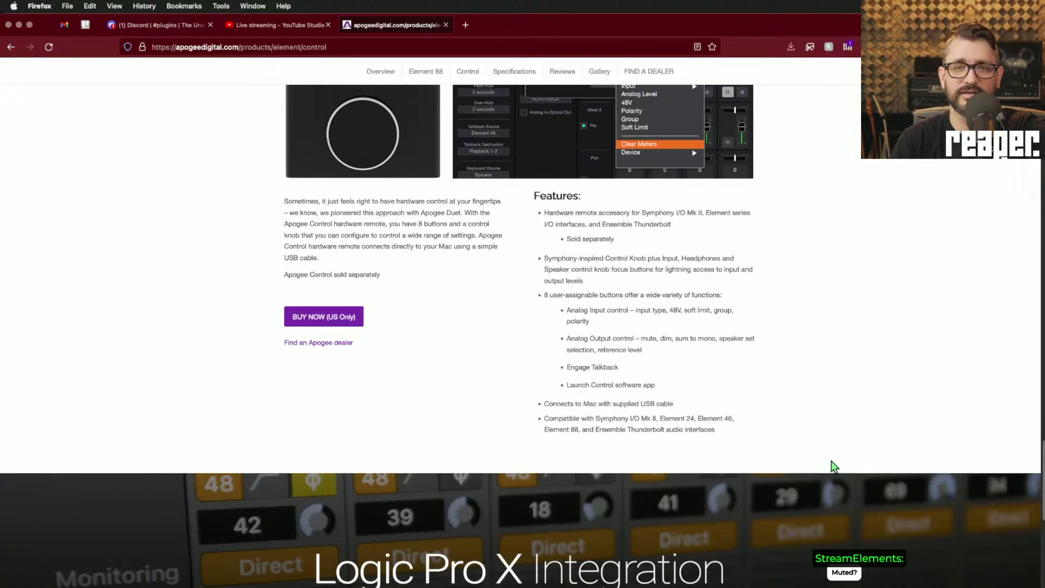
{"action": "scroll", "coordinate": [834, 469], "scroll_direction": "down", "scroll_amount": 10}
{"action": "scroll", "coordinate": [818, 476], "scroll_direction": "up", "scroll_amount": 15}
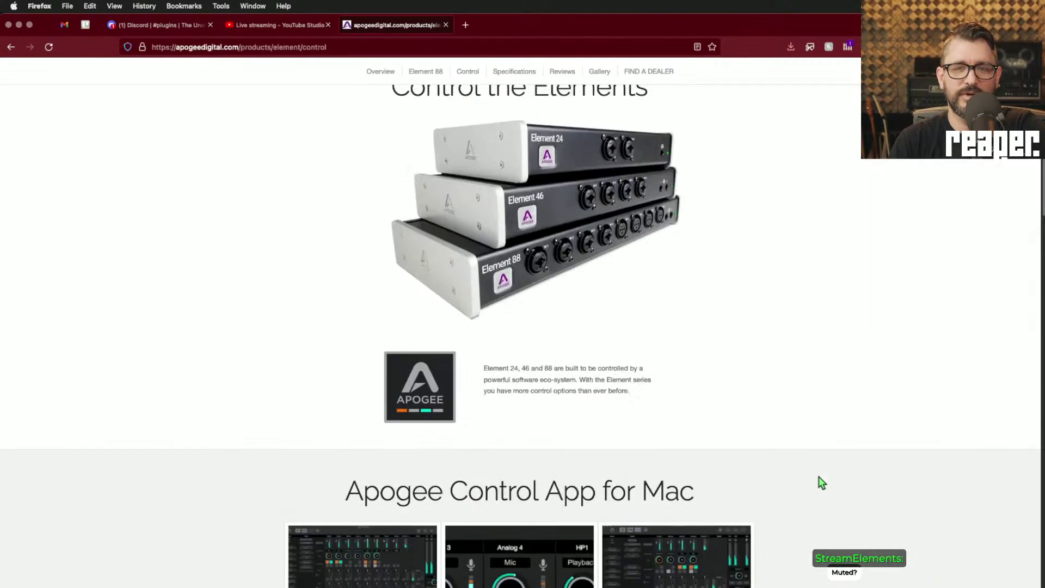
- Return to the Element Series page, then browse Apogee's full product list as far as the Duet 3
{"action": "key", "text": "super+Left"}
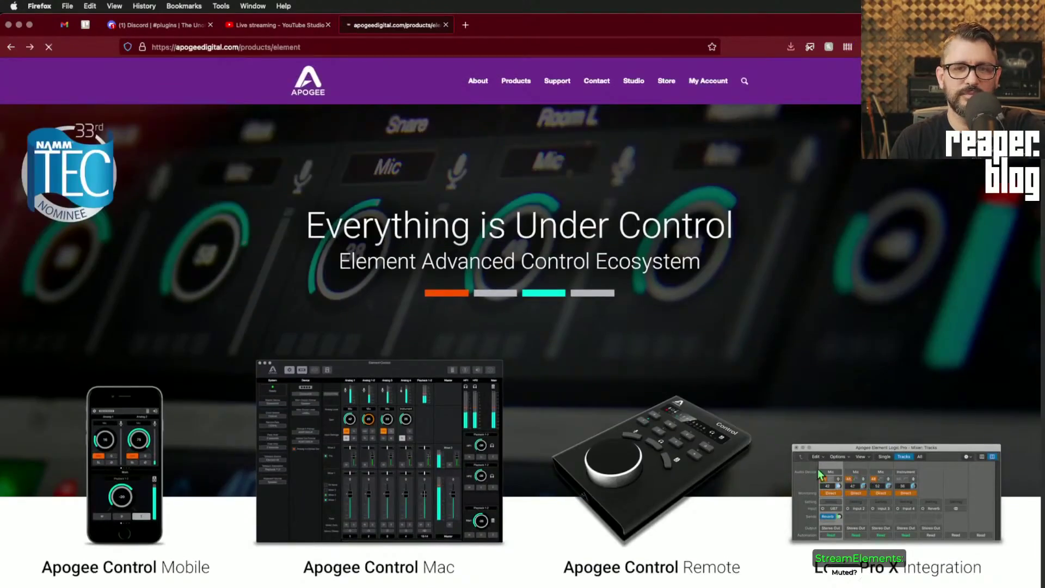
{"action": "scroll", "coordinate": [777, 463], "scroll_direction": "down", "scroll_amount": 9}
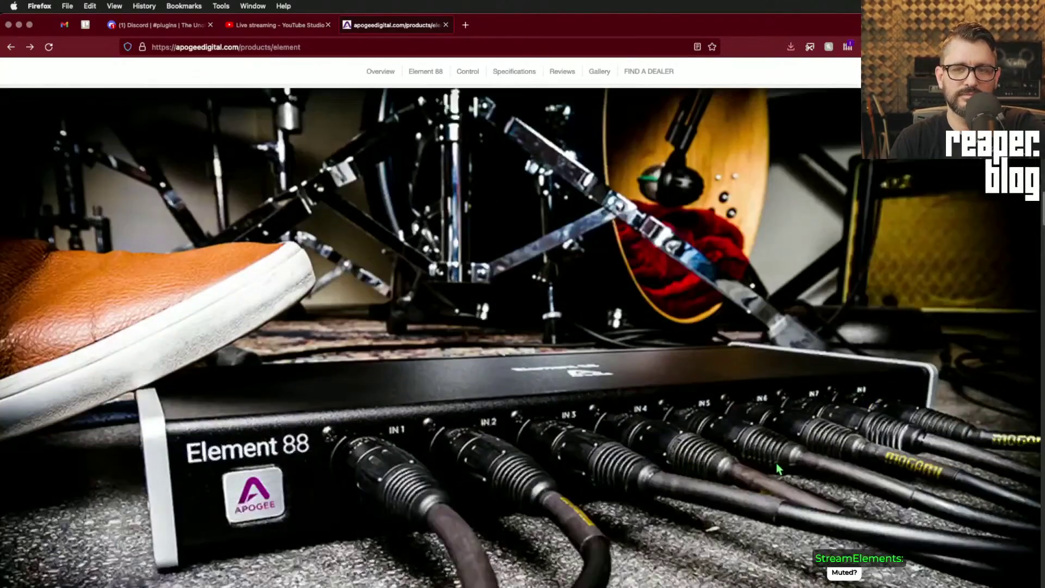
{"action": "scroll", "coordinate": [779, 458], "scroll_direction": "up", "scroll_amount": 5}
{"action": "key", "text": "super+Left"}
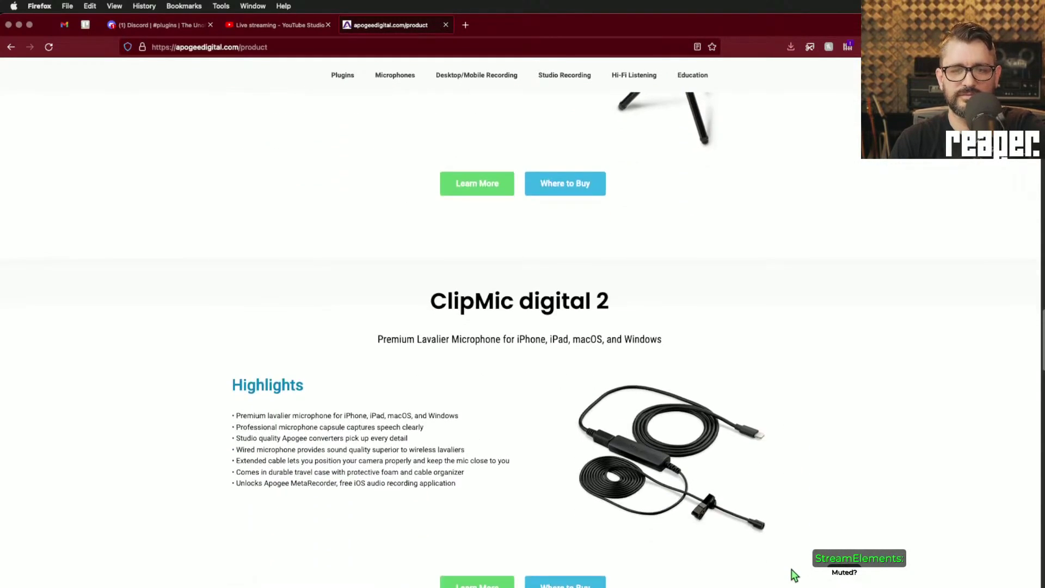
{"action": "scroll", "coordinate": [792, 570], "scroll_direction": "down", "scroll_amount": 6}
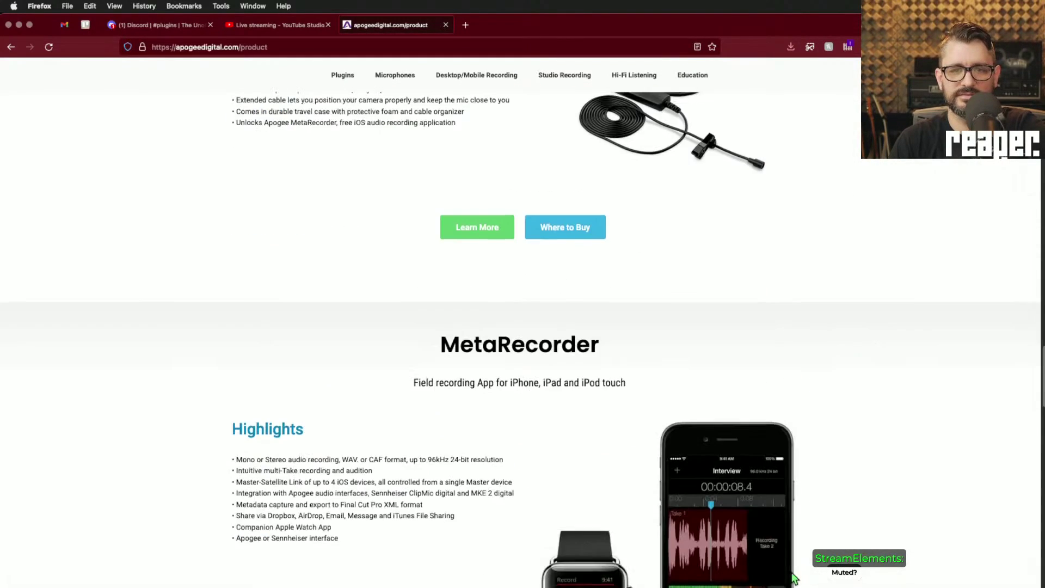
{"action": "scroll", "coordinate": [793, 578], "scroll_direction": "down", "scroll_amount": 10}
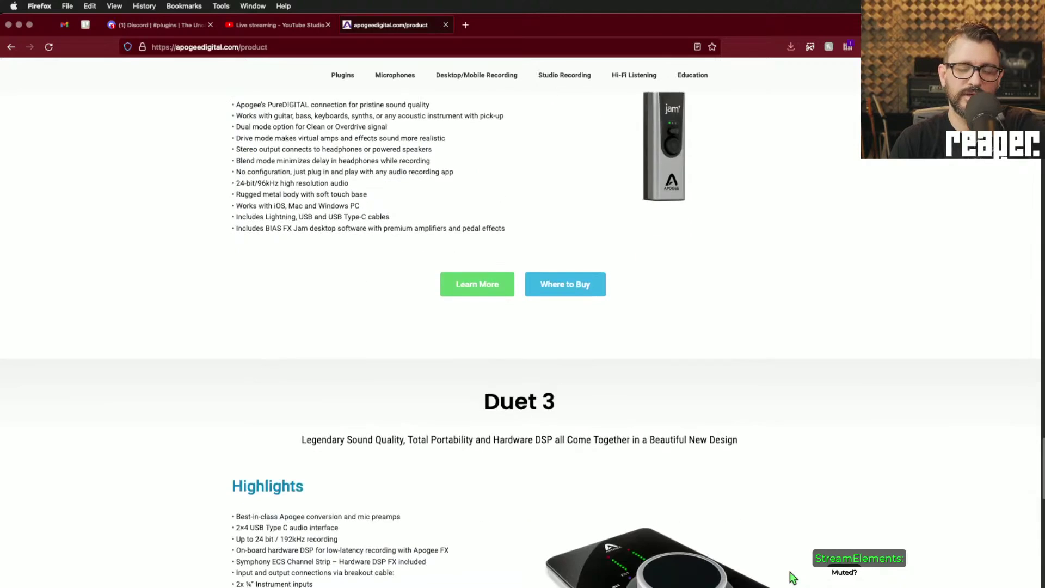
{"action": "scroll", "coordinate": [793, 578], "scroll_direction": "down", "scroll_amount": 7}
{"action": "scroll", "coordinate": [793, 578], "scroll_direction": "up", "scroll_amount": 4}
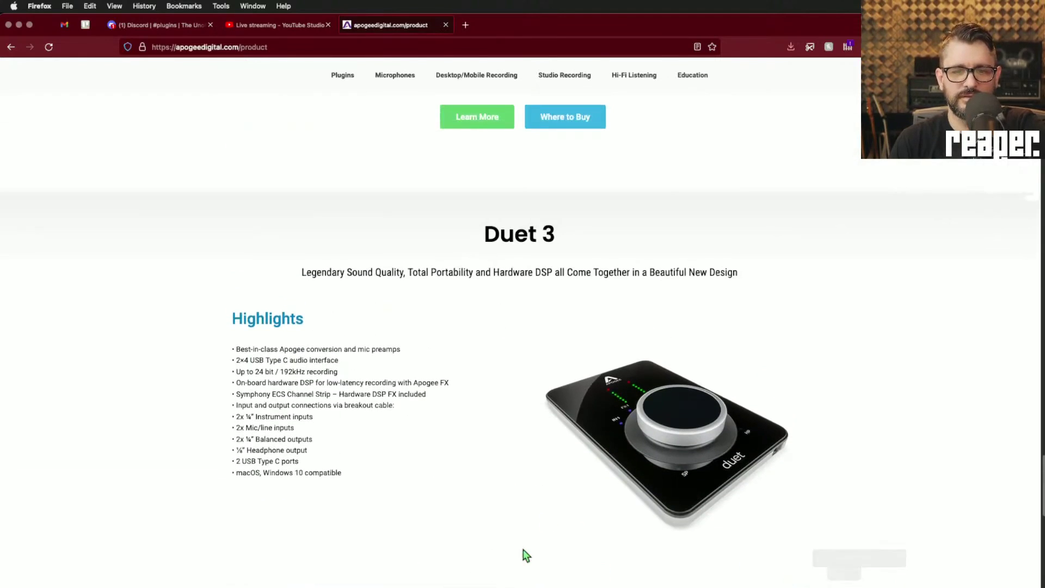
- Open the Duet 3 product page and examine its photos, converter, preamp and DSP descriptions
{"action": "left_click", "coordinate": [479, 586]}
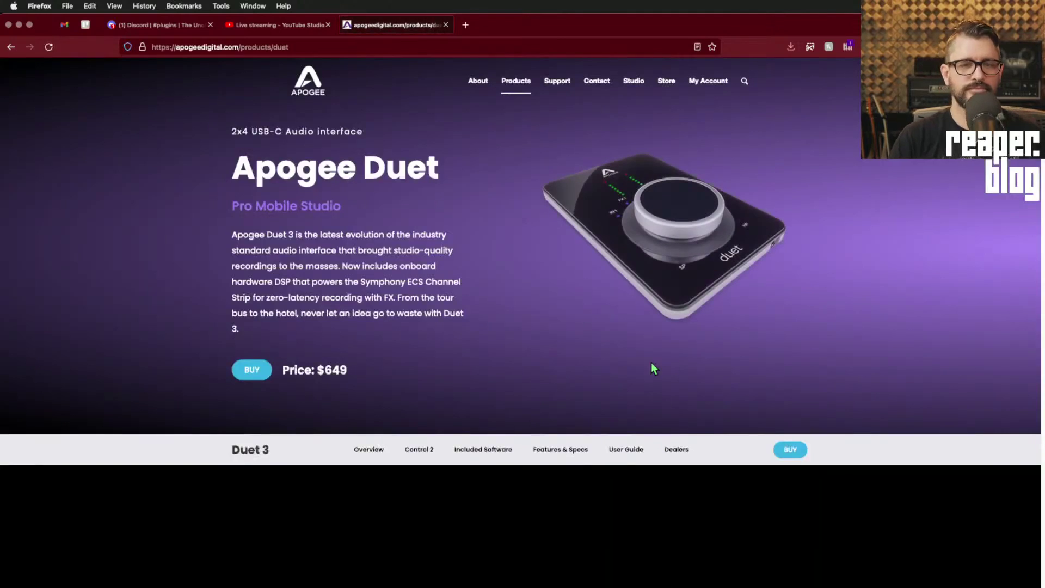
{"action": "scroll", "coordinate": [685, 431], "scroll_direction": "down", "scroll_amount": 15}
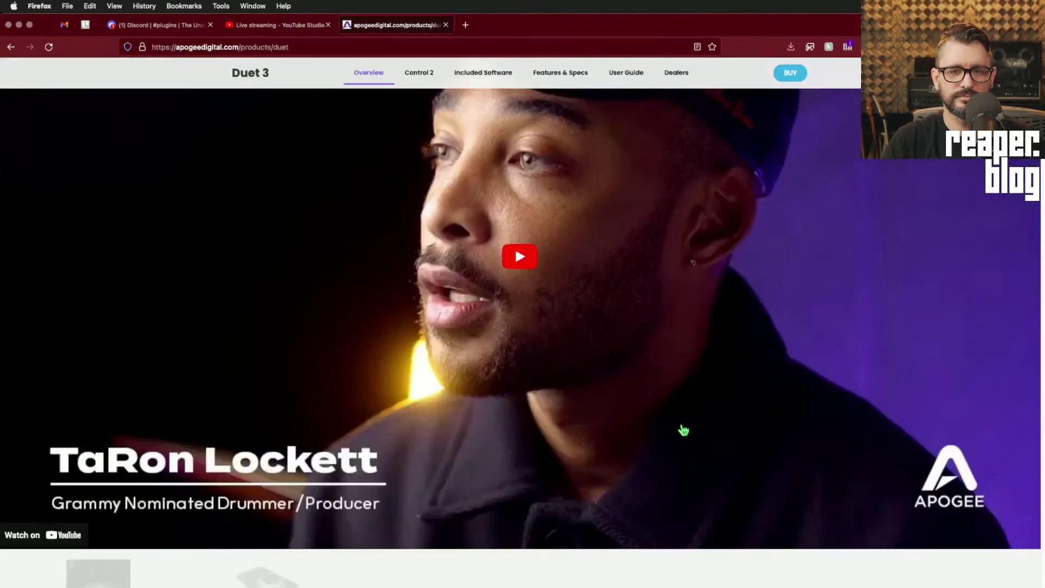
{"action": "scroll", "coordinate": [679, 432], "scroll_direction": "down", "scroll_amount": 5}
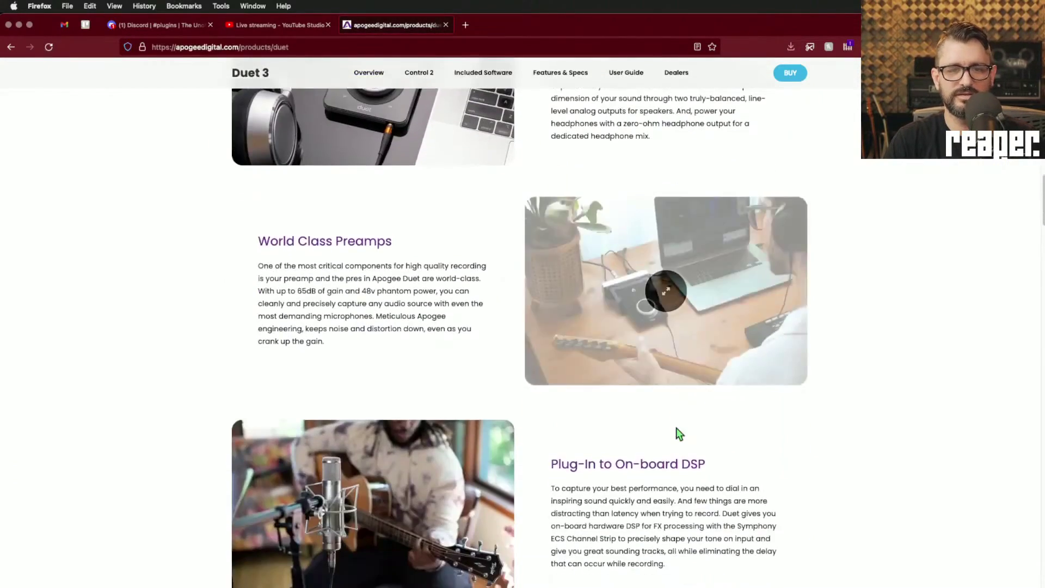
{"action": "scroll", "coordinate": [678, 426], "scroll_direction": "up", "scroll_amount": 7}
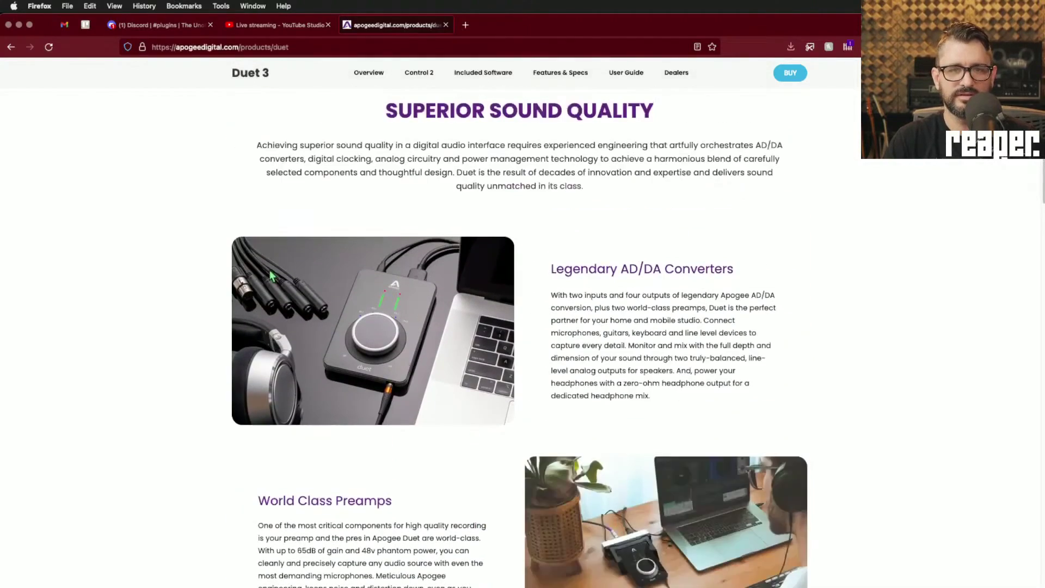
{"action": "scroll", "coordinate": [341, 378], "scroll_direction": "down", "scroll_amount": 20}
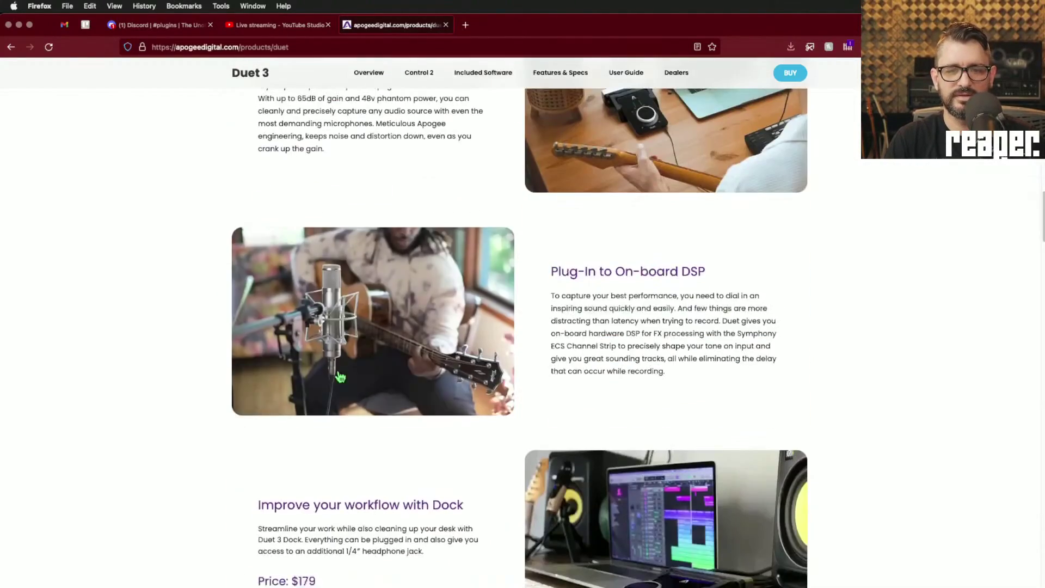
- Return to Apogee's product list, open the Symphony Desktop page and look through its sound quality, preamp and plugin sections
{"action": "key", "text": "super+["}
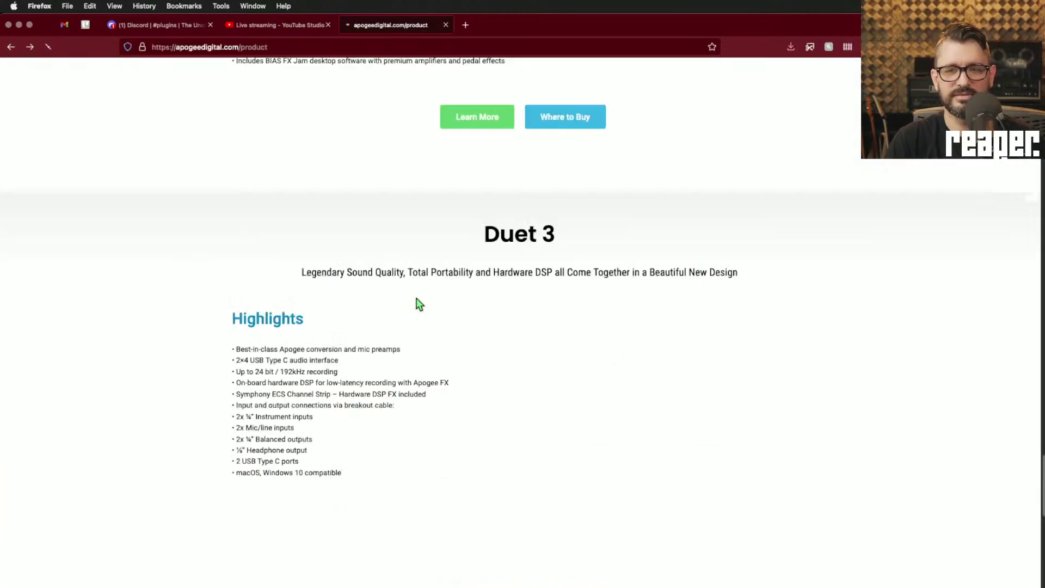
{"action": "scroll", "coordinate": [415, 302], "scroll_direction": "down", "scroll_amount": 20}
{"action": "scroll", "coordinate": [412, 297], "scroll_direction": "up", "scroll_amount": 7}
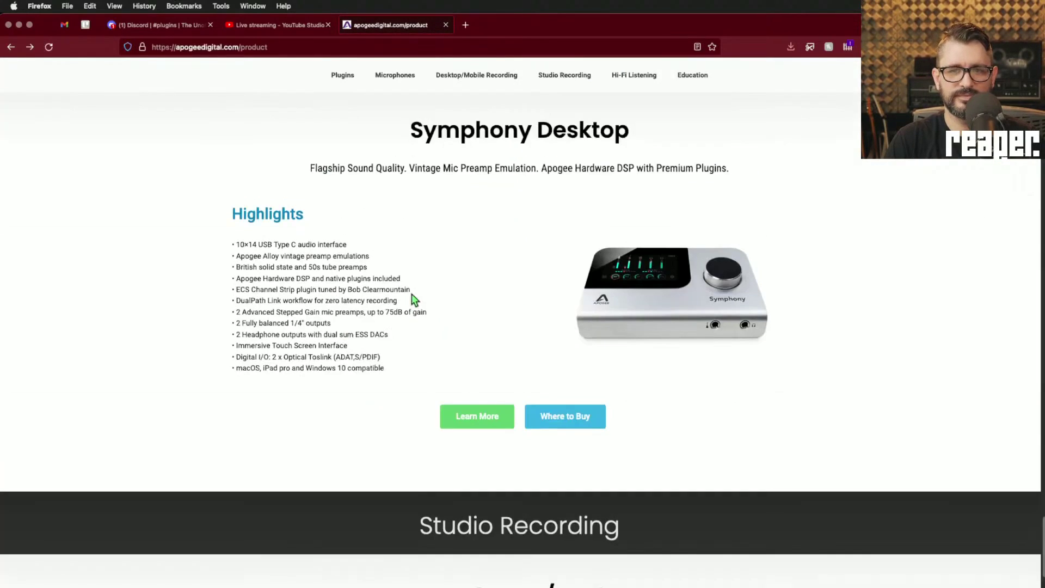
{"action": "left_click", "coordinate": [481, 418]}
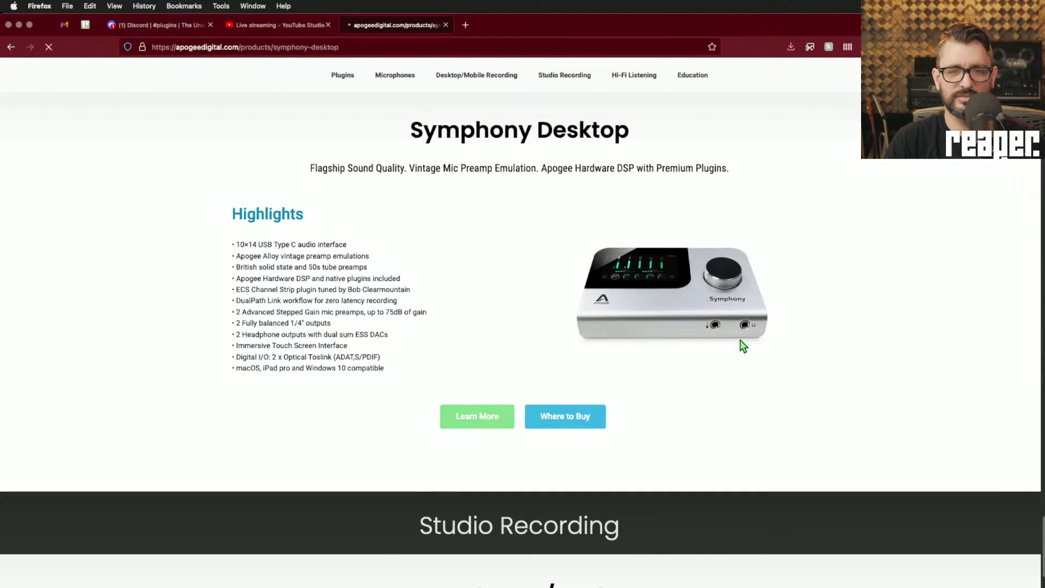
{"action": "scroll", "coordinate": [754, 343], "scroll_direction": "down", "scroll_amount": 10}
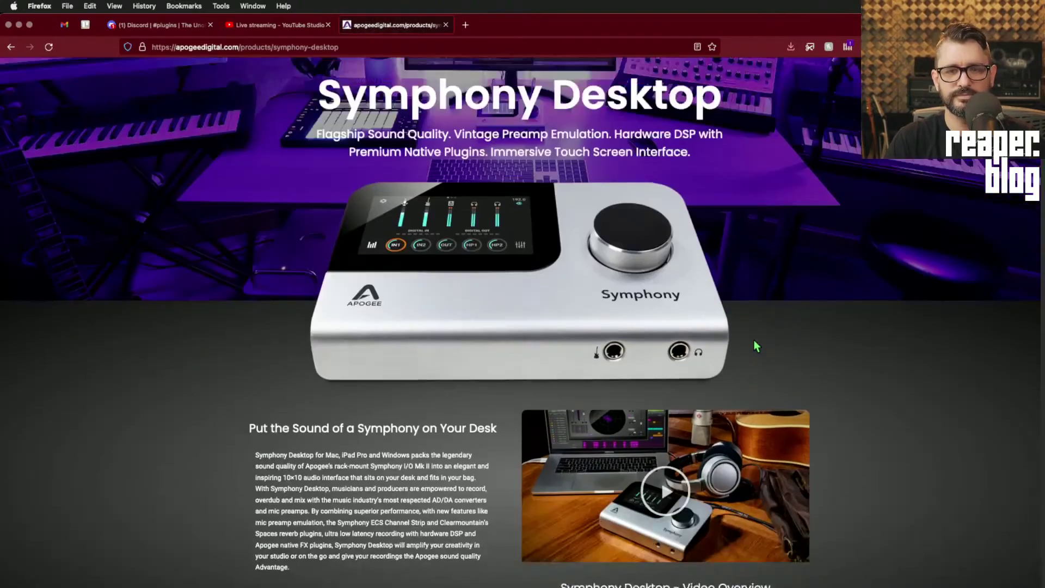
{"action": "scroll", "coordinate": [753, 339], "scroll_direction": "down", "scroll_amount": 20}
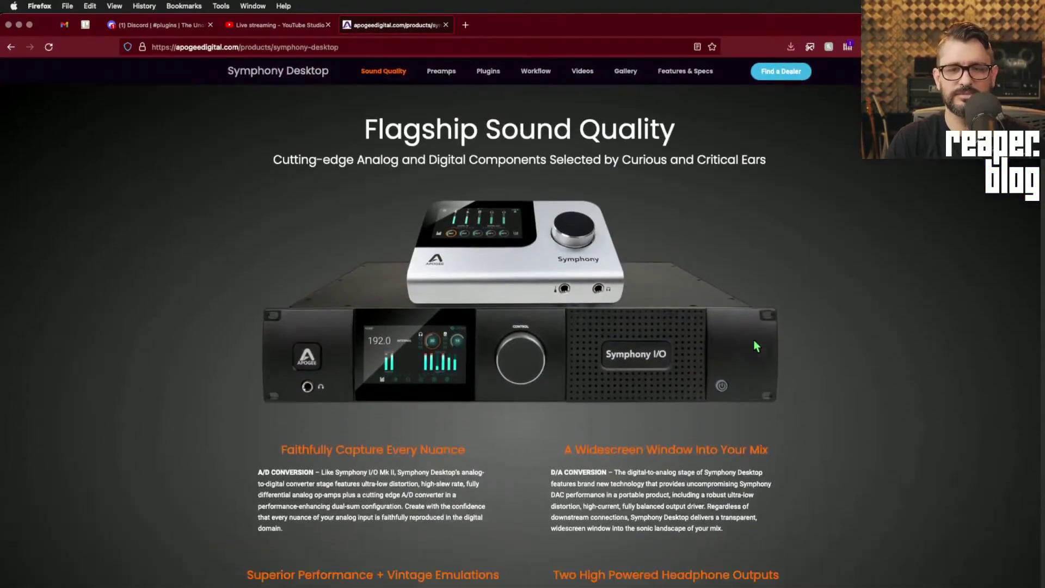
{"action": "scroll", "coordinate": [755, 345], "scroll_direction": "down", "scroll_amount": 20}
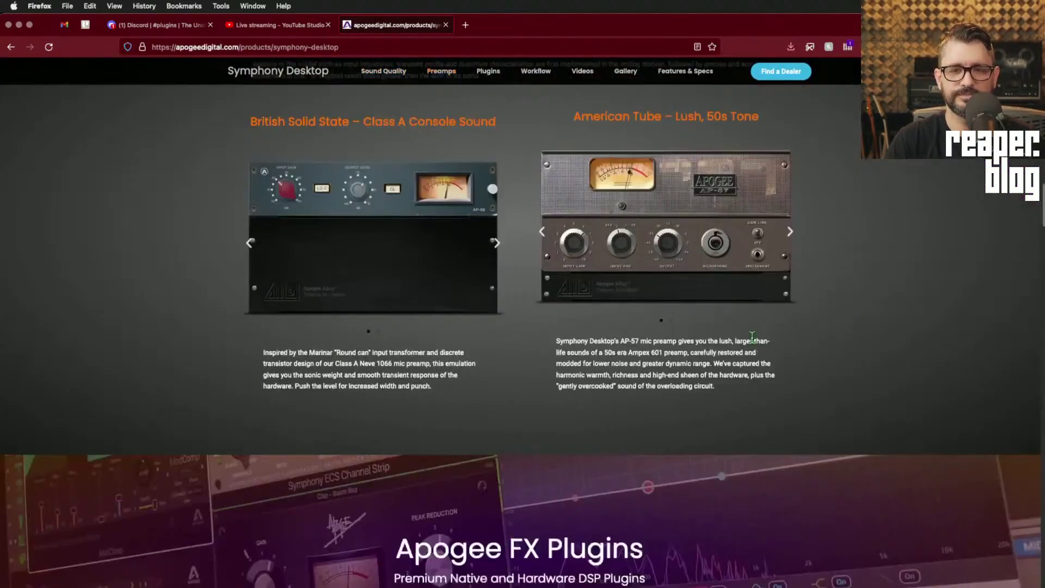
{"action": "scroll", "coordinate": [753, 343], "scroll_direction": "down", "scroll_amount": 20}
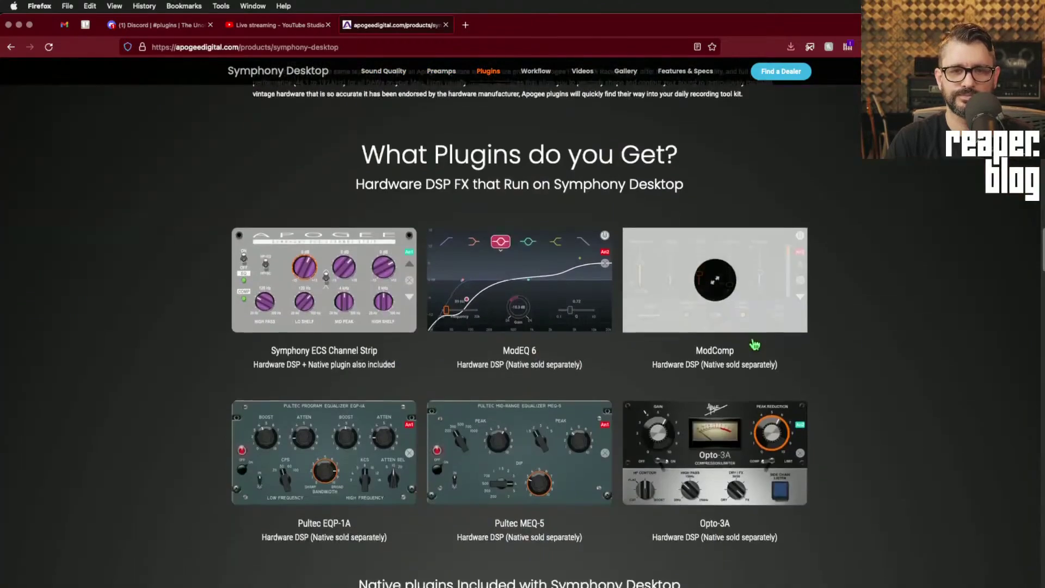
{"action": "scroll", "coordinate": [751, 339], "scroll_direction": "down", "scroll_amount": 15}
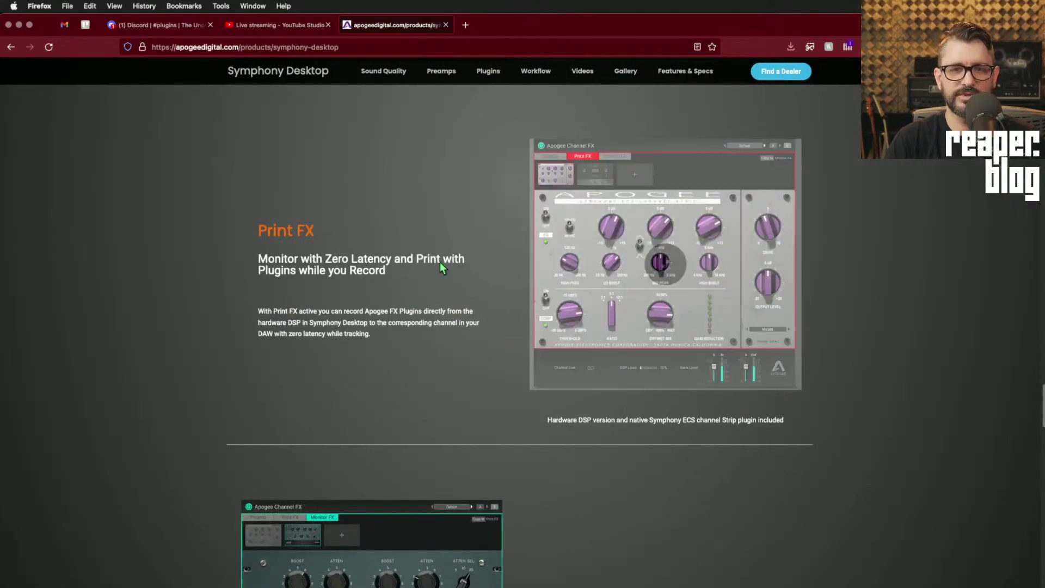
{"action": "scroll", "coordinate": [805, 345], "scroll_direction": "down", "scroll_amount": 12}
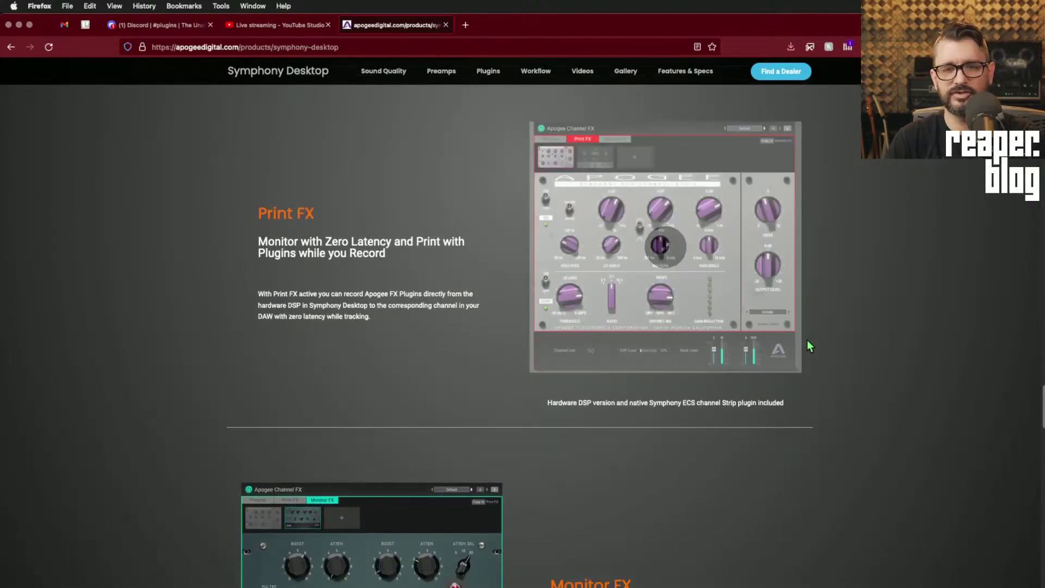
- Look through the Print FX and Monitor FX sections of the Symphony Desktop page
{"action": "scroll", "coordinate": [833, 430], "scroll_direction": "down", "scroll_amount": 5}
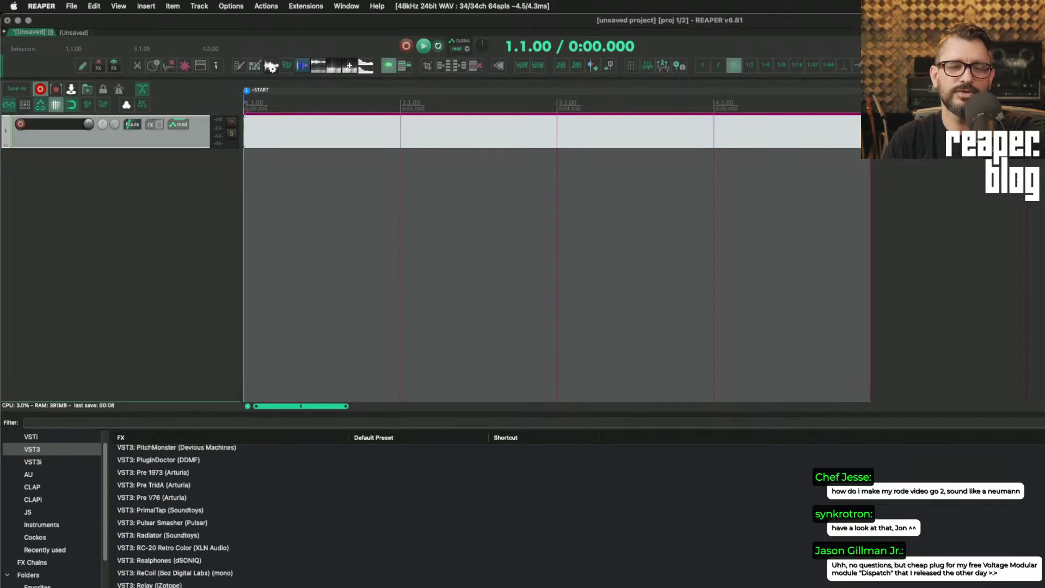
- Switch to REAPER and add the TR5 Mic Room plugin from the IK Multimedia group to the first track
{"action": "scroll", "coordinate": [349, 514], "scroll_direction": "down", "scroll_amount": 1}
{"action": "scroll", "coordinate": [348, 514], "scroll_direction": "down", "scroll_amount": 3}
{"action": "scroll", "coordinate": [52, 509], "scroll_direction": "down", "scroll_amount": 10}
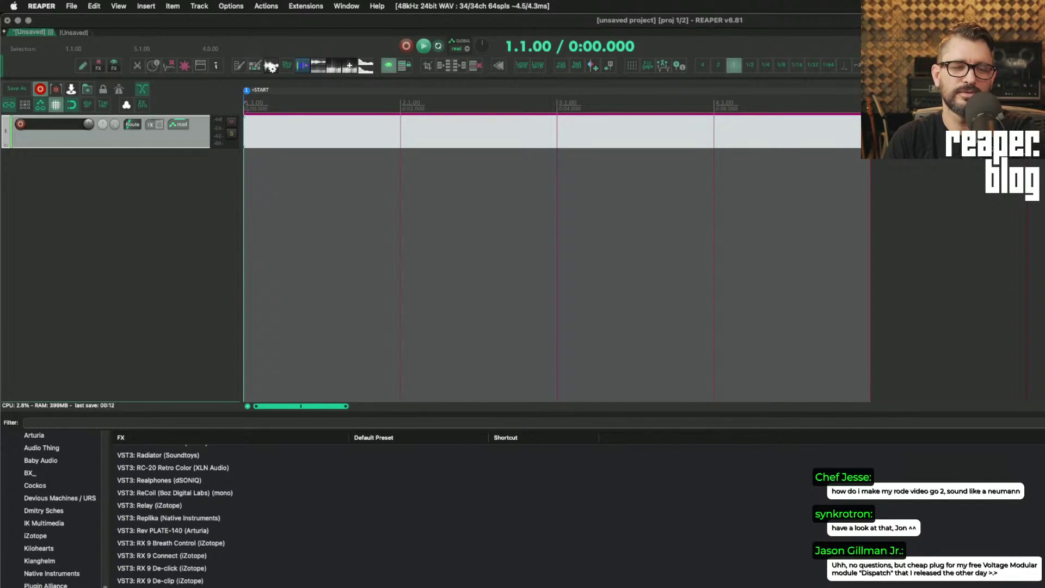
{"action": "left_click", "coordinate": [52, 573]}
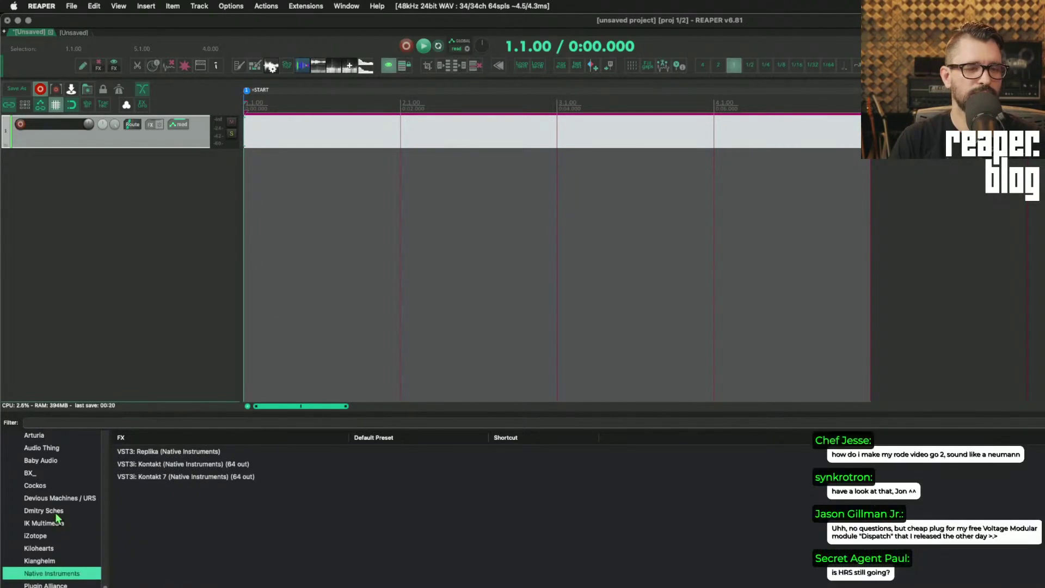
{"action": "left_click", "coordinate": [60, 523]}
{"action": "scroll", "coordinate": [237, 549], "scroll_direction": "down", "scroll_amount": 10}
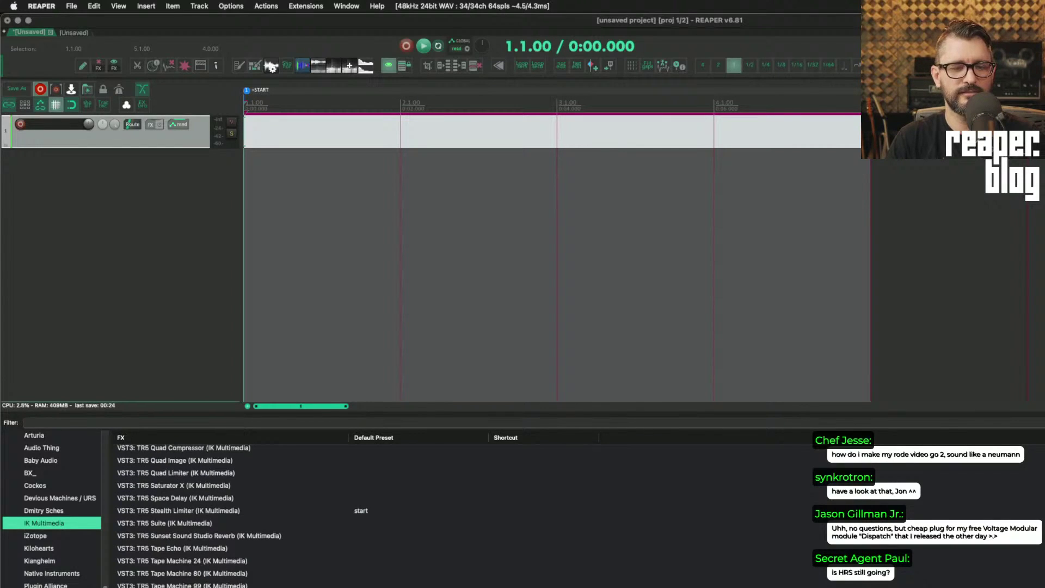
{"action": "scroll", "coordinate": [245, 514], "scroll_direction": "up", "scroll_amount": 3}
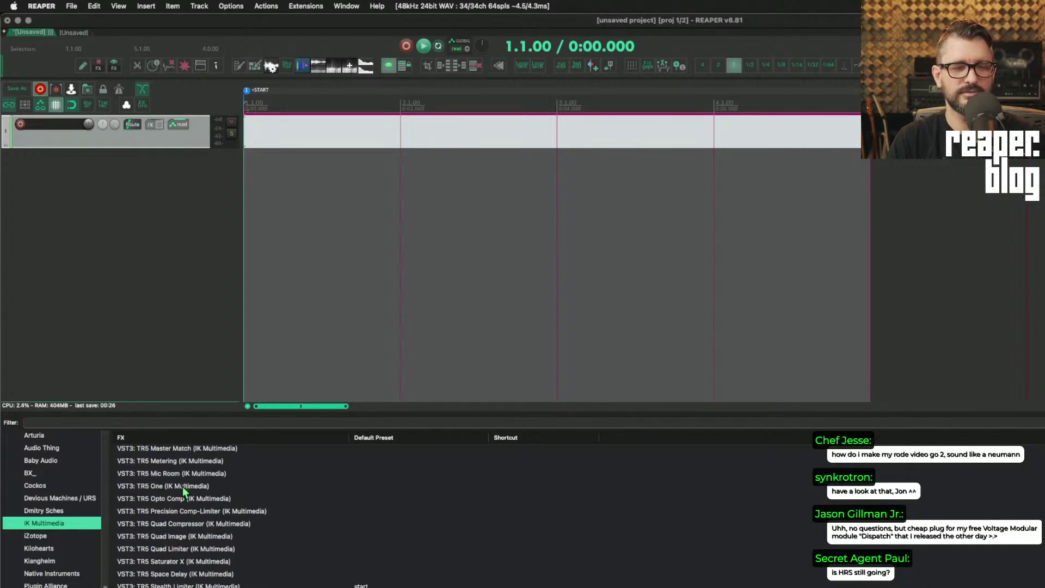
{"action": "left_click", "coordinate": [177, 473]}
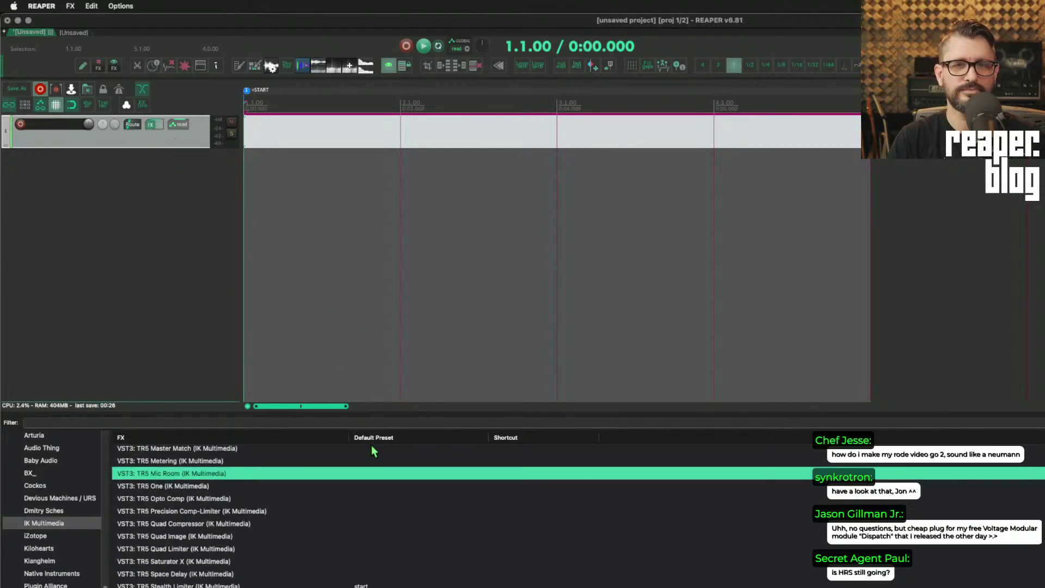
{"action": "key", "text": "Return"}
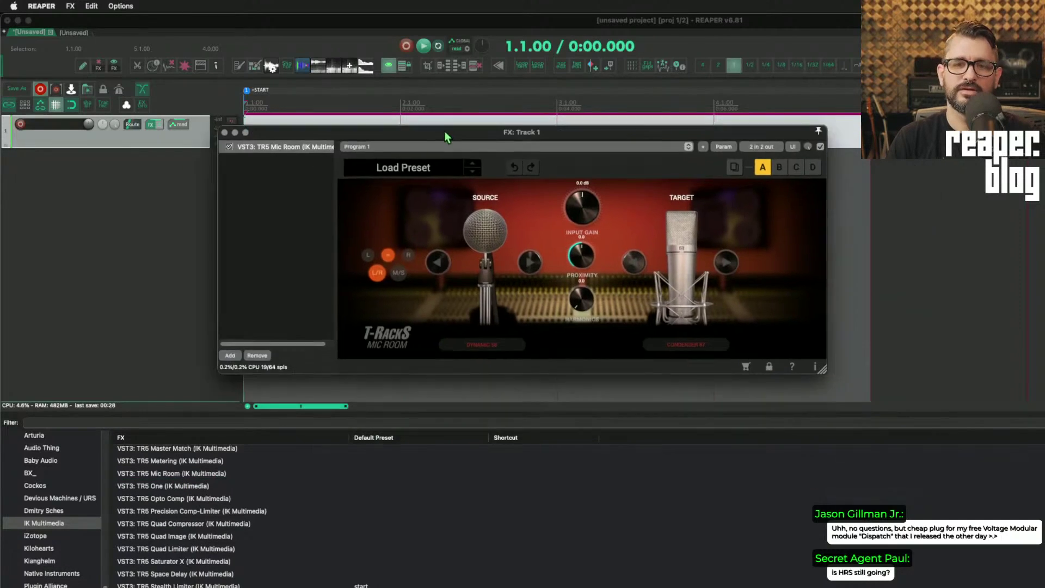
- Enlarge the Mic Room plugin window and reposition it so both microphones are in view
{"action": "left_click_drag", "start_coordinate": [445, 137], "coordinate": [396, 90]}
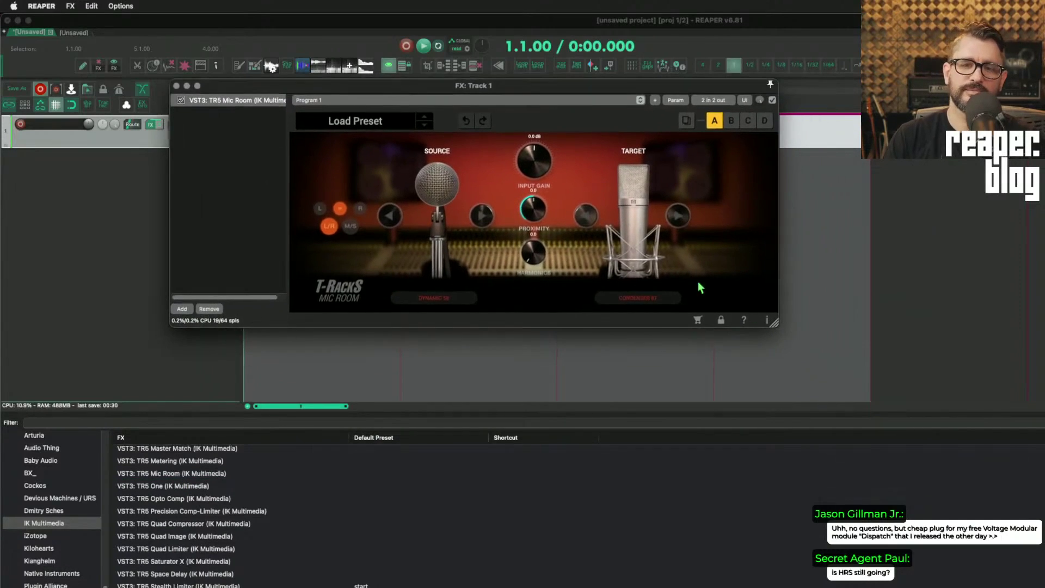
{"action": "left_click_drag", "start_coordinate": [777, 325], "coordinate": [1035, 577]}
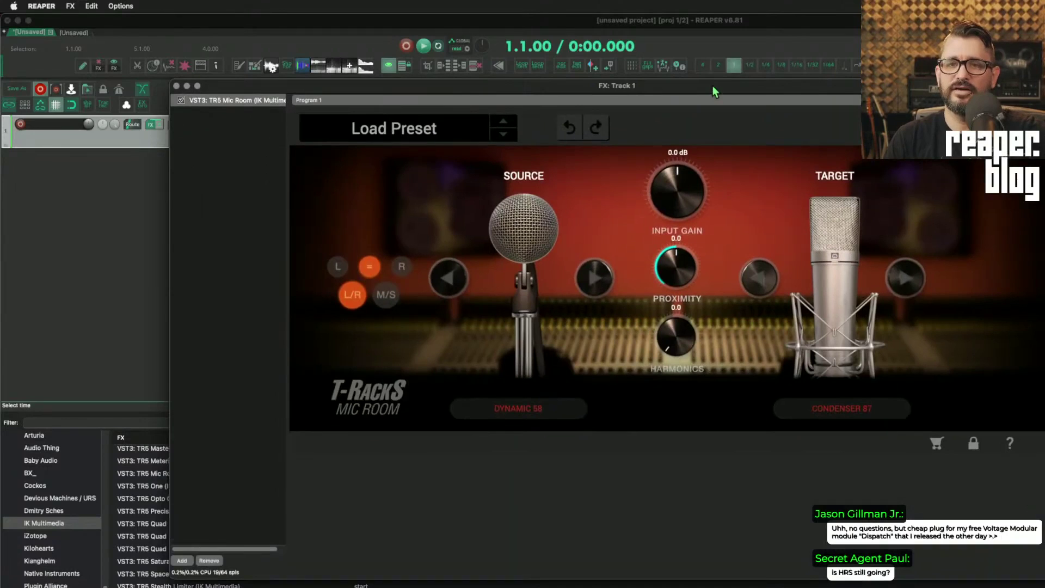
{"action": "left_click_drag", "start_coordinate": [713, 88], "coordinate": [506, 94]}
- Set the source microphone in Mic Room to DYNAMIC 57
{"action": "left_click", "coordinate": [316, 413]}
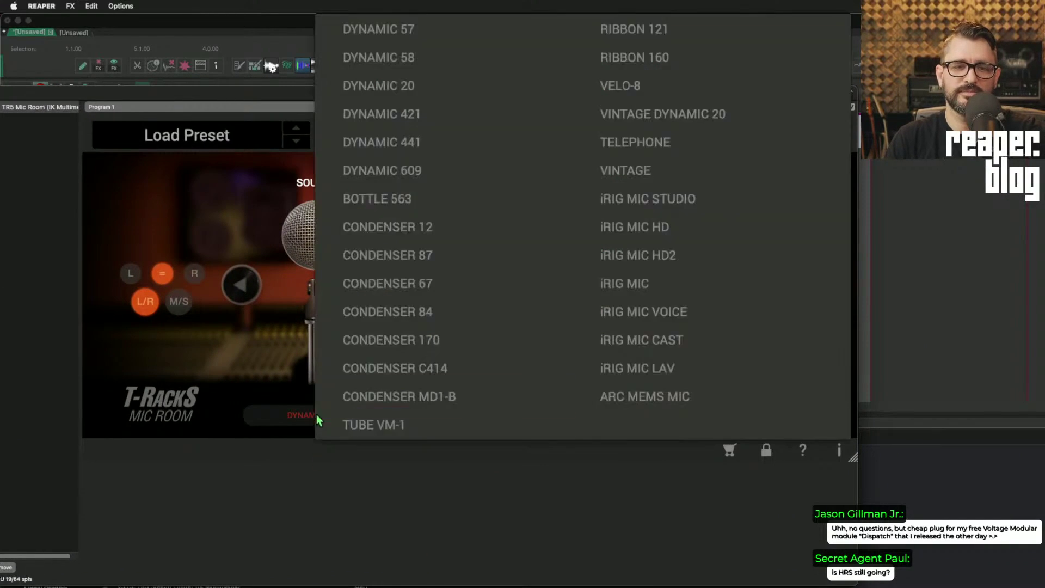
{"action": "left_click", "coordinate": [320, 456]}
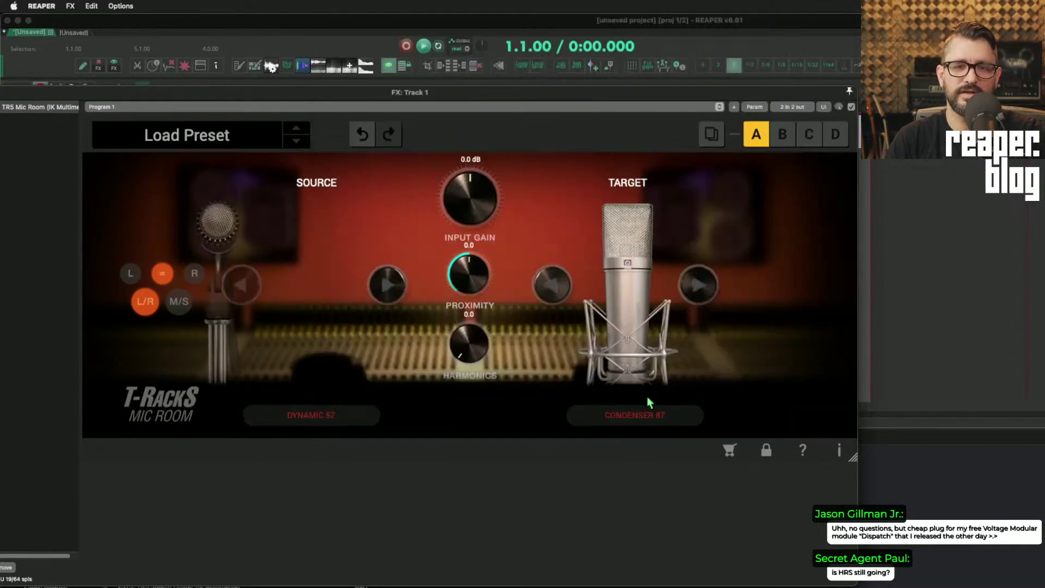
{"action": "left_click", "coordinate": [300, 415]}
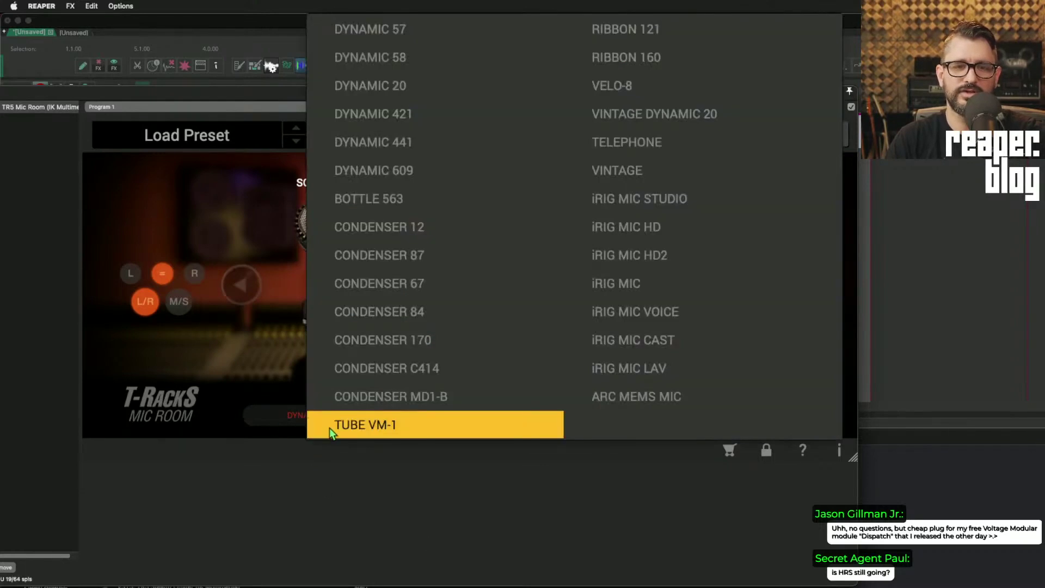
{"action": "left_click", "coordinate": [410, 41]}
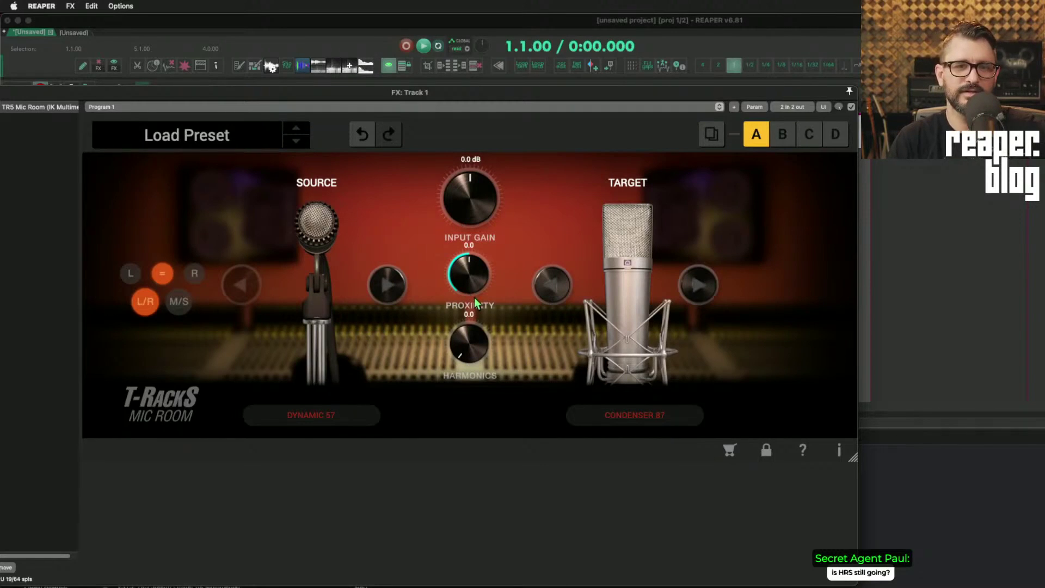
- Set Mic Room's Proximity to -0.4, then shrink and reposition the plugin window
{"action": "mouse_move", "coordinate": [468, 357]}
{"action": "left_mouse_down"}
{"action": "mouse_move", "coordinate": [455, 252]}
{"action": "mouse_move", "coordinate": [459, 359]}
{"action": "left_mouse_up"}
{"action": "left_click_drag", "start_coordinate": [467, 266], "coordinate": [465, 277]}
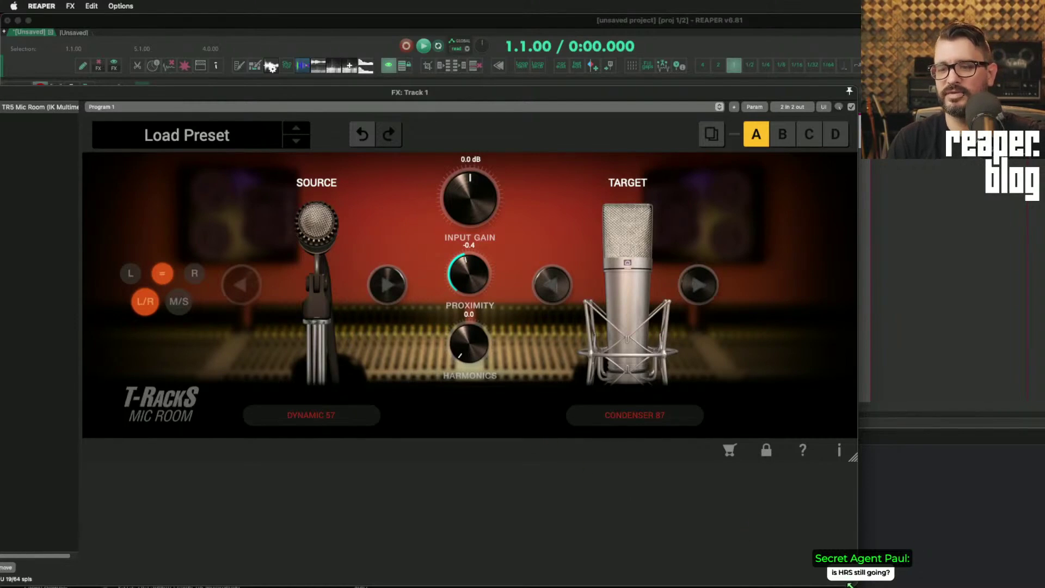
{"action": "left_click_drag", "start_coordinate": [853, 457], "coordinate": [763, 425]}
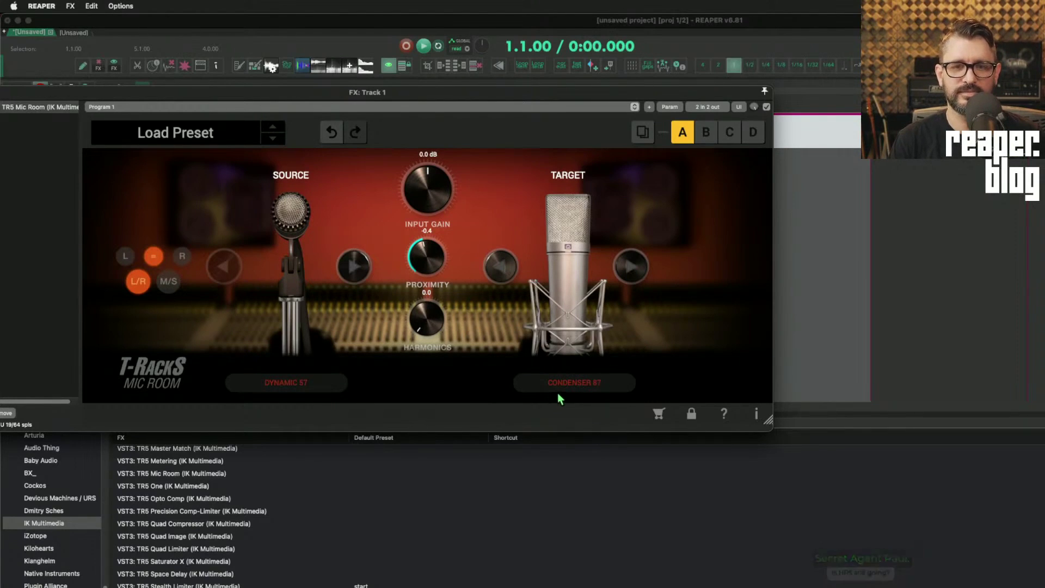
{"action": "left_click_drag", "start_coordinate": [380, 100], "coordinate": [489, 104]}
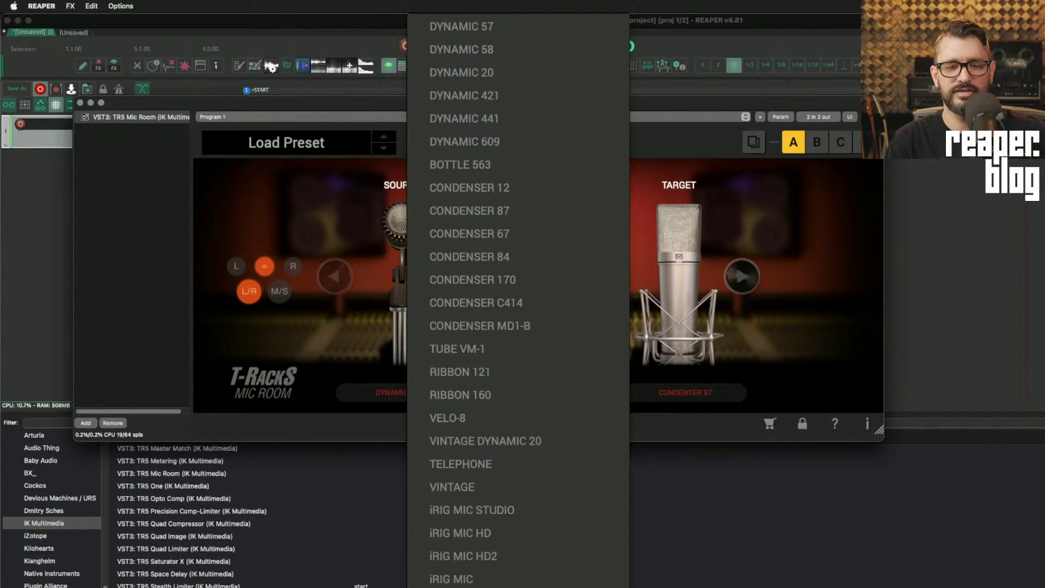
- Choose iRIG MIC as the source microphone and RIBBON 121 as the target in Mic Room
{"action": "left_click", "coordinate": [507, 579]}
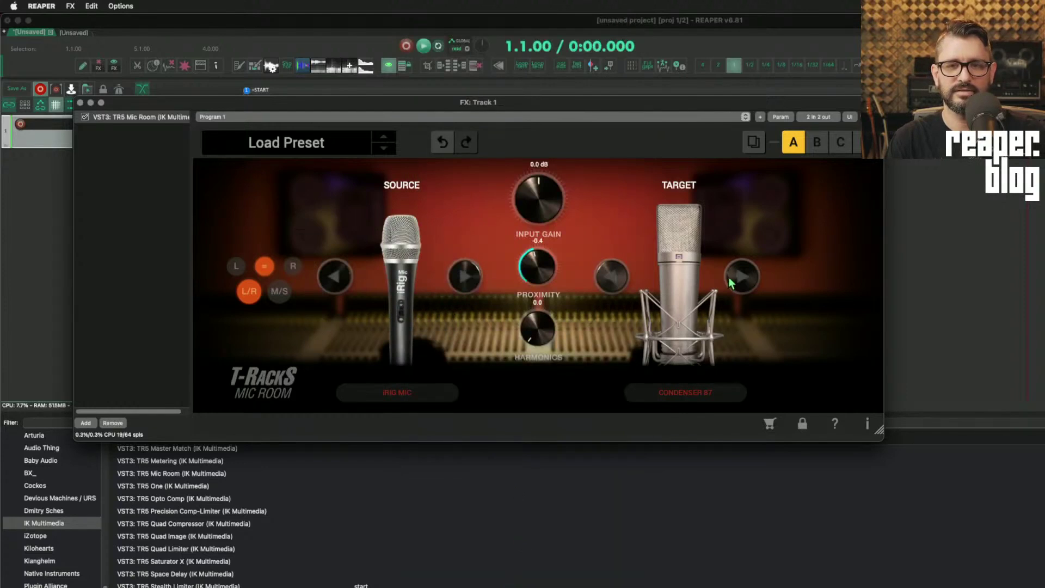
{"action": "left_click", "coordinate": [692, 397]}
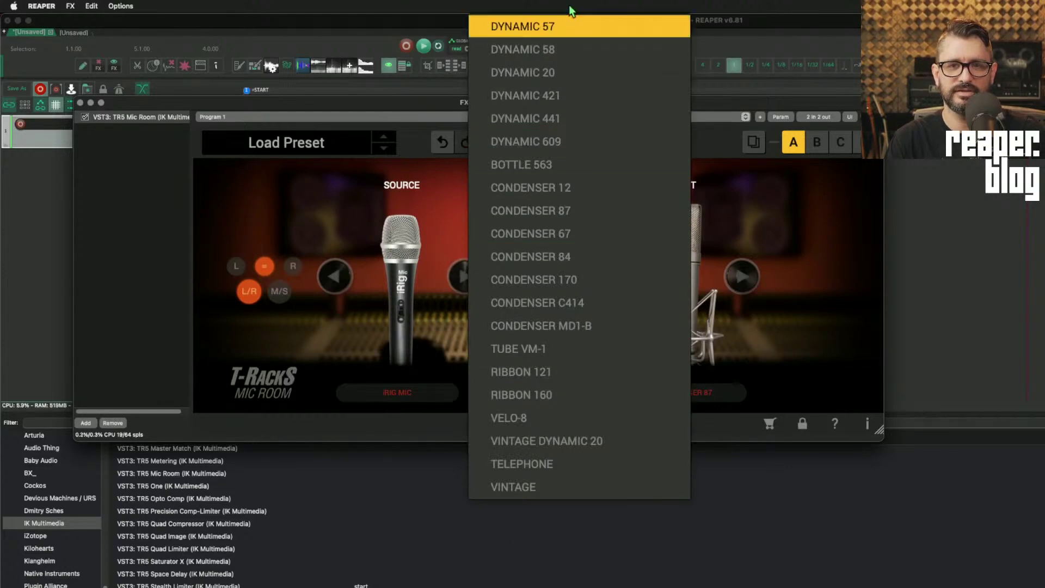
{"action": "left_click", "coordinate": [580, 367]}
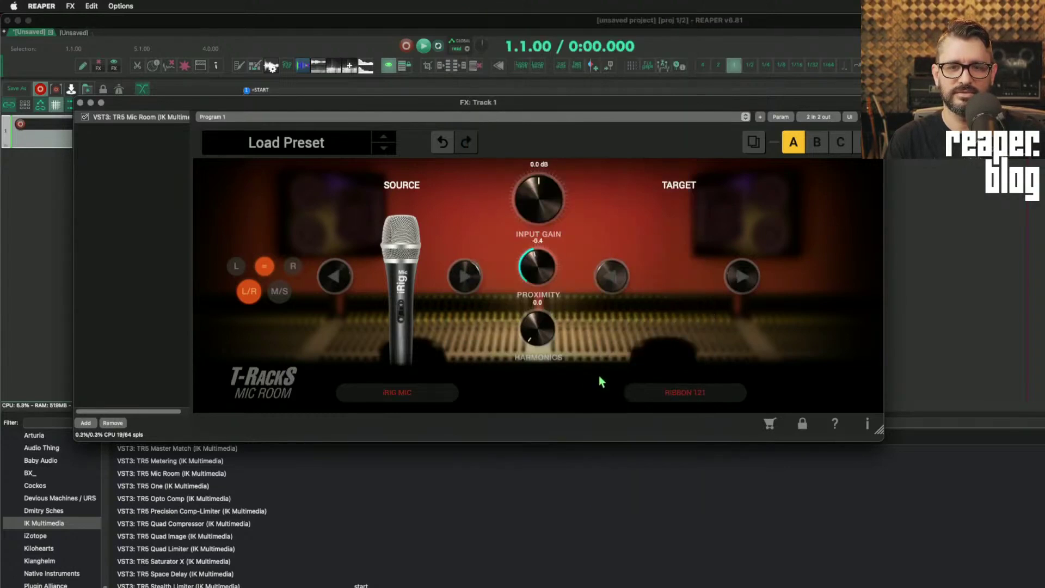
{"action": "left_click_drag", "start_coordinate": [497, 109], "coordinate": [505, 129]}
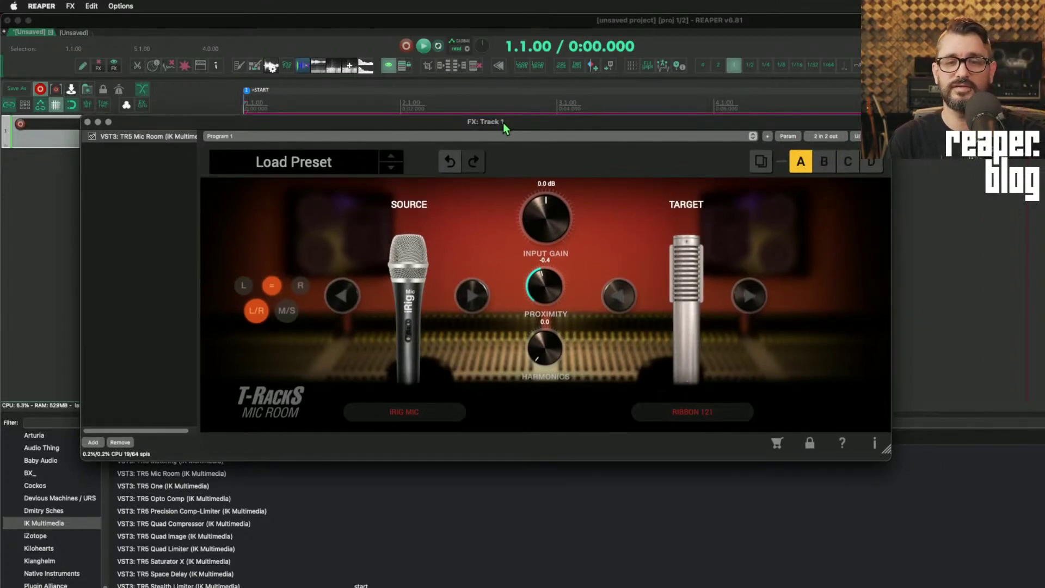
{"action": "left_click_drag", "start_coordinate": [506, 128], "coordinate": [503, 129]}
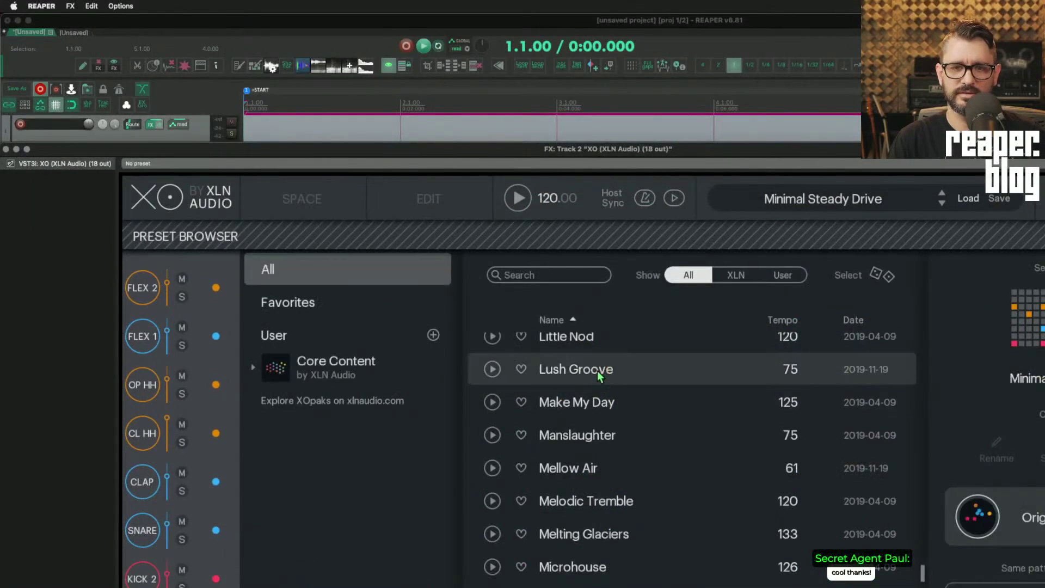
- Load and play the Lush Groove preset in XO on track 2, then put its window away
{"action": "left_click", "coordinate": [597, 370]}
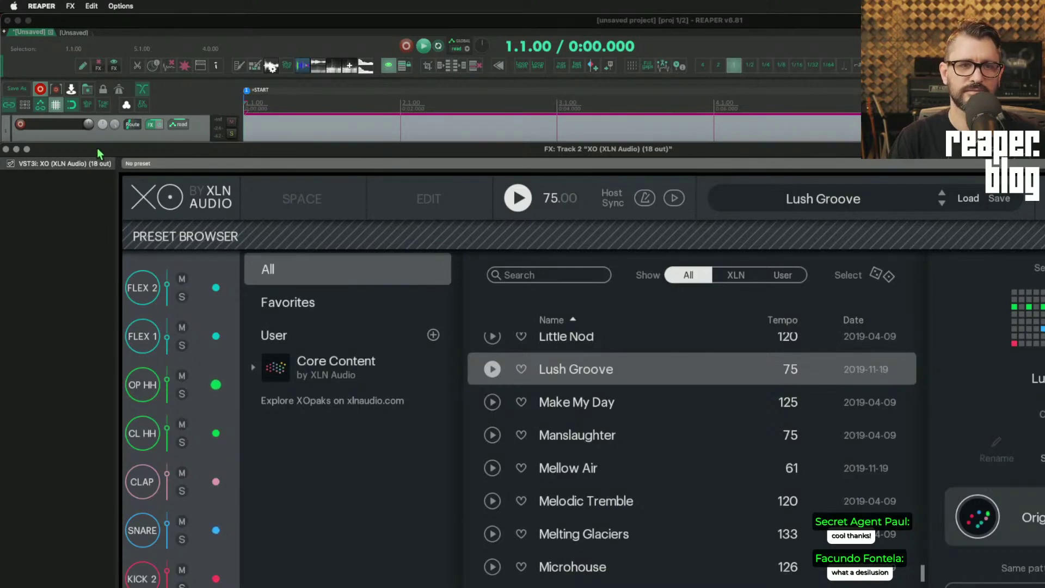
{"action": "left_click_drag", "start_coordinate": [98, 150], "coordinate": [217, 179]}
{"action": "left_click", "coordinate": [126, 178]}
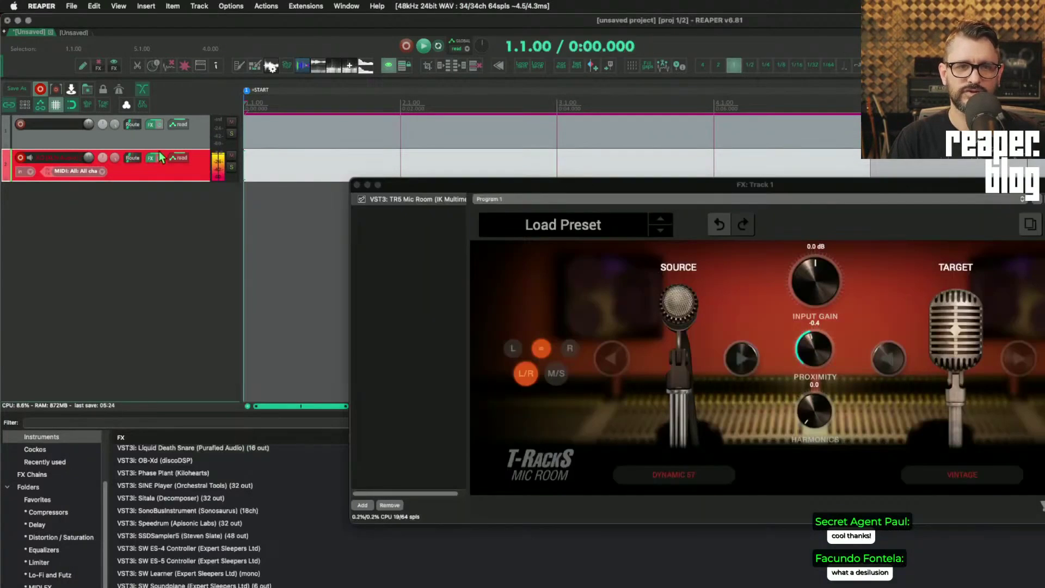
- Copy the TR5 Mic Room effect from track 1 to track 2 after XO and reposition its window
{"action": "left_click", "coordinate": [164, 142]}
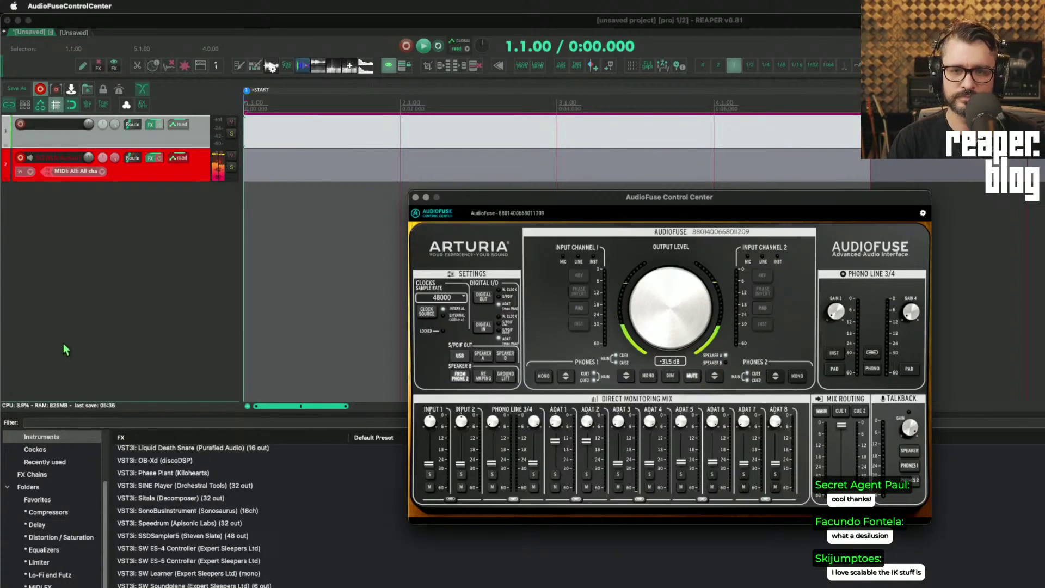
{"action": "left_click", "coordinate": [66, 347]}
{"action": "left_click_drag", "start_coordinate": [149, 126], "coordinate": [173, 171]}
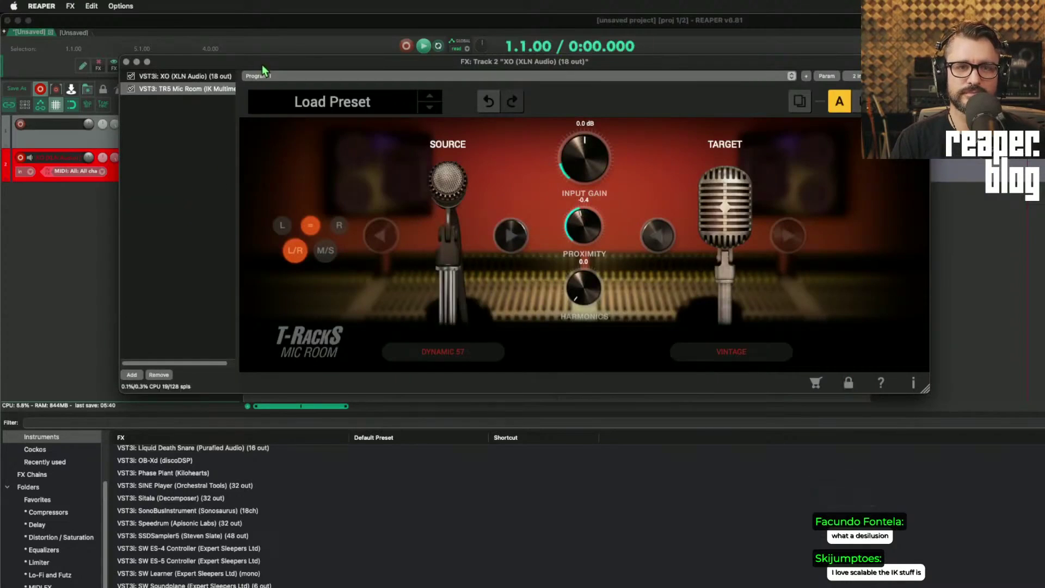
{"action": "left_click_drag", "start_coordinate": [263, 66], "coordinate": [271, 87]}
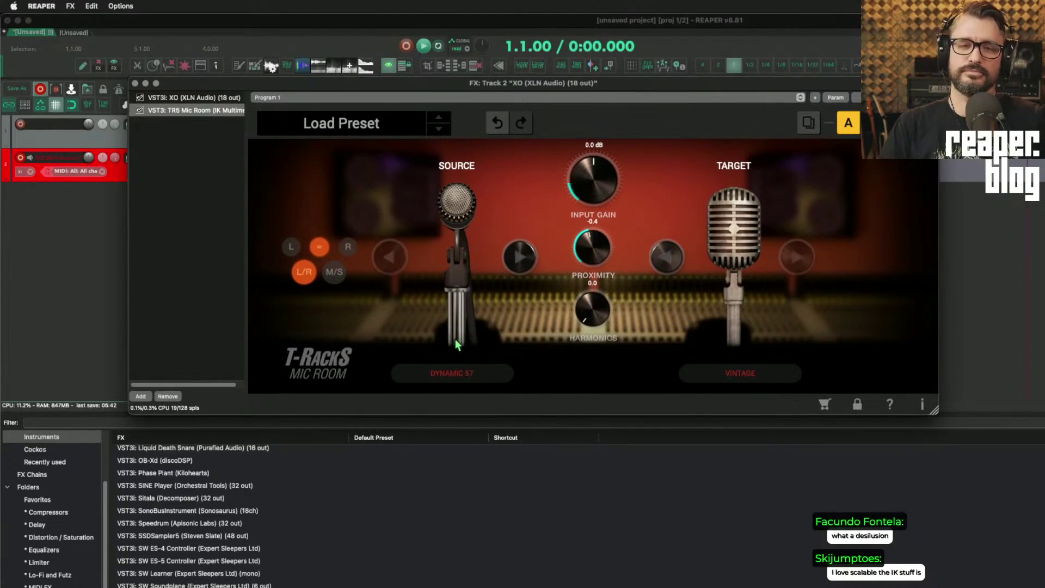
- Try iRIG MIC VOICE as the source microphone on track 2, then change the source to iRIG MIC
{"action": "left_click", "coordinate": [476, 374]}
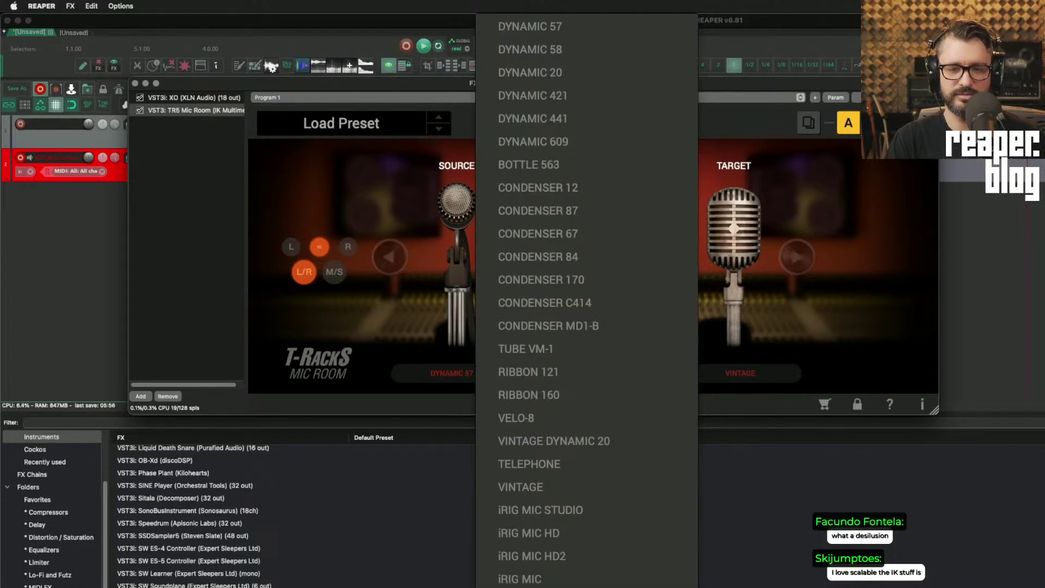
{"action": "left_click", "coordinate": [596, 587]}
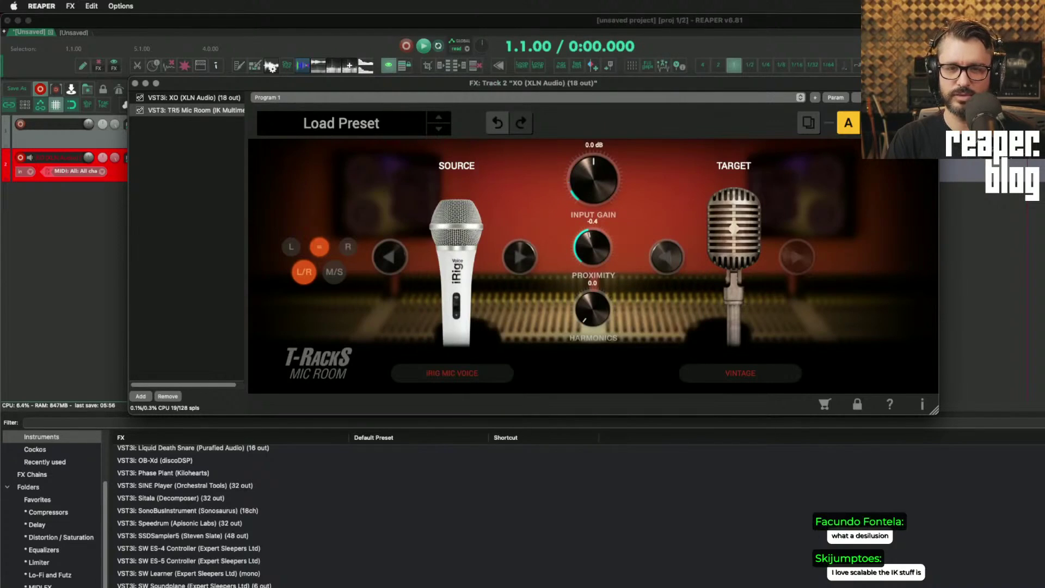
{"action": "left_click", "coordinate": [386, 259]}
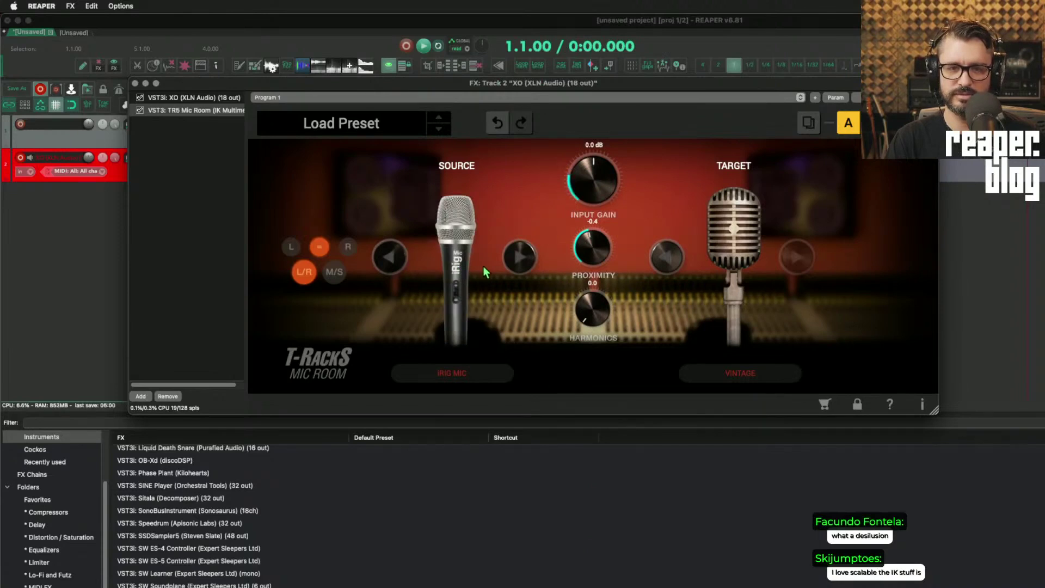
- Audition target microphones one by one from DYNAMIC 57 to DYNAMIC 441, and set Proximity to 0.1
{"action": "left_click", "coordinate": [714, 374]}
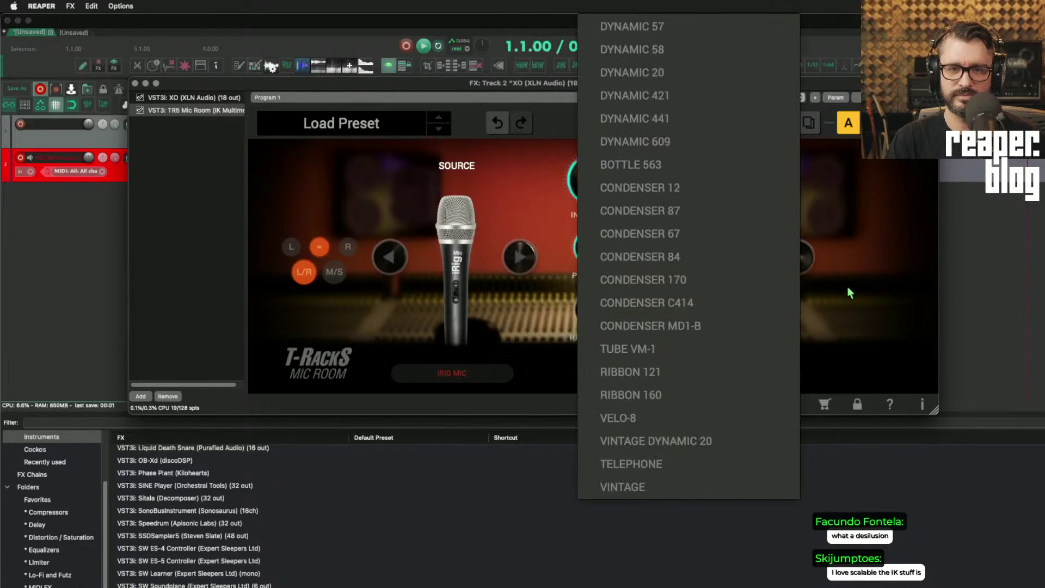
{"action": "left_click", "coordinate": [672, 26]}
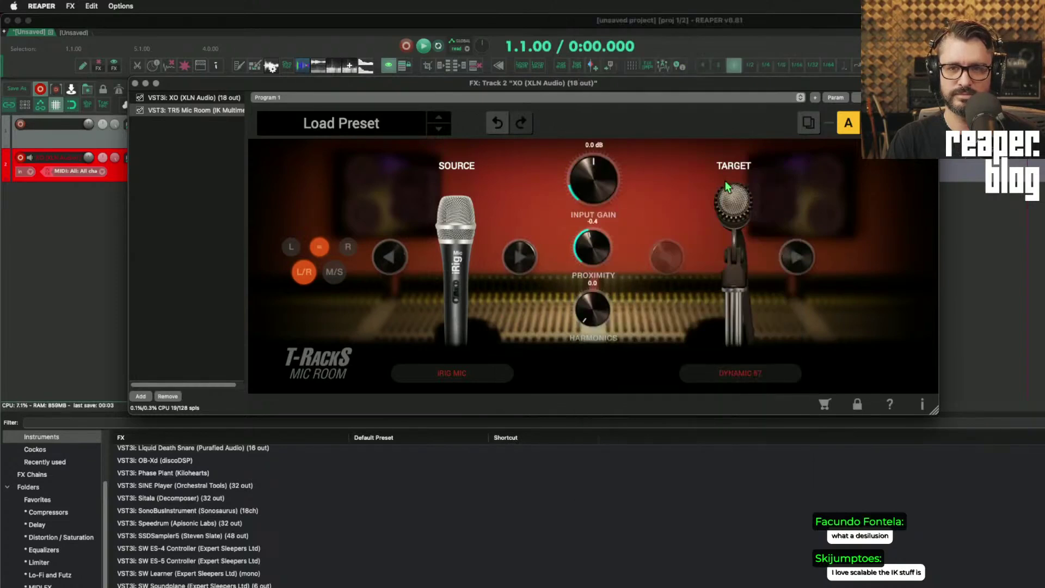
{"action": "left_click", "coordinate": [796, 259]}
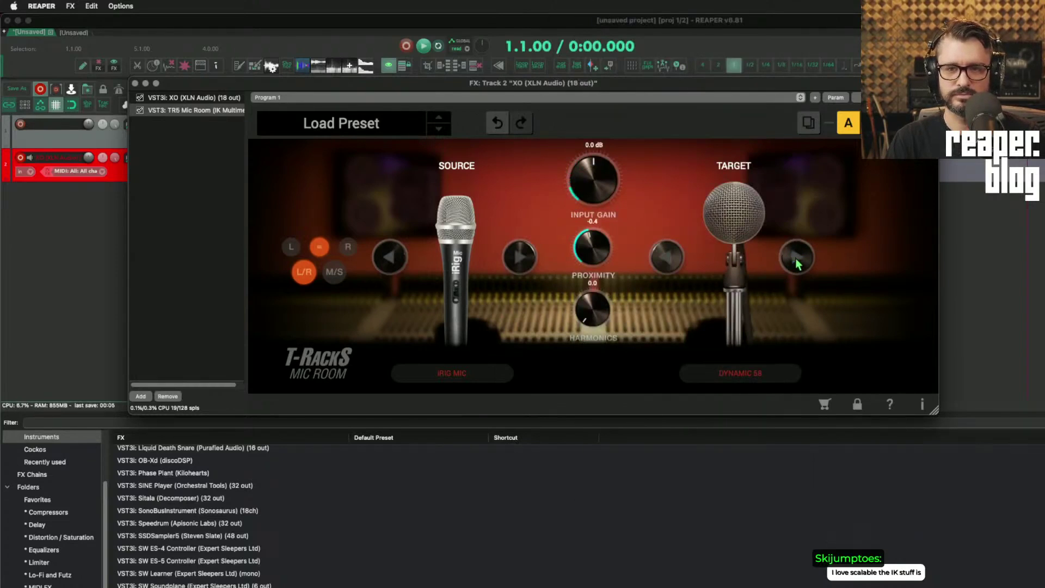
{"action": "left_click", "coordinate": [795, 258]}
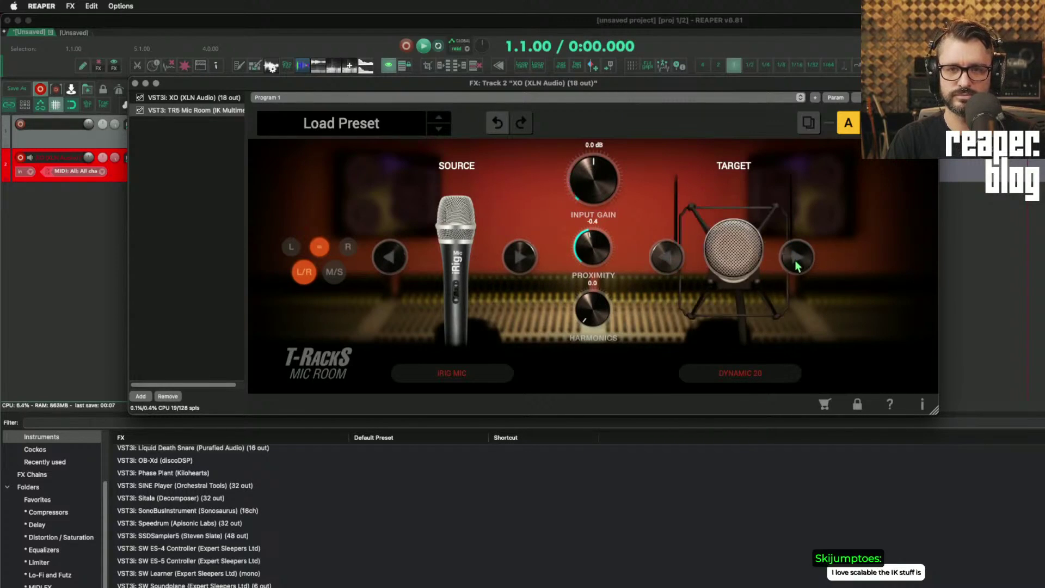
{"action": "left_click", "coordinate": [796, 259]}
{"action": "left_click", "coordinate": [796, 259]}
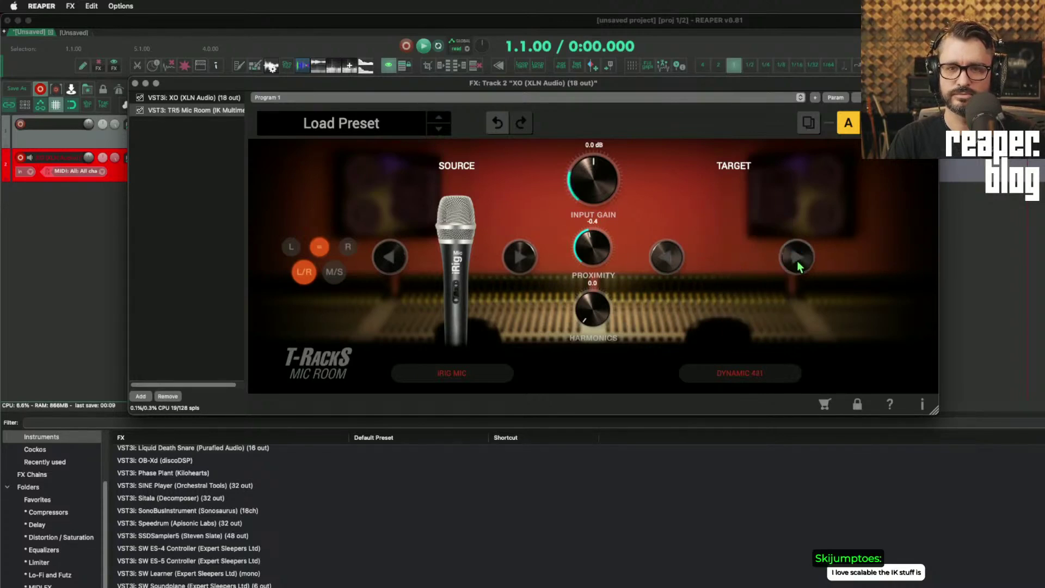
{"action": "left_click_drag", "start_coordinate": [587, 253], "coordinate": [591, 245]}
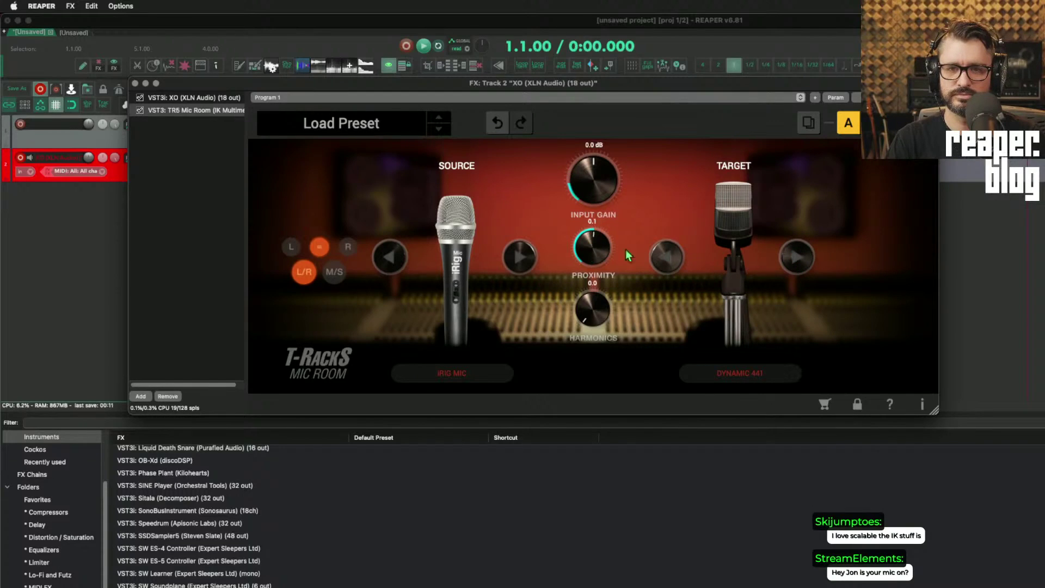
- Raise Mic Room's Harmonics to 4.4, audition target microphones up to CONDENSER 12, and lower Harmonics to 1.9
{"action": "left_click_drag", "start_coordinate": [578, 312], "coordinate": [594, 221]}
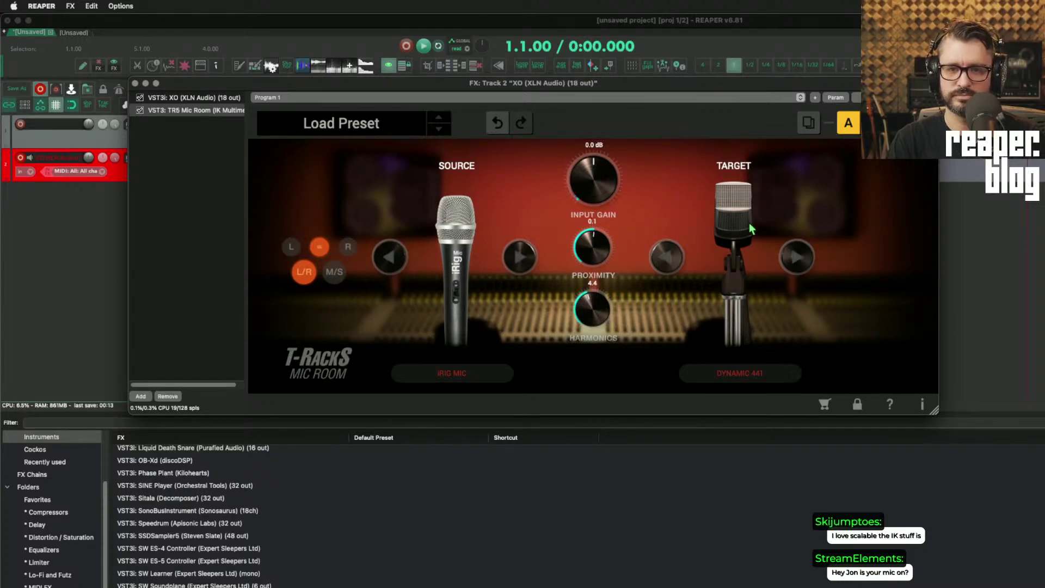
{"action": "left_click", "coordinate": [804, 260]}
{"action": "left_click", "coordinate": [801, 267]}
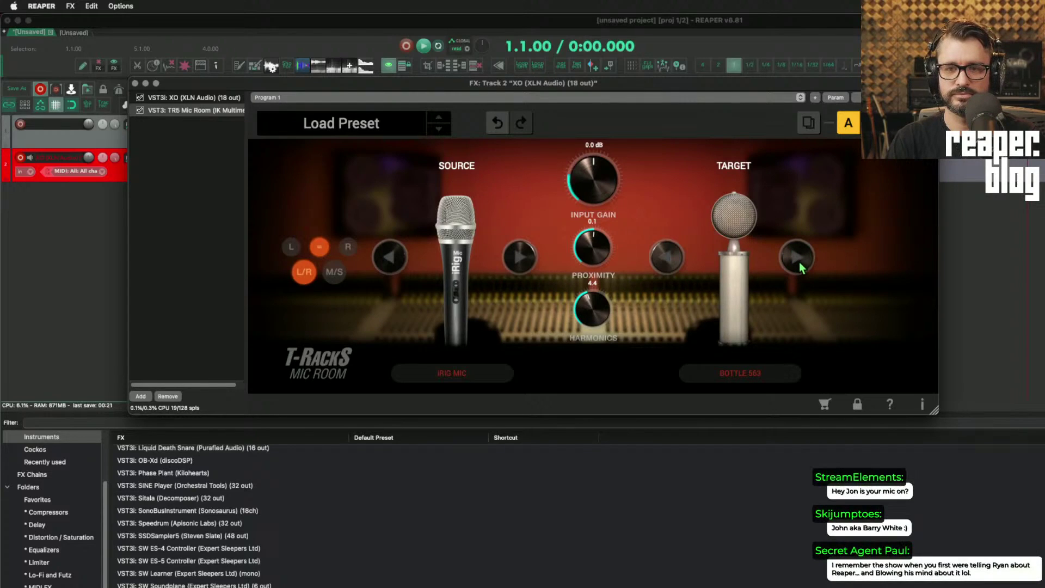
{"action": "left_click", "coordinate": [799, 262]}
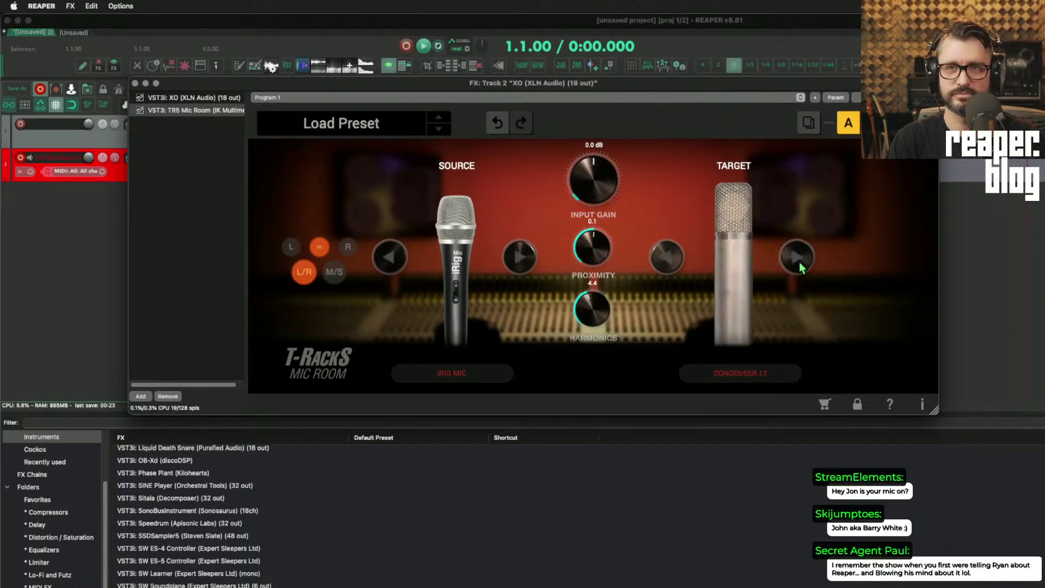
{"action": "left_click_drag", "start_coordinate": [607, 316], "coordinate": [598, 361]}
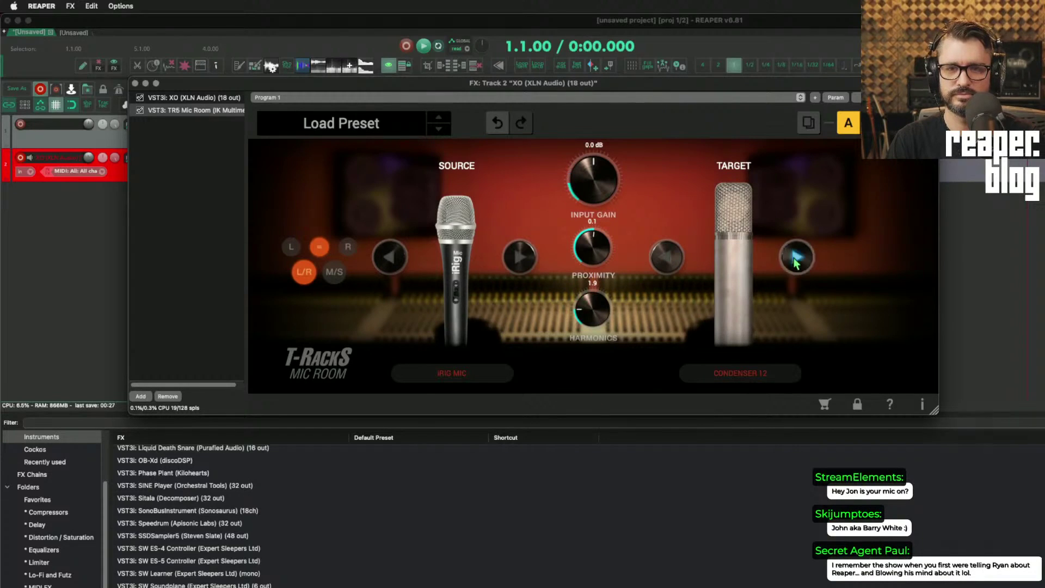
- Audition target microphones from CONDENSER 87 to RIBBON 121, then set Harmonics to 0.0, Proximity to 0.3 and Input Gain to -4.2 dB
{"action": "left_click", "coordinate": [793, 259]}
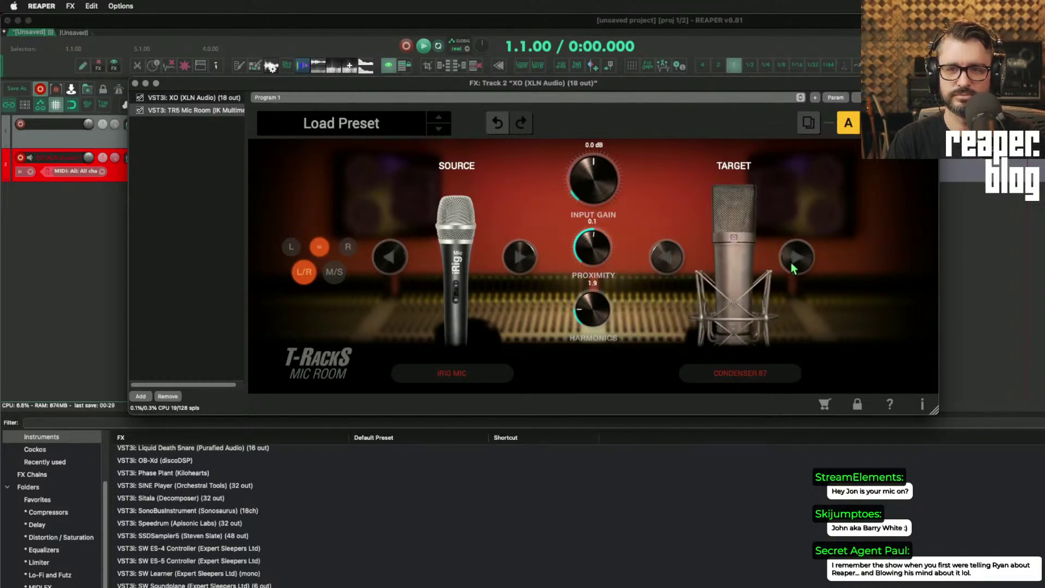
{"action": "left_click", "coordinate": [791, 258]}
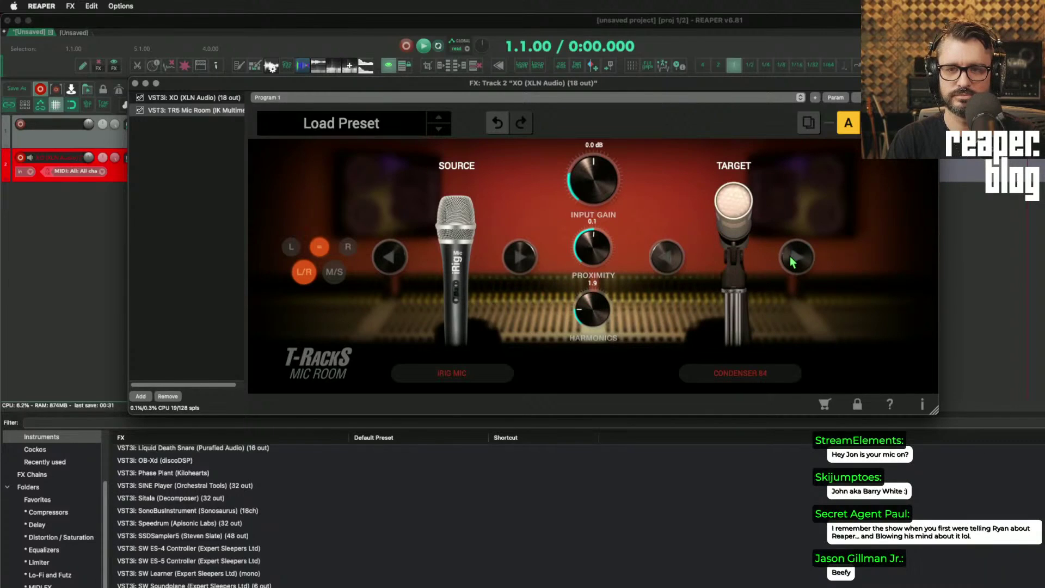
{"action": "left_click", "coordinate": [793, 261]}
{"action": "left_click", "coordinate": [792, 259]}
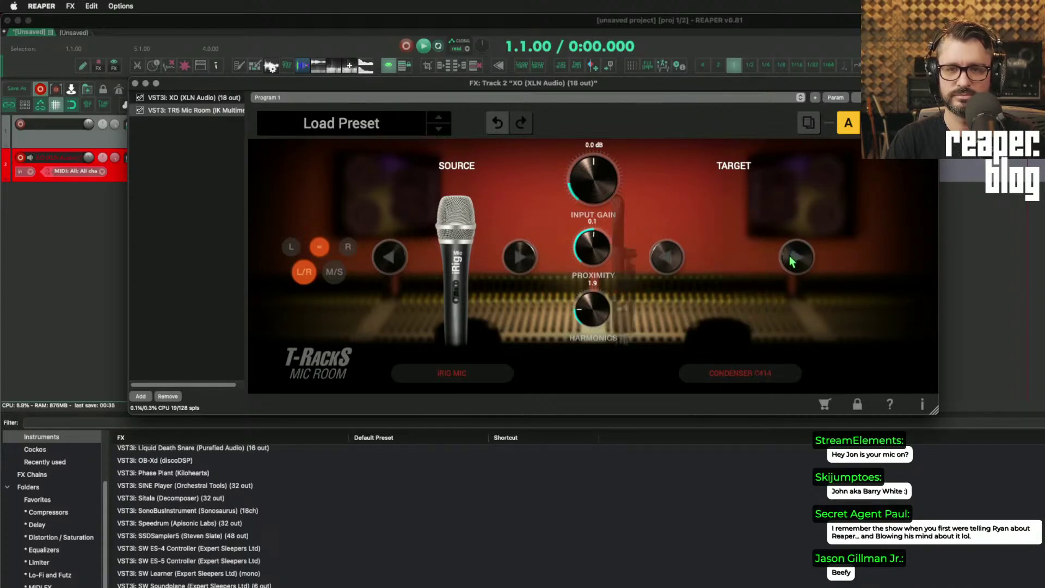
{"action": "left_click", "coordinate": [798, 257]}
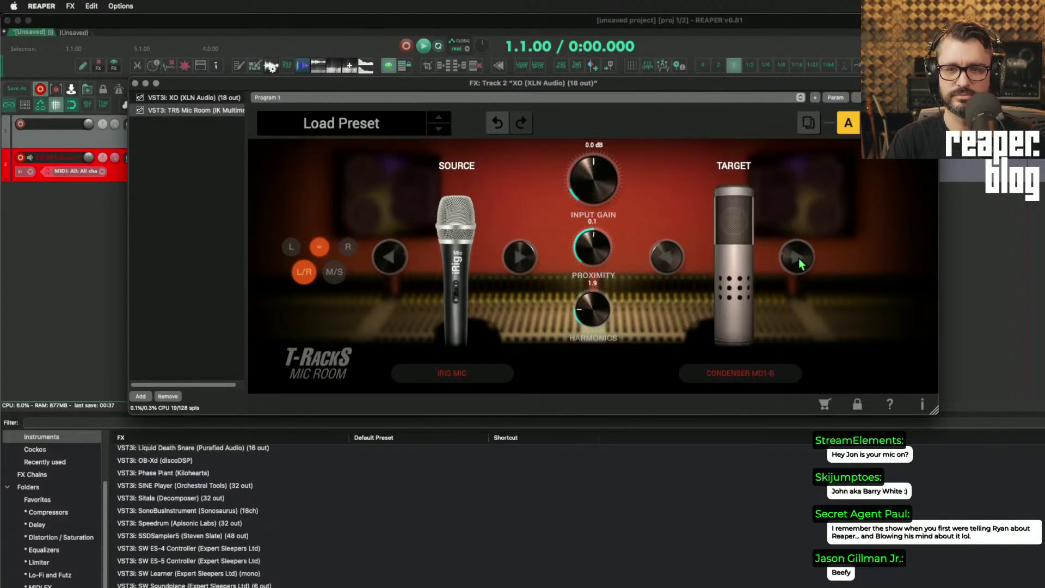
{"action": "left_click", "coordinate": [798, 258]}
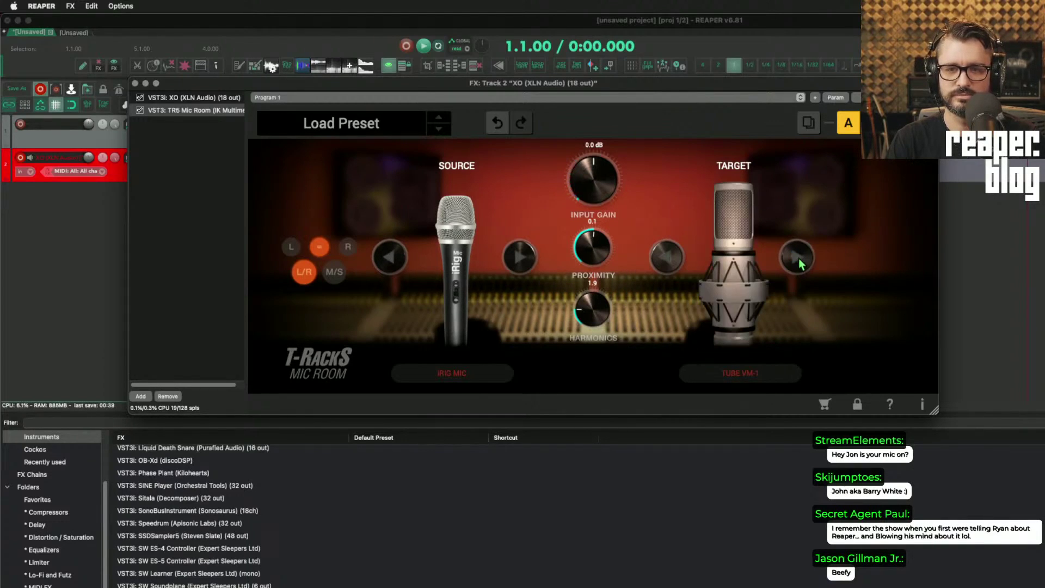
{"action": "left_click", "coordinate": [799, 258]}
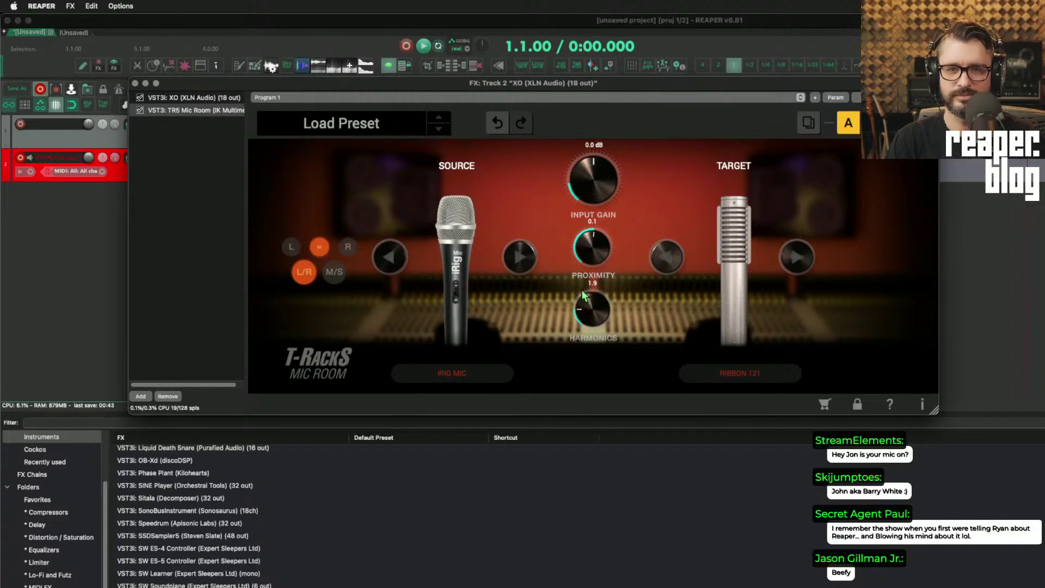
{"action": "left_click_drag", "start_coordinate": [587, 303], "coordinate": [585, 390]}
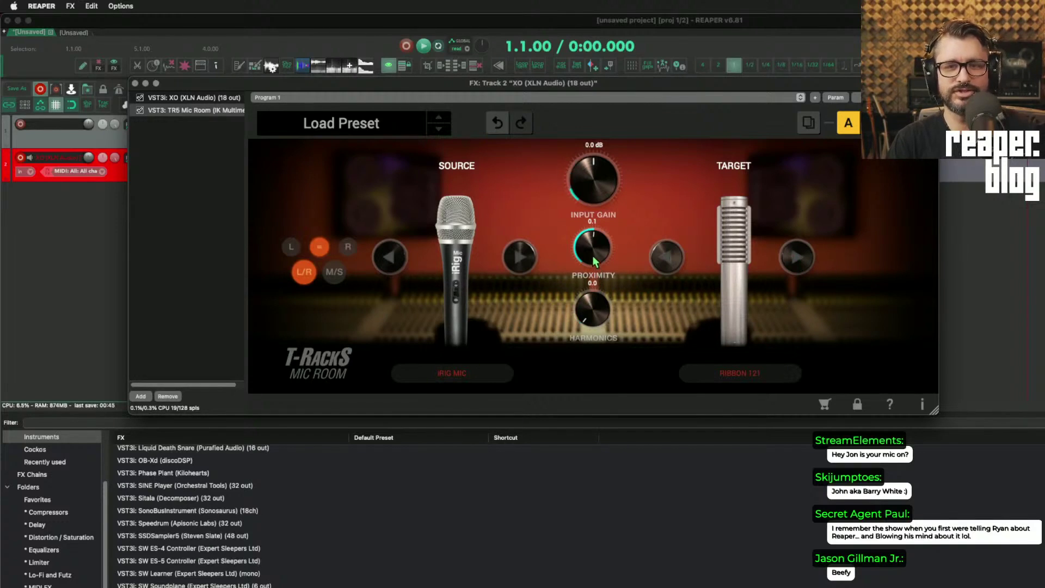
{"action": "left_click_drag", "start_coordinate": [593, 179], "coordinate": [584, 198]}
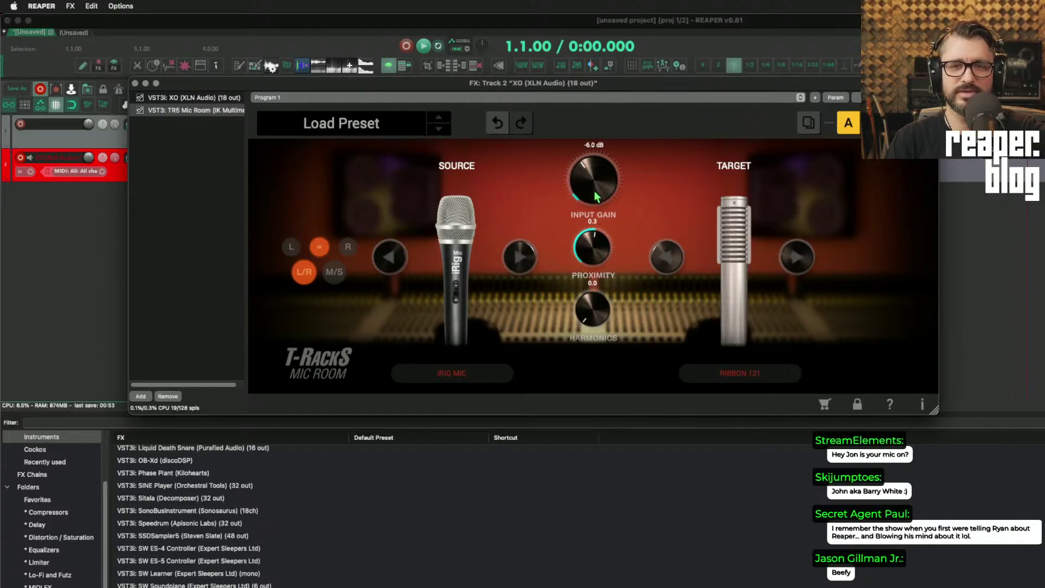
- Choose ARC MEMS MIC as the source microphone, then audition the preceding source models back to iRIG MIC HD
{"action": "left_click", "coordinate": [459, 369]}
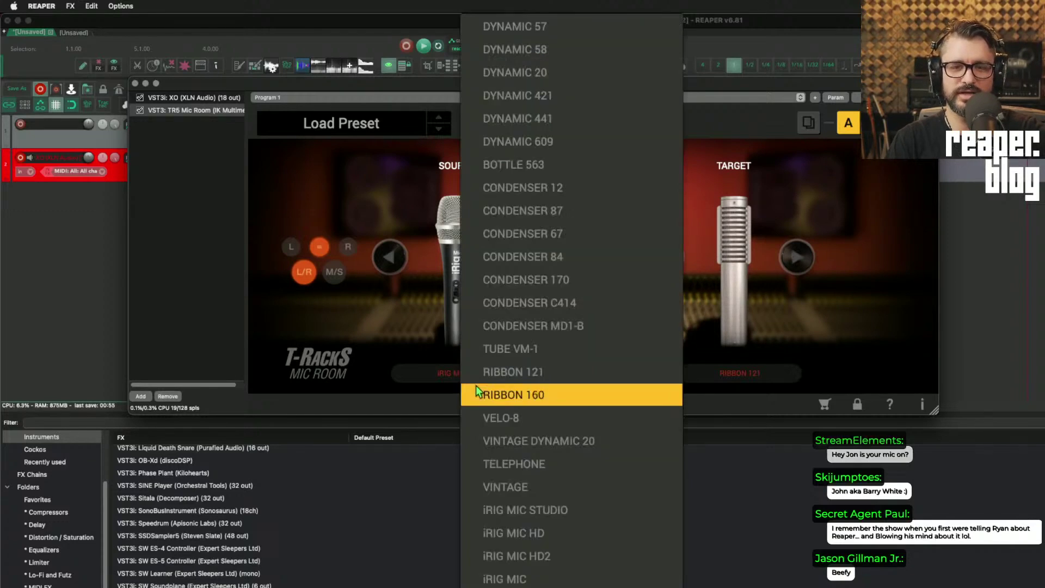
{"action": "left_click", "coordinate": [517, 587]}
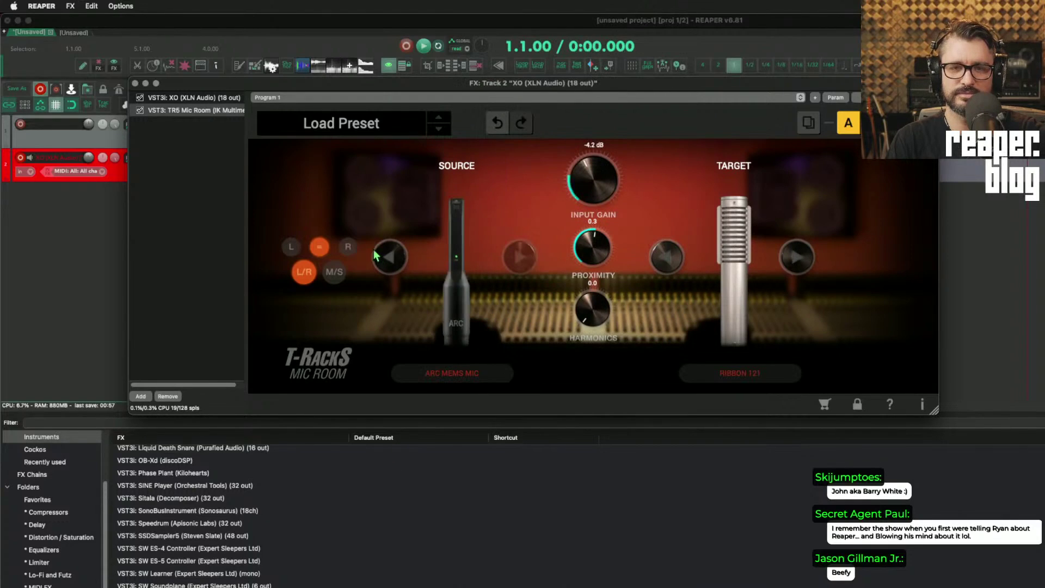
{"action": "left_click", "coordinate": [390, 257]}
{"action": "left_click", "coordinate": [390, 256]}
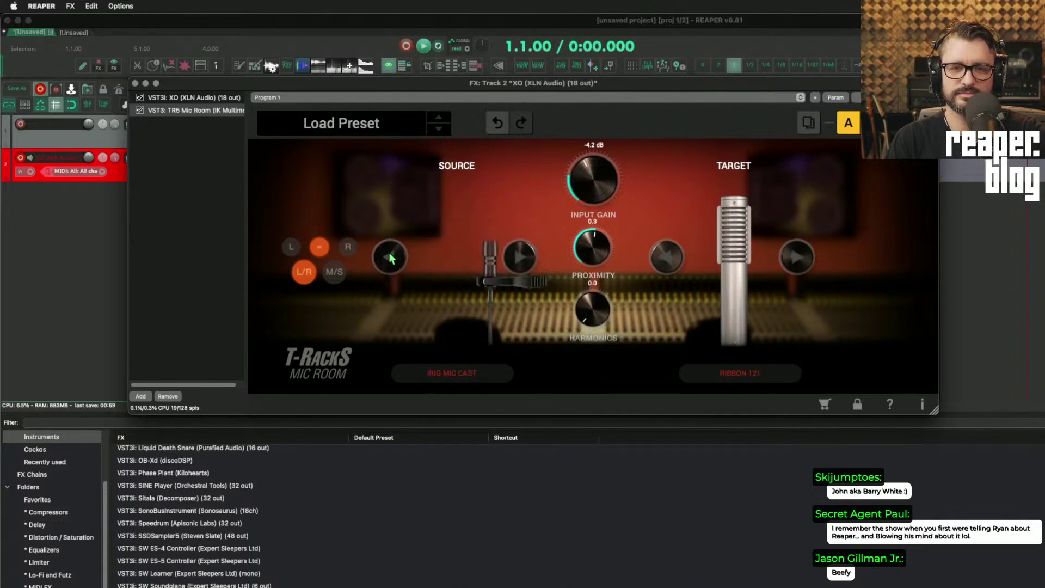
{"action": "left_click", "coordinate": [390, 257]}
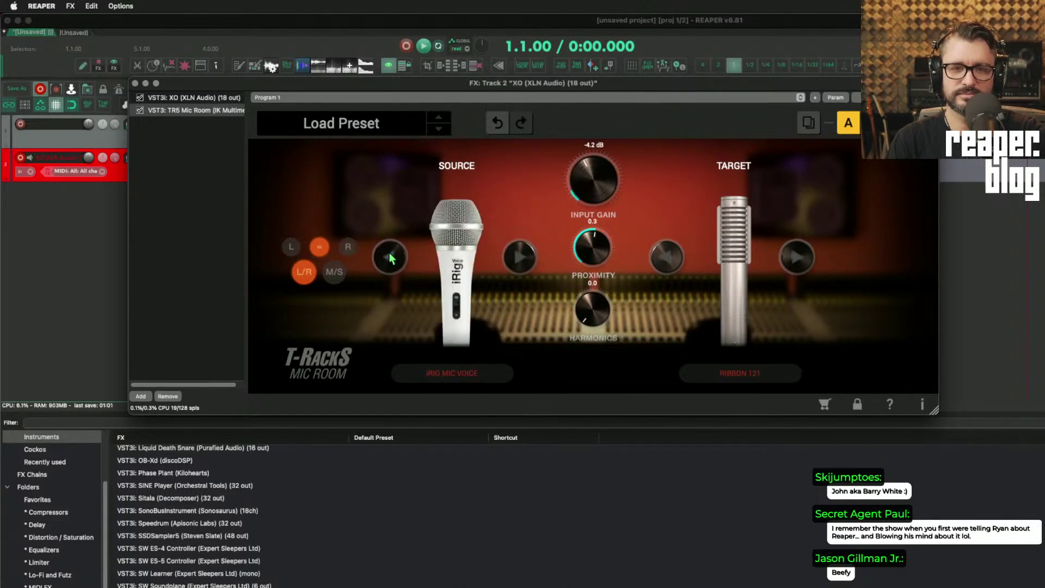
{"action": "left_click", "coordinate": [390, 257]}
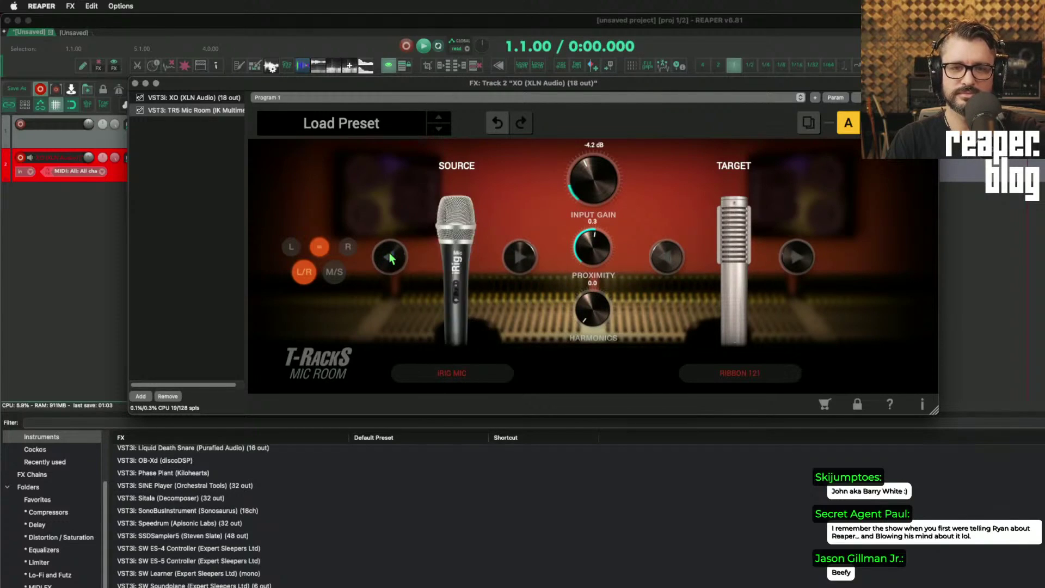
{"action": "left_click", "coordinate": [390, 257]}
{"action": "left_click", "coordinate": [389, 257]}
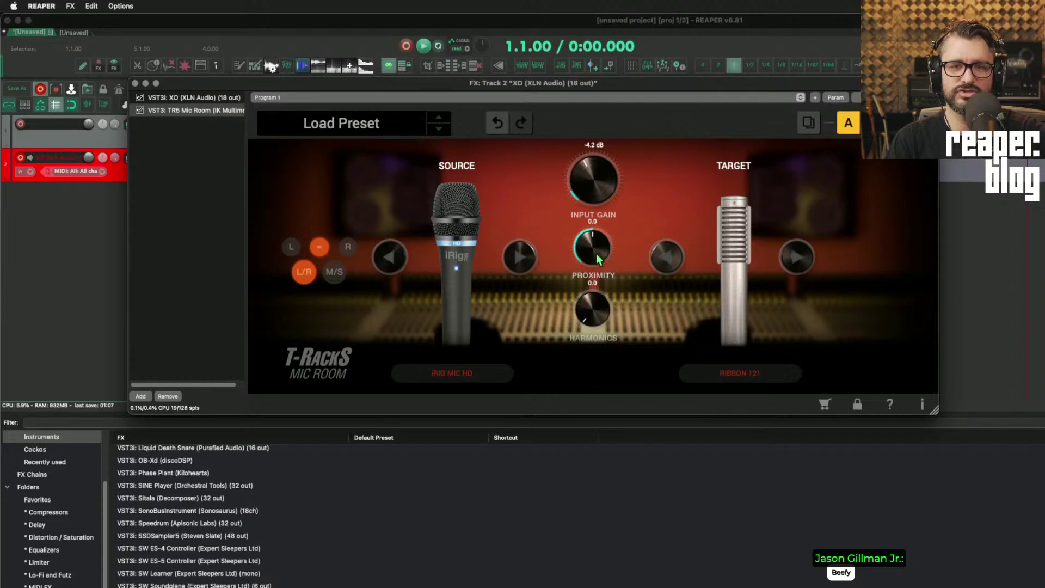
- Set Harmonics to 2.8, Proximity to -0.1 and Input Gain to 1.6 dB, and step the source microphone back to TELEPHONE
{"action": "left_click_drag", "start_coordinate": [587, 289], "coordinate": [582, 254]}
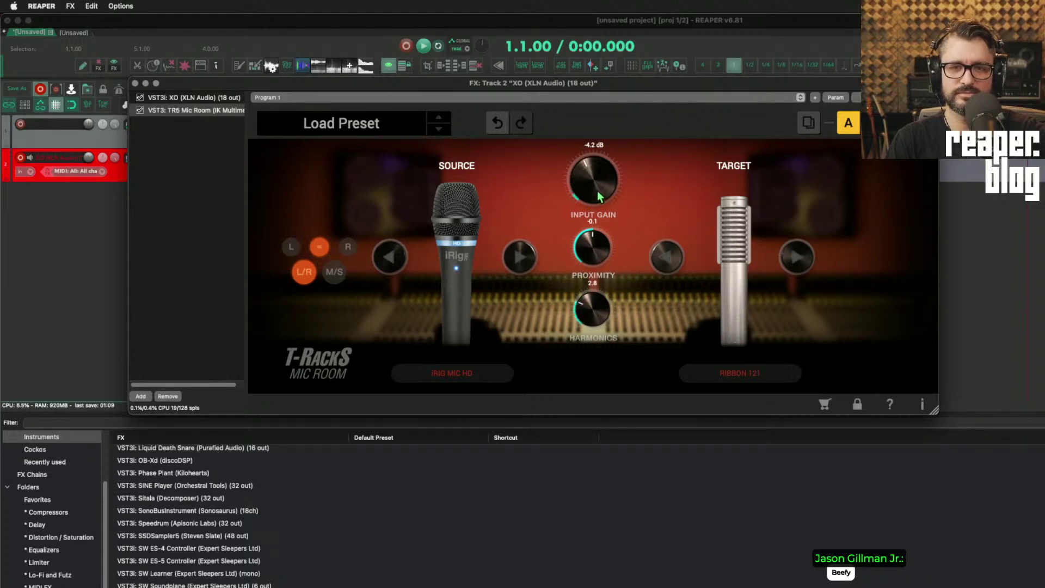
{"action": "left_click_drag", "start_coordinate": [598, 191], "coordinate": [602, 169]}
{"action": "left_click", "coordinate": [389, 258]}
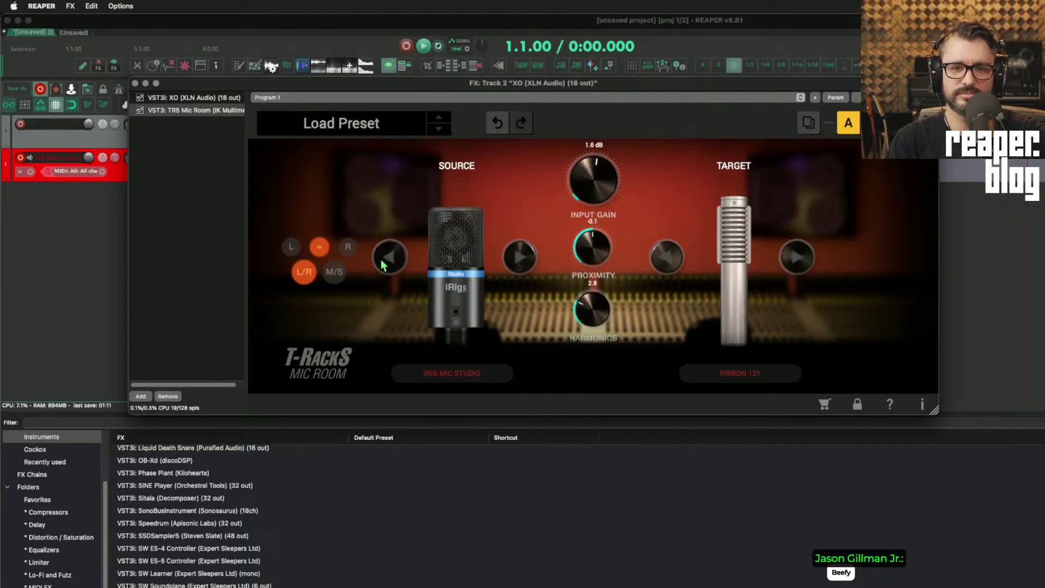
{"action": "left_click", "coordinate": [382, 265]}
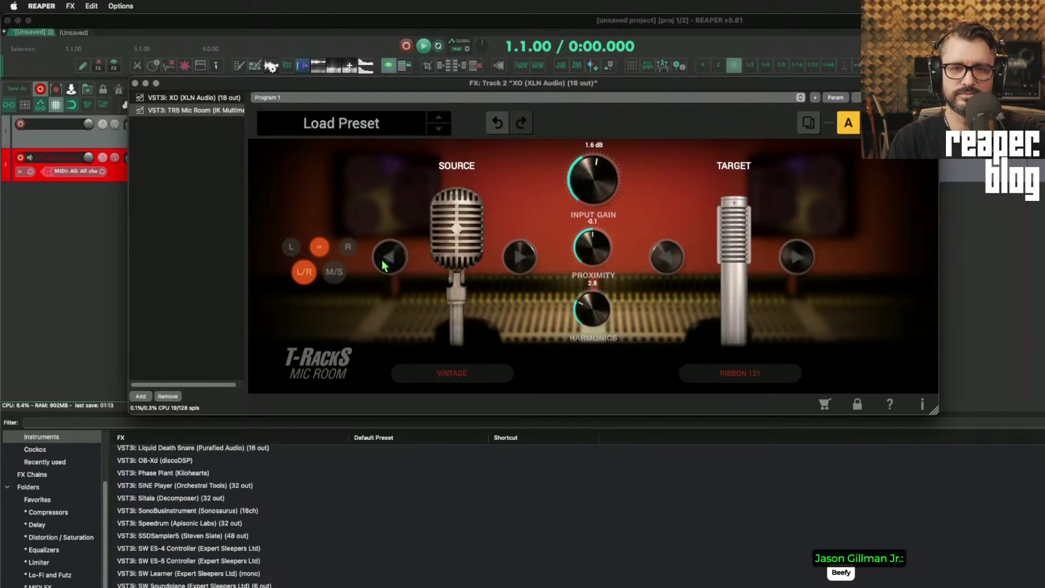
{"action": "left_click", "coordinate": [383, 266]}
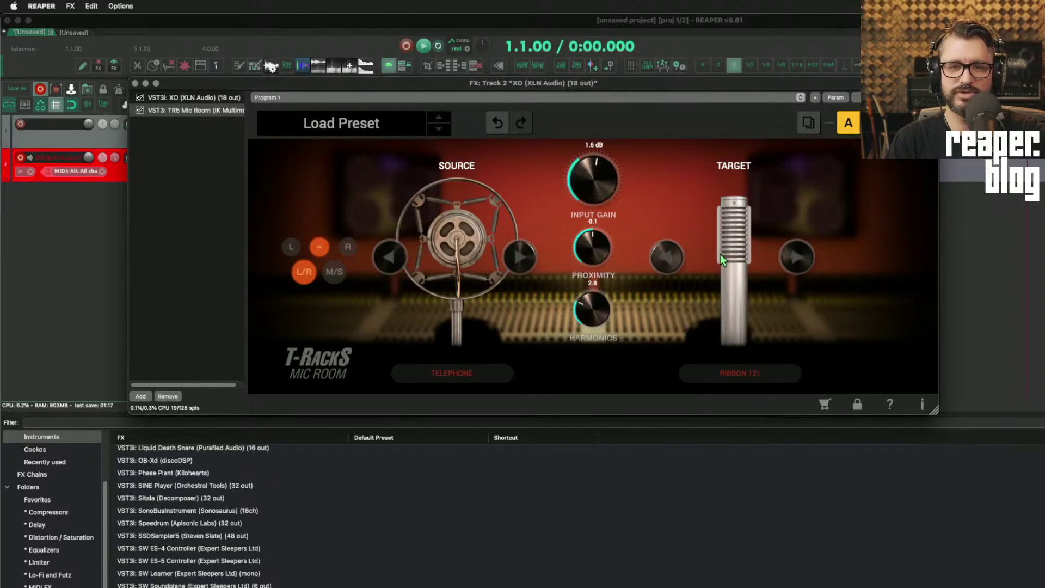
- Try BOTTLE 563 and DYNAMIC 441 as the target microphone, then choose TUBE VM-1
{"action": "left_click", "coordinate": [741, 376]}
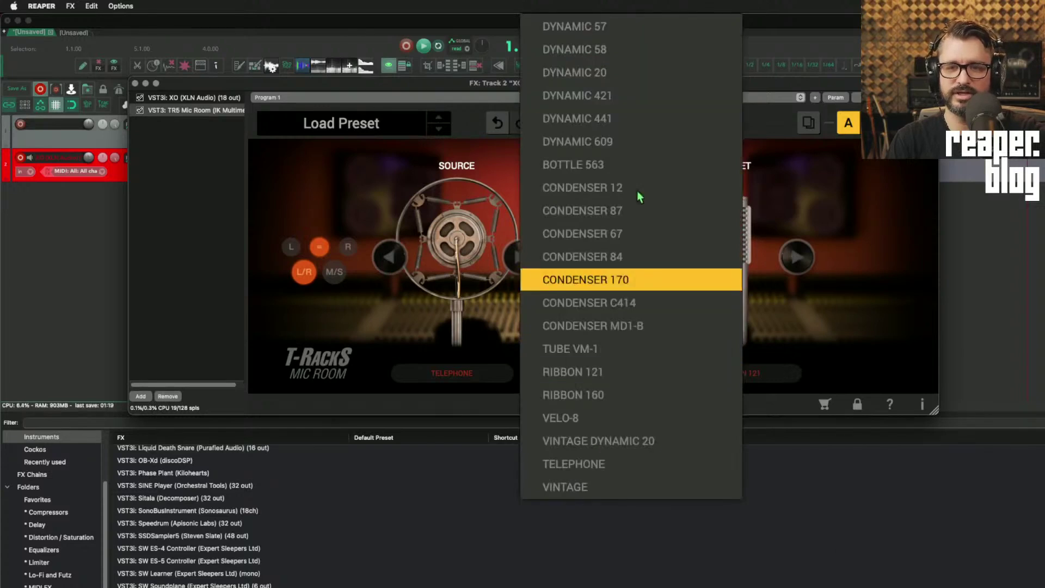
{"action": "left_click", "coordinate": [654, 163]}
{"action": "left_click", "coordinate": [739, 375]}
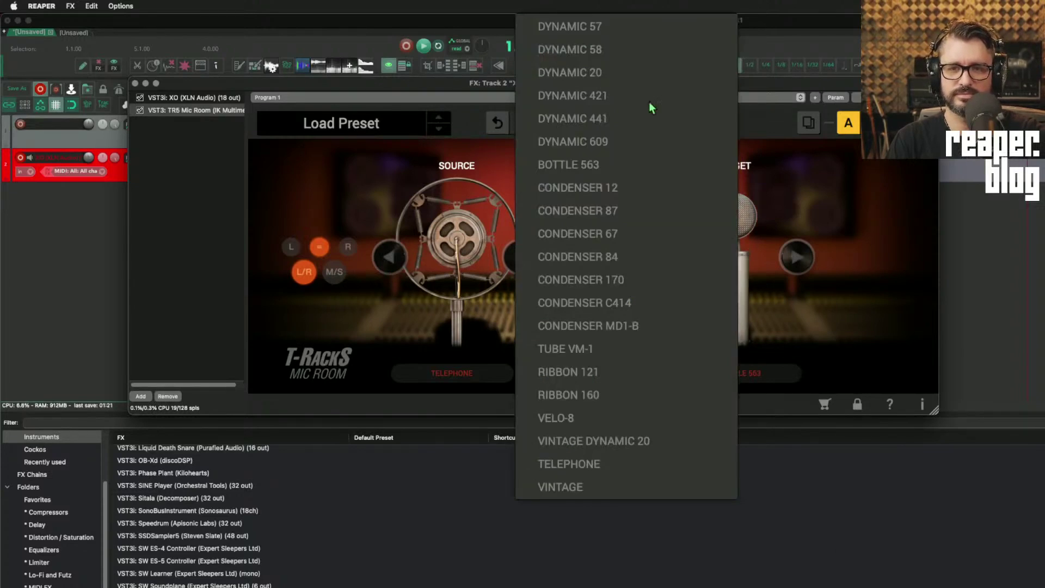
{"action": "left_click", "coordinate": [629, 112]}
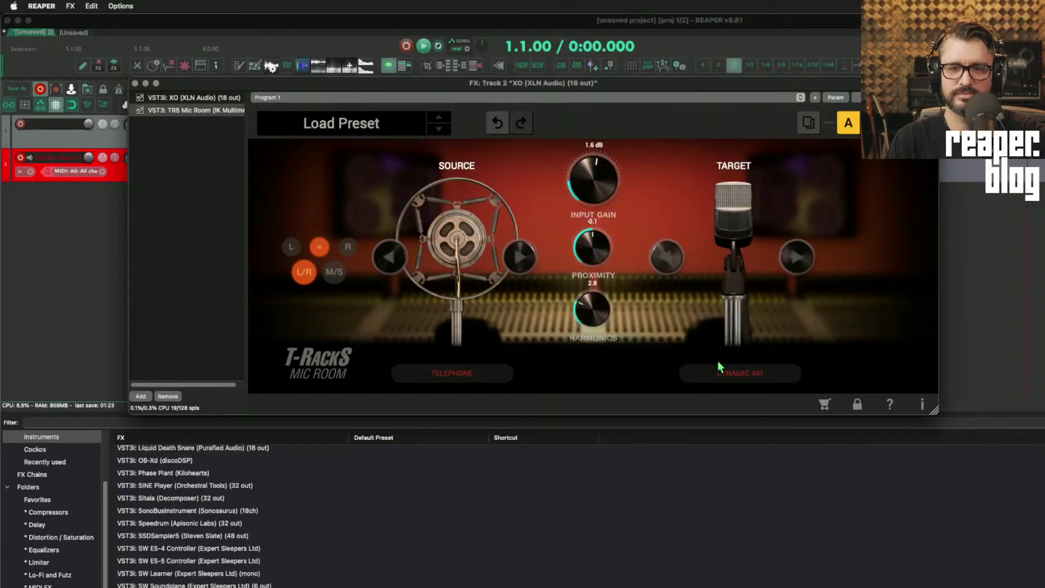
{"action": "left_click", "coordinate": [718, 363]}
{"action": "left_click", "coordinate": [686, 348]}
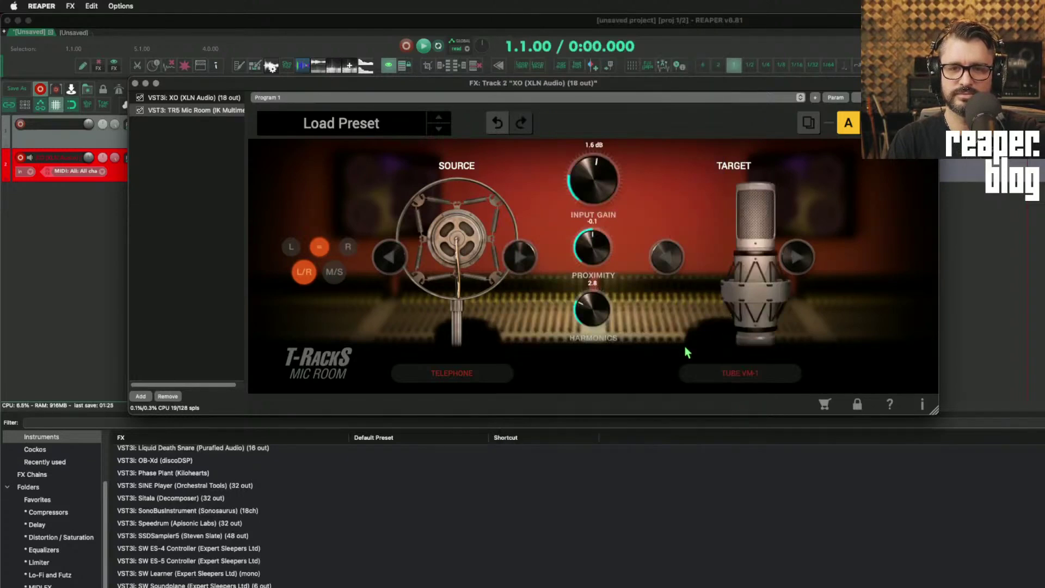
- Audition source microphones from VINTAGE DYNAMIC 20 back to TUBE VM-1, set Proximity to -0.4 and compare with the effect bypassed
{"action": "left_click", "coordinate": [389, 257]}
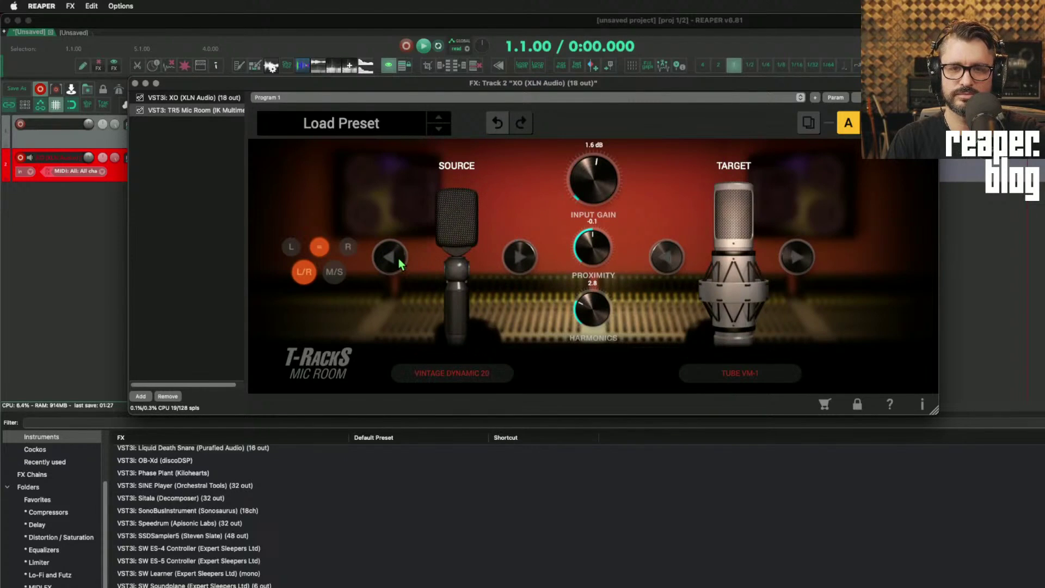
{"action": "left_click", "coordinate": [399, 264]}
{"action": "left_click", "coordinate": [400, 264]}
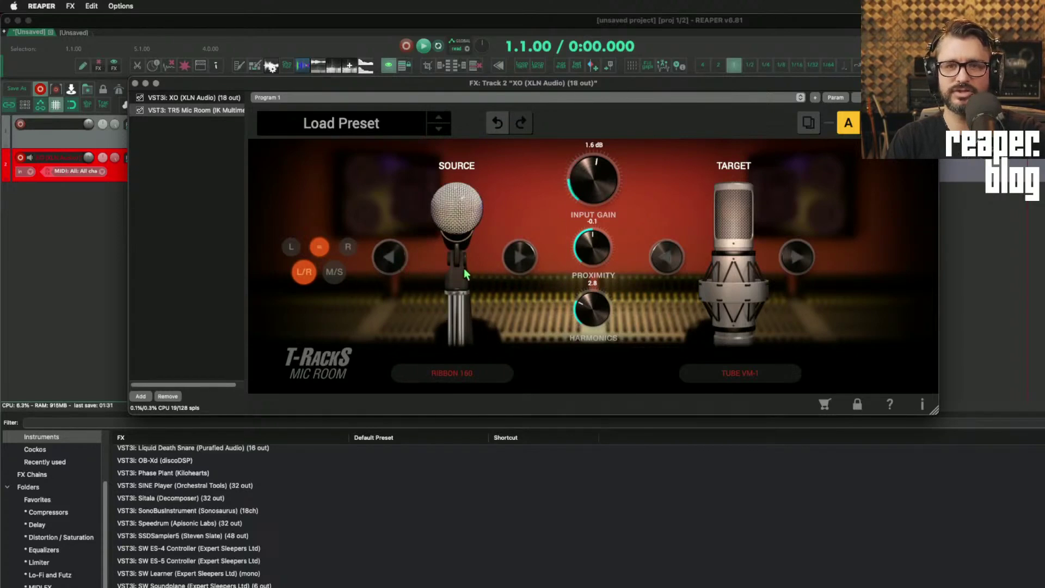
{"action": "left_click", "coordinate": [388, 259]}
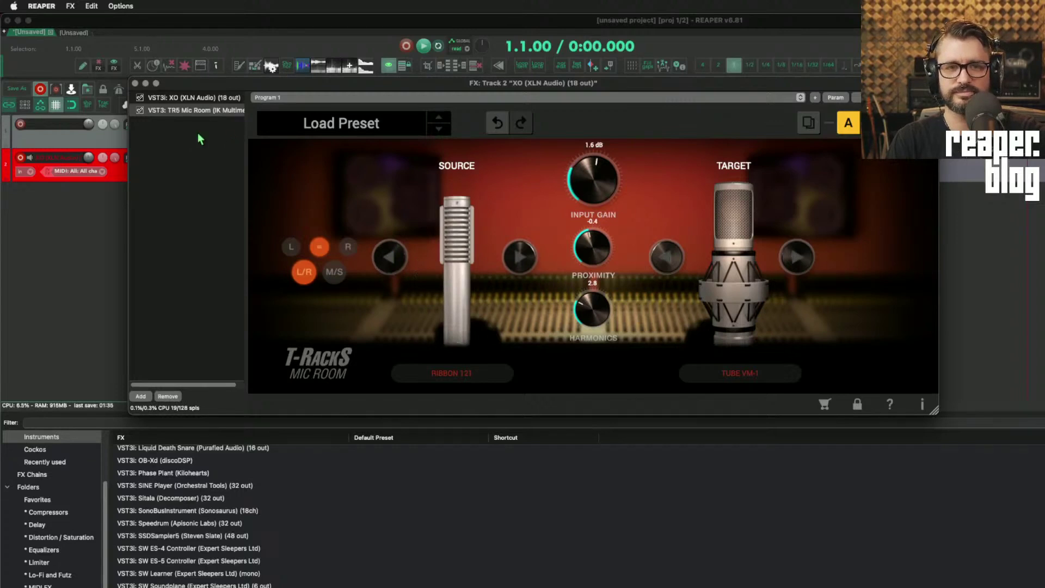
{"action": "left_click", "coordinate": [140, 111]}
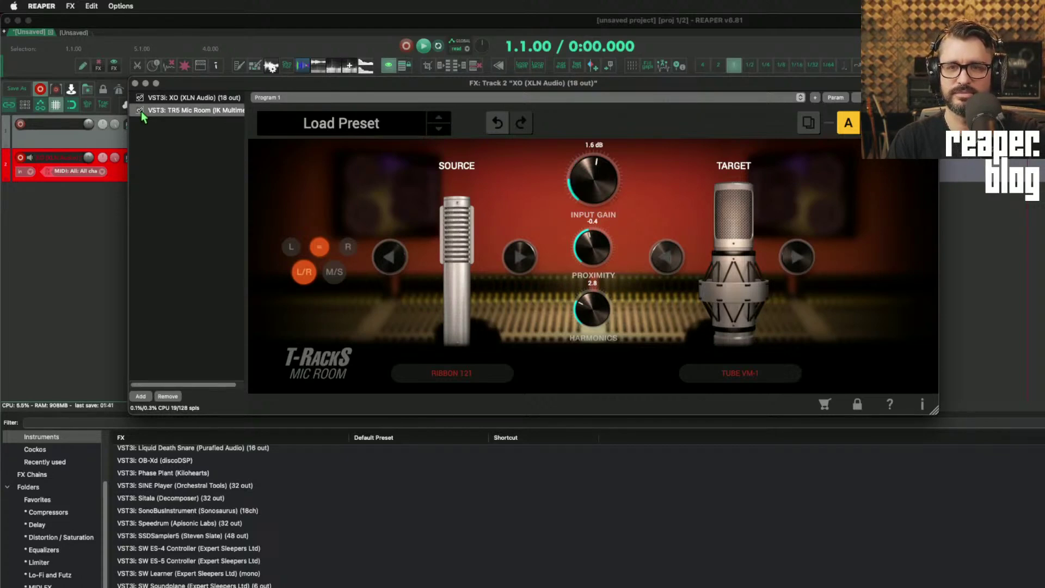
{"action": "left_click", "coordinate": [383, 264]}
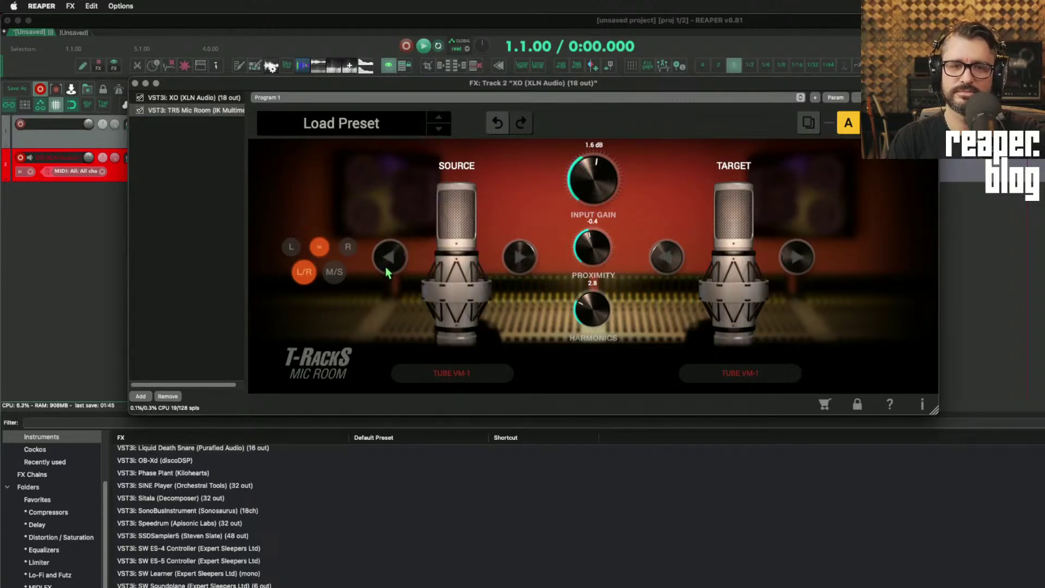
- Switch Mic Room to M/S mode, try the source microphone CONDENSER C414, then change the source to iRIG MIC HD2
{"action": "left_click", "coordinate": [334, 272]}
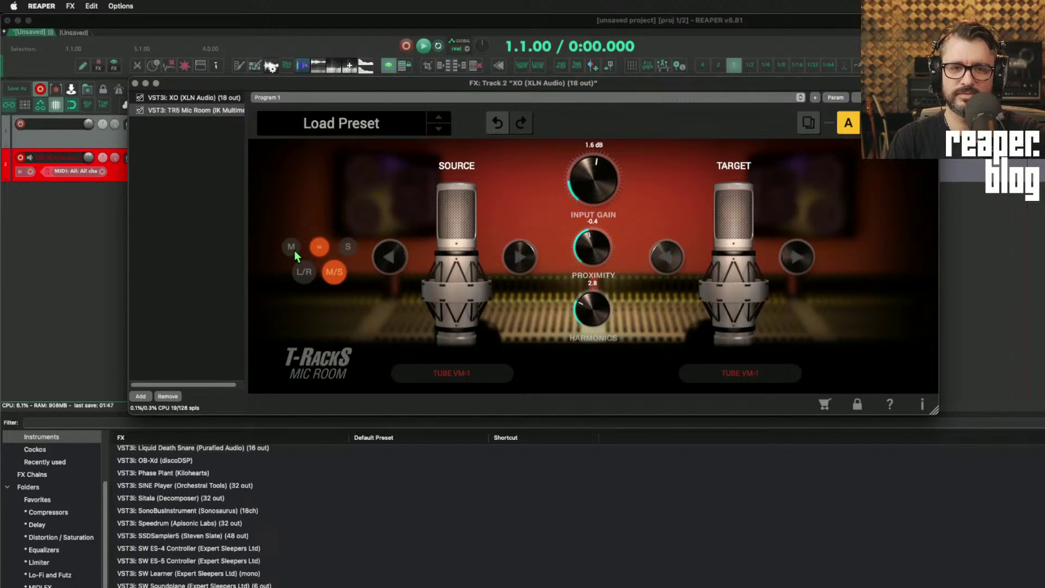
{"action": "left_click", "coordinate": [398, 261]}
{"action": "left_click", "coordinate": [397, 260]}
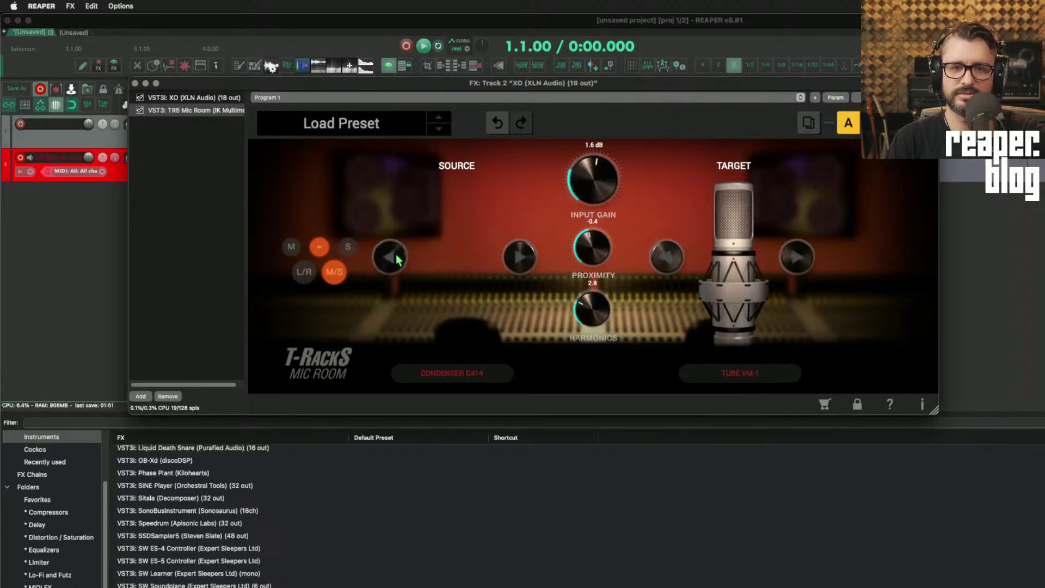
{"action": "left_click", "coordinate": [474, 378]}
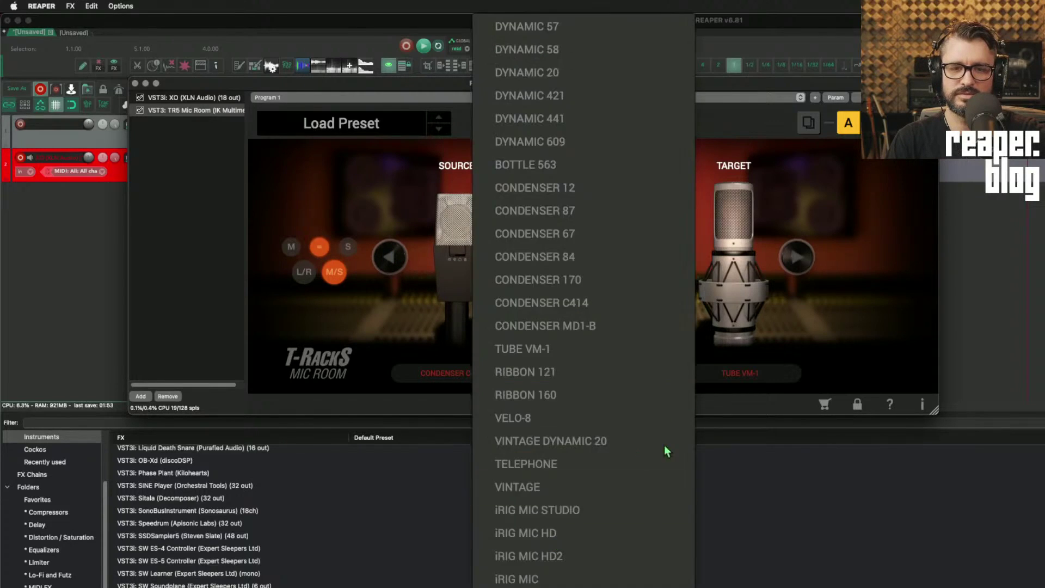
{"action": "left_click", "coordinate": [635, 555]}
{"action": "left_click", "coordinate": [521, 262]}
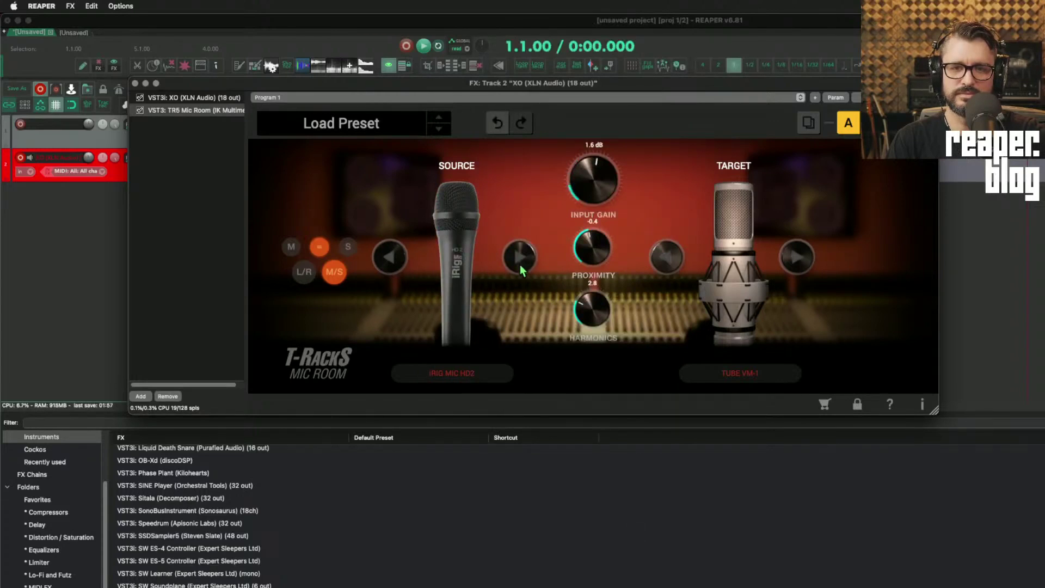
- Select the side channel in Mic Room, try RIBBON 121 and TELEPHONE as its target microphone, then choose VINTAGE
{"action": "left_click", "coordinate": [292, 247]}
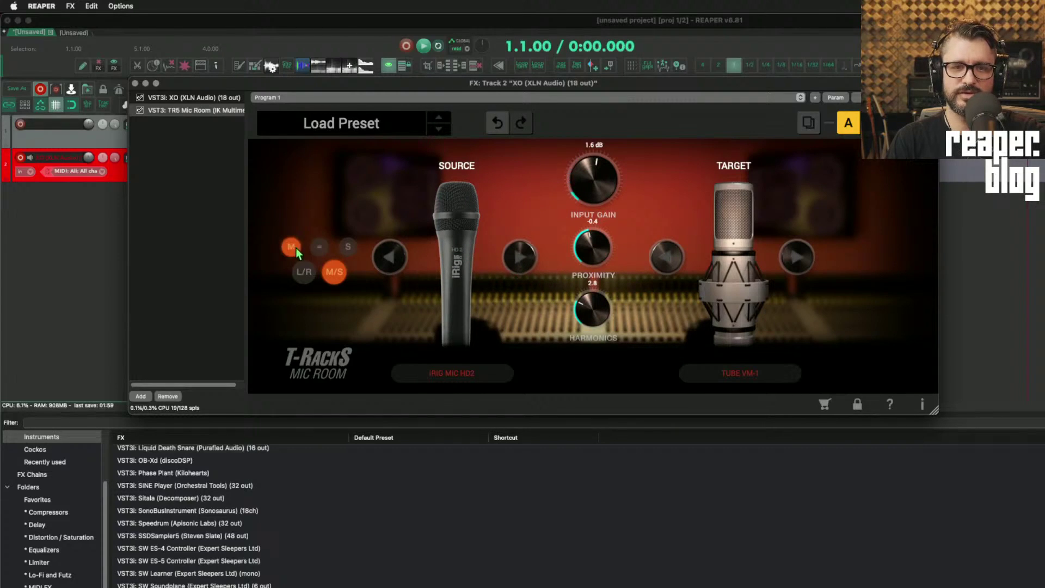
{"action": "left_click", "coordinate": [347, 250]}
{"action": "left_click", "coordinate": [798, 257]}
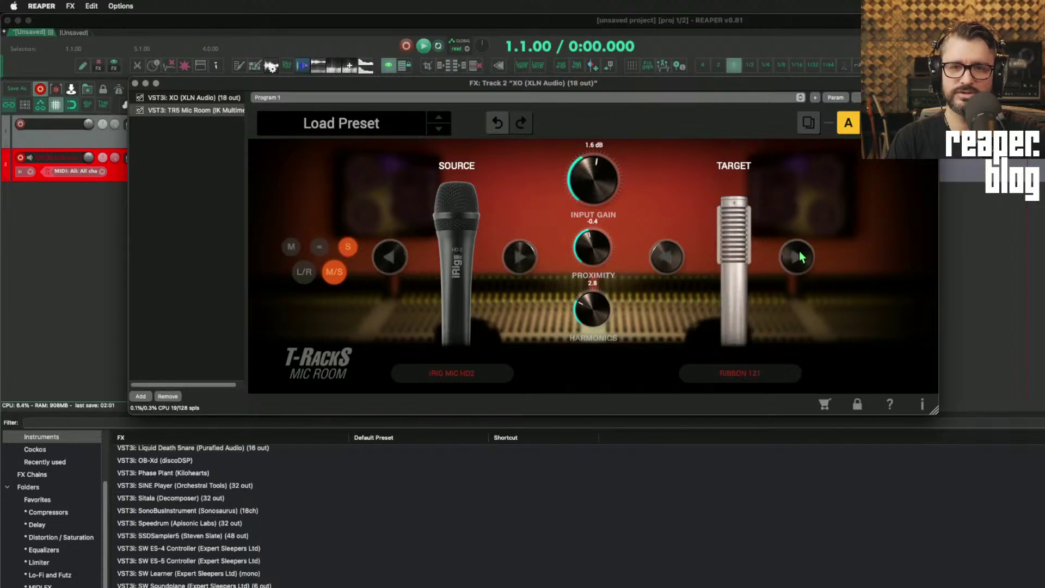
{"action": "left_click", "coordinate": [798, 257]}
{"action": "left_click", "coordinate": [764, 368]}
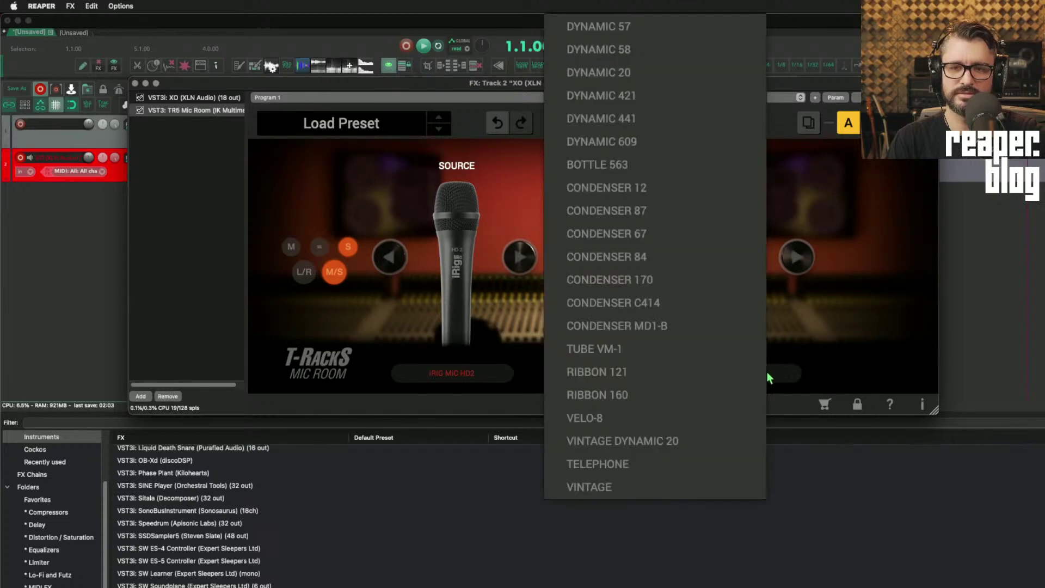
{"action": "left_click", "coordinate": [722, 461]}
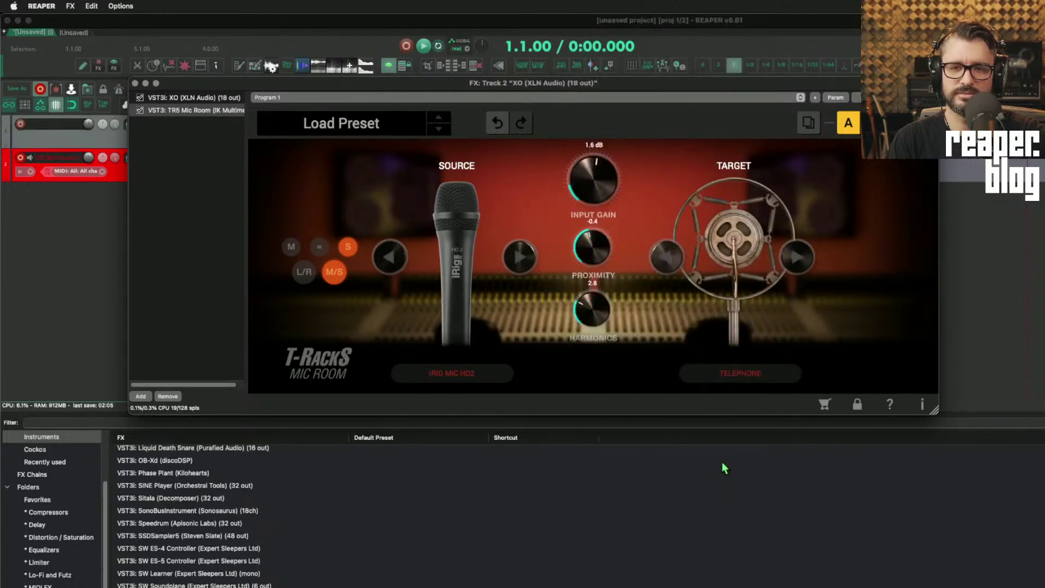
{"action": "left_click", "coordinate": [798, 267]}
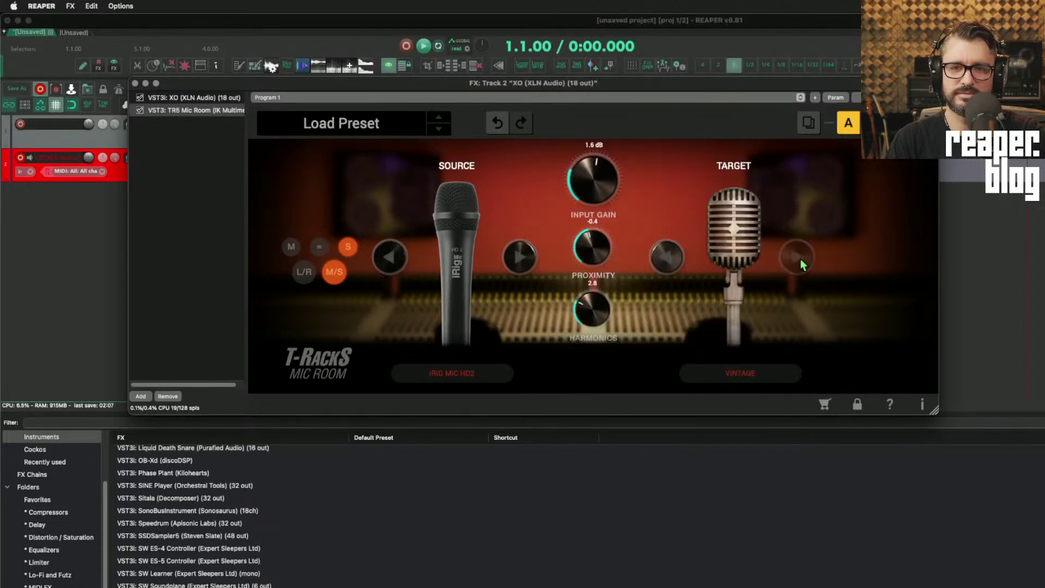
- Open XO's edit view and pan the open and closed hi-hats to the left, with CL HH at -47%
{"action": "left_click", "coordinate": [229, 99]}
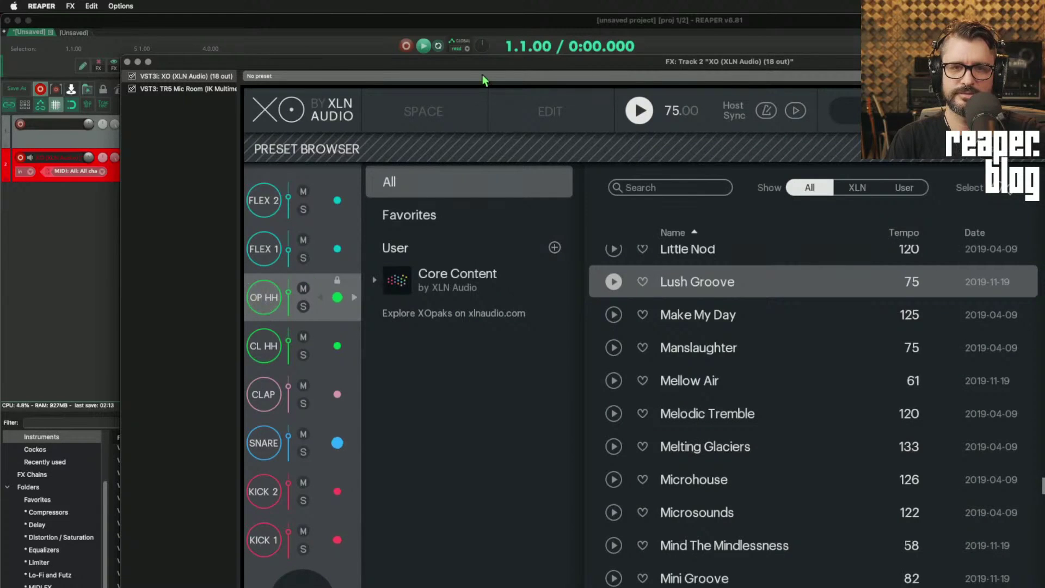
{"action": "left_click_drag", "start_coordinate": [489, 62], "coordinate": [394, 20]}
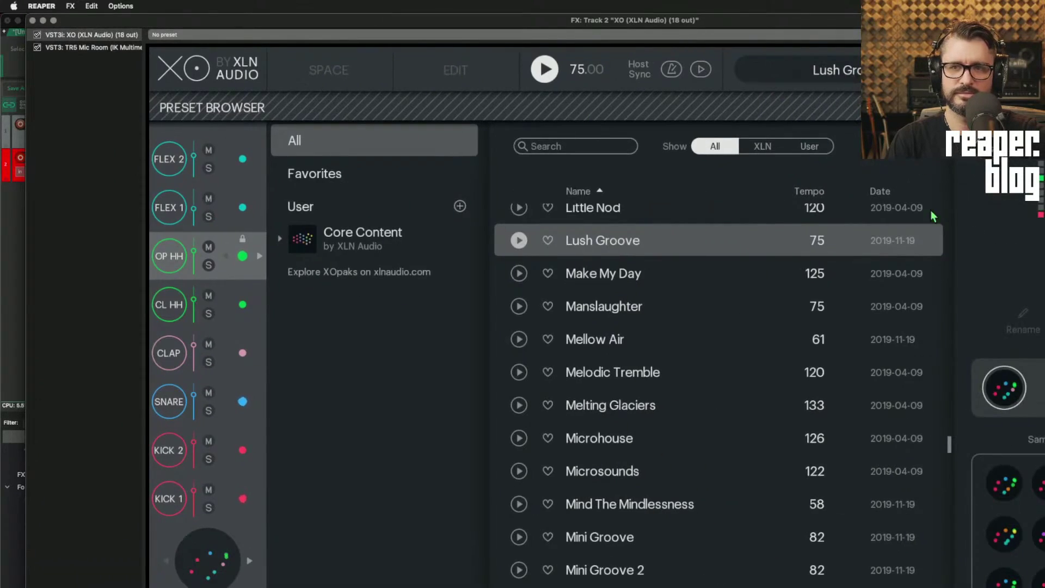
{"action": "left_click", "coordinate": [892, 70]}
{"action": "left_click", "coordinate": [472, 67]}
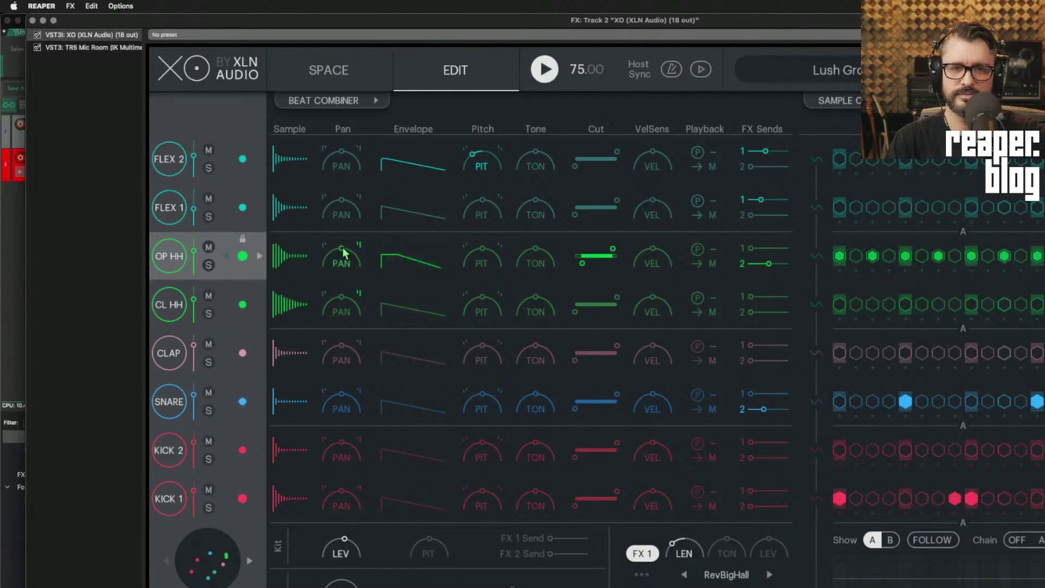
{"action": "left_click_drag", "start_coordinate": [343, 252], "coordinate": [304, 341]}
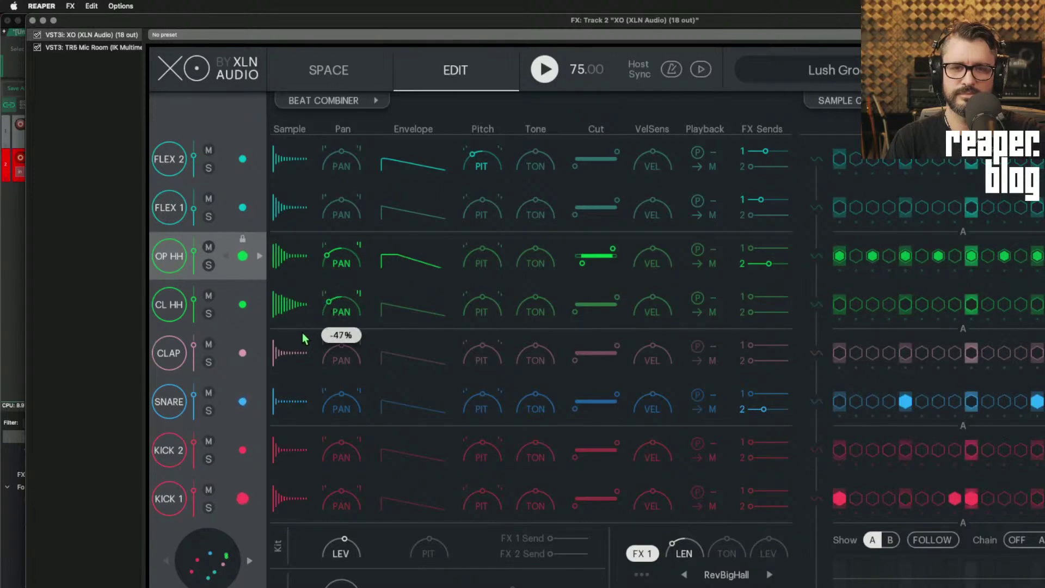
- Return to Mic Room and set the source microphone to iRIG MIC for both the side and mid channels
{"action": "left_click", "coordinate": [106, 48]}
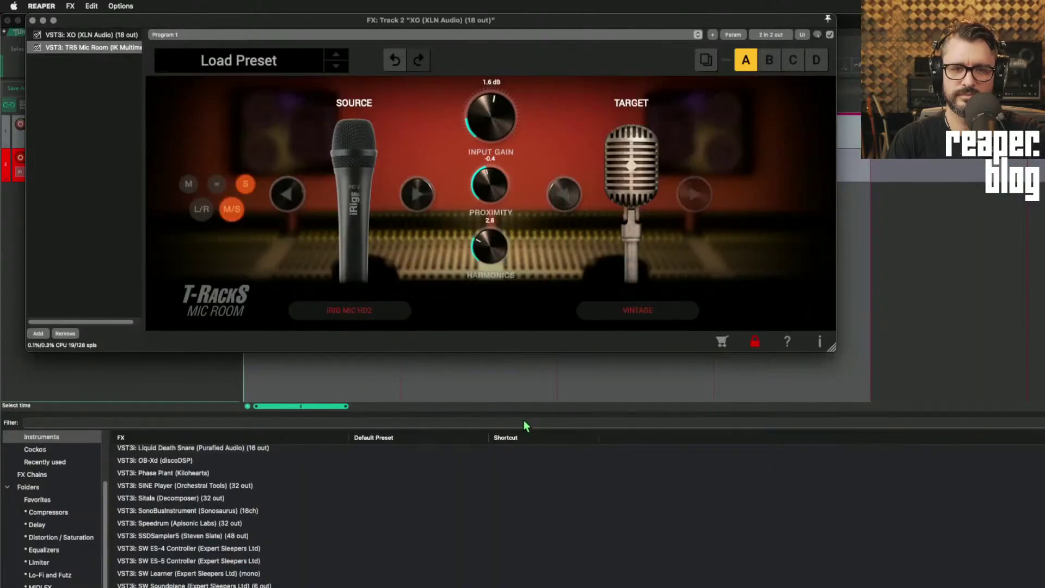
{"action": "left_click", "coordinate": [430, 201]}
{"action": "left_click", "coordinate": [429, 199]}
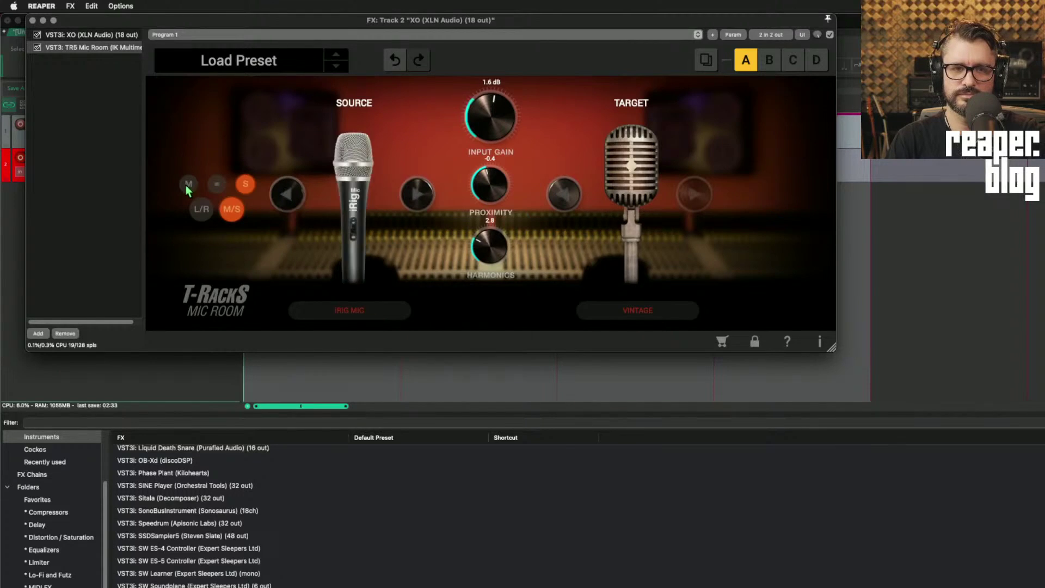
{"action": "left_click", "coordinate": [189, 184]}
{"action": "left_click", "coordinate": [420, 197]}
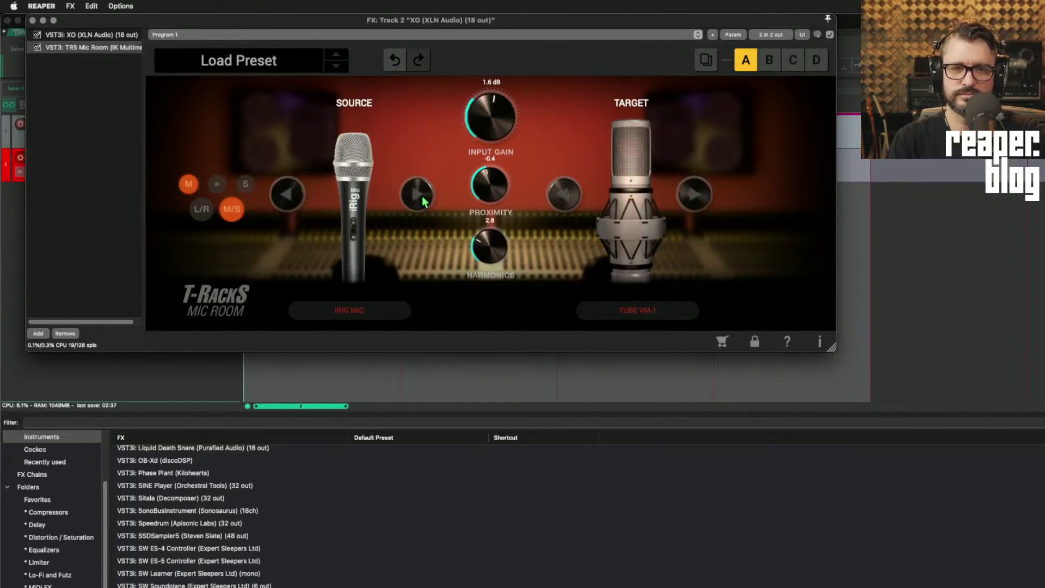
- Set the mid channel's Proximity to -3.8 and Harmonics to 10.0, then compare source iRIG MIC HD2 with iRIG MIC
{"action": "left_click_drag", "start_coordinate": [482, 199], "coordinate": [495, 263]}
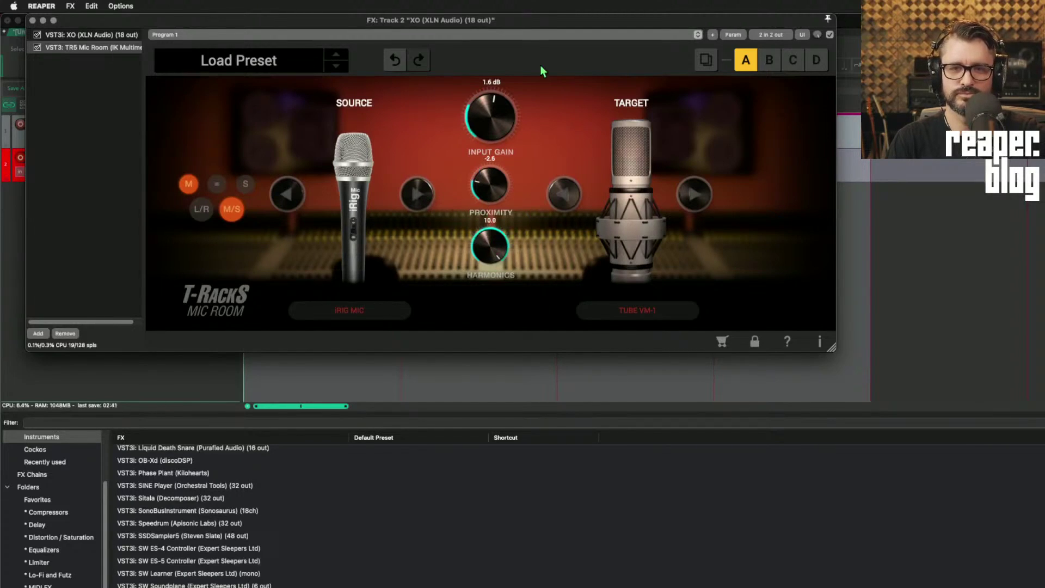
{"action": "left_click_drag", "start_coordinate": [501, 181], "coordinate": [498, 215]}
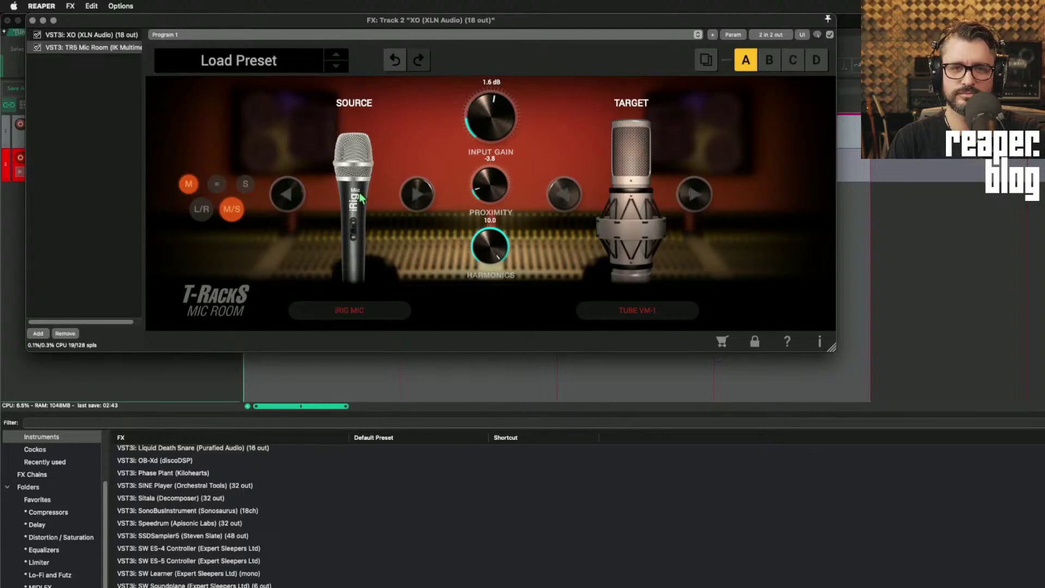
{"action": "left_click", "coordinate": [285, 195]}
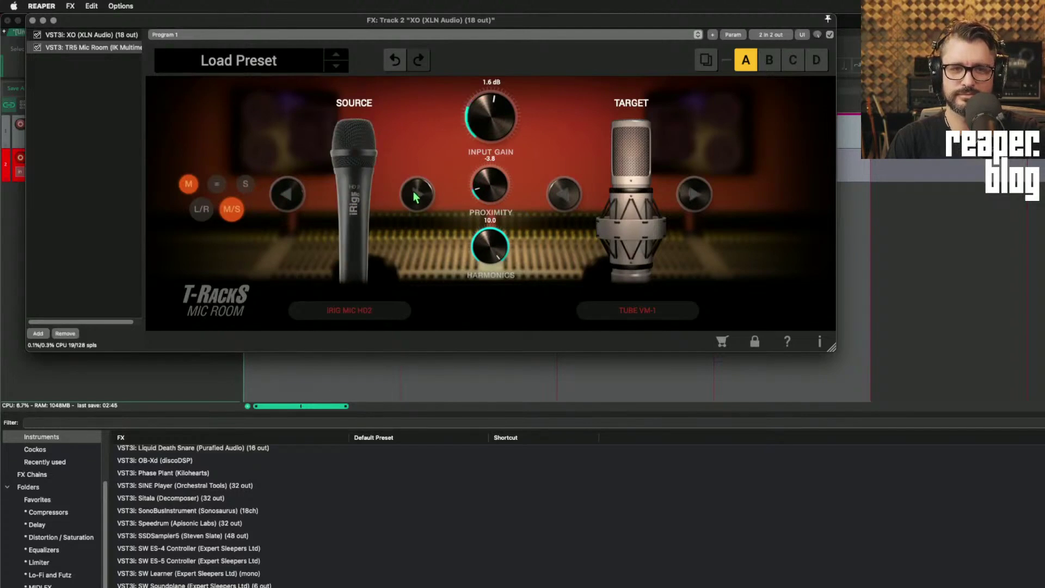
{"action": "left_click", "coordinate": [417, 194]}
{"action": "left_click_drag", "start_coordinate": [185, 25], "coordinate": [308, 88]}
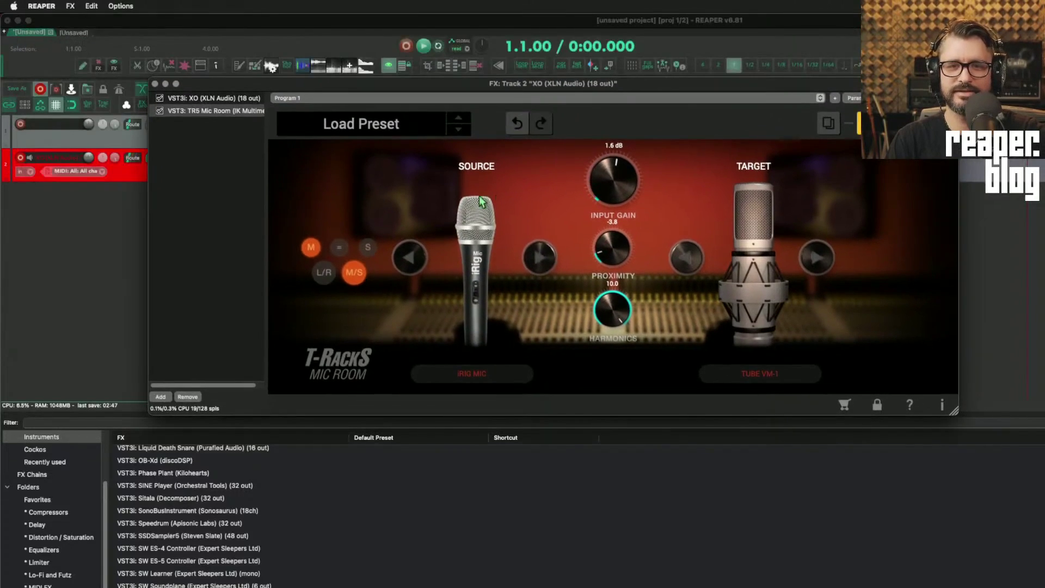
- Lower the mid channel's Input Gain to -6.3 dB, checking the side channel's settings in between
{"action": "left_click_drag", "start_coordinate": [614, 185], "coordinate": [617, 201]}
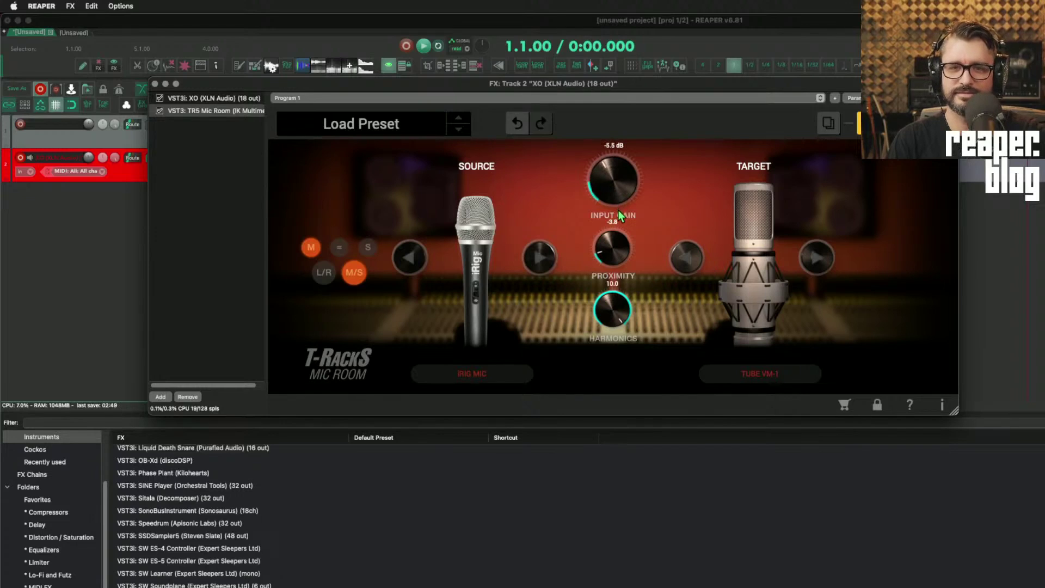
{"action": "left_click", "coordinate": [368, 248]}
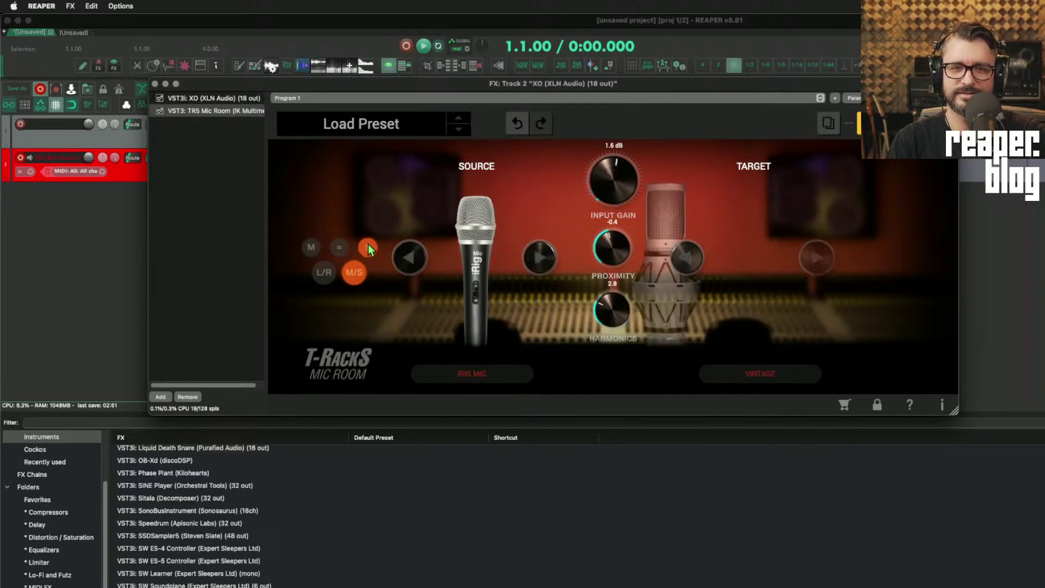
{"action": "left_click", "coordinate": [305, 247]}
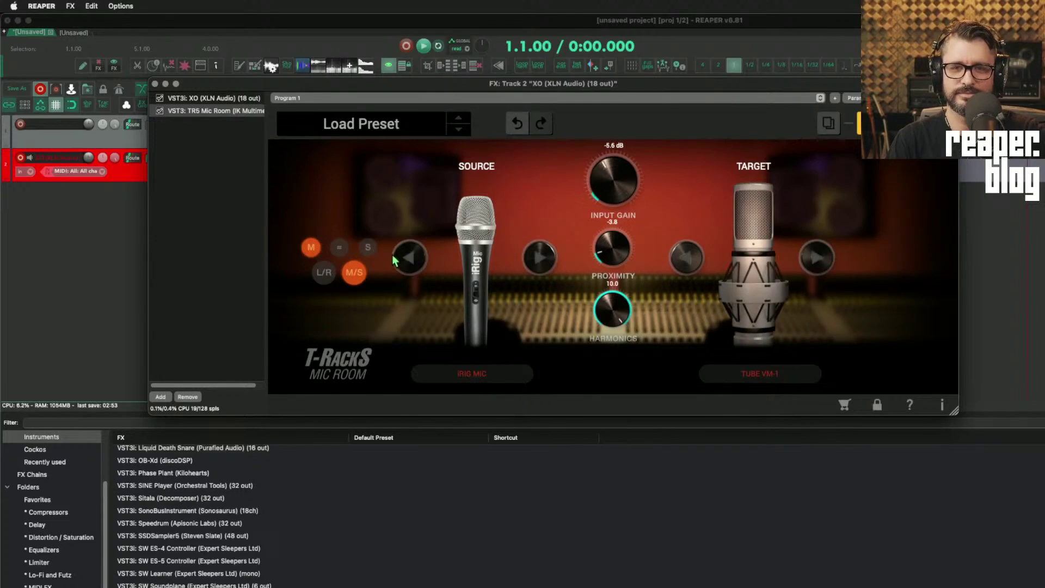
{"action": "left_click_drag", "start_coordinate": [609, 194], "coordinate": [609, 195]}
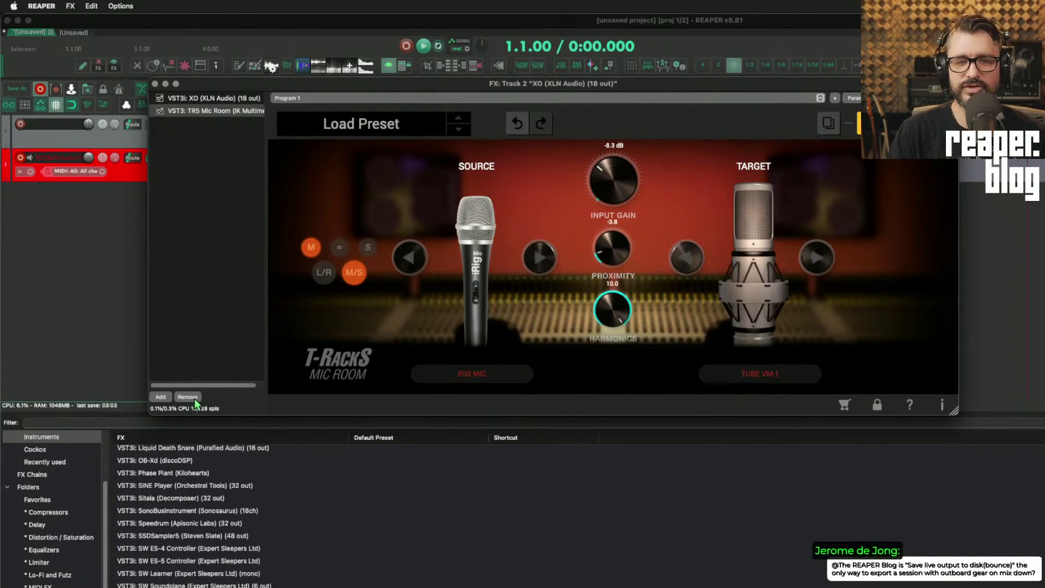
- Stop the XO drum groove and delete both tracks from the project
{"action": "left_click", "coordinate": [80, 256]}
{"action": "key", "text": "space"}
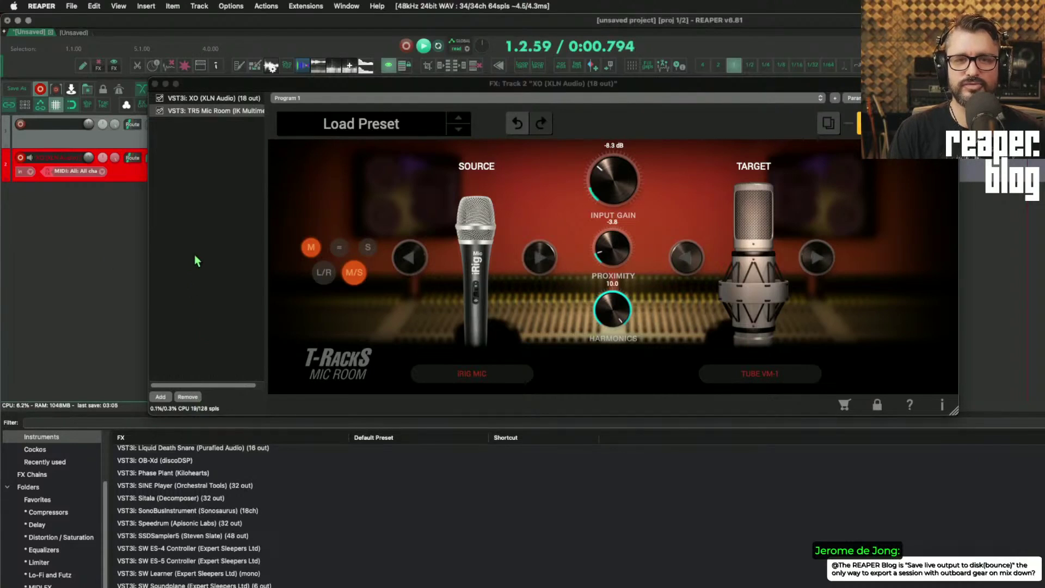
{"action": "left_click", "coordinate": [240, 99]}
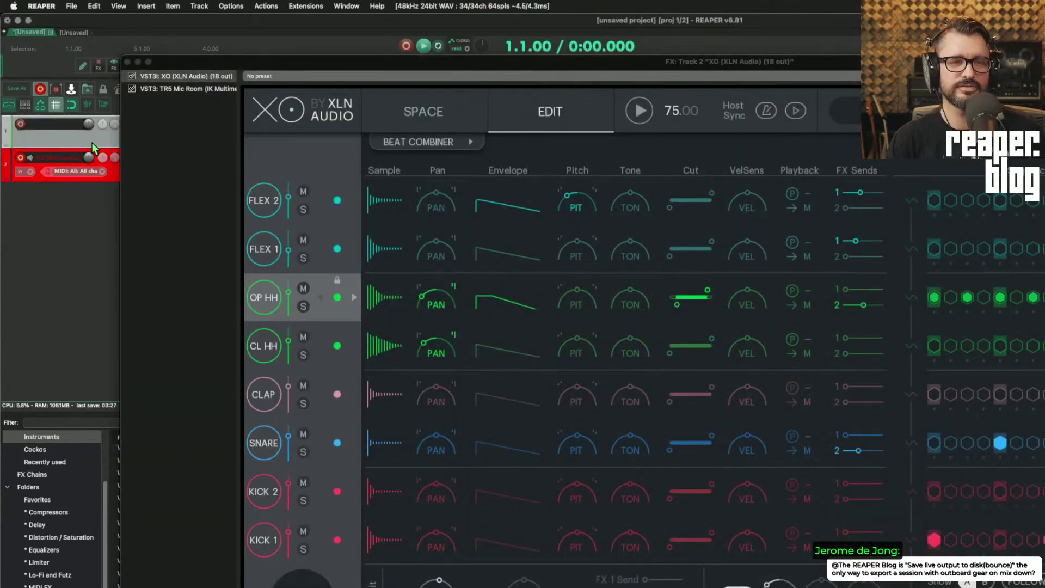
{"action": "key", "text": "Delete"}
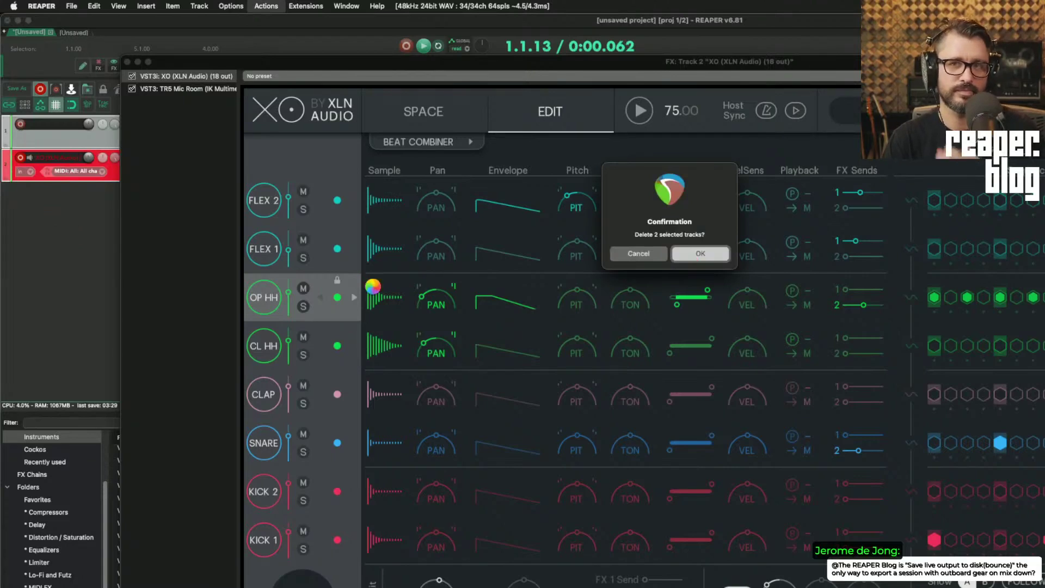
{"action": "key", "text": "Return"}
- Make the new empty track taller and add TR5 Mic Room to it
{"action": "left_click_drag", "start_coordinate": [144, 146], "coordinate": [145, 245]}
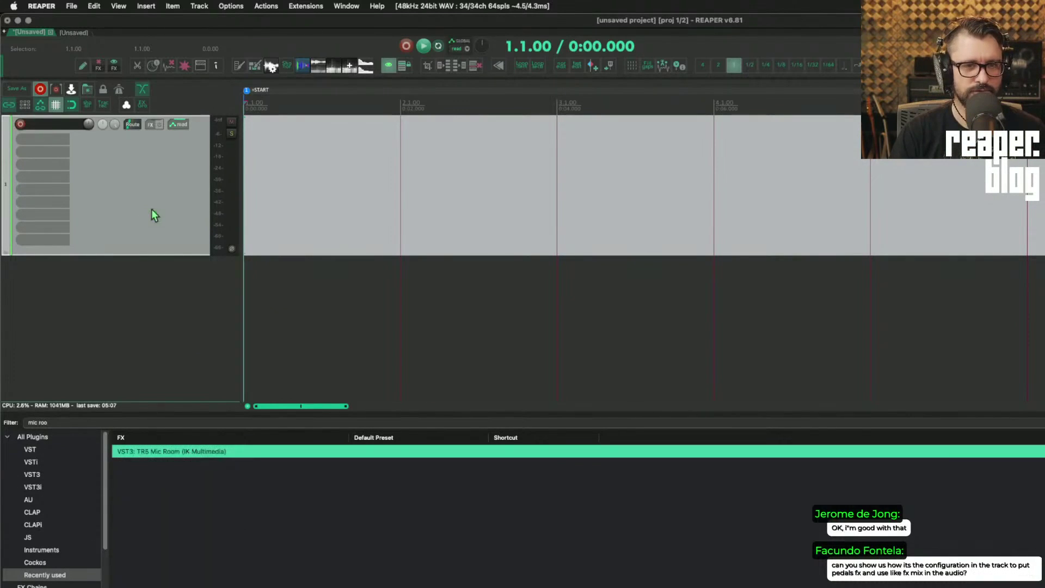
{"action": "key", "text": "Return"}
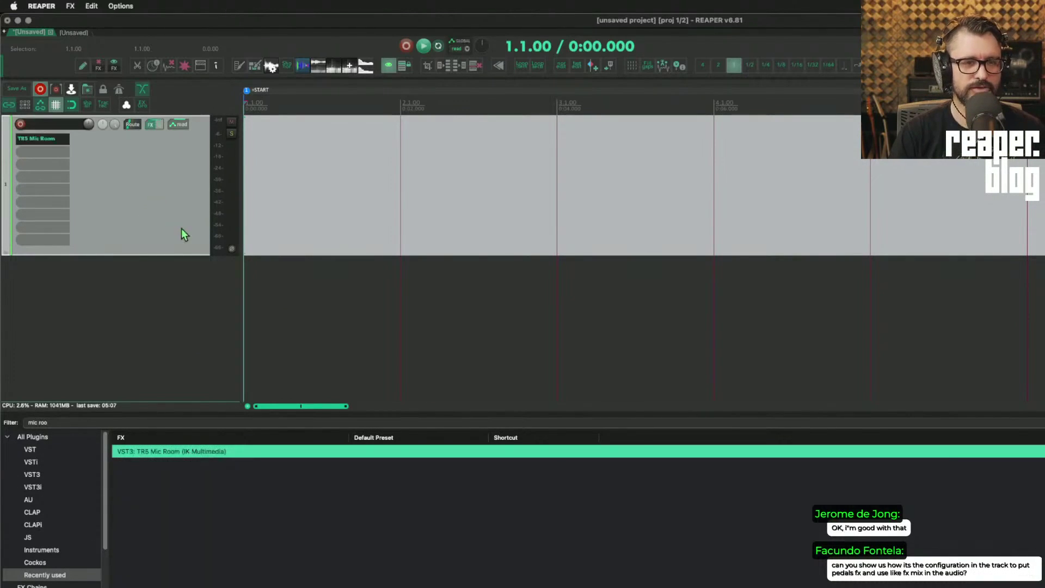
{"action": "left_click_drag", "start_coordinate": [744, 271], "coordinate": [418, 142]}
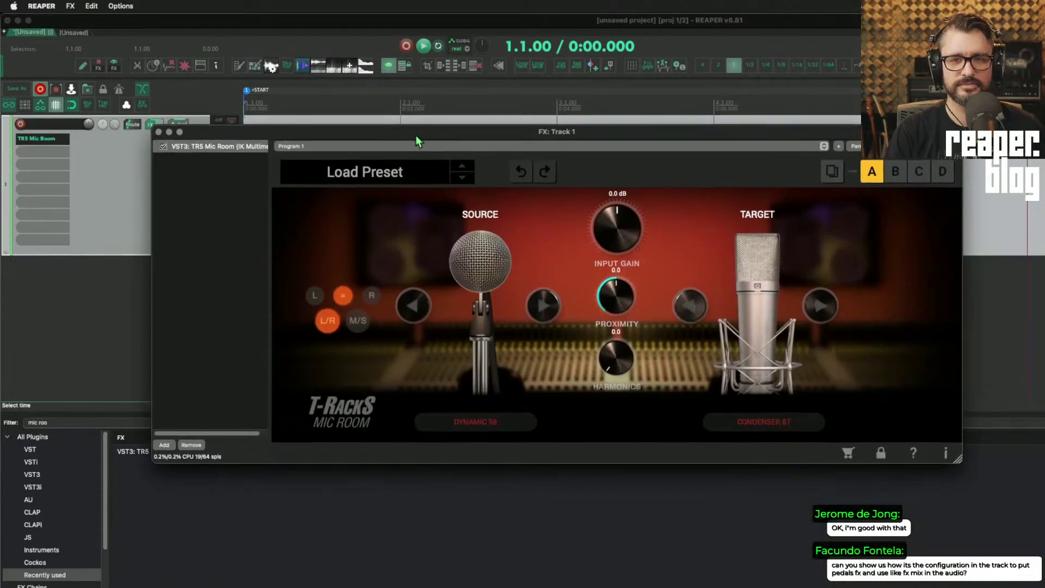
- Set the source microphone to DYNAMIC 57 and the target microphone to DYNAMIC 20
{"action": "left_click", "coordinate": [504, 423]}
{"action": "left_click", "coordinate": [544, 28]}
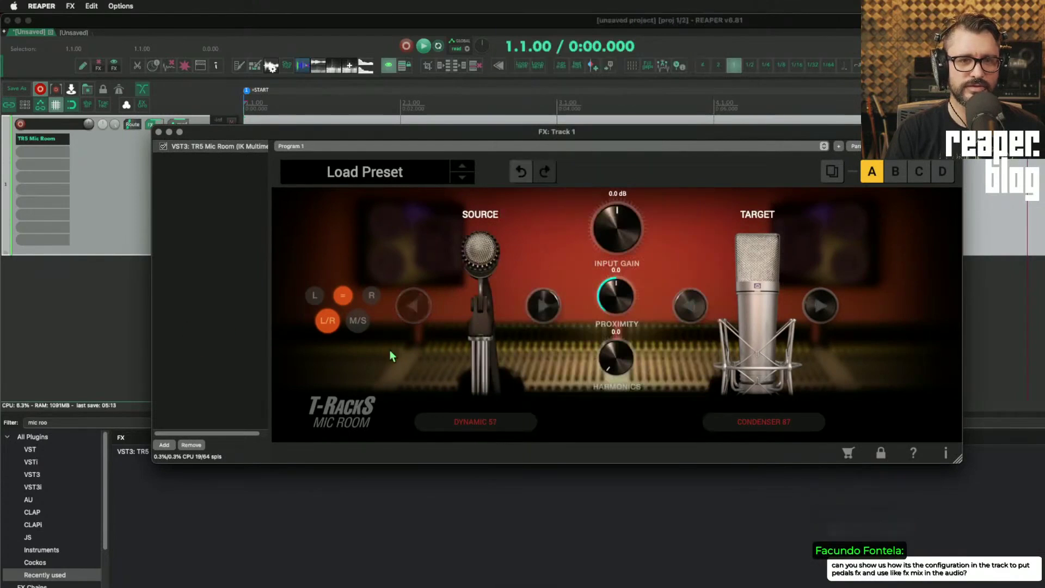
{"action": "left_click", "coordinate": [743, 434]}
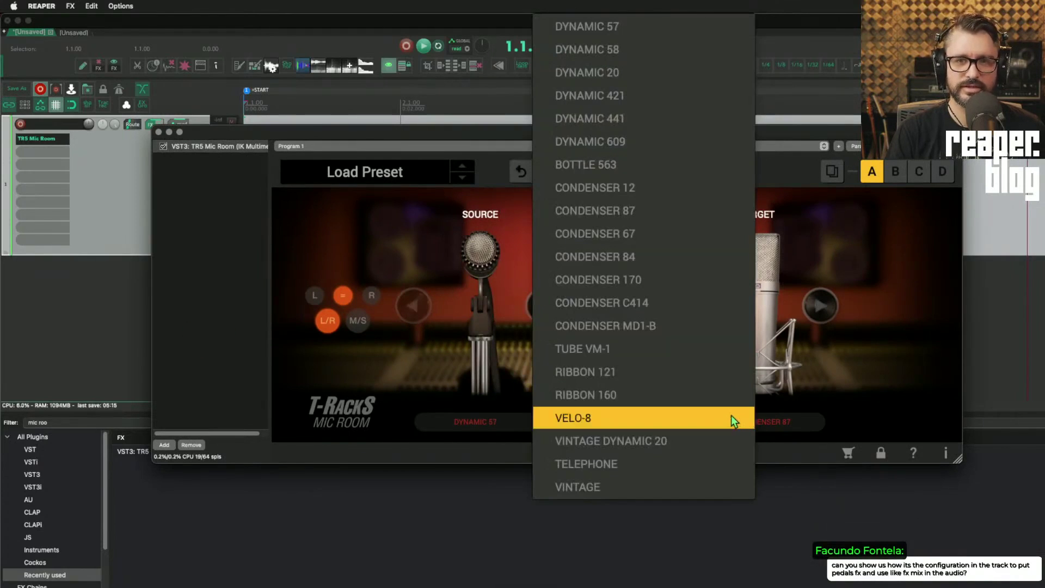
{"action": "left_click", "coordinate": [681, 76]}
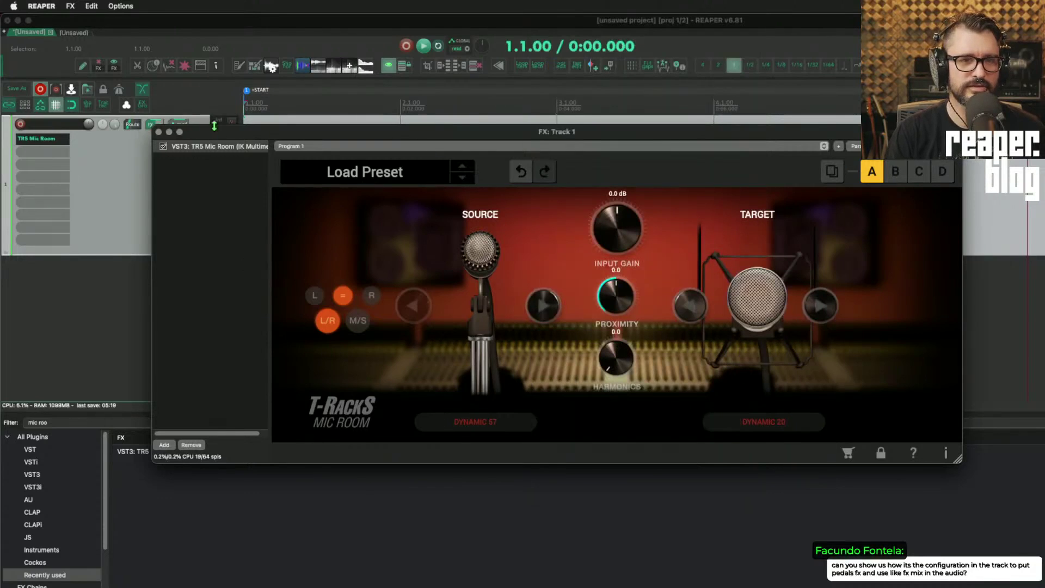
- Record-arm the track with the Mic/Line 1 input, keeping the plugin window clear of the track controls
{"action": "left_click_drag", "start_coordinate": [193, 131], "coordinate": [237, 189]}
{"action": "left_click", "coordinate": [50, 144]}
{"action": "left_click", "coordinate": [21, 124]}
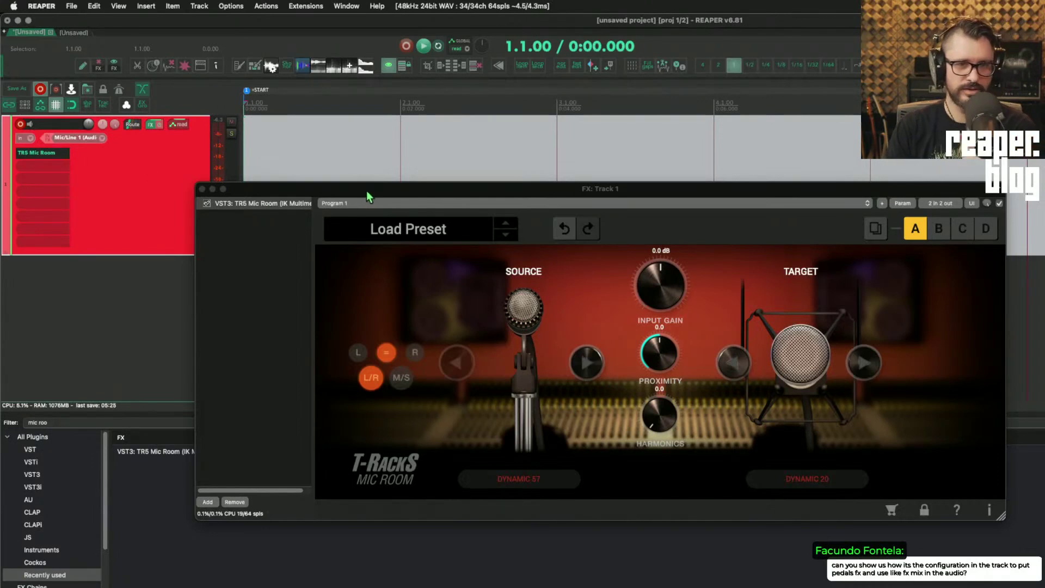
{"action": "left_click_drag", "start_coordinate": [371, 188], "coordinate": [363, 264]}
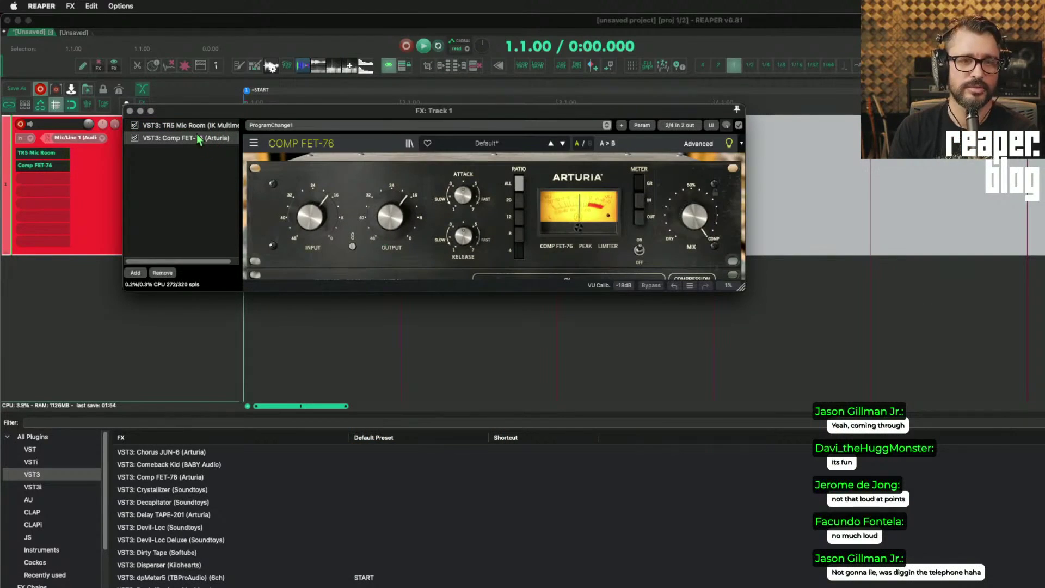
- Show Mic Room in the track's FX chain, sweep its Proximity and settle on -1.5, and set Harmonics to 10.0
{"action": "left_click_drag", "start_coordinate": [234, 115], "coordinate": [293, 240]}
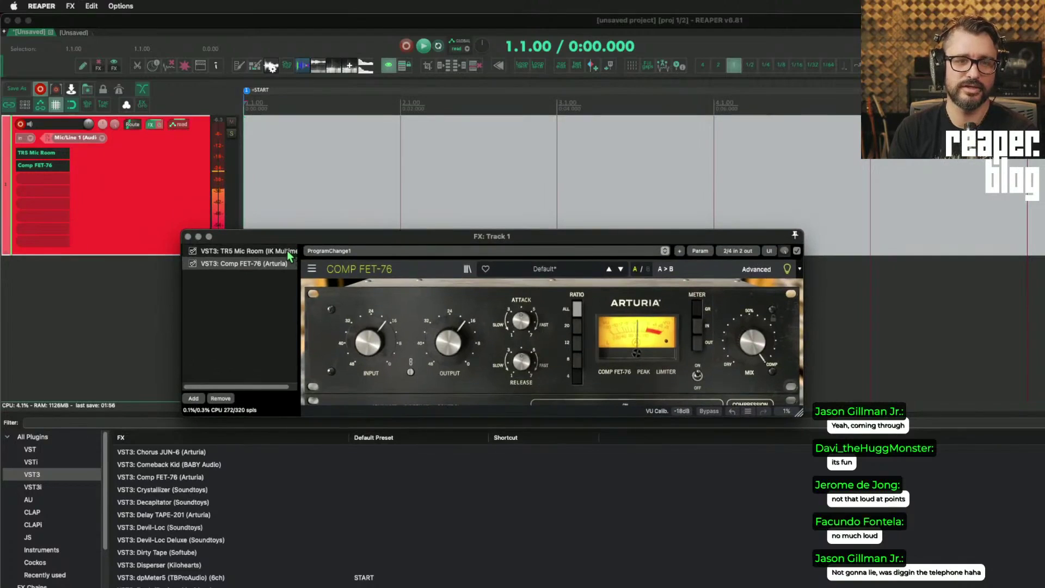
{"action": "left_click", "coordinate": [288, 250]}
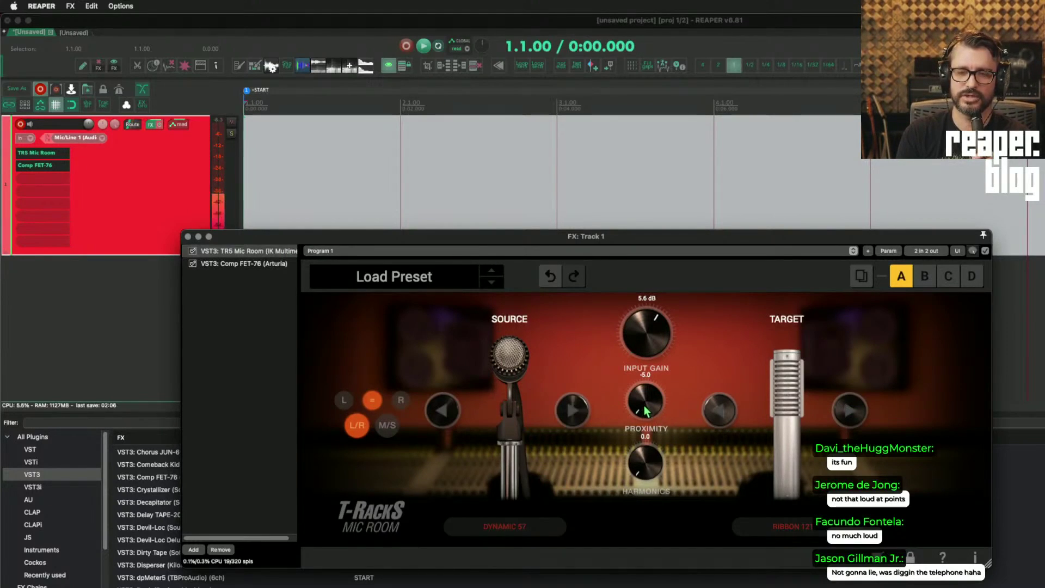
{"action": "left_click_drag", "start_coordinate": [644, 400], "coordinate": [656, 206]}
{"action": "left_click_drag", "start_coordinate": [643, 415], "coordinate": [667, 530]}
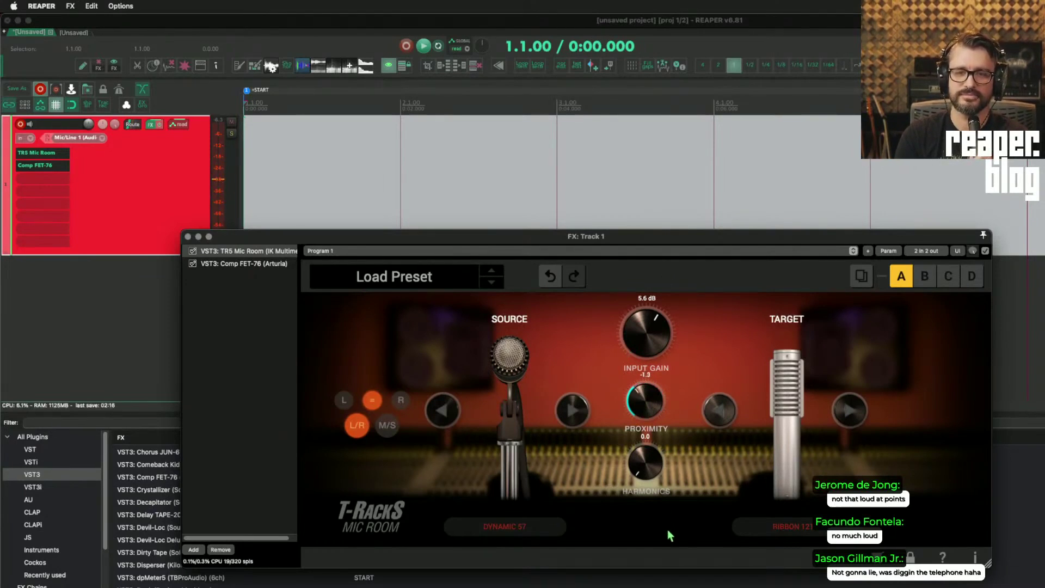
{"action": "left_click_drag", "start_coordinate": [637, 459], "coordinate": [653, 256]}
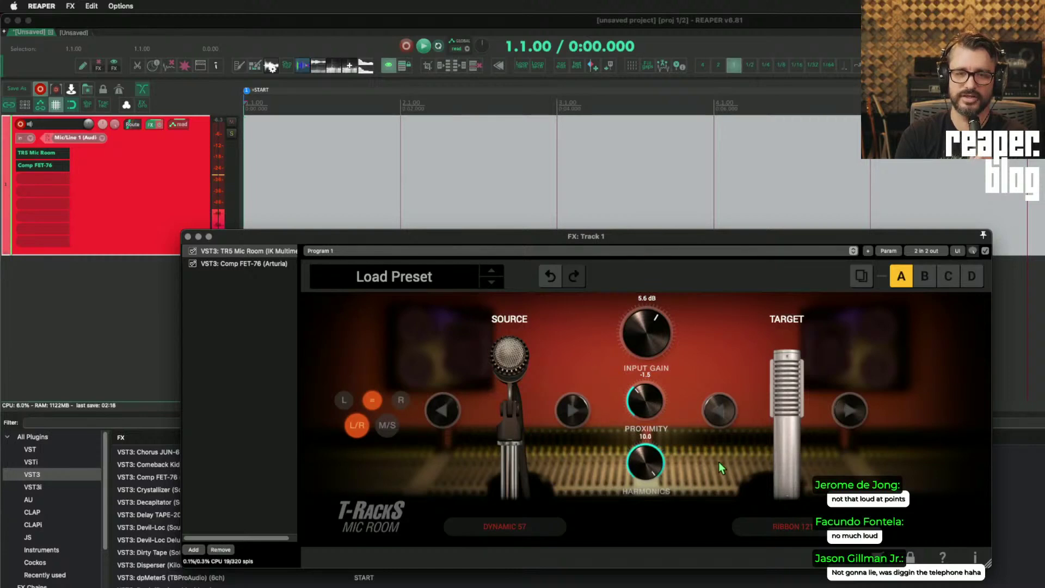
- Lower Harmonics to 5.4 and set the target microphone to VINTAGE
{"action": "left_click_drag", "start_coordinate": [649, 474], "coordinate": [660, 556]}
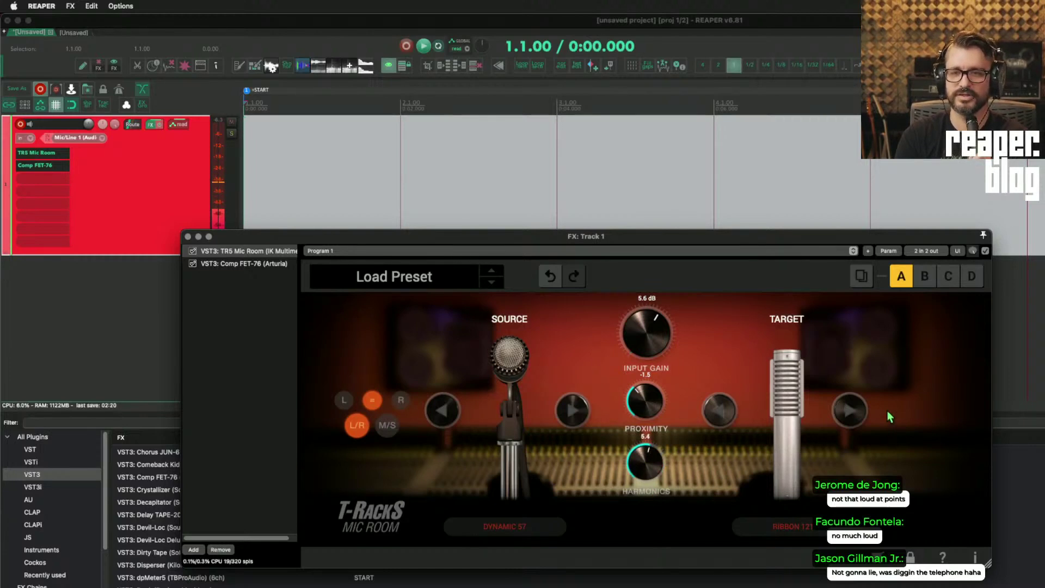
{"action": "left_click", "coordinate": [788, 536]}
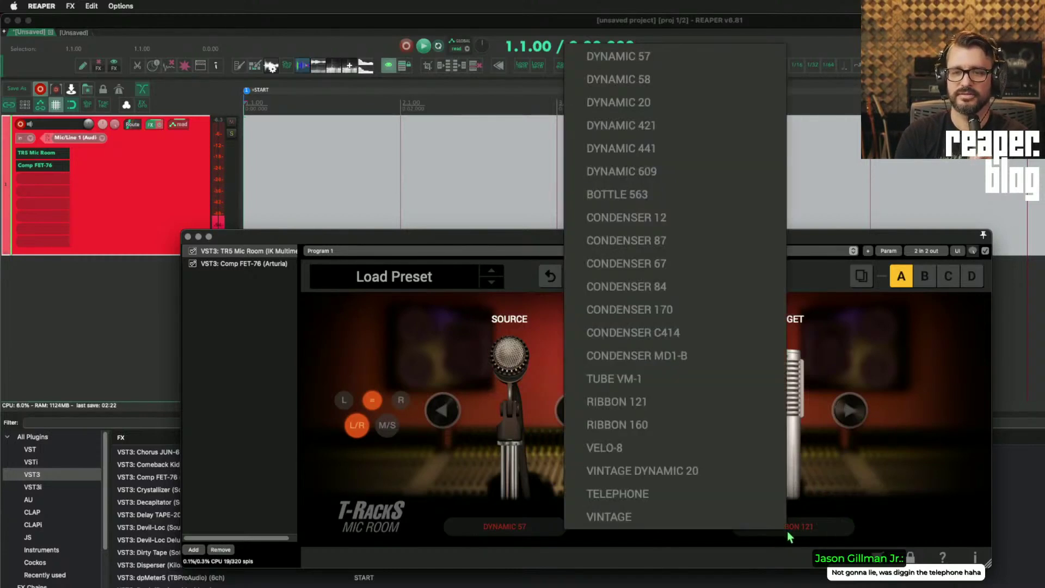
{"action": "left_click", "coordinate": [646, 520]}
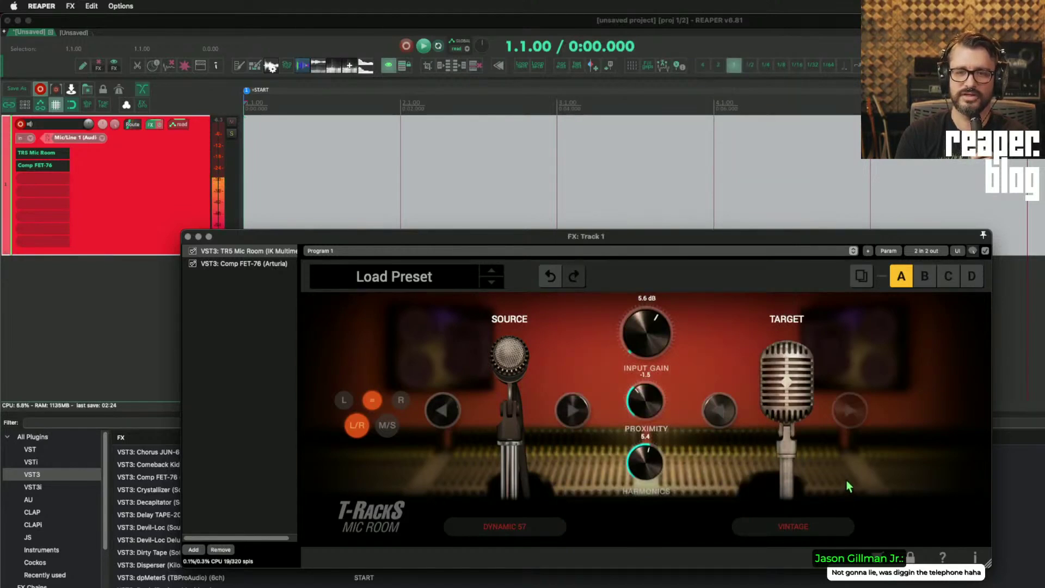
- Audition the target microphones in reverse order, from TELEPHONE through VINTAGE DYNAMIC 20, VELO-8 and both RIBBON models to TUBE VM-1
{"action": "left_click", "coordinate": [724, 413]}
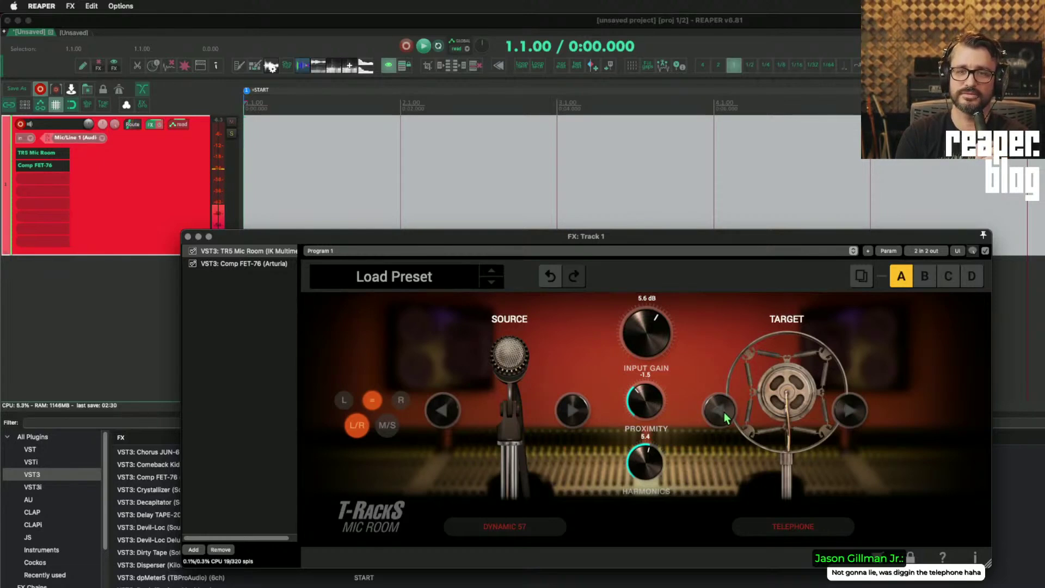
{"action": "left_click", "coordinate": [725, 411]}
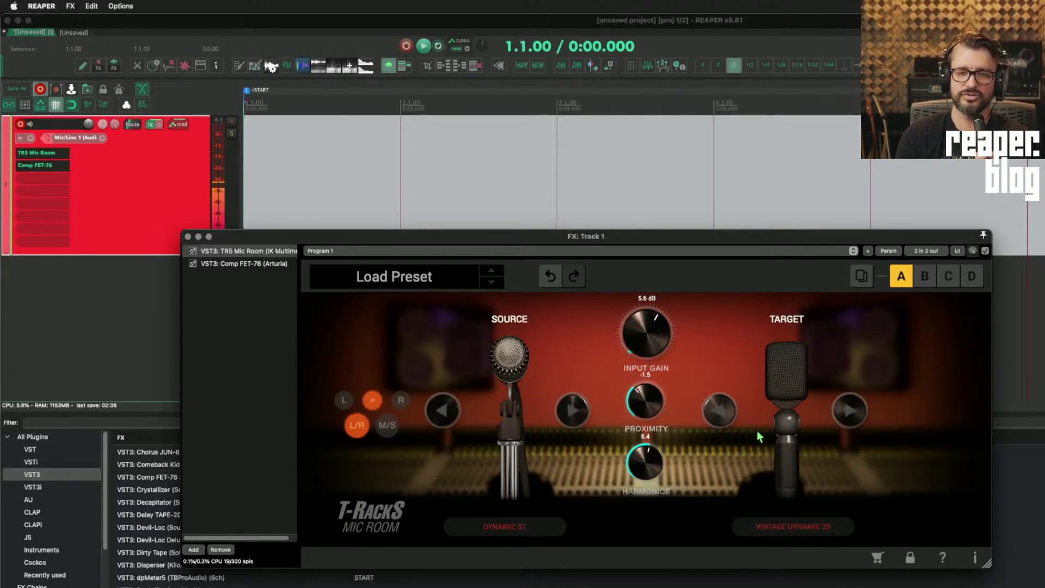
{"action": "left_click", "coordinate": [722, 413]}
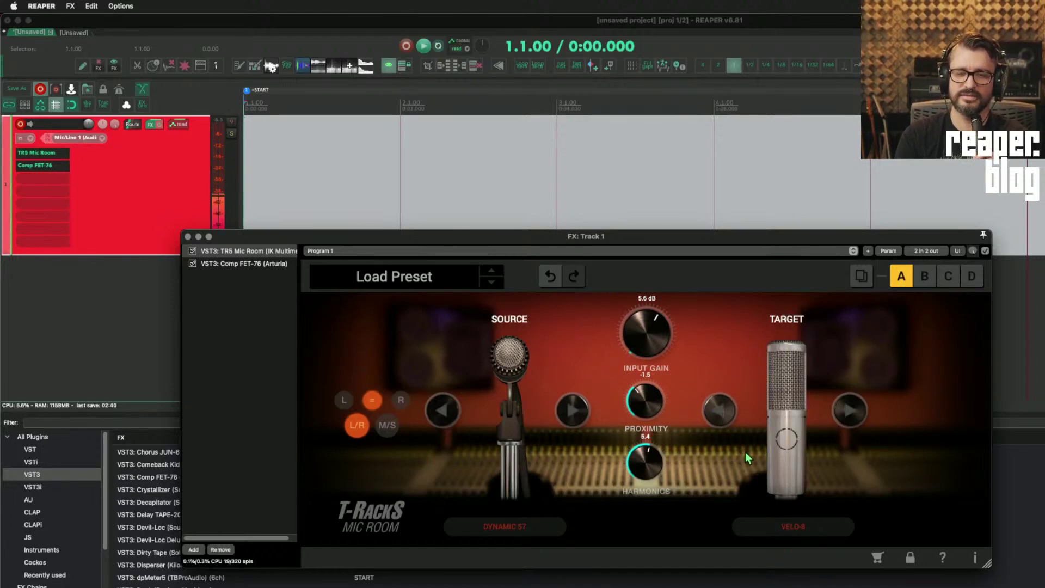
{"action": "left_click", "coordinate": [724, 415]}
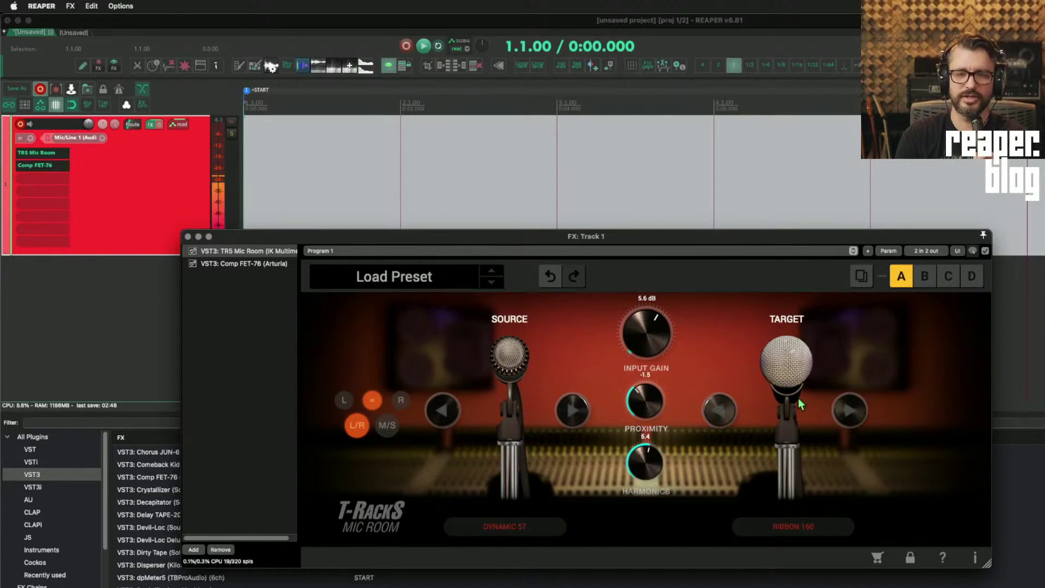
{"action": "left_click", "coordinate": [725, 412]}
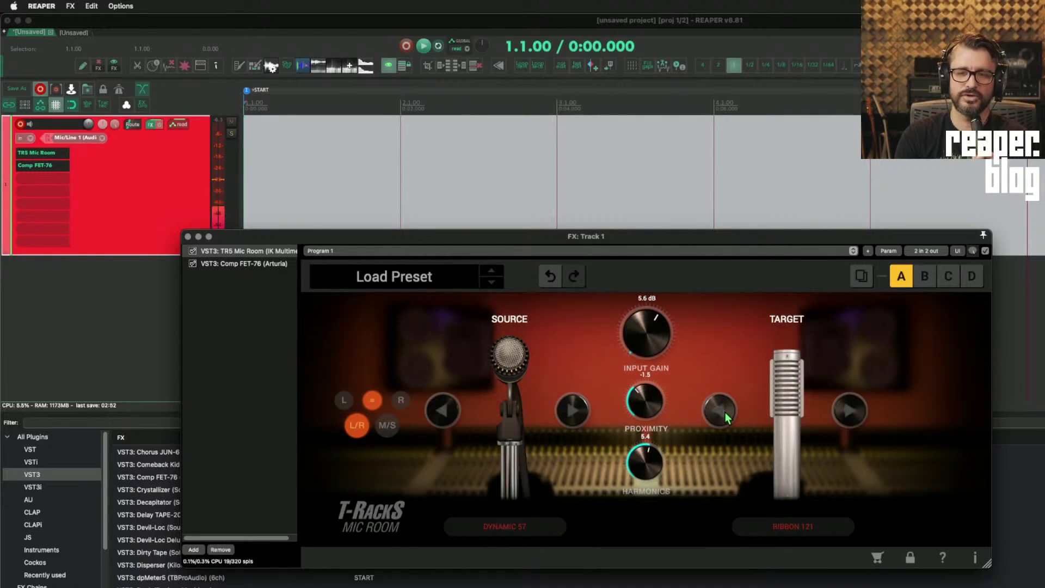
{"action": "left_click", "coordinate": [726, 413]}
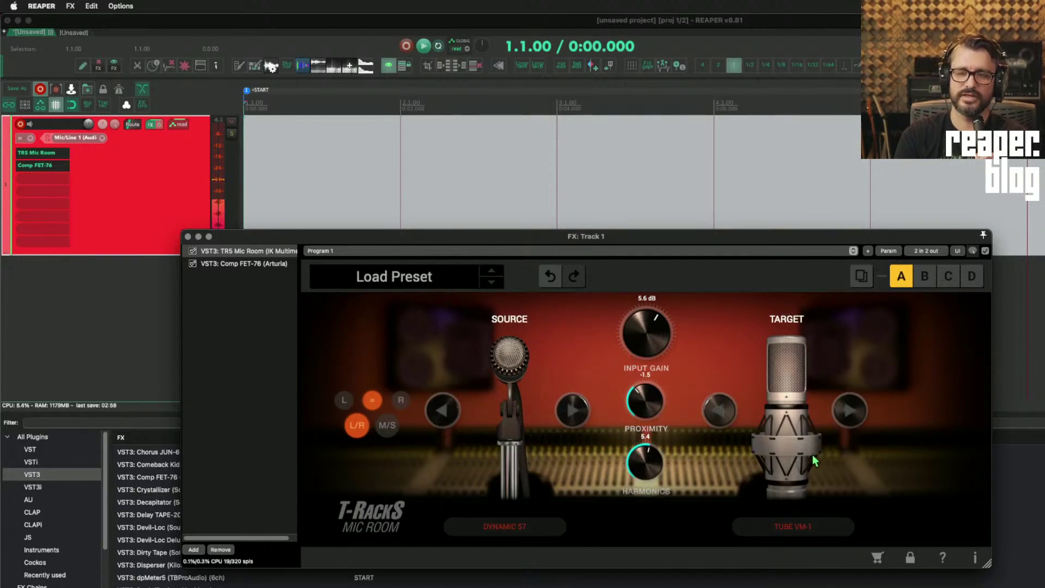
- Audition the condenser target microphones in reverse order: MD1-B, C414, 170, 84, 67 and 87
{"action": "left_click", "coordinate": [723, 414]}
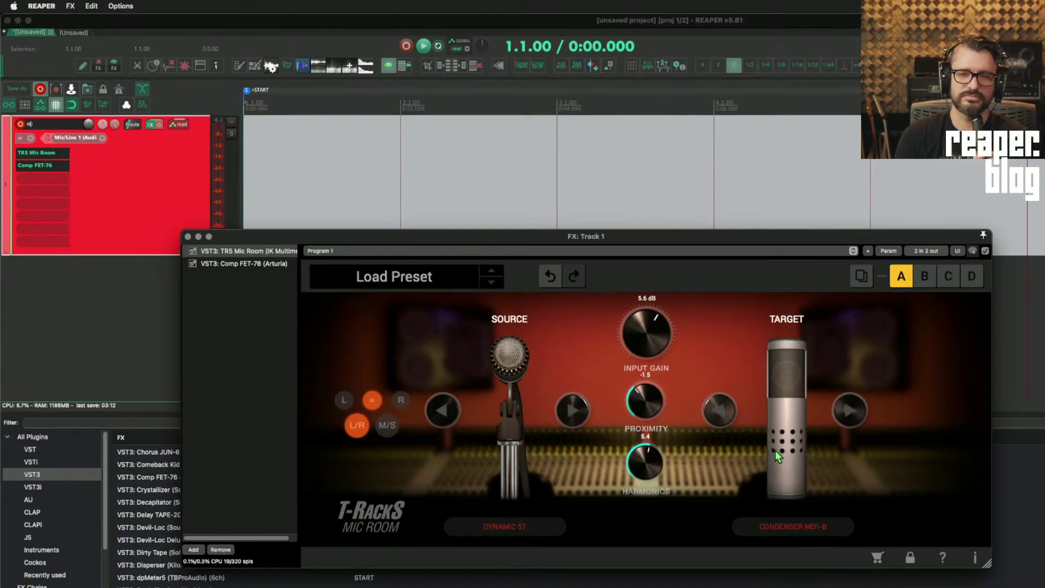
{"action": "left_click", "coordinate": [713, 403]}
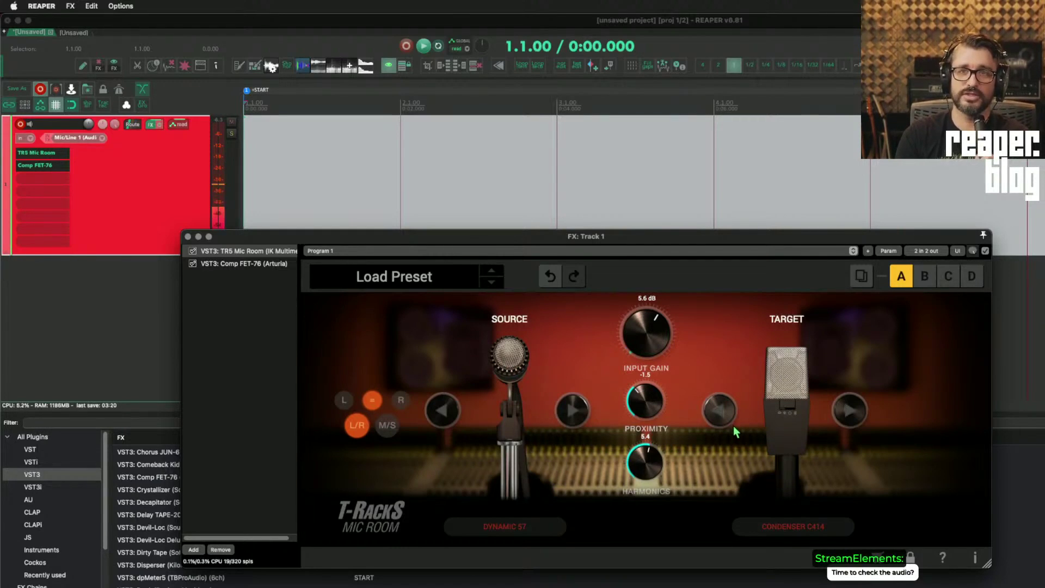
{"action": "left_click", "coordinate": [721, 416]}
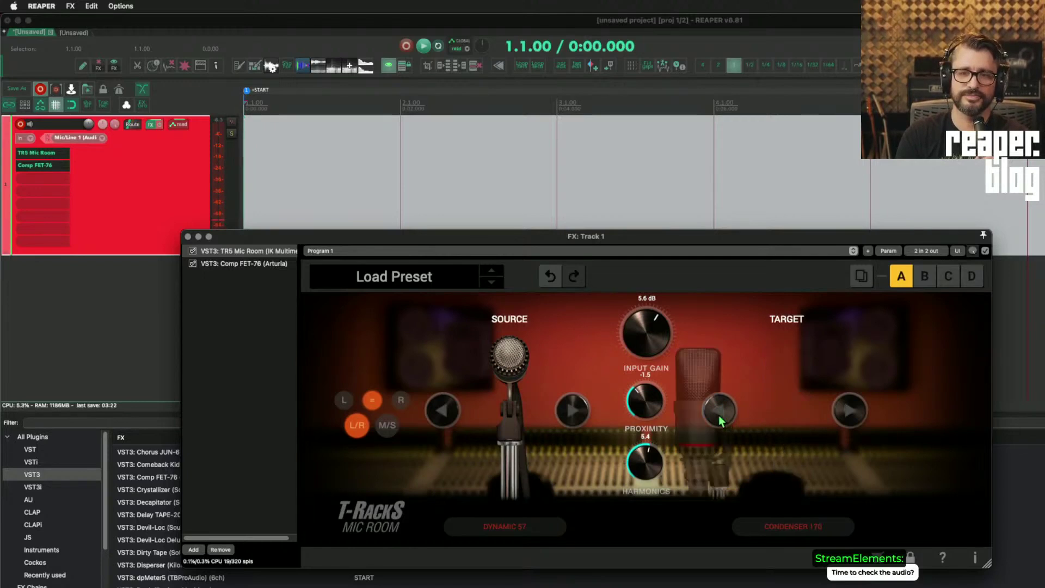
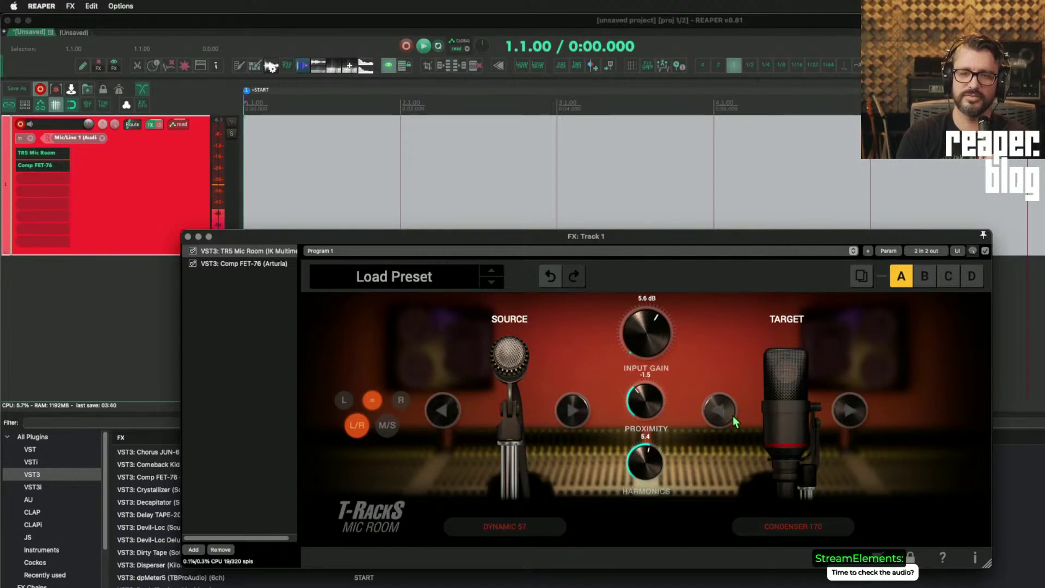
{"action": "left_click", "coordinate": [725, 413]}
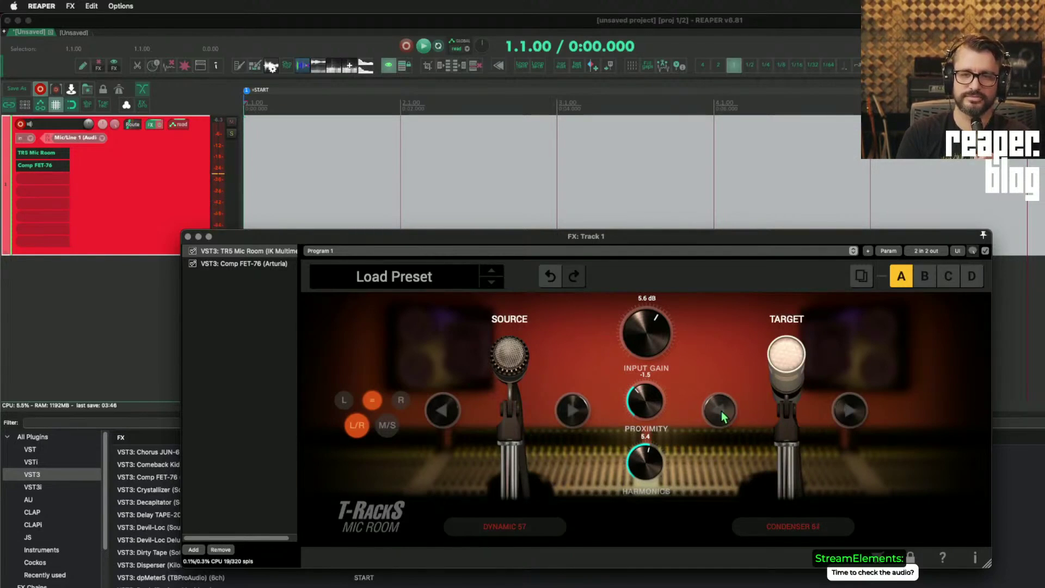
{"action": "left_click", "coordinate": [721, 410]}
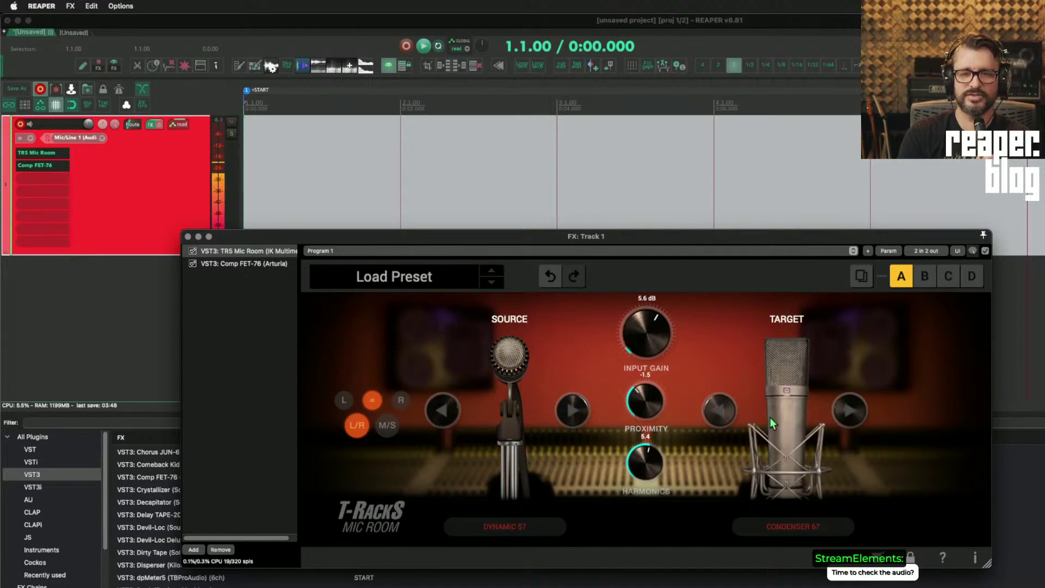
{"action": "left_click", "coordinate": [724, 411]}
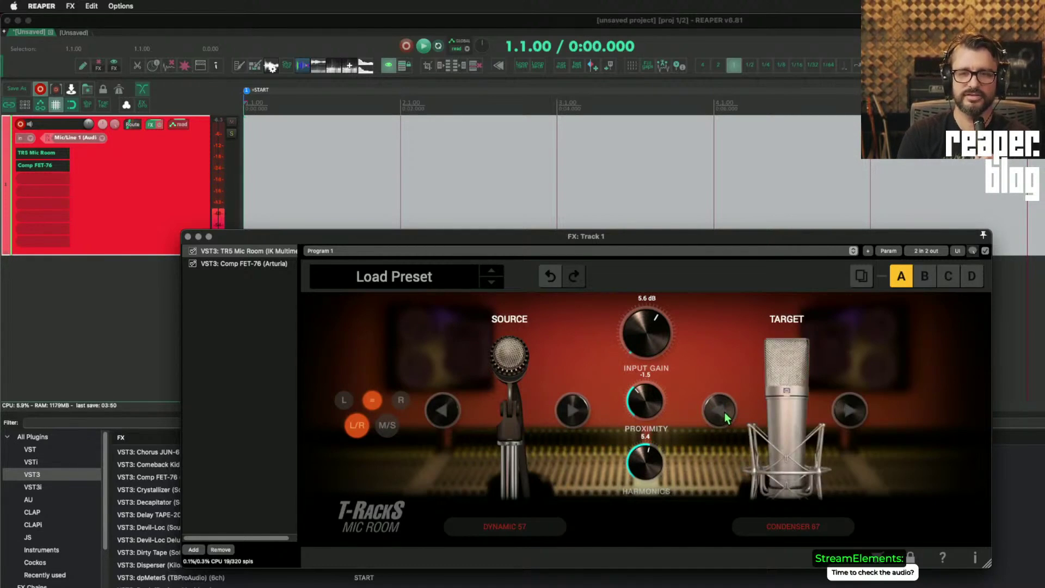
- Go through the remaining target microphones from CONDENSER 12 back to DYNAMIC 57
{"action": "left_click", "coordinate": [724, 412]}
{"action": "left_click", "coordinate": [724, 413]}
{"action": "left_click", "coordinate": [726, 413]}
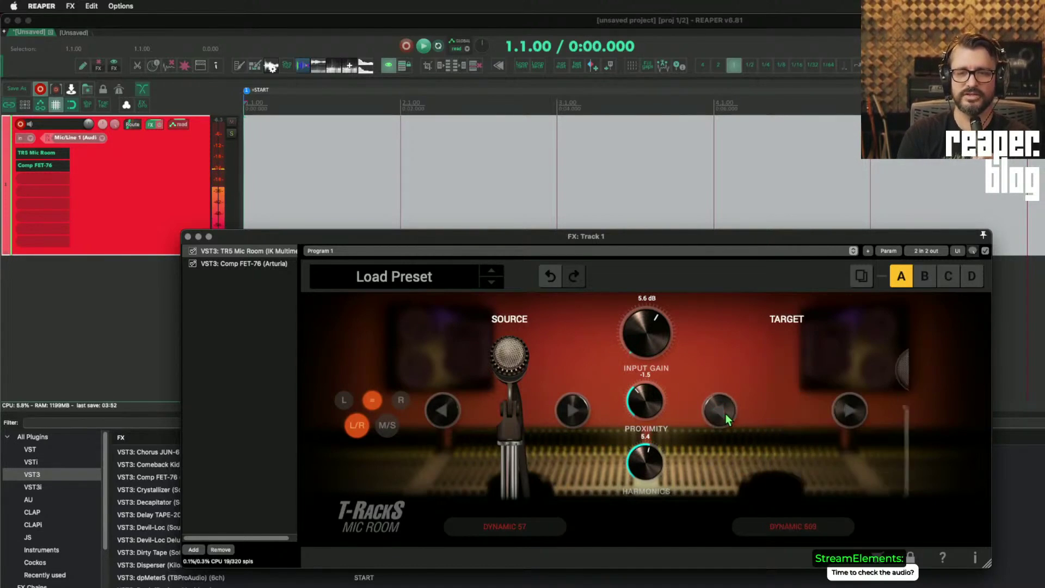
{"action": "left_click", "coordinate": [726, 414]}
{"action": "left_click", "coordinate": [726, 415]}
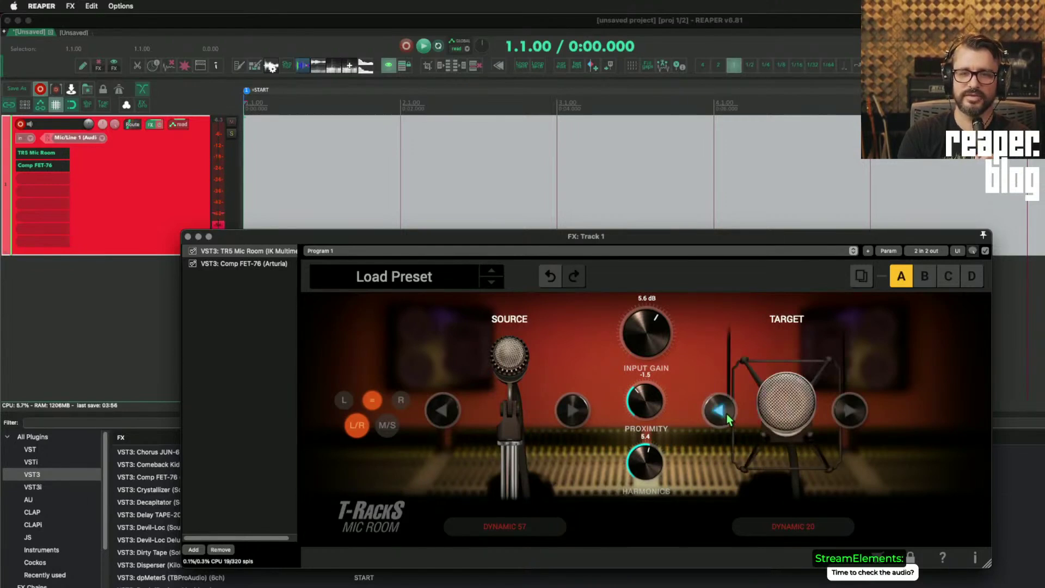
{"action": "left_click", "coordinate": [727, 414]}
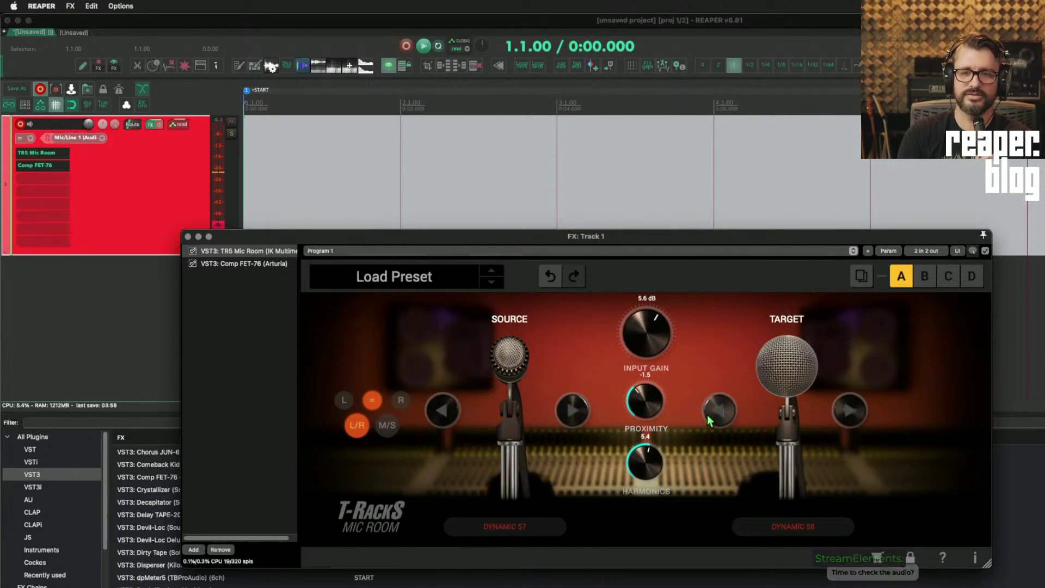
{"action": "left_click", "coordinate": [717, 412]}
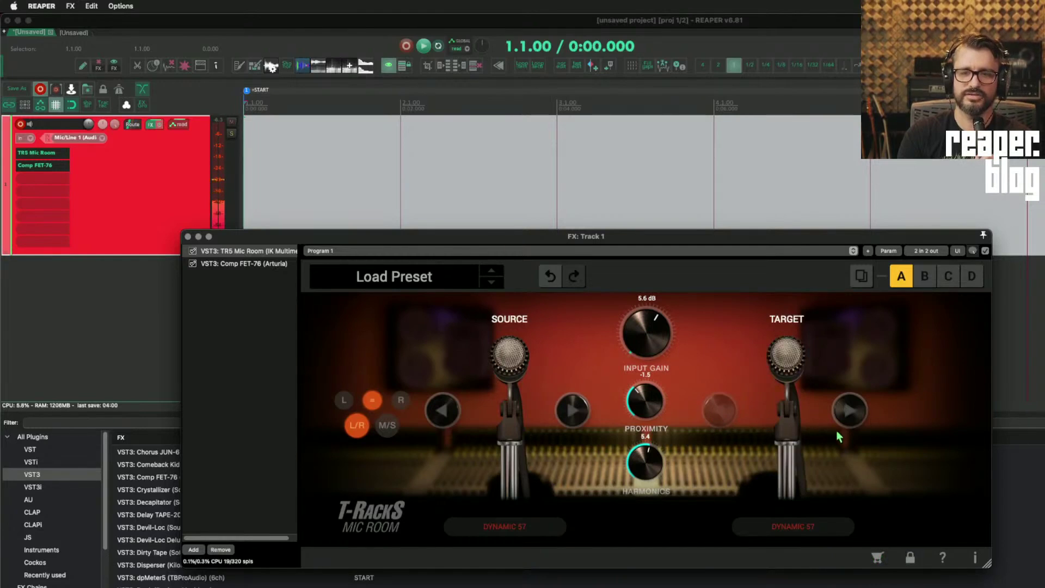
- Try VINTAGE as the target microphone, set the source microphone to iRIG MIC LAV and settle on BOTTLE 563 as target
{"action": "left_click", "coordinate": [815, 525]}
{"action": "left_click", "coordinate": [673, 512]}
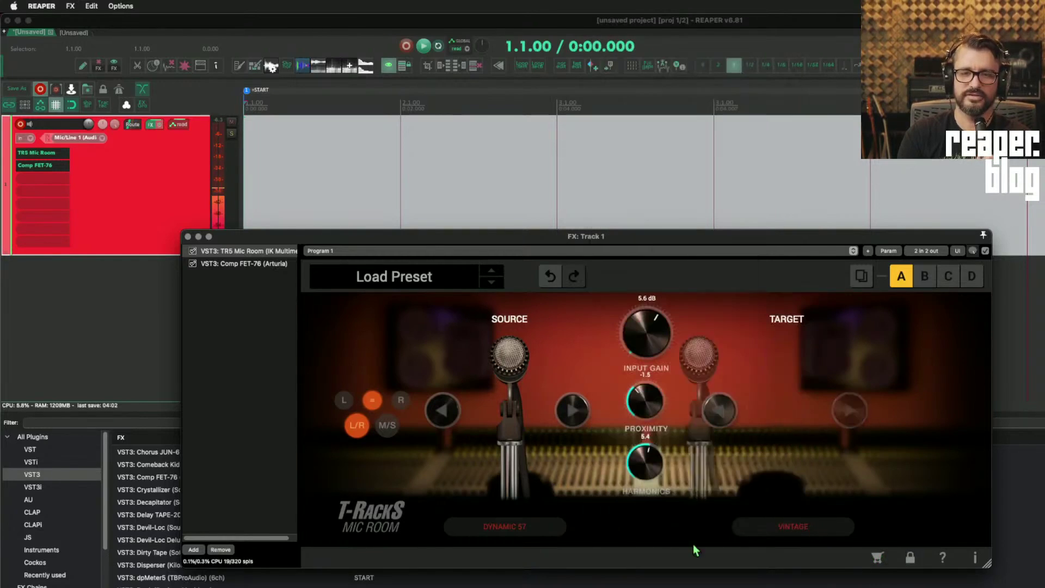
{"action": "left_click", "coordinate": [500, 526]}
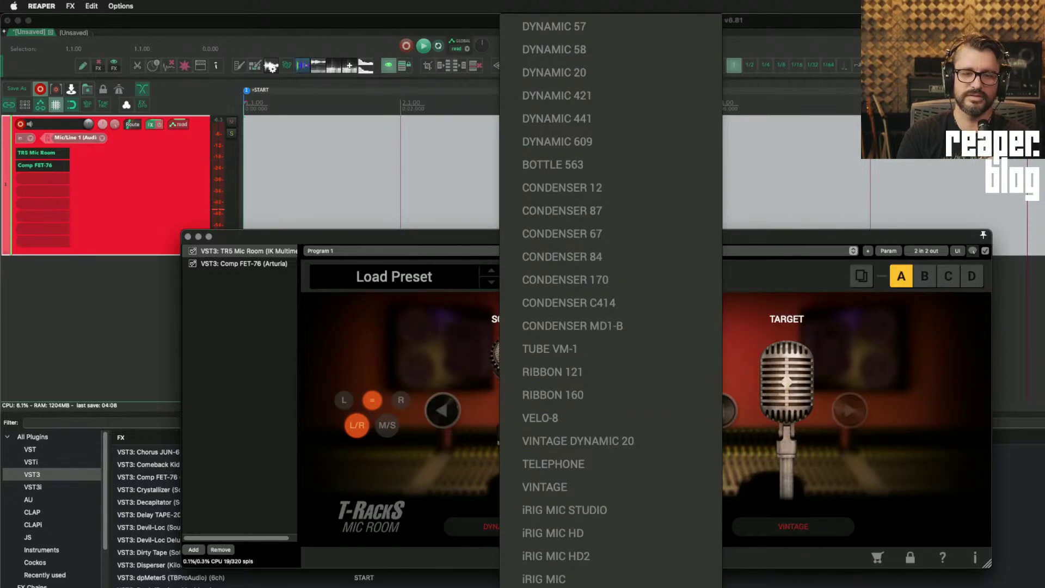
{"action": "left_click", "coordinate": [579, 587]}
{"action": "left_click", "coordinate": [793, 527]}
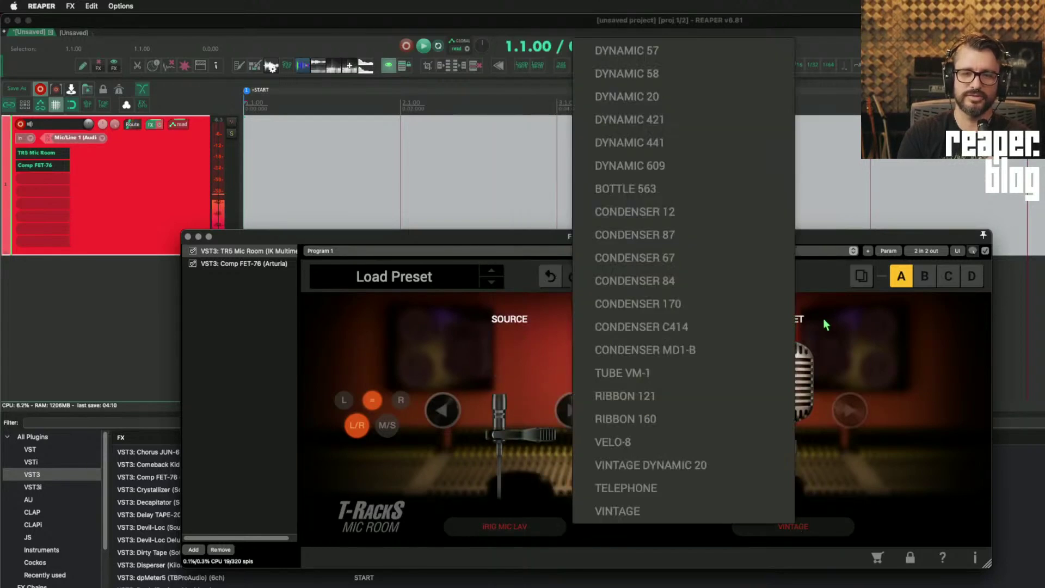
{"action": "left_click", "coordinate": [685, 190]}
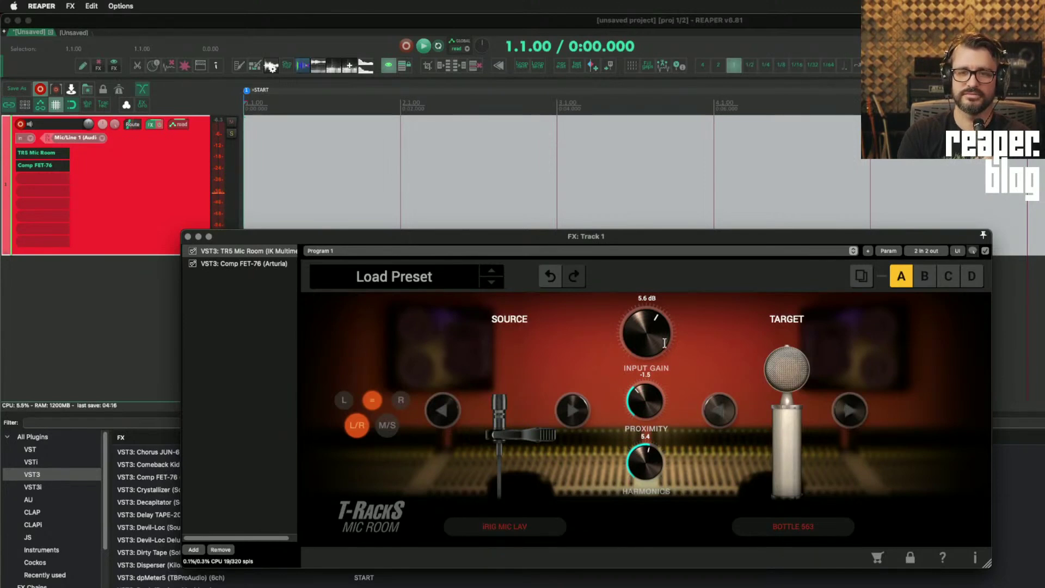
- Lower Mic Room's Input Gain to 3.1 dB and disarm the track
{"action": "left_click_drag", "start_coordinate": [651, 334], "coordinate": [656, 358]}
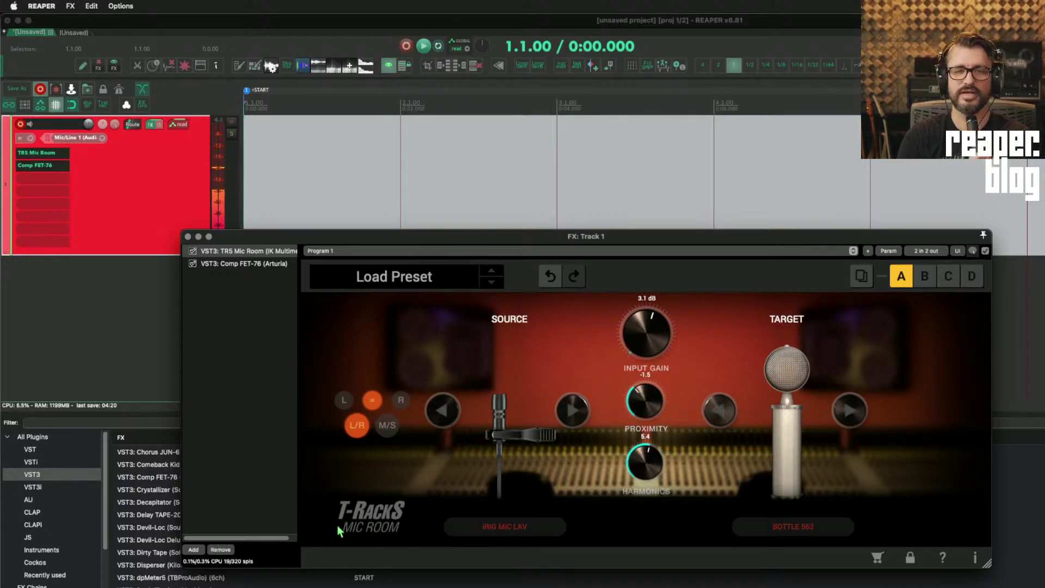
{"action": "left_click", "coordinate": [40, 226]}
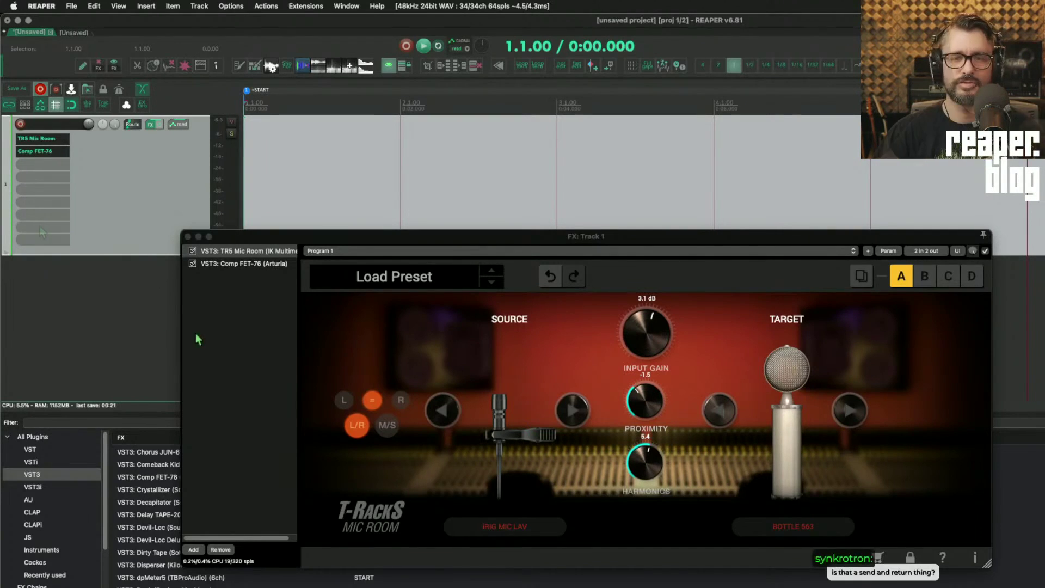
- Switch to Firefox and search The REAPER Blog for "reamp"
{"action": "key", "text": "super+Tab"}
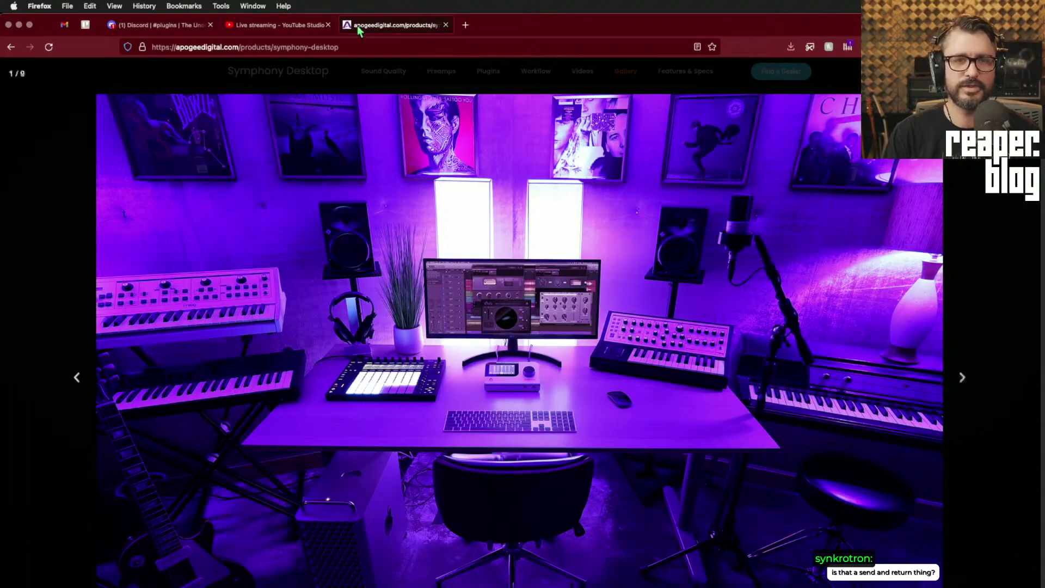
{"action": "left_click", "coordinate": [387, 47]}
{"action": "type", "text": "ream"}
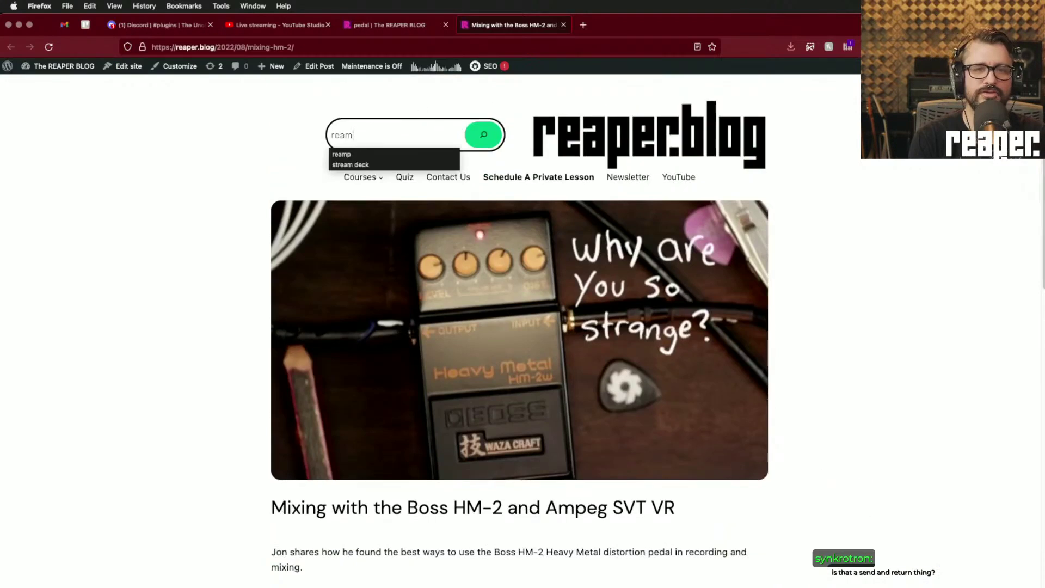
{"action": "type", "text": "p"}
{"action": "key", "text": "Return"}
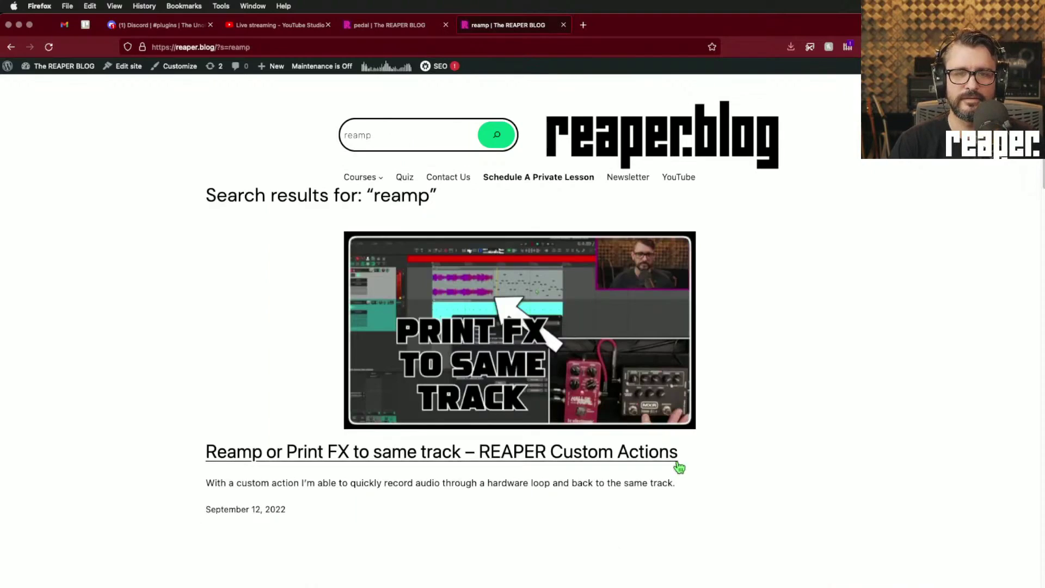
- Open the article "Reamp or Print FX to same track – REAPER Custom Actions" in a new tab, copy its web address and skim its contents
{"action": "left_click", "coordinate": [603, 455], "text": "super"}
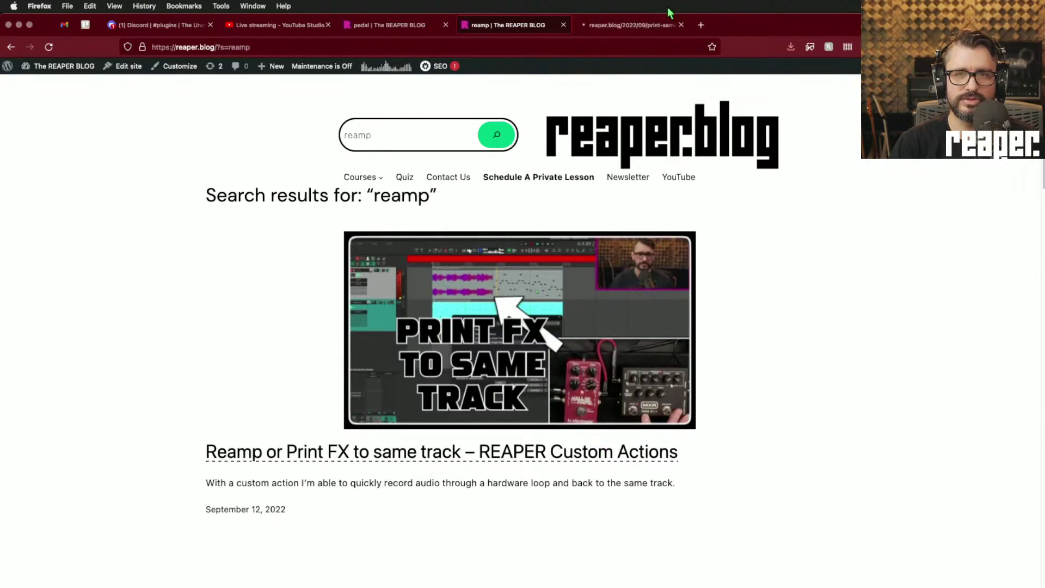
{"action": "left_click", "coordinate": [668, 25]}
{"action": "left_click", "coordinate": [381, 47]}
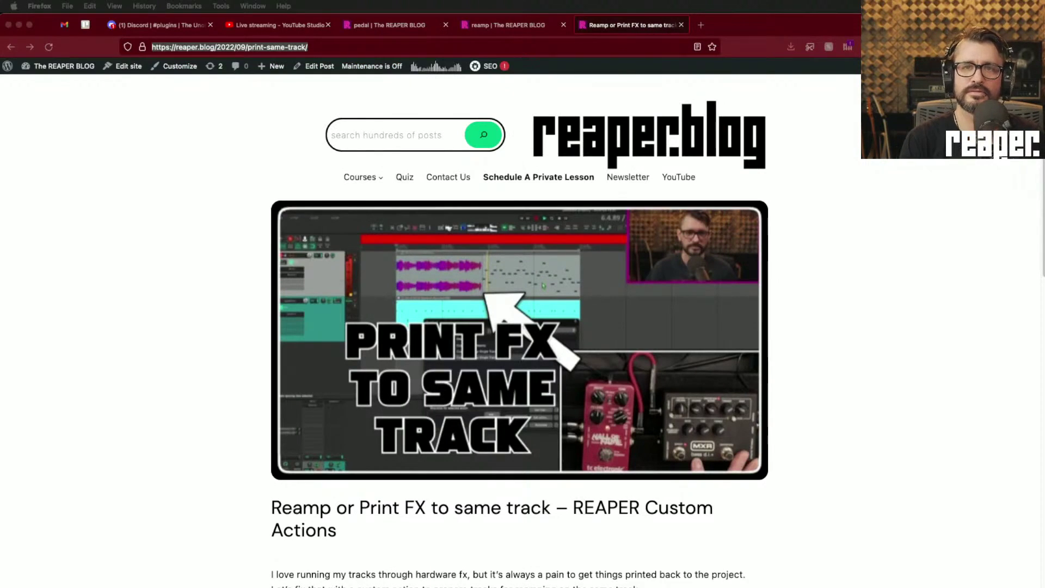
{"action": "scroll", "coordinate": [825, 283], "scroll_direction": "down", "scroll_amount": 10}
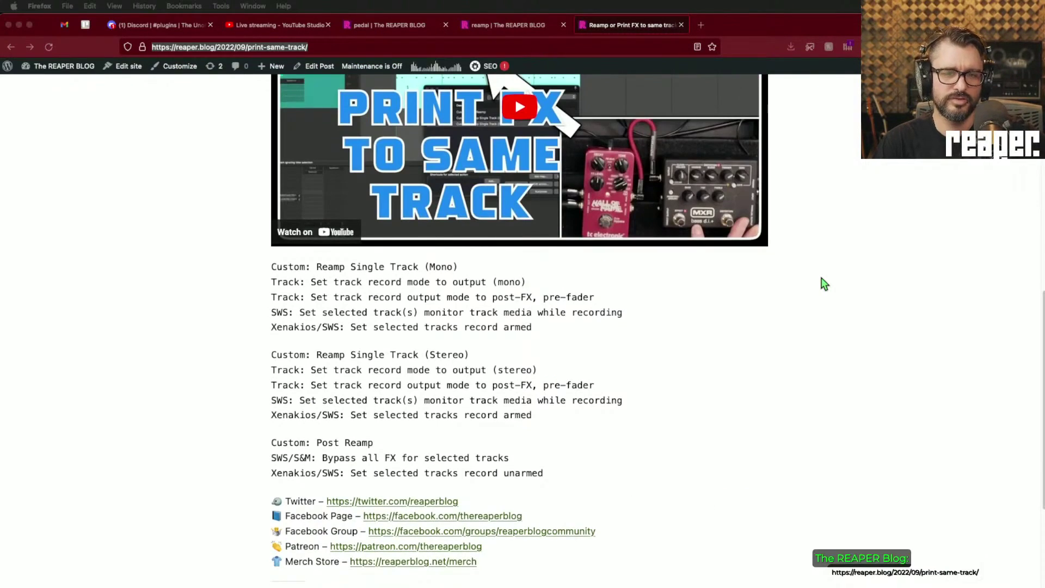
{"action": "scroll", "coordinate": [824, 283], "scroll_direction": "up", "scroll_amount": 10}
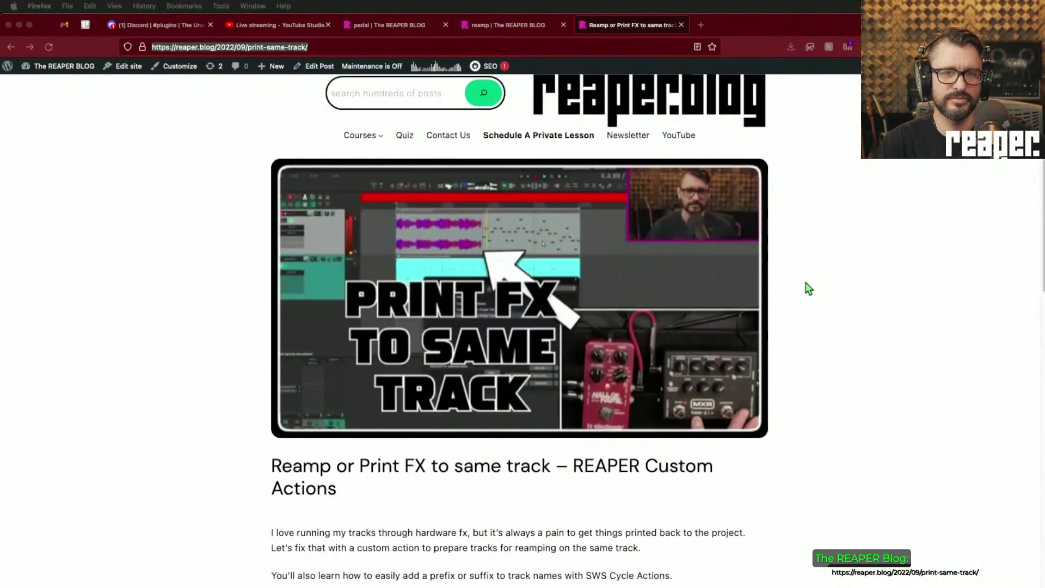
{"action": "scroll", "coordinate": [819, 328], "scroll_direction": "up", "scroll_amount": 2}
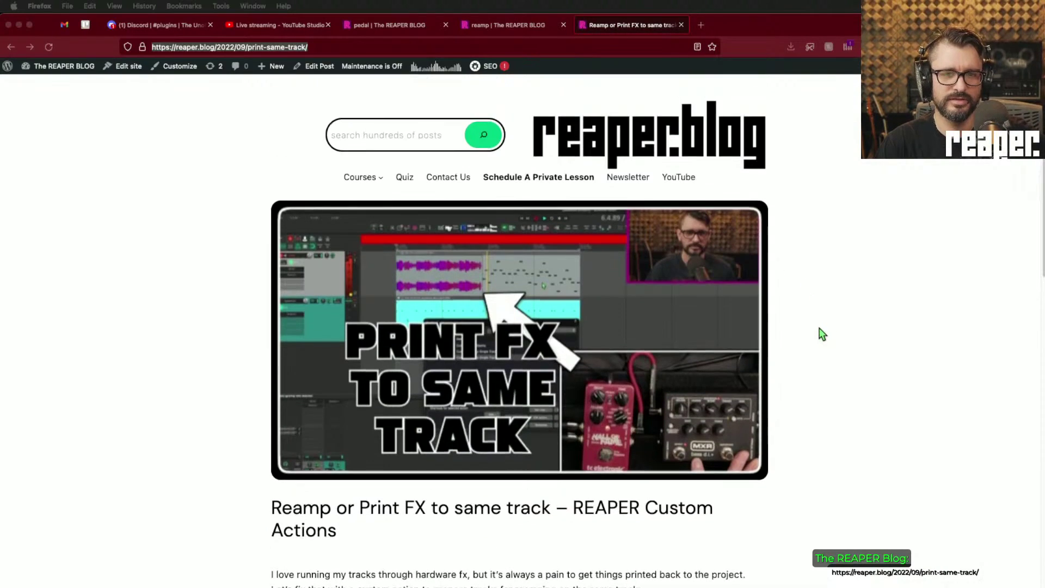
{"action": "left_click", "coordinate": [819, 327]}
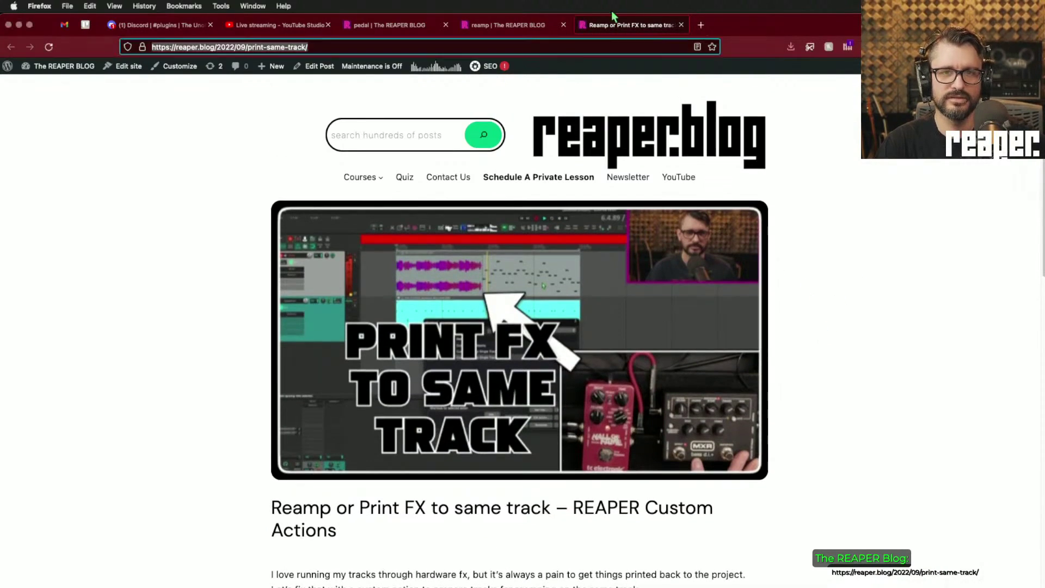
- Close the print-FX article, find and open "Video: How To Re-Amp in REAPER" among the reamp search results, and skim it
{"action": "left_click", "coordinate": [681, 26]}
{"action": "scroll", "coordinate": [701, 455], "scroll_direction": "down", "scroll_amount": 10}
{"action": "scroll", "coordinate": [701, 456], "scroll_direction": "down", "scroll_amount": 10}
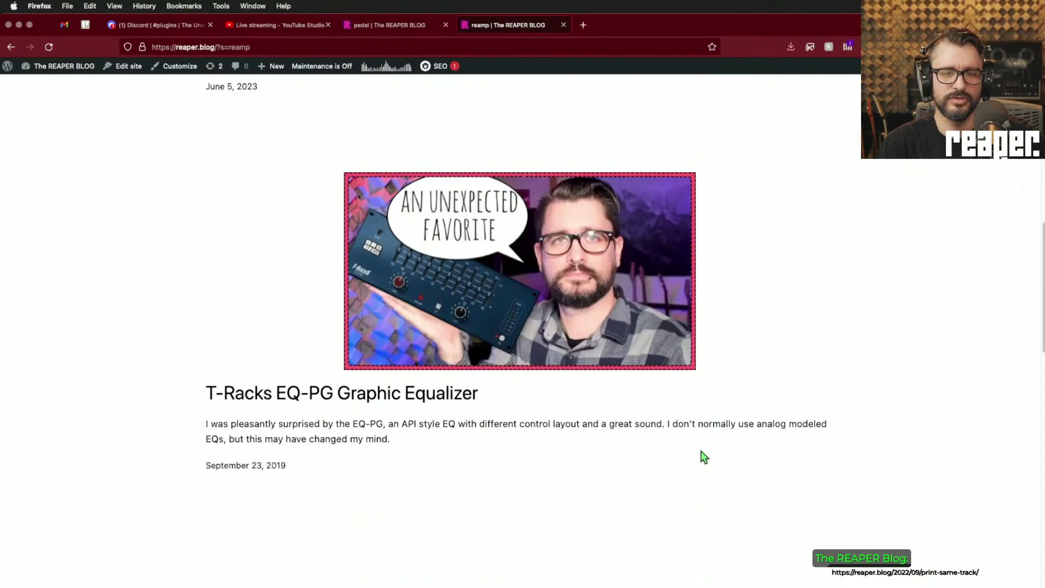
{"action": "scroll", "coordinate": [704, 457], "scroll_direction": "down", "scroll_amount": 20}
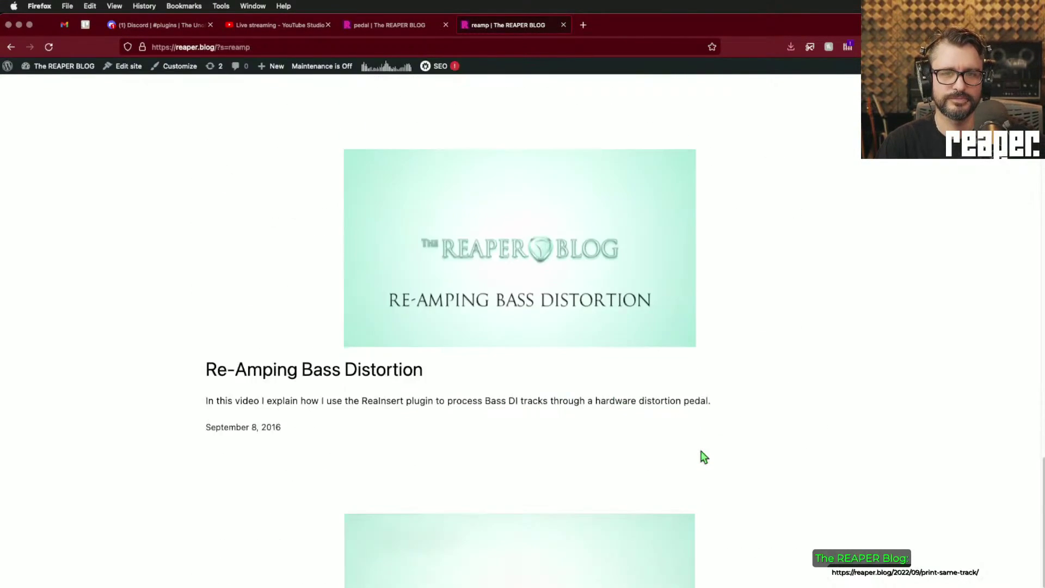
{"action": "scroll", "coordinate": [703, 456], "scroll_direction": "down", "scroll_amount": 10}
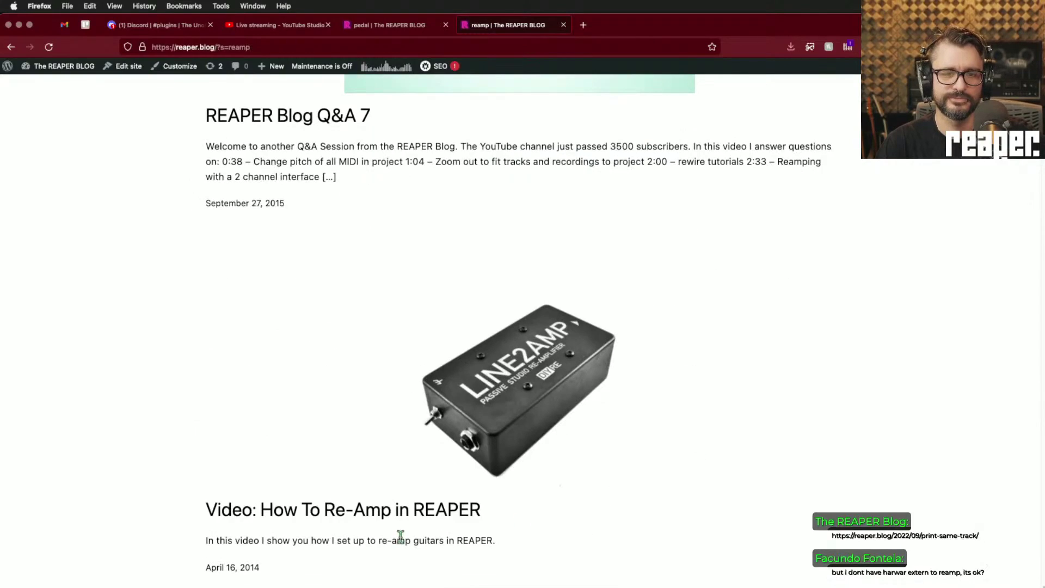
{"action": "left_click", "coordinate": [401, 517]}
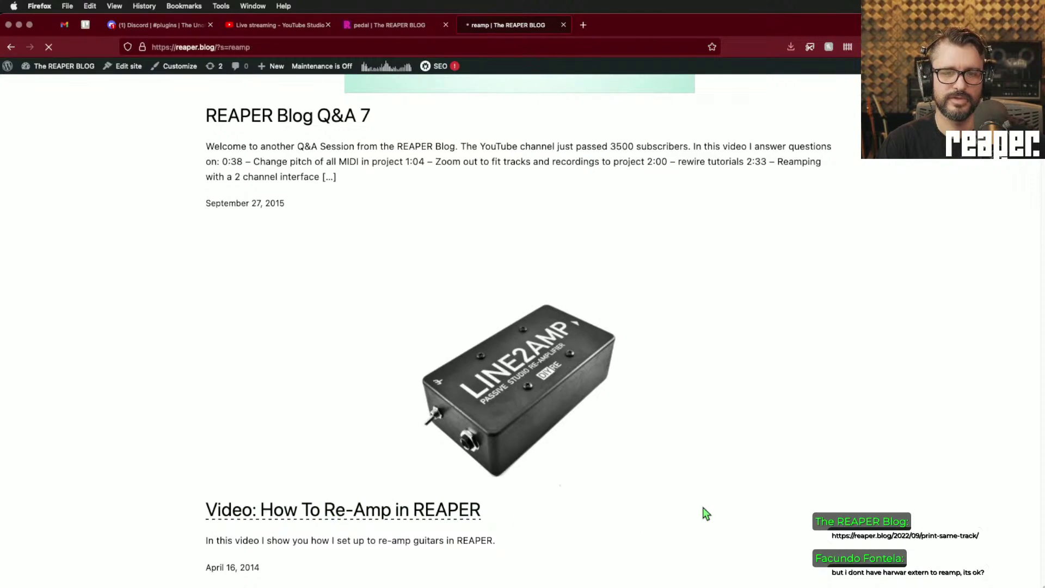
{"action": "scroll", "coordinate": [776, 492], "scroll_direction": "down", "scroll_amount": 5}
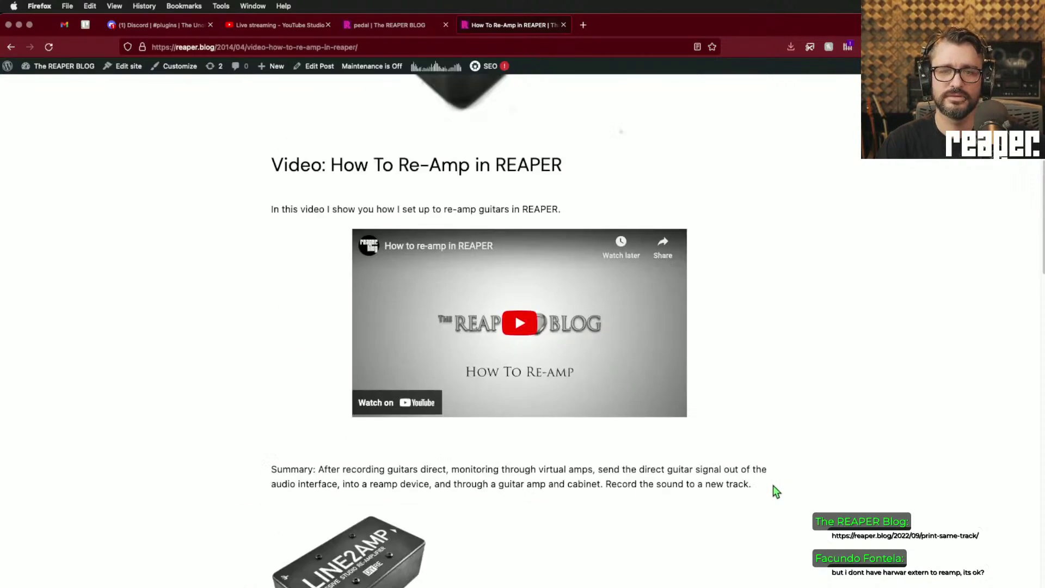
{"action": "scroll", "coordinate": [773, 490], "scroll_direction": "down", "scroll_amount": 1}
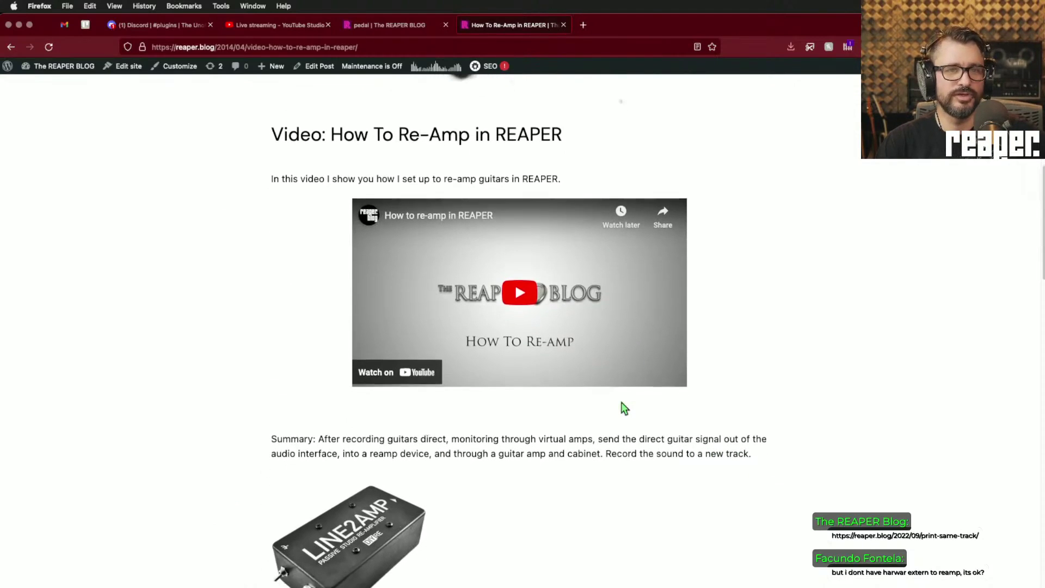
{"action": "scroll", "coordinate": [625, 408], "scroll_direction": "down", "scroll_amount": 5}
{"action": "scroll", "coordinate": [625, 410], "scroll_direction": "up", "scroll_amount": 10}
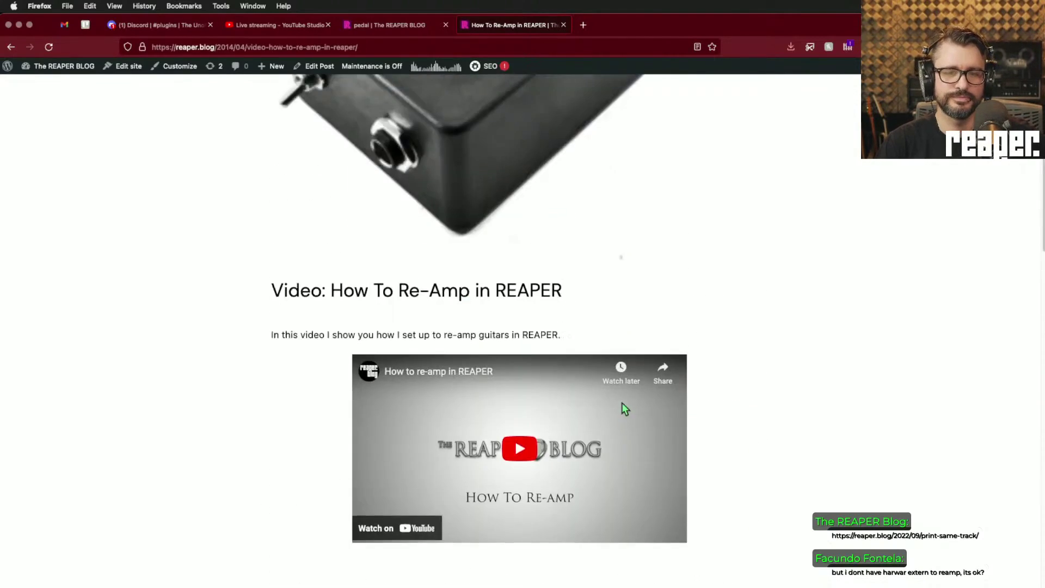
{"action": "scroll", "coordinate": [625, 408], "scroll_direction": "up", "scroll_amount": 12}
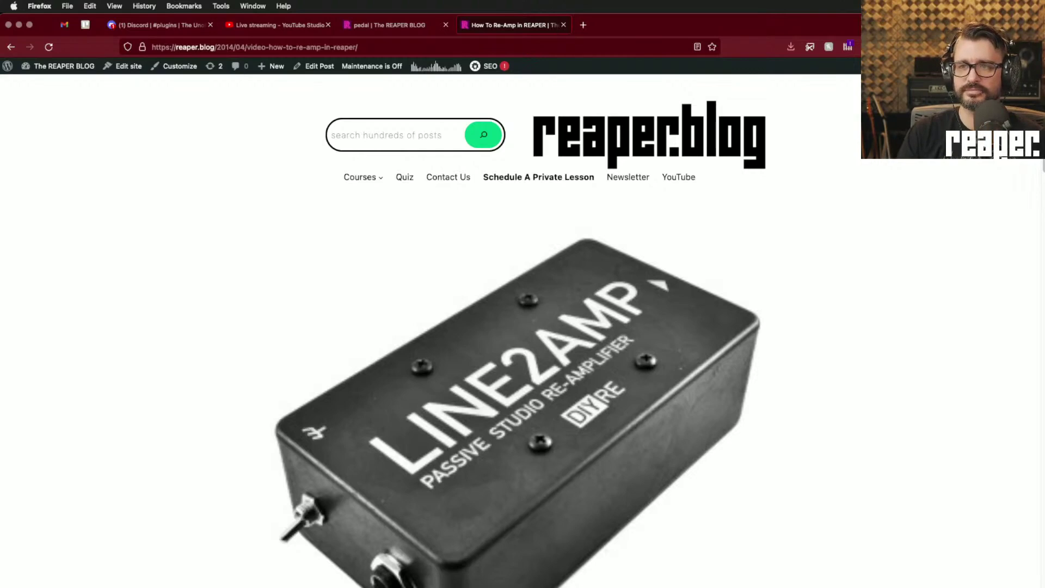
- Switch to REAPER, open the Render to File settings and set the render speed to Online Render
{"action": "key", "text": "super+Tab"}
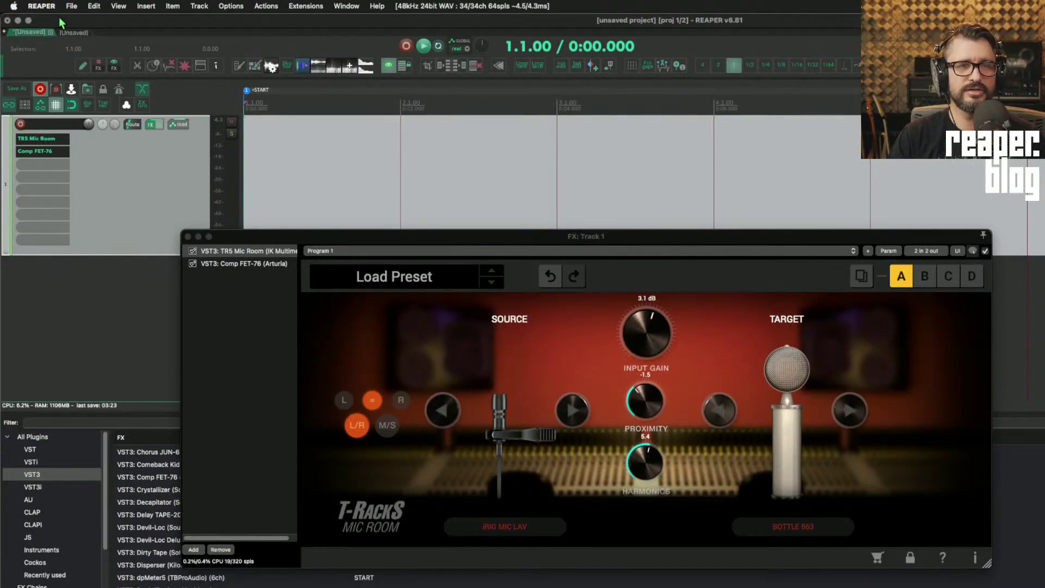
{"action": "left_click", "coordinate": [73, 6]}
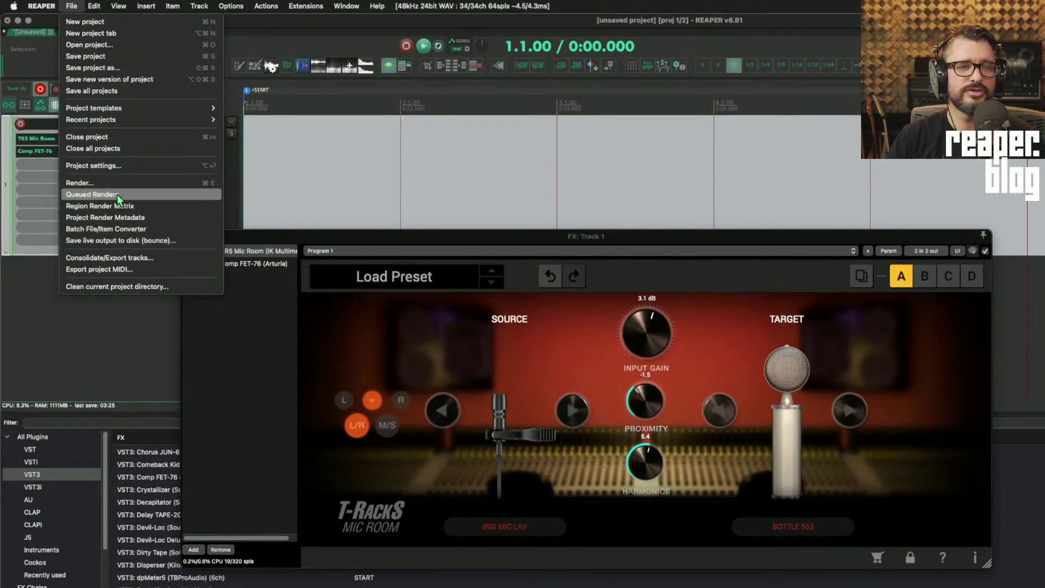
{"action": "left_click", "coordinate": [82, 183]}
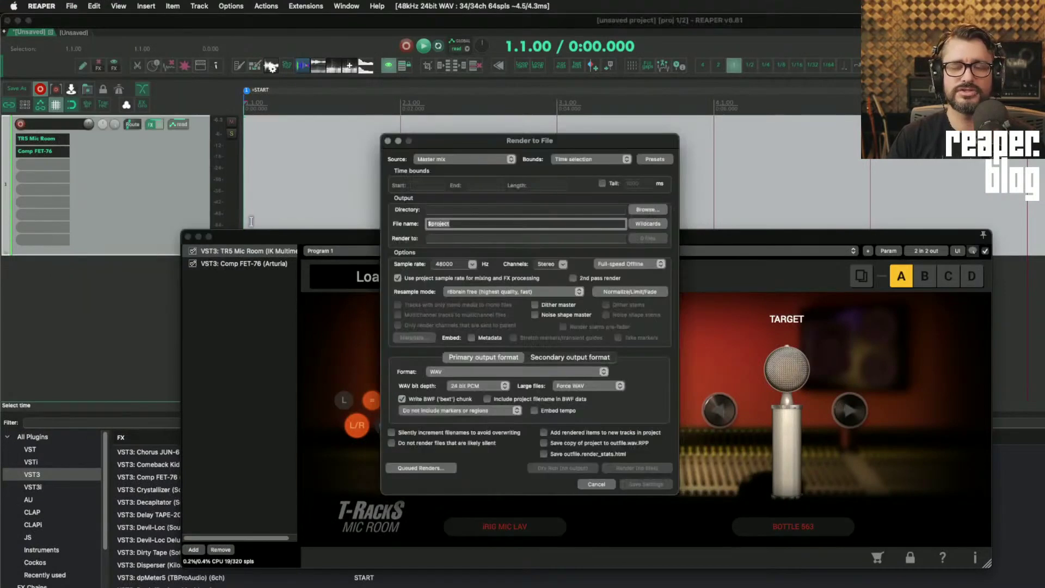
{"action": "left_click", "coordinate": [628, 263]}
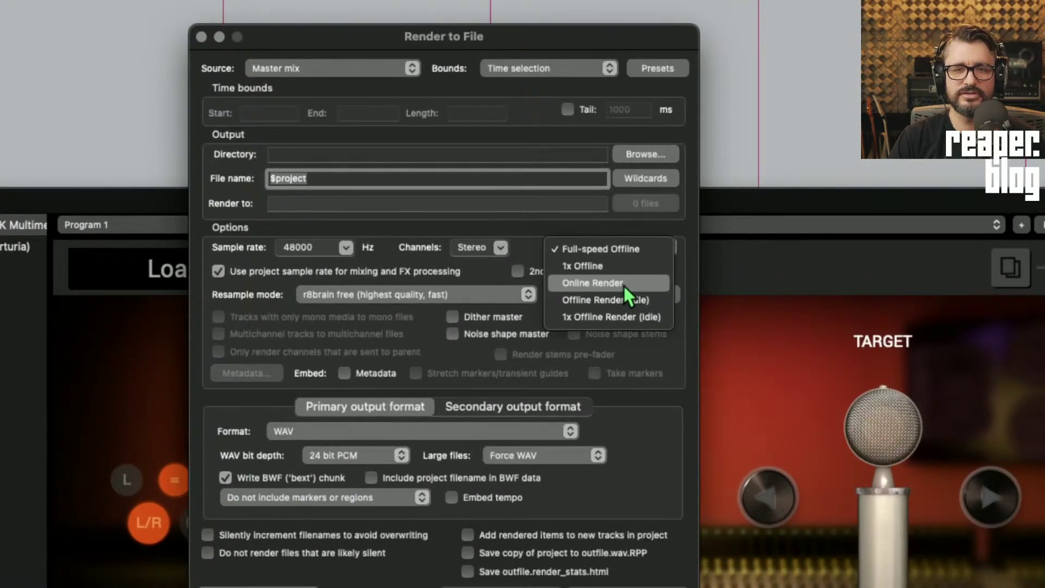
{"action": "left_click", "coordinate": [624, 285]}
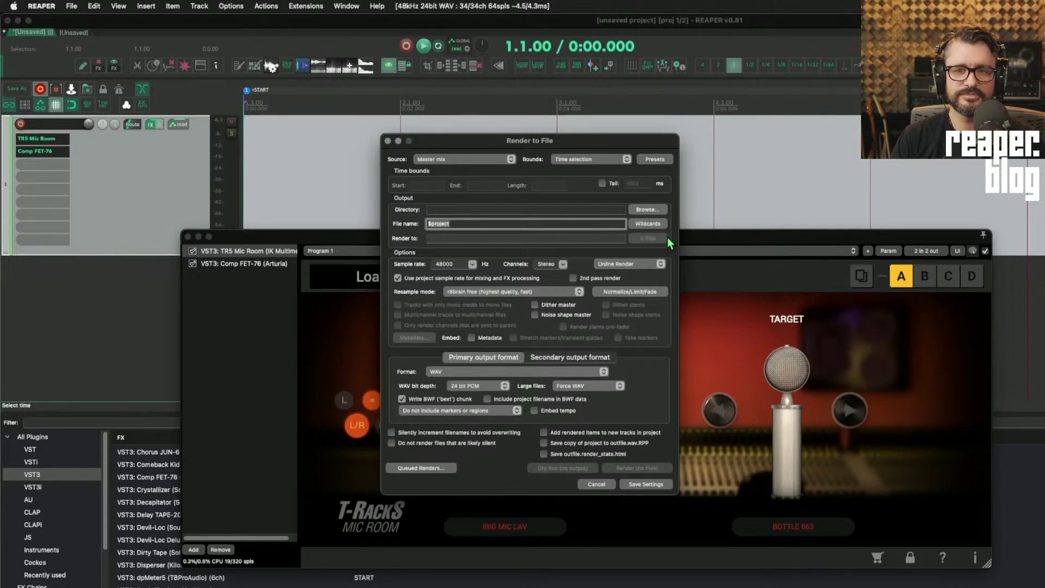
- Set the render speed back to Full-speed Offline and cancel the Render to File dialog
{"action": "left_click", "coordinate": [447, 160]}
{"action": "left_click", "coordinate": [558, 146]}
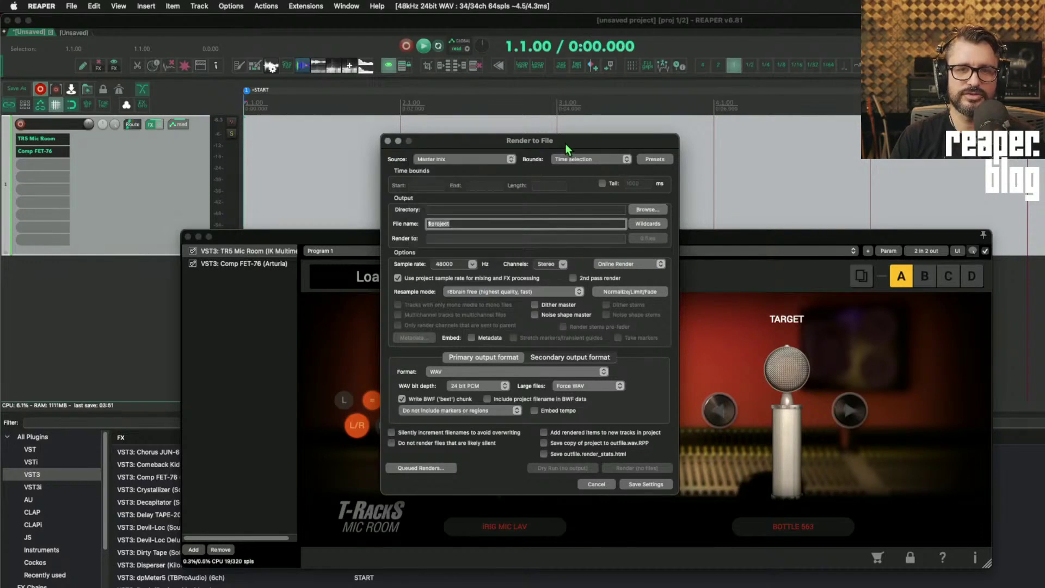
{"action": "left_click", "coordinate": [653, 264]}
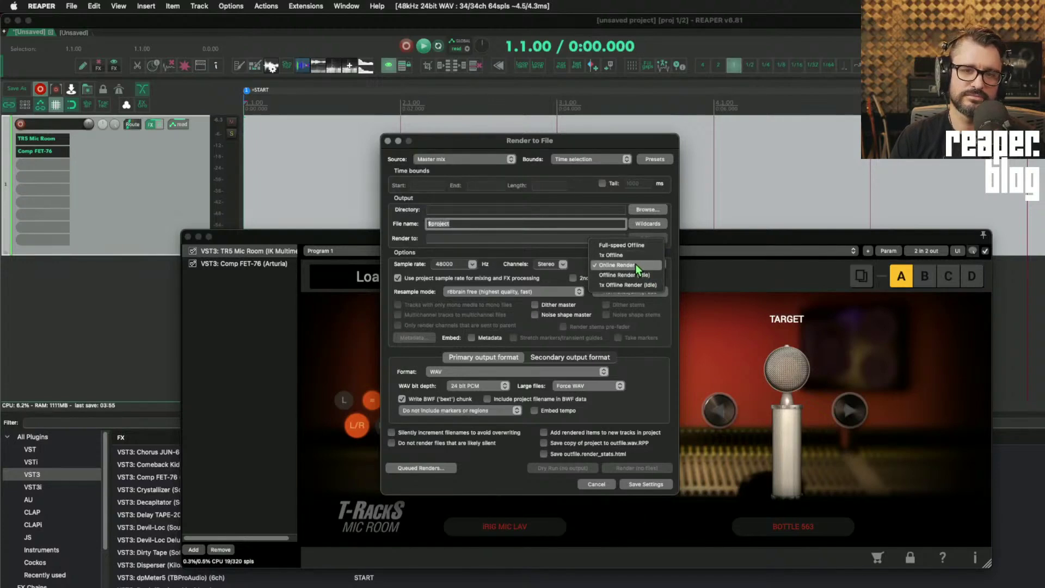
{"action": "left_click", "coordinate": [636, 245]}
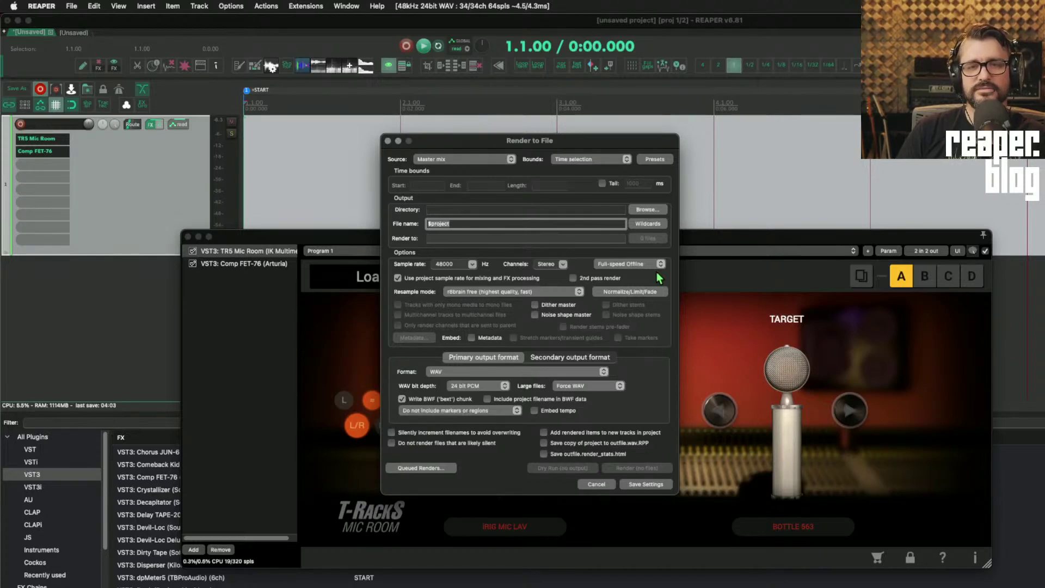
{"action": "left_click", "coordinate": [596, 484]}
- Move the plug-in window aside, add a second track below the first and enlarge its height to about match the first
{"action": "left_click_drag", "start_coordinate": [319, 242], "coordinate": [457, 222]}
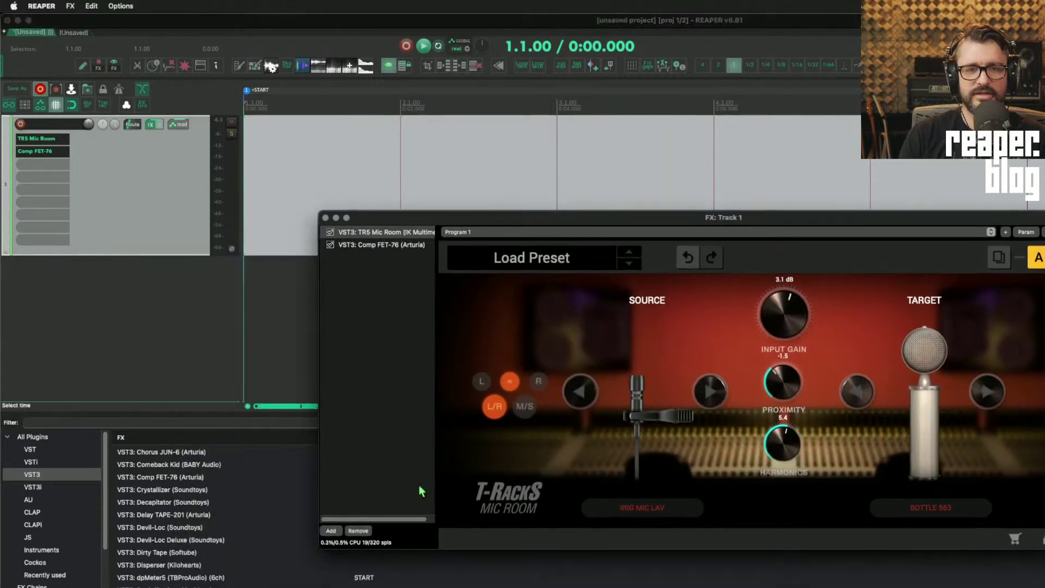
{"action": "left_click", "coordinate": [161, 175]}
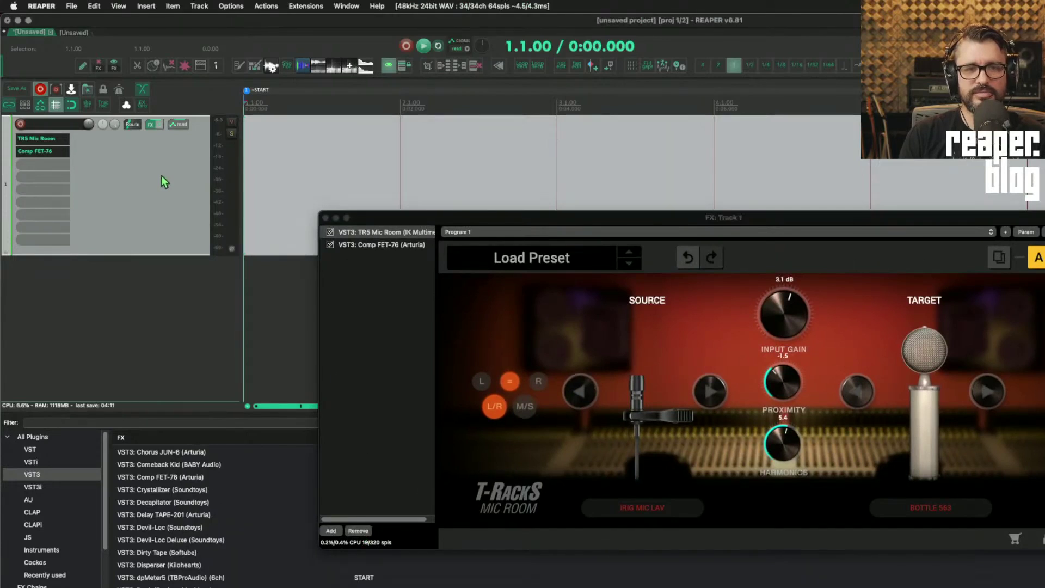
{"action": "double_click", "coordinate": [103, 303]}
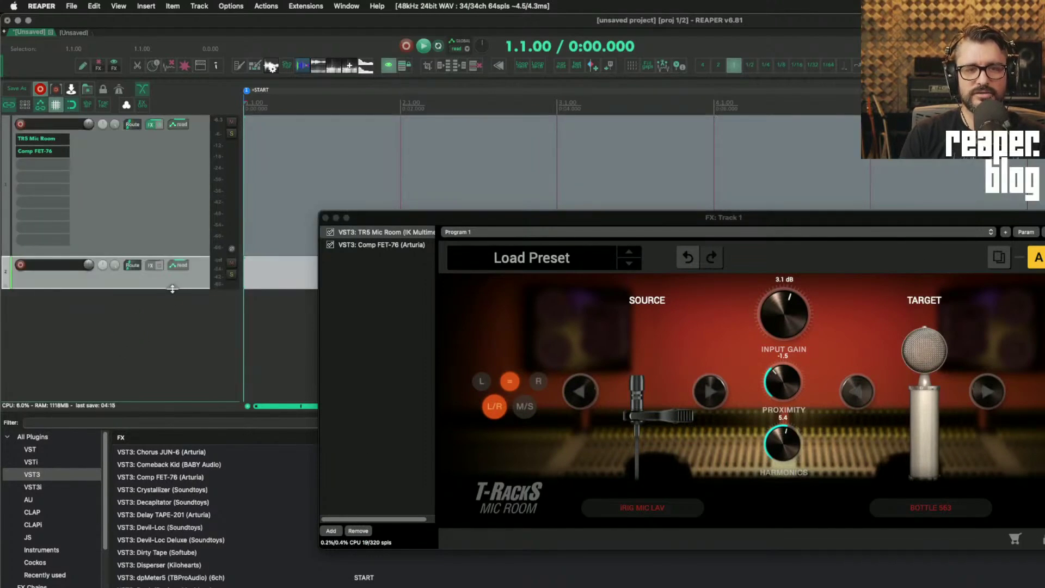
{"action": "left_click_drag", "start_coordinate": [172, 289], "coordinate": [184, 375]}
- Examine the first track's record mode and input monitoring options
{"action": "left_click", "coordinate": [175, 193]}
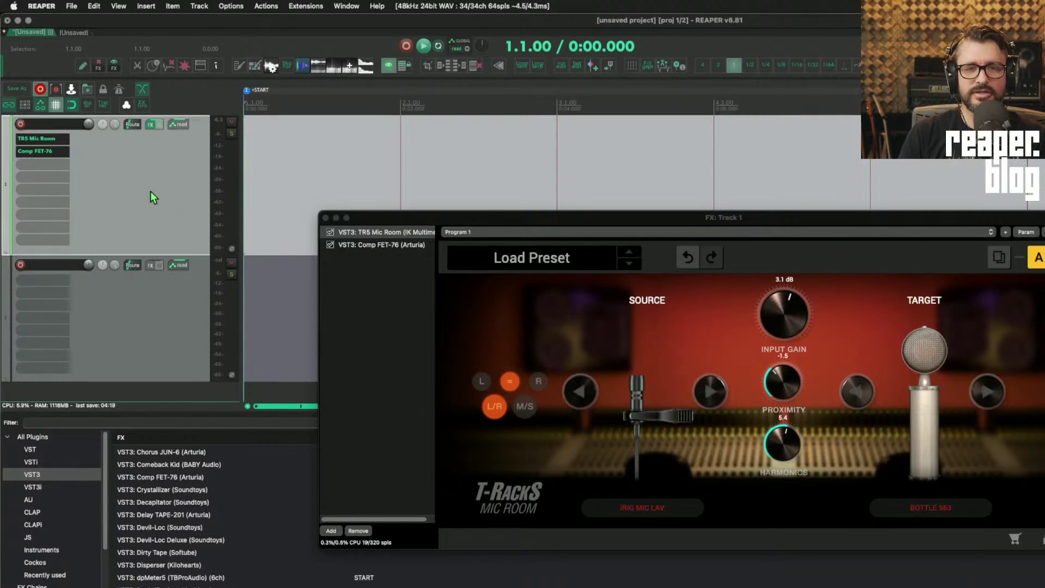
{"action": "key", "text": "shift+slash"}
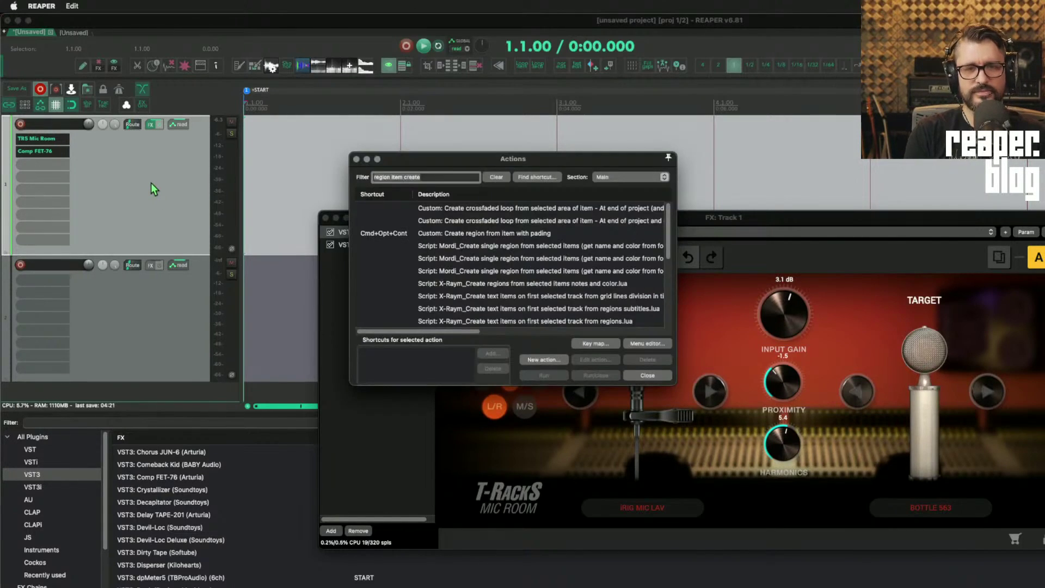
{"action": "key", "text": "Escape"}
{"action": "right_click", "coordinate": [20, 124]}
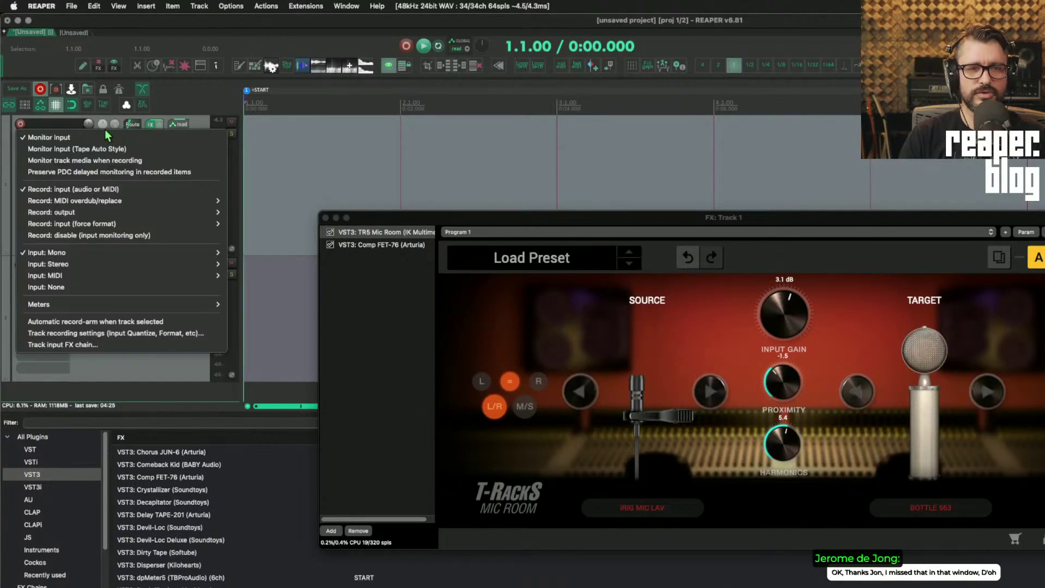
{"action": "mouse_move", "coordinate": [108, 215]}
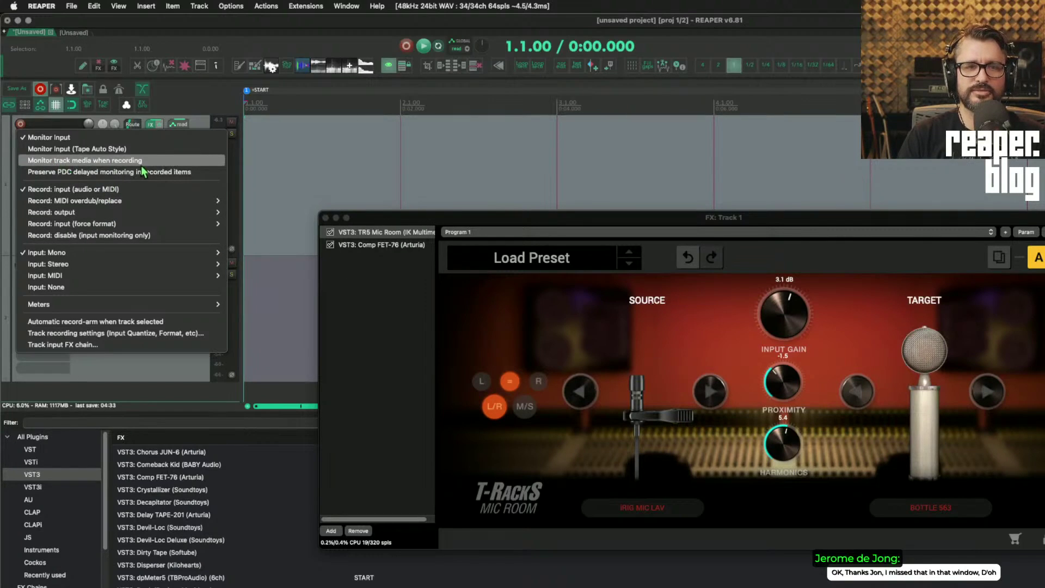
{"action": "left_click", "coordinate": [199, 125]}
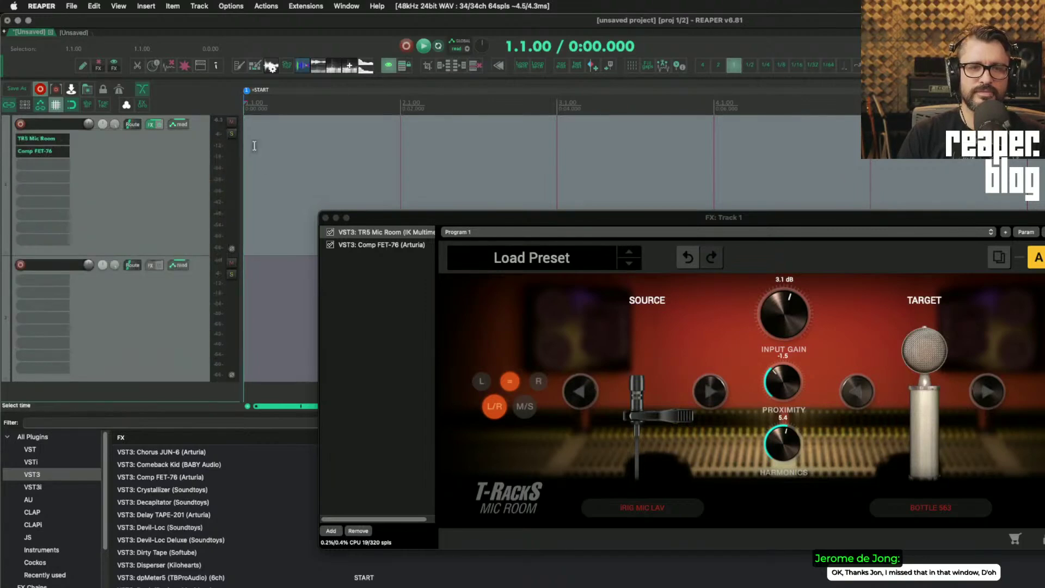
- Remove TR5 Mic Room and Comp FET-76 from the first track's FX chain and close the FX window
{"action": "left_click_drag", "start_coordinate": [354, 218], "coordinate": [341, 205]}
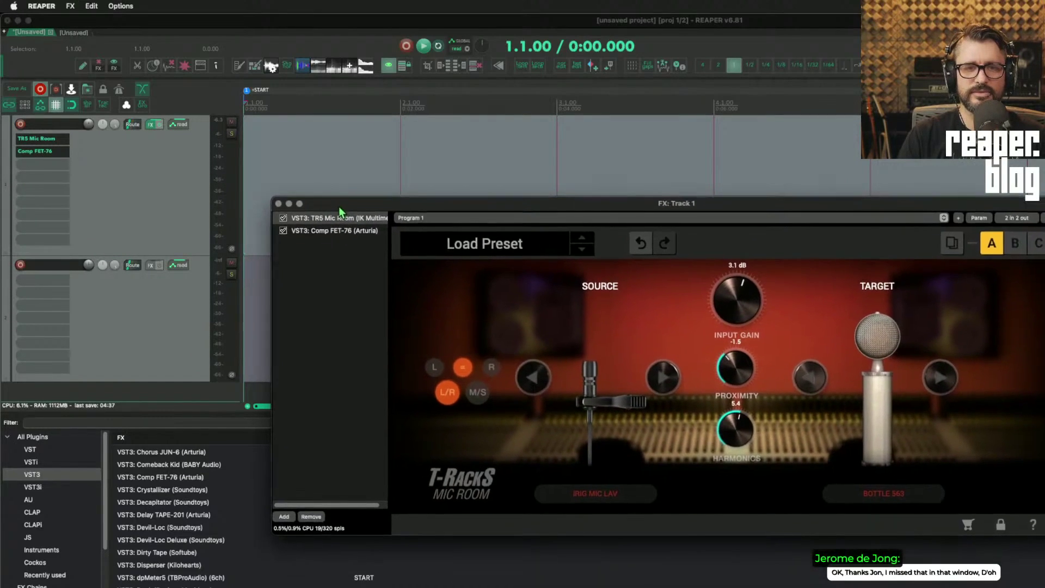
{"action": "left_click", "coordinate": [312, 517]}
{"action": "left_click", "coordinate": [321, 365]}
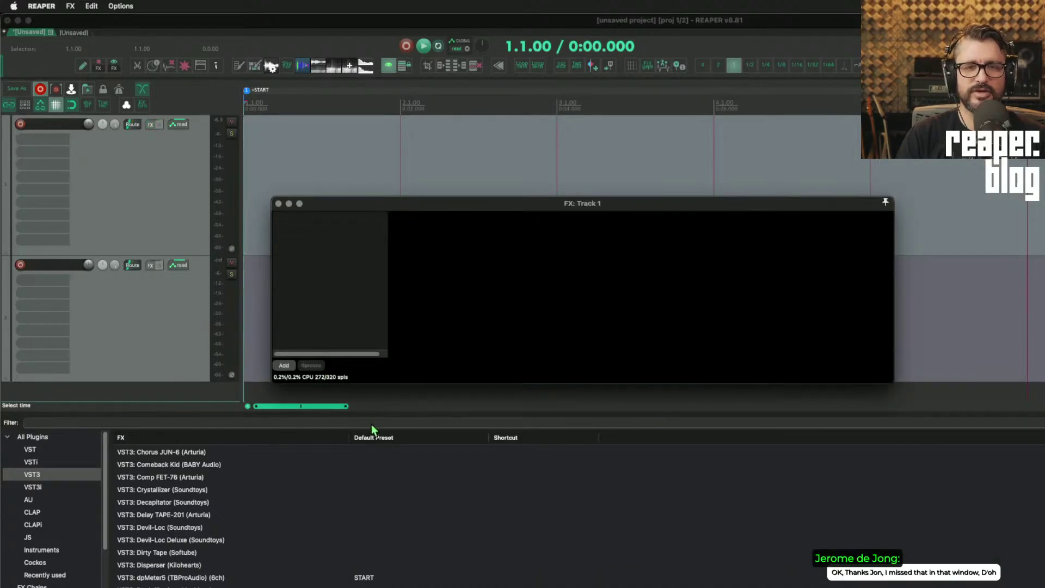
{"action": "left_click", "coordinate": [278, 203]}
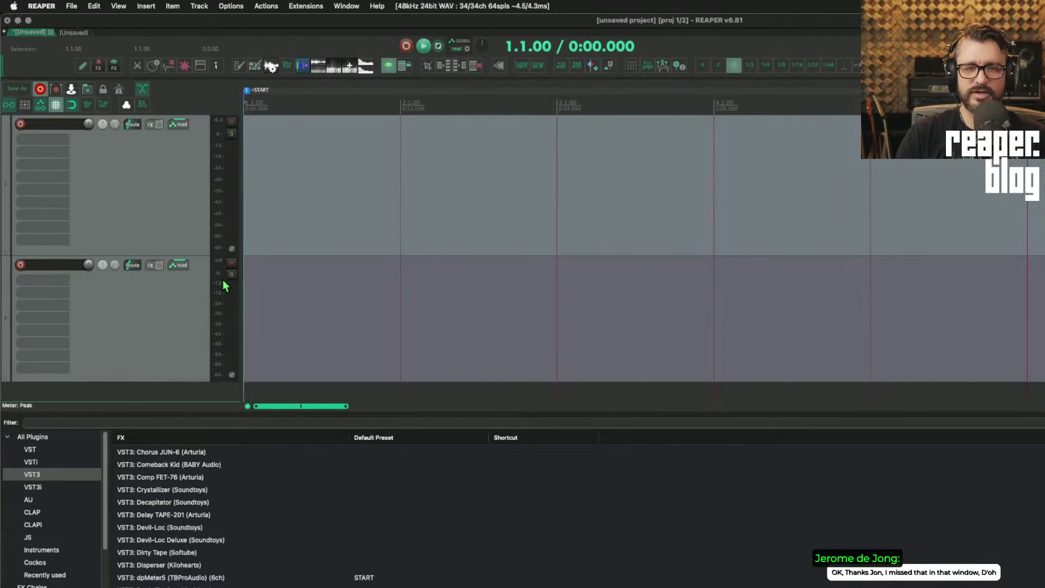
- With the first track selected, filter the action list by "sws real" and select the SWS/NF action that toggles render speed between realtime and not limited
{"action": "left_click", "coordinate": [379, 201]}
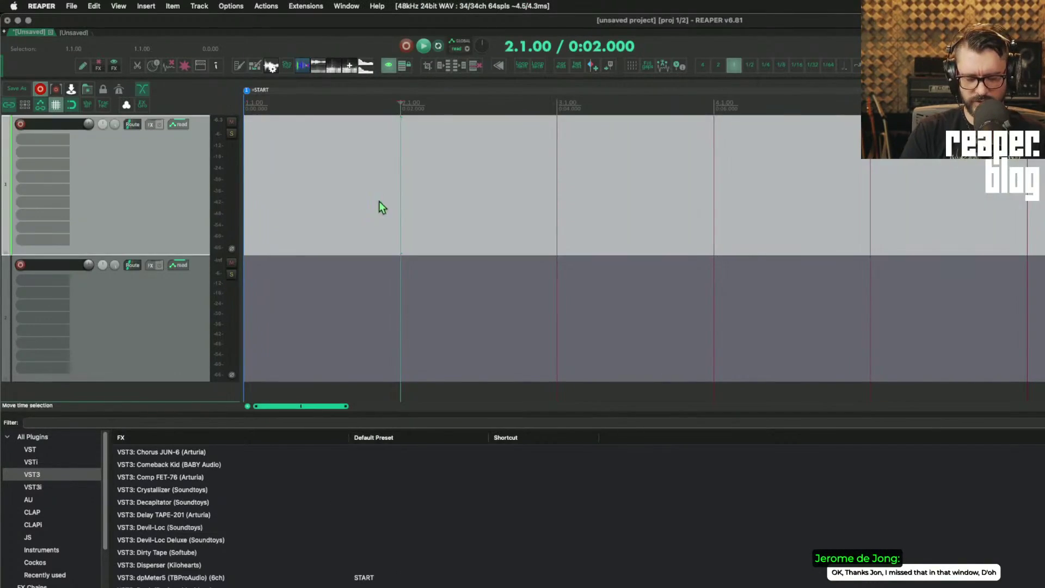
{"action": "key", "text": "question"}
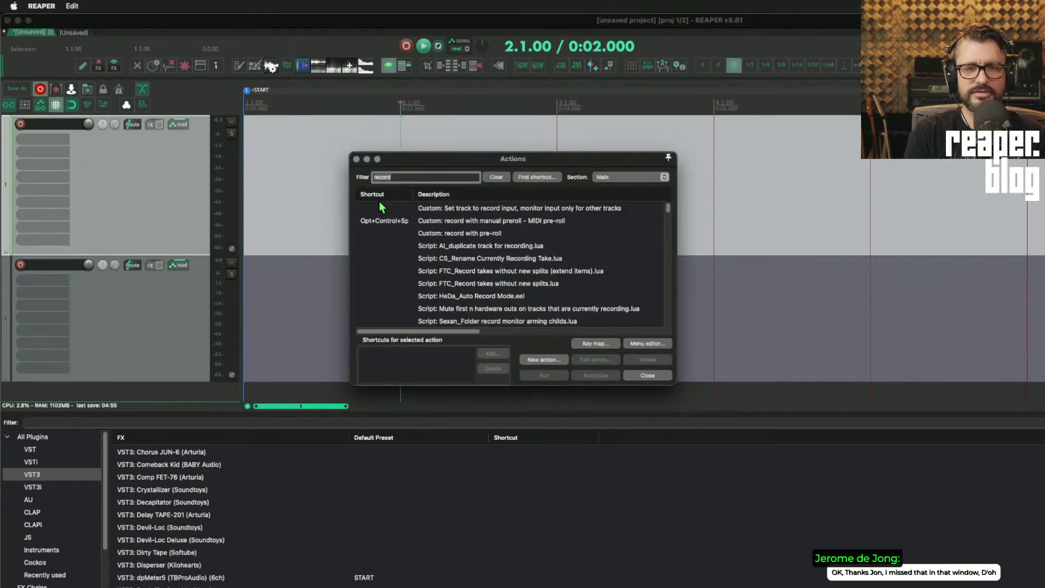
{"action": "type", "text": "sws"}
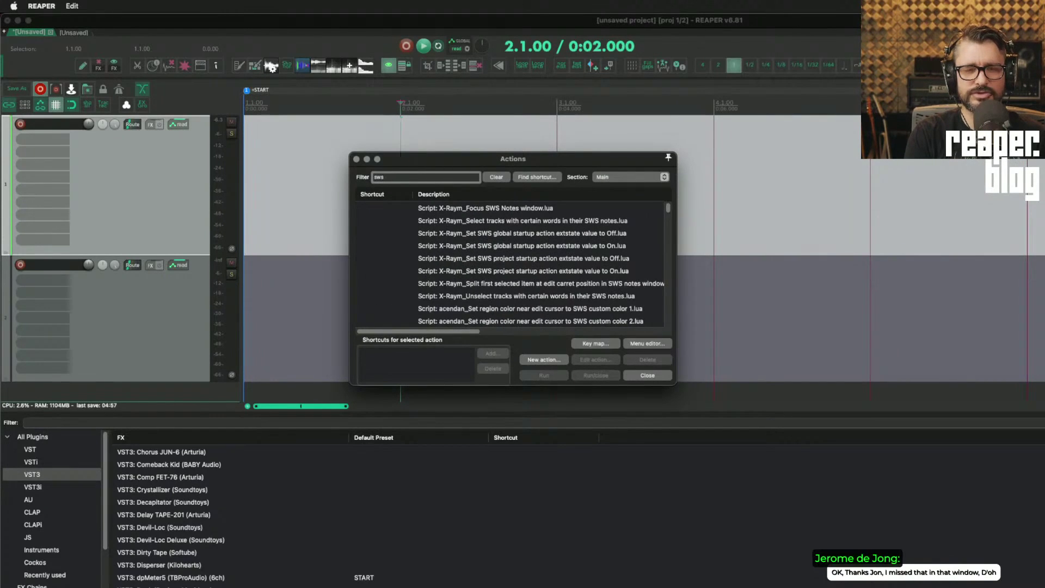
{"action": "type", "text": " r"}
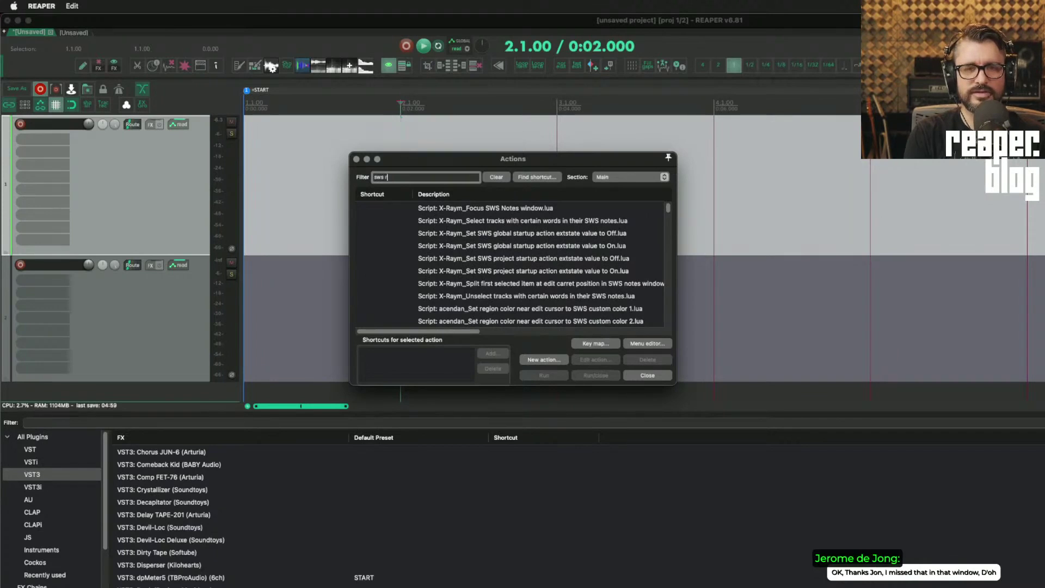
{"action": "type", "text": "eal"}
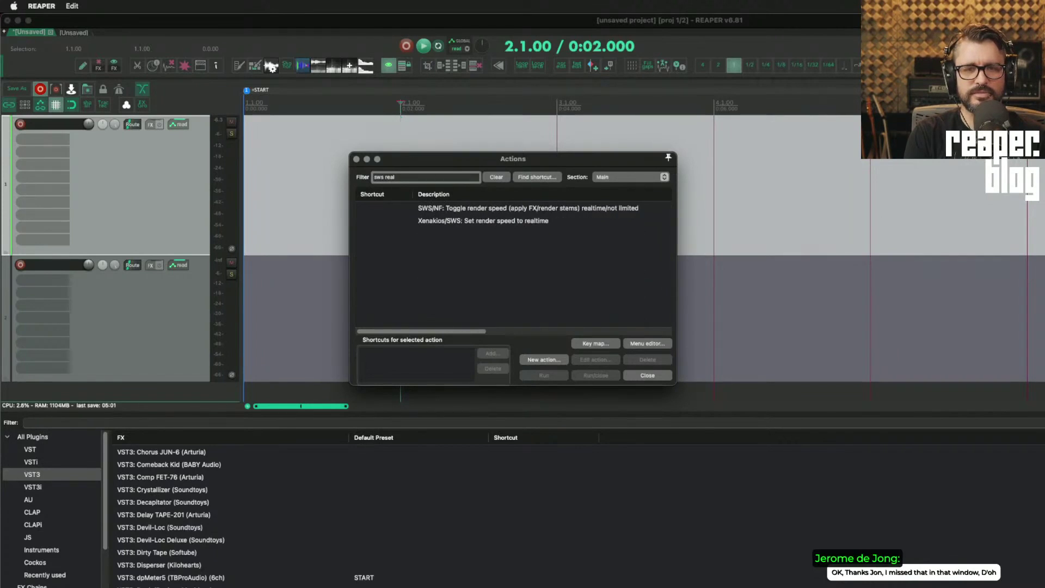
{"action": "left_click", "coordinate": [577, 222]}
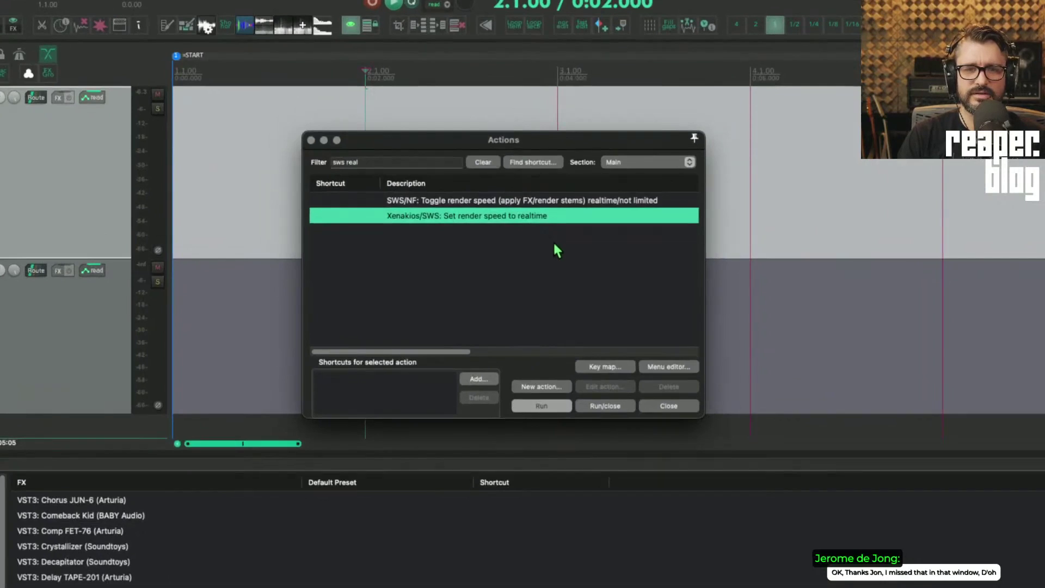
{"action": "left_click", "coordinate": [478, 212]}
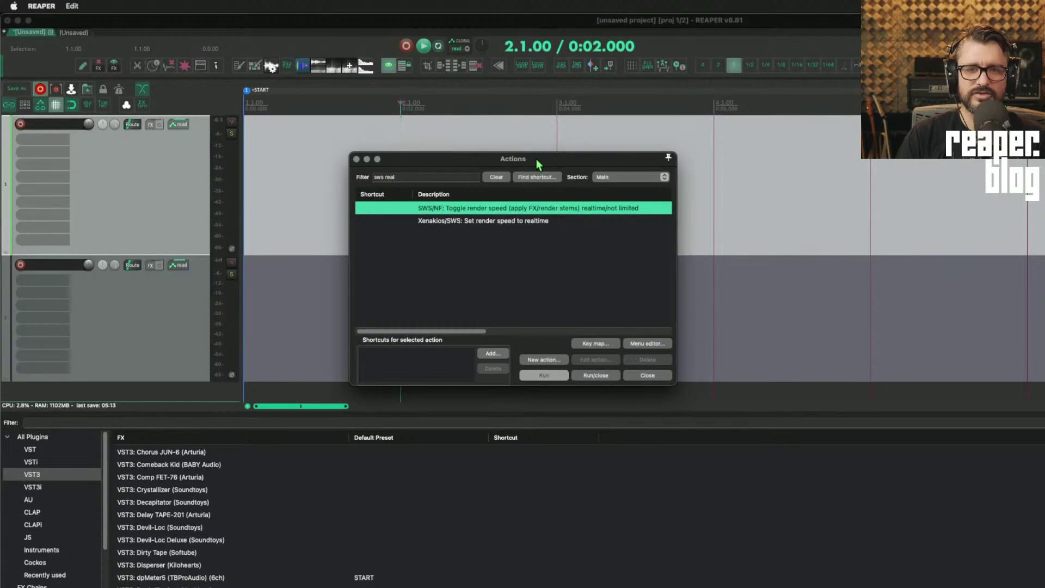
- Move the Actions window clear of the tracks and examine the first track's render and freeze options
{"action": "left_click_drag", "start_coordinate": [537, 159], "coordinate": [747, 238]}
{"action": "left_click", "coordinate": [159, 180]}
{"action": "right_click", "coordinate": [99, 149]}
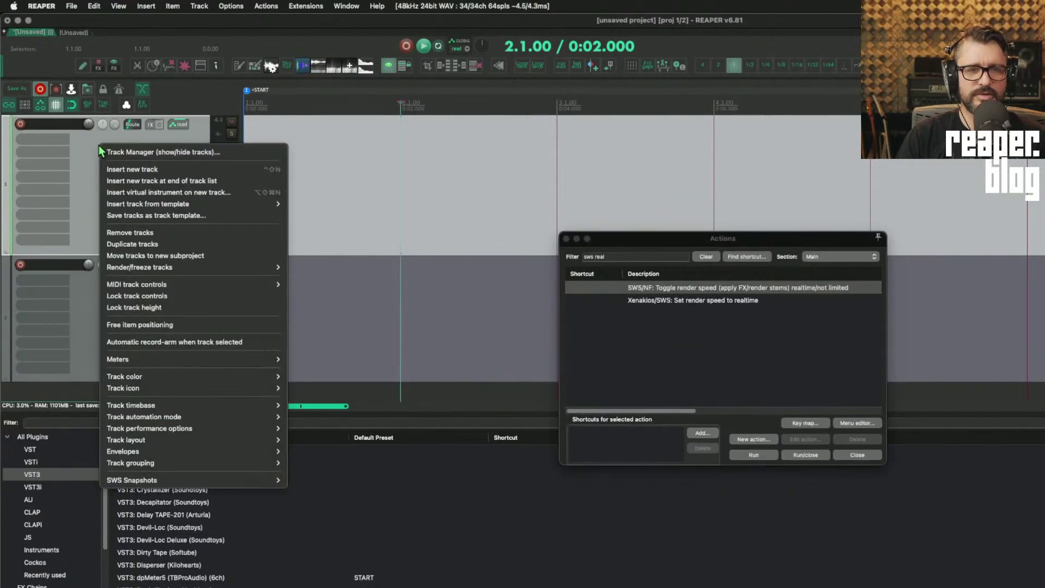
{"action": "mouse_move", "coordinate": [168, 267]}
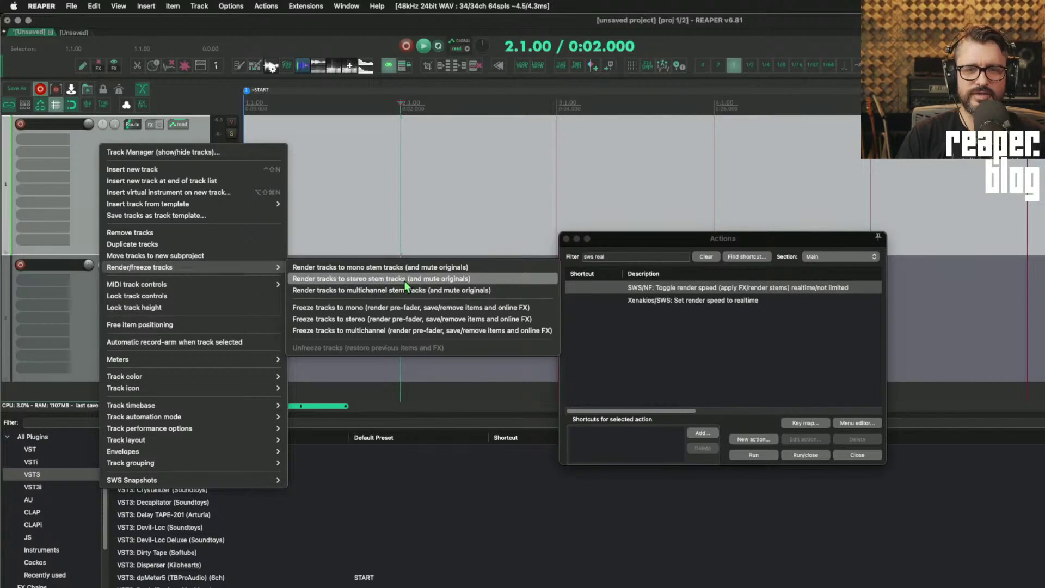
{"action": "left_click", "coordinate": [700, 290]}
- Examine the state and command IDs of the two realtime render speed actions, then clear their selection and move the Actions window down
{"action": "left_click_drag", "start_coordinate": [683, 241], "coordinate": [444, 158]}
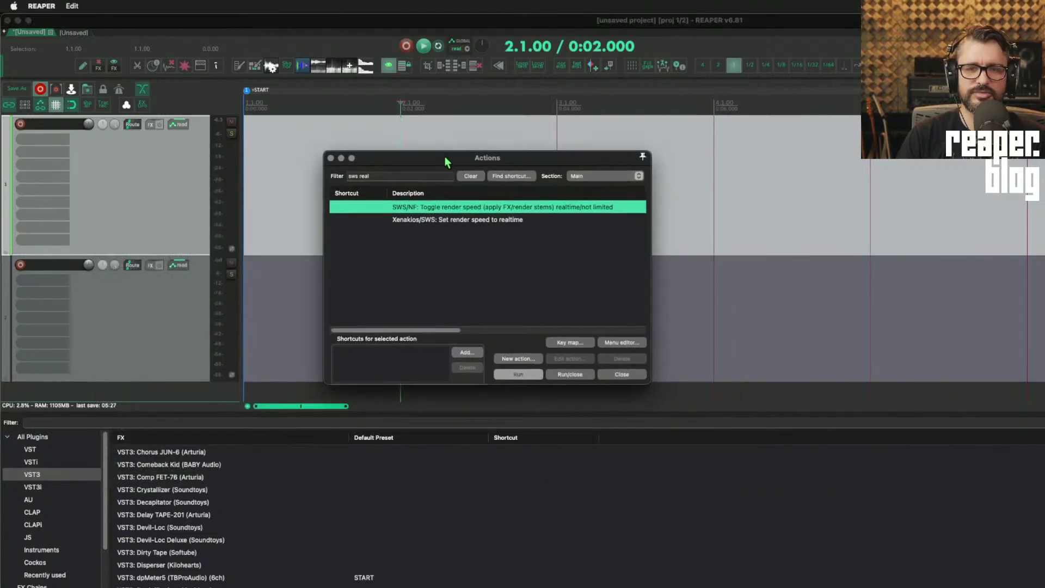
{"action": "left_click", "coordinate": [487, 219], "text": "shift"}
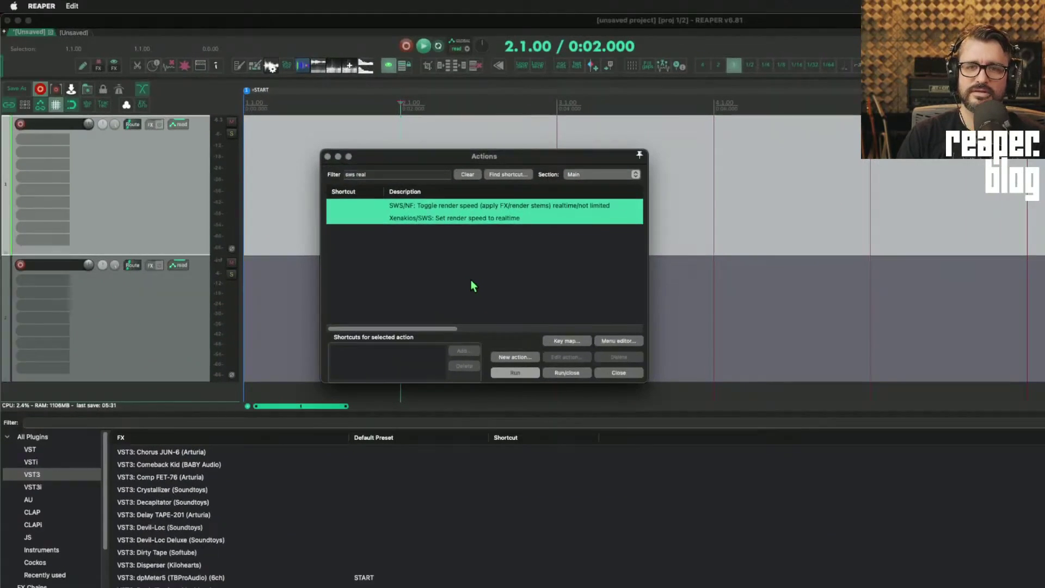
{"action": "left_click_drag", "start_coordinate": [411, 363], "coordinate": [563, 364]}
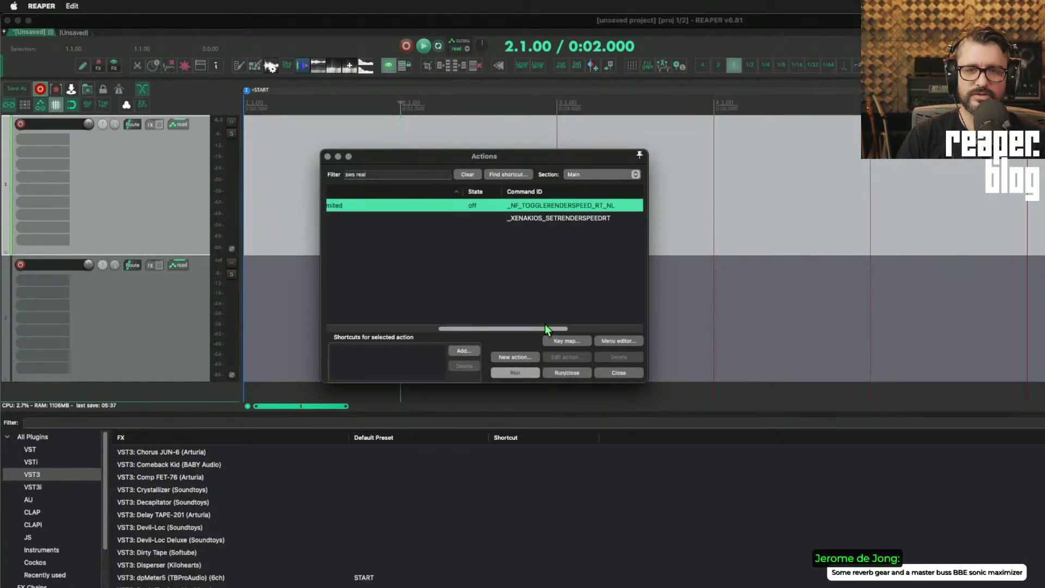
{"action": "left_click_drag", "start_coordinate": [544, 324], "coordinate": [434, 327]}
{"action": "left_click", "coordinate": [456, 273]}
{"action": "left_click", "coordinate": [172, 181]}
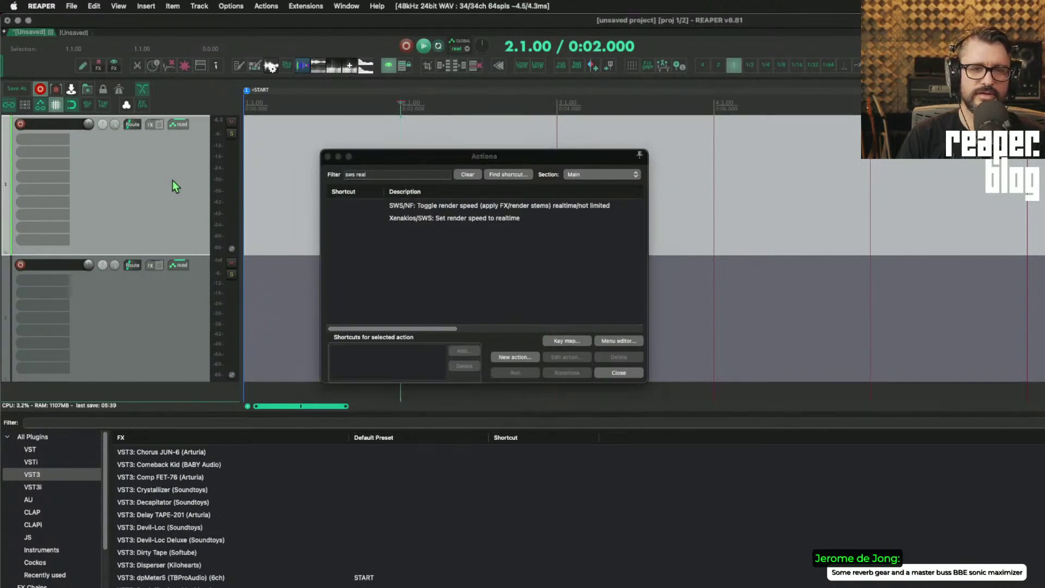
{"action": "left_click_drag", "start_coordinate": [443, 158], "coordinate": [463, 237]}
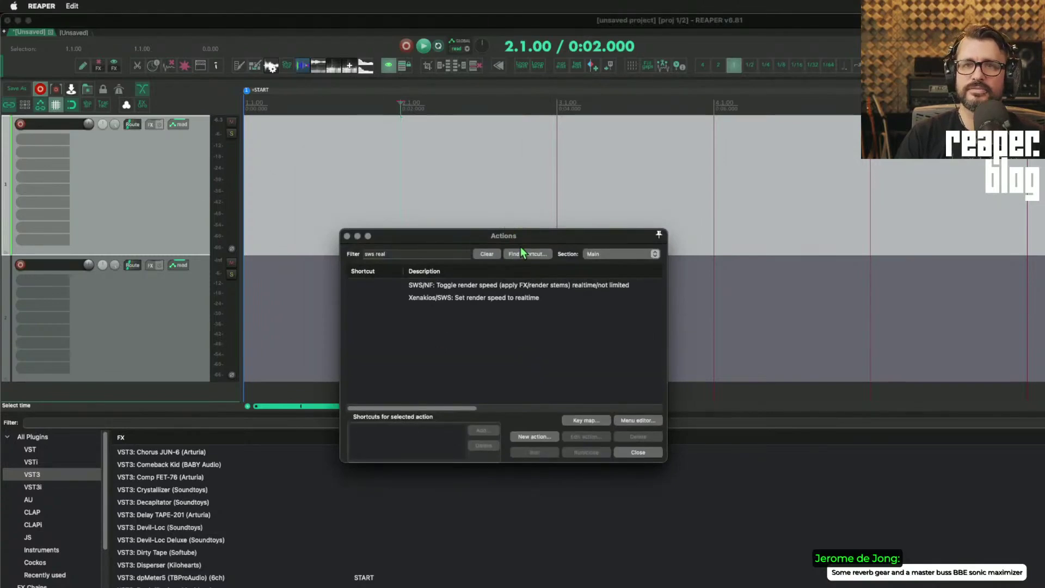
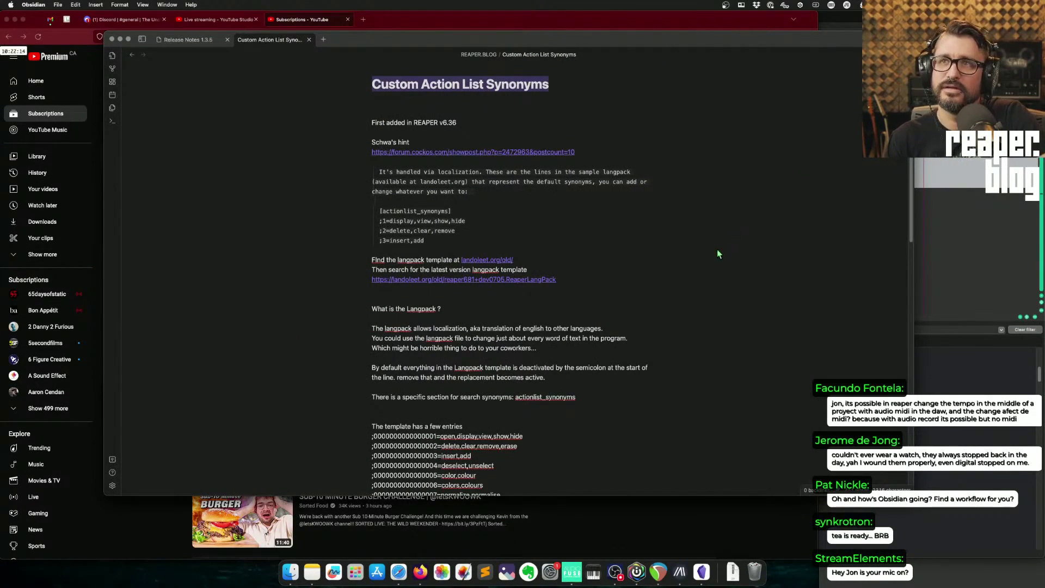
- In Obsidian, read through the Custom Action List Synonyms note, including the langpack explanation, template entries and added synonyms
{"action": "scroll", "coordinate": [654, 289], "scroll_direction": "down", "scroll_amount": 15}
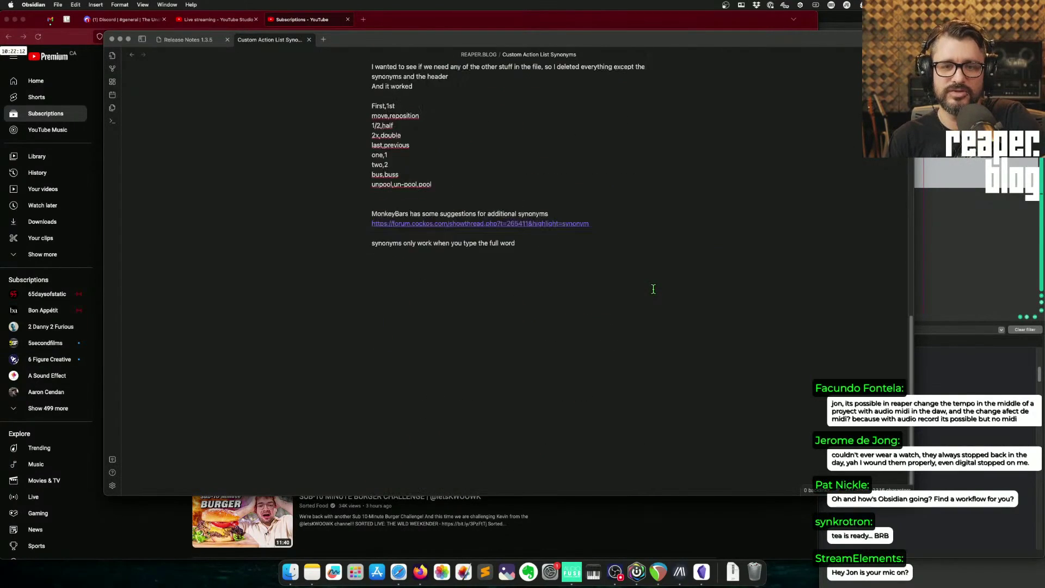
{"action": "scroll", "coordinate": [654, 289], "scroll_direction": "up", "scroll_amount": 15}
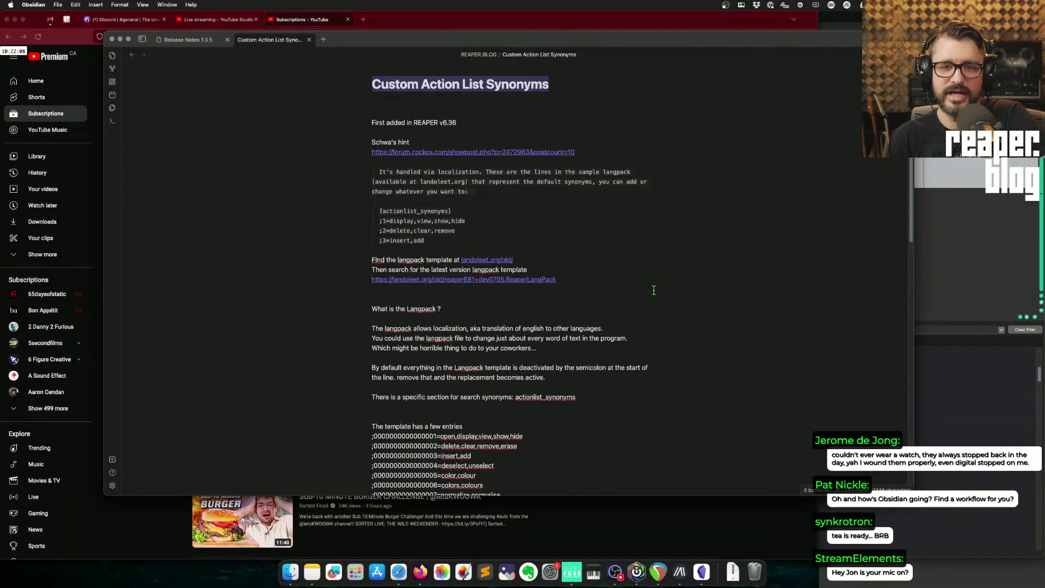
{"action": "scroll", "coordinate": [654, 290], "scroll_direction": "down", "scroll_amount": 5}
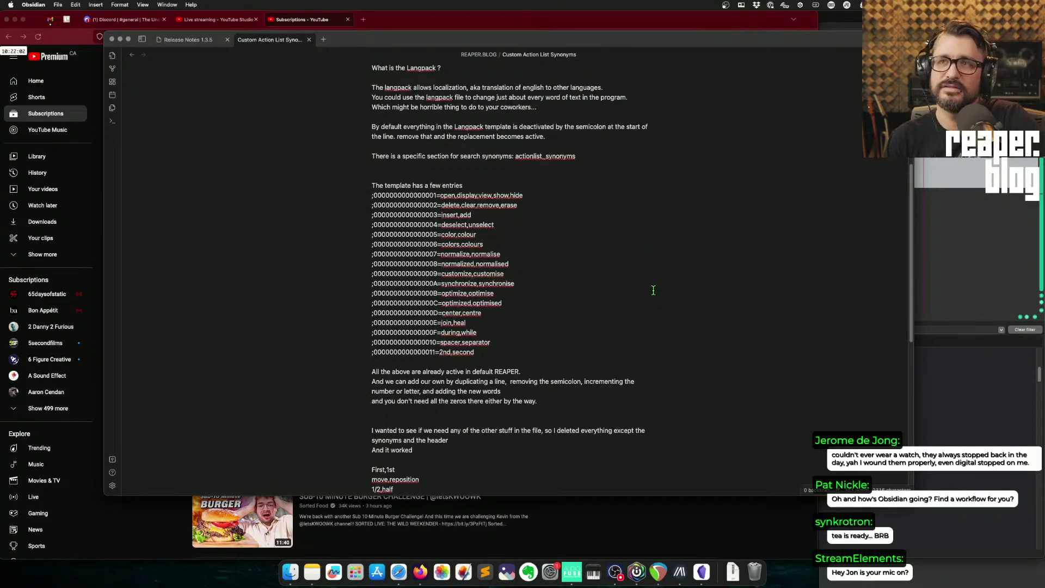
{"action": "scroll", "coordinate": [654, 291], "scroll_direction": "down", "scroll_amount": 1}
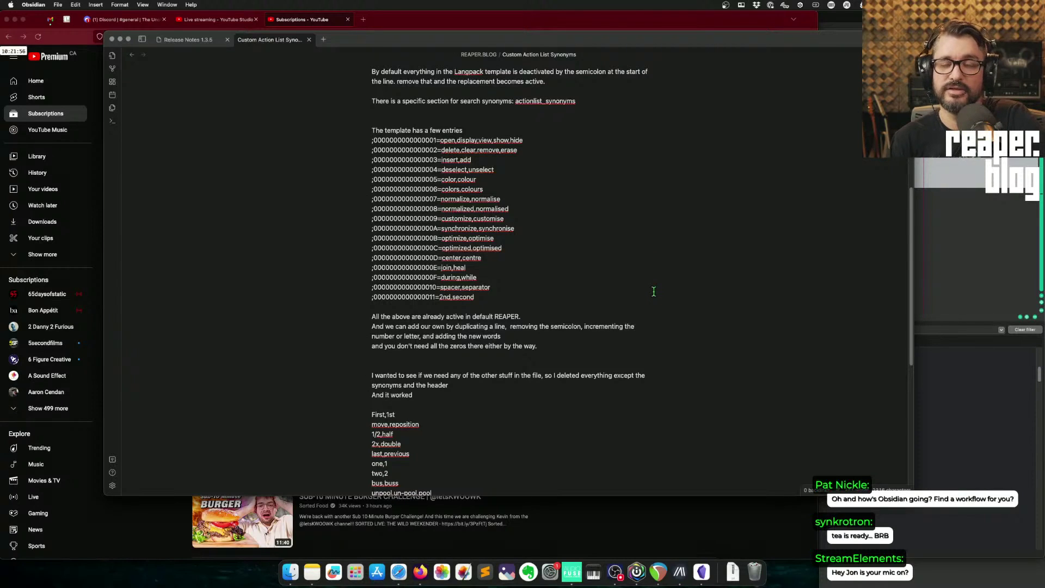
{"action": "scroll", "coordinate": [654, 291], "scroll_direction": "down", "scroll_amount": 3}
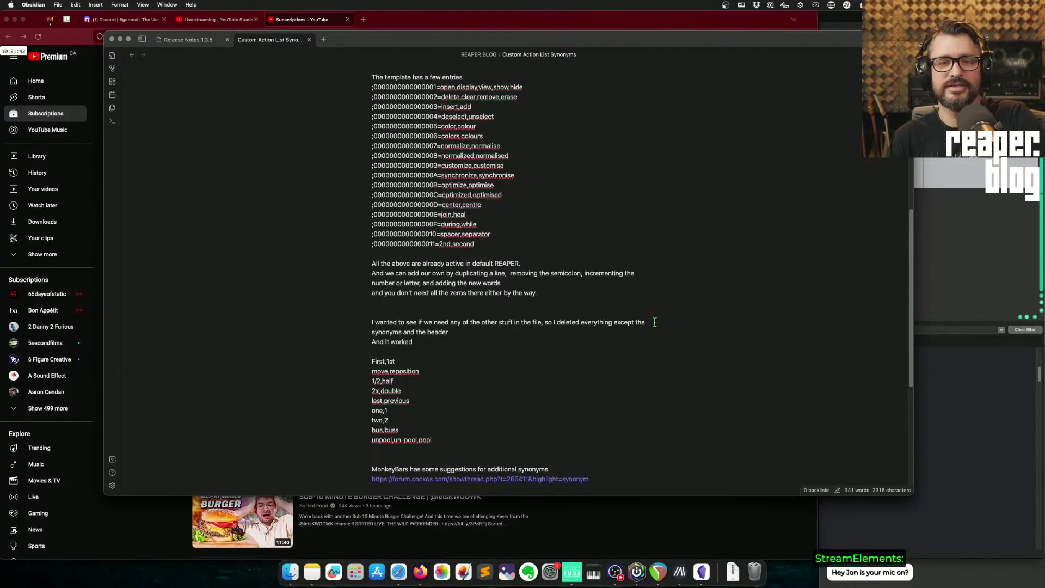
{"action": "scroll", "coordinate": [655, 322], "scroll_direction": "down", "scroll_amount": 5}
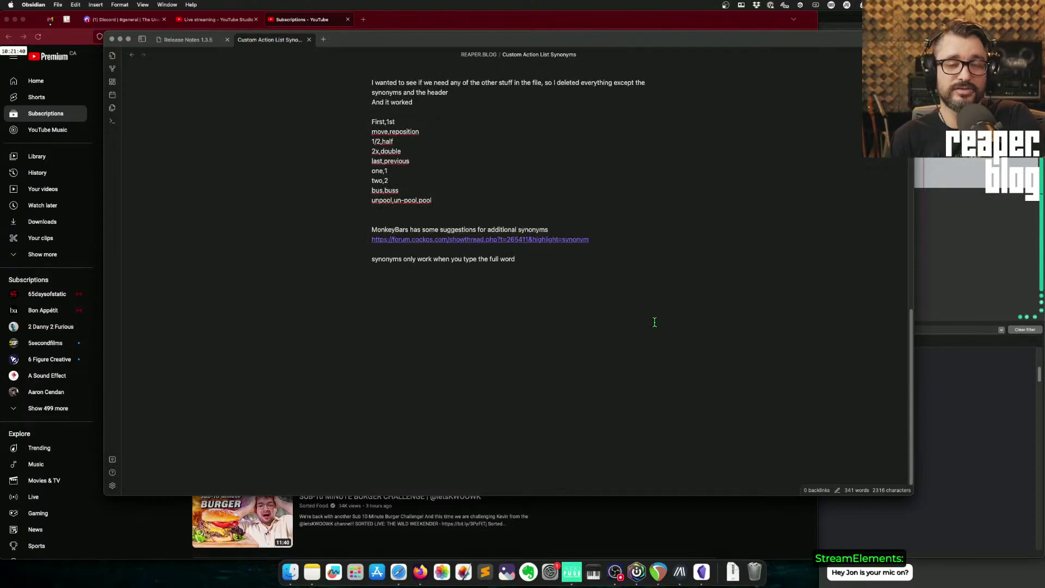
{"action": "scroll", "coordinate": [655, 321], "scroll_direction": "up", "scroll_amount": 10}
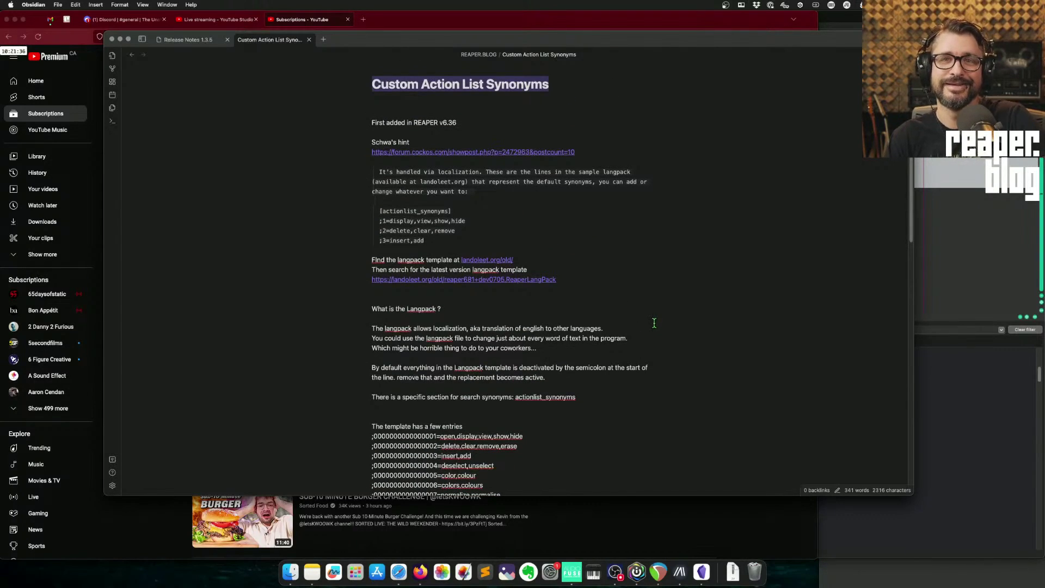
{"action": "scroll", "coordinate": [688, 312], "scroll_direction": "down", "scroll_amount": 1}
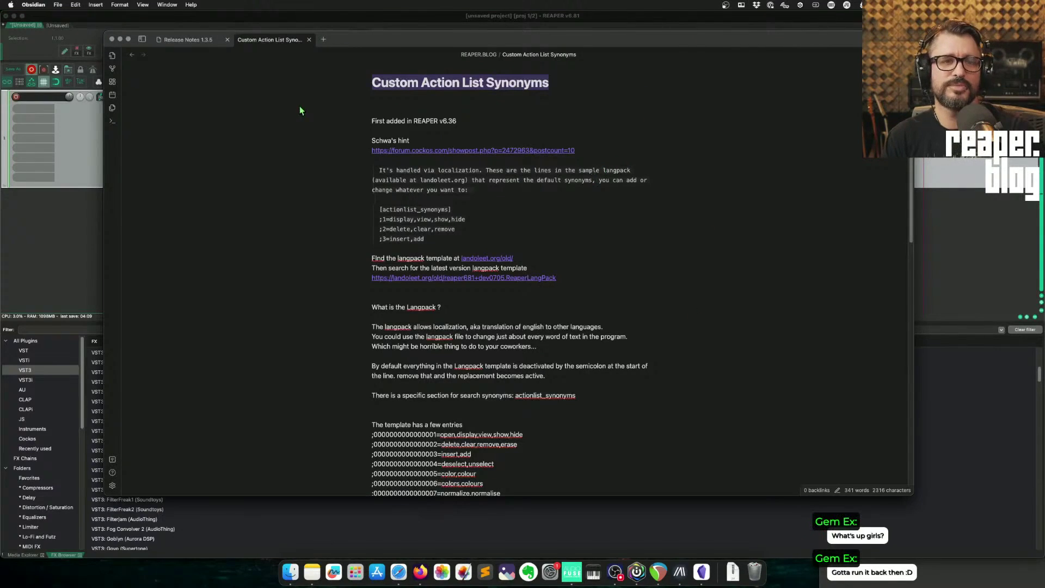
{"action": "scroll", "coordinate": [586, 283], "scroll_direction": "down", "scroll_amount": 2}
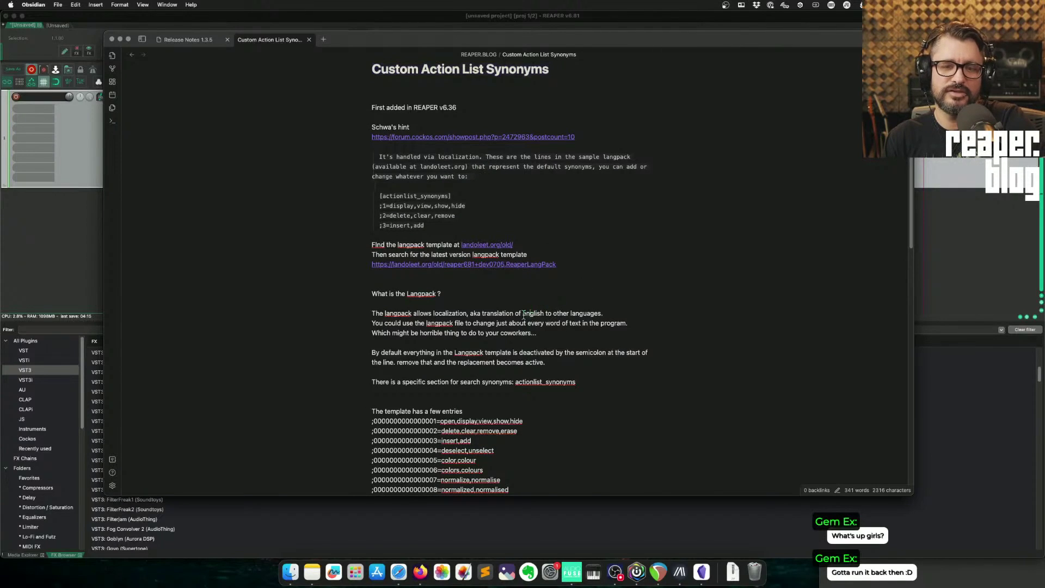
{"action": "scroll", "coordinate": [471, 342], "scroll_direction": "down", "scroll_amount": 2}
{"action": "scroll", "coordinate": [470, 342], "scroll_direction": "down", "scroll_amount": 5}
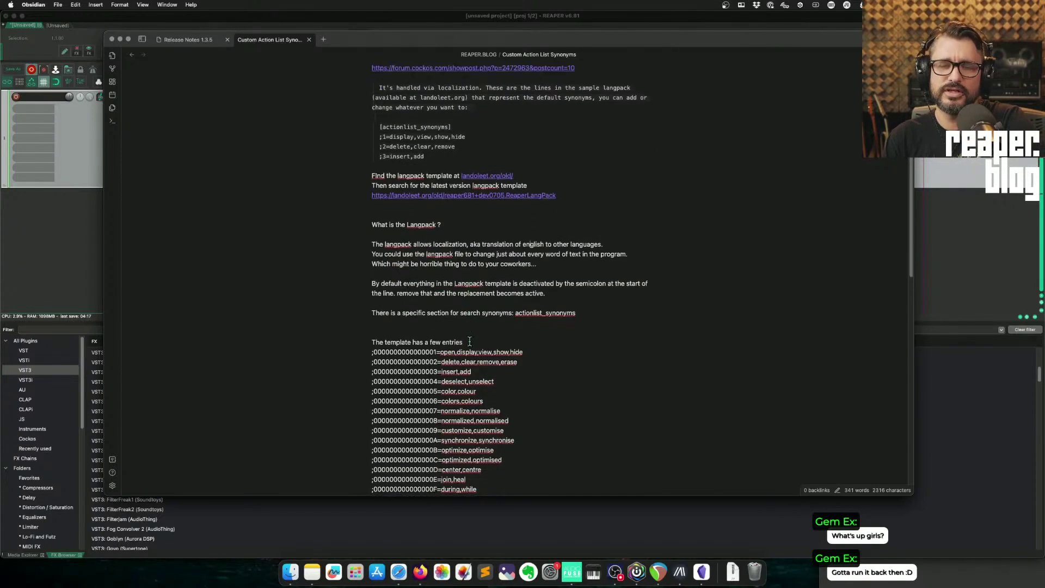
- Apply a red highlight to the "What is the Langpack ?" heading in the note
{"action": "triple_click", "coordinate": [422, 214]}
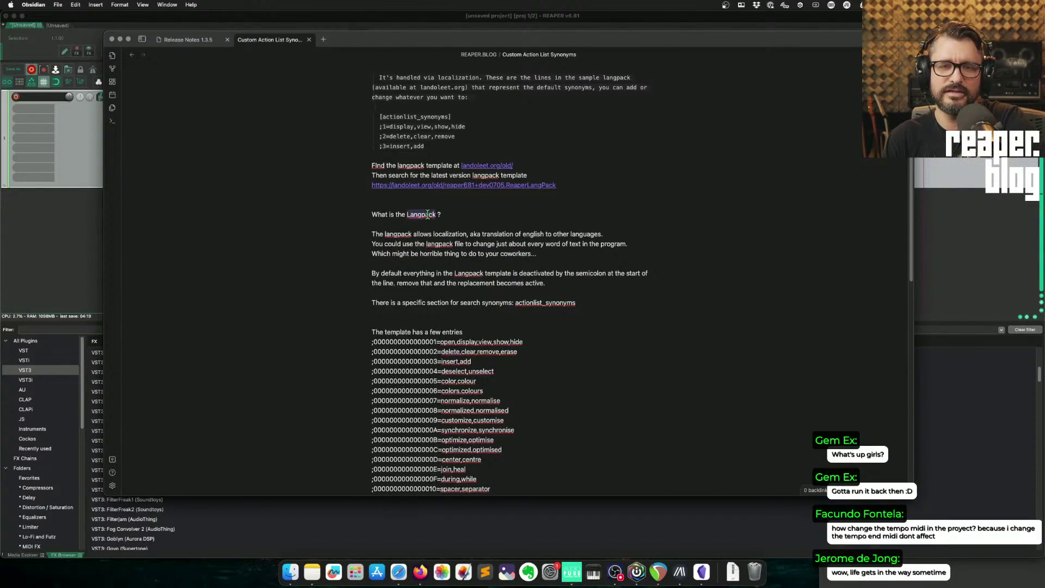
{"action": "right_click", "coordinate": [429, 214]}
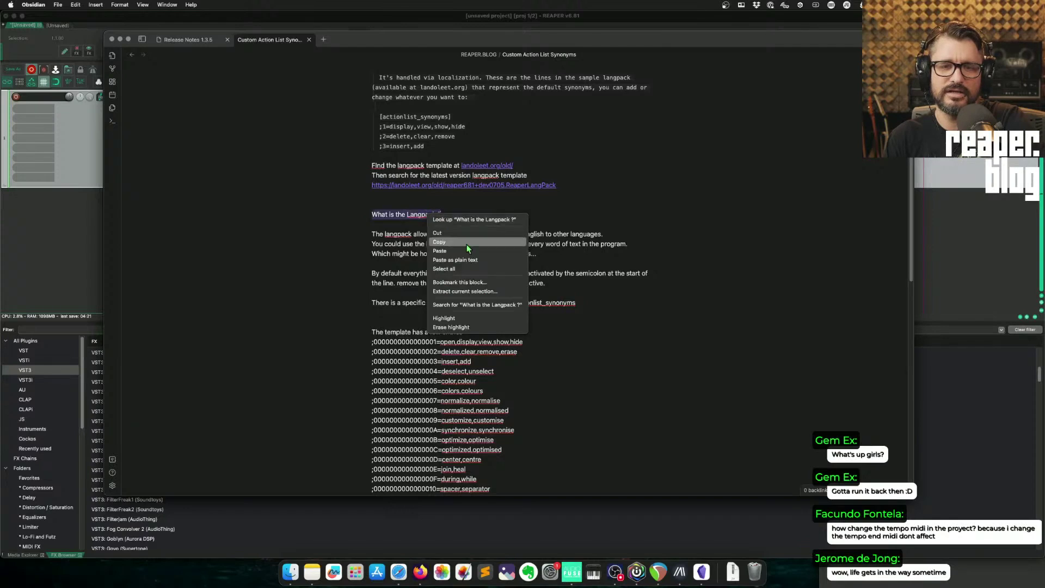
{"action": "left_click", "coordinate": [588, 223]}
{"action": "right_click", "coordinate": [413, 215]}
{"action": "left_click", "coordinate": [485, 320]}
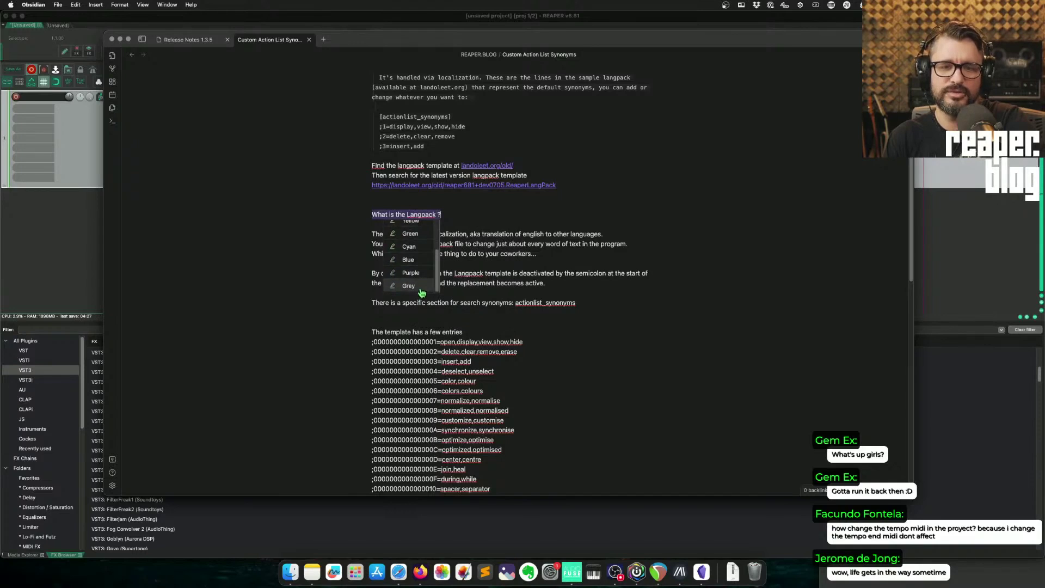
{"action": "scroll", "coordinate": [425, 234], "scroll_direction": "up", "scroll_amount": 2}
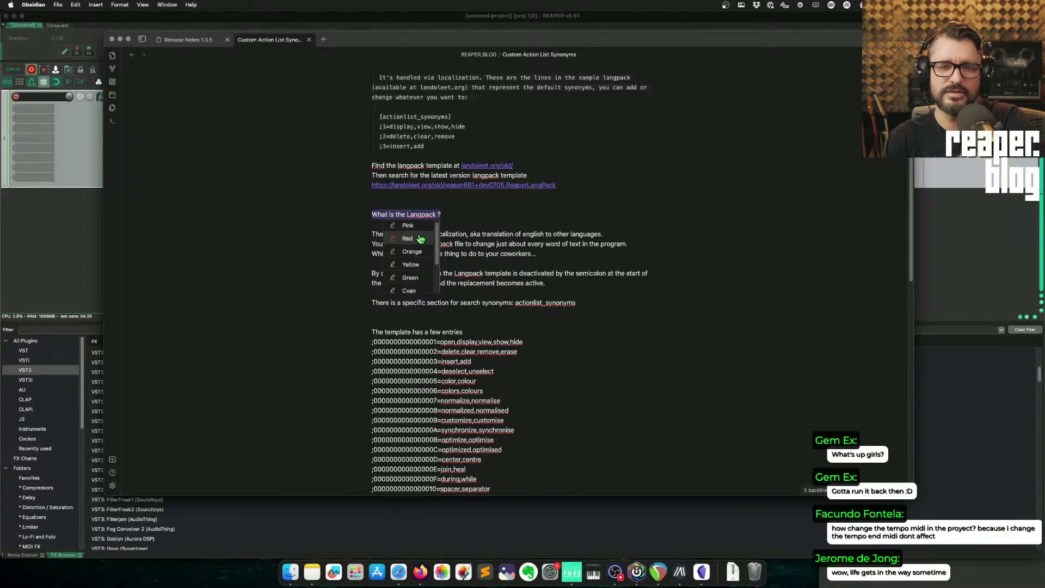
{"action": "left_click", "coordinate": [424, 231]}
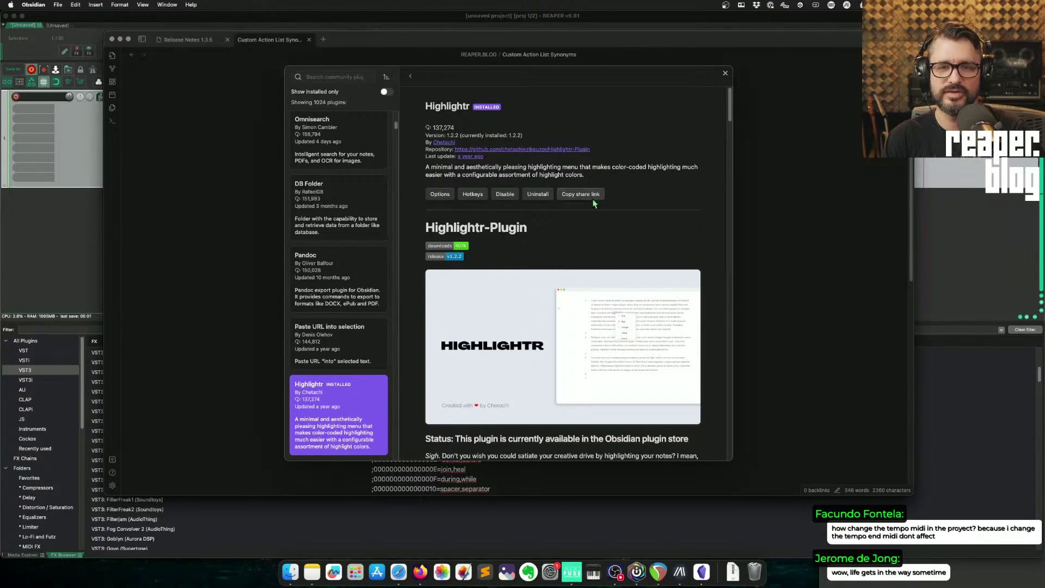
- Examine the Highlightr plugin's description page and the community plugin catalogue, then return to the installed plugins settings
{"action": "scroll", "coordinate": [597, 264], "scroll_direction": "down", "scroll_amount": 3}
{"action": "scroll", "coordinate": [597, 264], "scroll_direction": "down", "scroll_amount": 10}
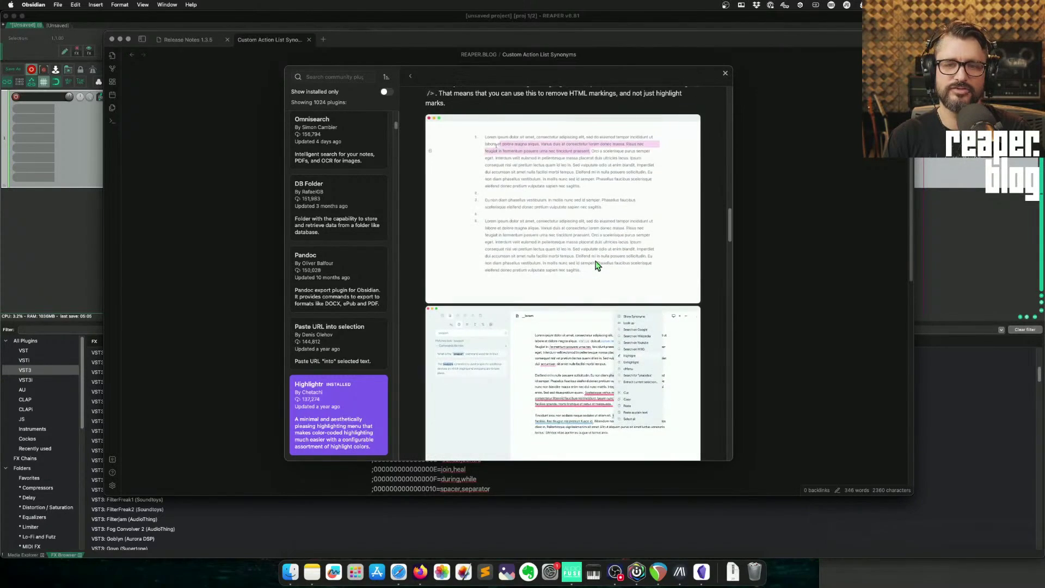
{"action": "scroll", "coordinate": [685, 262], "scroll_direction": "up", "scroll_amount": 10}
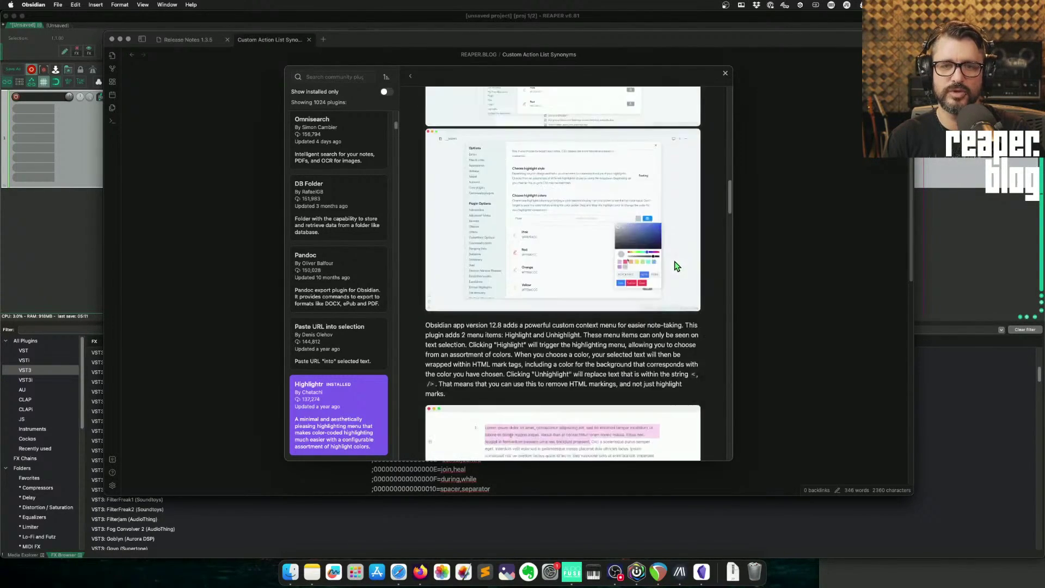
{"action": "left_click", "coordinate": [411, 75]}
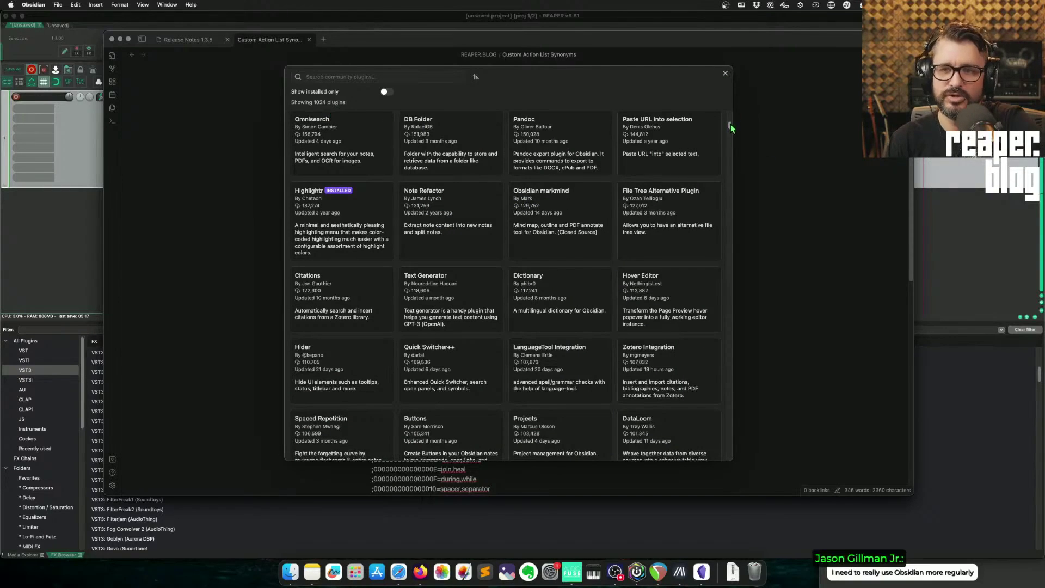
{"action": "left_click_drag", "start_coordinate": [731, 129], "coordinate": [751, 86]}
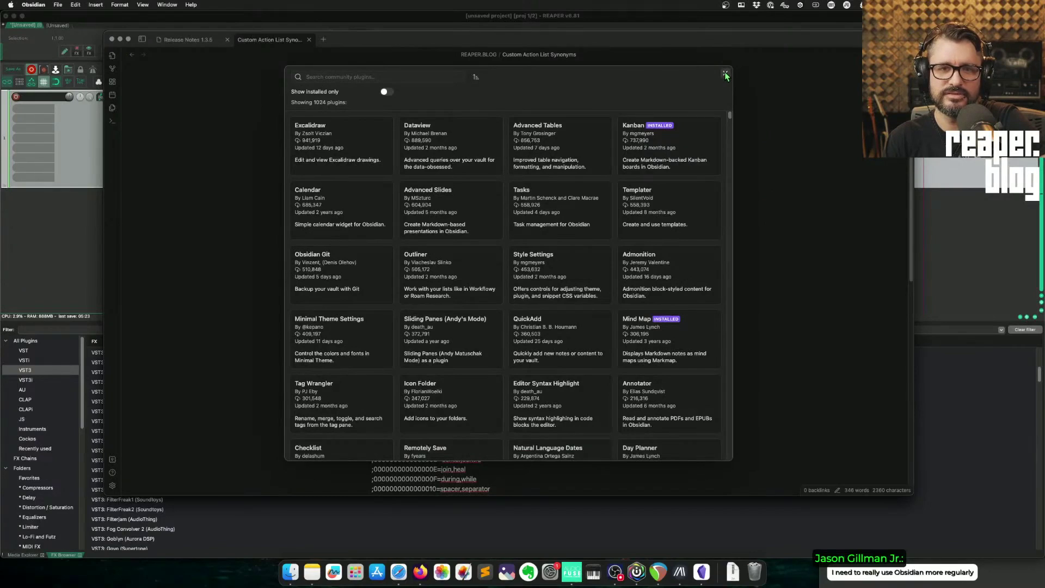
{"action": "left_click", "coordinate": [725, 74]}
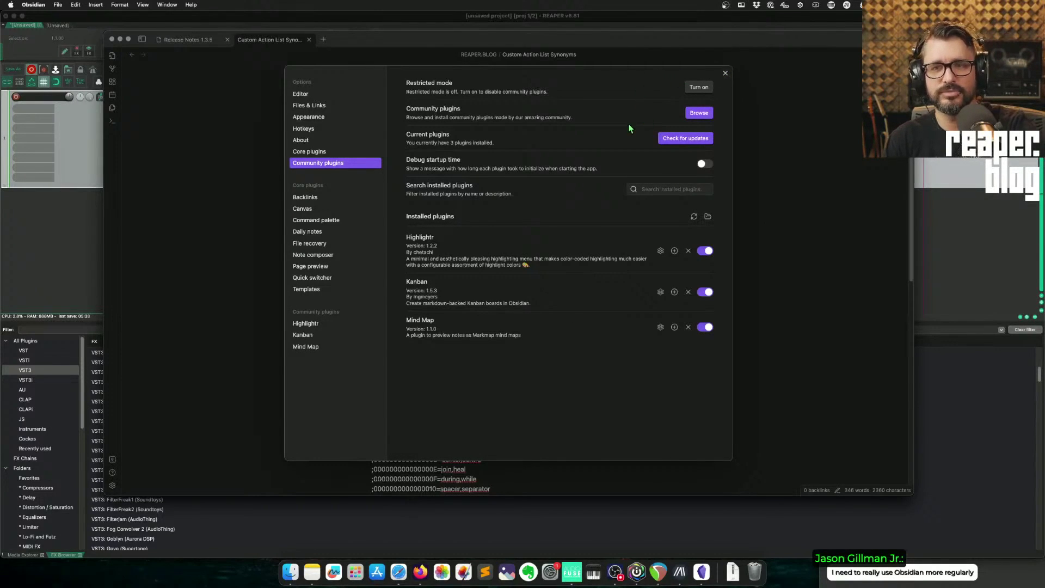
- Try the Light base color scheme in the appearance settings and restore Dark
{"action": "left_click", "coordinate": [354, 116]}
{"action": "left_click", "coordinate": [671, 87]}
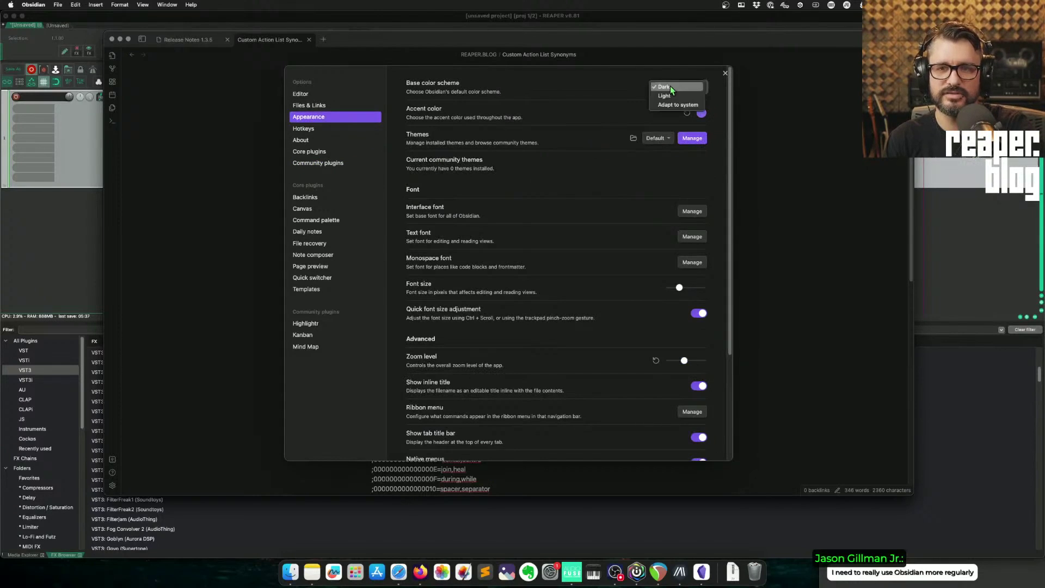
{"action": "left_click", "coordinate": [679, 95]}
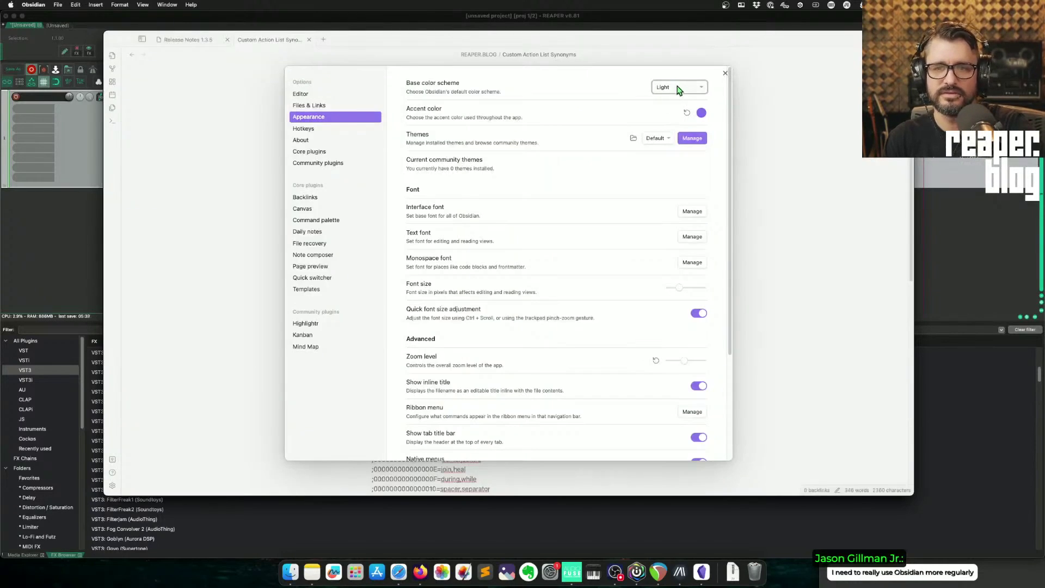
{"action": "left_click", "coordinate": [678, 90]}
{"action": "left_click", "coordinate": [675, 79]}
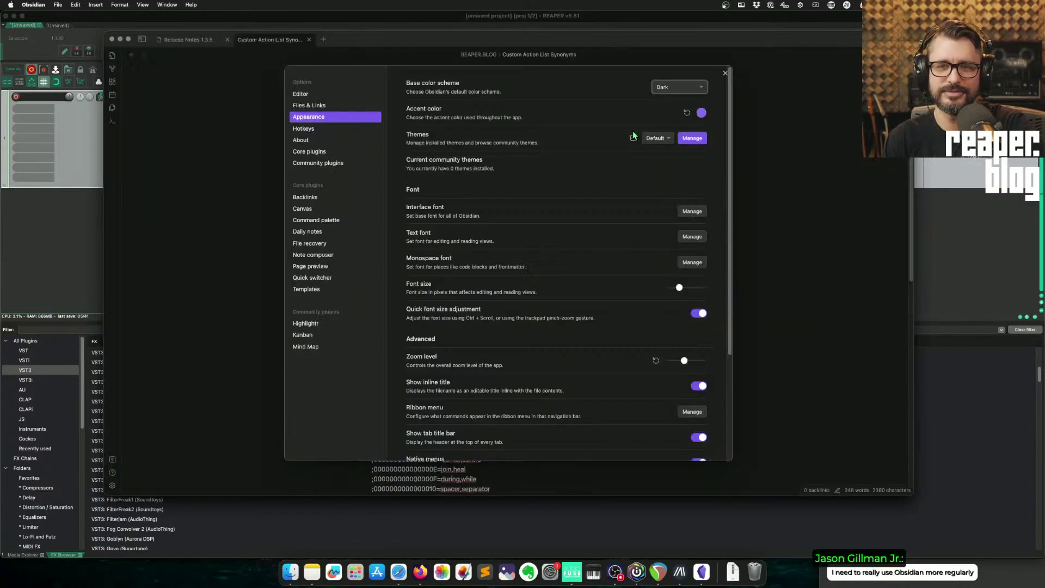
- Examine the accent color picker without changing the color, then close the settings
{"action": "left_click", "coordinate": [702, 113]}
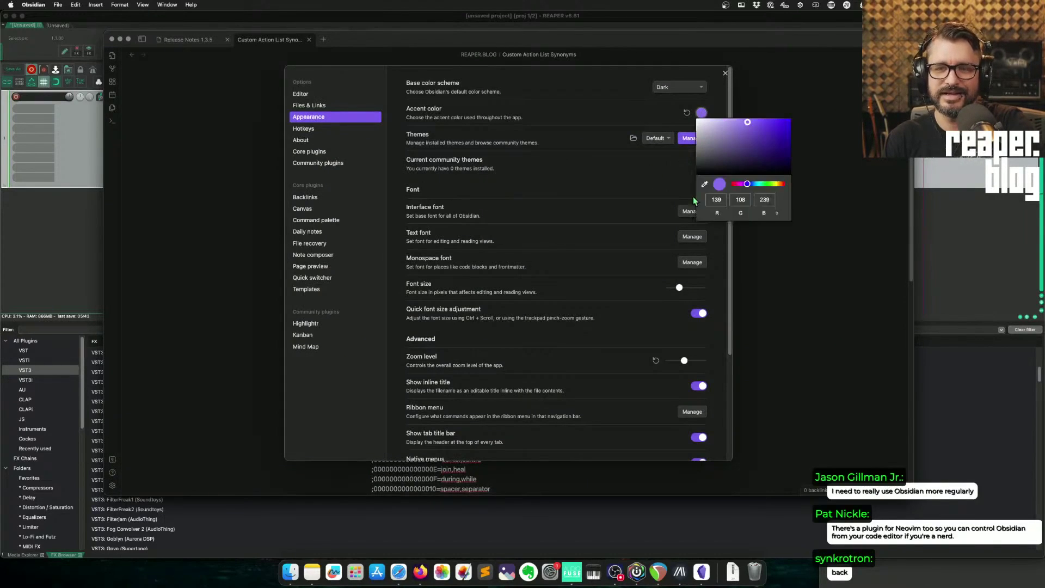
{"action": "left_click", "coordinate": [614, 115]}
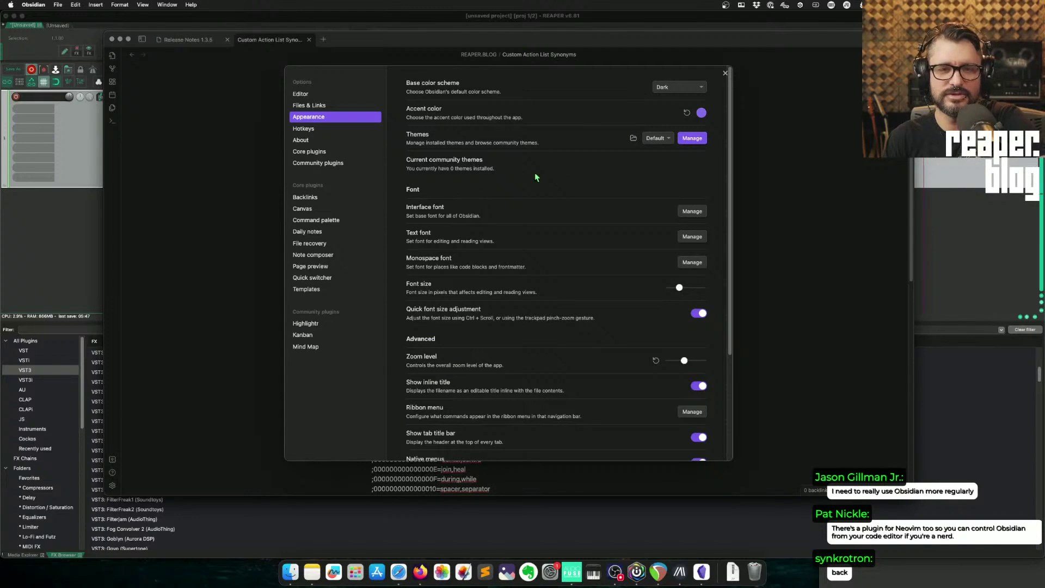
{"action": "left_click", "coordinate": [725, 73]}
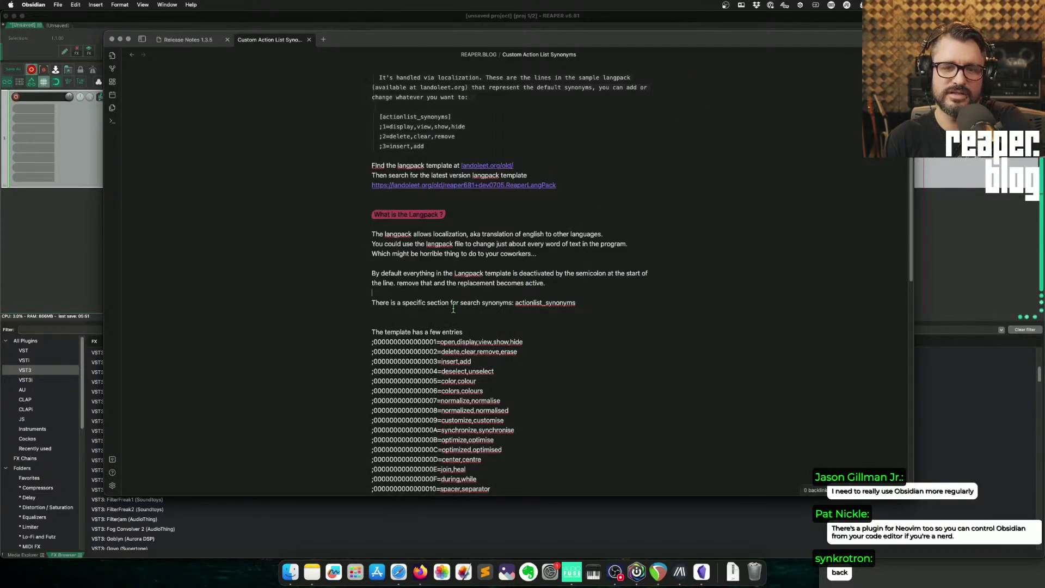
{"action": "left_click_drag", "start_coordinate": [387, 235], "coordinate": [440, 303]}
{"action": "left_click", "coordinate": [436, 296]}
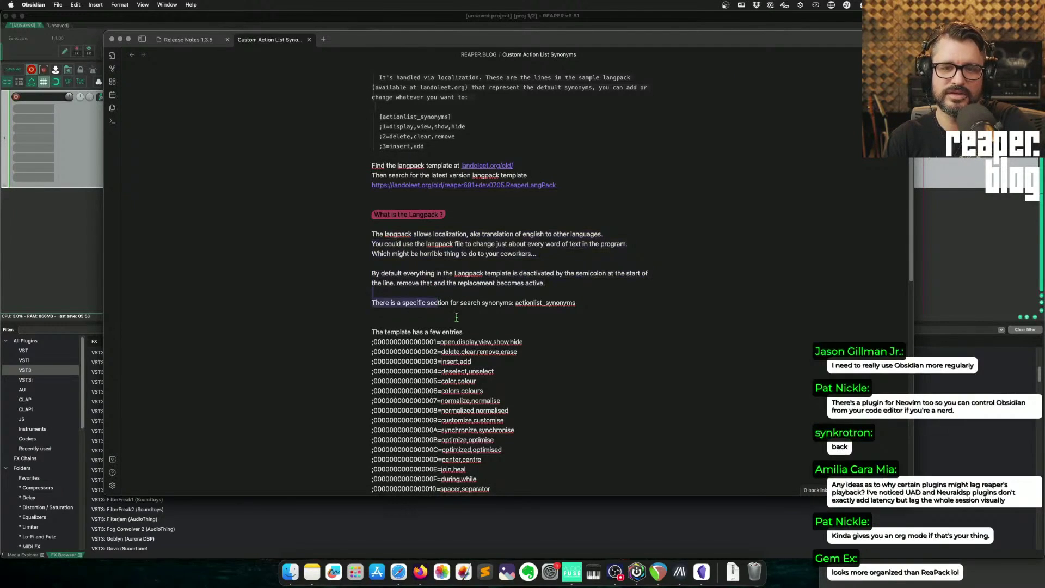
{"action": "left_click", "coordinate": [457, 321]}
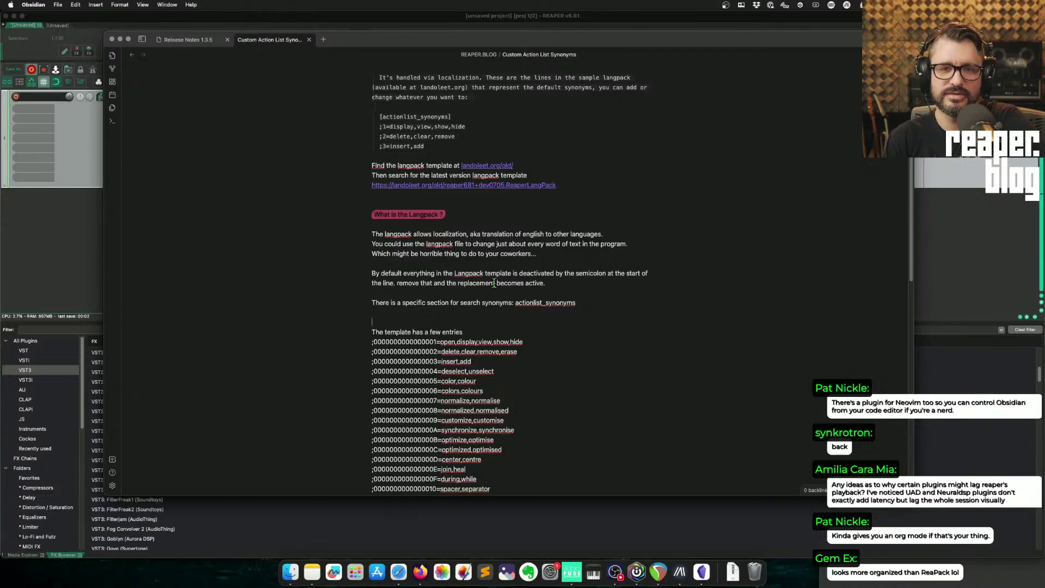
{"action": "left_click_drag", "start_coordinate": [579, 302], "coordinate": [352, 242]}
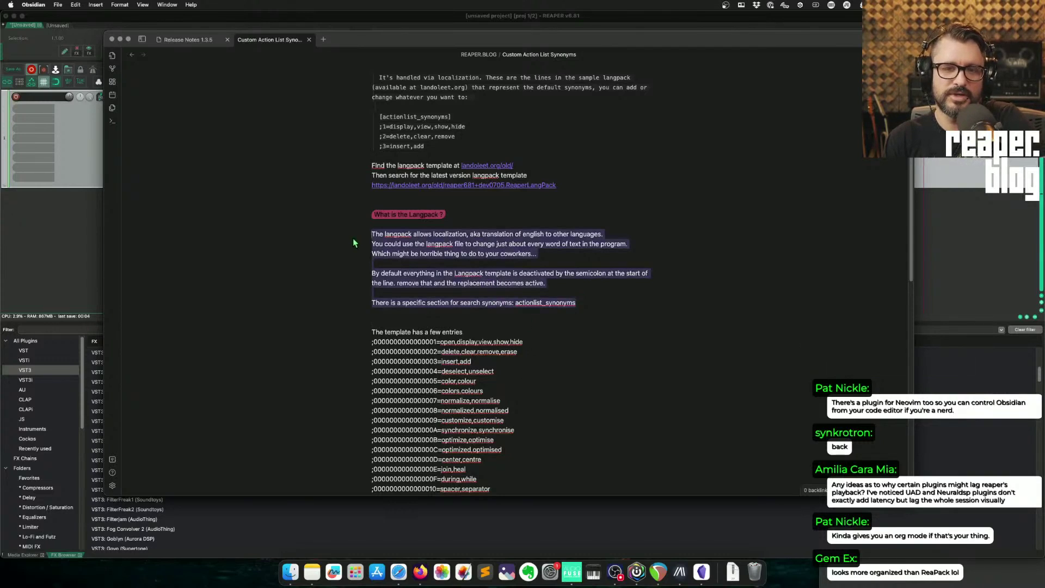
{"action": "left_click", "coordinate": [404, 238]}
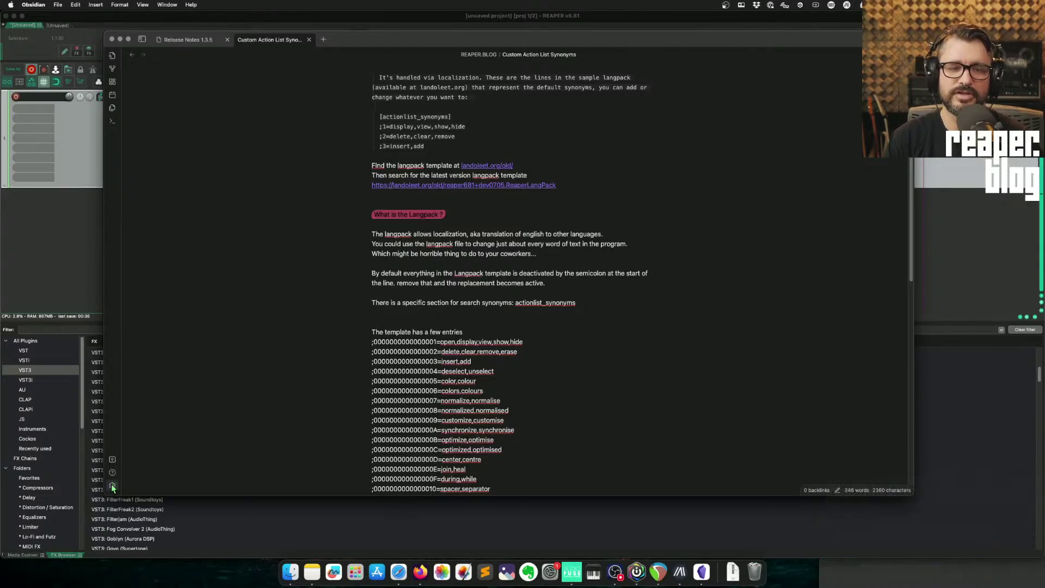
- Check the installed community plugins for updates and examine the Tasks plugin's description page in the plugin catalogue
{"action": "key", "text": "super+comma"}
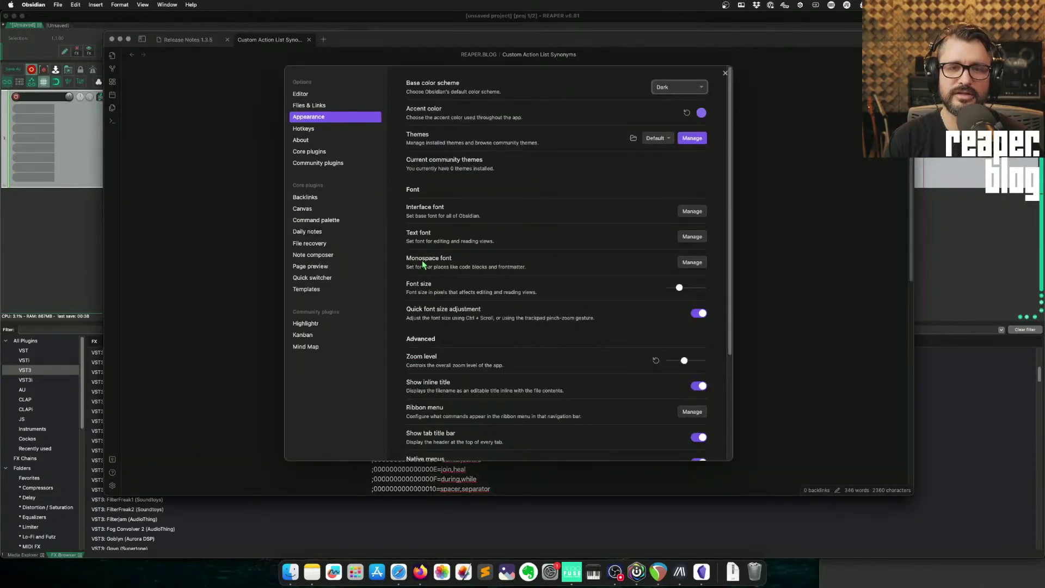
{"action": "left_click", "coordinate": [325, 163]}
{"action": "left_click", "coordinate": [692, 139]}
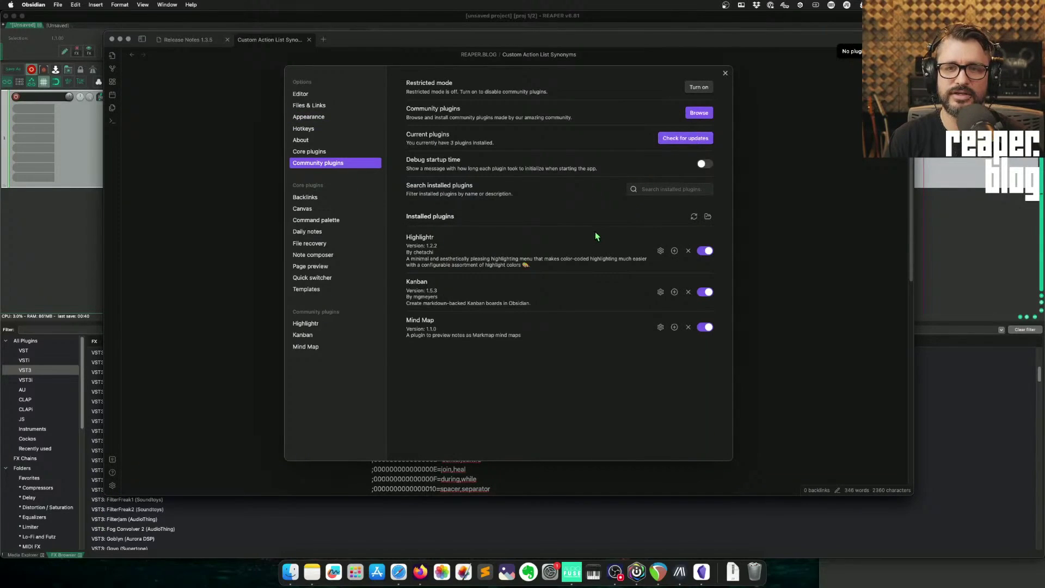
{"action": "left_click", "coordinate": [699, 113]}
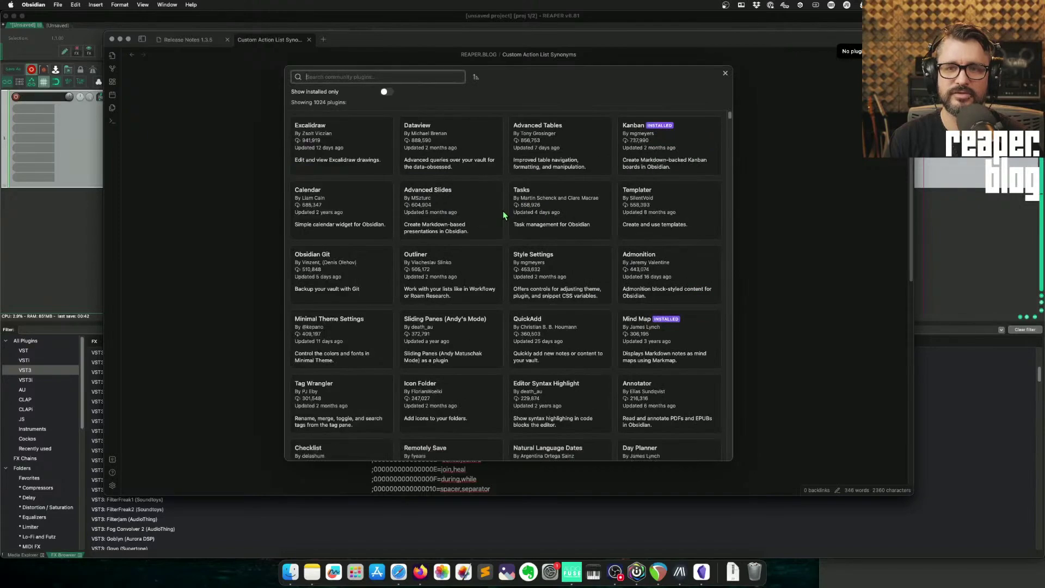
{"action": "left_click", "coordinate": [566, 213]}
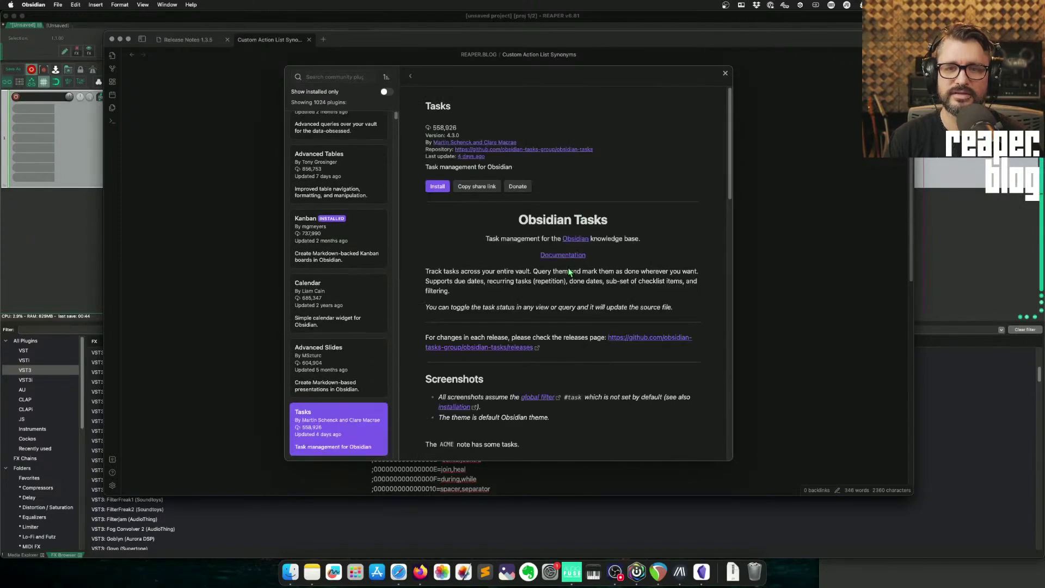
{"action": "scroll", "coordinate": [610, 278], "scroll_direction": "down", "scroll_amount": 8}
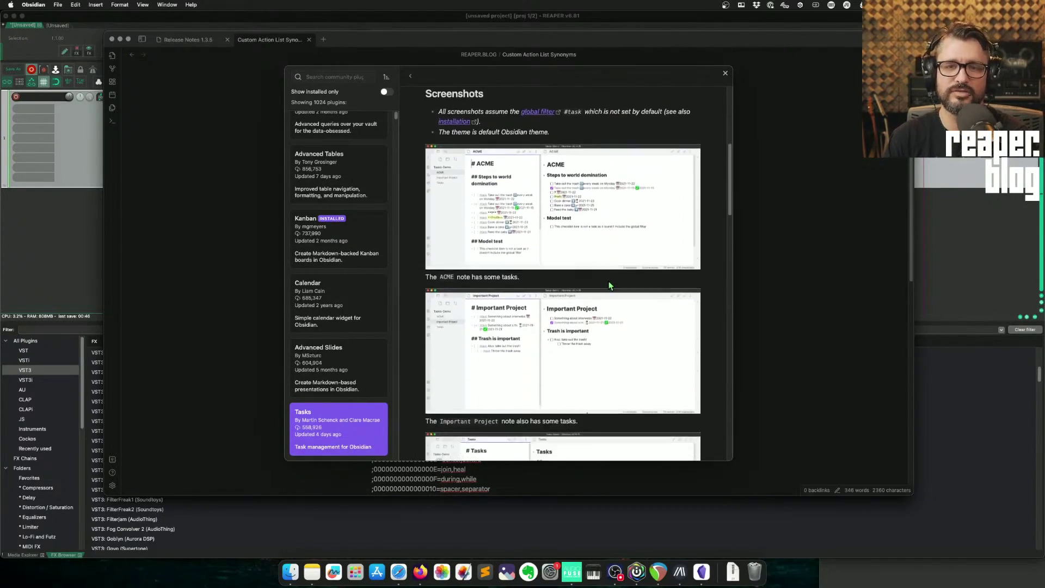
{"action": "scroll", "coordinate": [656, 322], "scroll_direction": "down", "scroll_amount": 20}
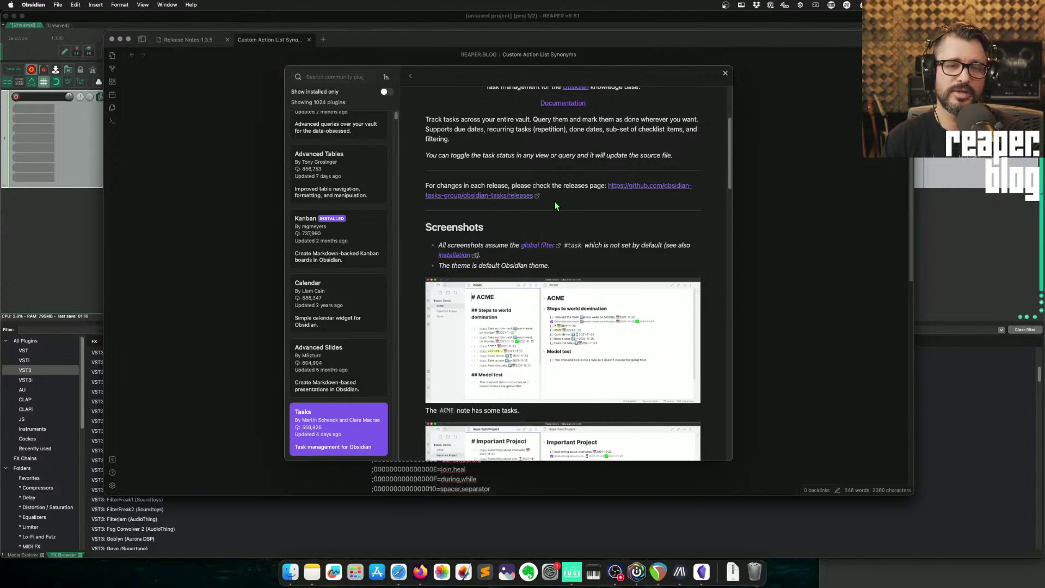
{"action": "scroll", "coordinate": [553, 226], "scroll_direction": "down", "scroll_amount": 3}
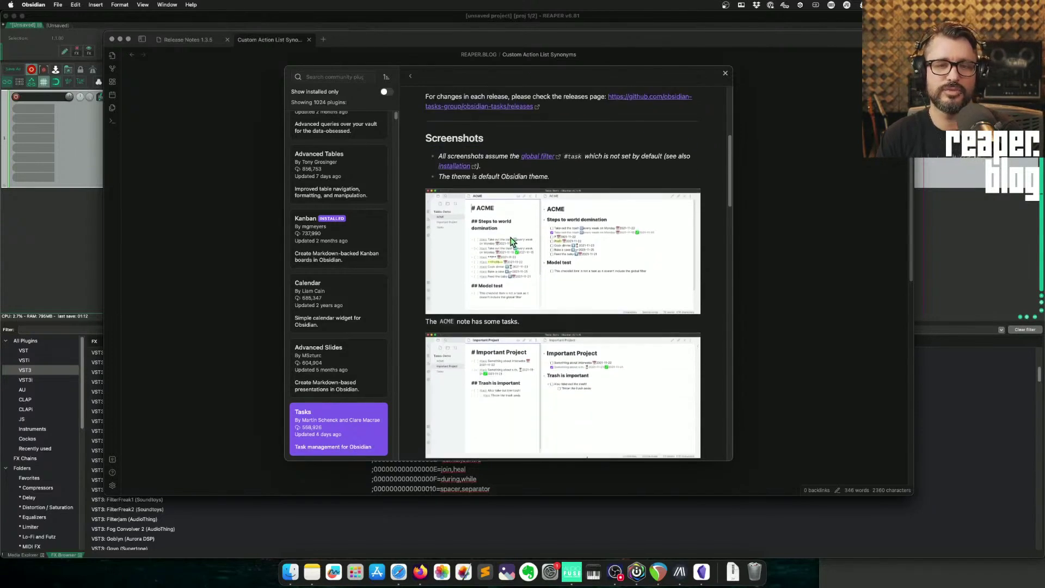
- Examine the Calendar plugin's usage, features and settings descriptions in the community plugin catalogue
{"action": "left_click", "coordinate": [349, 305]}
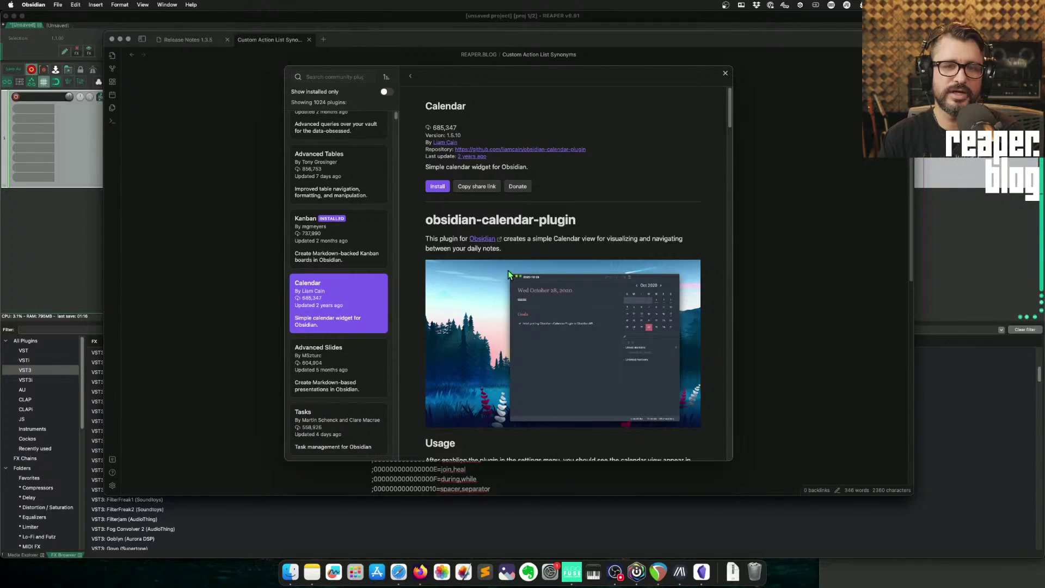
{"action": "scroll", "coordinate": [547, 288], "scroll_direction": "down", "scroll_amount": 5}
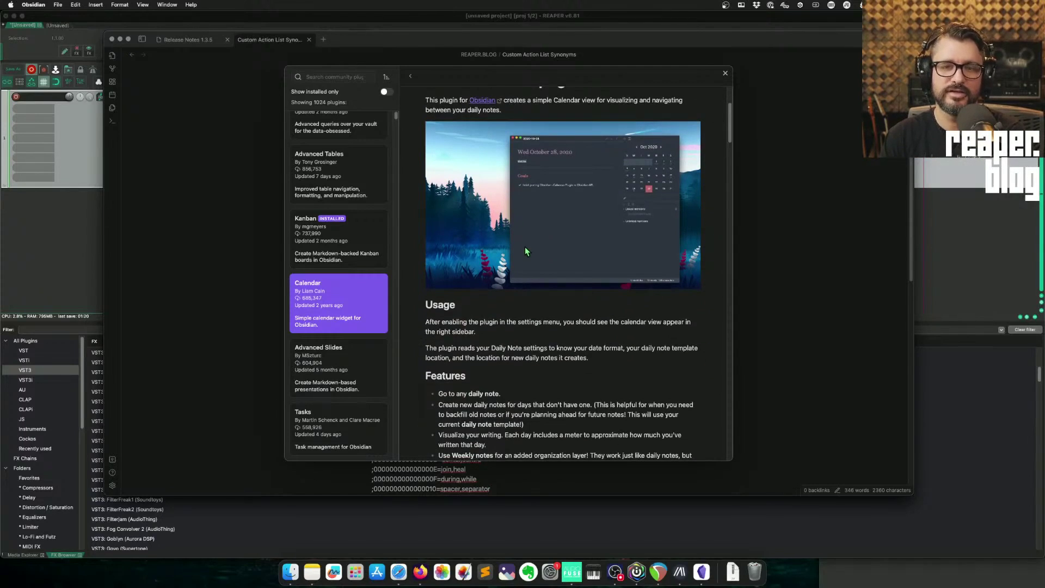
{"action": "scroll", "coordinate": [525, 247], "scroll_direction": "down", "scroll_amount": 8}
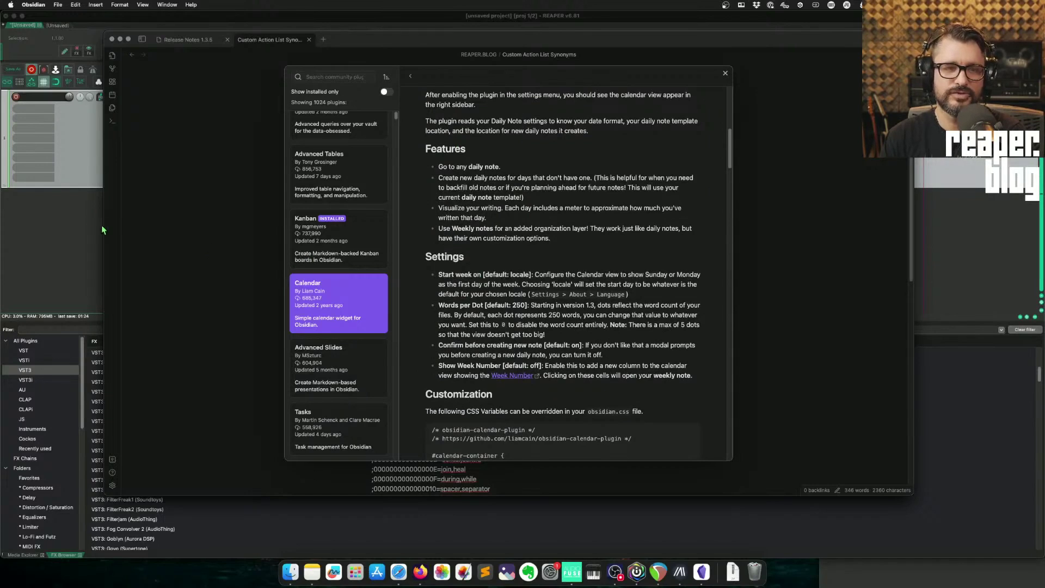
- Switch to REAPER, filter the action list by "scrip", and view the source code of BirdBird's script for adding a track to the root folder
{"action": "left_click", "coordinate": [80, 220]}
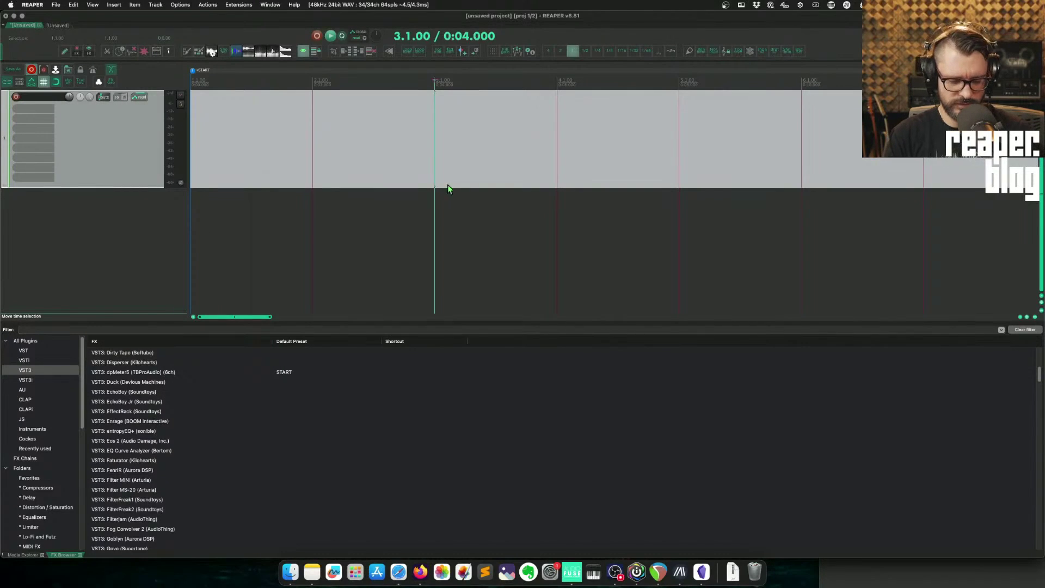
{"action": "key", "text": "shift+slash"}
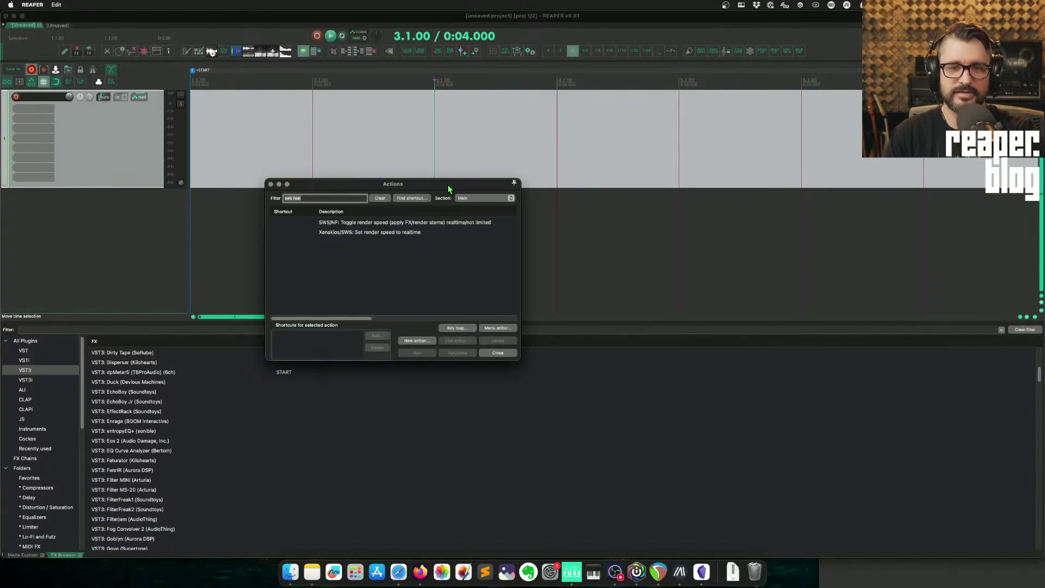
{"action": "left_click", "coordinate": [380, 198]}
{"action": "scroll", "coordinate": [369, 279], "scroll_direction": "down", "scroll_amount": 20}
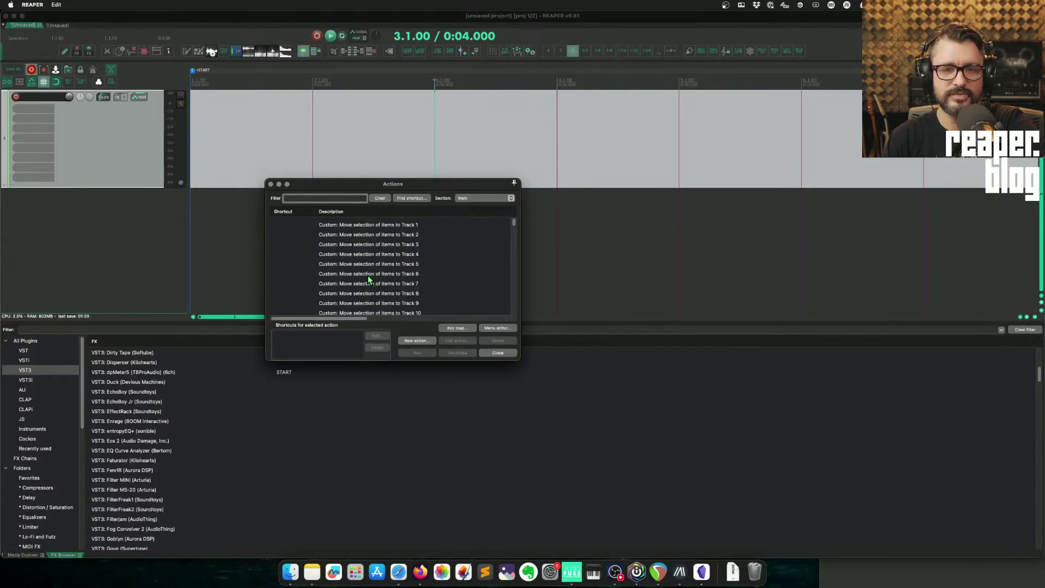
{"action": "left_click", "coordinate": [369, 280]}
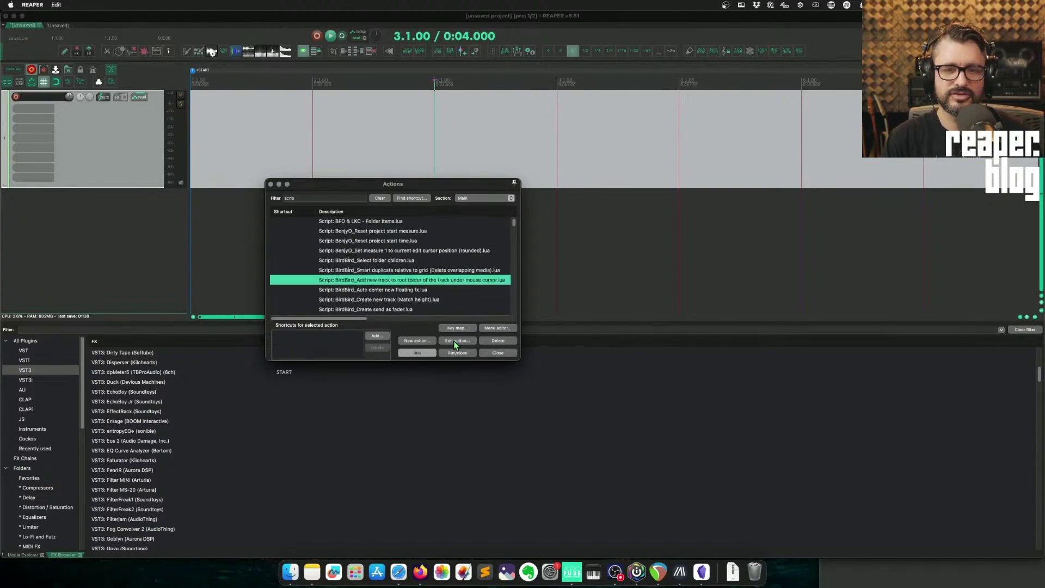
{"action": "left_click", "coordinate": [453, 341]}
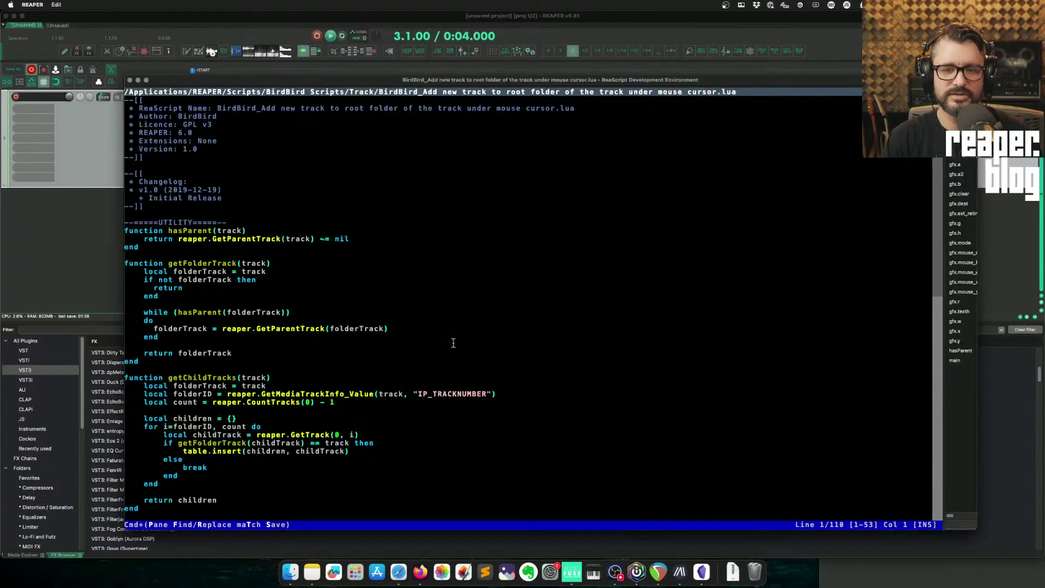
{"action": "left_click", "coordinate": [346, 174]}
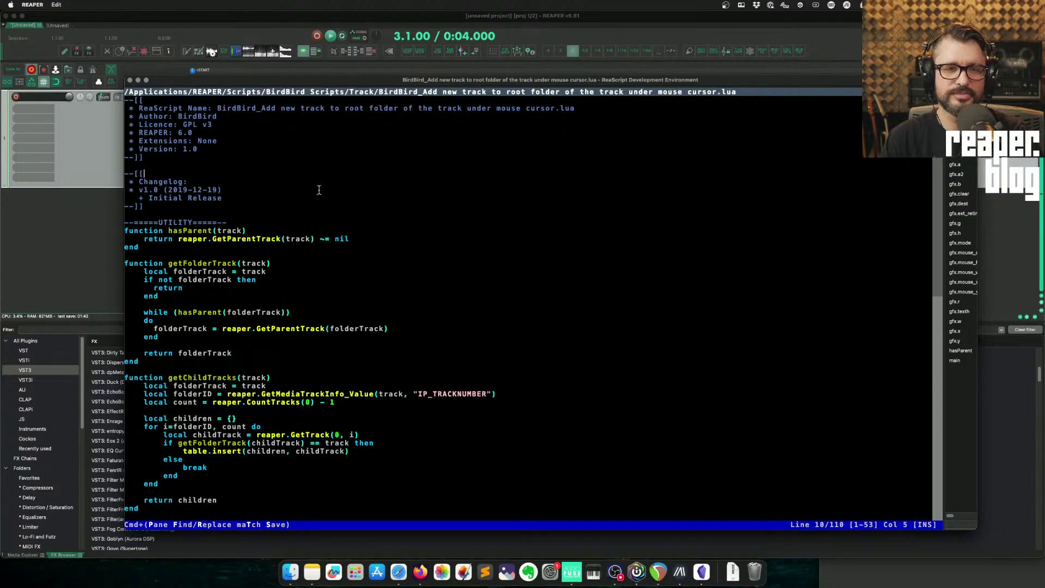
{"action": "left_click", "coordinate": [130, 80]}
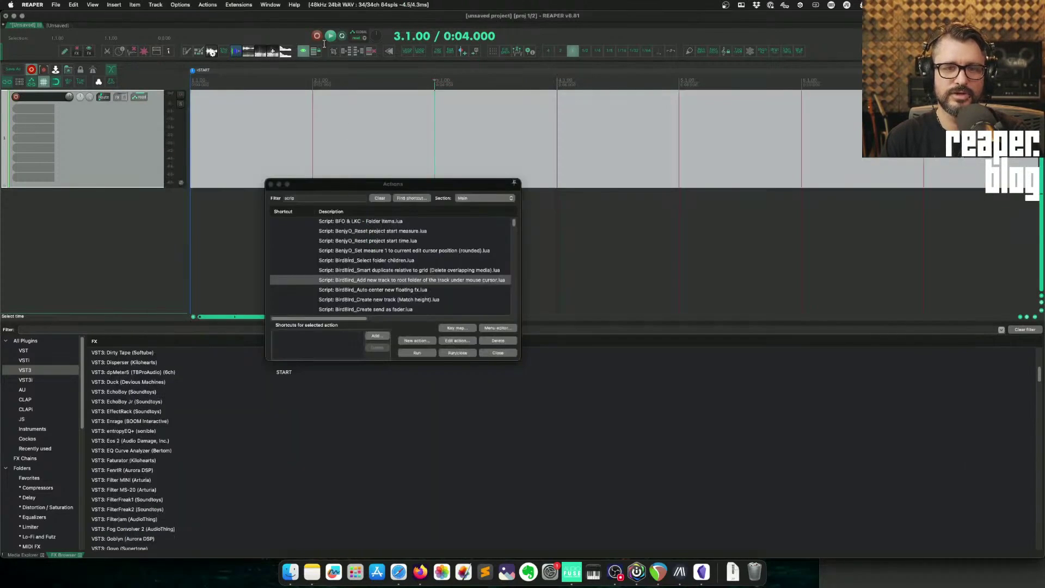
- Try synchronizing the ReaPack packages, cancel the download, and close the package browser without changes
{"action": "left_click", "coordinate": [267, 5]}
{"action": "mouse_move", "coordinate": [244, 5]}
{"action": "mouse_move", "coordinate": [294, 292]}
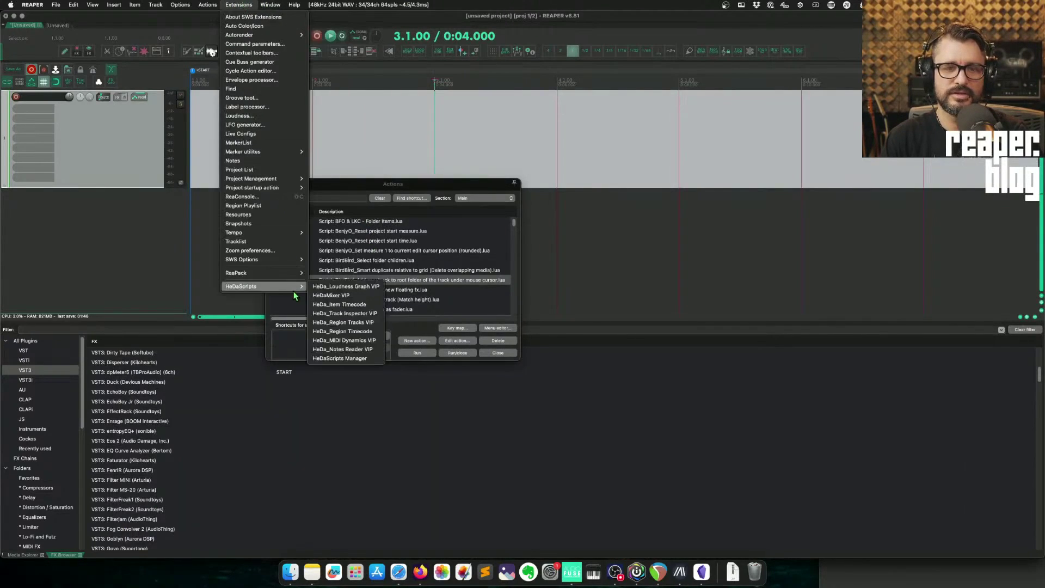
{"action": "mouse_move", "coordinate": [288, 275]}
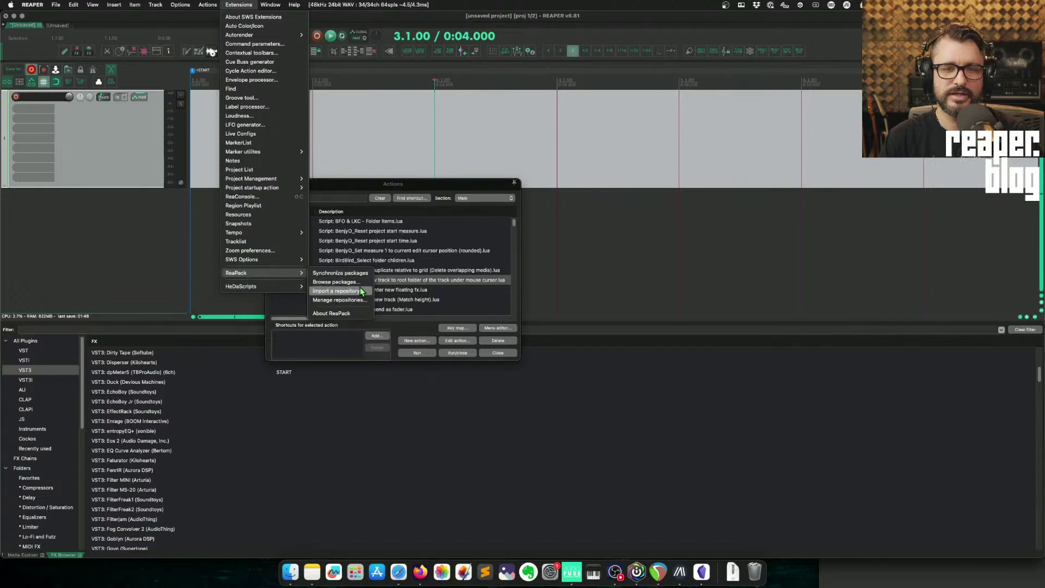
{"action": "left_click", "coordinate": [343, 273]}
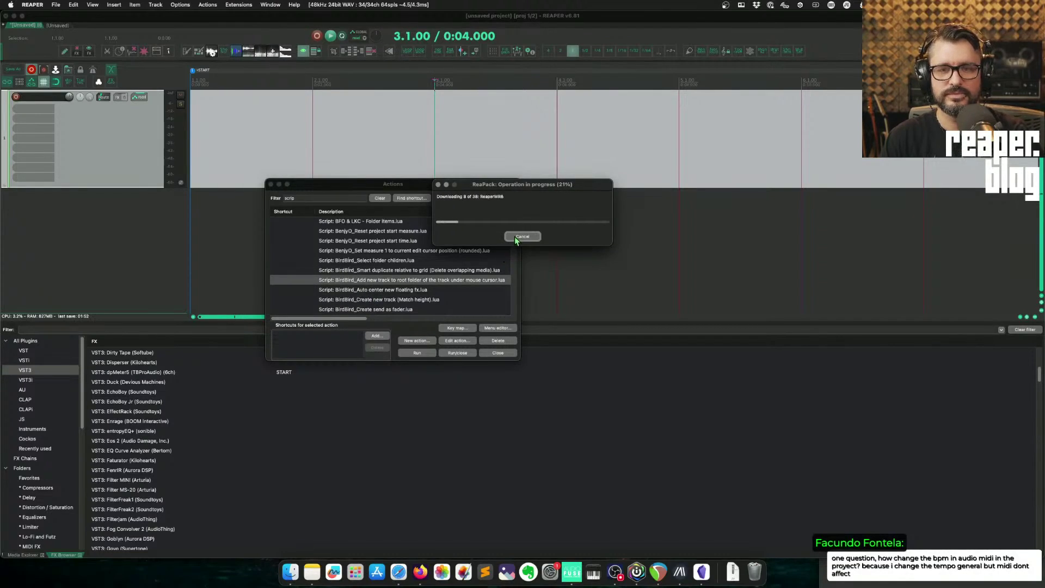
{"action": "left_click", "coordinate": [522, 237]}
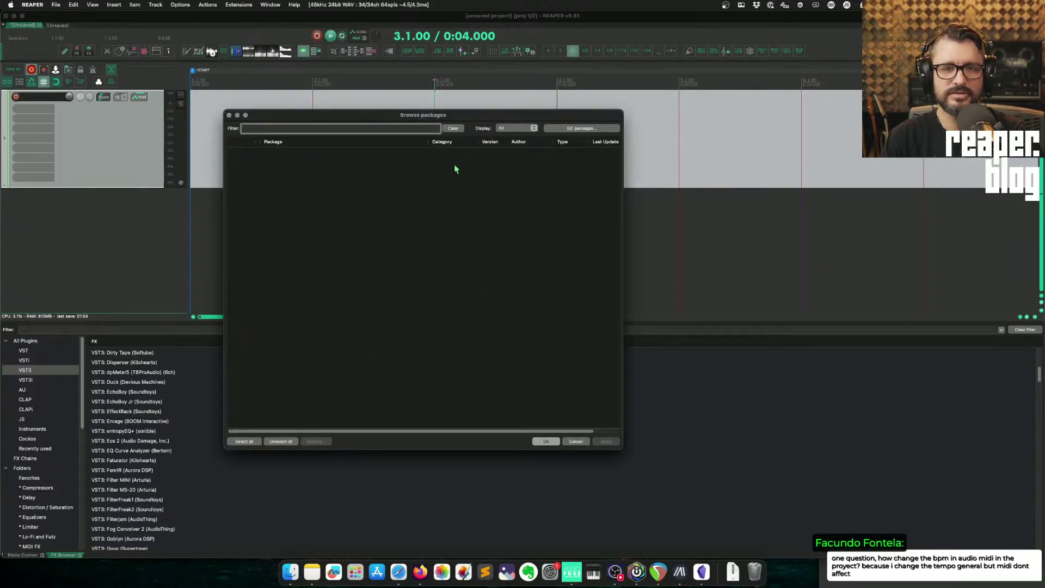
{"action": "left_click", "coordinate": [576, 441]}
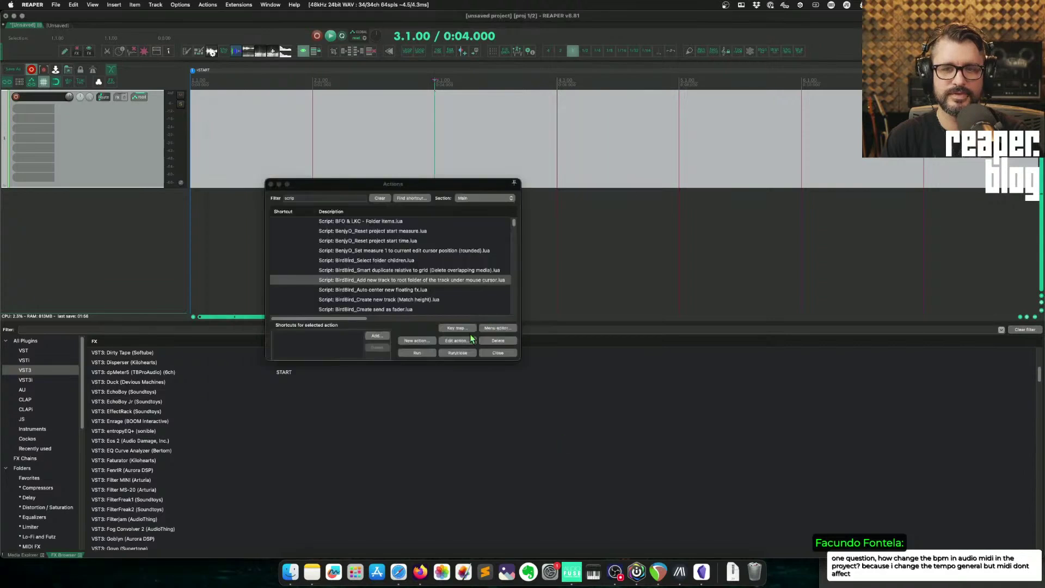
{"action": "left_click", "coordinate": [238, 5]}
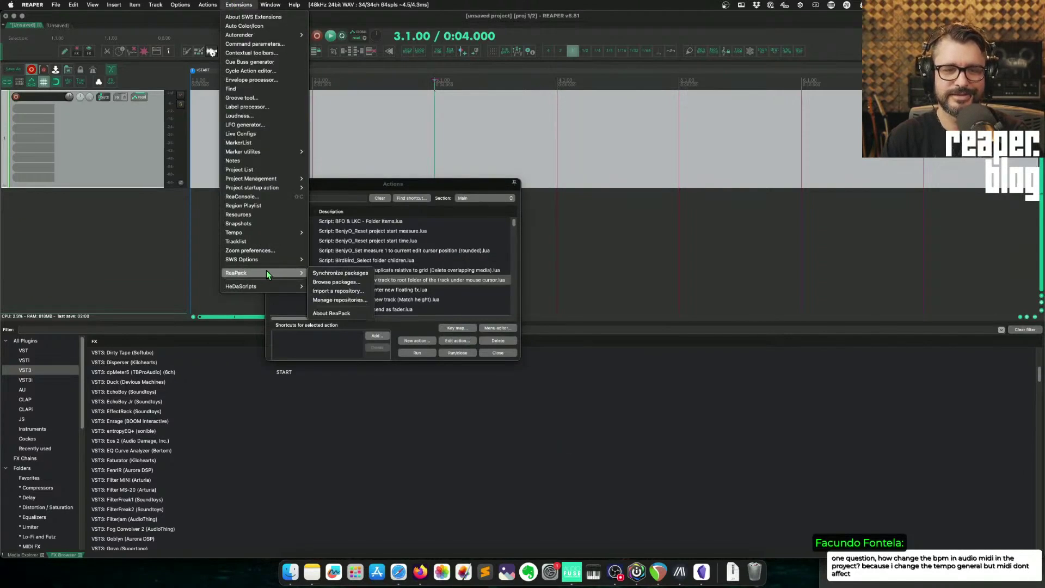
{"action": "left_click", "coordinate": [422, 182]}
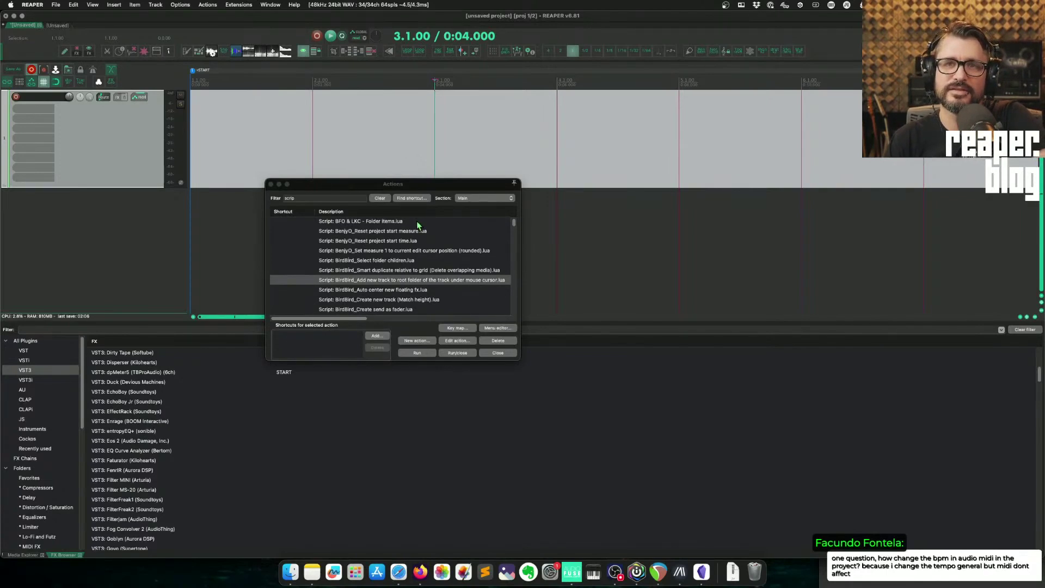
{"action": "left_click_drag", "start_coordinate": [413, 184], "coordinate": [415, 182]}
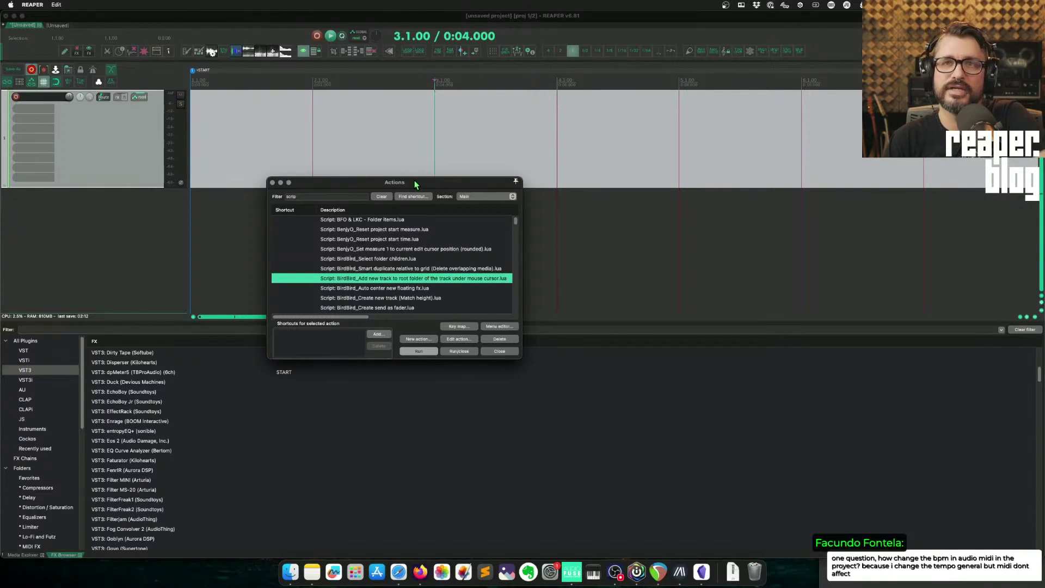
{"action": "left_click_drag", "start_coordinate": [414, 181], "coordinate": [419, 181]}
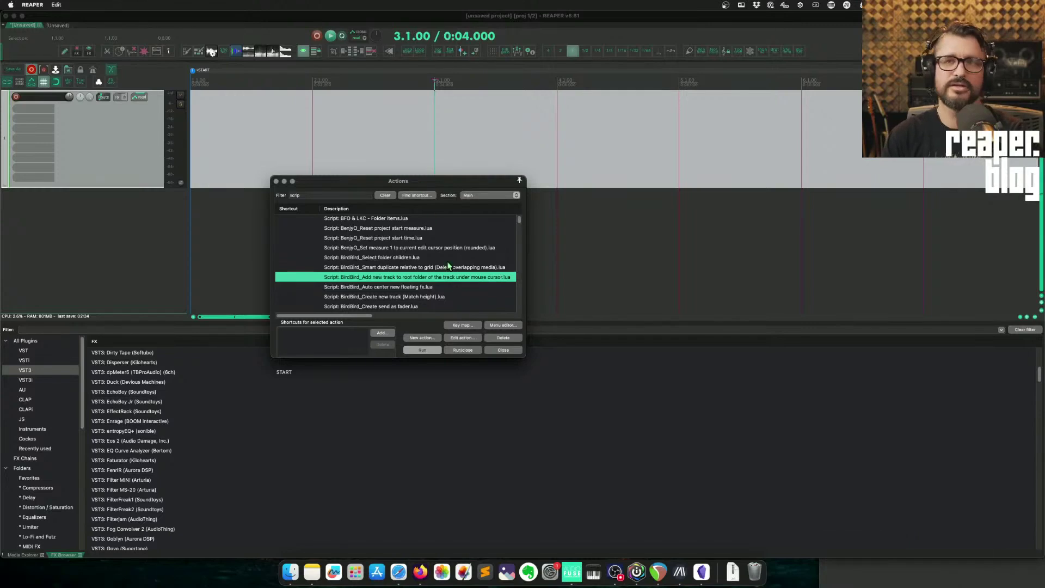
- Close the action list and examine the advanced UI/system settings in the General preferences, focusing on the display update and mouse-event options
{"action": "key", "text": "Escape"}
{"action": "key", "text": "super+comma"}
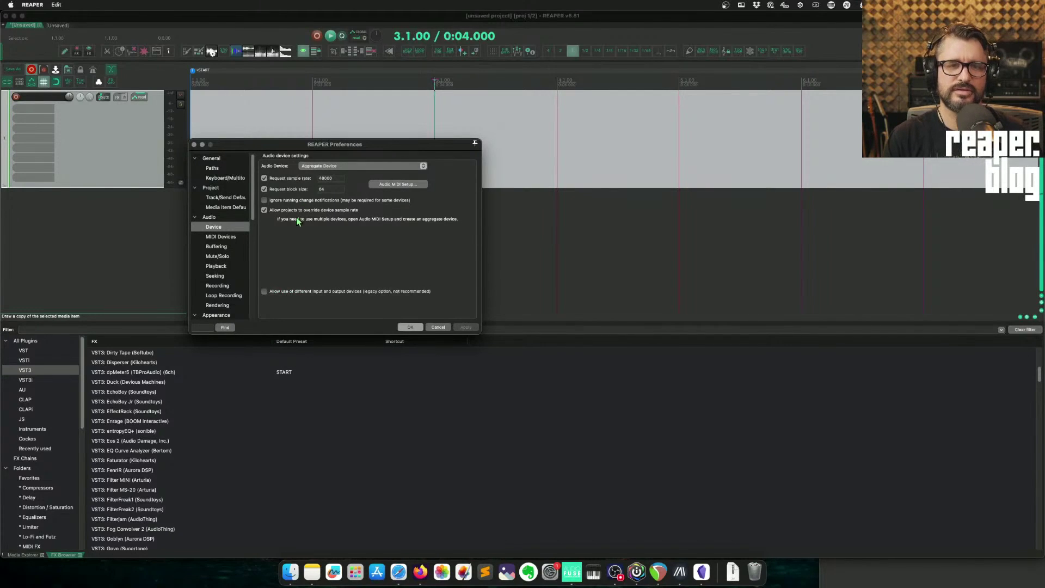
{"action": "left_click", "coordinate": [233, 158]}
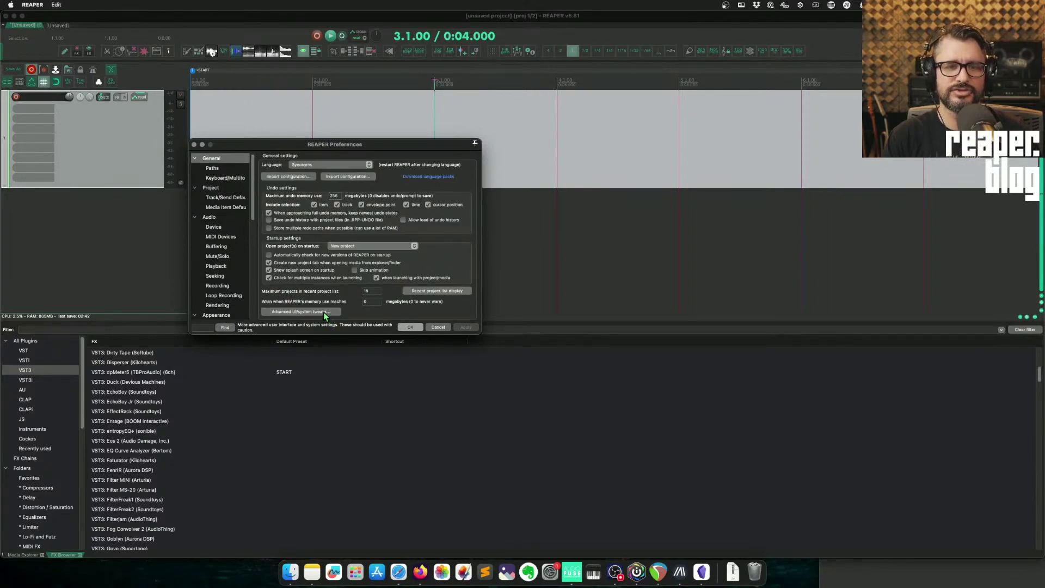
{"action": "left_click", "coordinate": [301, 312]}
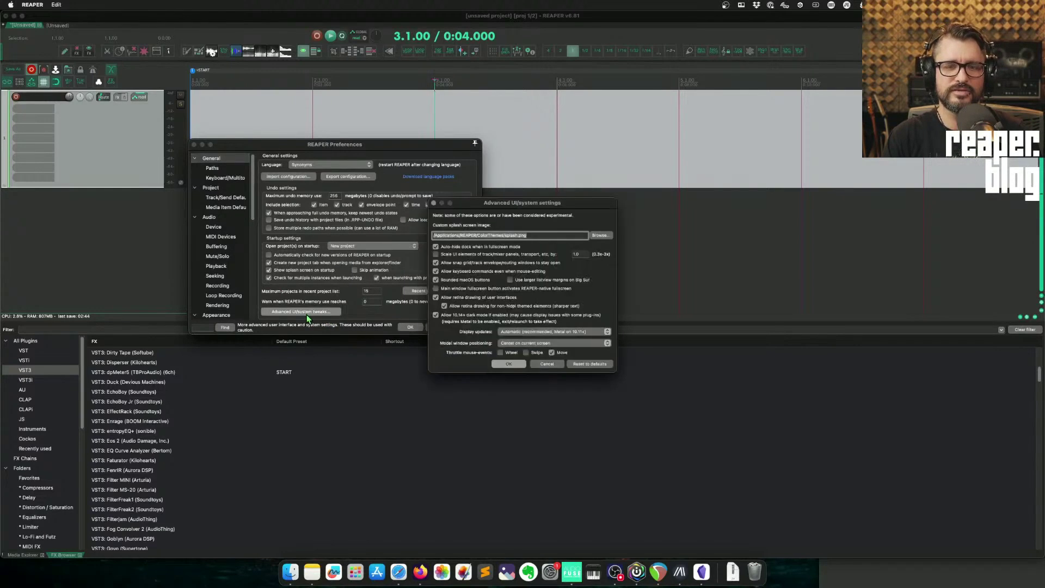
{"action": "left_click_drag", "start_coordinate": [497, 207], "coordinate": [420, 109]}
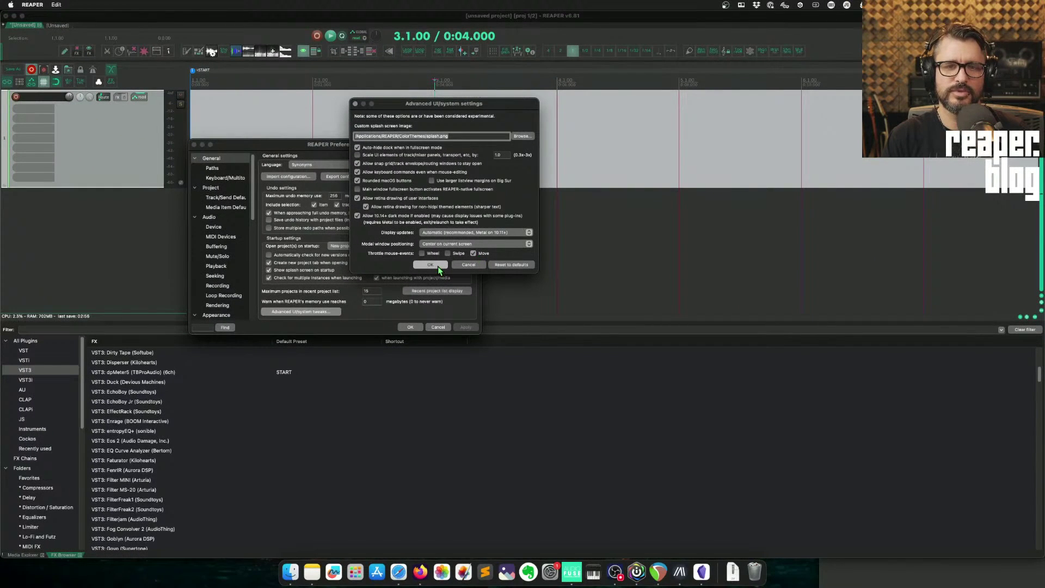
{"action": "left_click", "coordinate": [438, 266]}
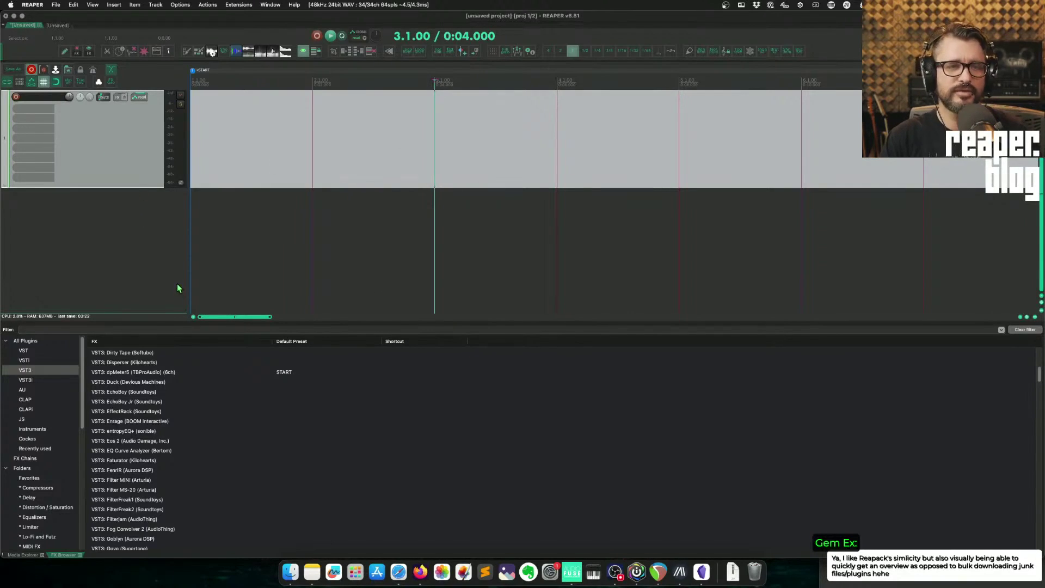
- Draw a three-measure MIDI item from measure 2 to measure 5 on the track and open it in the MIDI editor
{"action": "left_click_drag", "start_coordinate": [320, 132], "coordinate": [653, 126]}
{"action": "double_click", "coordinate": [408, 141]}
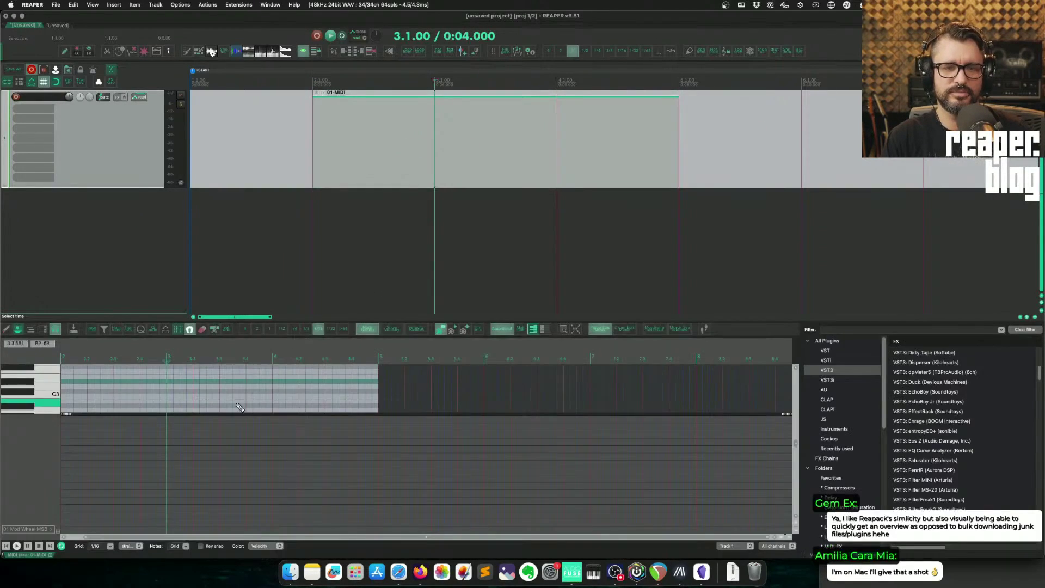
- Enlarge the MIDI editor's note area by shrinking the controller lane, and start playback from measure 2
{"action": "left_click_drag", "start_coordinate": [67, 413], "coordinate": [67, 486]}
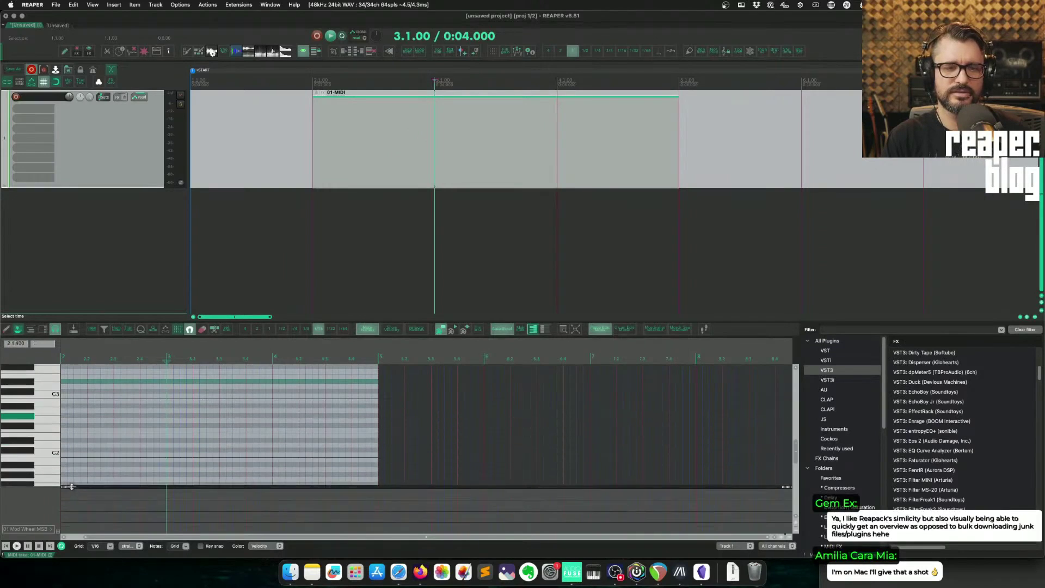
{"action": "left_click", "coordinate": [344, 166]}
{"action": "key", "text": "space"}
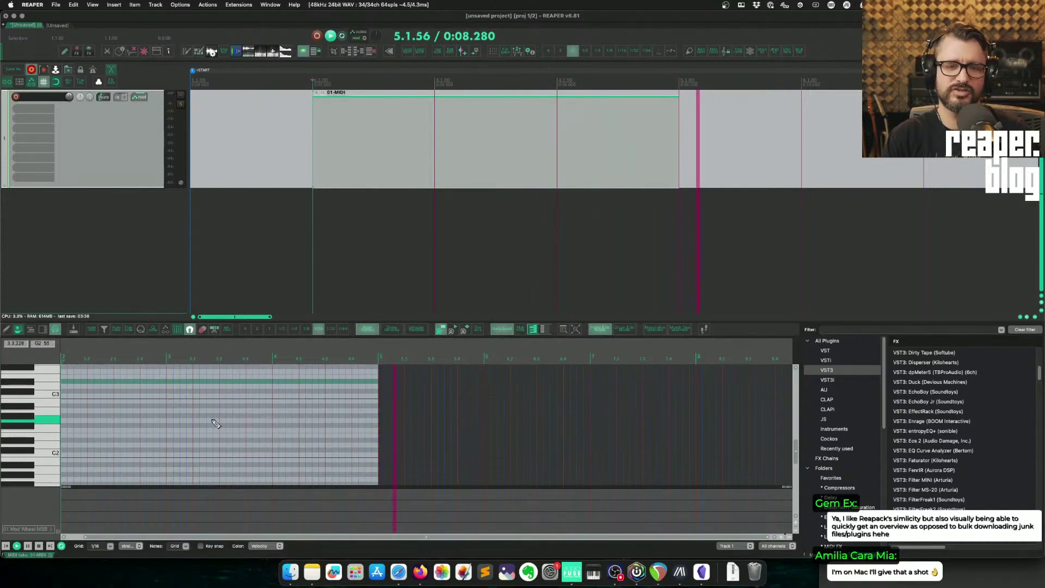
- Set the time selection to the MIDI item's length, and briefly play the project from measure 2
{"action": "left_click", "coordinate": [381, 143]}
{"action": "key", "text": "t"}
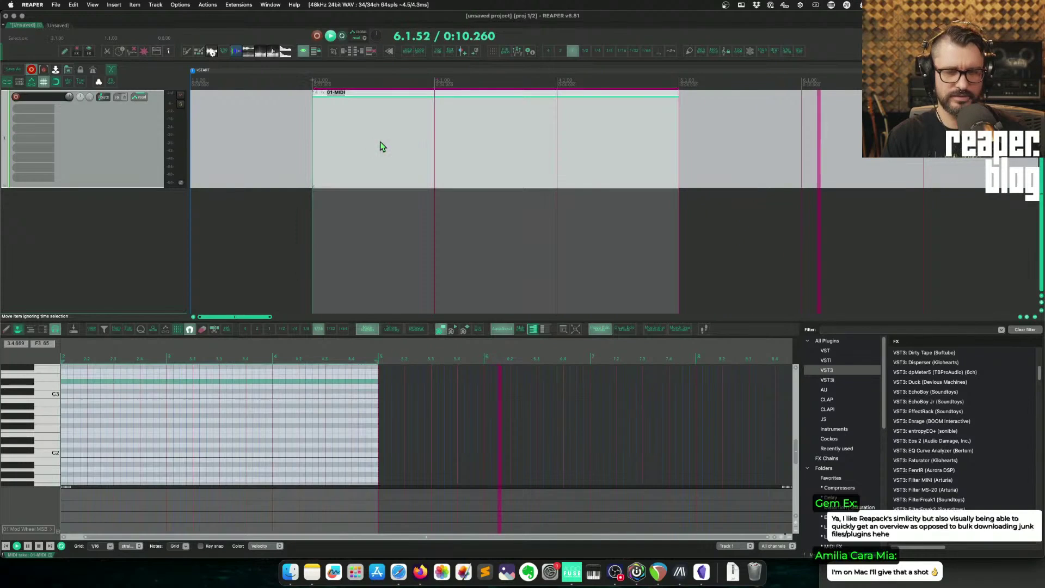
{"action": "key", "text": "space"}
{"action": "key", "text": "space"}
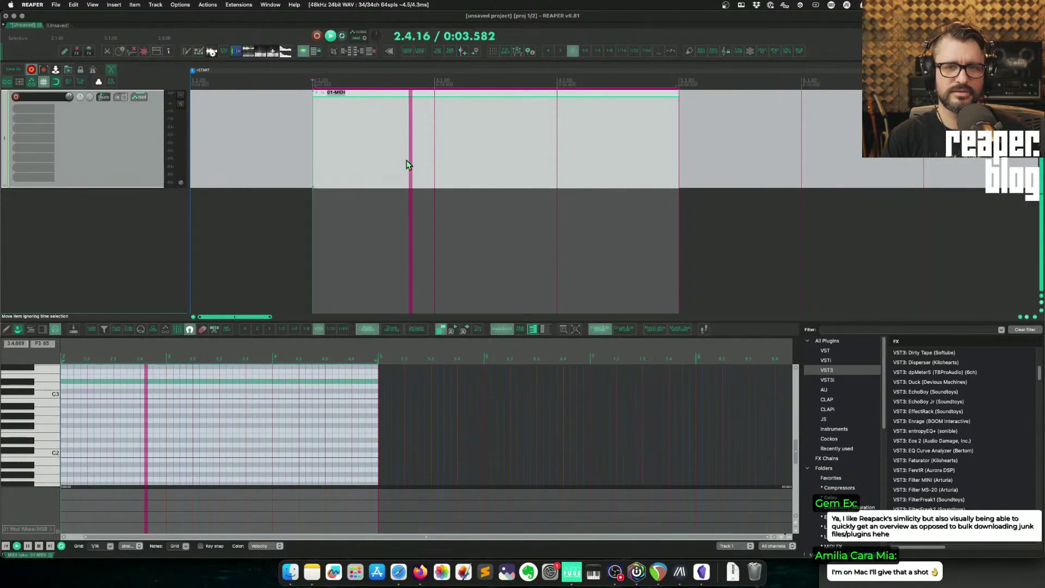
{"action": "key", "text": "space"}
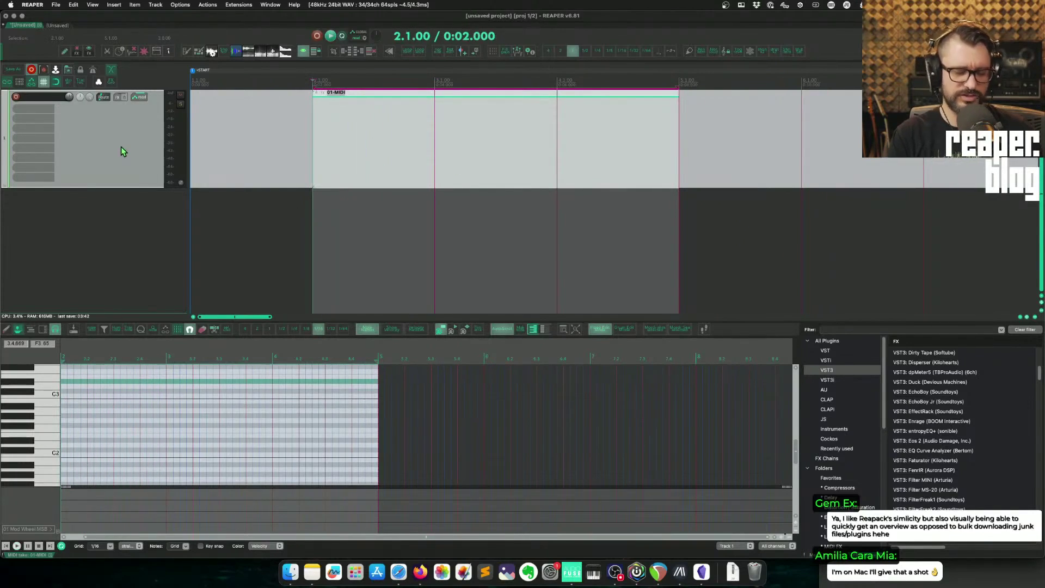
- Turn off throttling of mouse Move events in the advanced UI/system settings, apply the preferences, and test playback from measure 2
{"action": "key", "text": "super+comma"}
{"action": "left_click", "coordinate": [211, 158]}
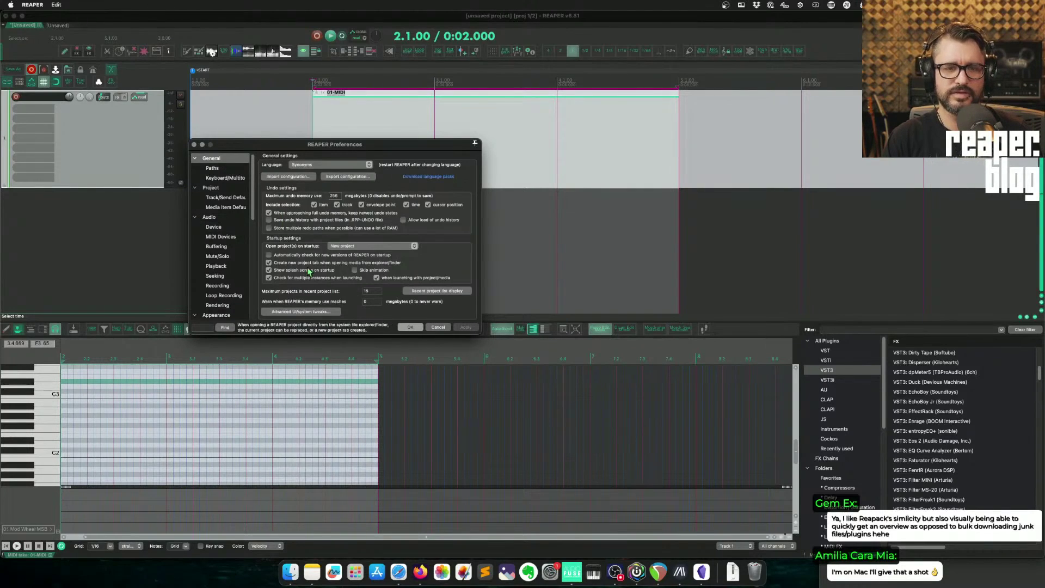
{"action": "left_click", "coordinate": [301, 311]}
{"action": "left_click", "coordinate": [553, 353]}
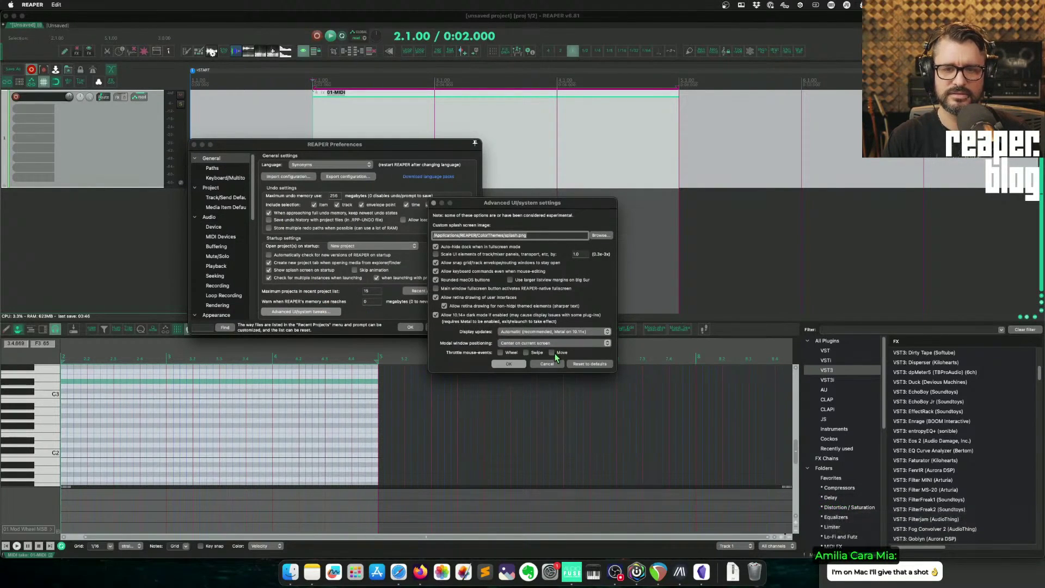
{"action": "left_click", "coordinate": [510, 364]}
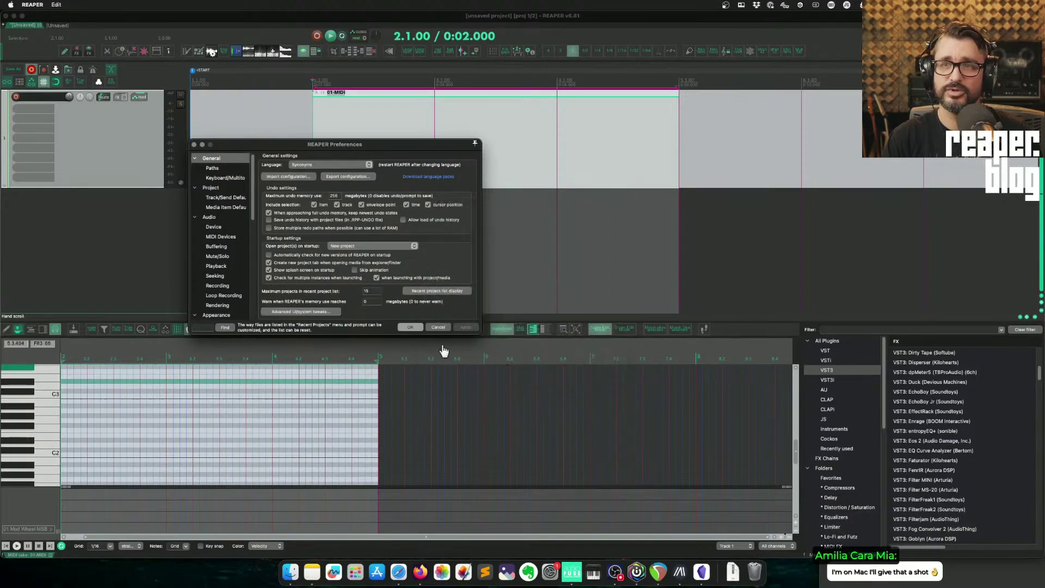
{"action": "left_click", "coordinate": [411, 327]}
{"action": "key", "text": "space"}
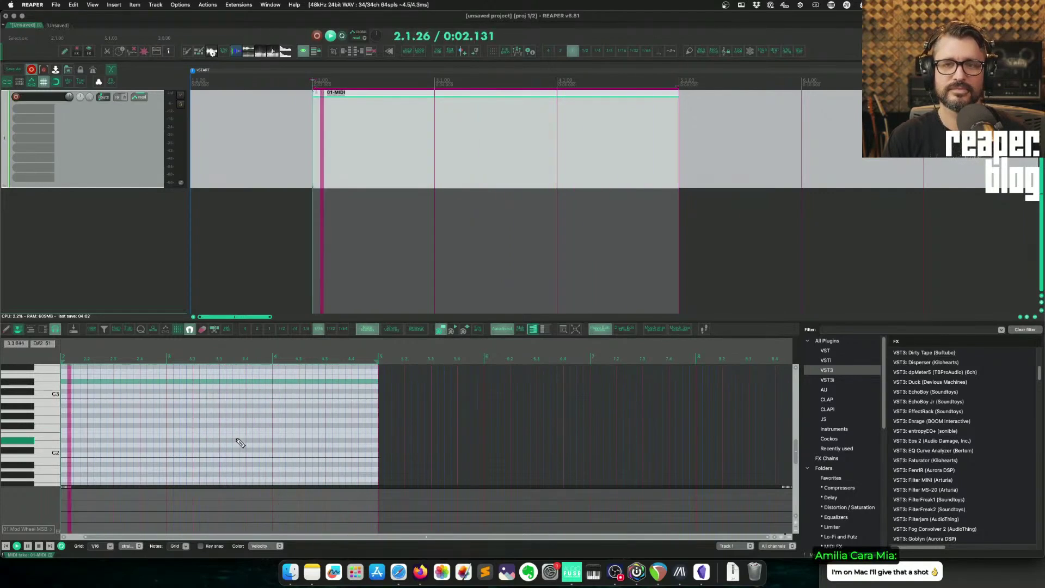
{"action": "key", "text": "space"}
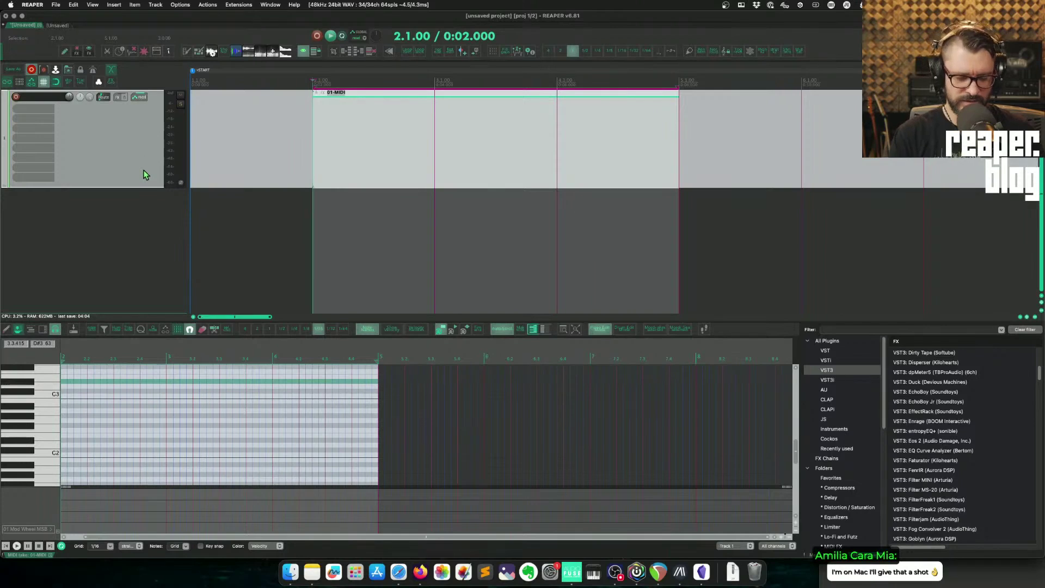
- Review the display-update and mouse-event throttling options in the advanced UI/system settings again, and close the preferences
{"action": "key", "text": "super+comma"}
{"action": "left_click", "coordinate": [300, 312]}
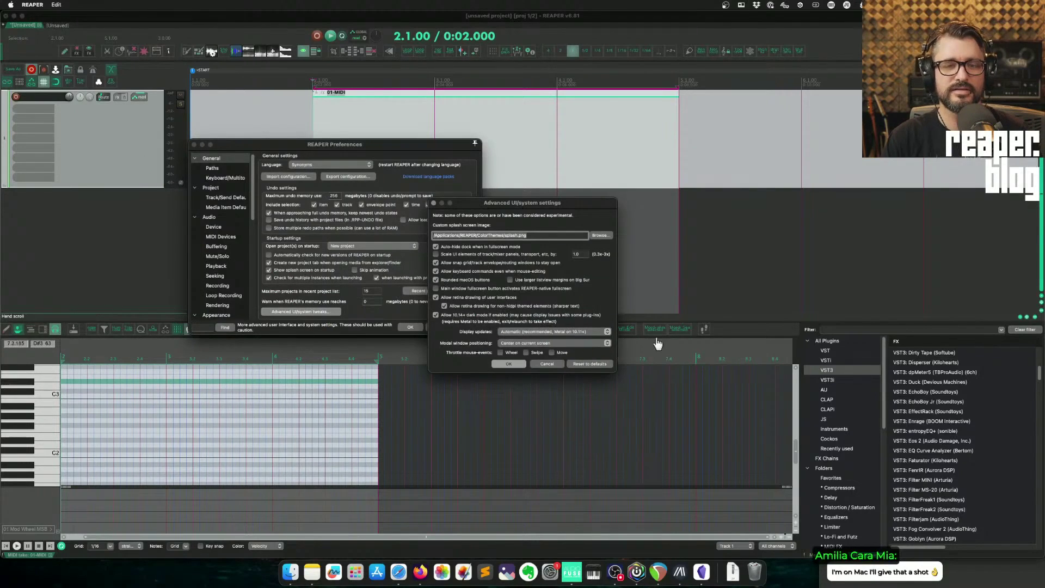
{"action": "left_click", "coordinate": [508, 363]}
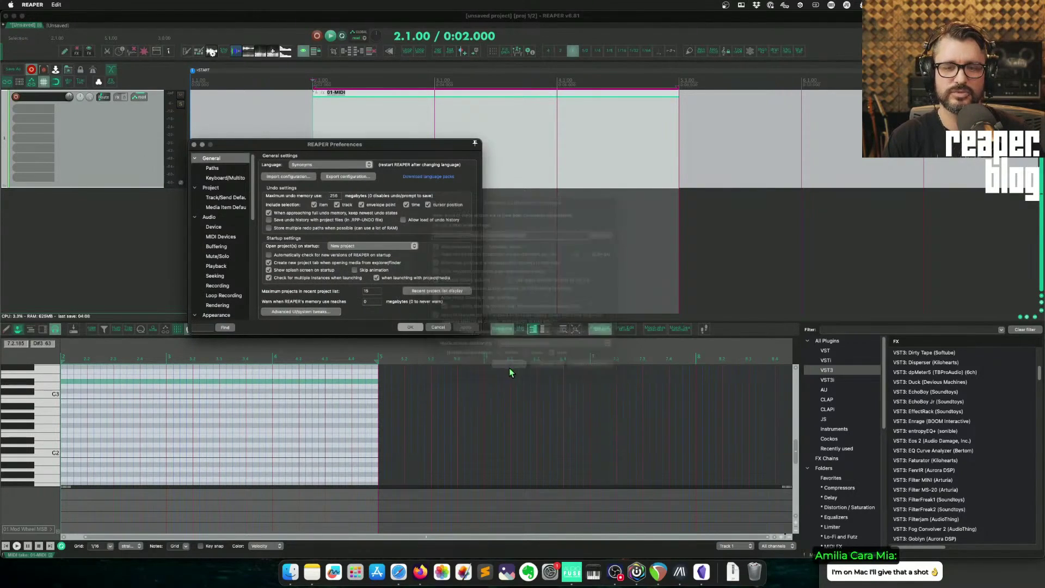
{"action": "left_click", "coordinate": [412, 327]}
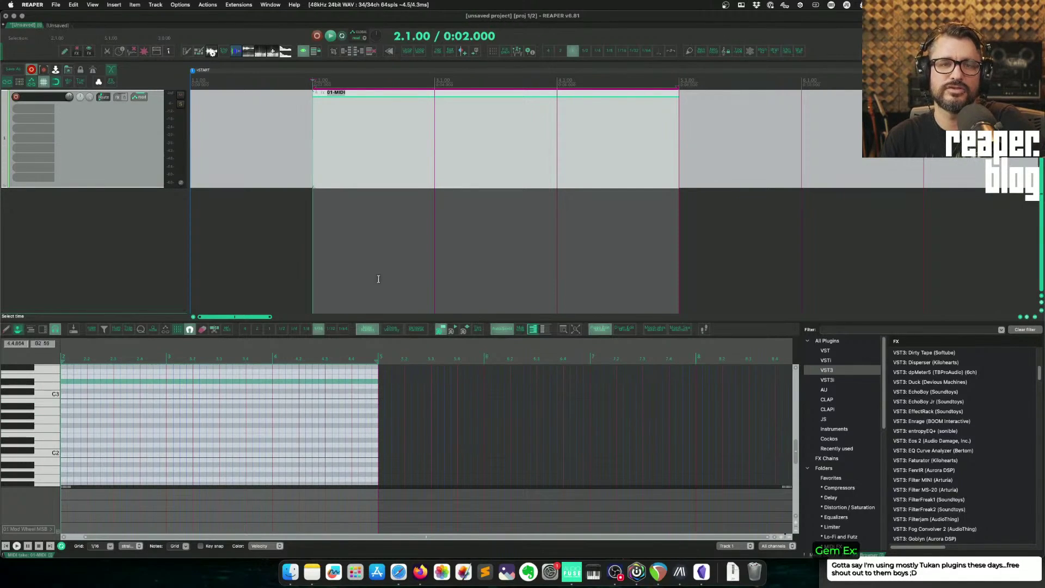
- Delete the MIDI item from the track and hide the docked FX browser
{"action": "left_click", "coordinate": [388, 202]}
{"action": "left_click", "coordinate": [388, 174]}
{"action": "key", "text": "Delete"}
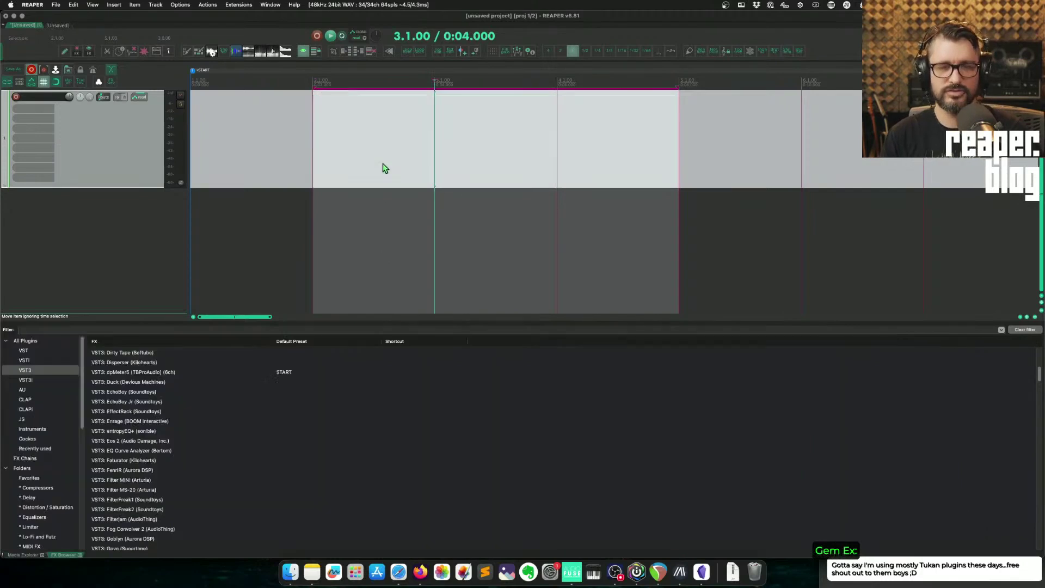
{"action": "left_click", "coordinate": [100, 233]}
{"action": "key", "text": "F7"}
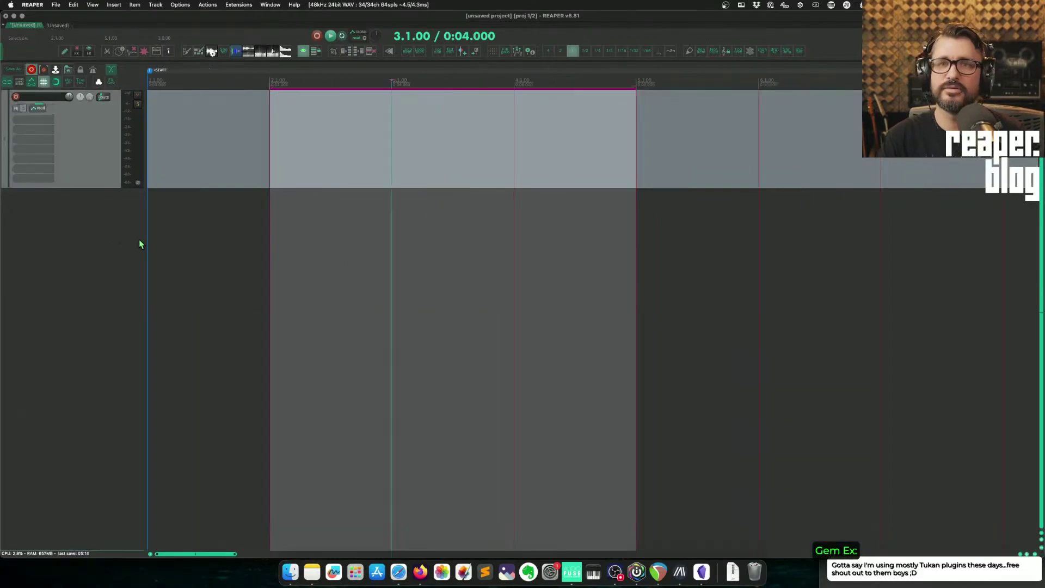